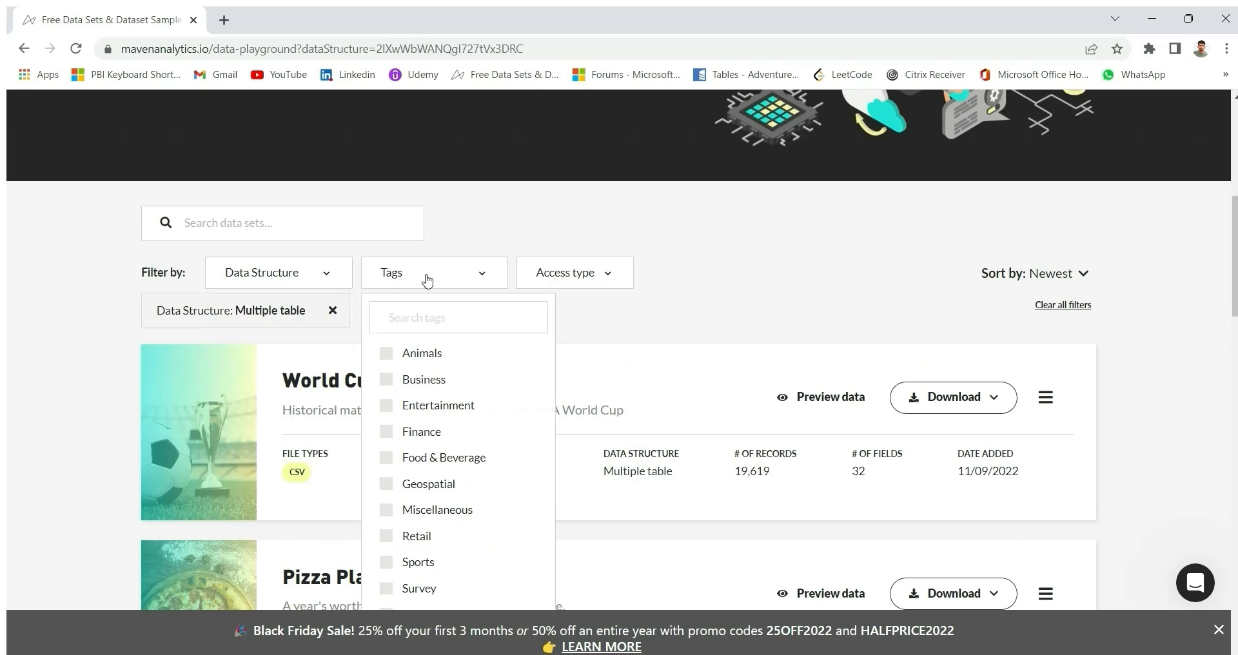
# - Filter the data sets by the Retail tag and download the Mexico Toy Sales data set as CSV
pyautogui.click(387, 538)
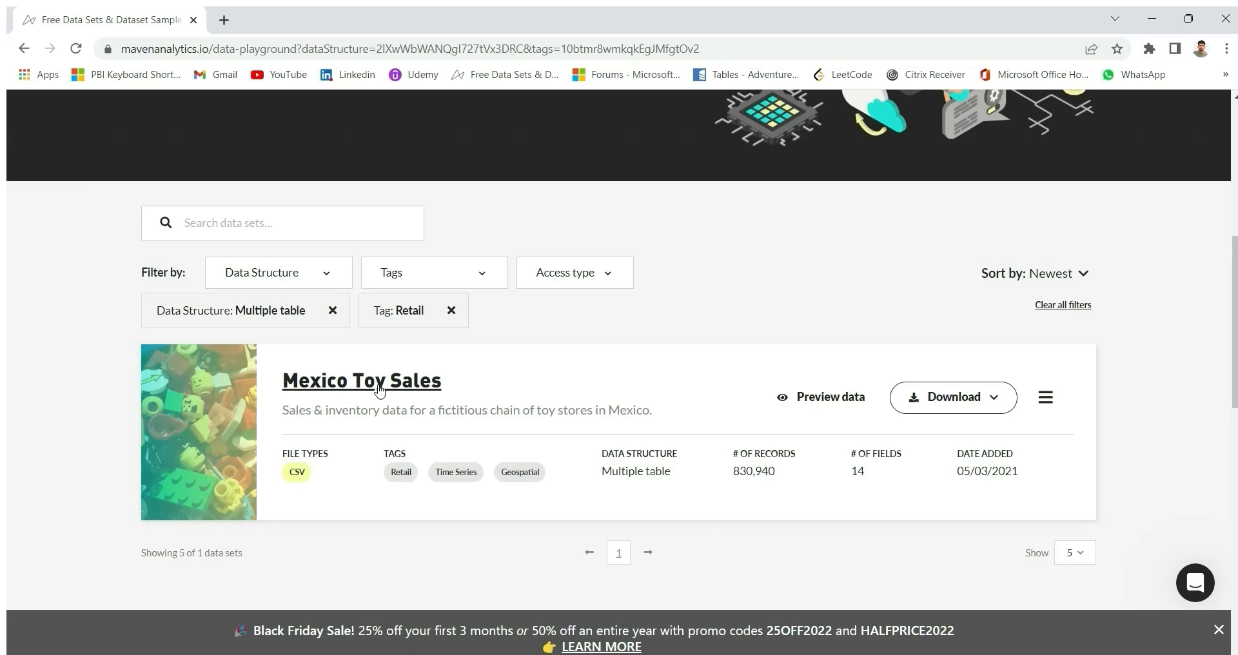
pyautogui.click(991, 402)
pyautogui.click(953, 431)
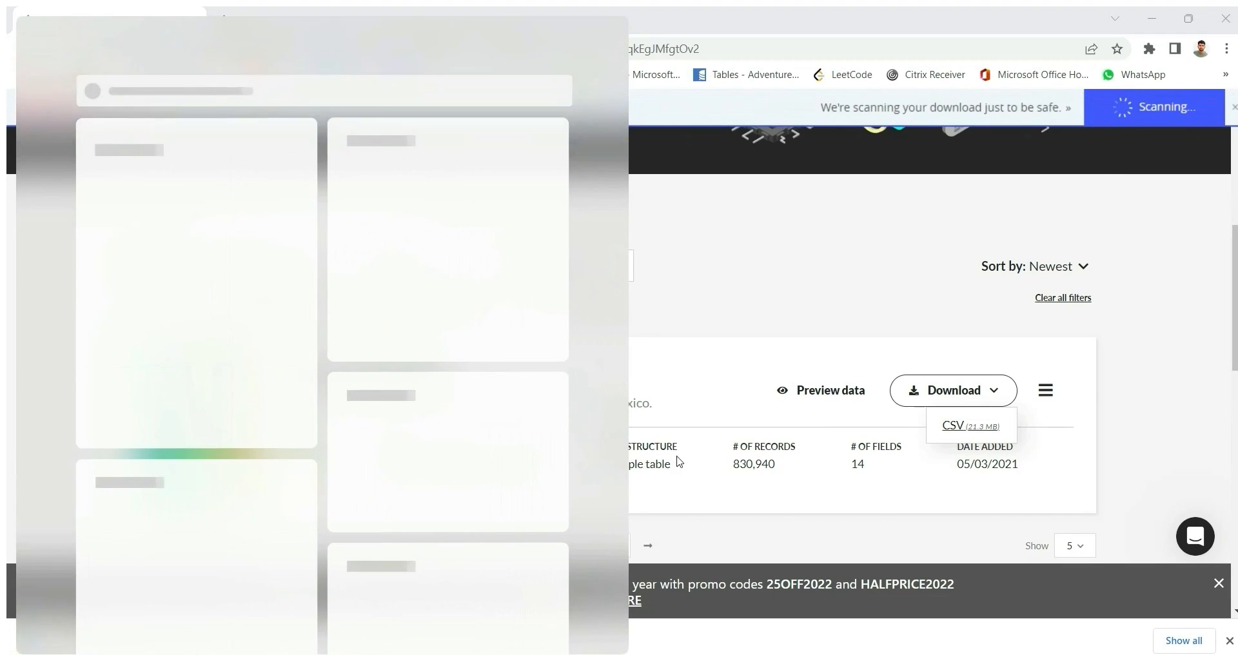
# - Show the downloaded Maven+Toys+Data archive in its folder and extract all of its files
pyautogui.click(178, 642)
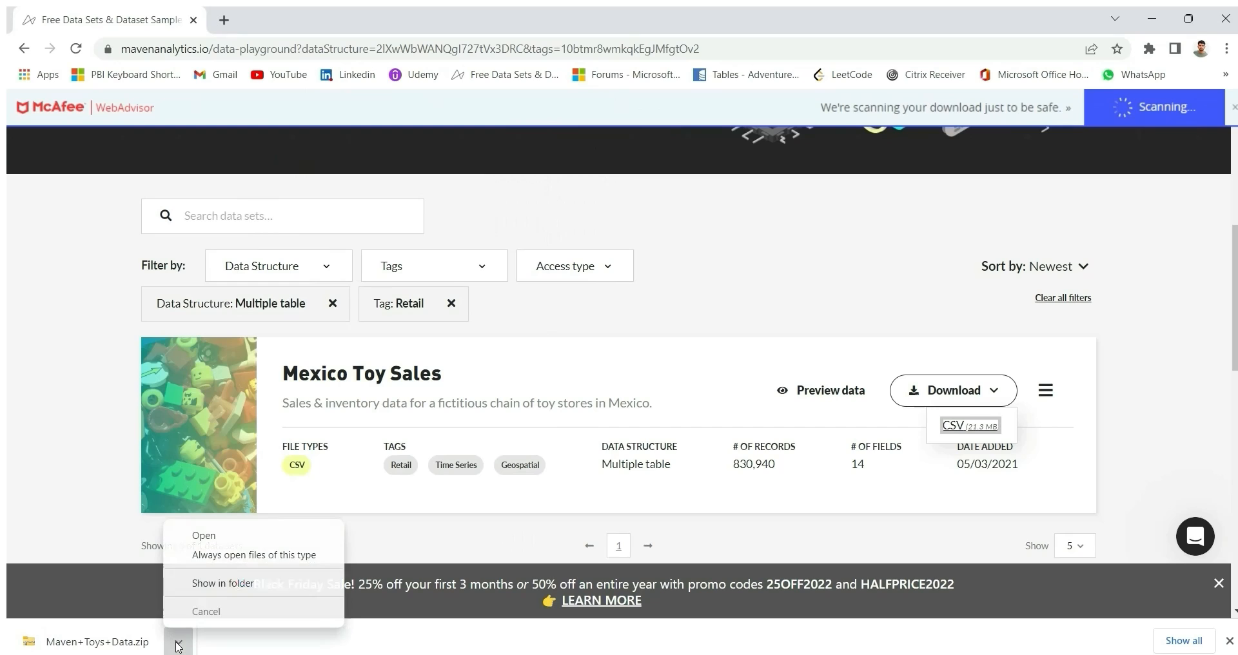
pyautogui.click(213, 594)
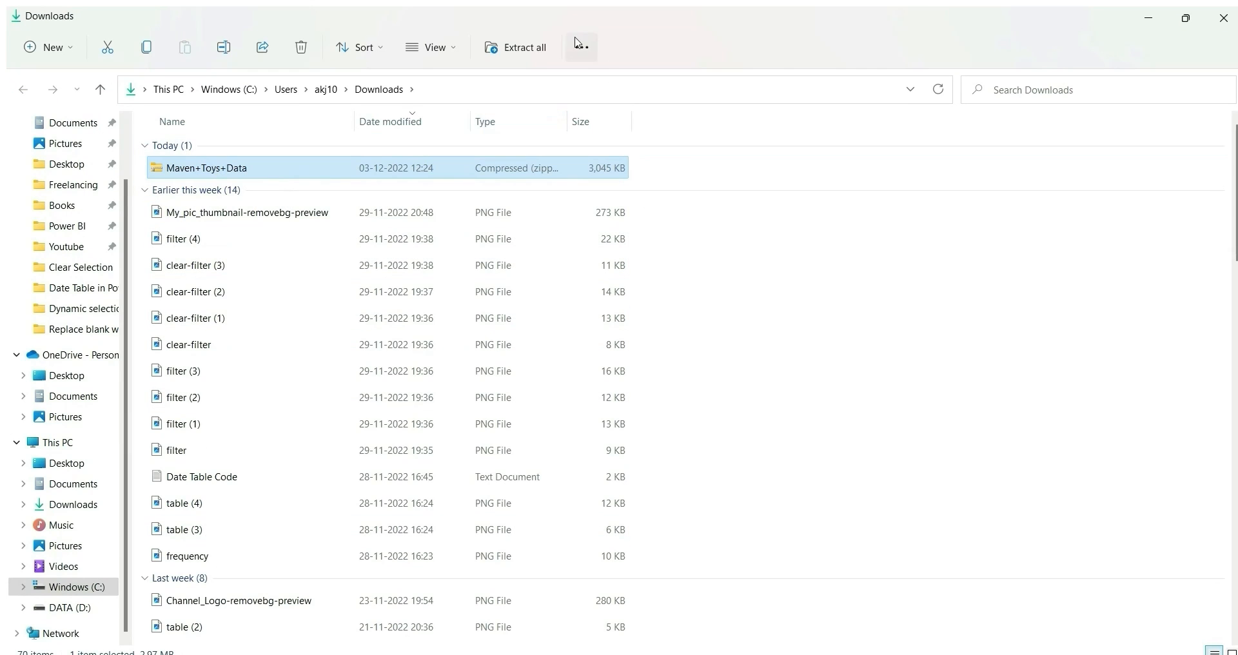
pyautogui.click(508, 52)
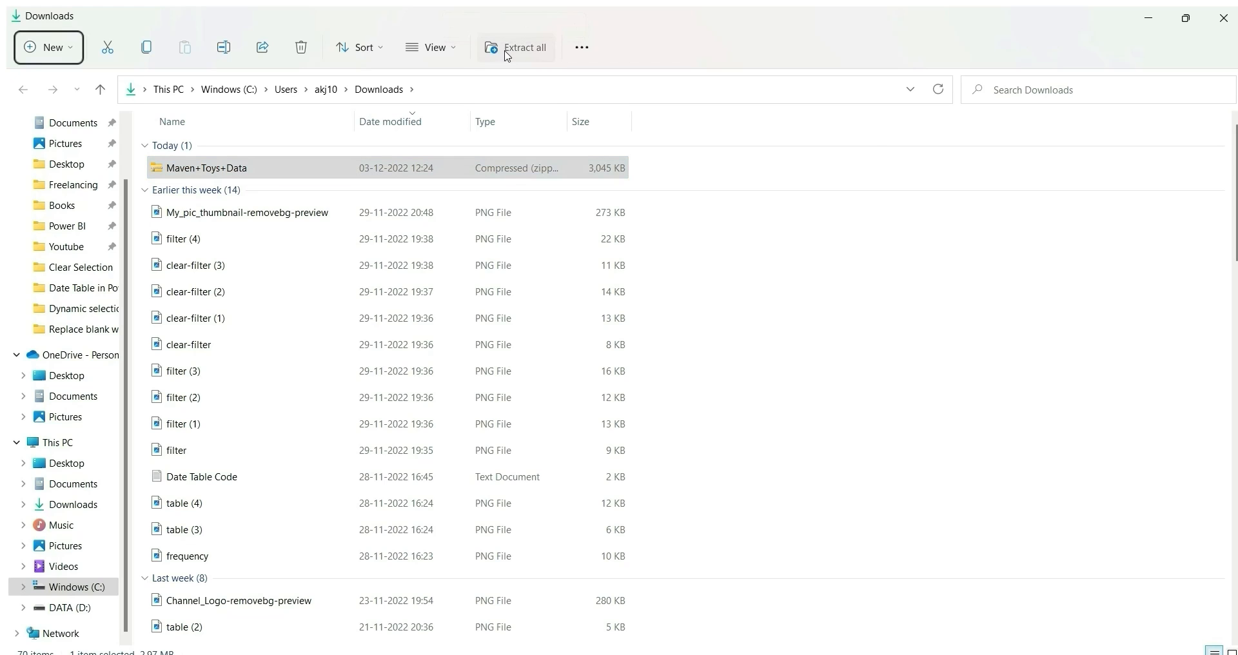
pyautogui.click(752, 507)
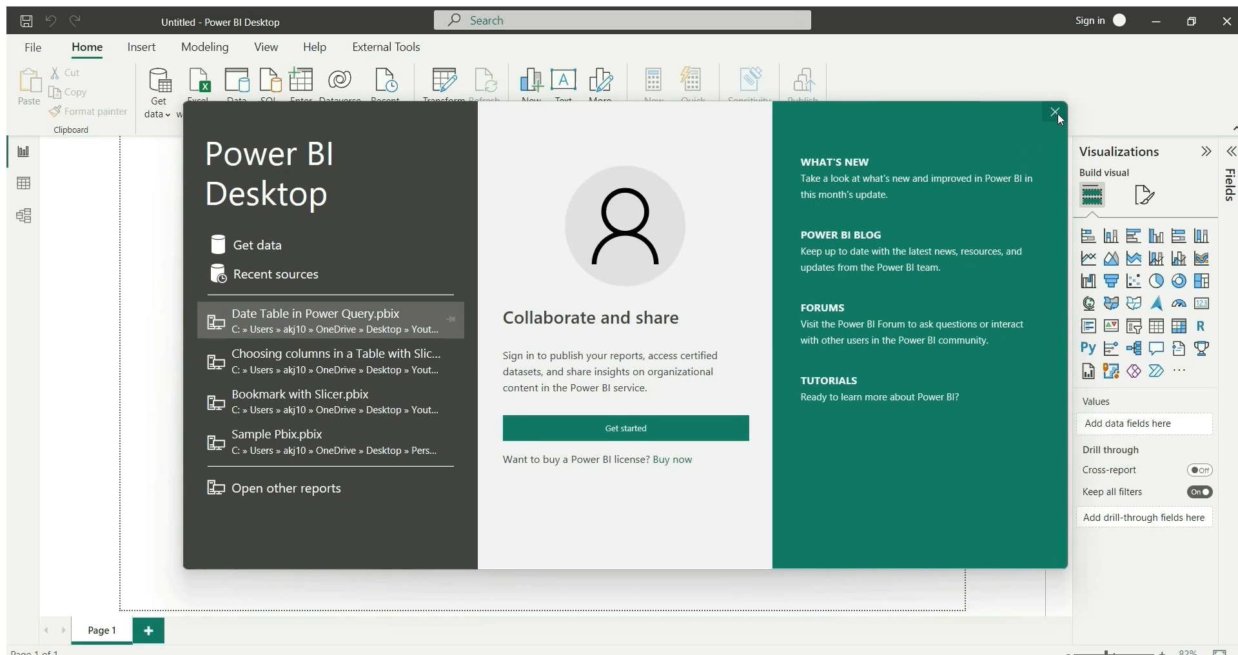
# - In Power BI Desktop, dismiss the start screen and bring the inventory CSV from Maven+Toys+Data into Power Query for transformation
pyautogui.click(1055, 113)
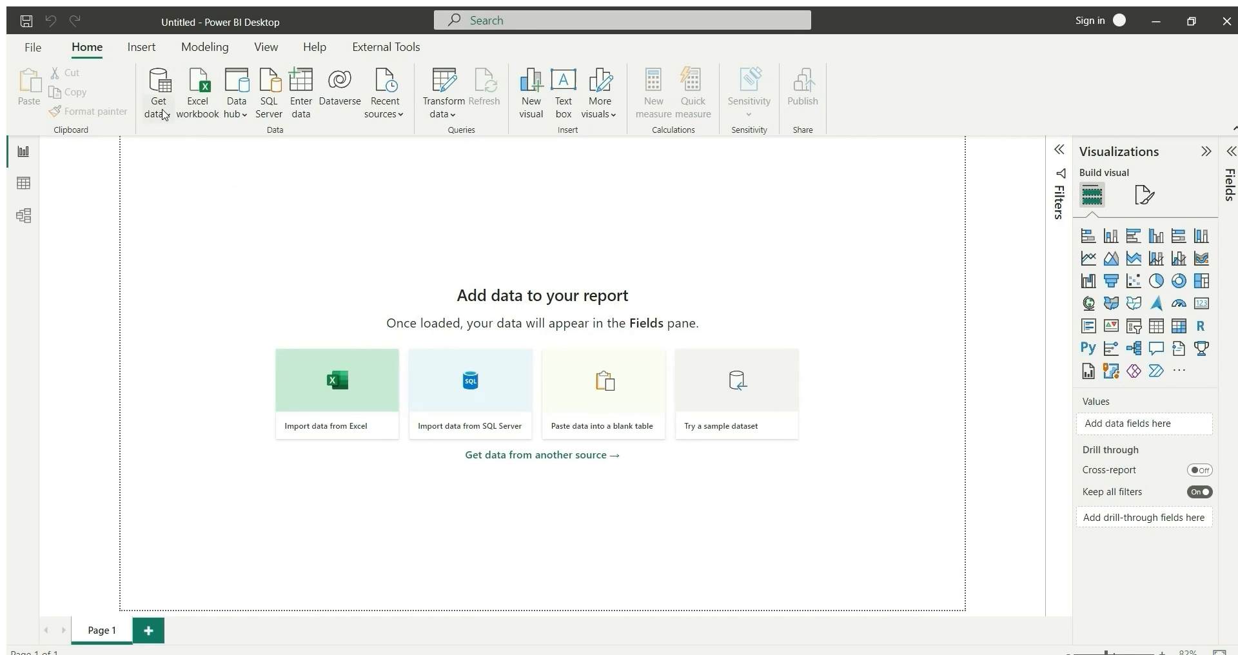
pyautogui.click(159, 106)
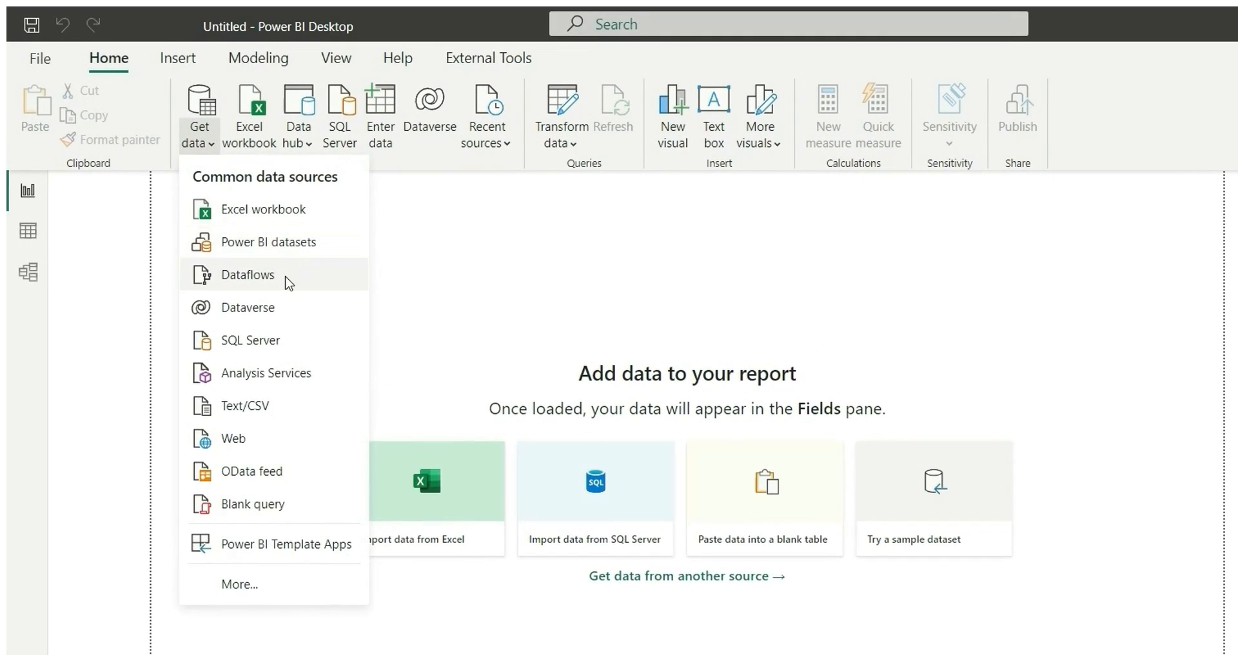
pyautogui.click(245, 406)
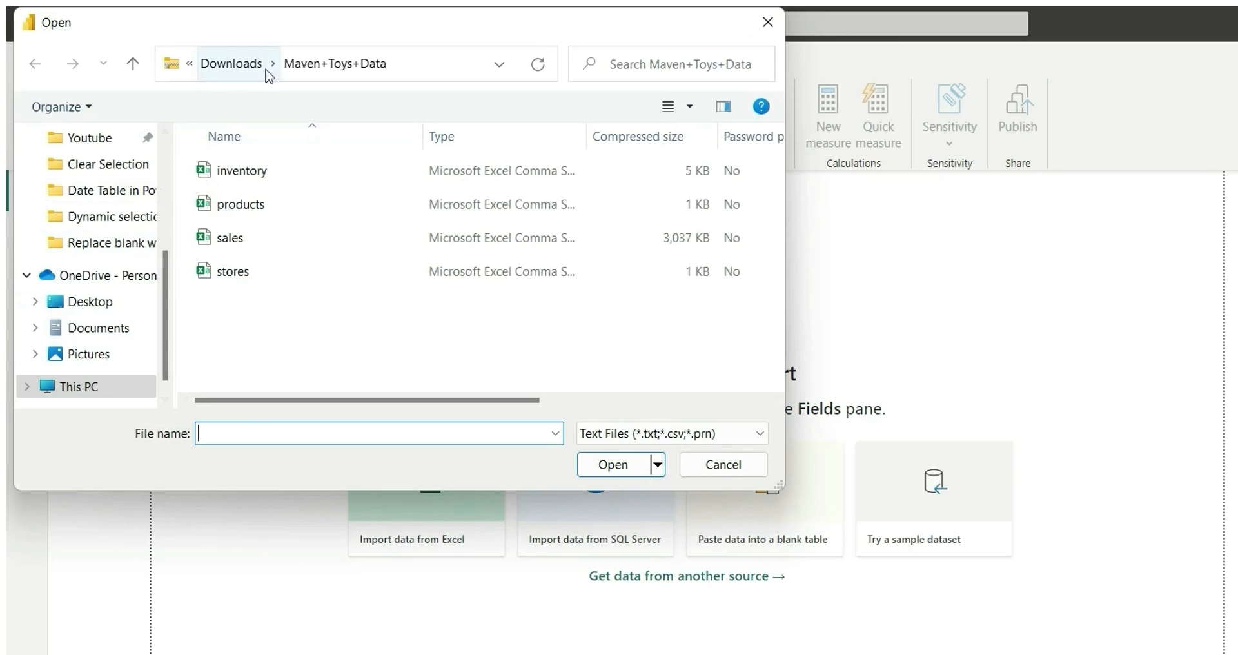
pyautogui.doubleClick(244, 172)
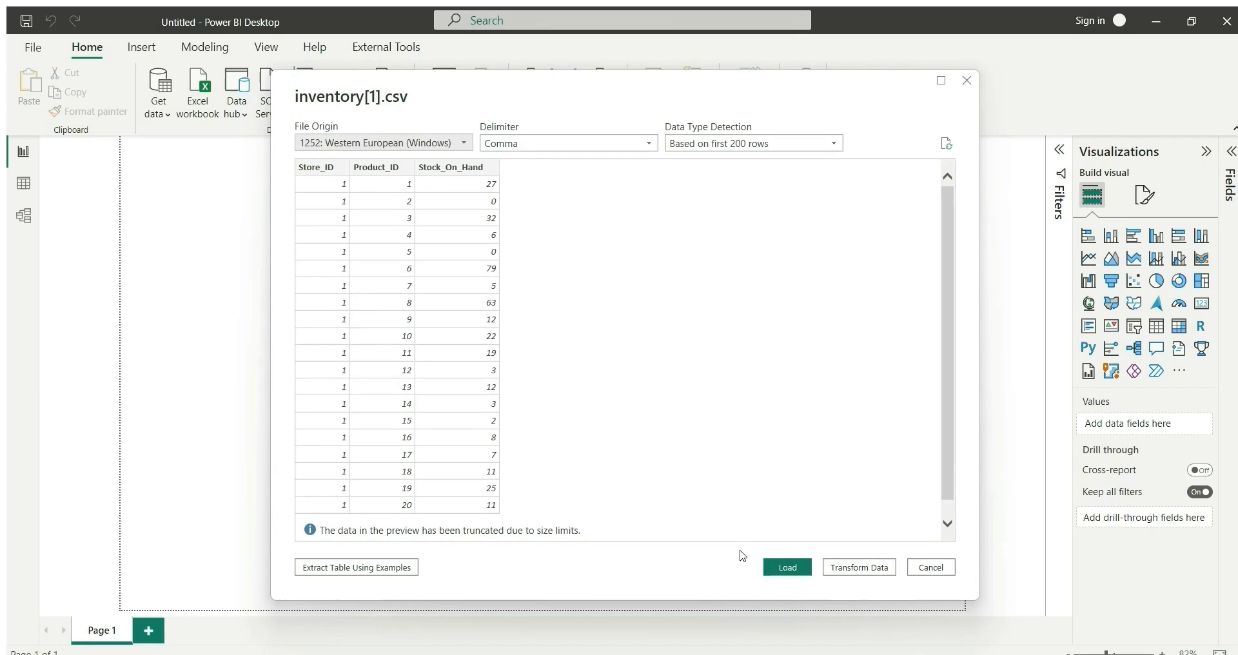
pyautogui.click(866, 571)
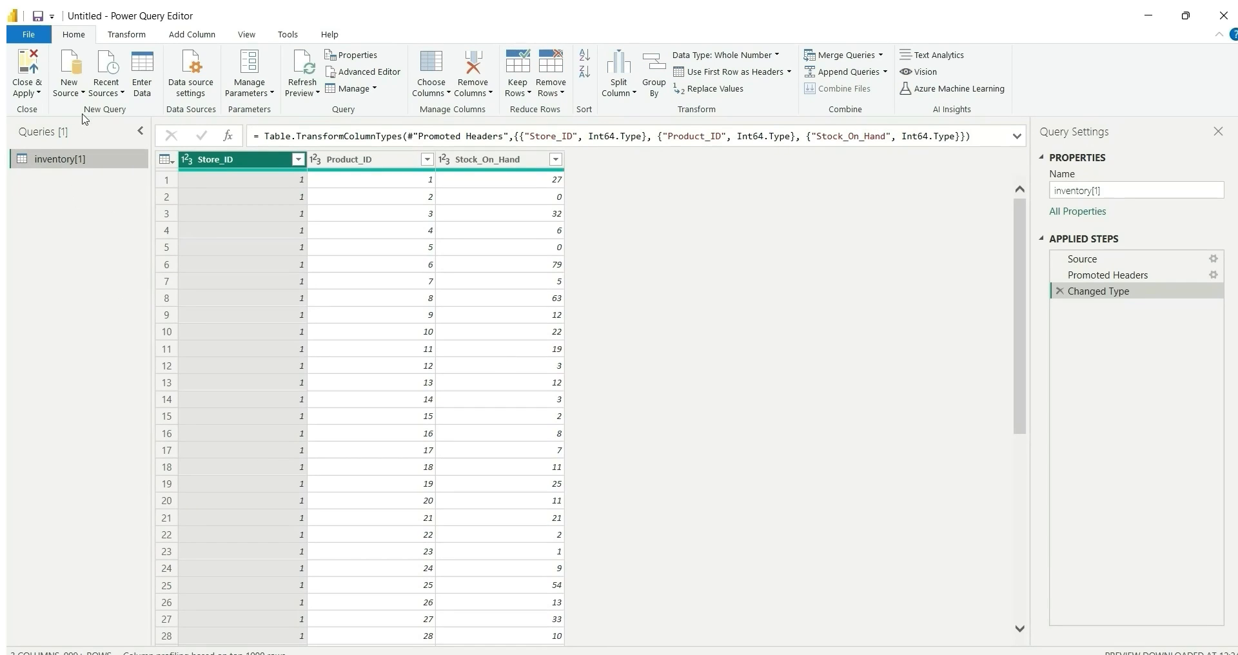
# - Add the products CSV file as a new query source
pyautogui.click(74, 90)
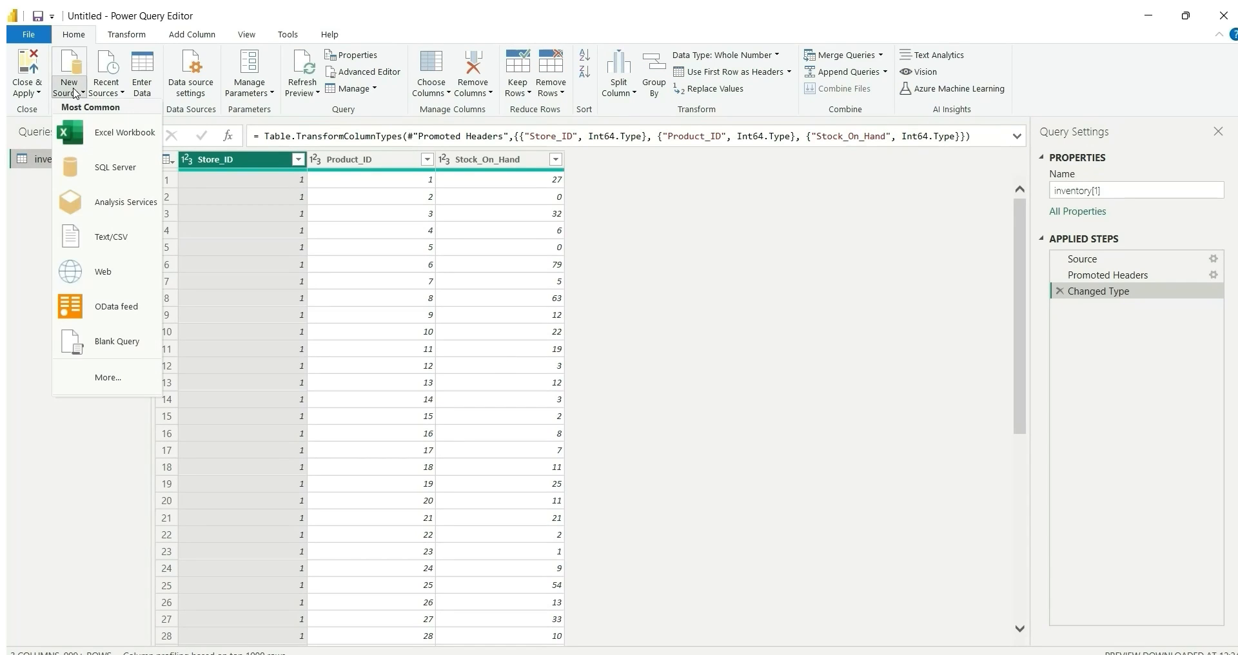
pyautogui.click(116, 238)
pyautogui.doubleClick(210, 174)
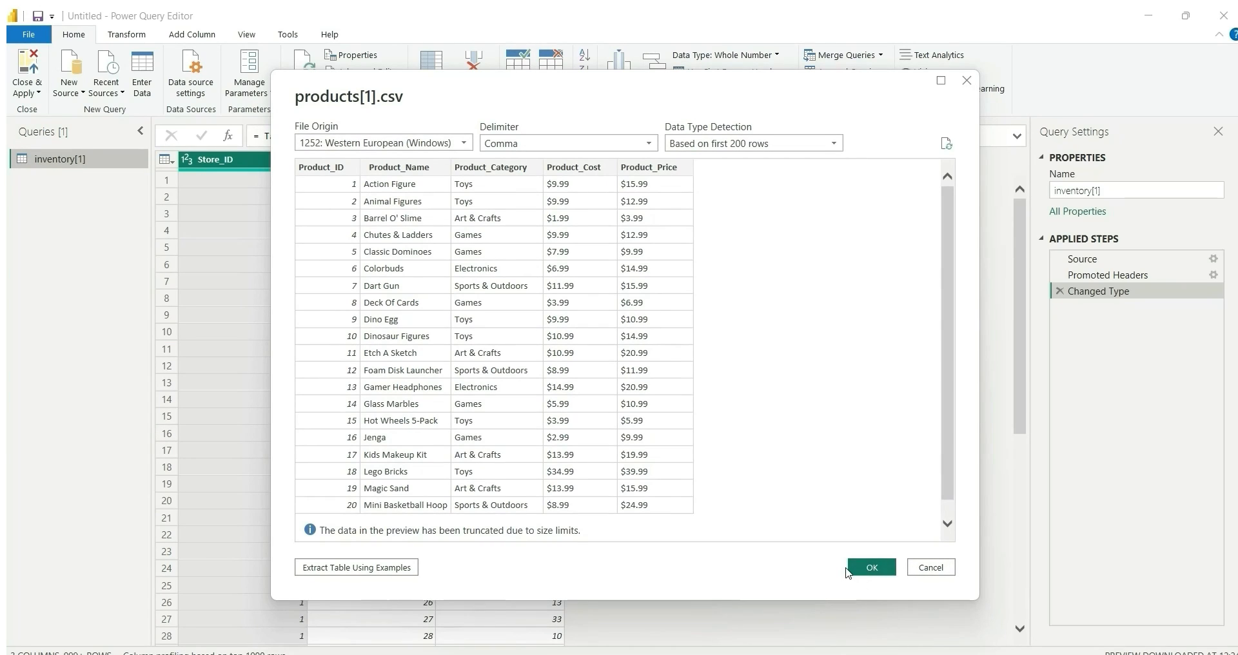
pyautogui.click(859, 573)
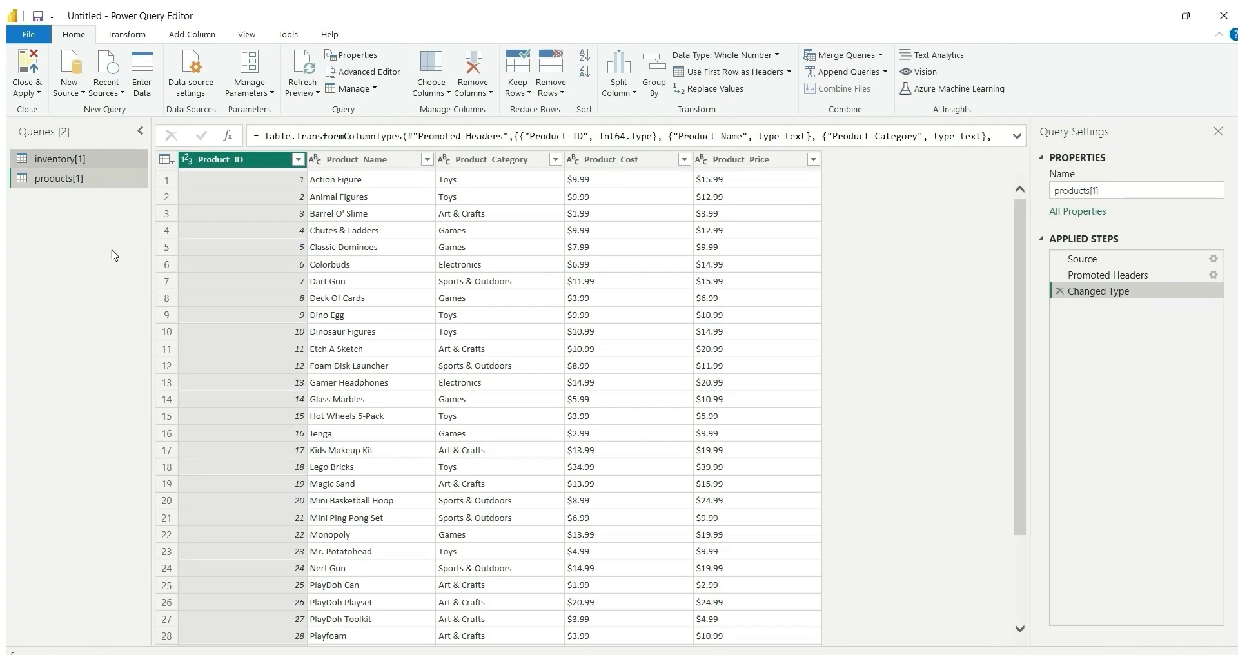
# - Add the sales CSV file as a new query source
pyautogui.click(71, 84)
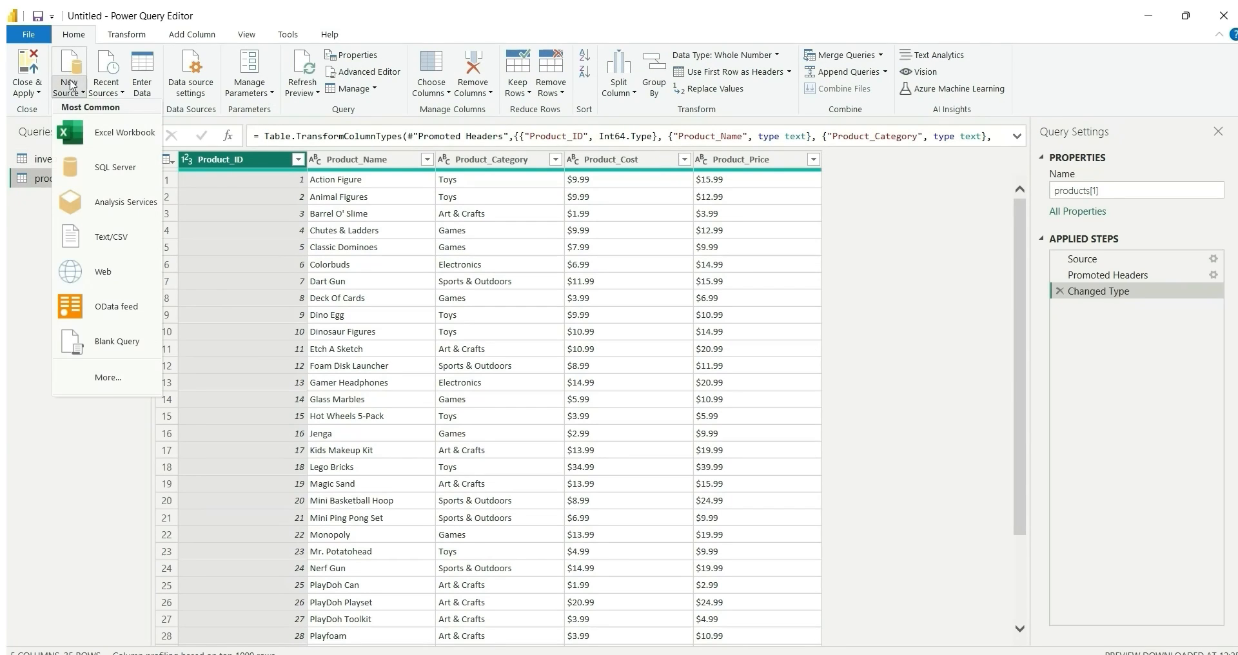
pyautogui.click(127, 240)
pyautogui.doubleClick(216, 191)
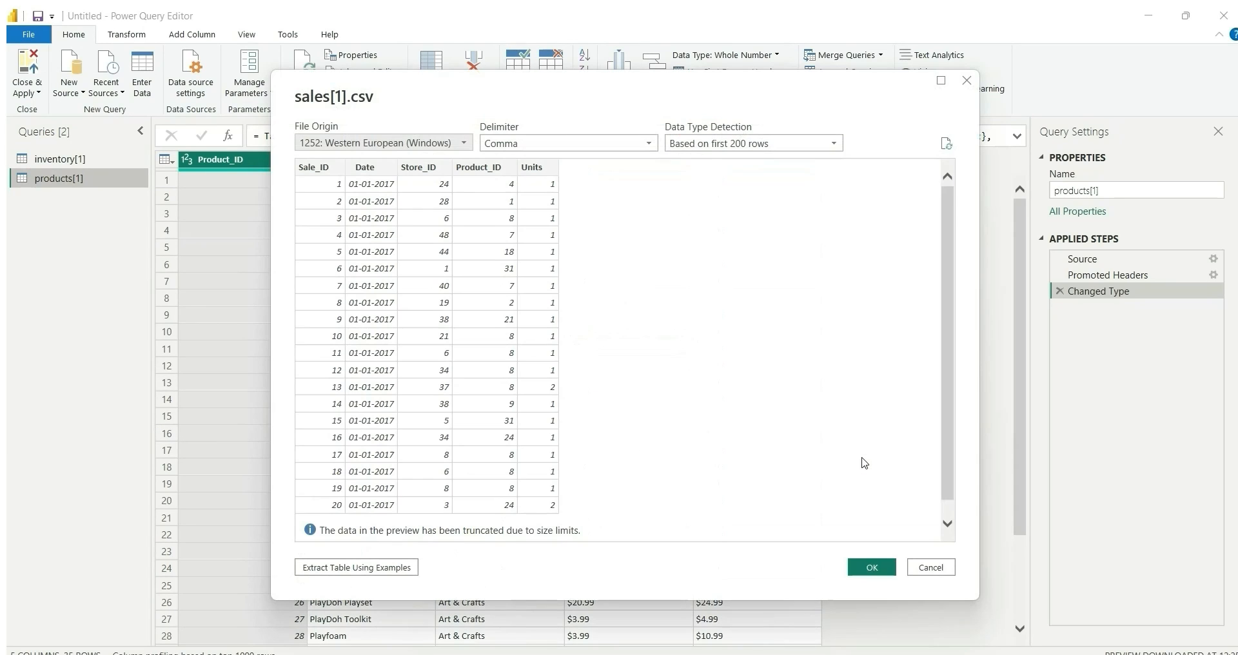
pyautogui.click(890, 568)
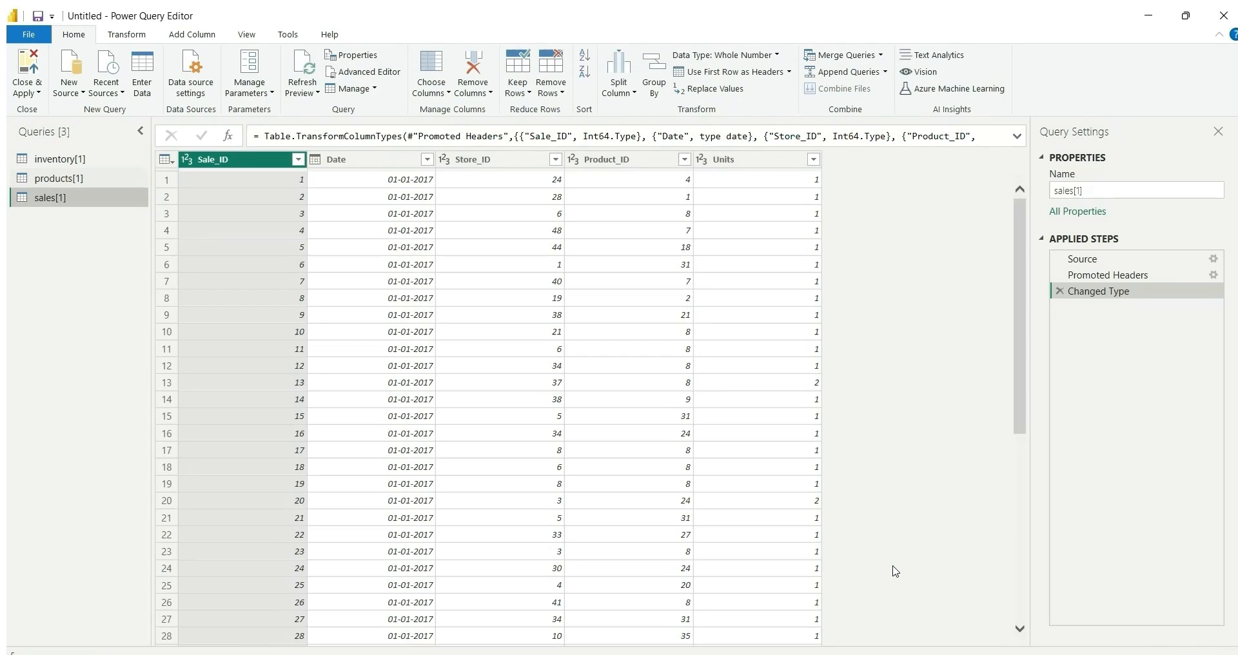
# - Add the stores CSV file as a new query source
pyautogui.click(69, 87)
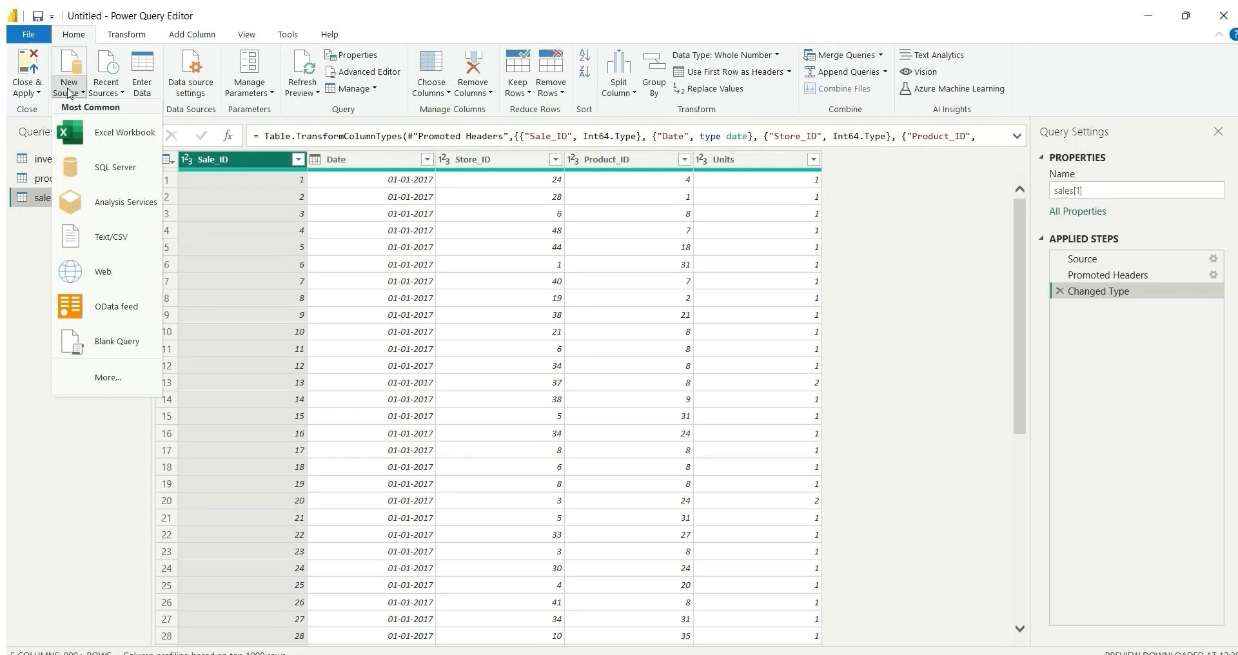
pyautogui.click(108, 256)
pyautogui.doubleClick(205, 218)
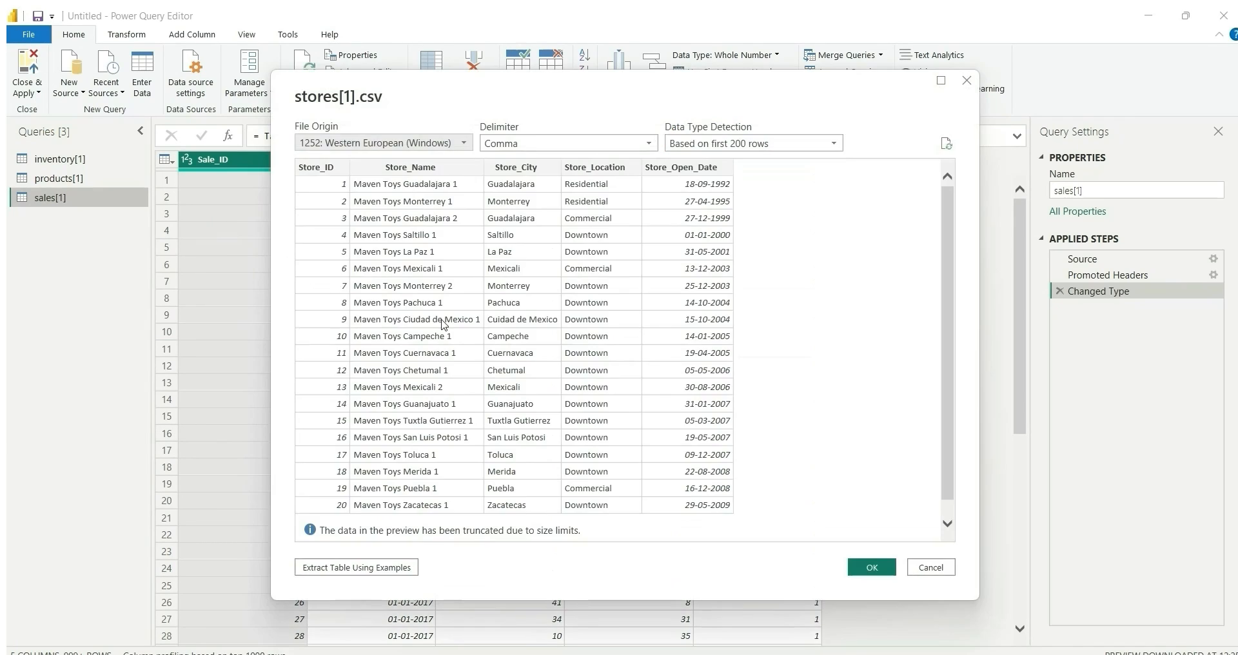
pyautogui.click(872, 567)
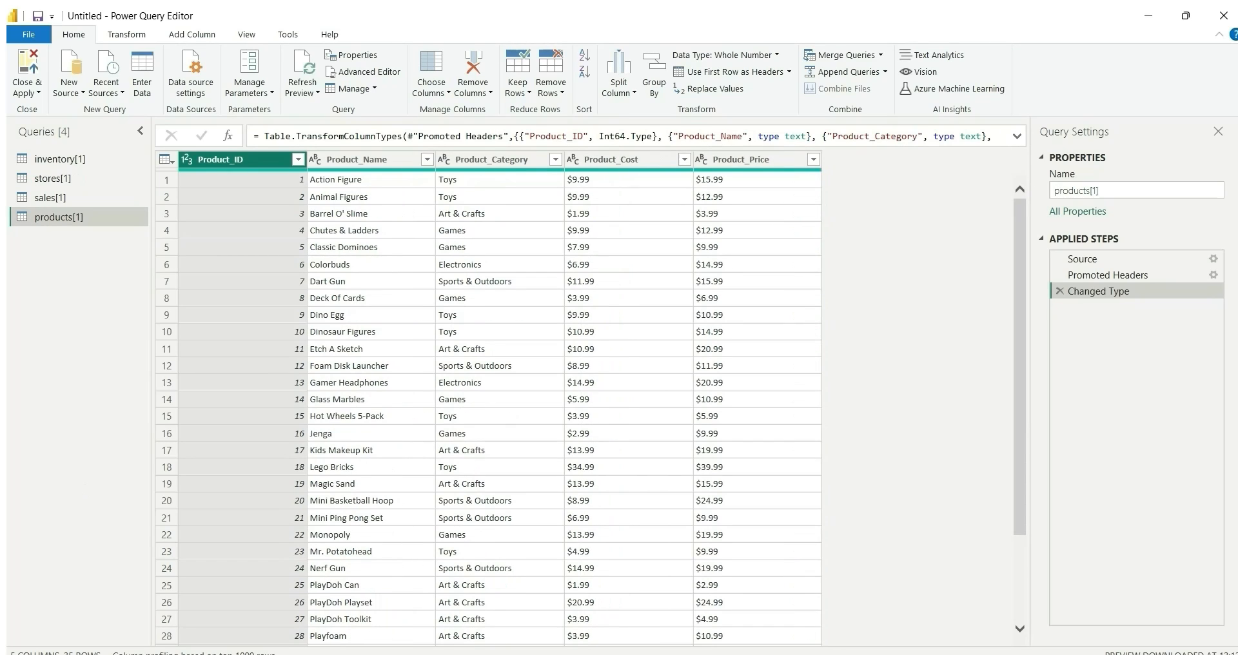
# - Rename the products[1] query as Products
pyautogui.doubleClick(1088, 191)
pyautogui.click(1088, 190)
pyautogui.tripleClick(1088, 191)
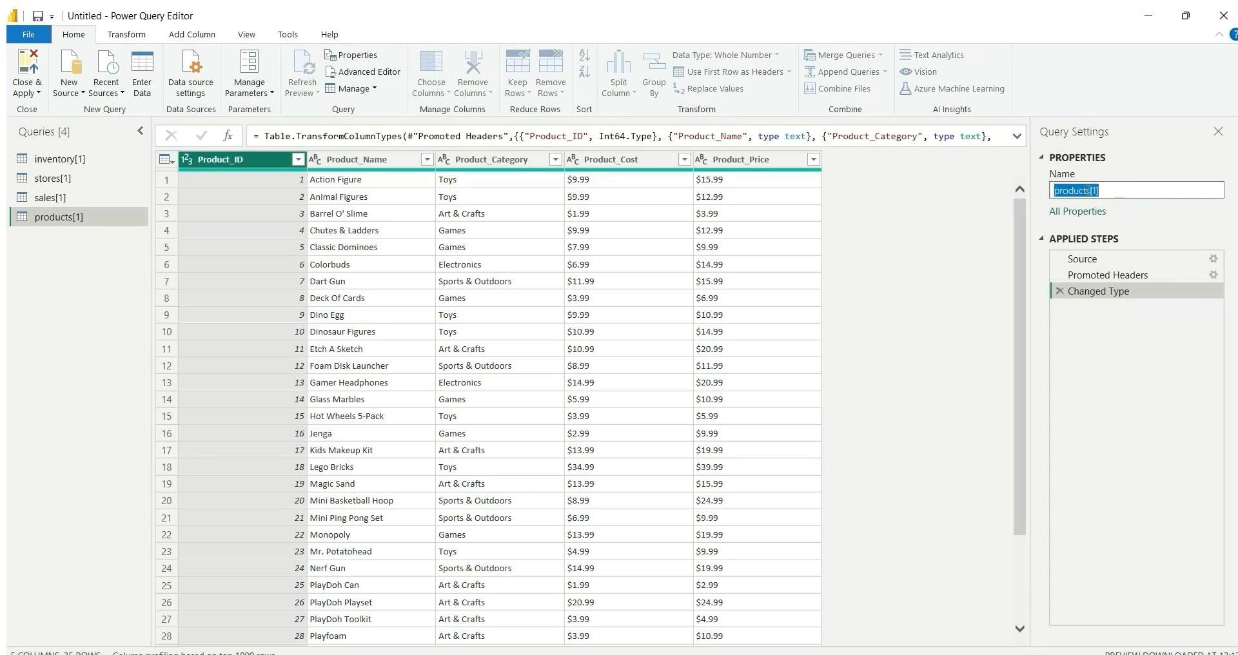
pyautogui.write('Produc')
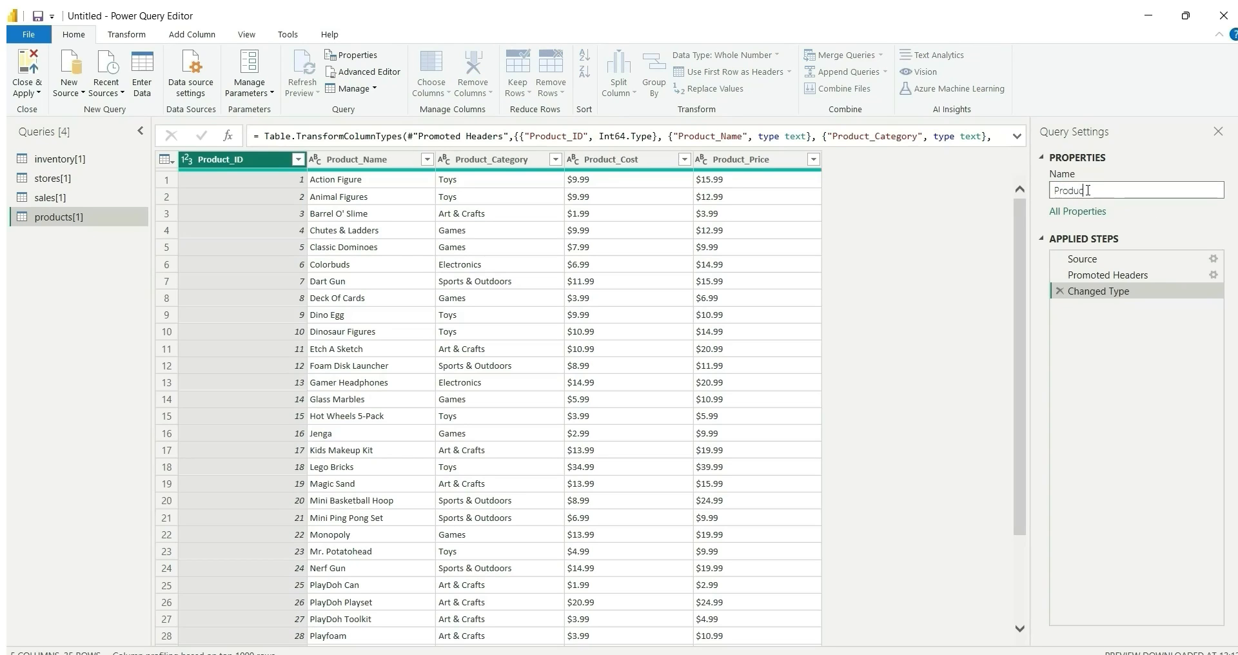
pyautogui.write('ts')
pyautogui.press('Return')
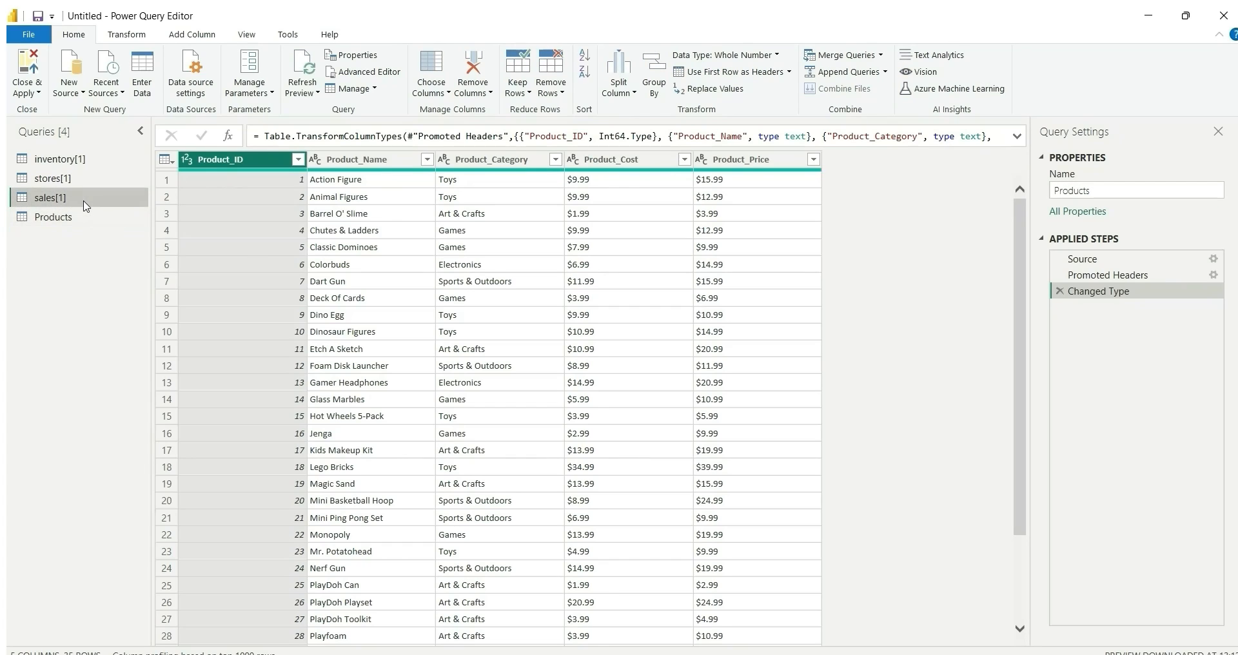
# - Rename the sales[1] query as Sales
pyautogui.click(85, 198)
pyautogui.click(1086, 194)
pyautogui.tripleClick(1086, 194)
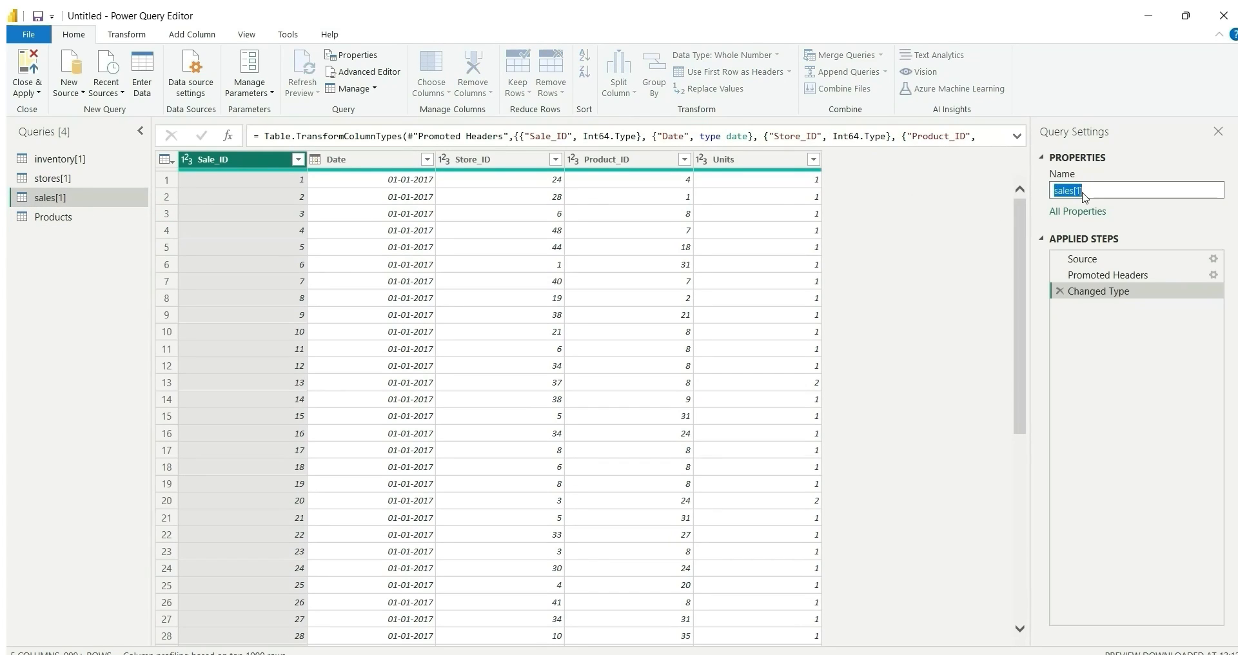
pyautogui.write('S')
pyautogui.press('Return')
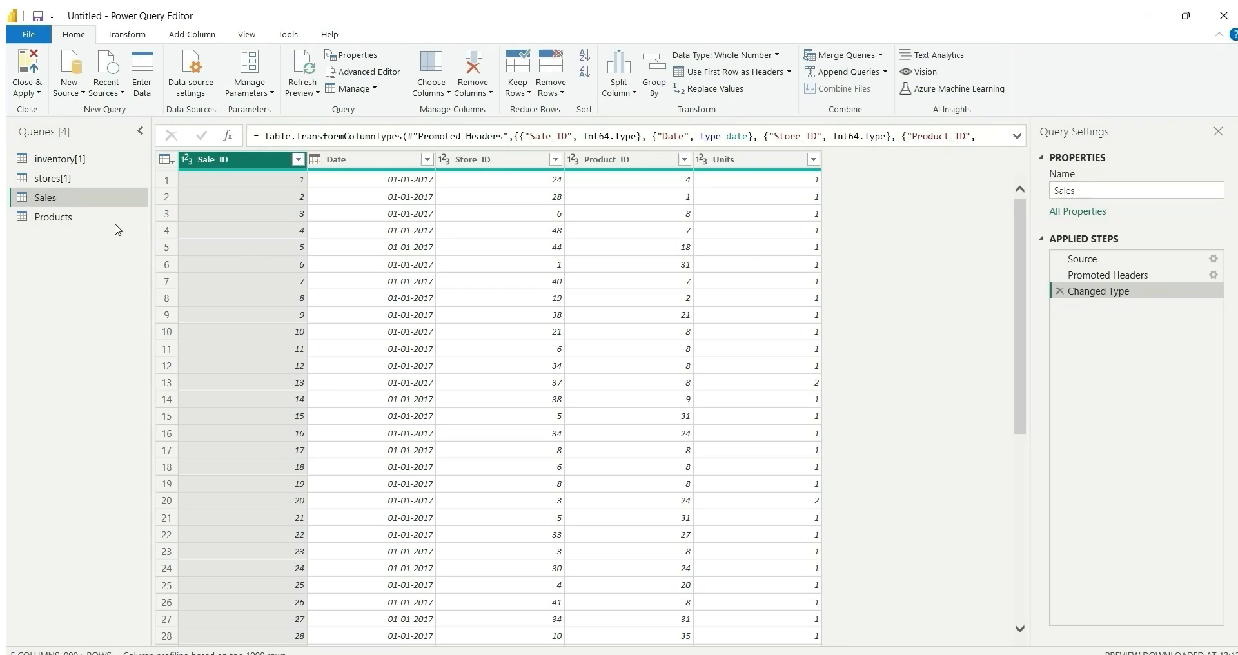
# - Rename the stores[1] query as Stores
pyautogui.click(63, 183)
pyautogui.click(1094, 192)
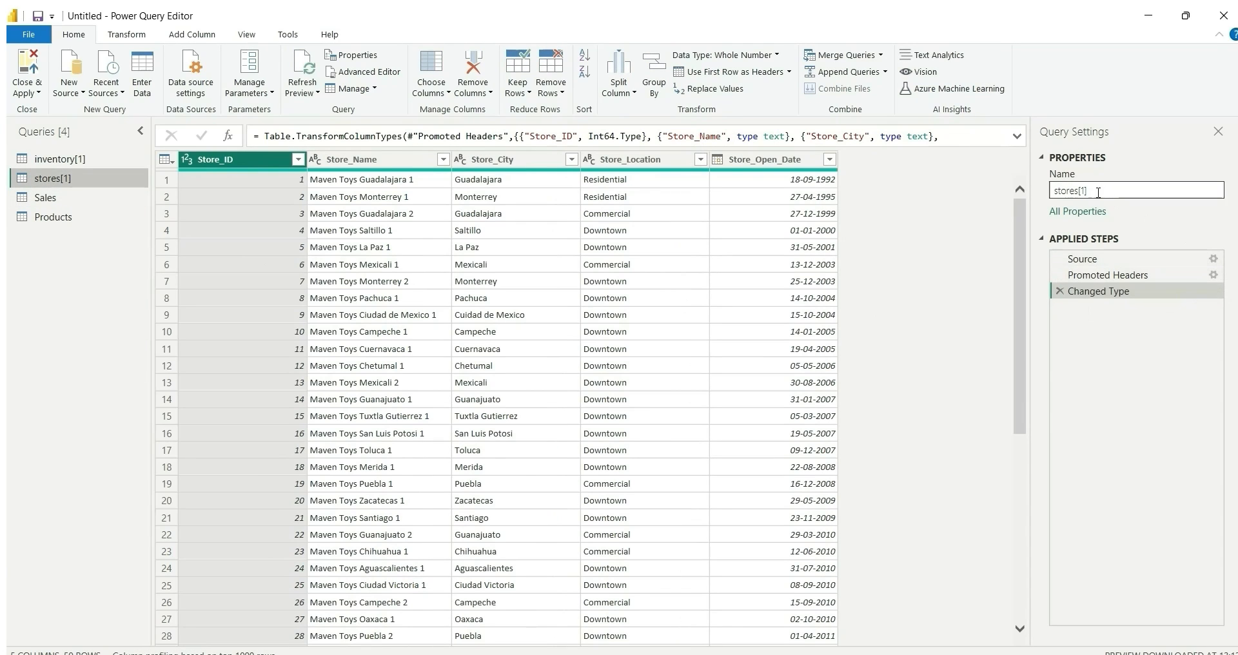
pyautogui.tripleClick(1094, 192)
pyautogui.write('Stores')
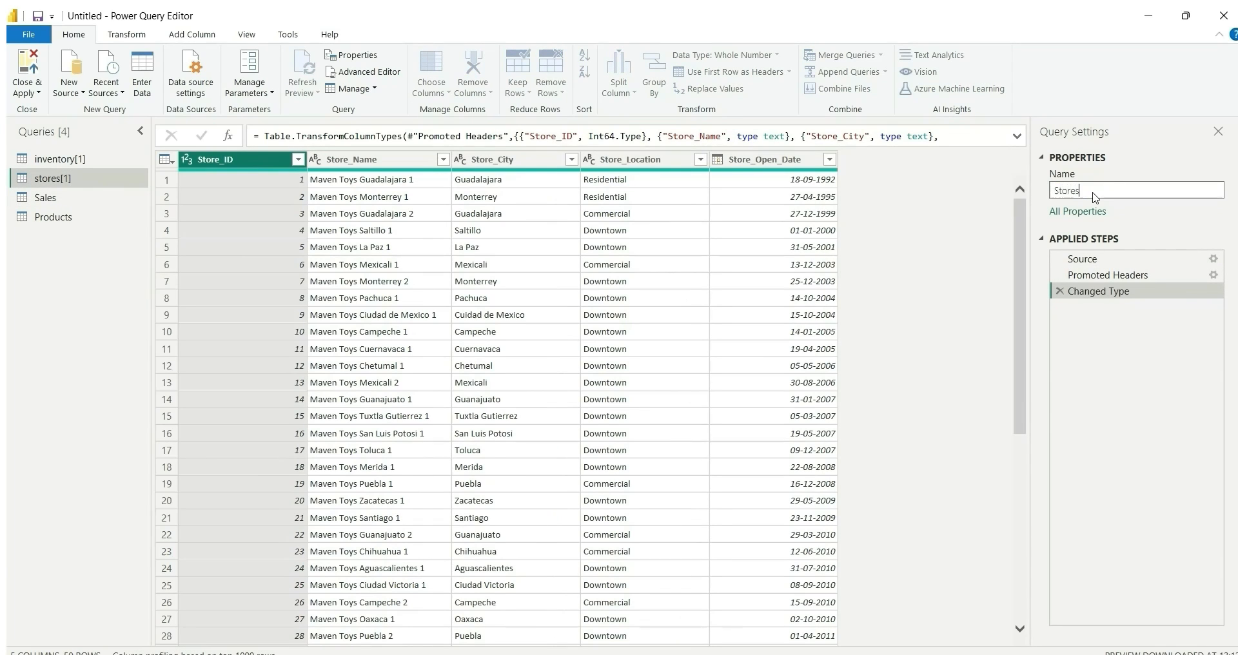
pyautogui.press('Return')
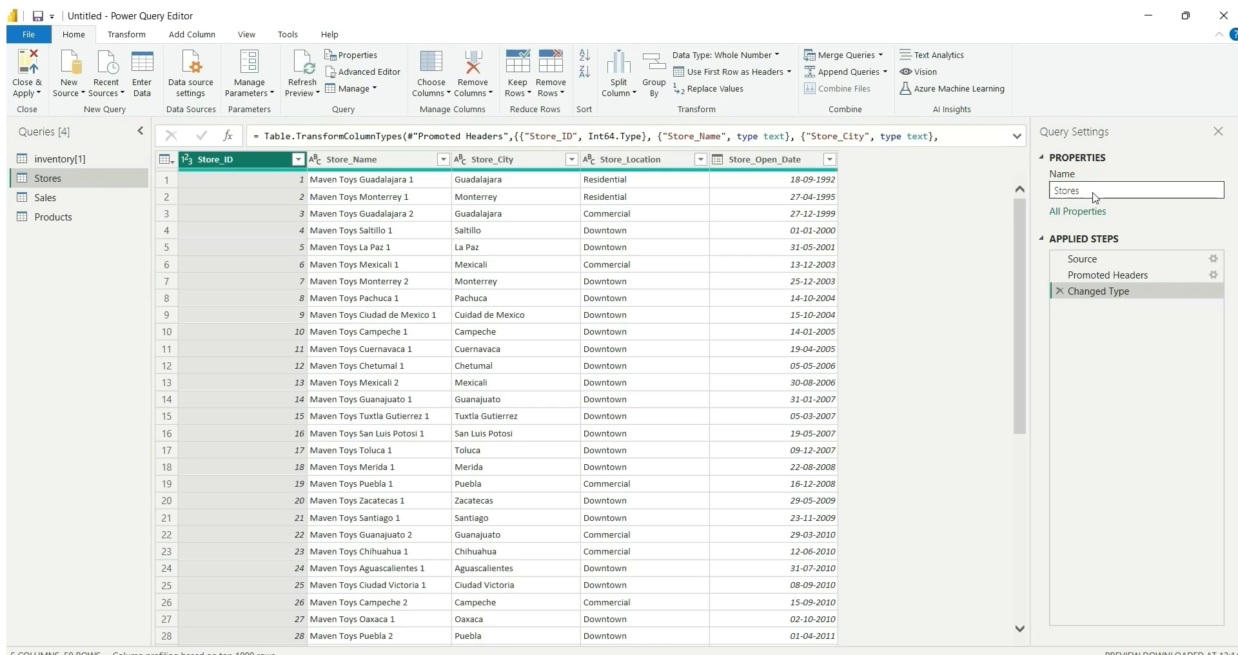
# - Rename the inventory[1] query as Inventory
pyautogui.click(60, 159)
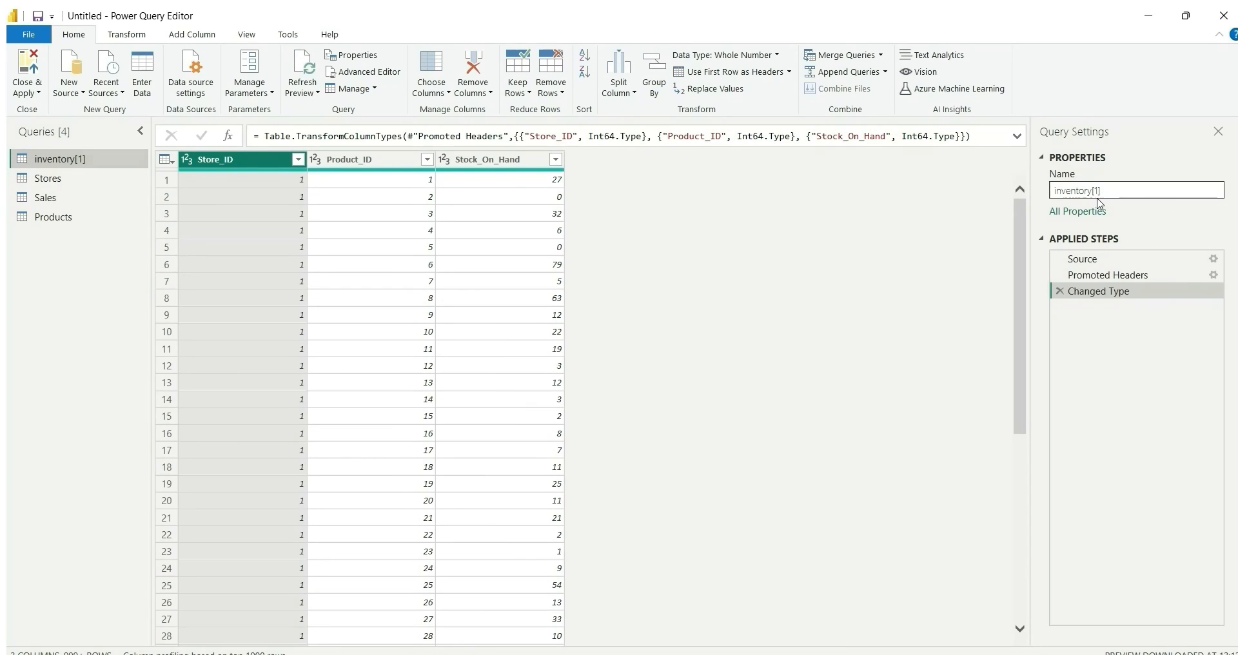
pyautogui.click(1091, 194)
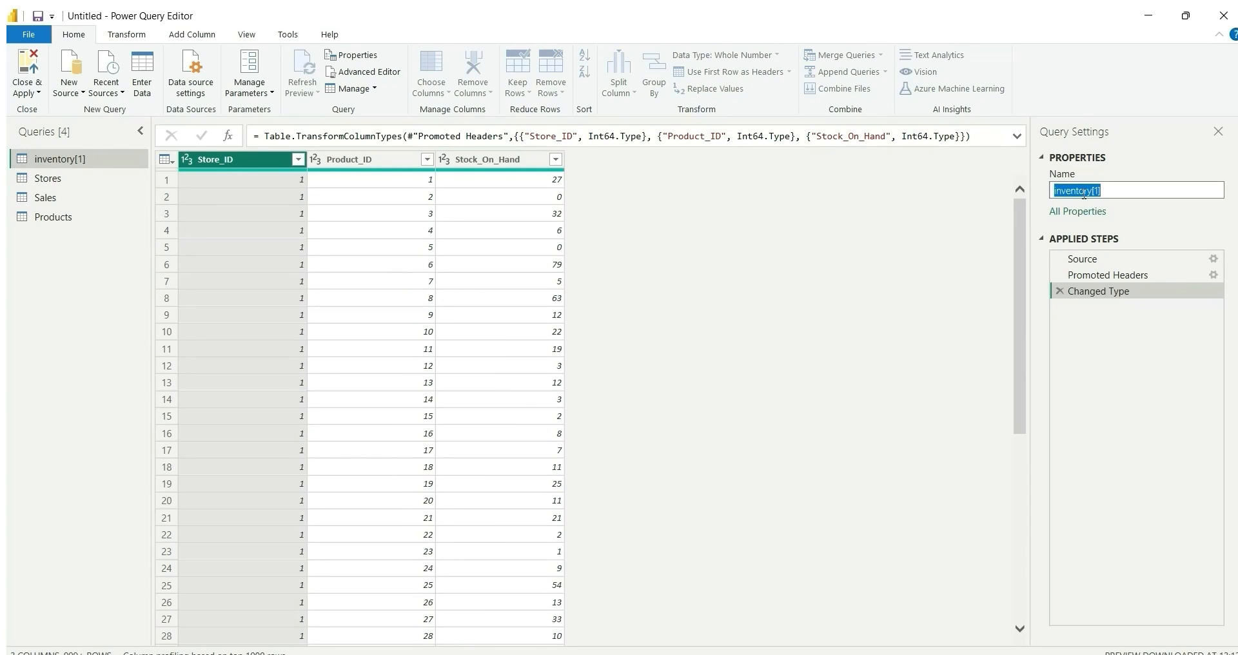
pyautogui.write('Inventroy')
pyautogui.press('Return')
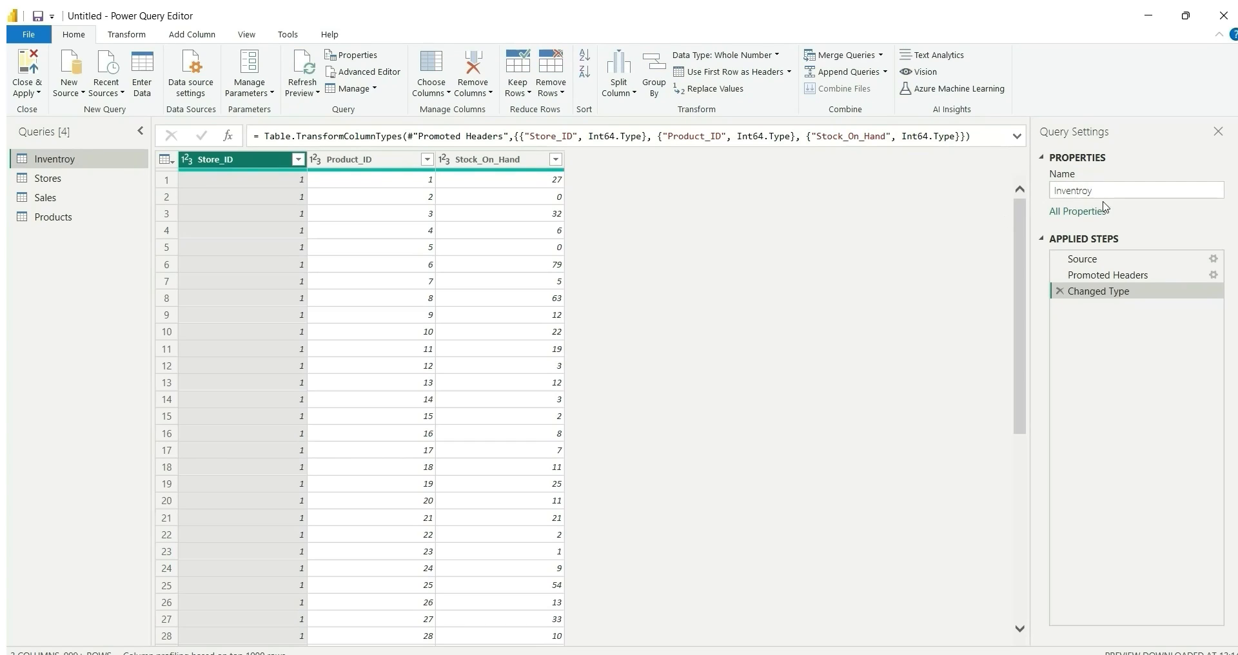
pyautogui.click(1089, 194)
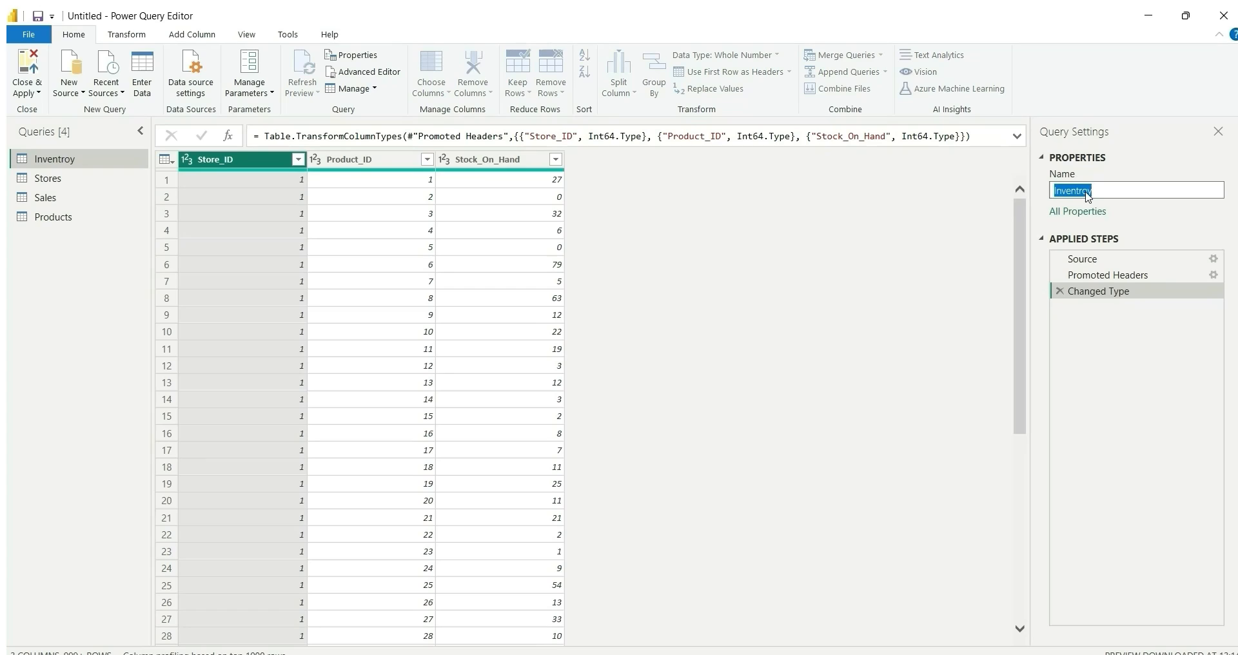
pyautogui.write('Inventory')
pyautogui.press('Return')
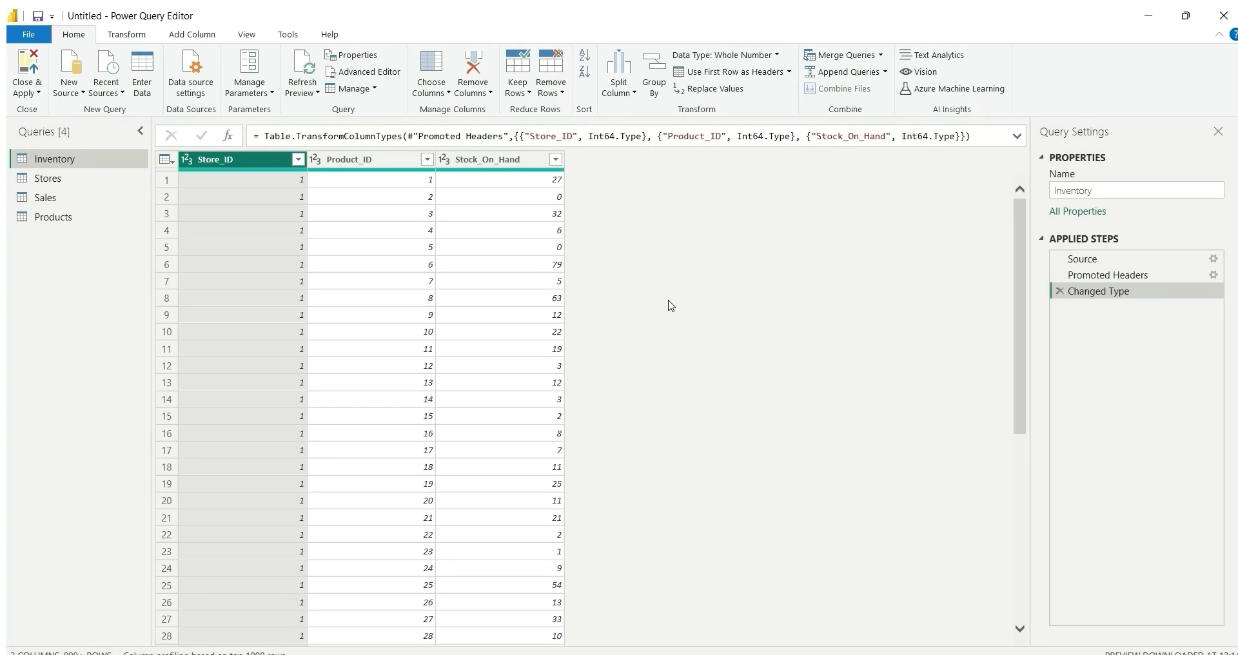
# - Switch to the Power BI Report Guide presentation in PowerPoint and show the Basic Data Transformation Checks slide
pyautogui.hotkey('alt', 'Tab')
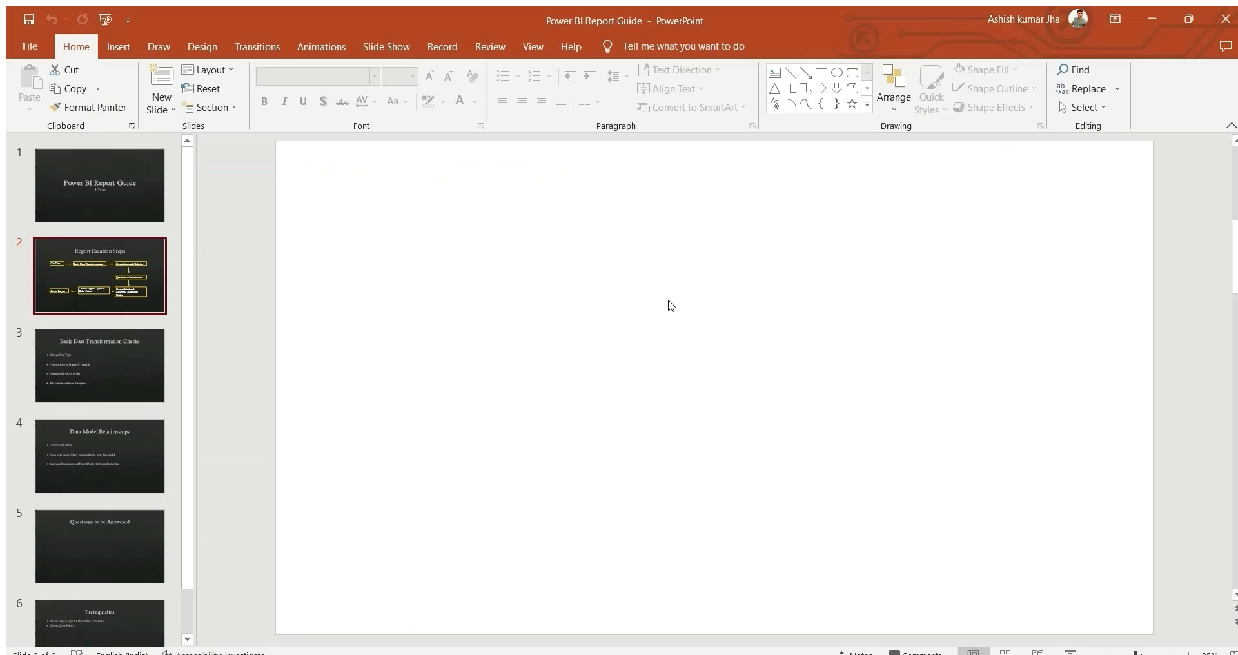
pyautogui.click(74, 339)
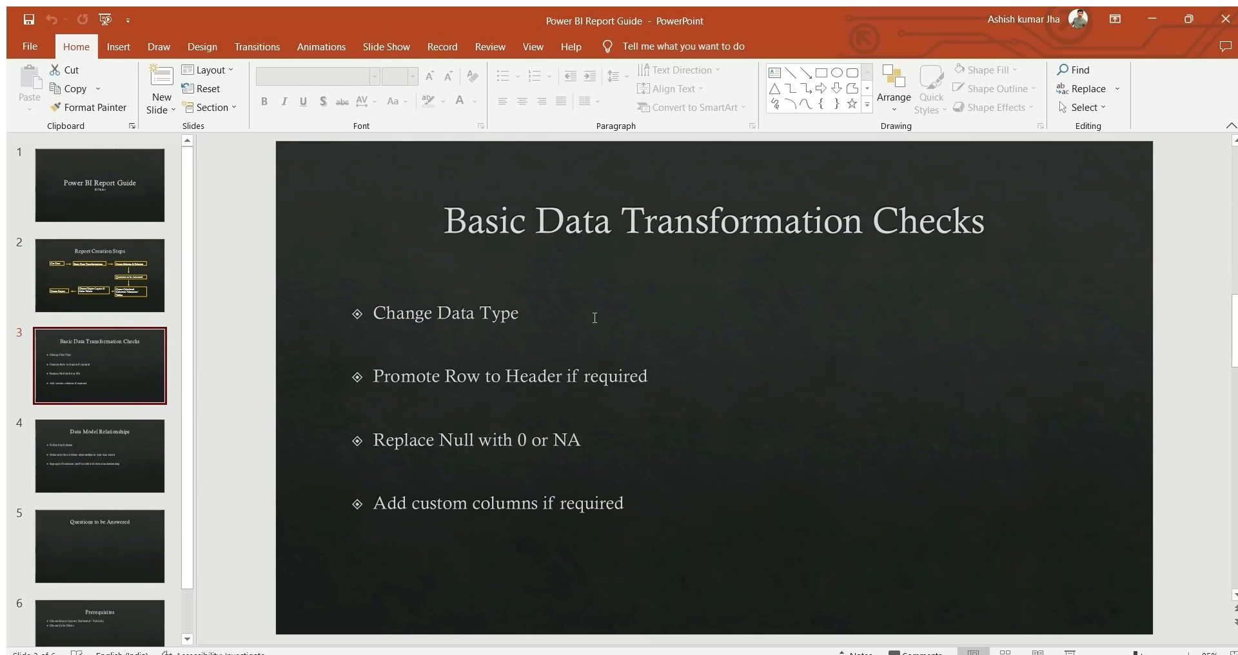
# - Switch to Power Query Editor and review the column headers and data types of the Inventory, Stores, Sales and Products queries
pyautogui.hotkey('alt', 'Tab')
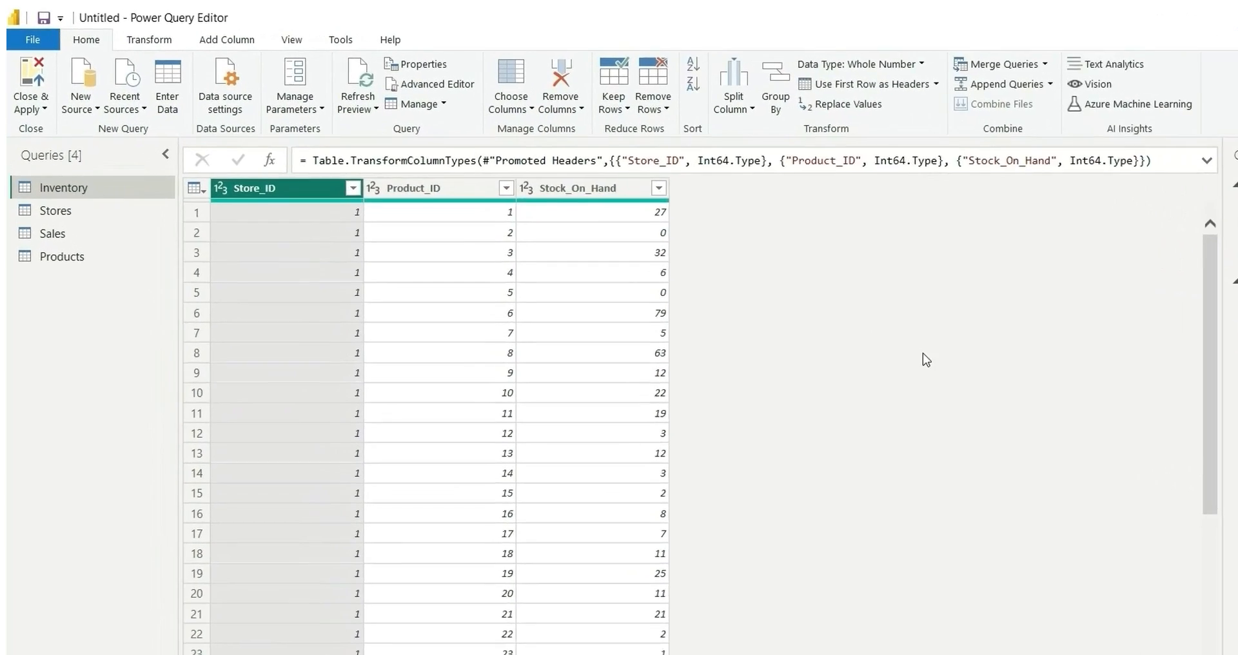
pyautogui.click(60, 199)
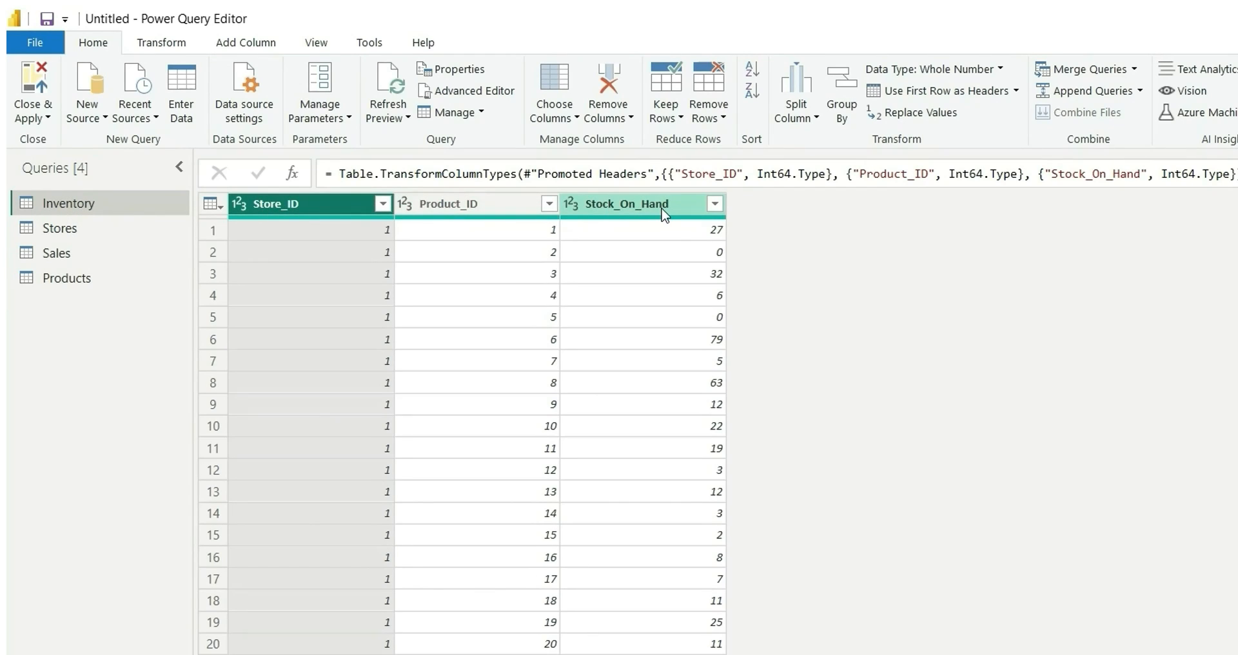
pyautogui.click(63, 233)
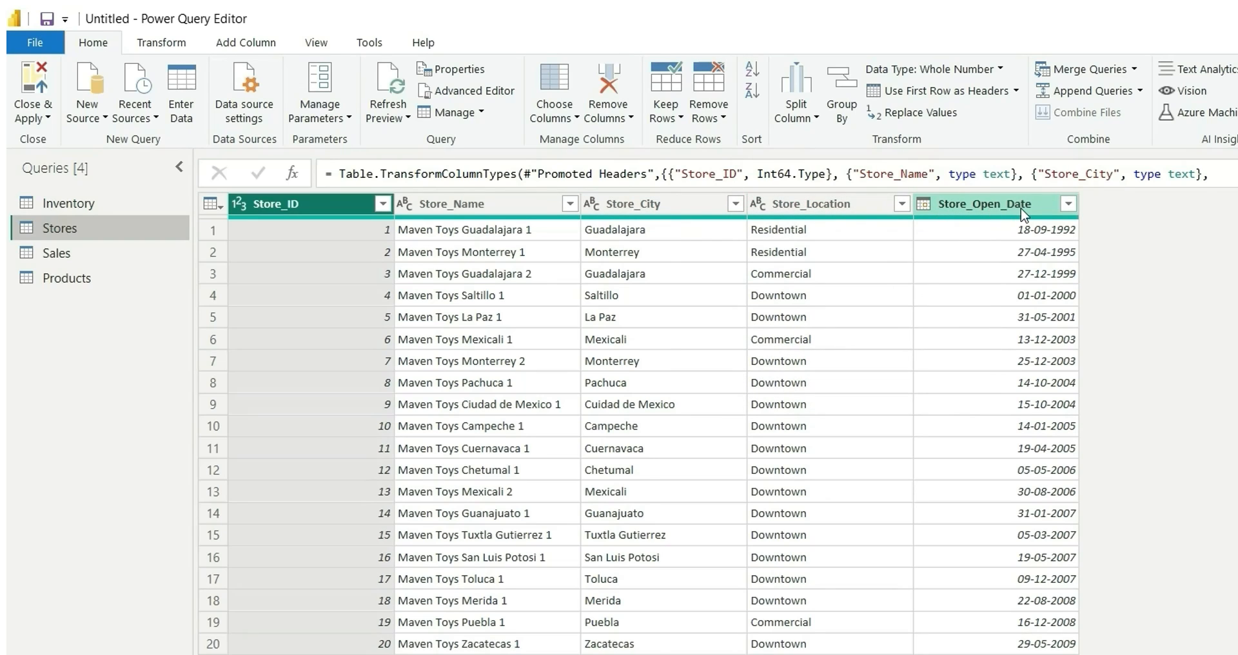
pyautogui.click(102, 258)
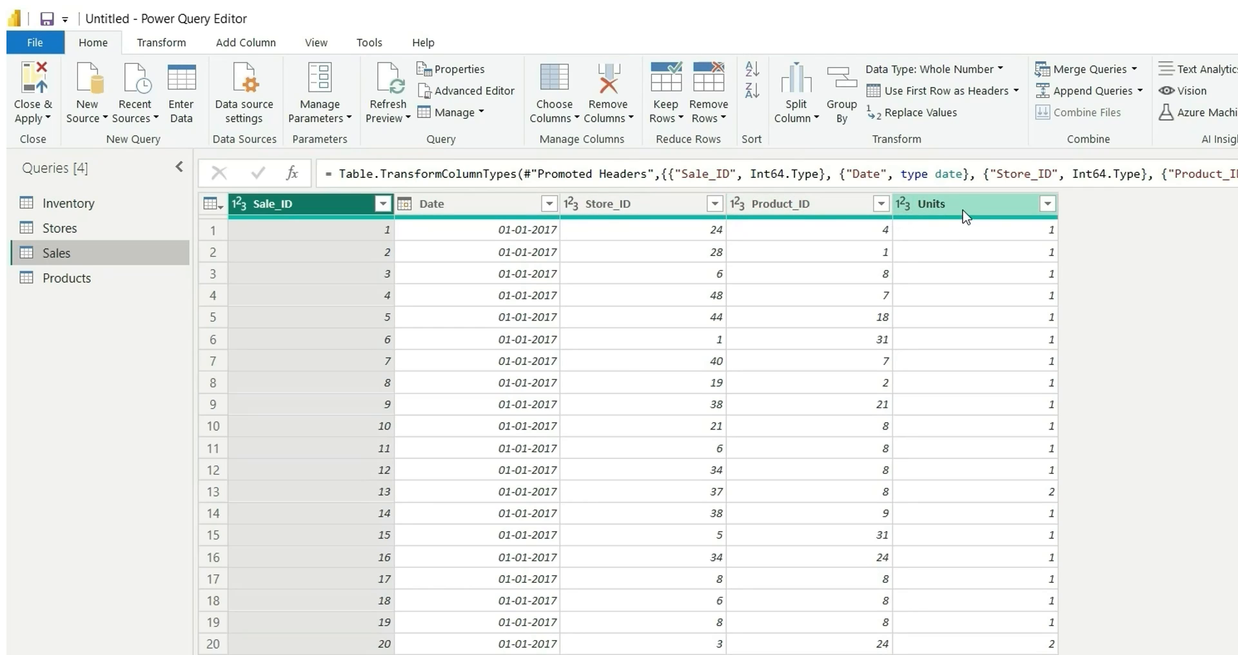
pyautogui.click(103, 284)
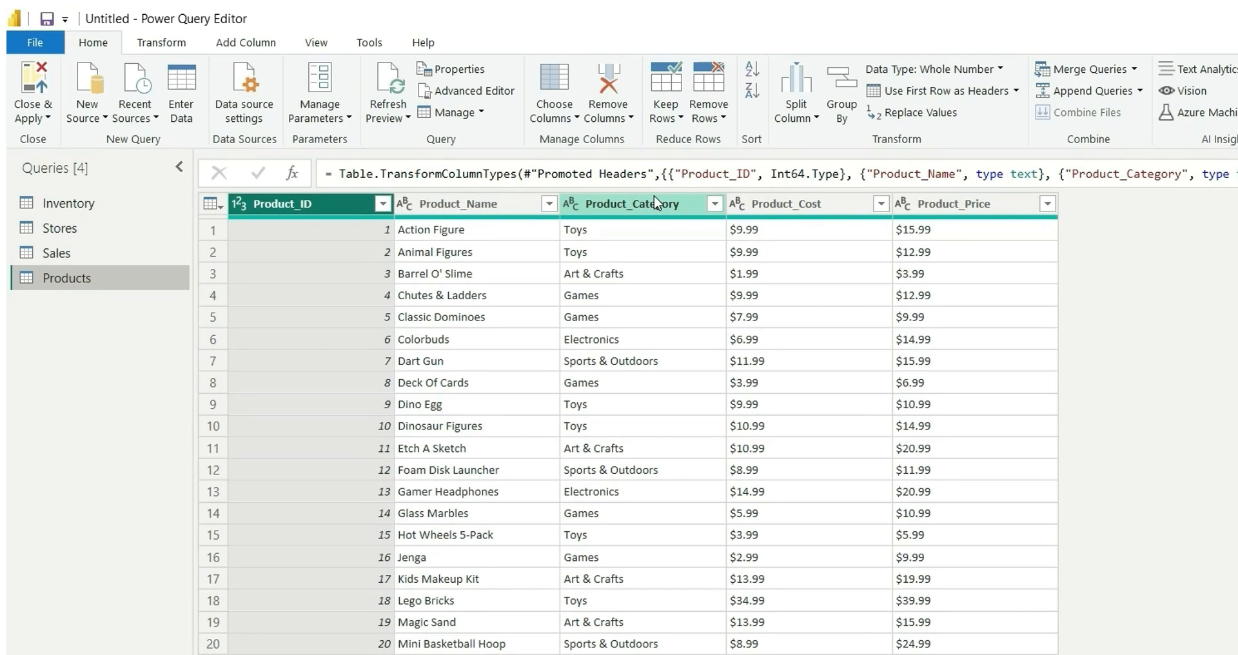
# - Try to change the Product_Cost column's data type in the Products query to fixed decimal number
pyautogui.click(976, 207)
pyautogui.click(836, 212)
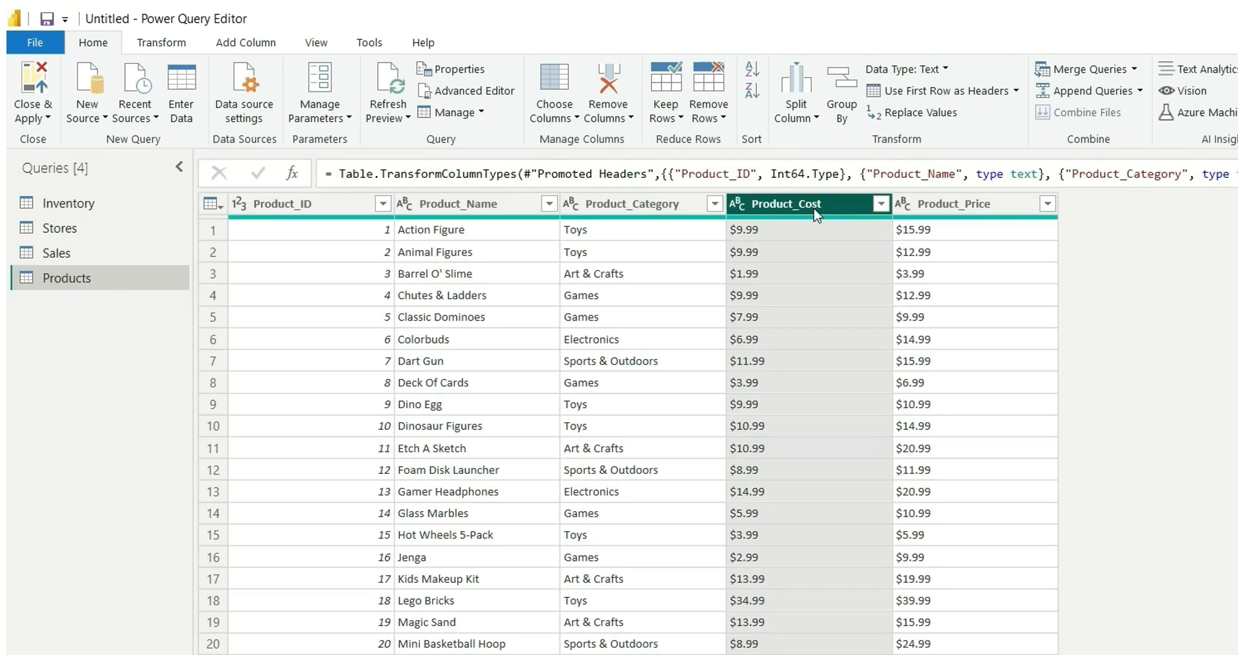
pyautogui.click(737, 203)
pyautogui.click(829, 246)
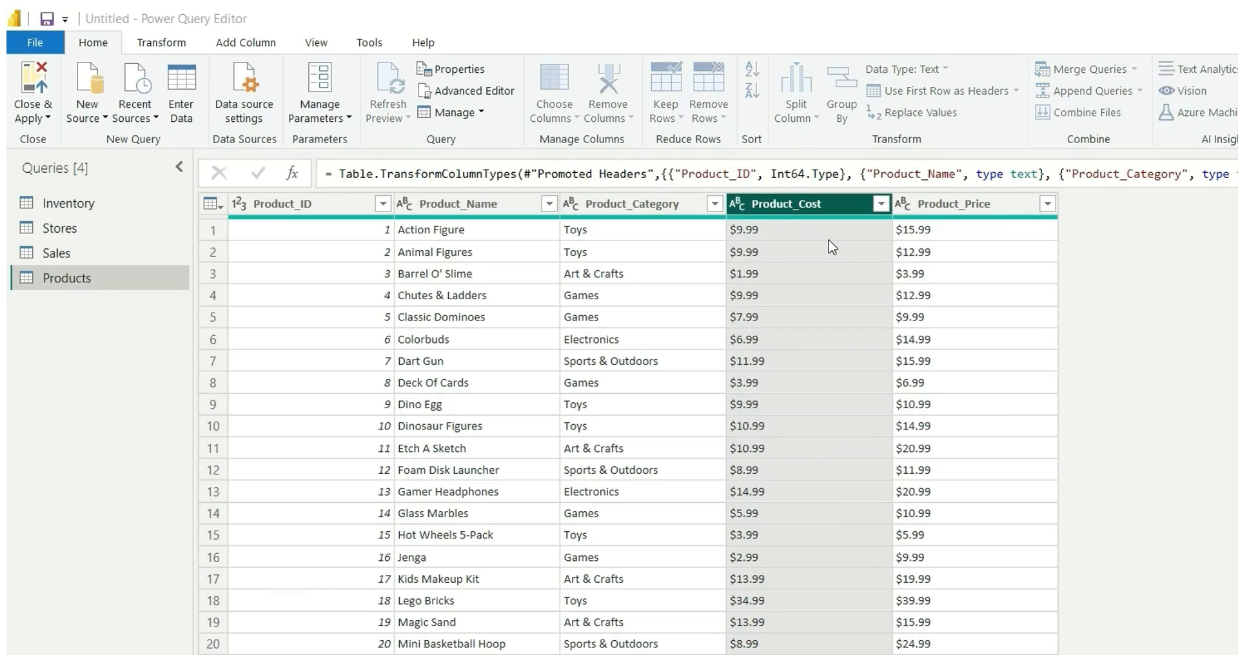
pyautogui.click(885, 494)
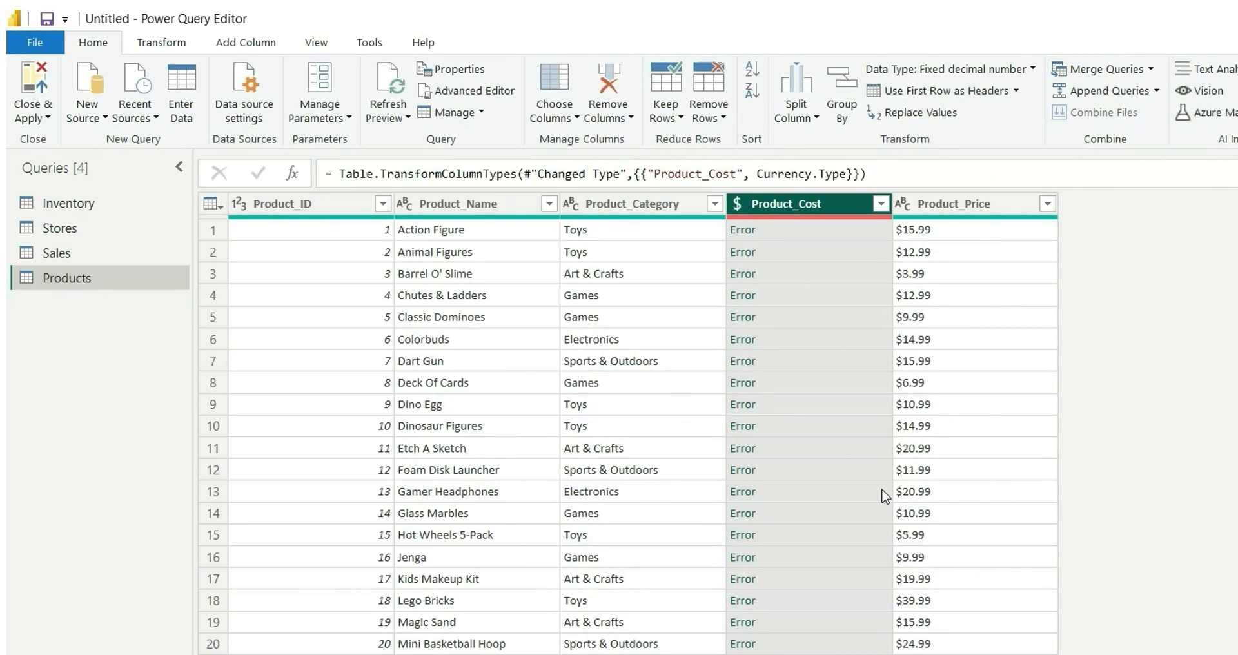
# - Inspect the error in the first Product_Cost cell and delete the last type change from the Products query
pyautogui.click(741, 230)
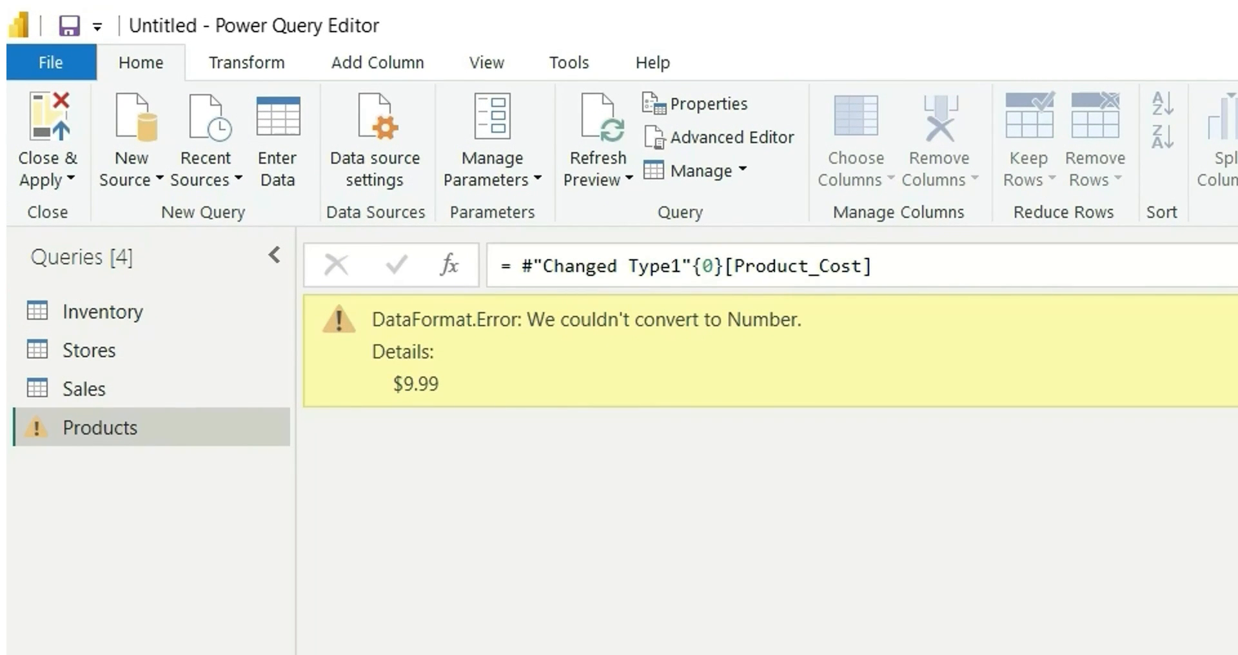
pyautogui.click(1060, 323)
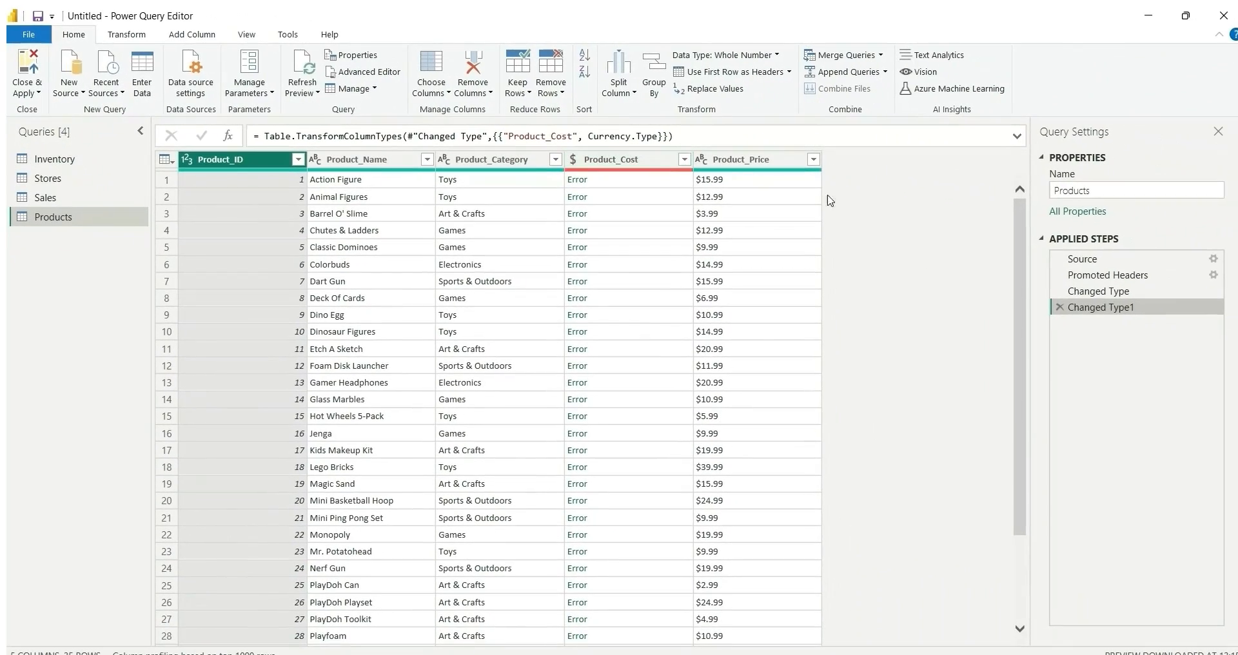
pyautogui.click(1059, 307)
# - Split the Product_Cost column by 1 character, once, as far left as possible, and remove the resulting dollar-sign column
pyautogui.click(630, 162)
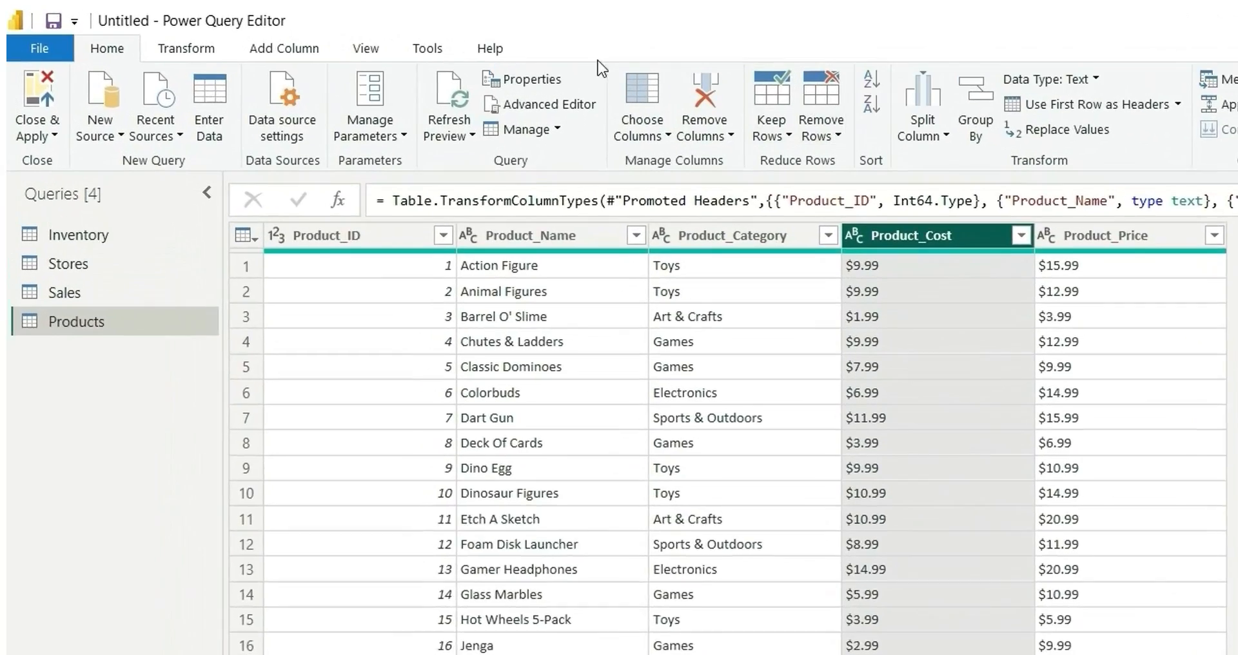
pyautogui.click(127, 34)
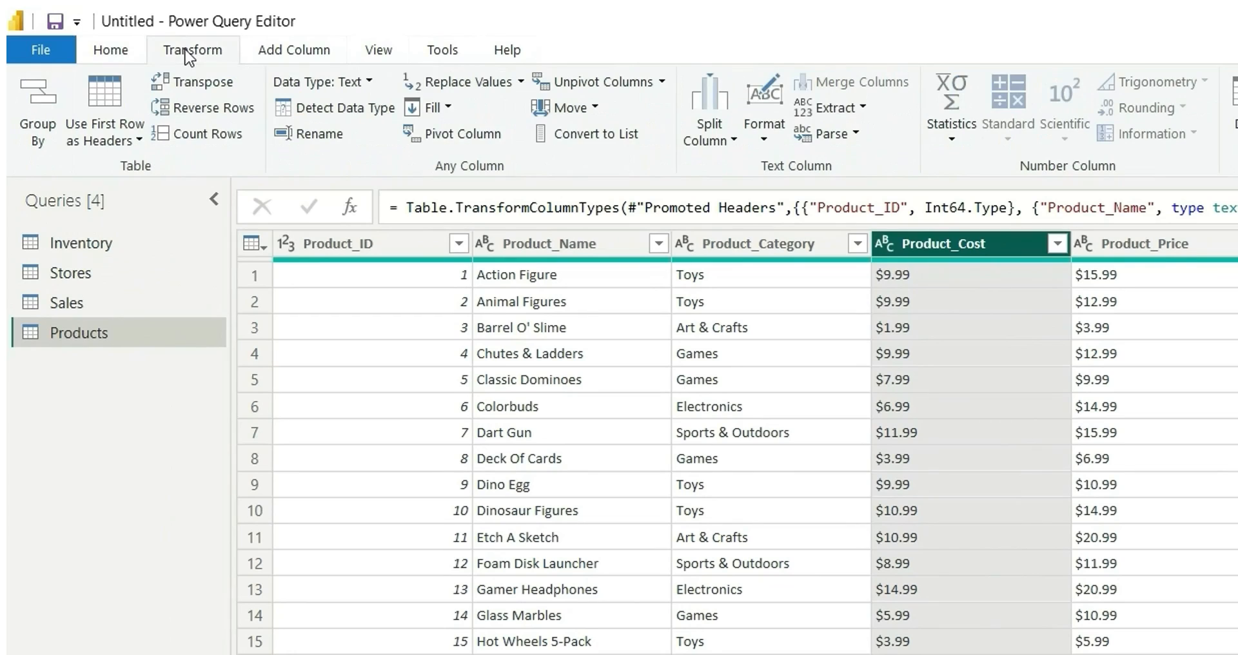
pyautogui.click(736, 148)
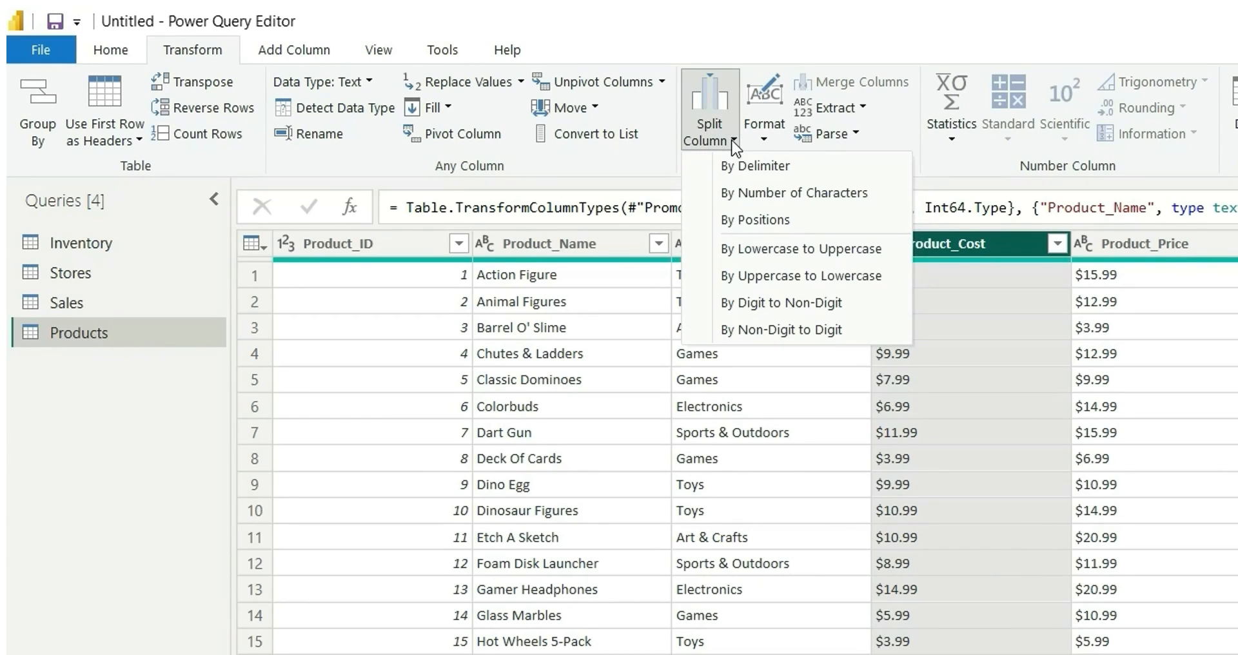
pyautogui.click(779, 197)
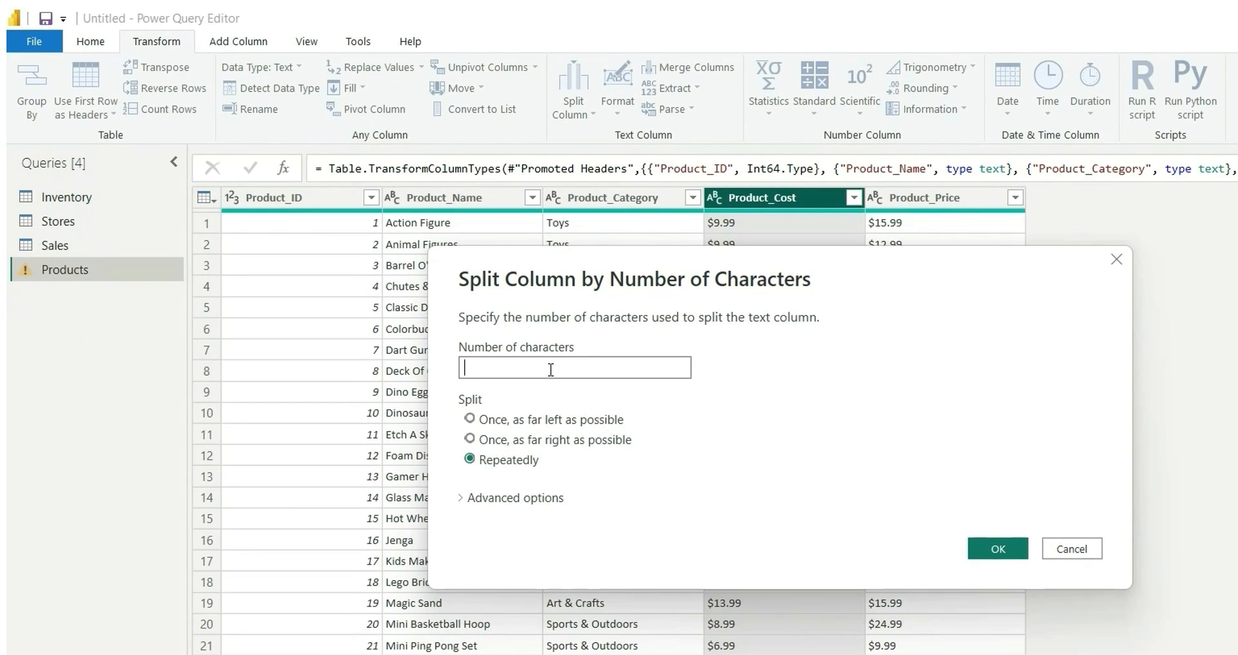
pyautogui.write('1')
pyautogui.click(470, 418)
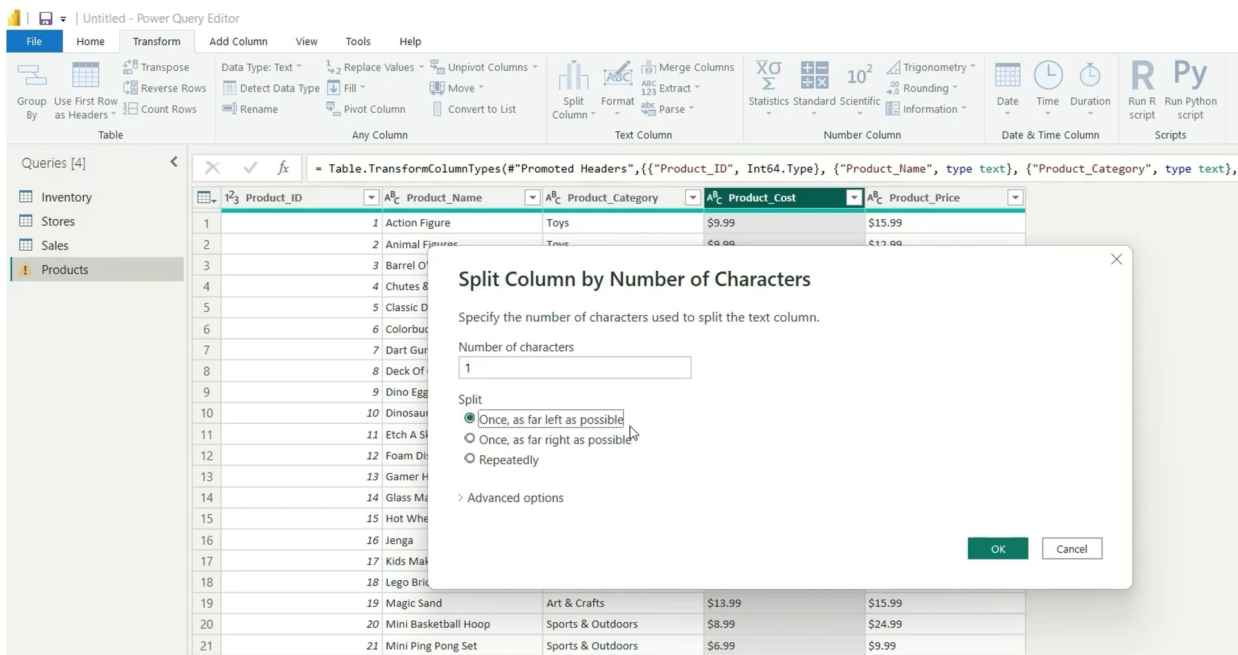
pyautogui.click(993, 550)
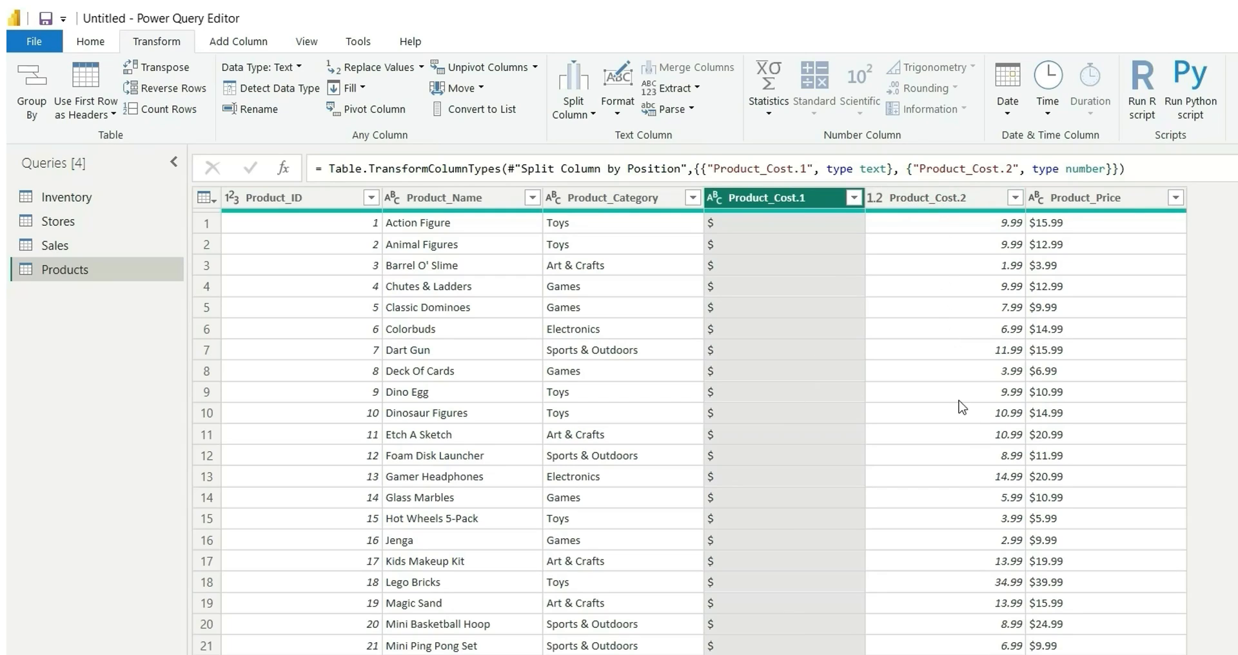
pyautogui.rightClick(793, 205)
pyautogui.click(839, 244)
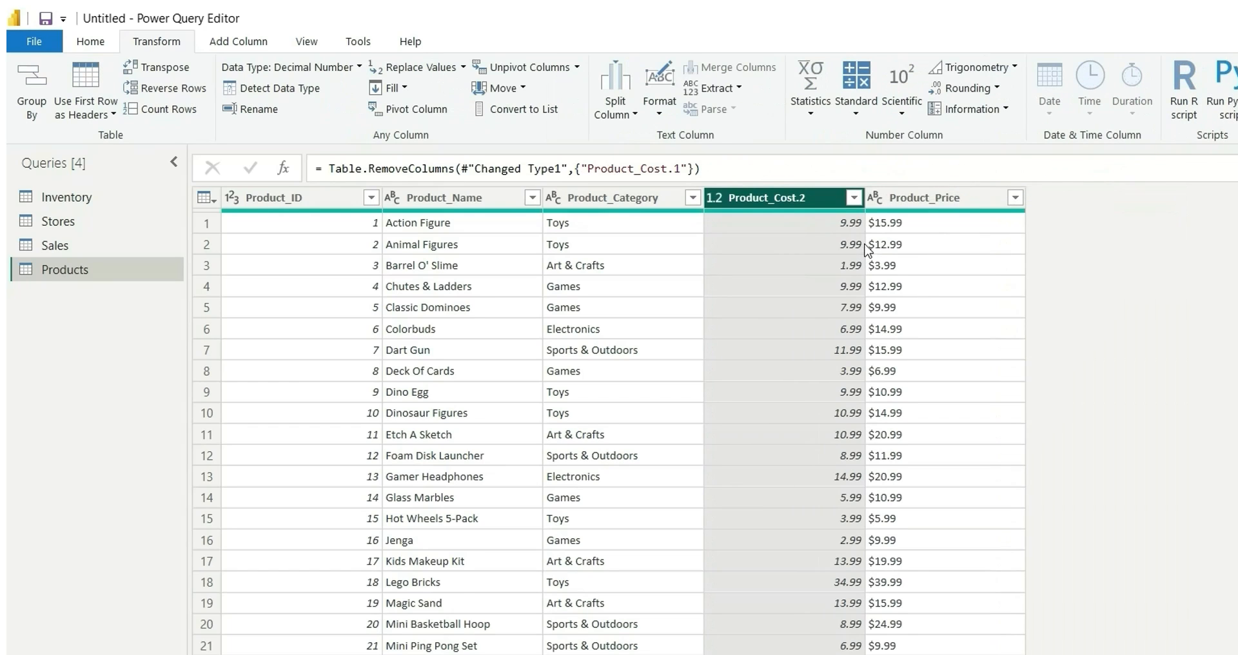
# - Split the Product_Price column by 1 character, once, as far left as possible, and remove the resulting dollar-sign column
pyautogui.click(941, 196)
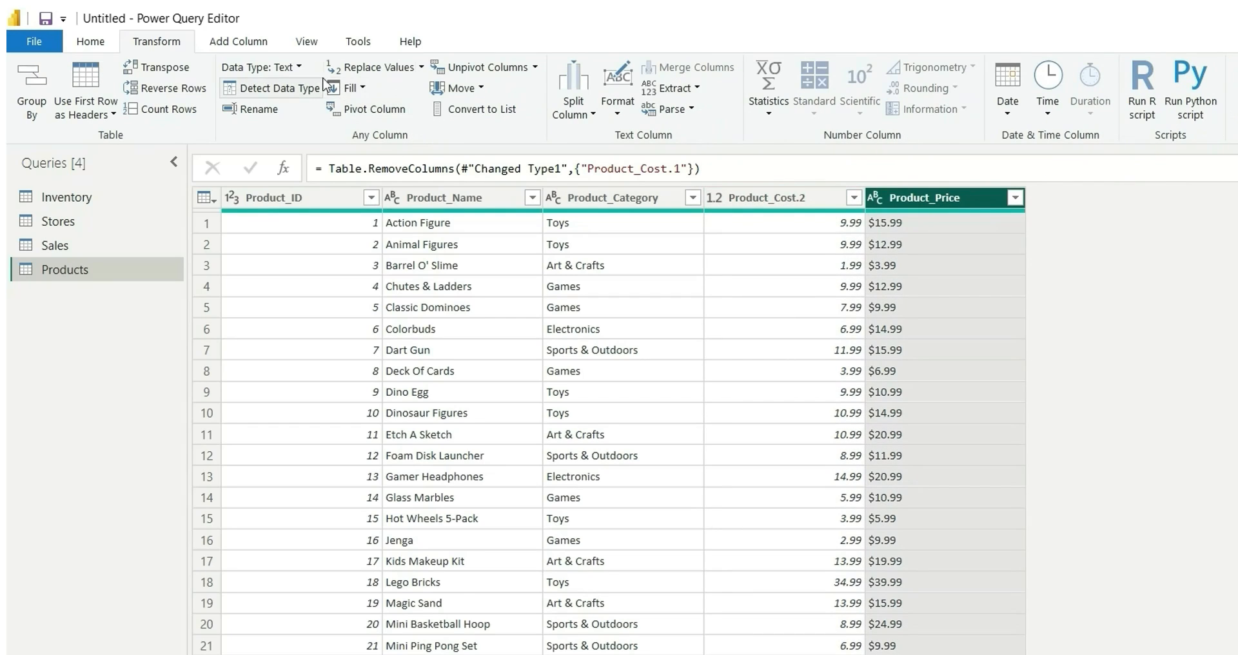
pyautogui.click(573, 97)
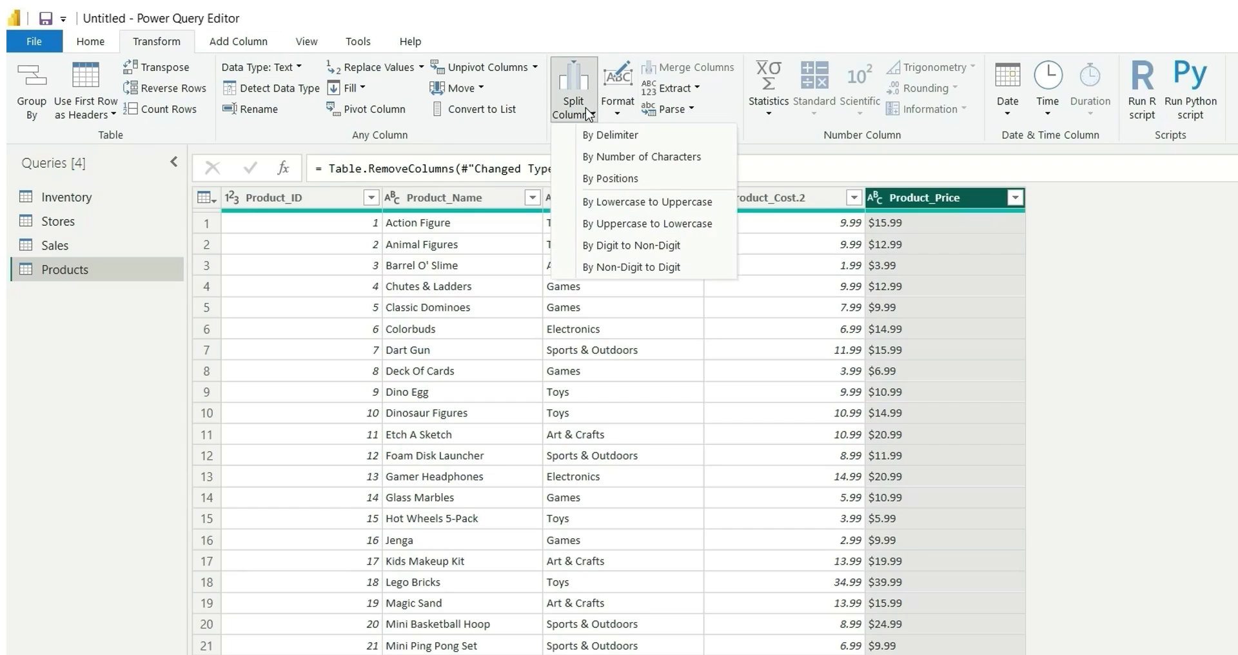
pyautogui.click(614, 157)
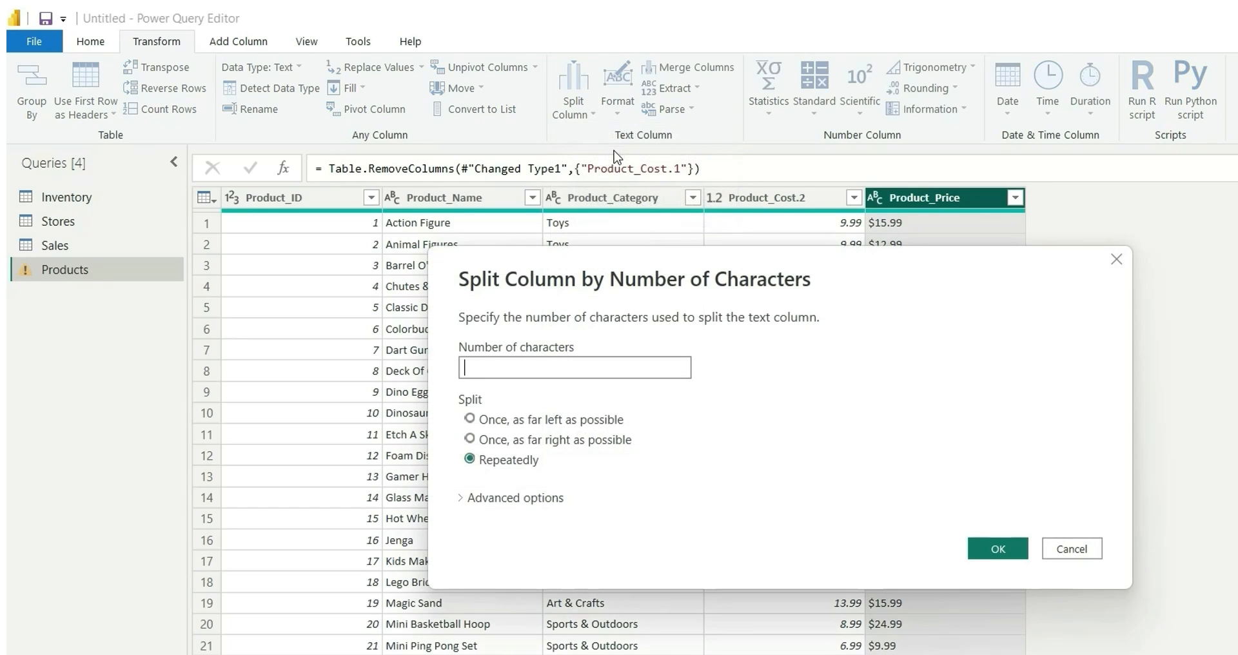
pyautogui.click(470, 420)
pyautogui.click(983, 540)
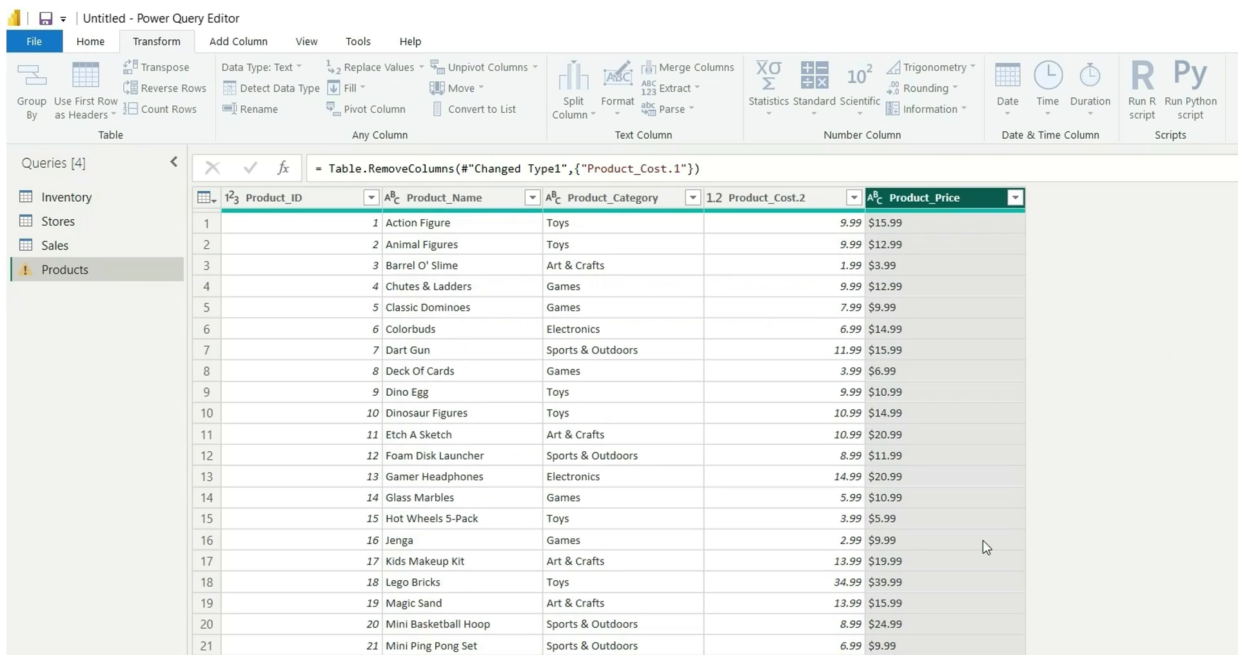
pyautogui.rightClick(964, 205)
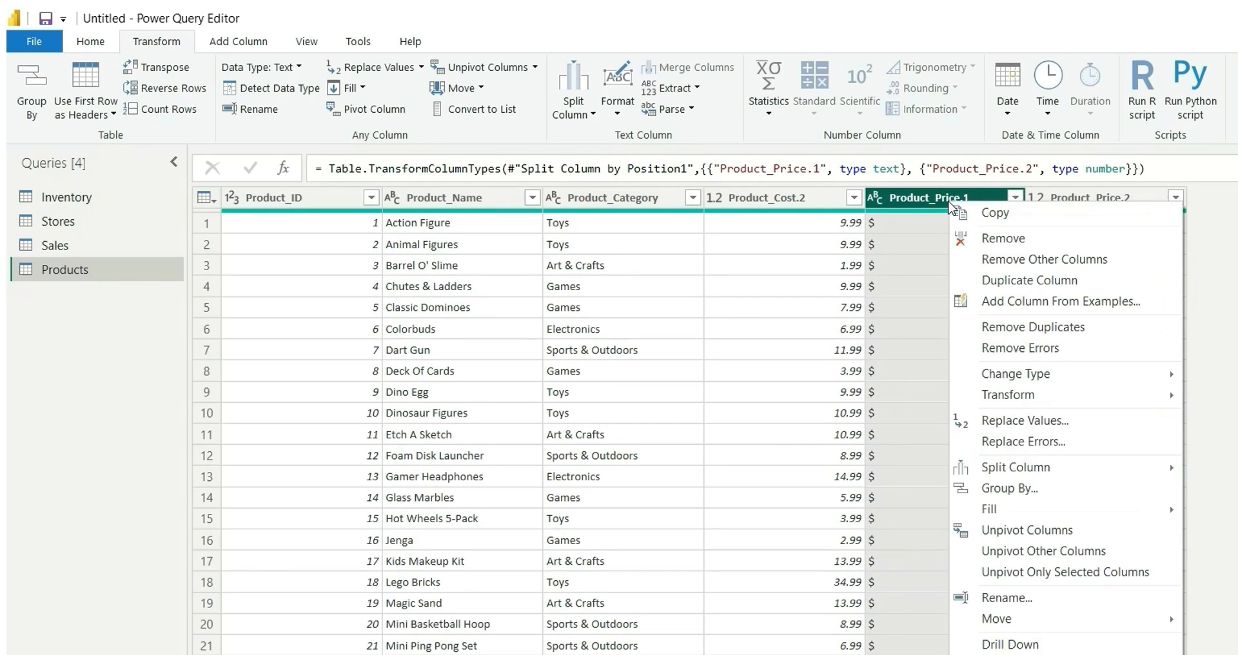
pyautogui.click(1012, 245)
# - Rename the remaining numeric cost column in the Products query as Product Cost
pyautogui.click(806, 205)
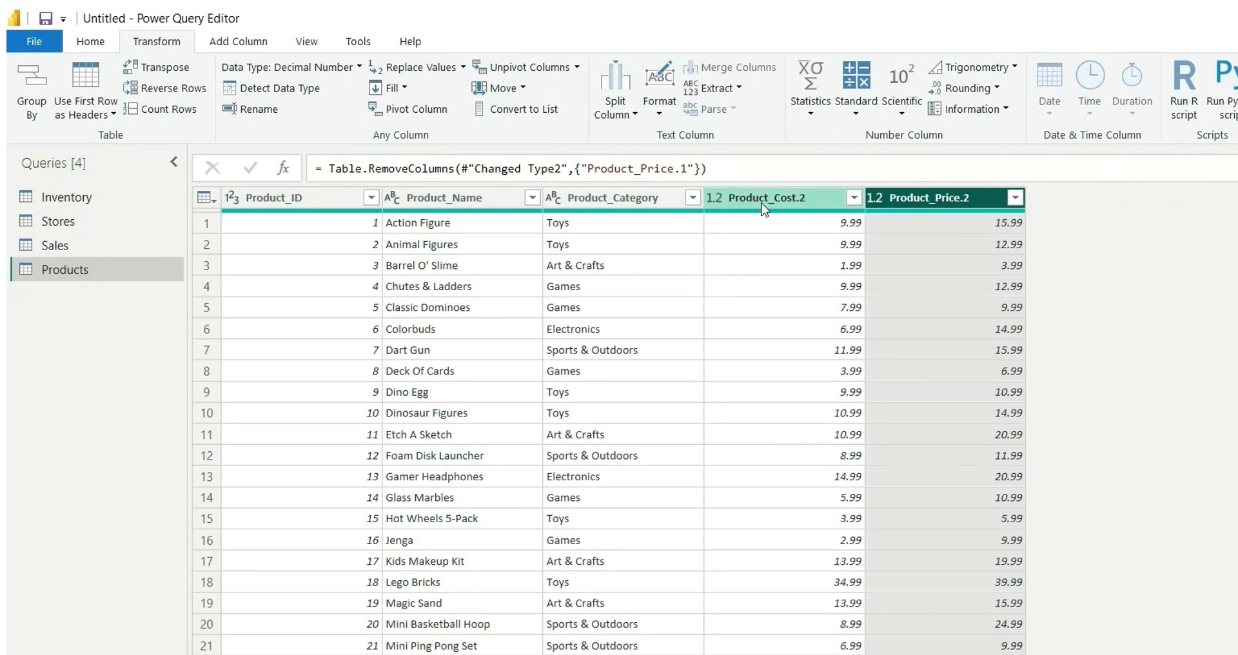
pyautogui.doubleClick(763, 205)
pyautogui.write('P')
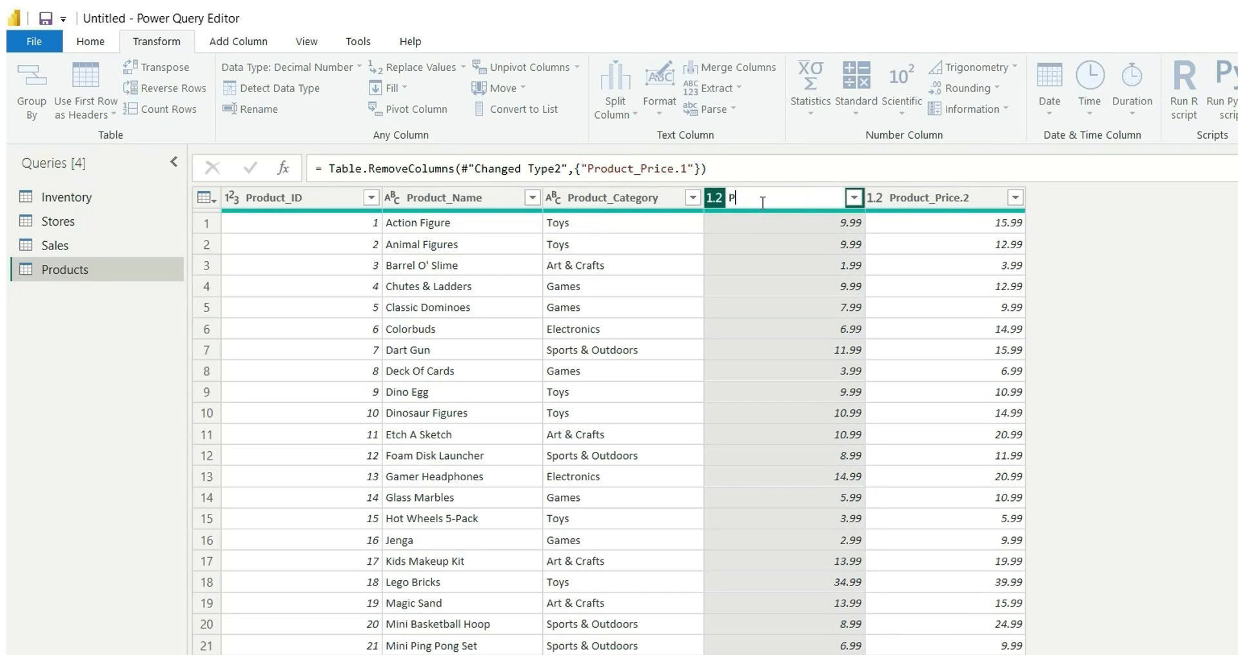
pyautogui.write('roduct Cost')
pyautogui.press('Return')
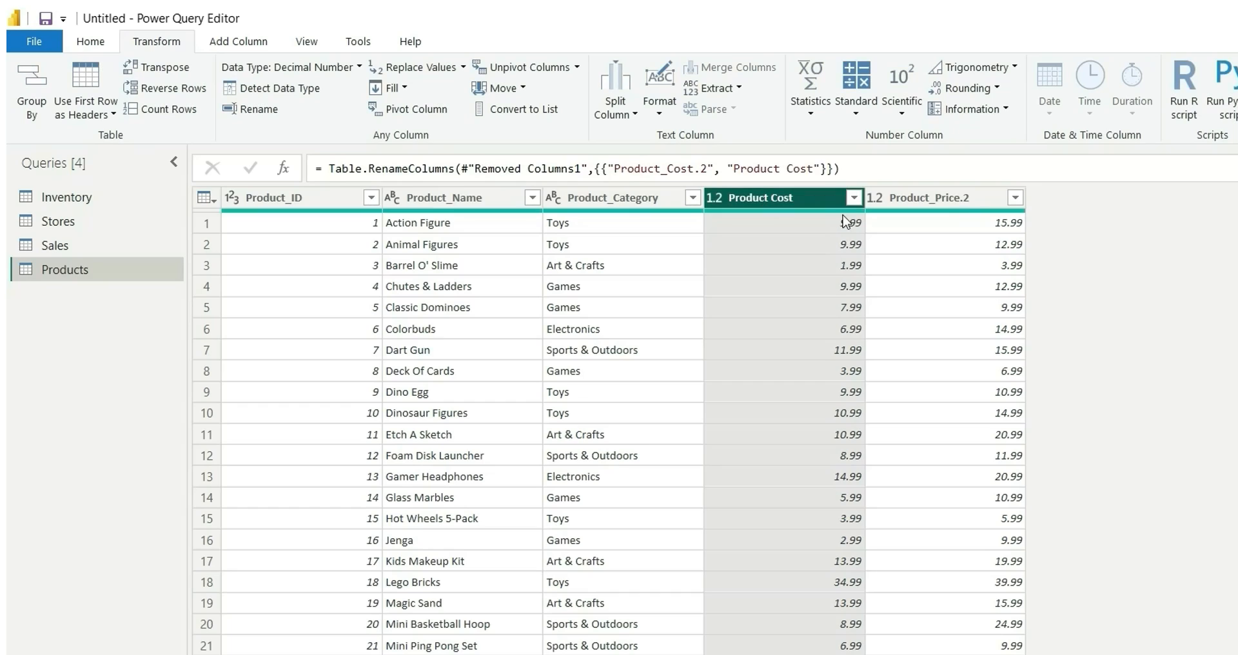
# - Rename the remaining numeric price column in the Products query as Product Price
pyautogui.click(941, 199)
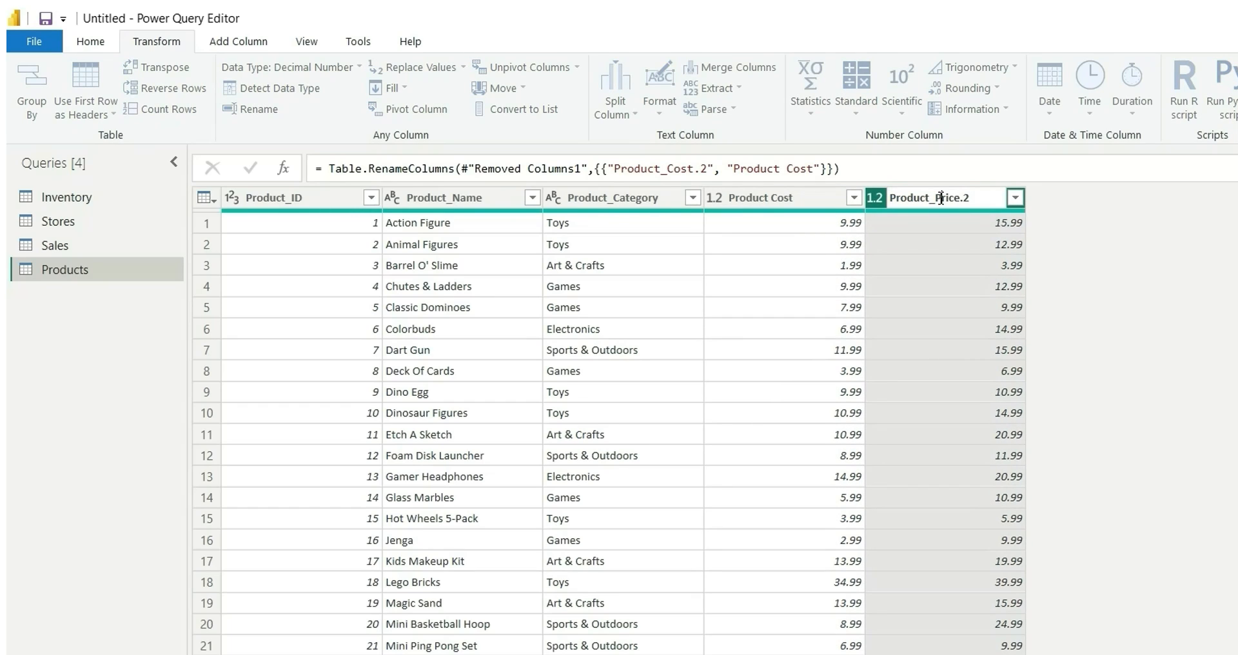
pyautogui.doubleClick(941, 199)
pyautogui.write('Product Price')
pyautogui.press('Return')
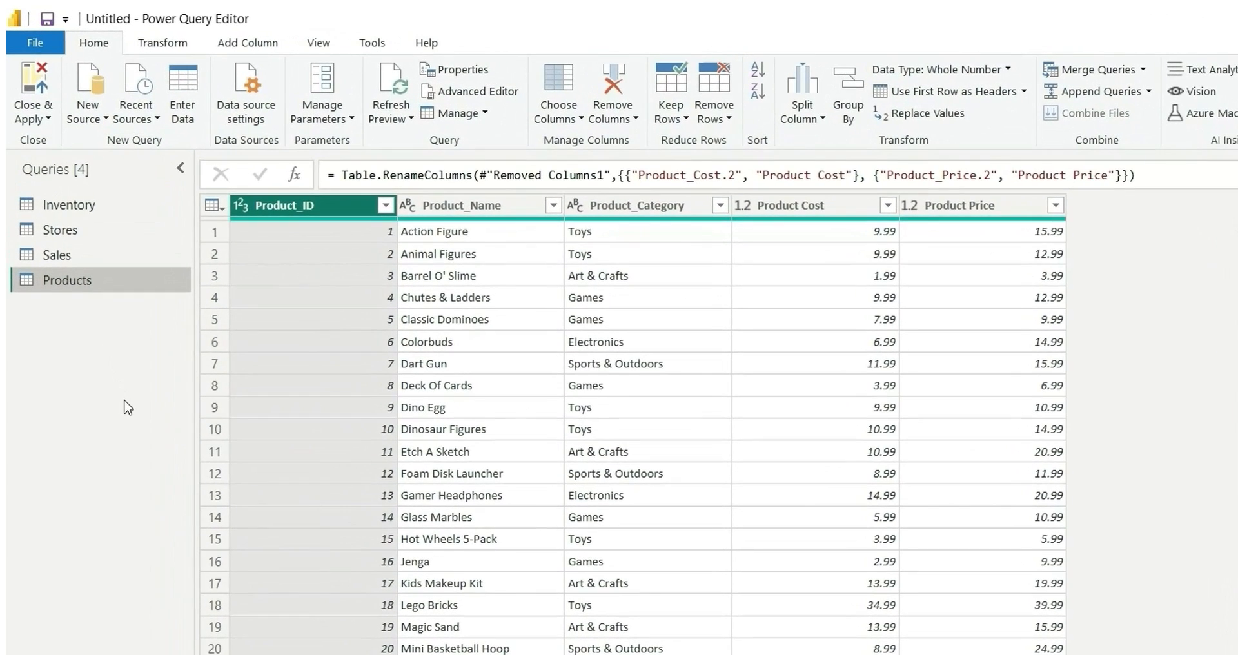
# - Return to the Inventory query and turn on the Column quality preview
pyautogui.click(93, 255)
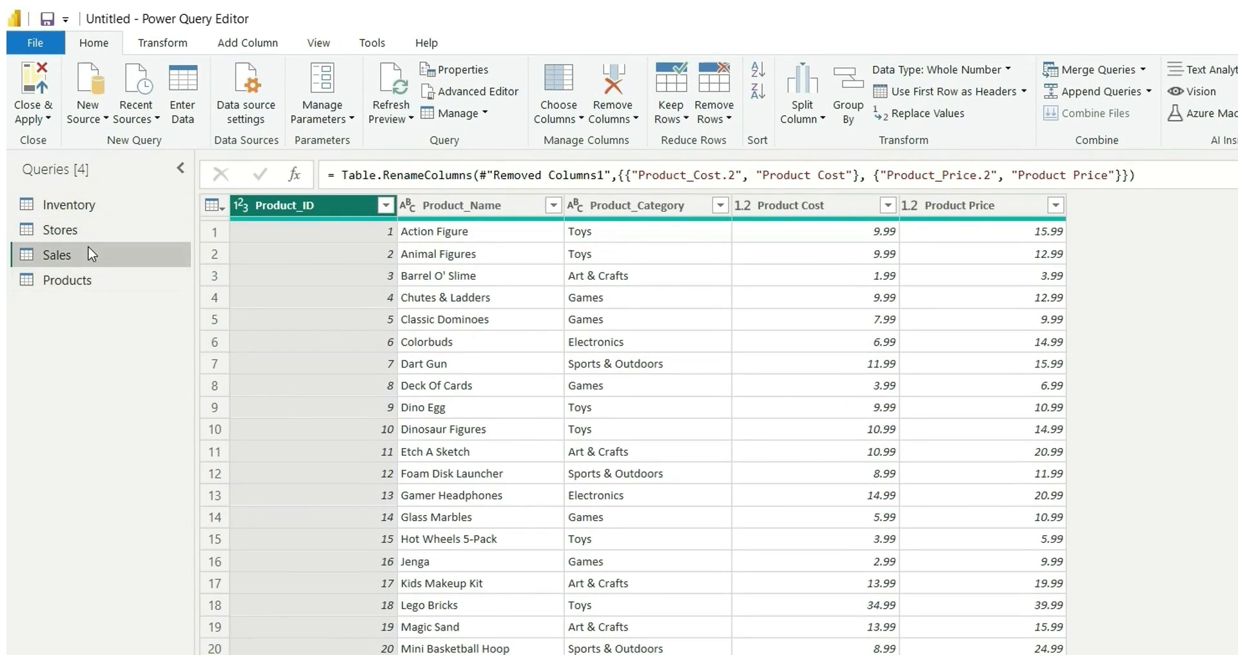
pyautogui.click(126, 234)
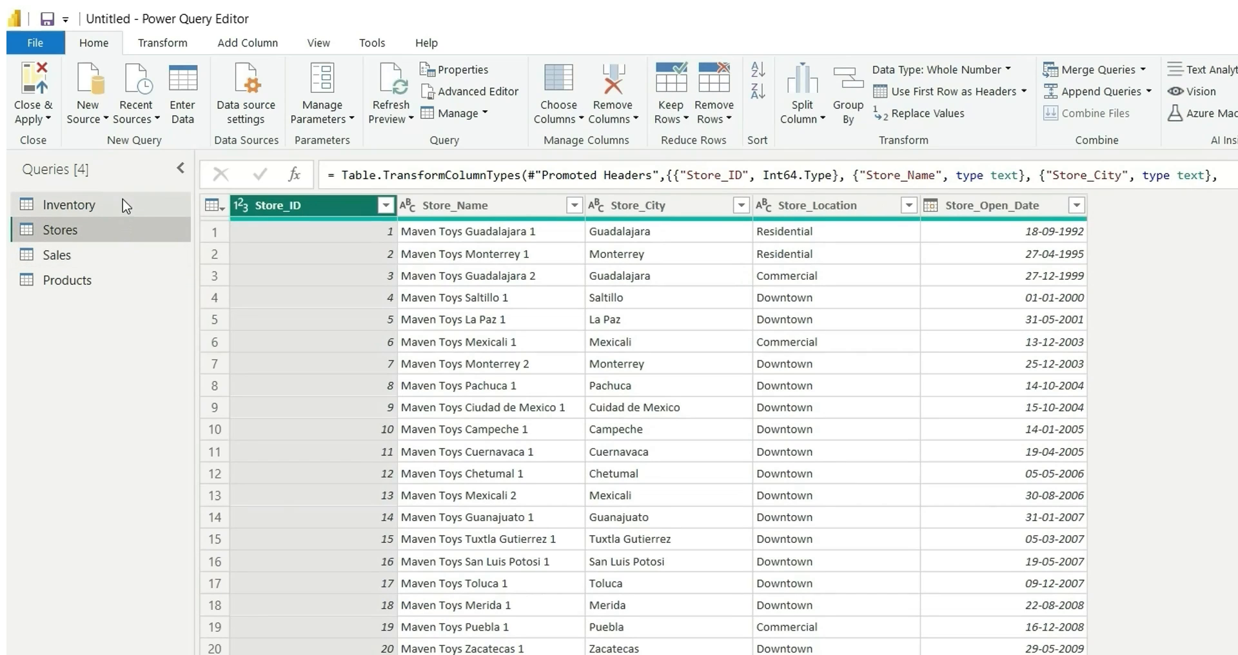
pyautogui.click(119, 205)
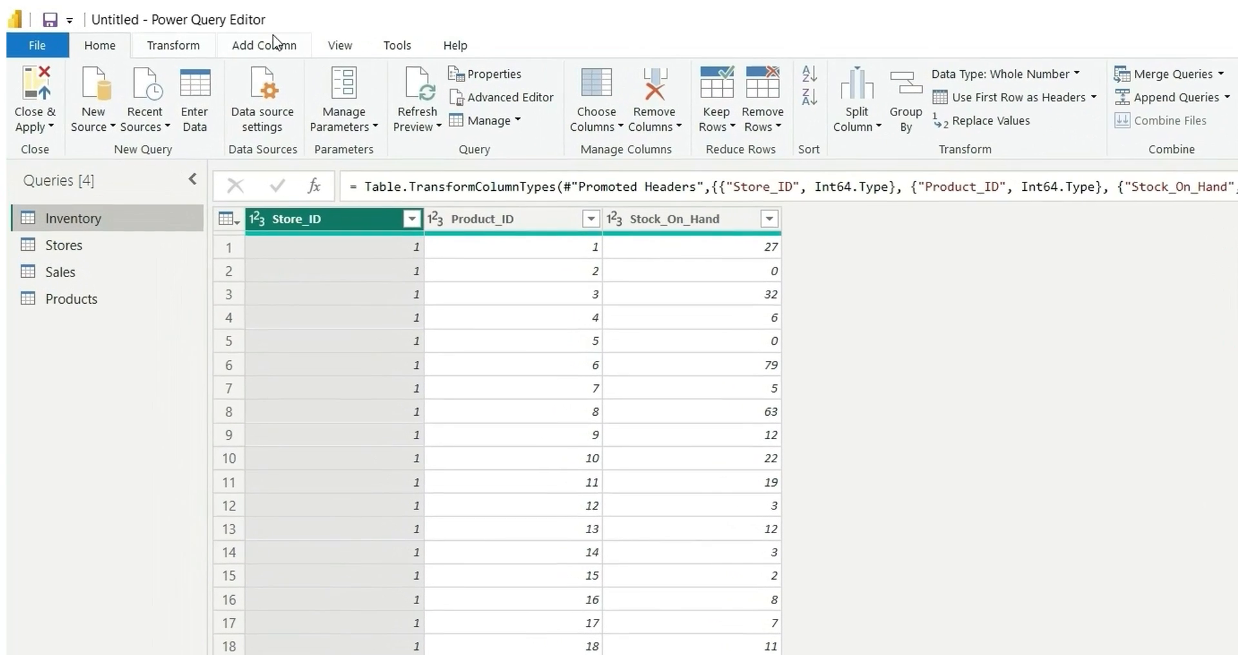
pyautogui.click(340, 44)
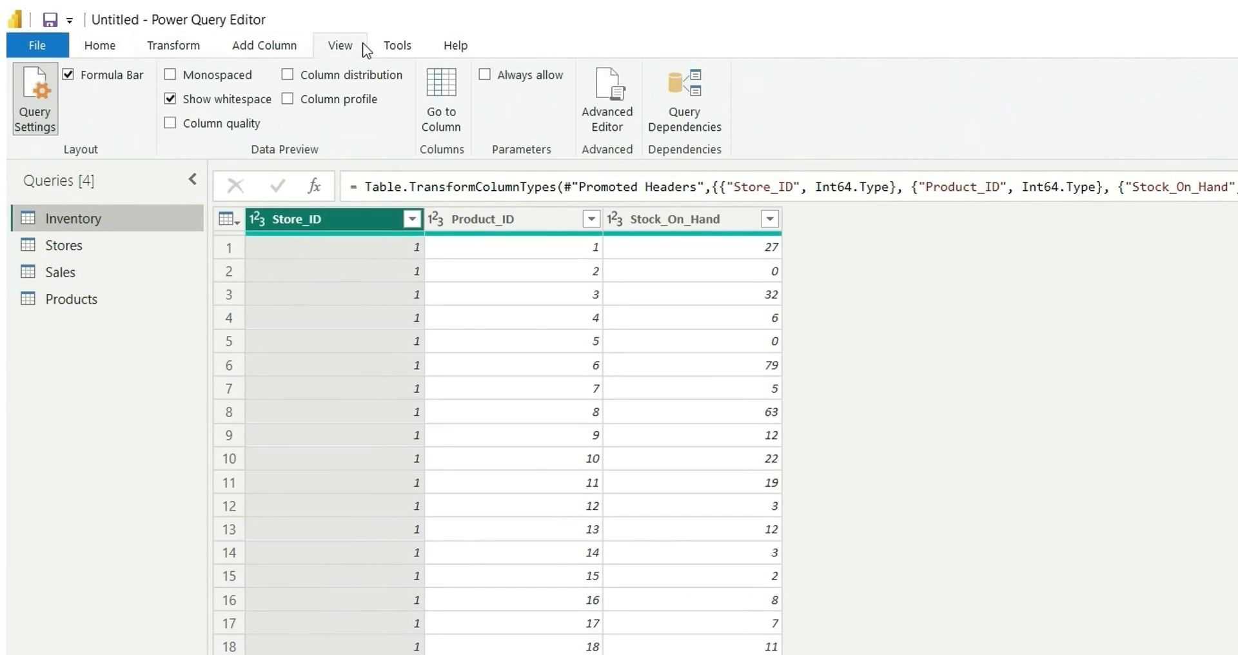
pyautogui.click(170, 124)
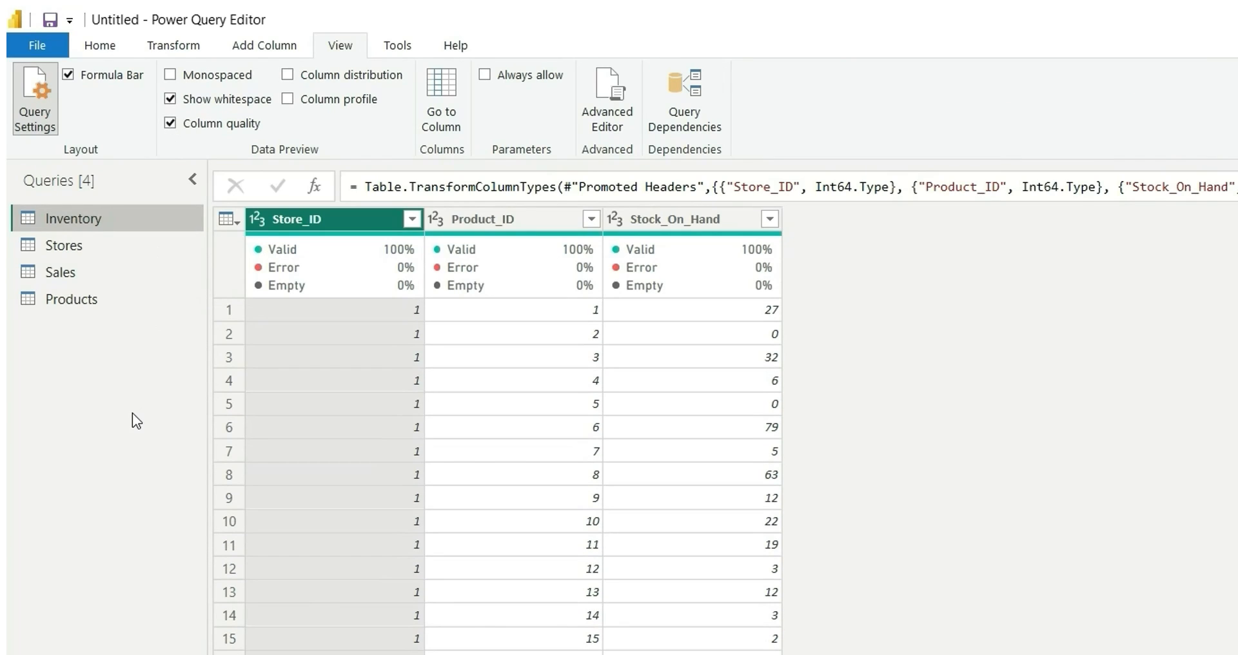
# - Check the valid, error and empty percentages of every column in the Inventory, Stores, Sales and Products queries
pyautogui.moveTo(296, 285)
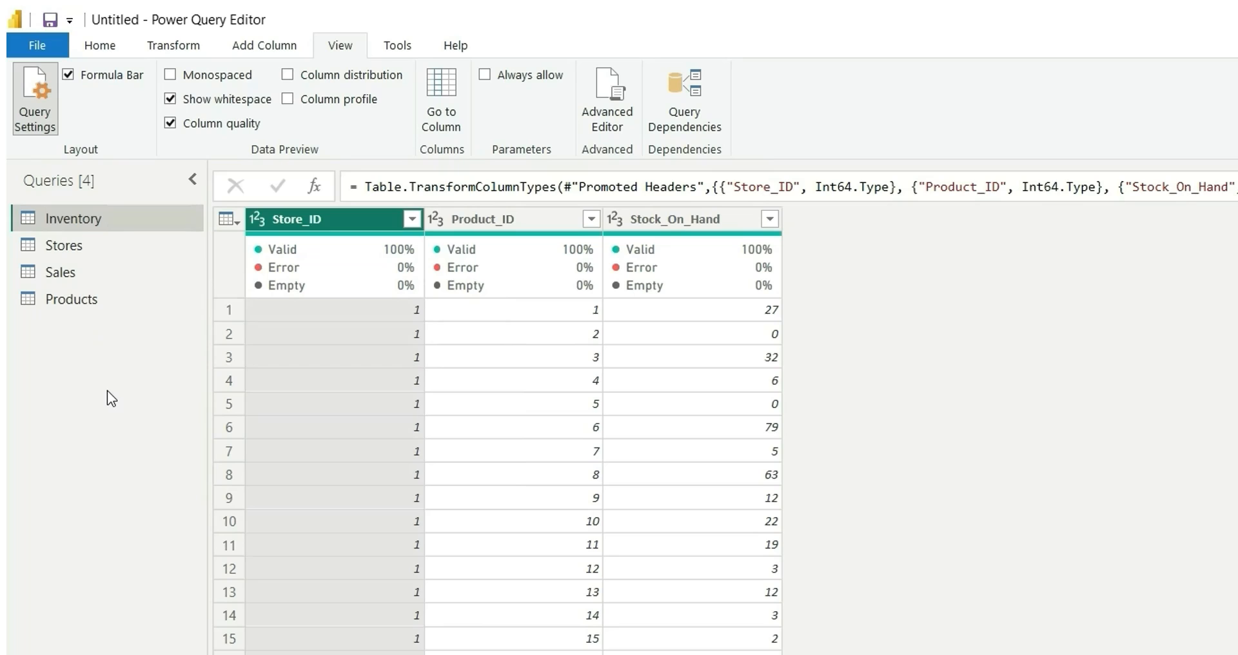
pyautogui.moveTo(419, 271)
pyautogui.click(126, 245)
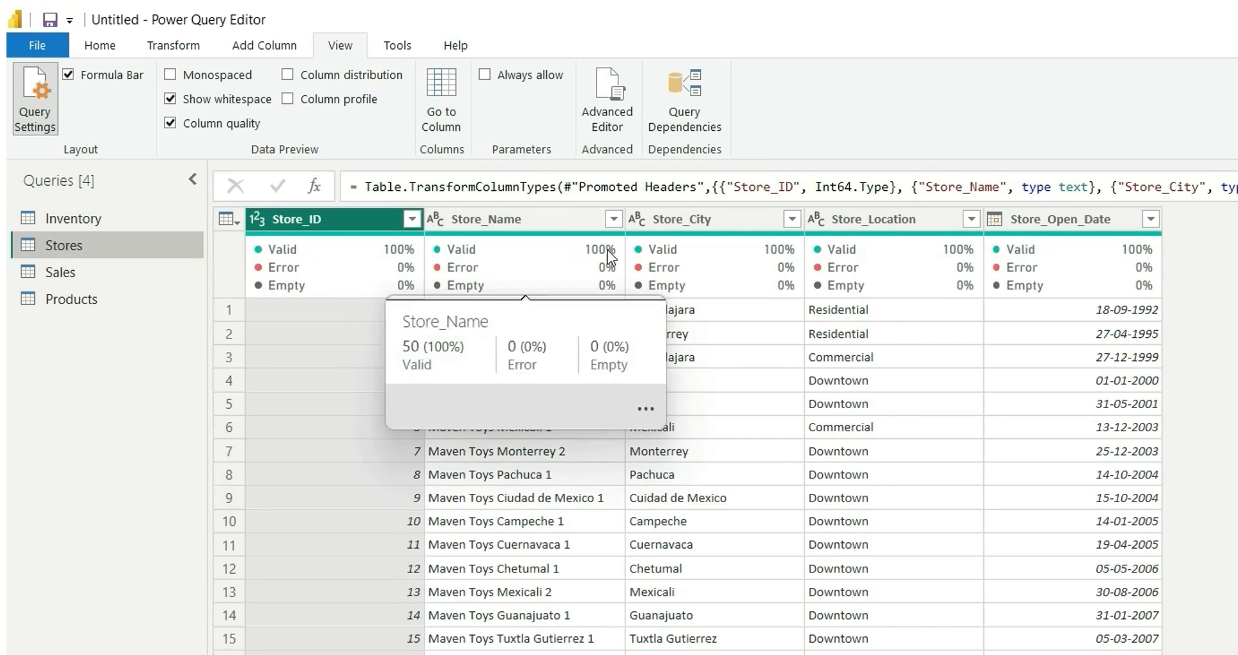
pyautogui.click(89, 265)
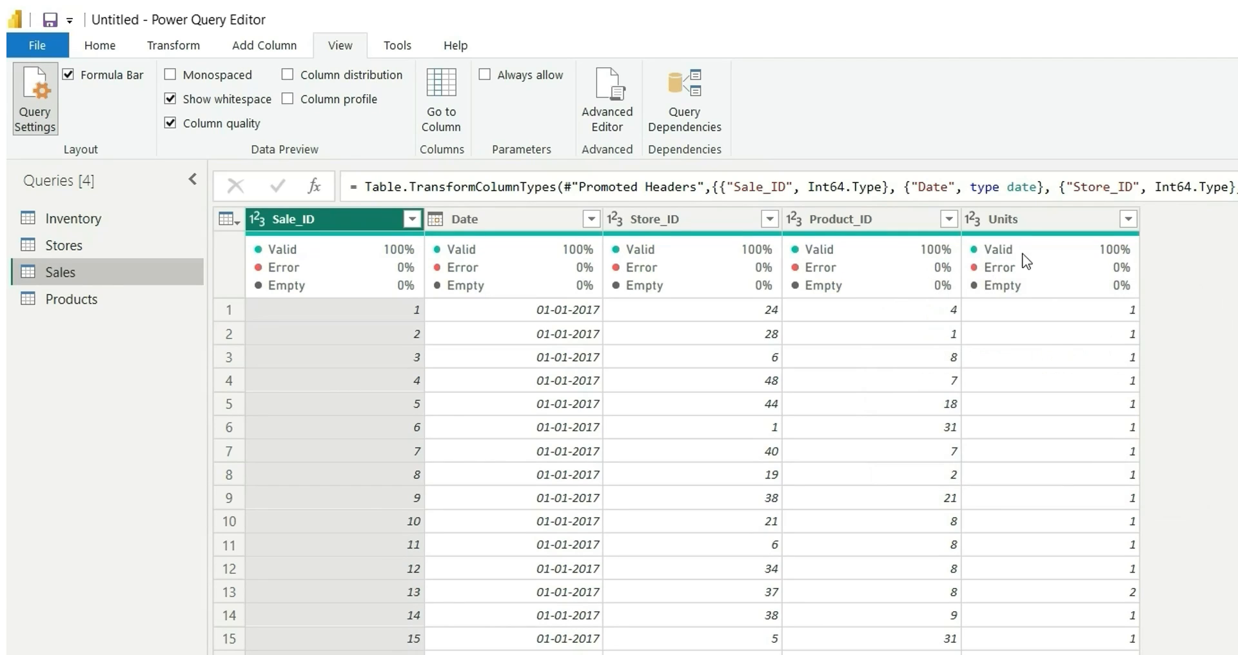
pyautogui.moveTo(1137, 270)
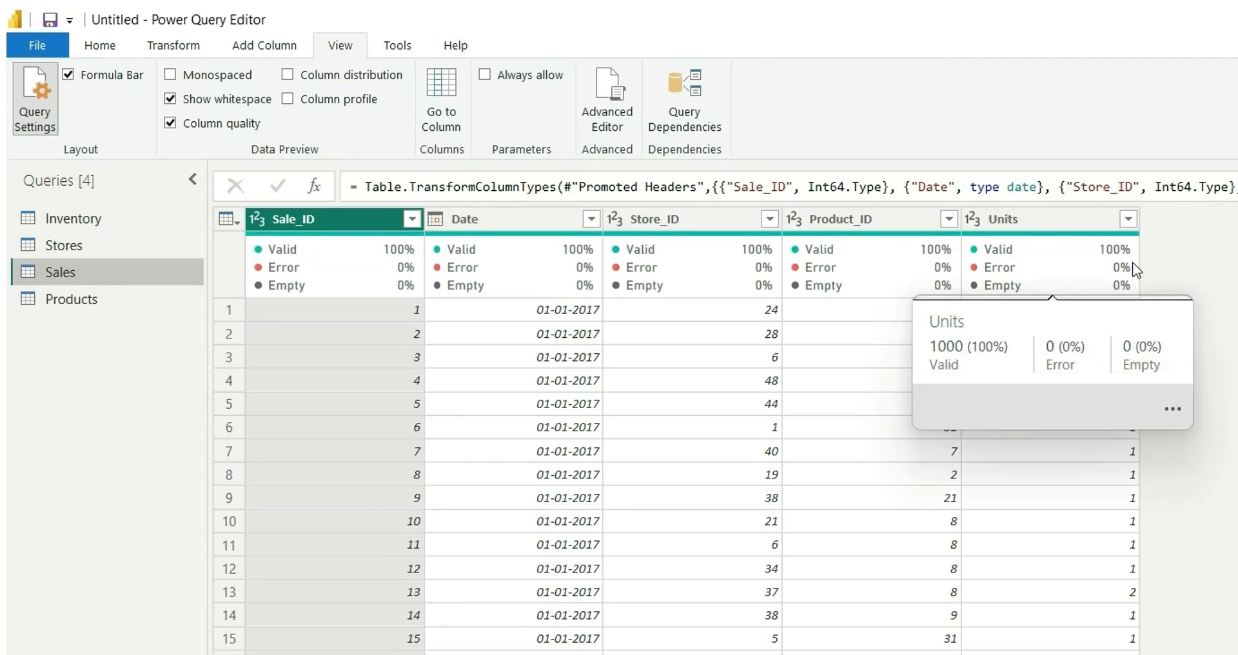
pyautogui.click(93, 300)
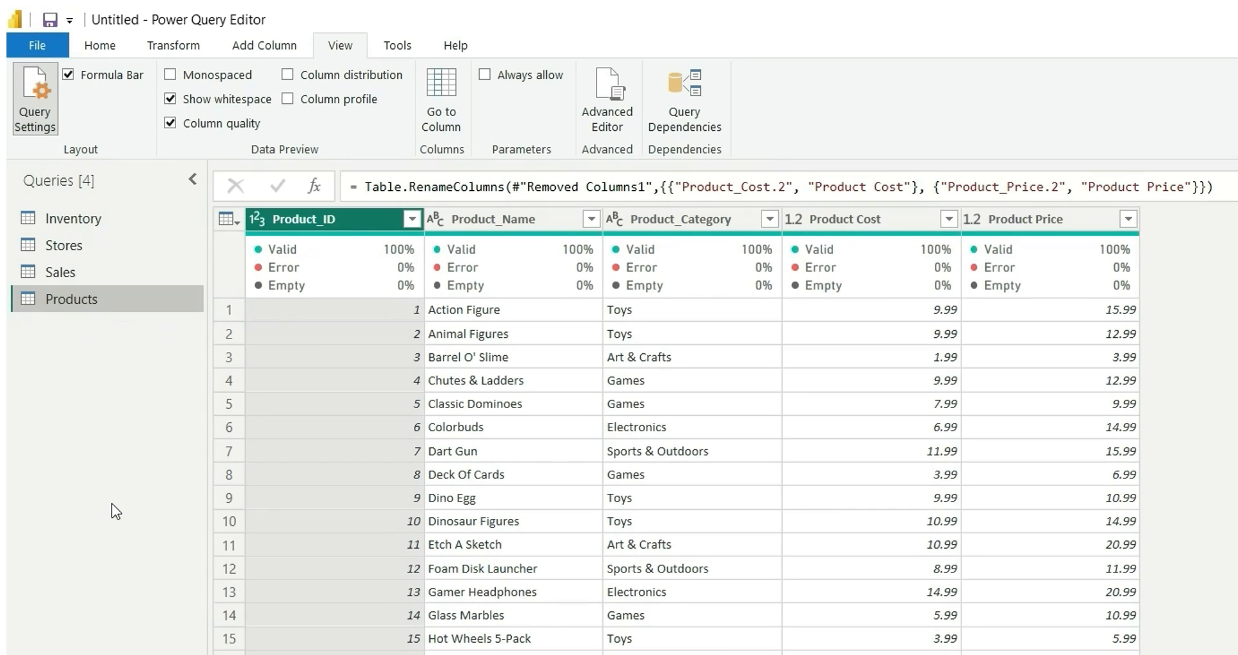
# - Consult the Basic Data Transformation Checks slide in PowerPoint, and recheck the Sales, Stores and Inventory queries back in Power Query
pyautogui.hotkey('alt', 'Tab')
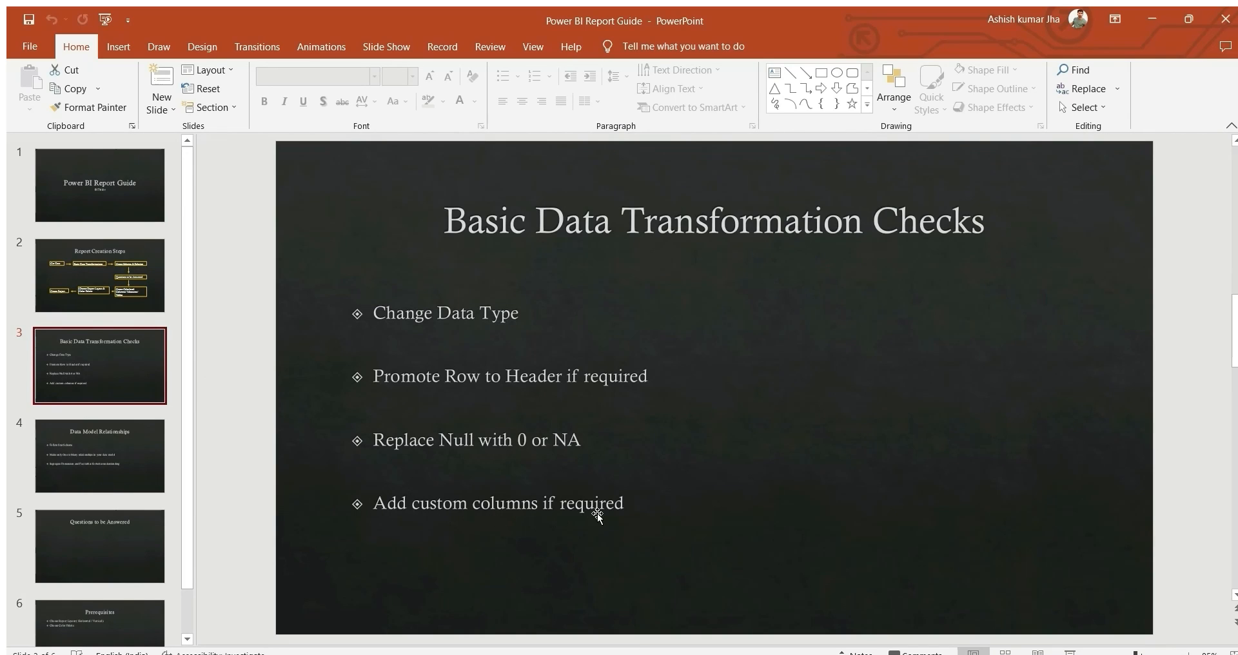
pyautogui.hotkey('alt', 'Tab')
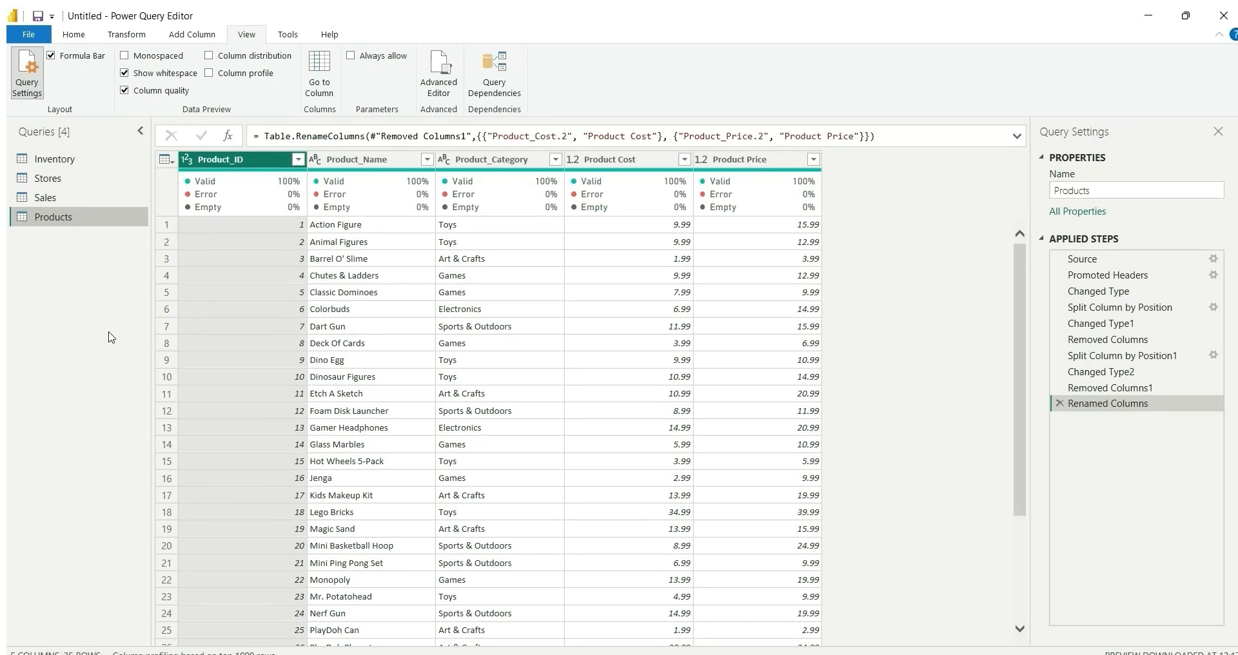
pyautogui.click(86, 196)
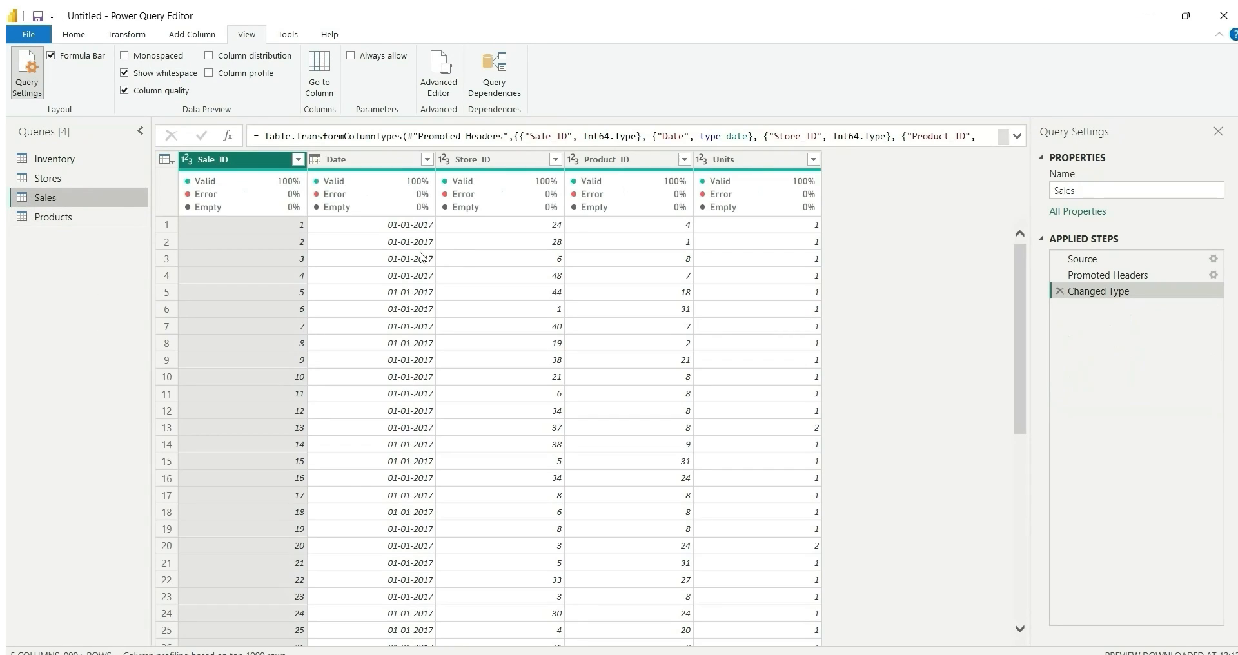
pyautogui.click(65, 180)
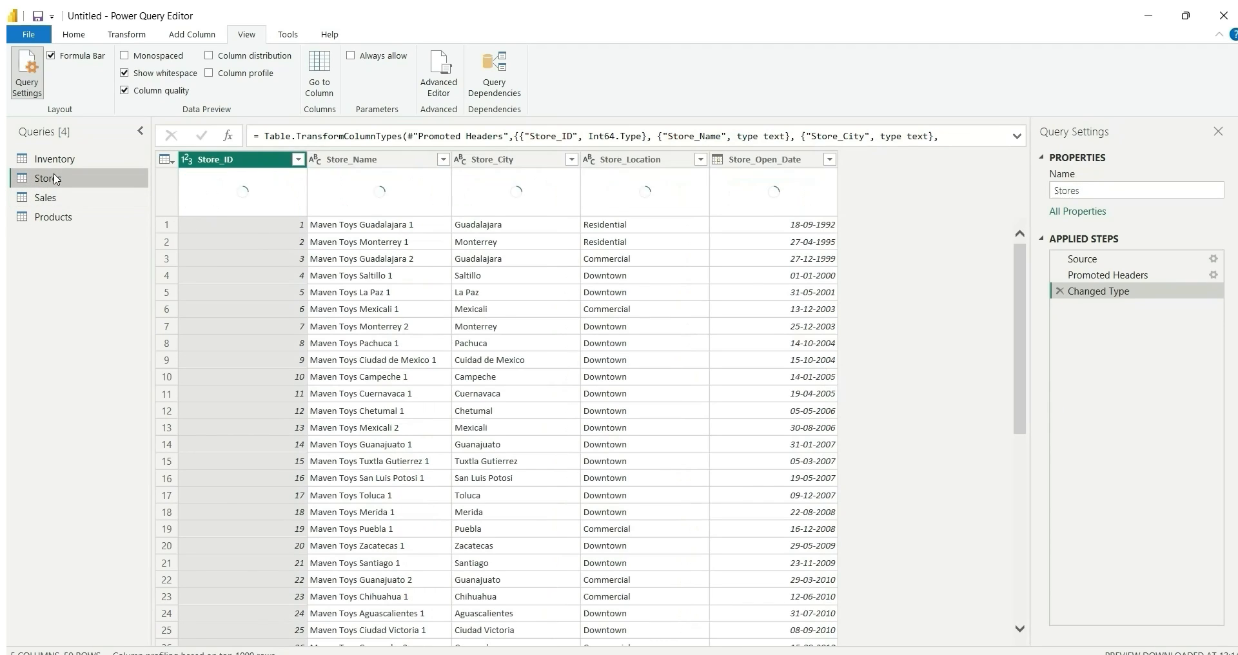
pyautogui.click(65, 159)
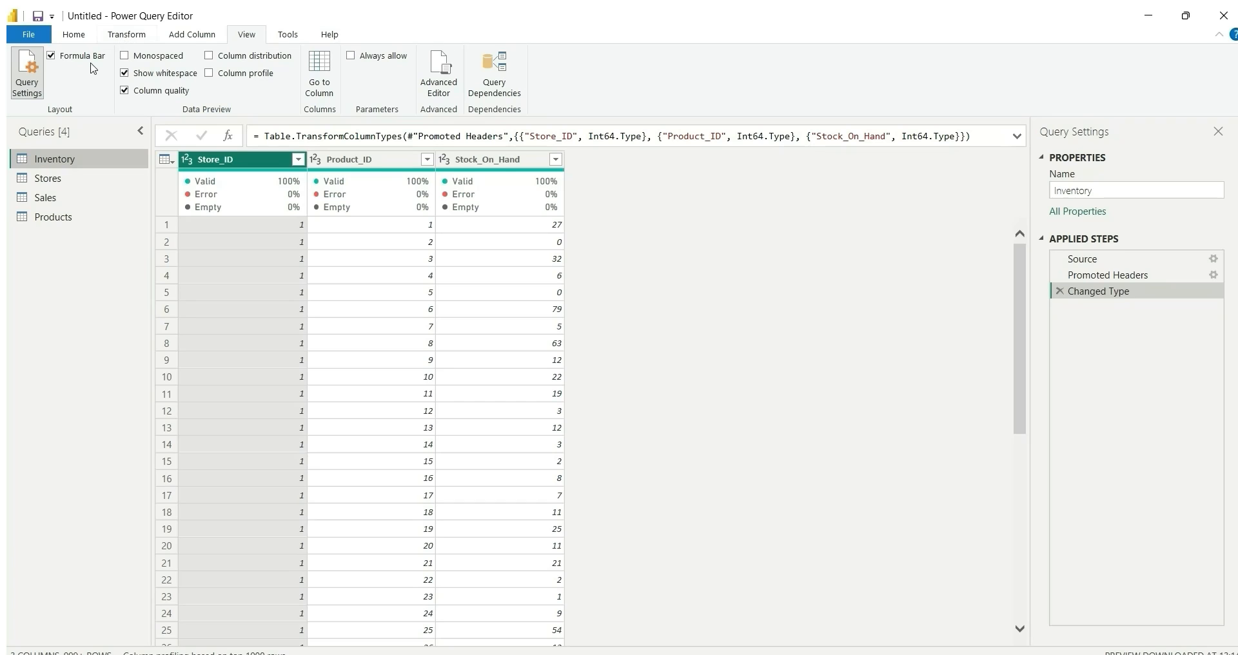
# - Close the query editor applying all changes to the report, and open the data model diagram
pyautogui.click(74, 34)
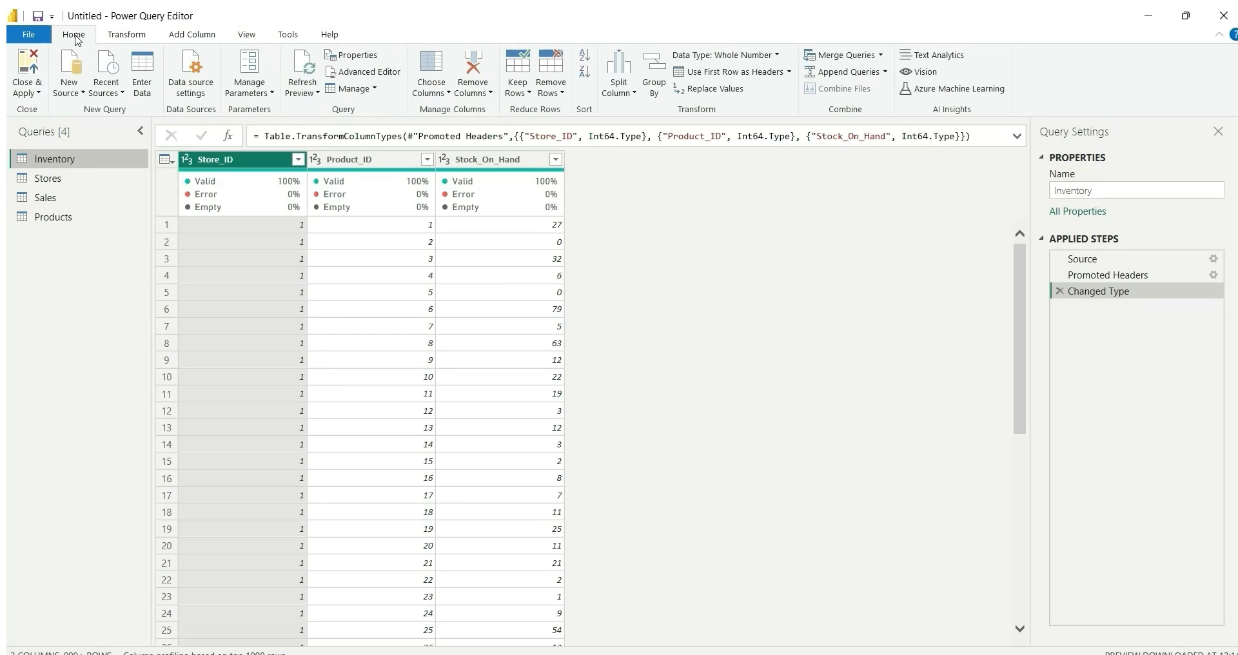
pyautogui.click(25, 73)
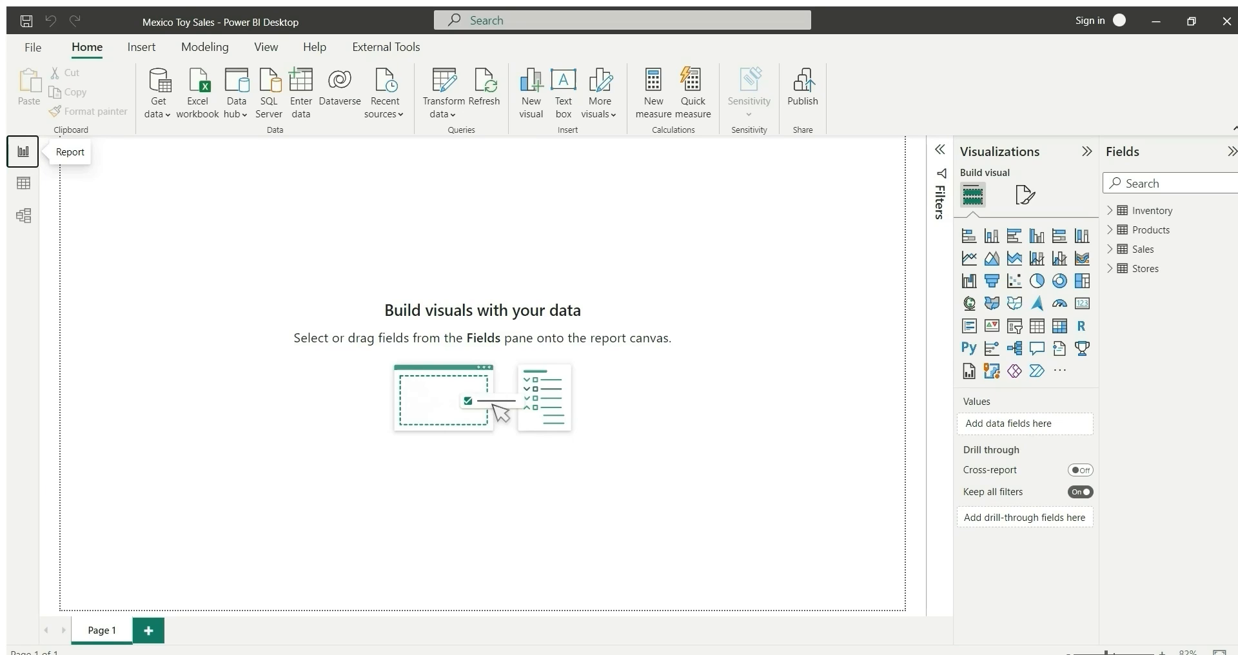
pyautogui.click(23, 217)
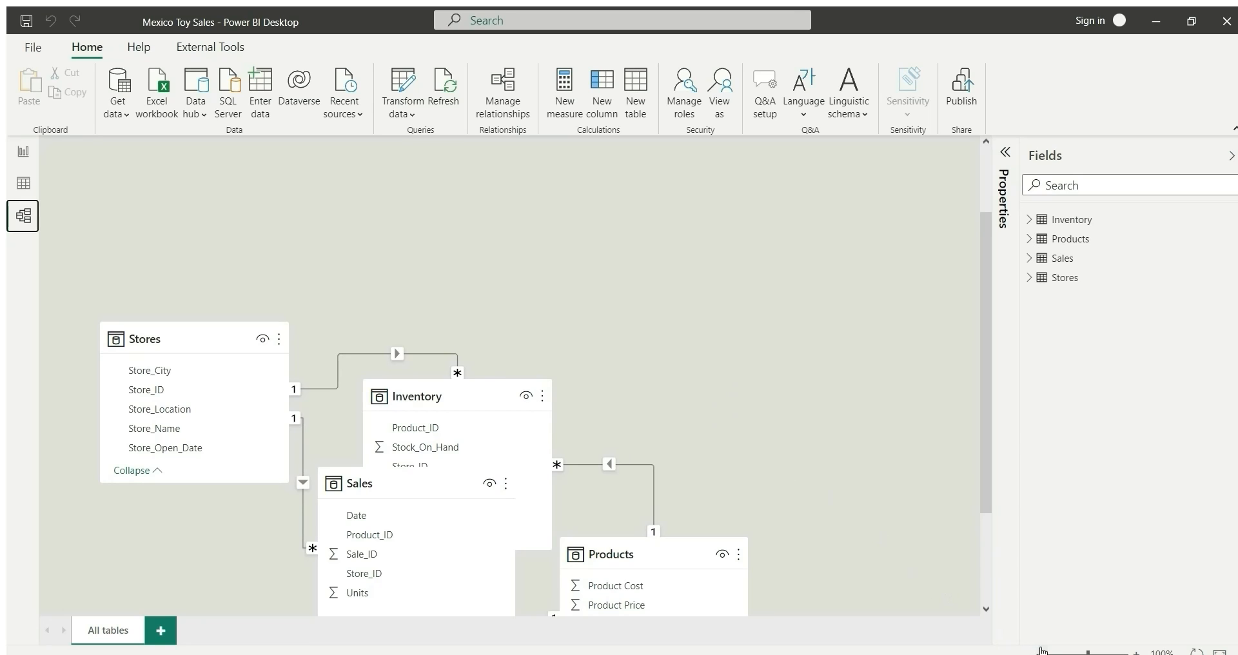
# - Move the Stores table to the upper left of the model diagram and place the Products table beside it in the same row
pyautogui.click(1043, 654)
pyautogui.click(1043, 654)
pyautogui.click(1043, 654)
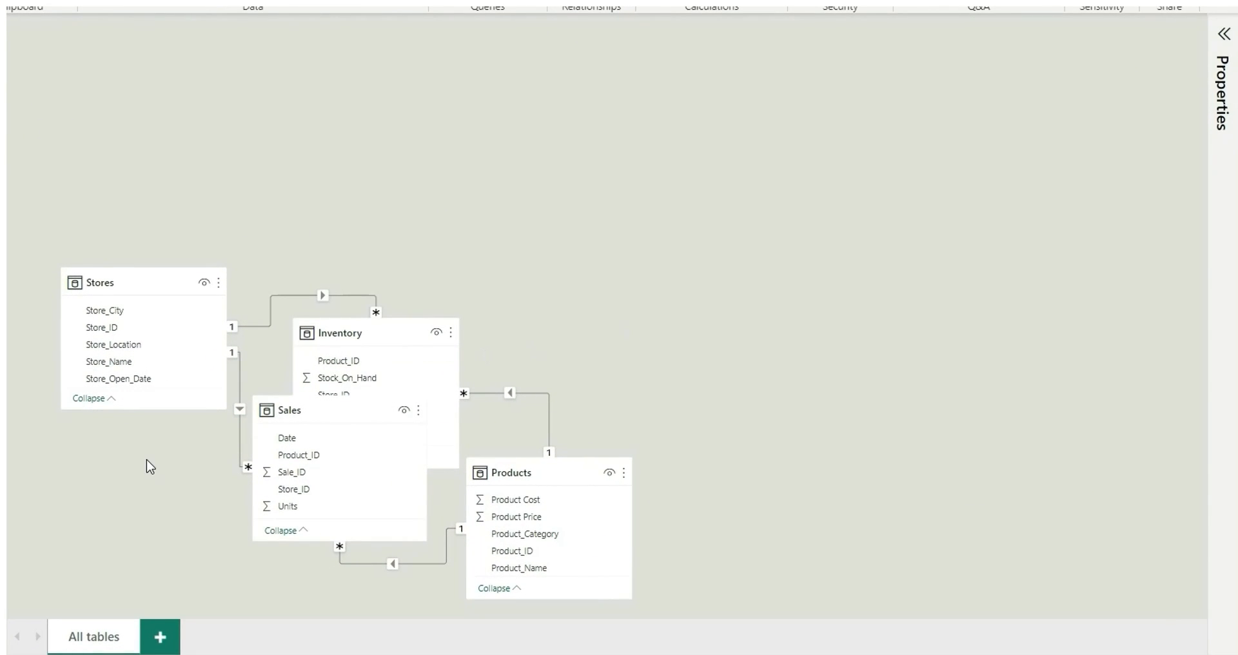
pyautogui.moveTo(130, 276); pyautogui.dragTo(110, 44)
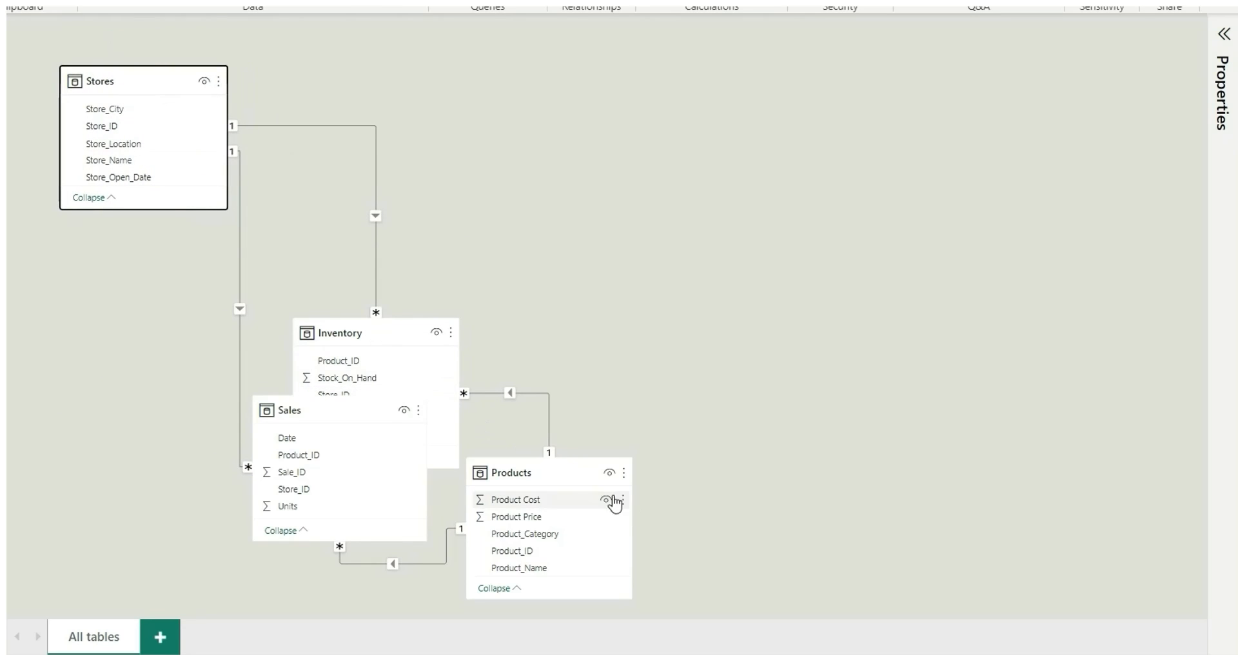
pyautogui.moveTo(539, 459); pyautogui.dragTo(429, 70)
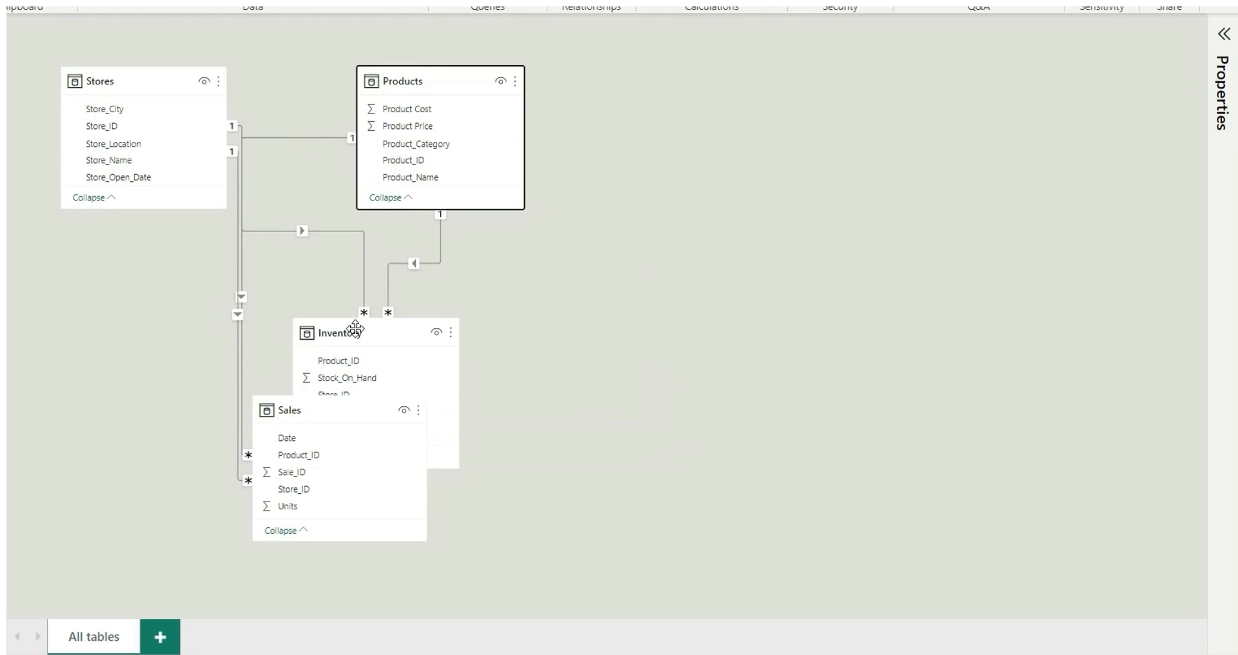
# - Place the Inventory table below Stores and the Sales table below and slightly right of Products in the model diagram
pyautogui.moveTo(354, 332); pyautogui.dragTo(100, 308)
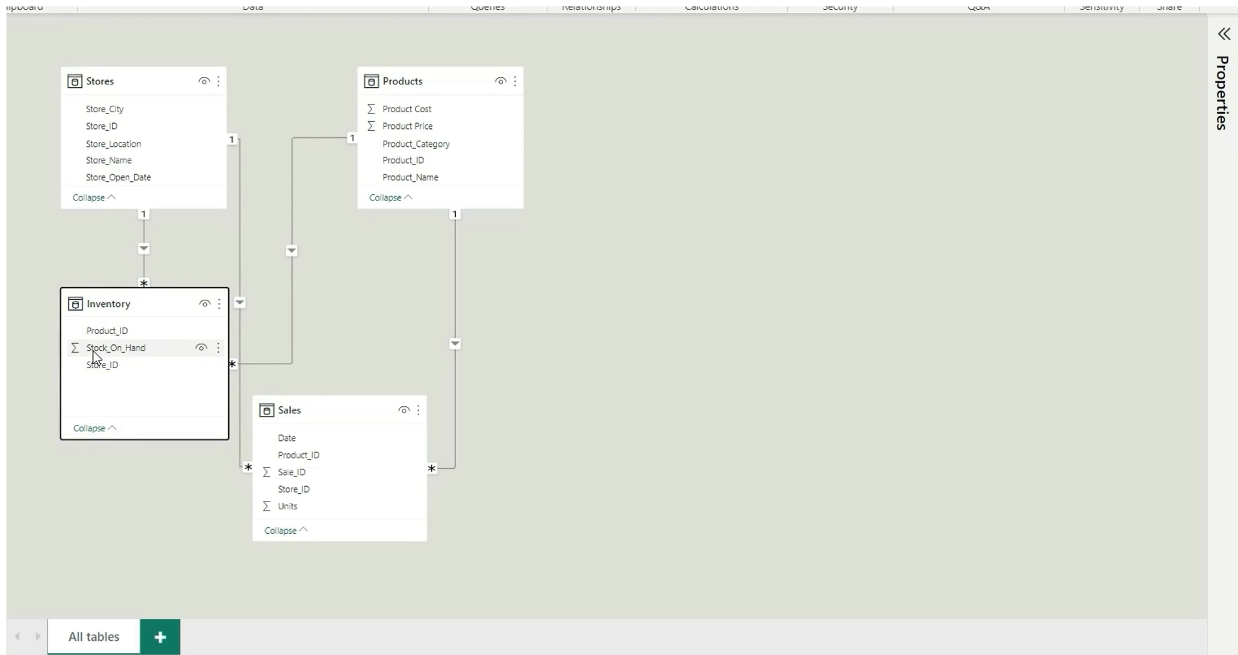
pyautogui.moveTo(153, 298); pyautogui.dragTo(166, 326)
pyautogui.moveTo(338, 404); pyautogui.dragTo(391, 332)
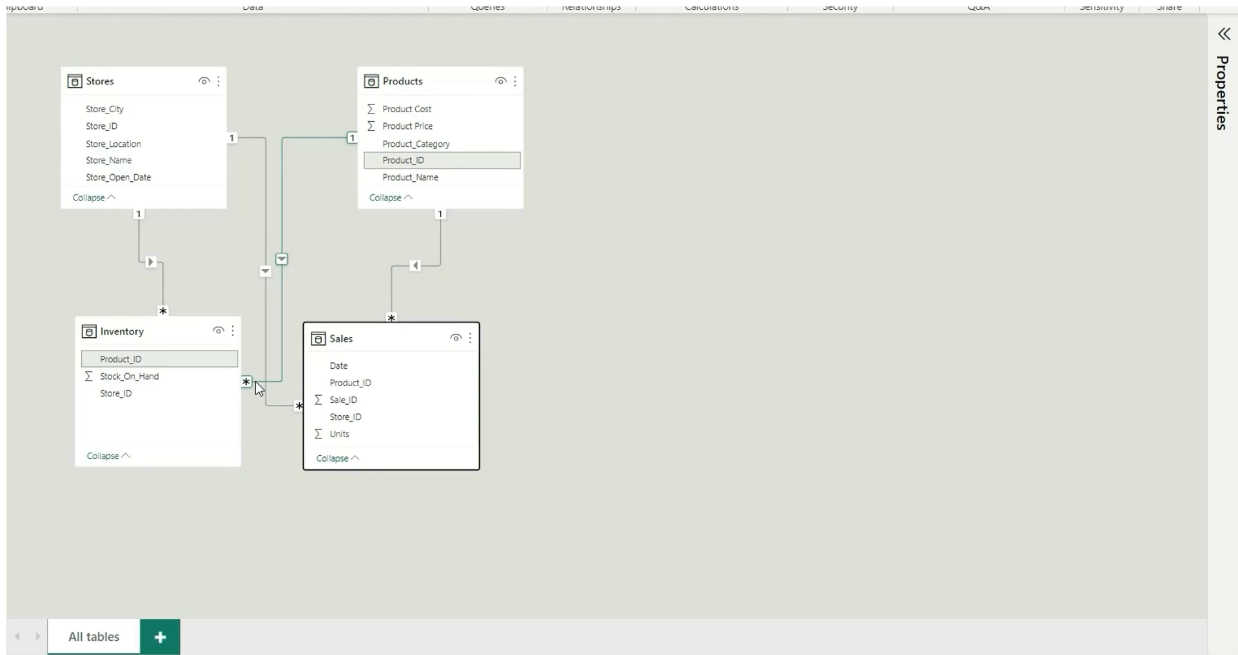
pyautogui.moveTo(346, 339); pyautogui.dragTo(469, 334)
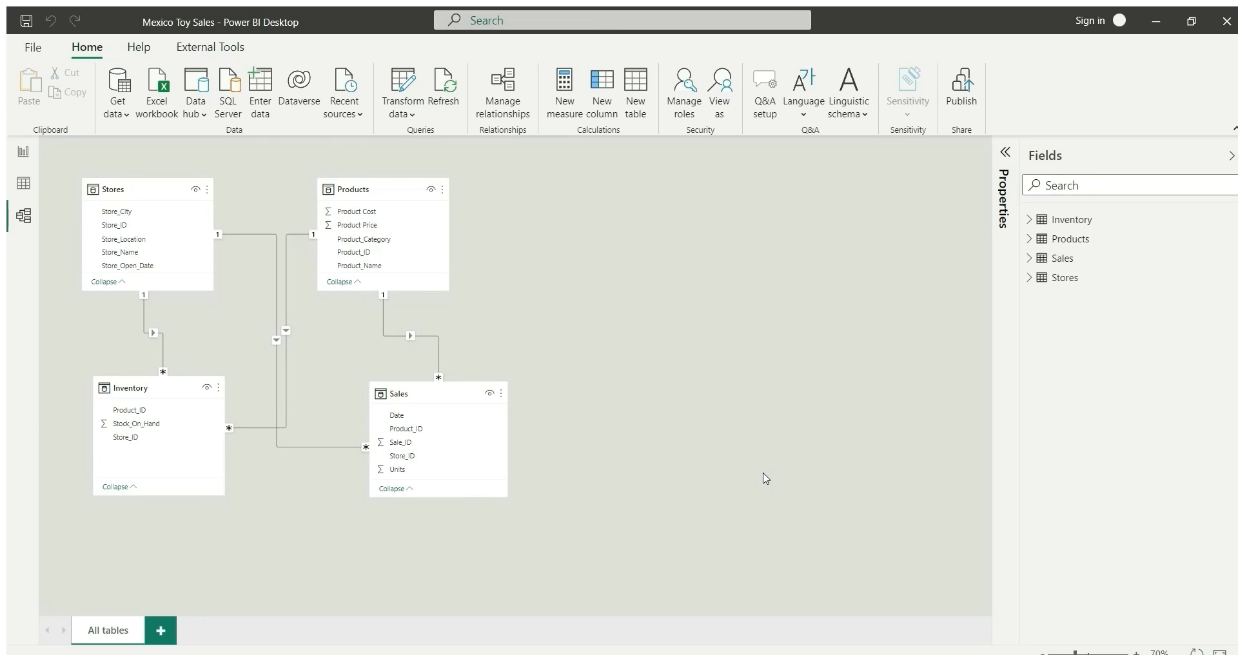
# - Switch to PowerPoint to view the report creation steps and the Questions to be Answered slide, and return to Power BI
pyautogui.hotkey('alt', 'Tab')
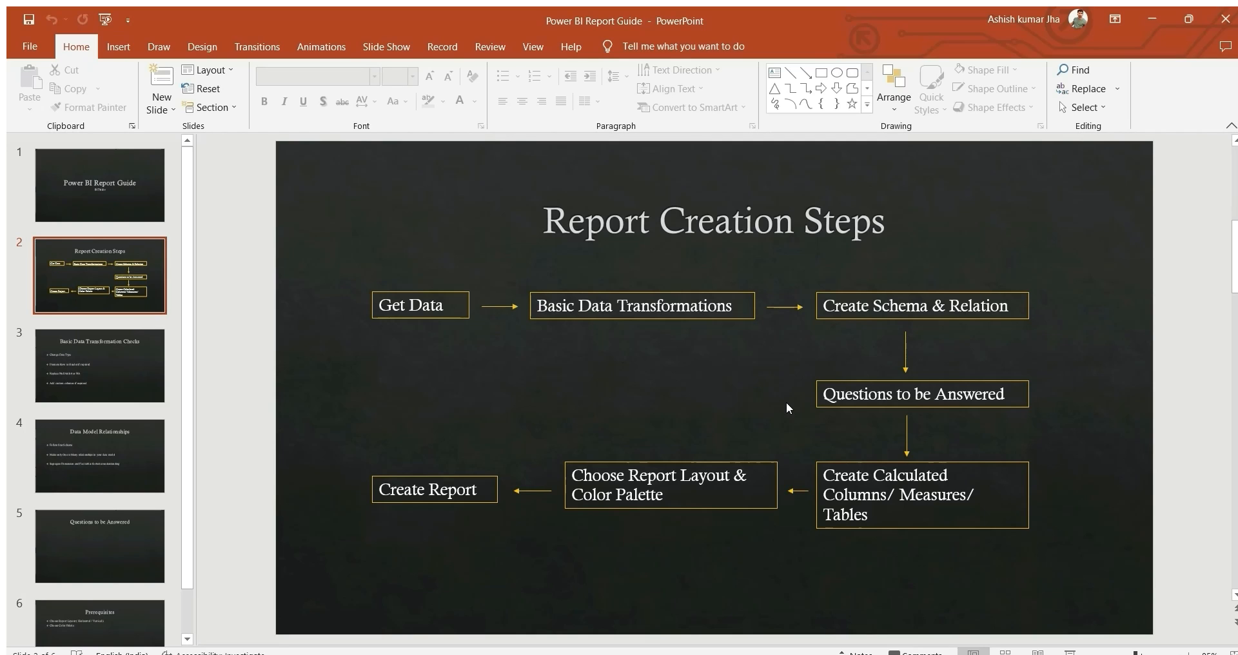
pyautogui.click(92, 539)
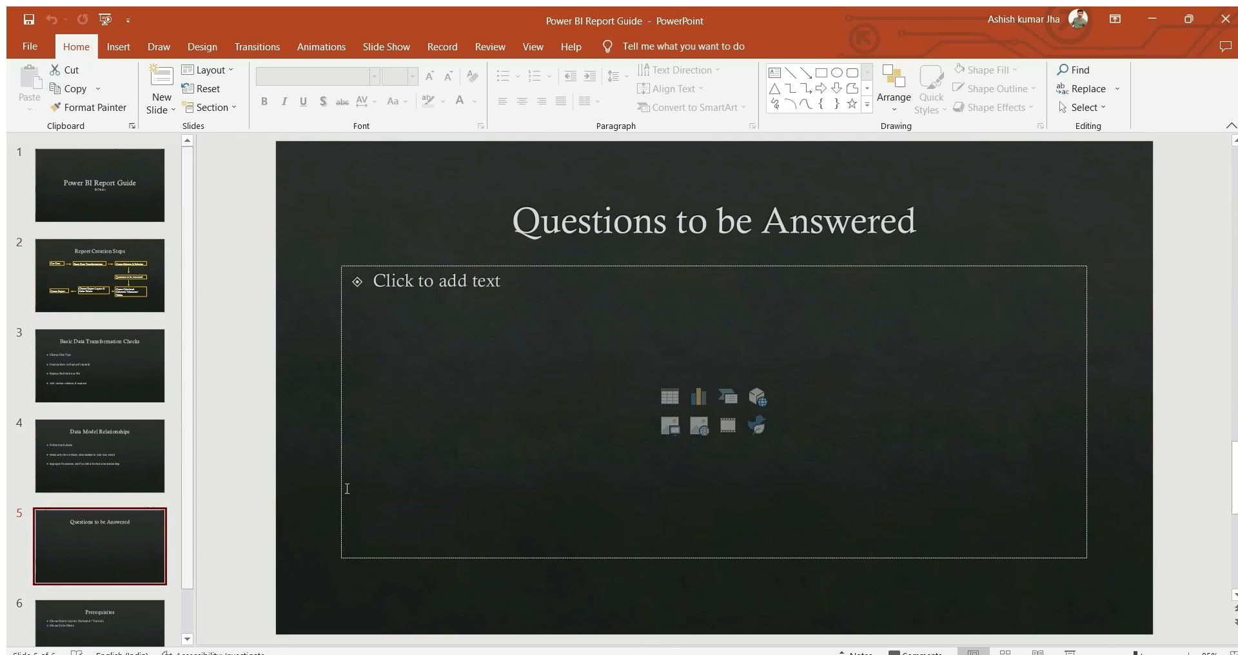
pyautogui.hotkey('alt', 'Tab')
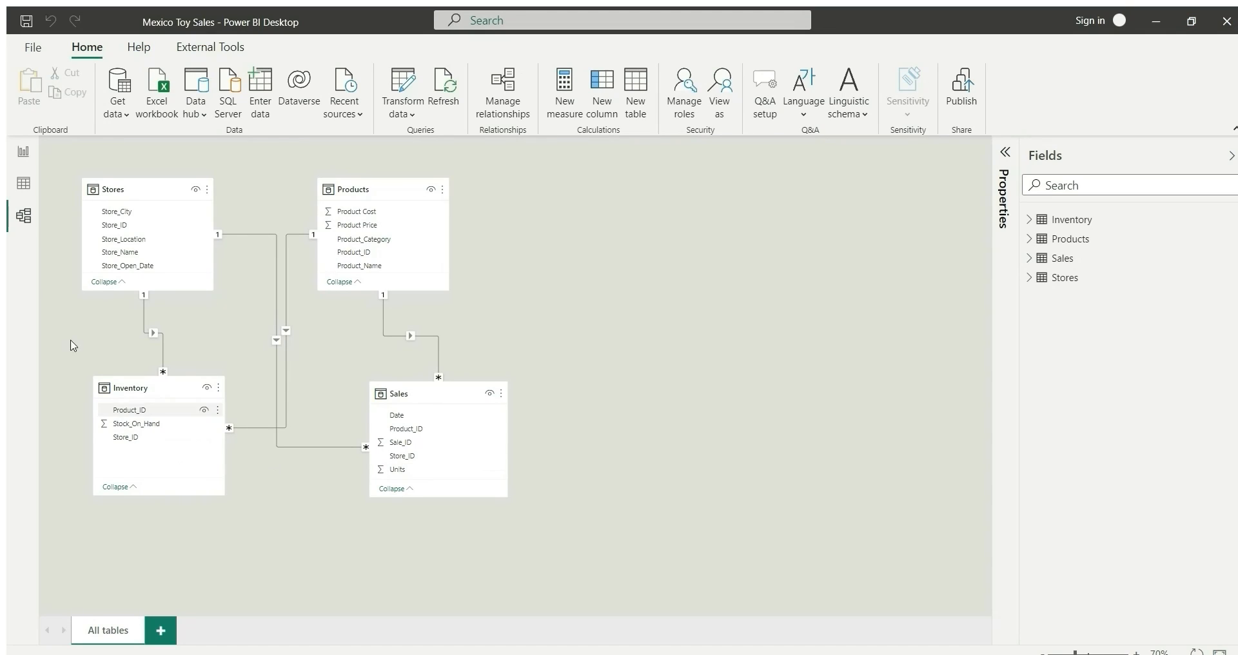
# - Examine the Stores, Products, Inventory and Sales tables in the data view with their field lists collapsed
pyautogui.click(25, 188)
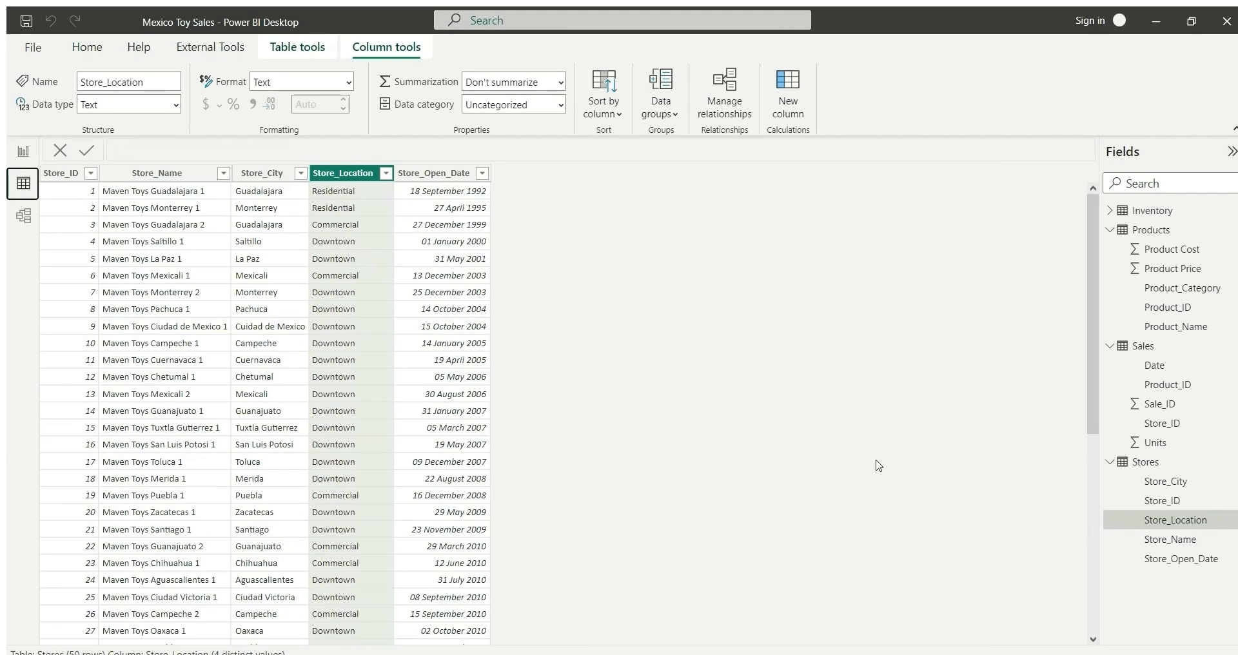
pyautogui.click(1111, 233)
pyautogui.click(1111, 249)
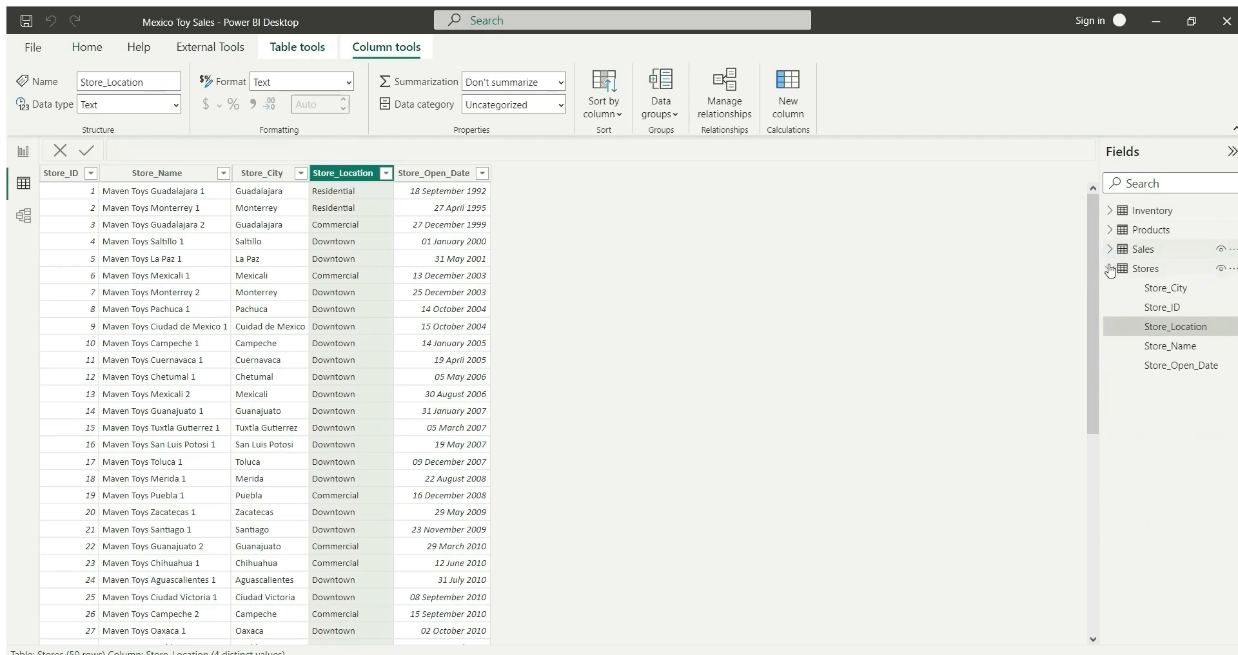
pyautogui.click(1111, 269)
pyautogui.click(1124, 272)
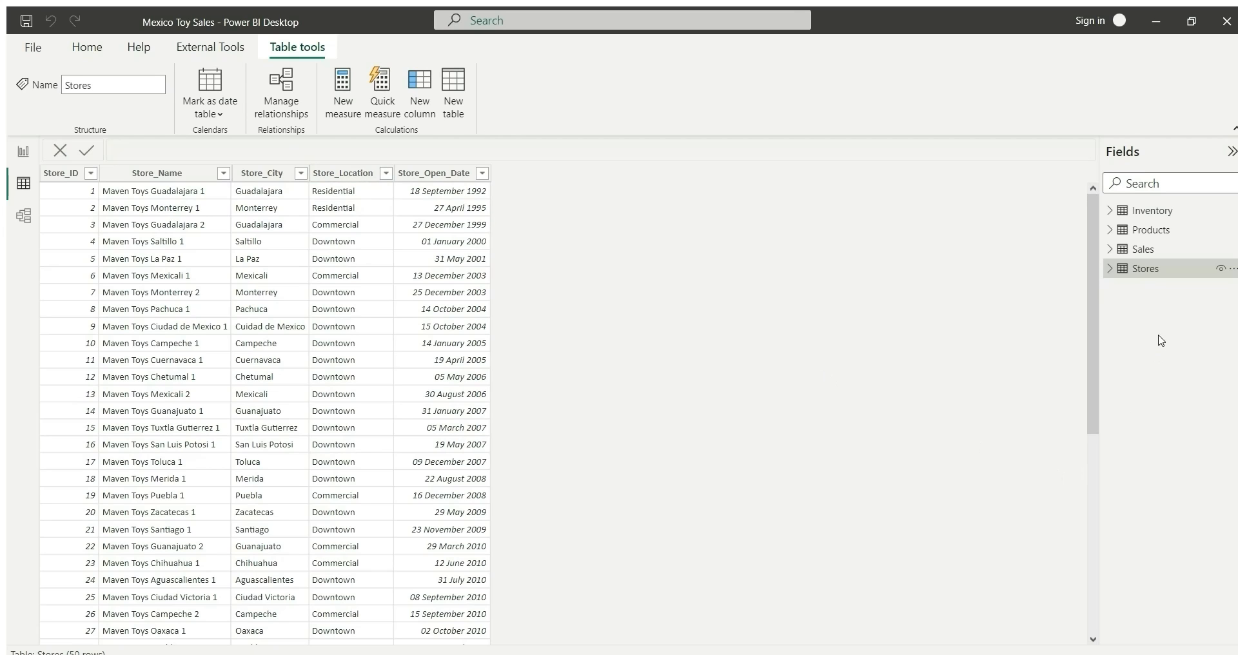
pyautogui.click(1151, 230)
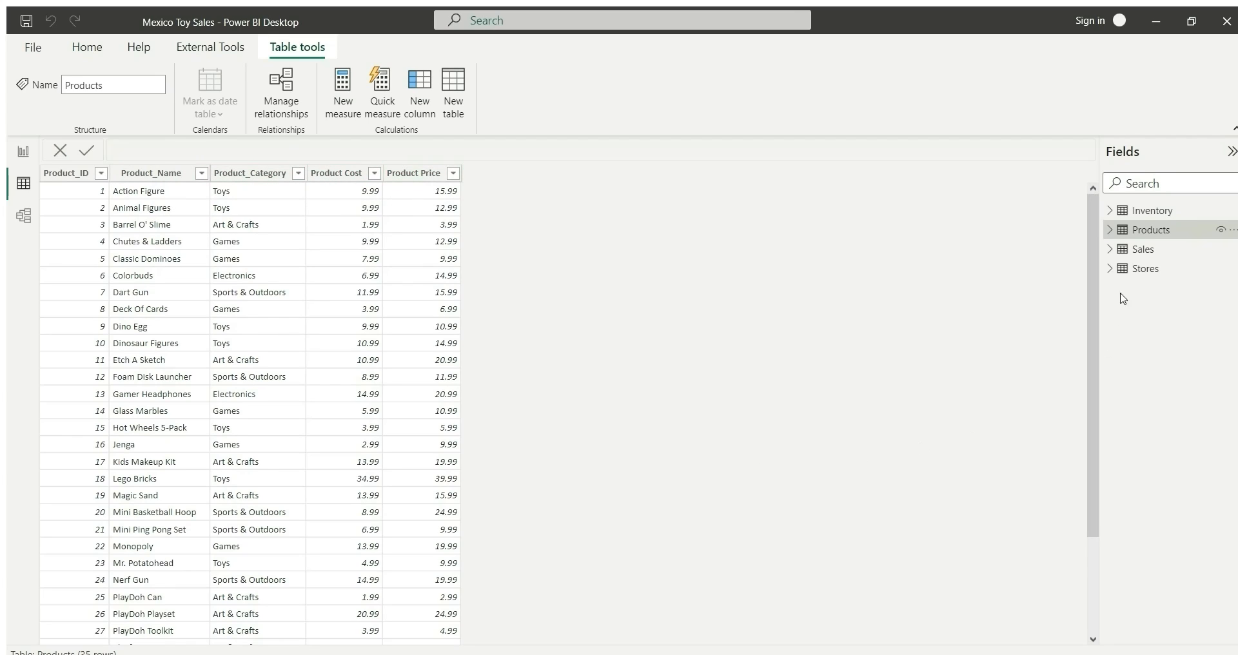
pyautogui.click(1148, 213)
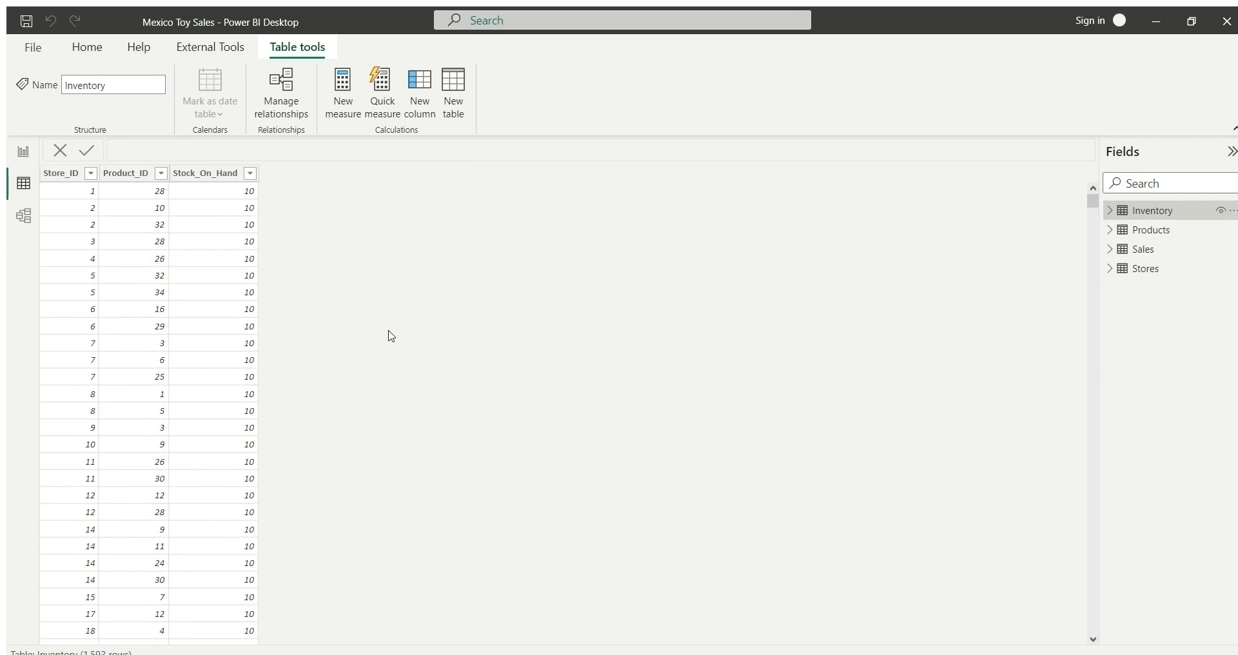
pyautogui.click(1151, 252)
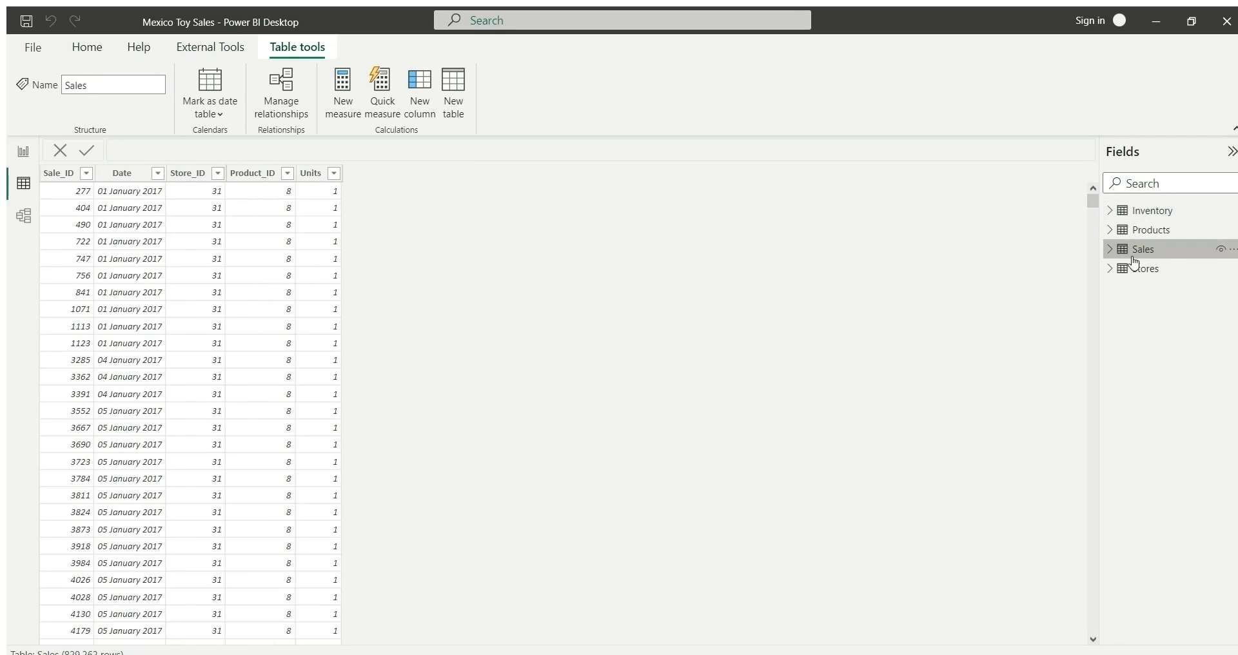
pyautogui.click(1138, 269)
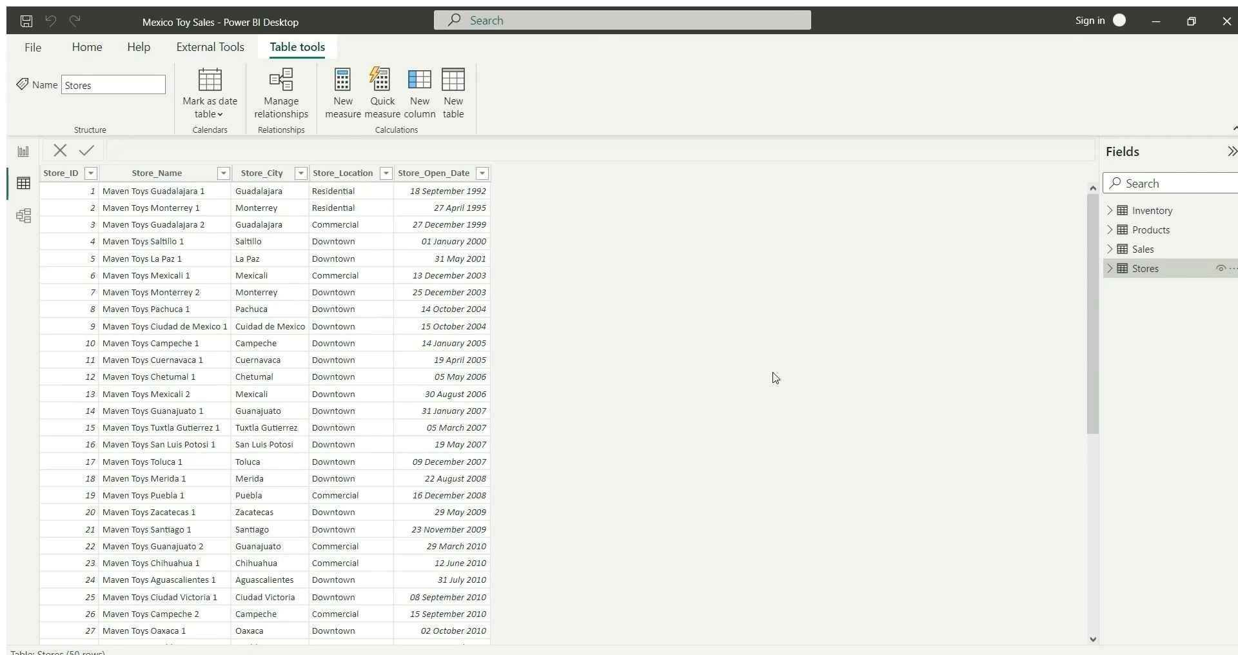
# - Switch to PowerPoint and add profit by product, shown as a bar graph, as the first item on the Questions to be Answered slide
pyautogui.hotkey('alt', 'Tab')
pyautogui.click(479, 293)
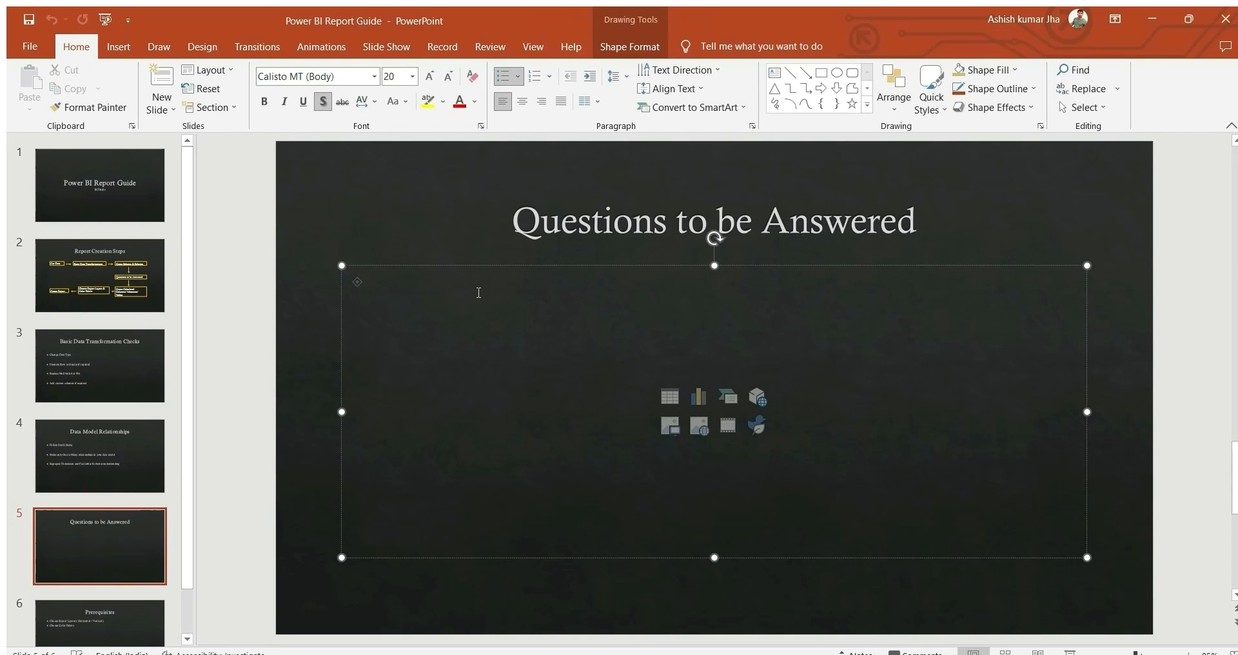
pyautogui.write('Pro')
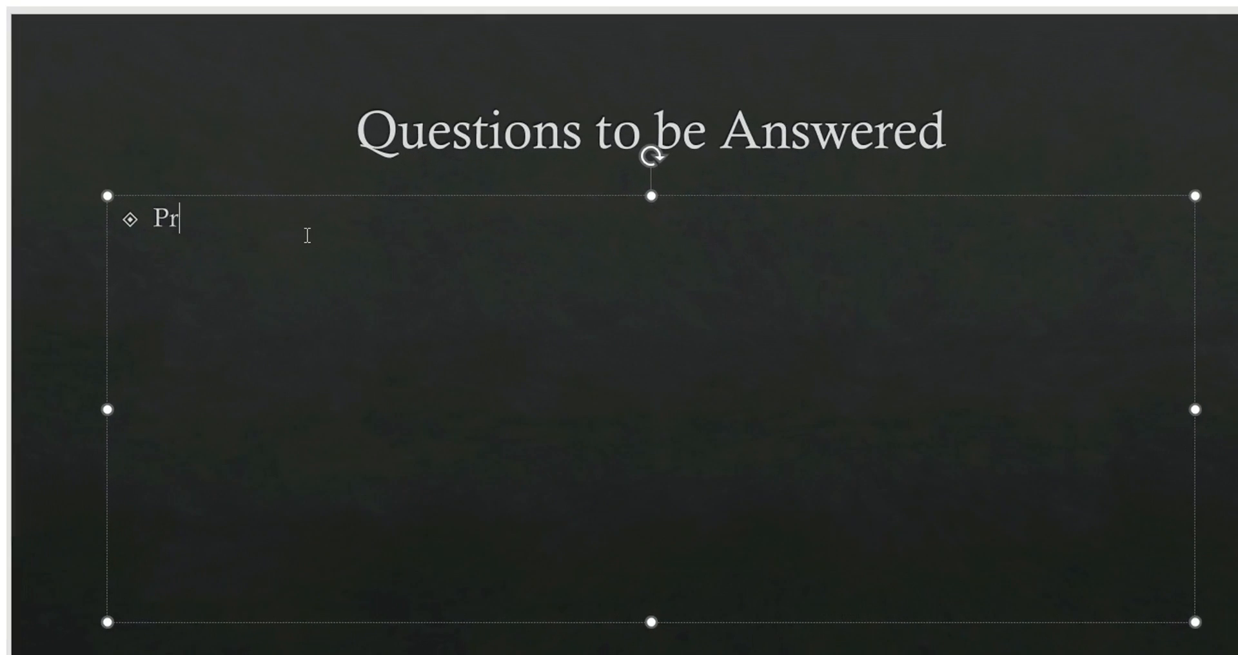
pyautogui.write('fit by ')
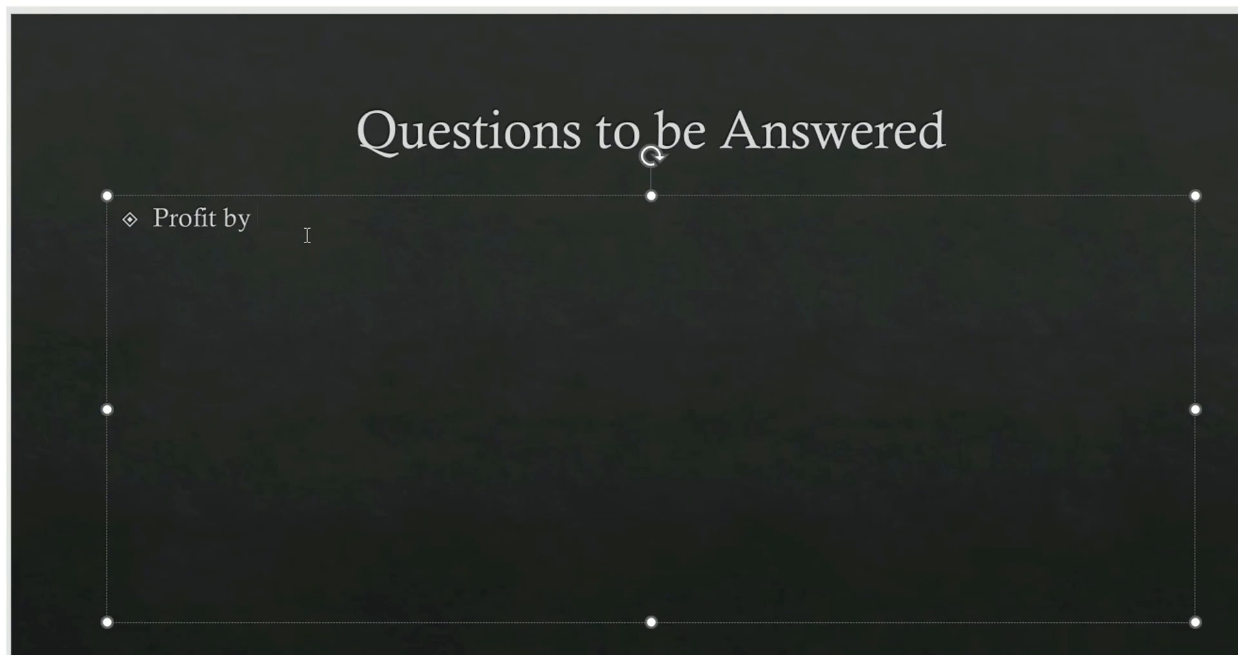
pyautogui.write('Product - Bar')
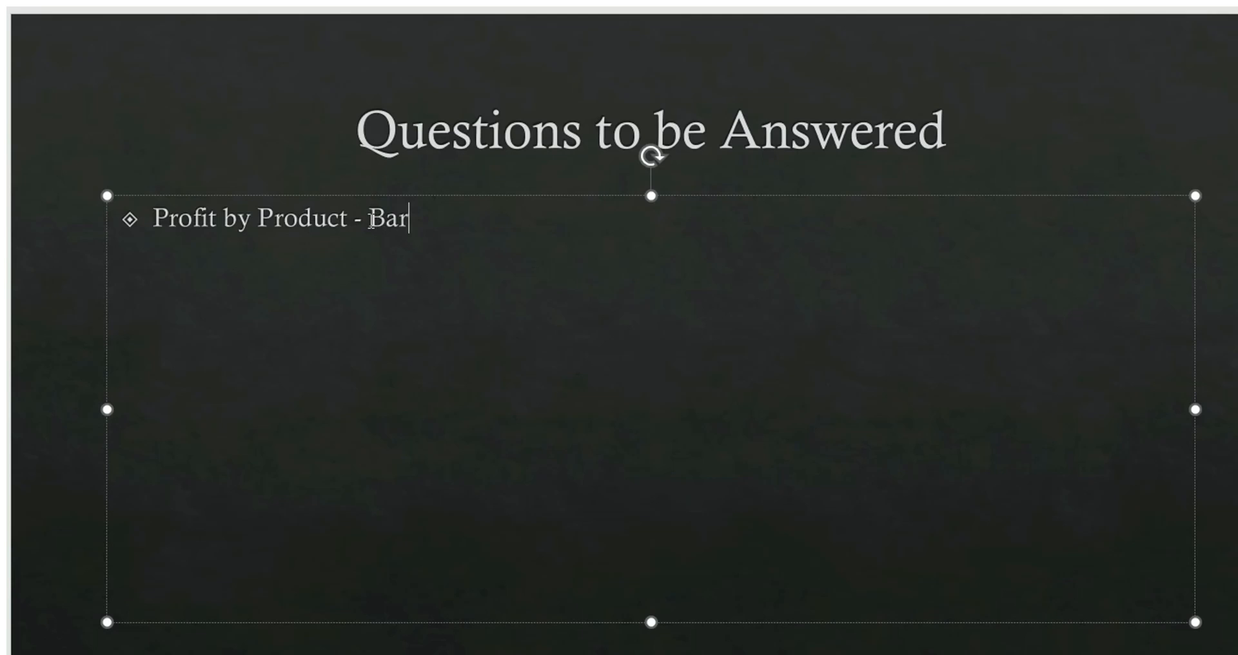
pyautogui.write(' grapg')
pyautogui.press('BackSpace')
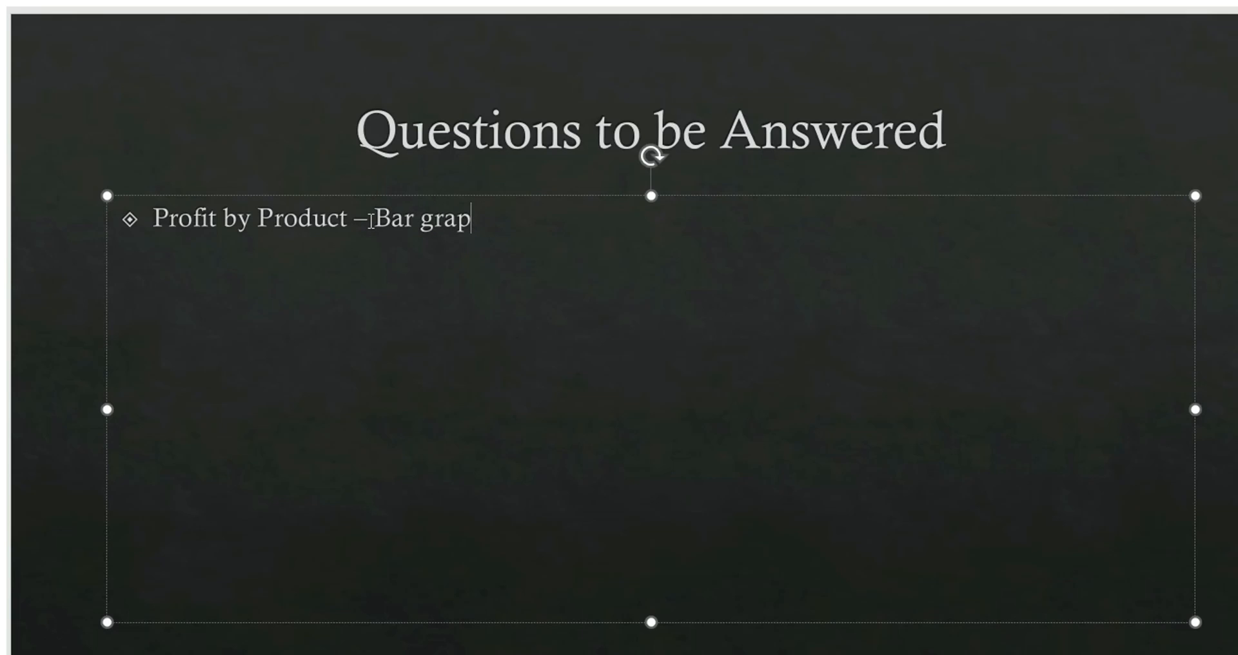
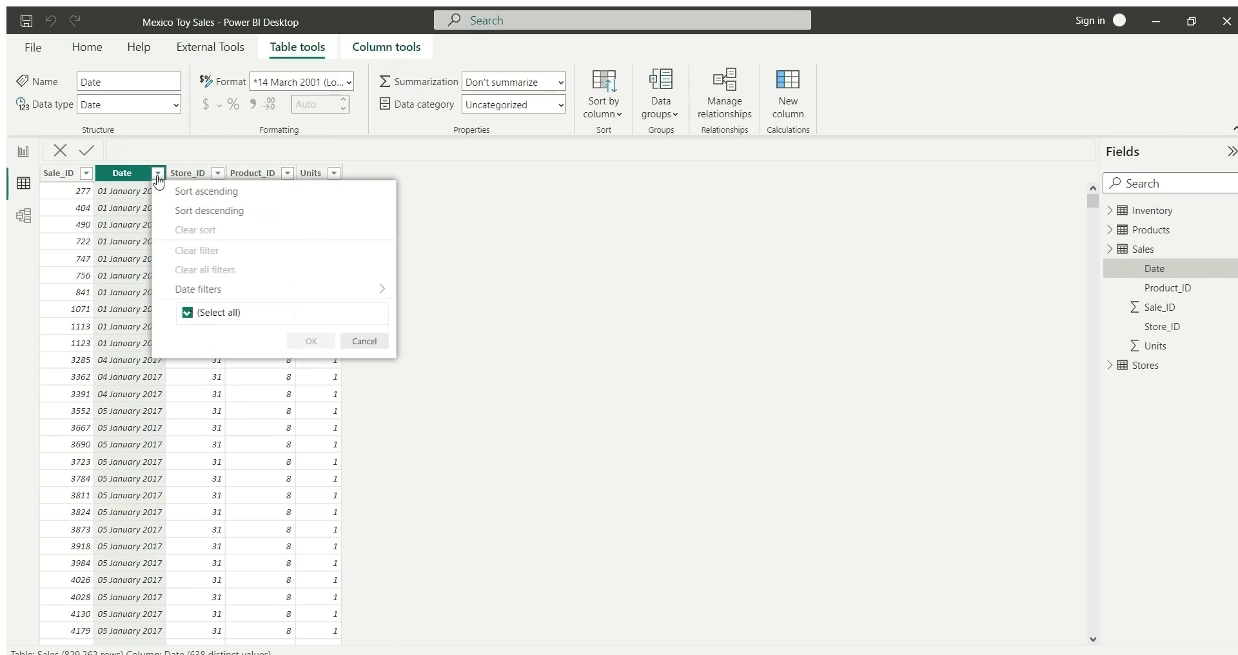
# - Review the available dates in the Sales table's Date column filter and close it without filtering
pyautogui.moveTo(384, 329); pyautogui.dragTo(391, 298)
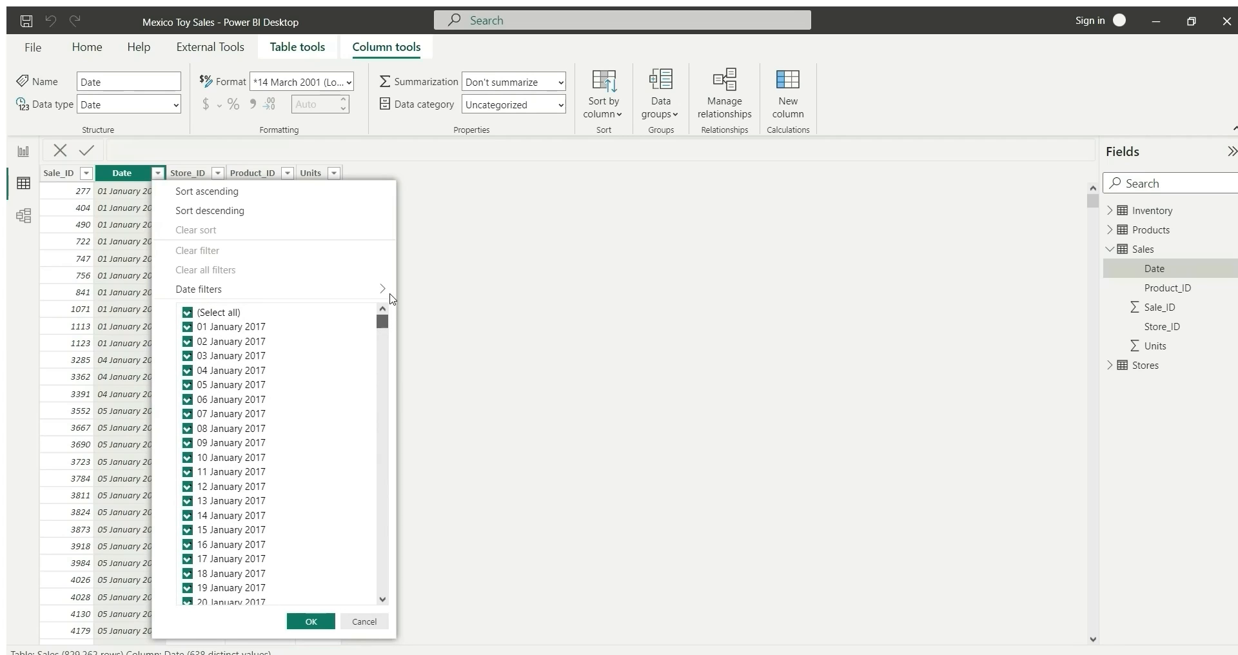
pyautogui.click(367, 622)
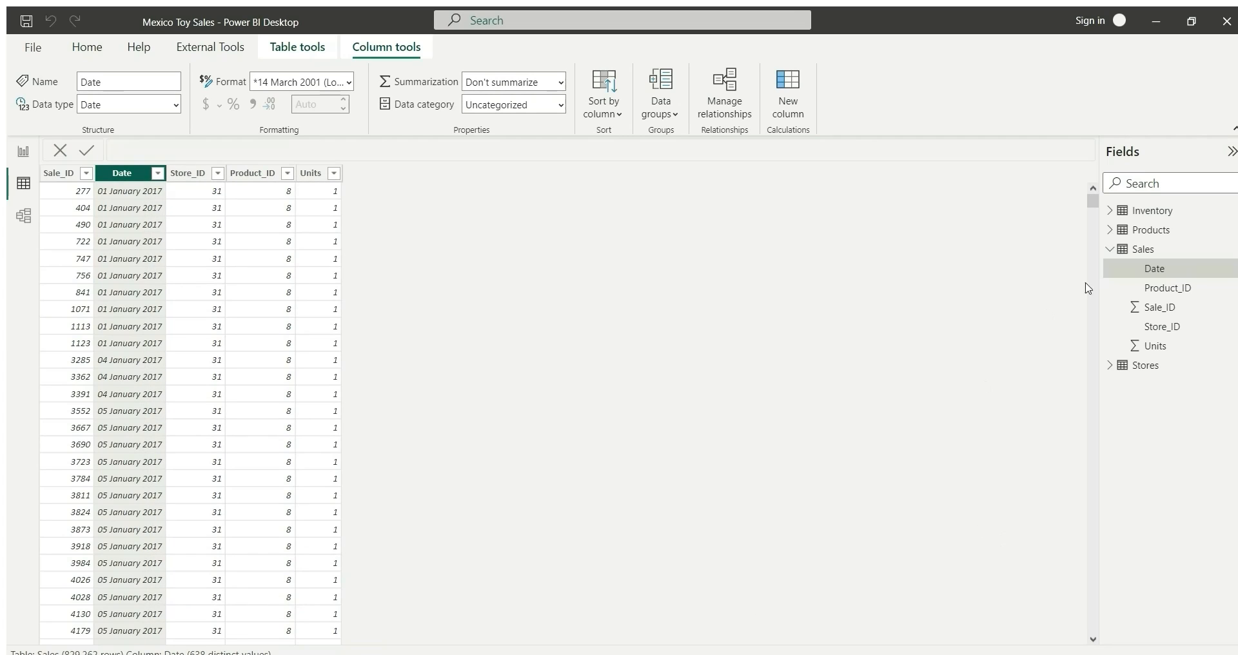
pyautogui.click(1153, 250)
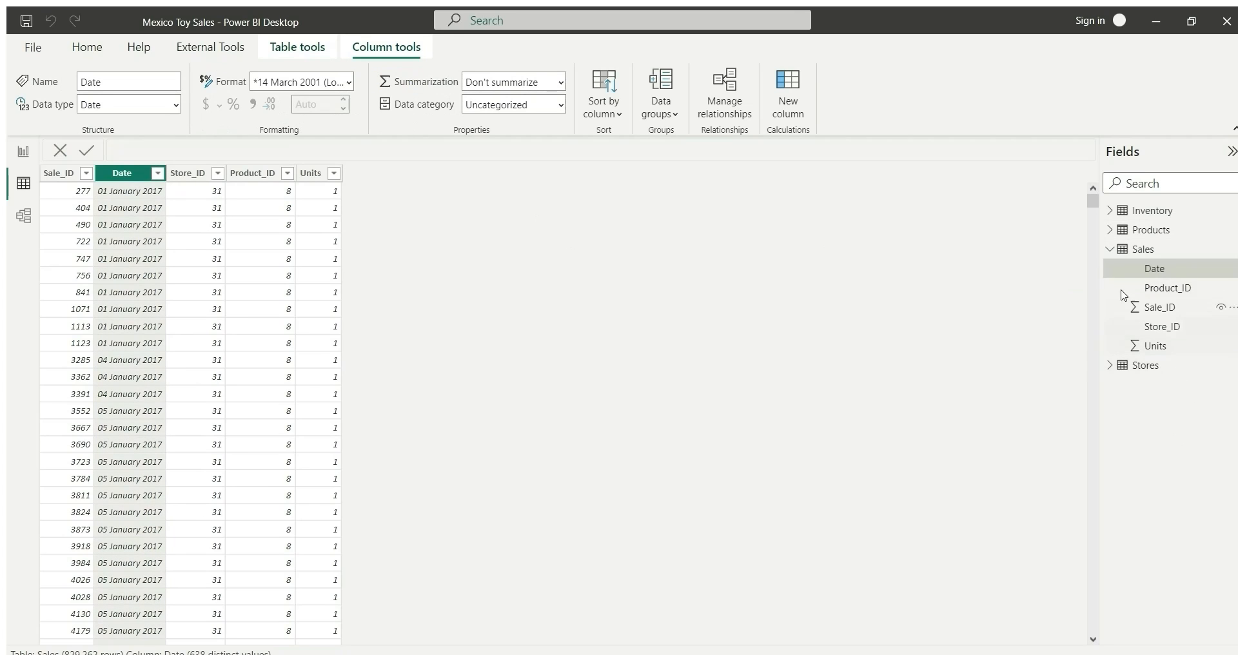
# - Create a new calculated table with a DAX formula beginning "Date Table ="
pyautogui.click(1145, 249)
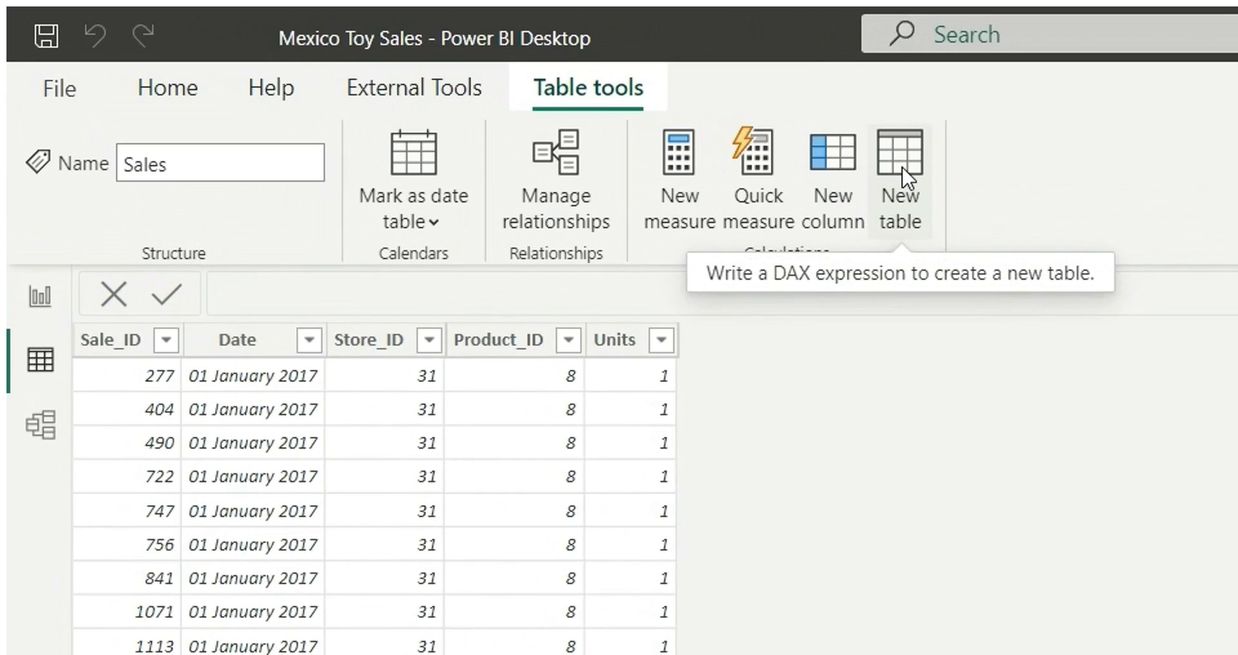
pyautogui.click(485, 97)
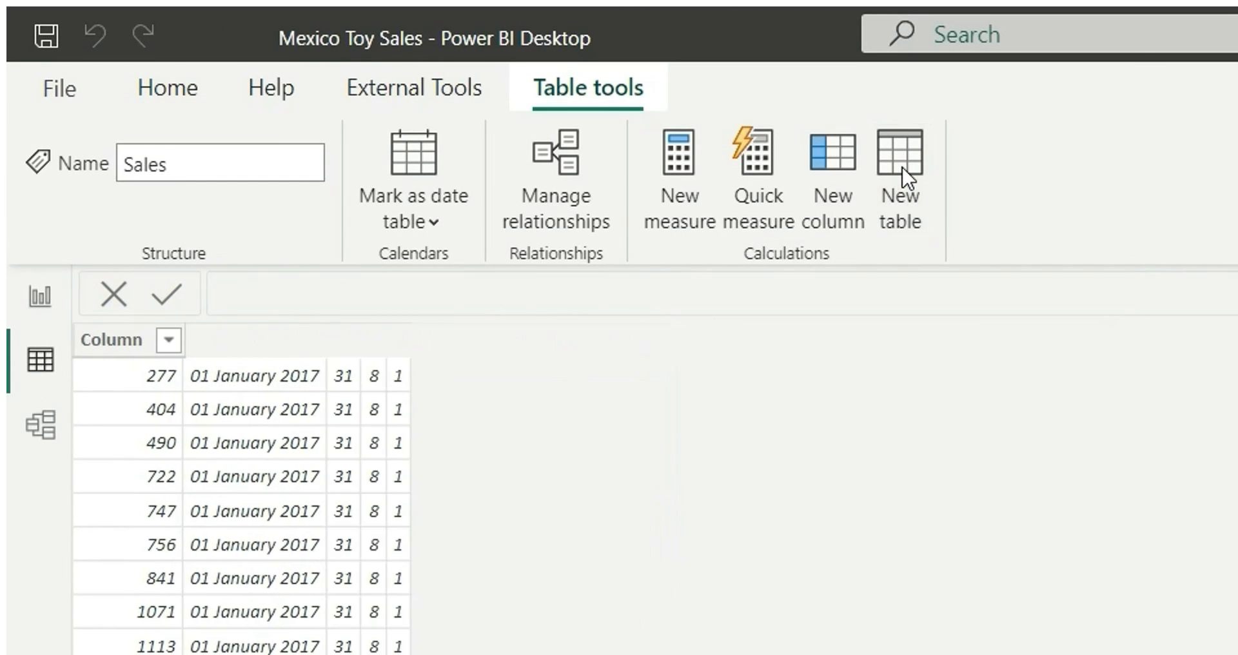
pyautogui.write('Da')
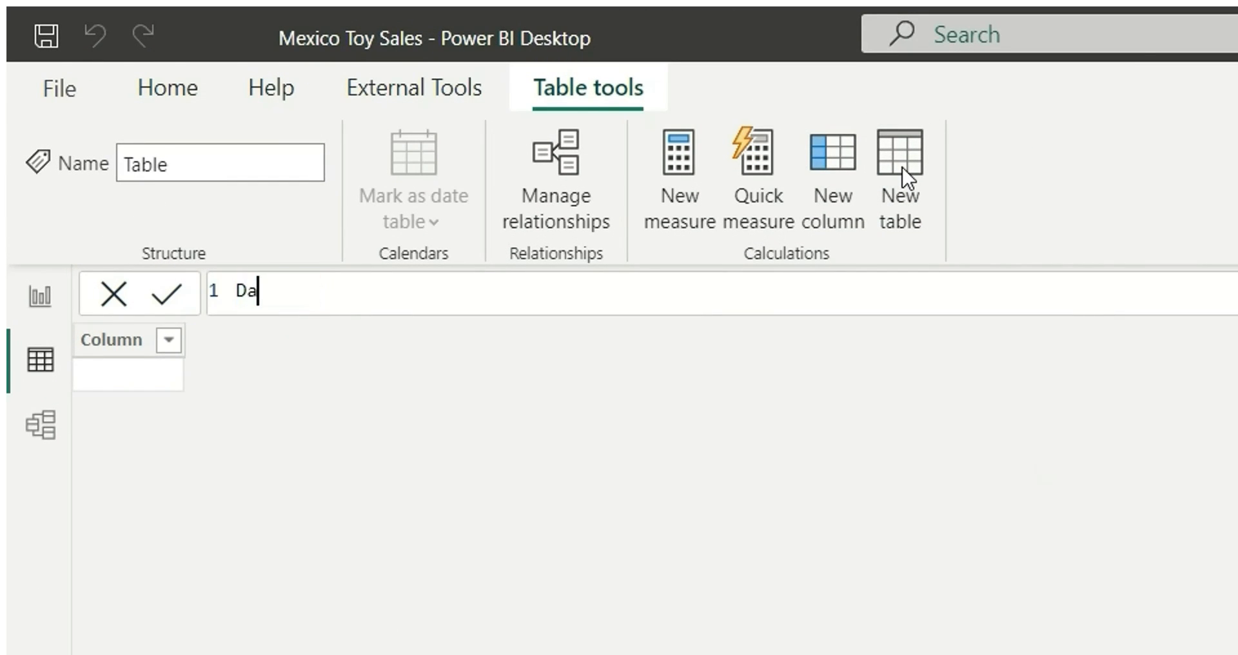
pyautogui.write('te Table =')
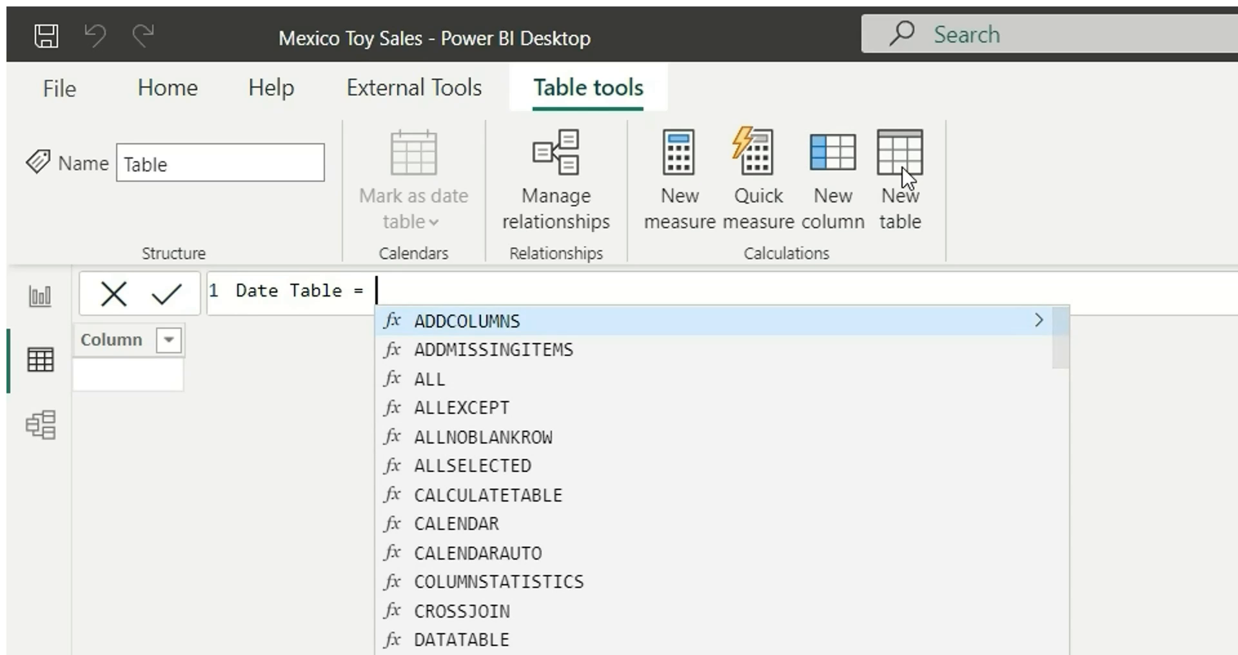
pyautogui.hotkey('shift', 'Return')
# - Define the variable StartDate in the Date Table formula as MIN(Sales[Date])
pyautogui.write('VAR Start')
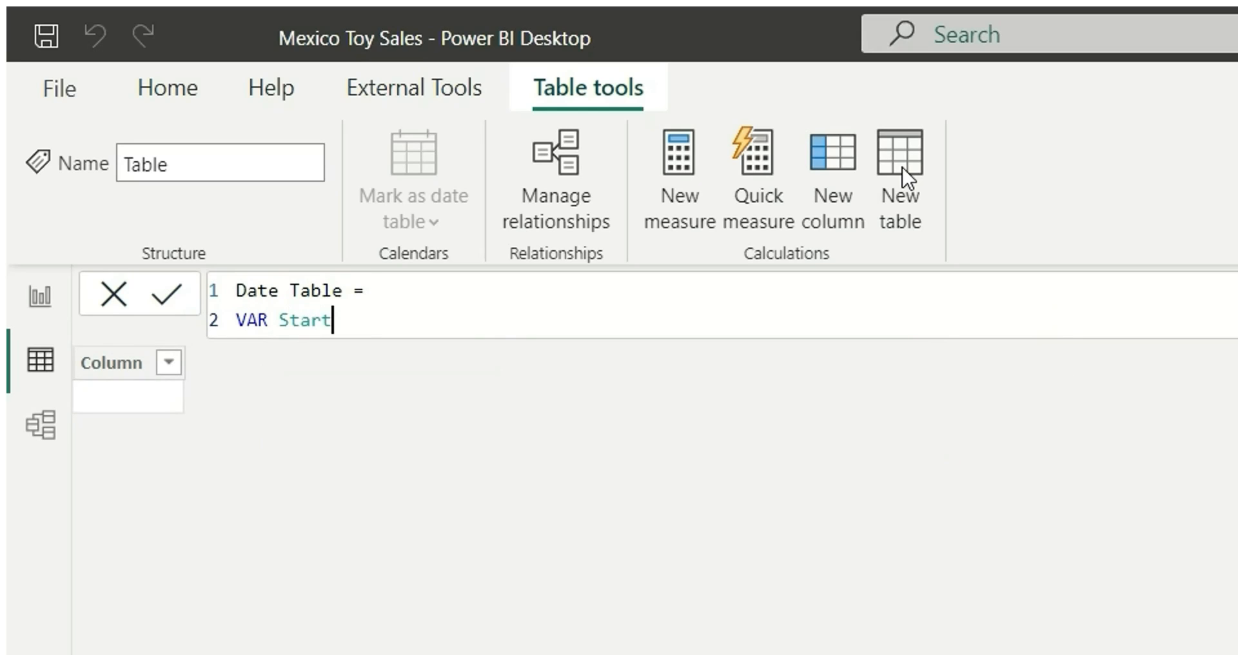
pyautogui.write('Date = ')
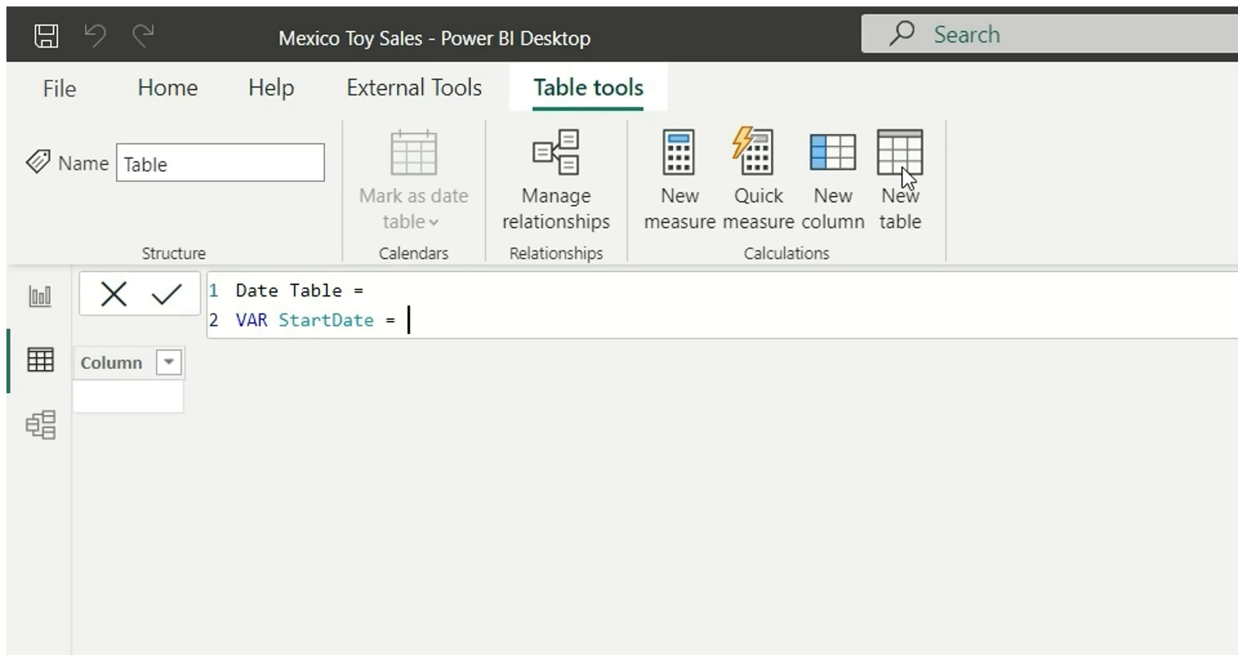
pyautogui.write('MIN(')
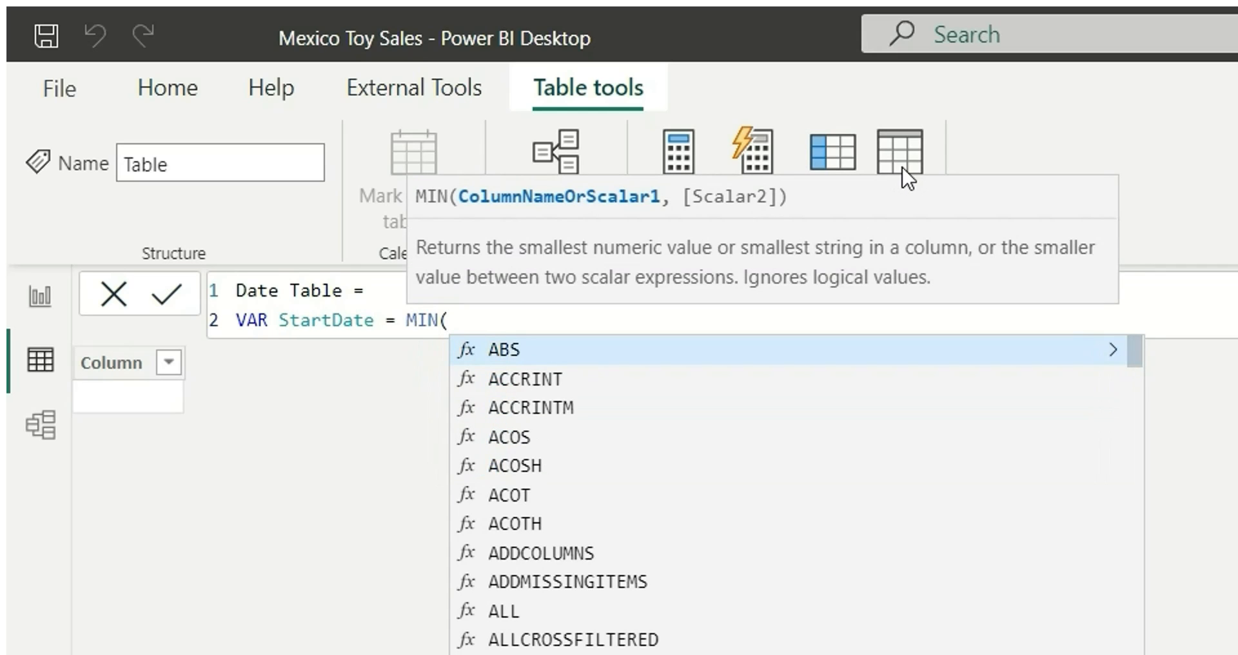
pyautogui.write('date')
pyautogui.press('Up')
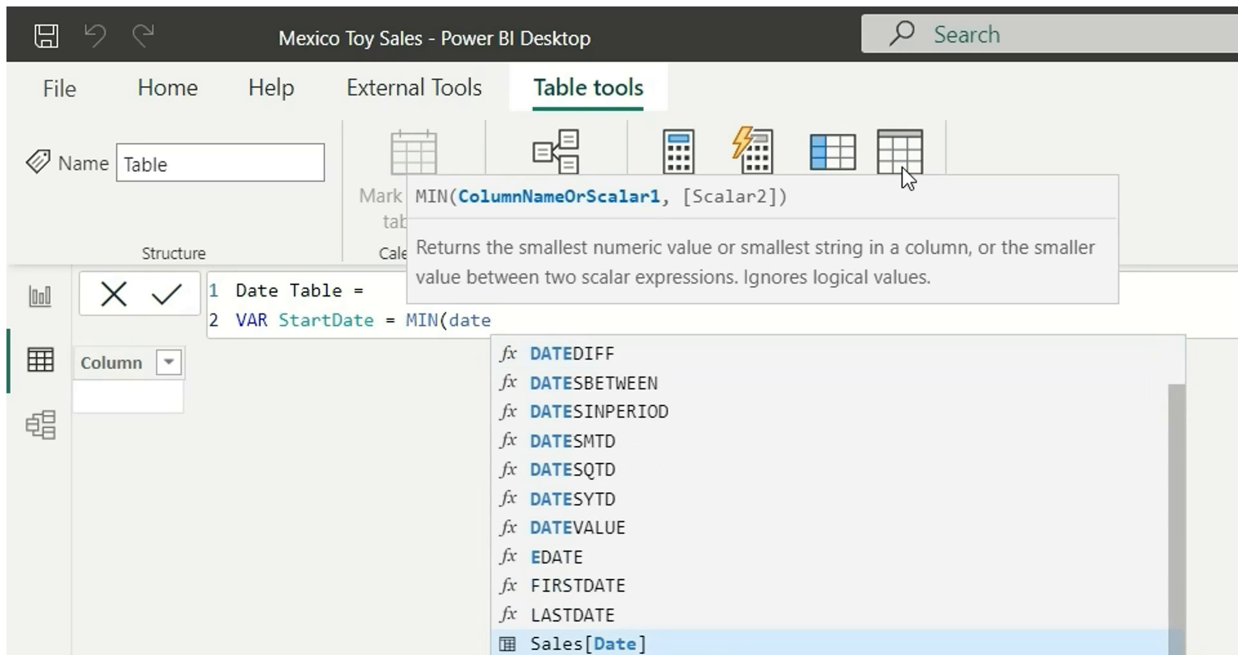
pyautogui.press('Tab')
pyautogui.write(')')
pyautogui.hotkey('shift', 'Return')
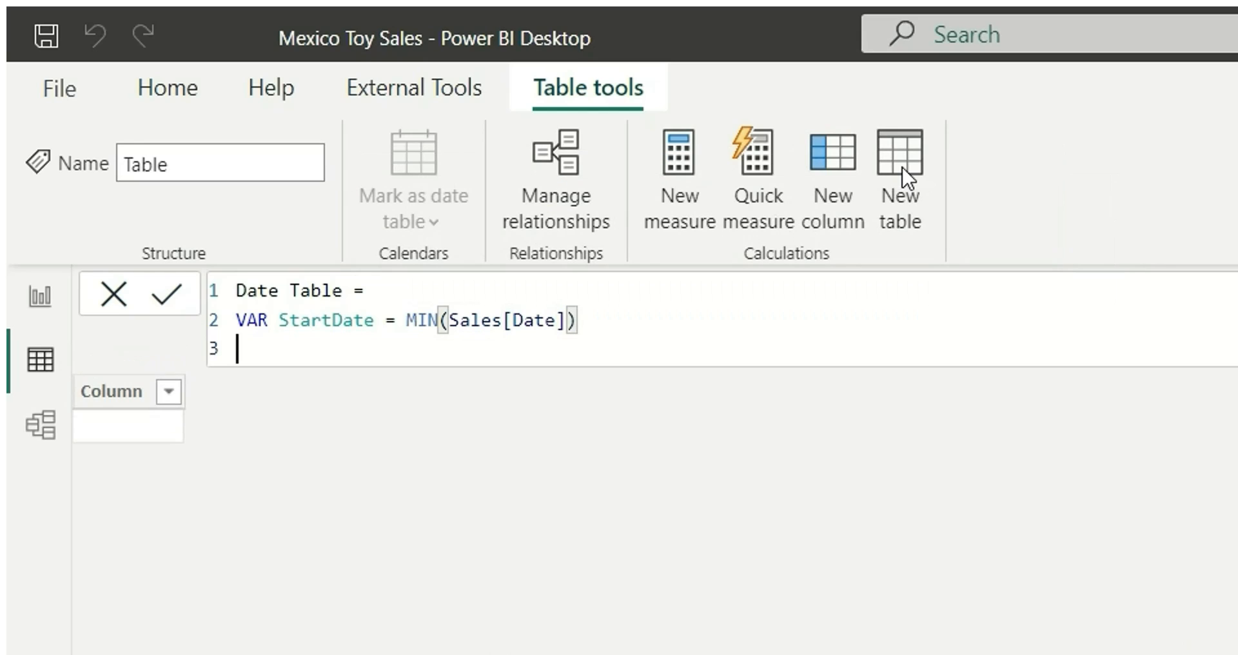
# - Define the variable EndDate on the formula's third line as MAX(Sales[Date])
pyautogui.write('VAR E')
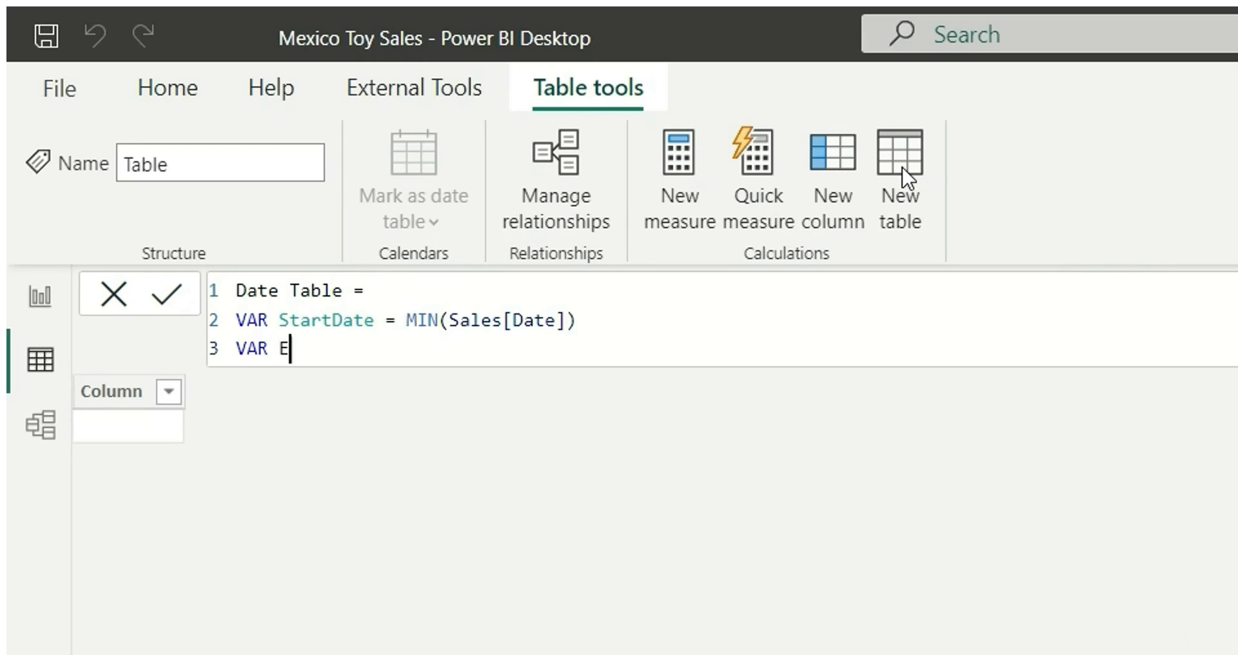
pyautogui.write('nddate')
pyautogui.press('BackSpace')
pyautogui.press('BackSpace')
pyautogui.press('BackSpace')
pyautogui.press('BackSpace')
pyautogui.write('Date ')
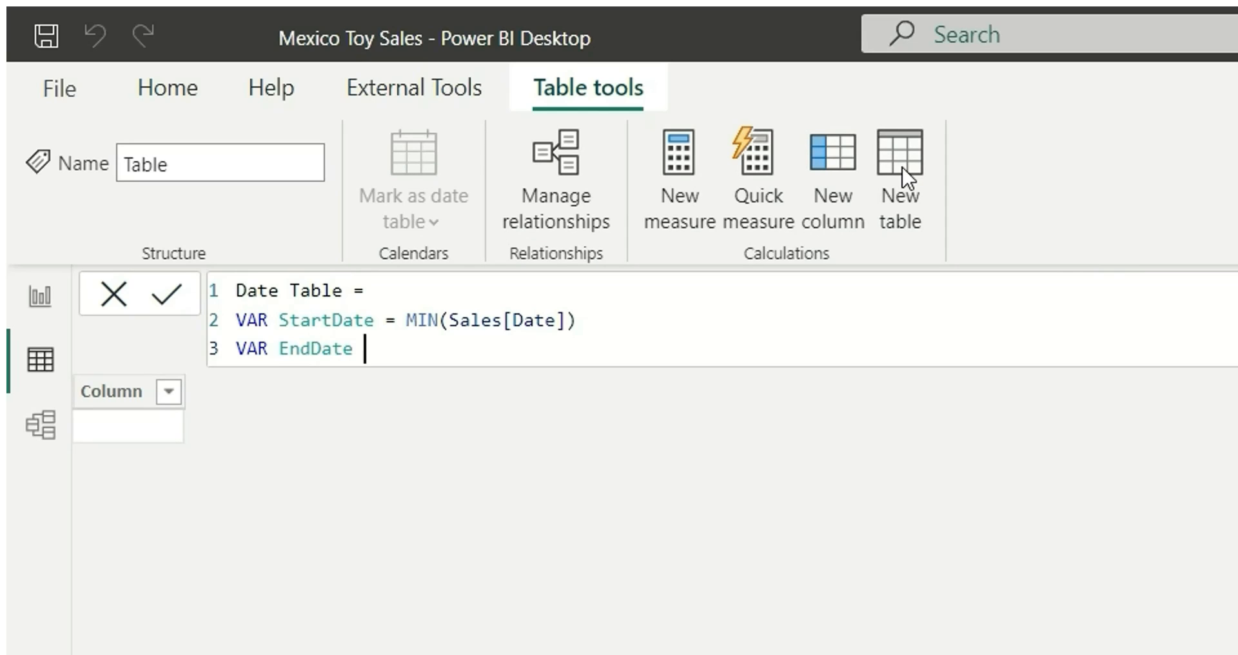
pyautogui.write('= MAX(')
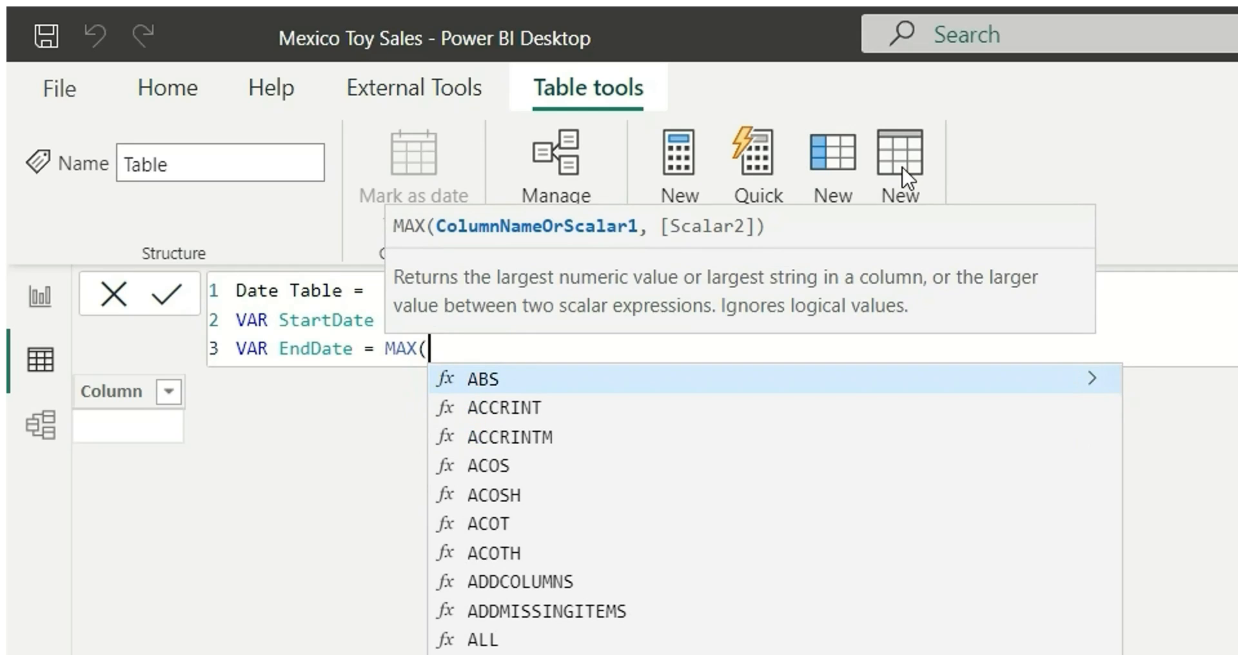
pyautogui.write('date')
pyautogui.press('Up')
pyautogui.press('Up')
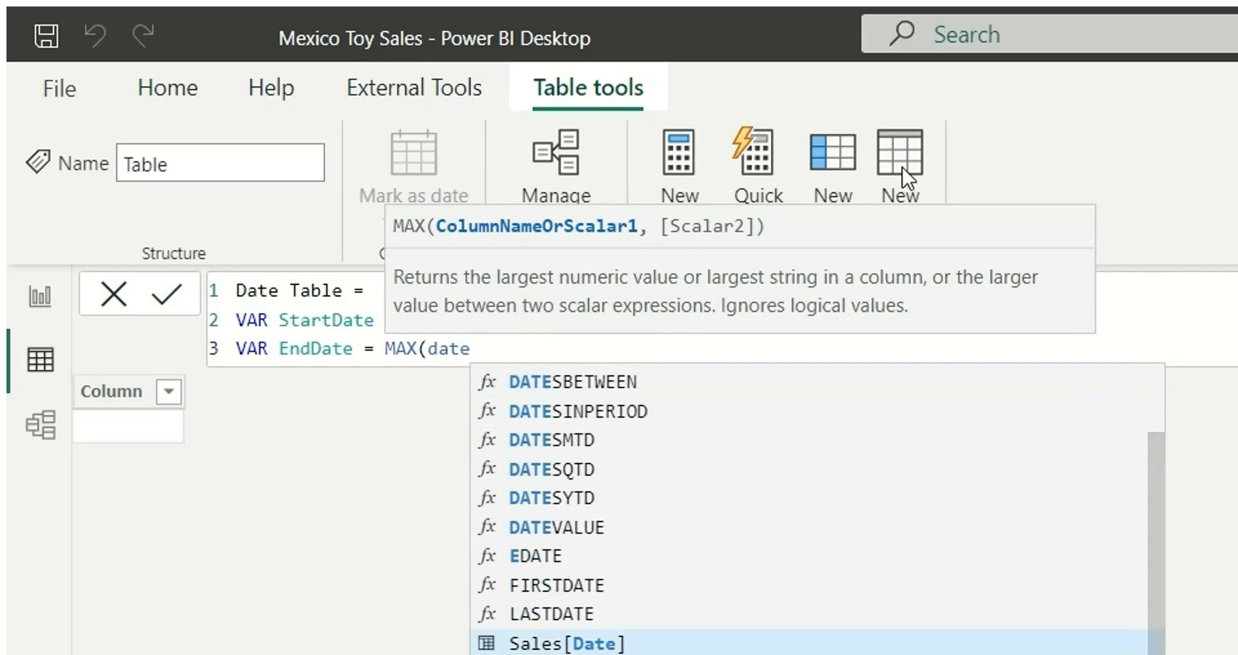
pyautogui.press('Tab')
pyautogui.write(')')
pyautogui.press('Return')
# - Declare a DateTable variable in the formula and open an ADDCOLUMNS function on the line below it
pyautogui.write('VAR Date')
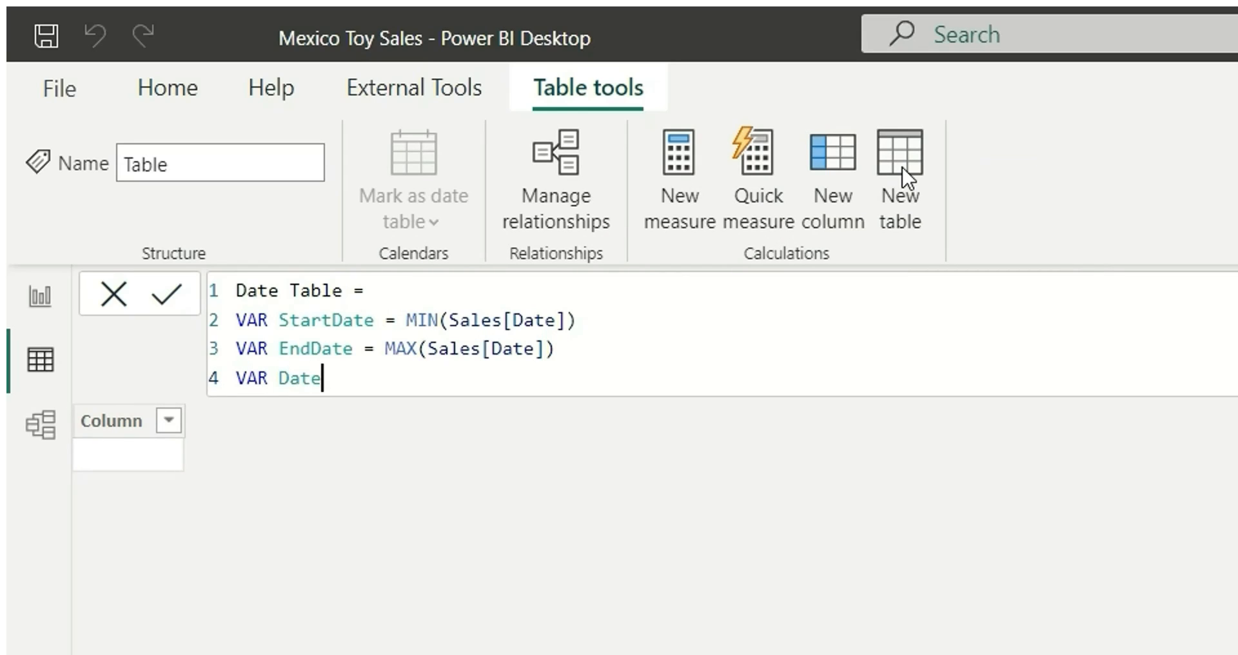
pyautogui.write('Table  =')
pyautogui.press('BackSpace')
pyautogui.press('BackSpace')
pyautogui.press('BackSpace')
pyautogui.write('=')
pyautogui.hotkey('shift', 'Return')
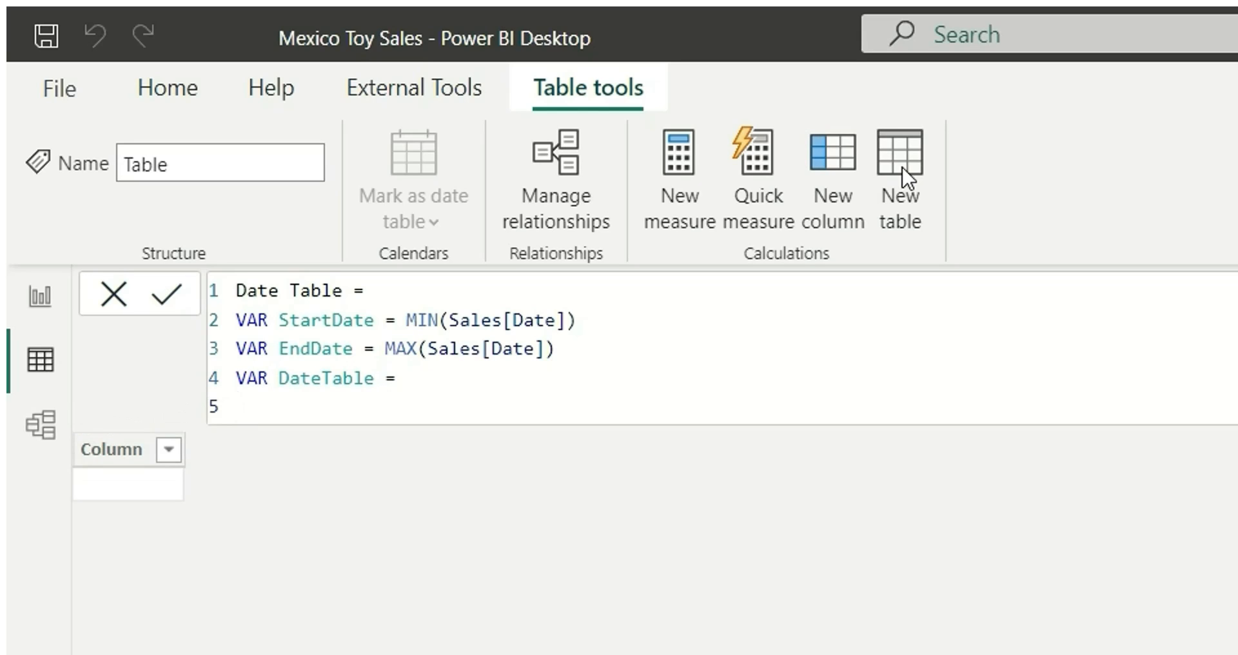
pyautogui.write('Add')
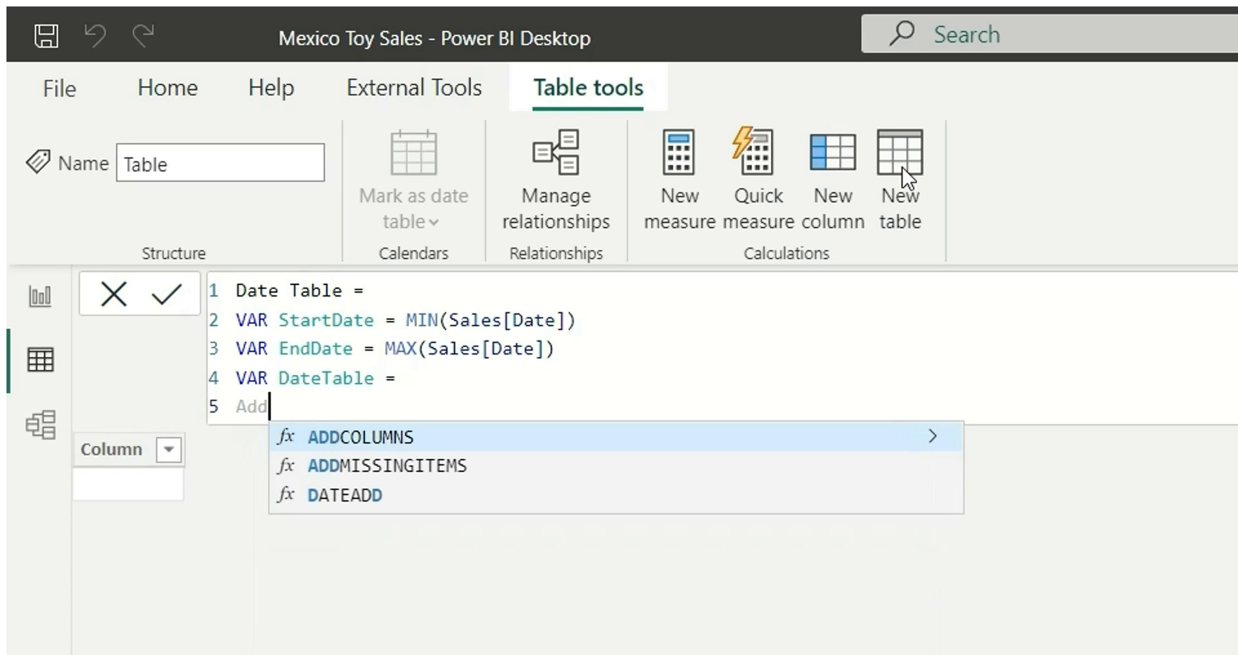
pyautogui.press('Tab')
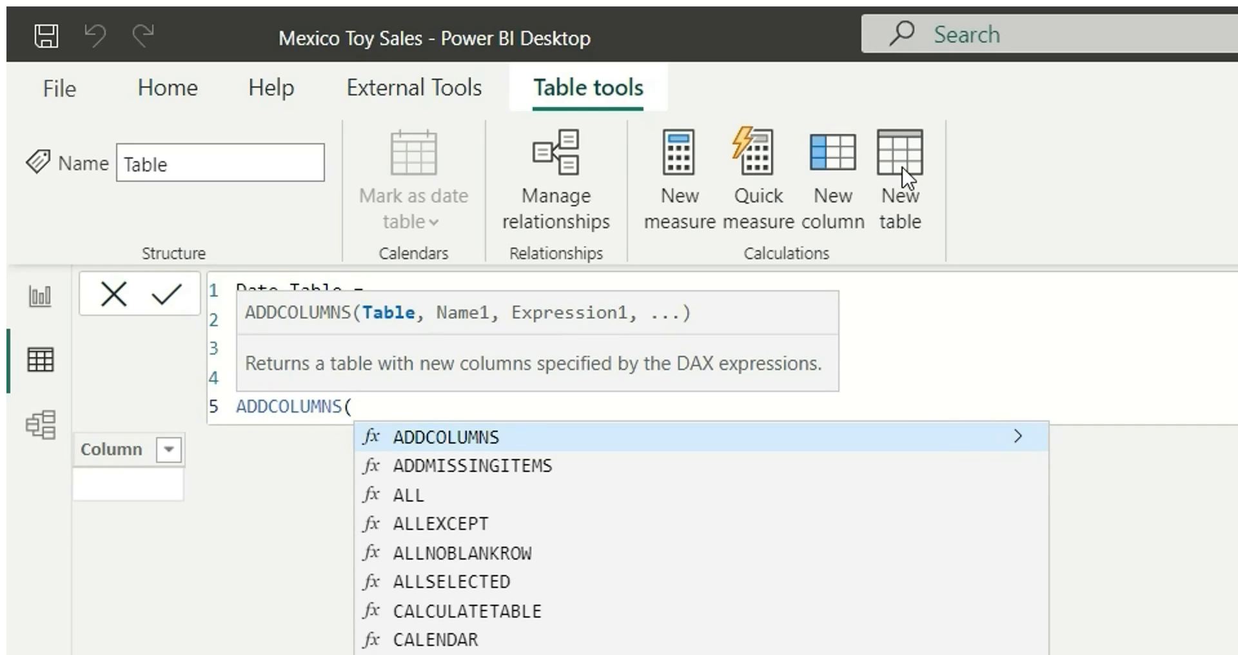
pyautogui.hotkey('shift', 'Return')
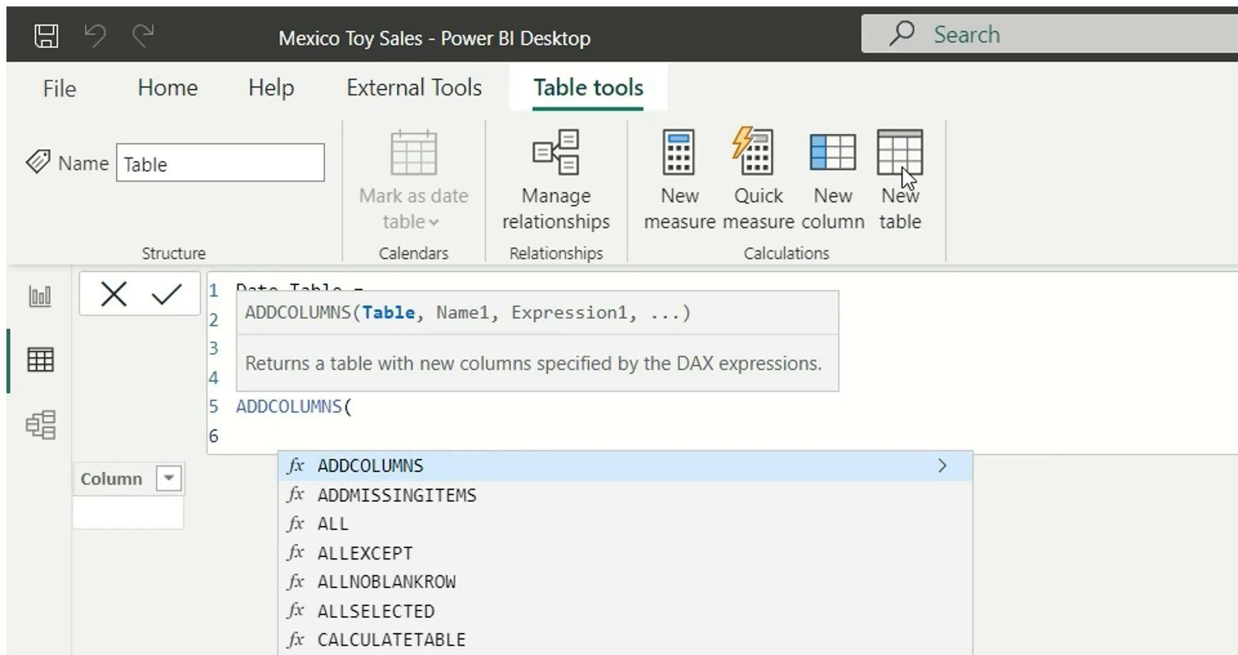
# - Enter CALENDAR(StartDate, EndDate) as the base table argument of ADDCOLUMNS
pyautogui.write('Ca')
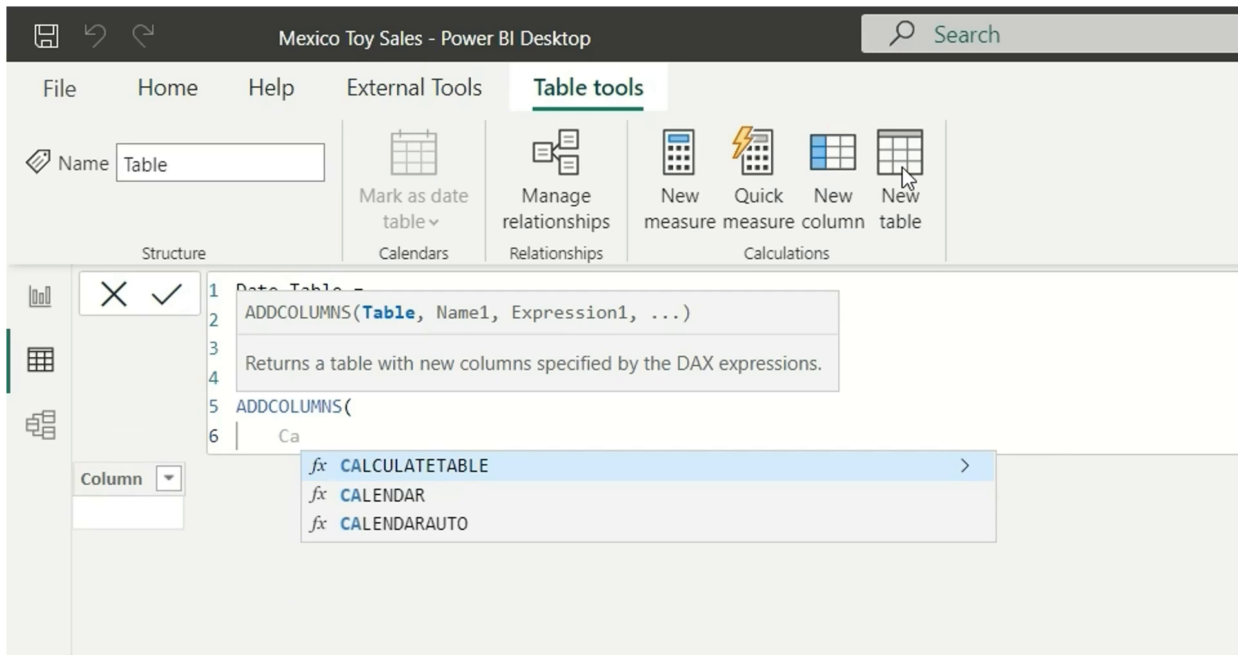
pyautogui.press('Down')
pyautogui.press('Tab')
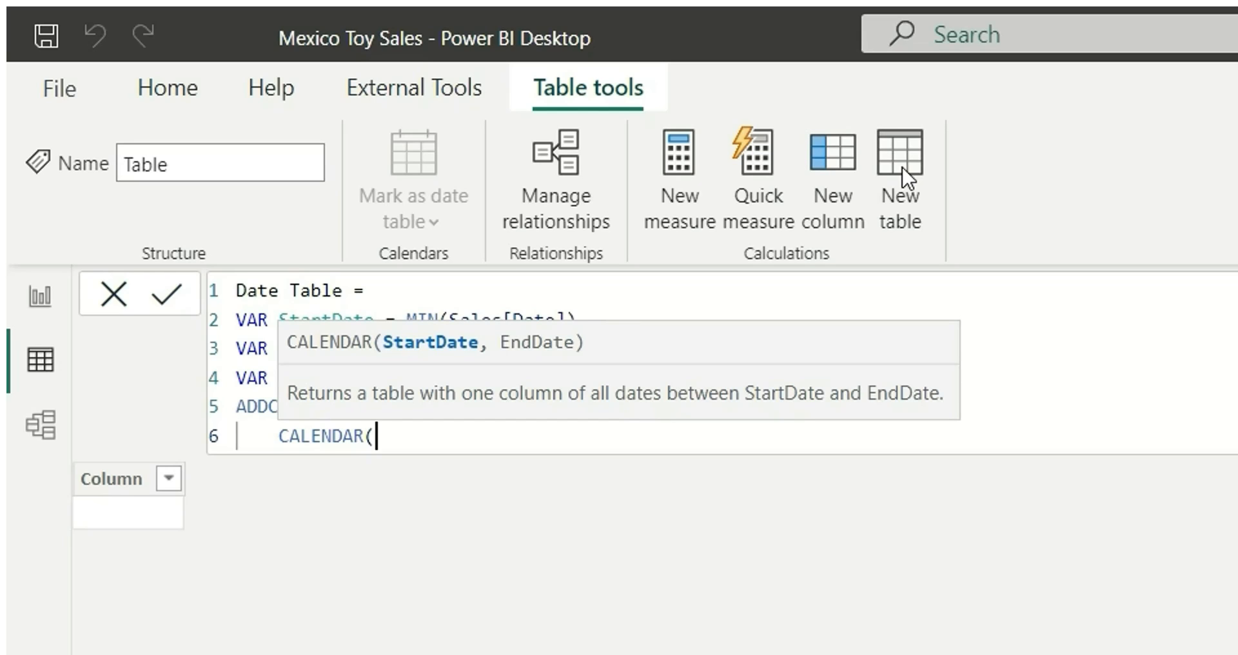
pyautogui.write('StartDate')
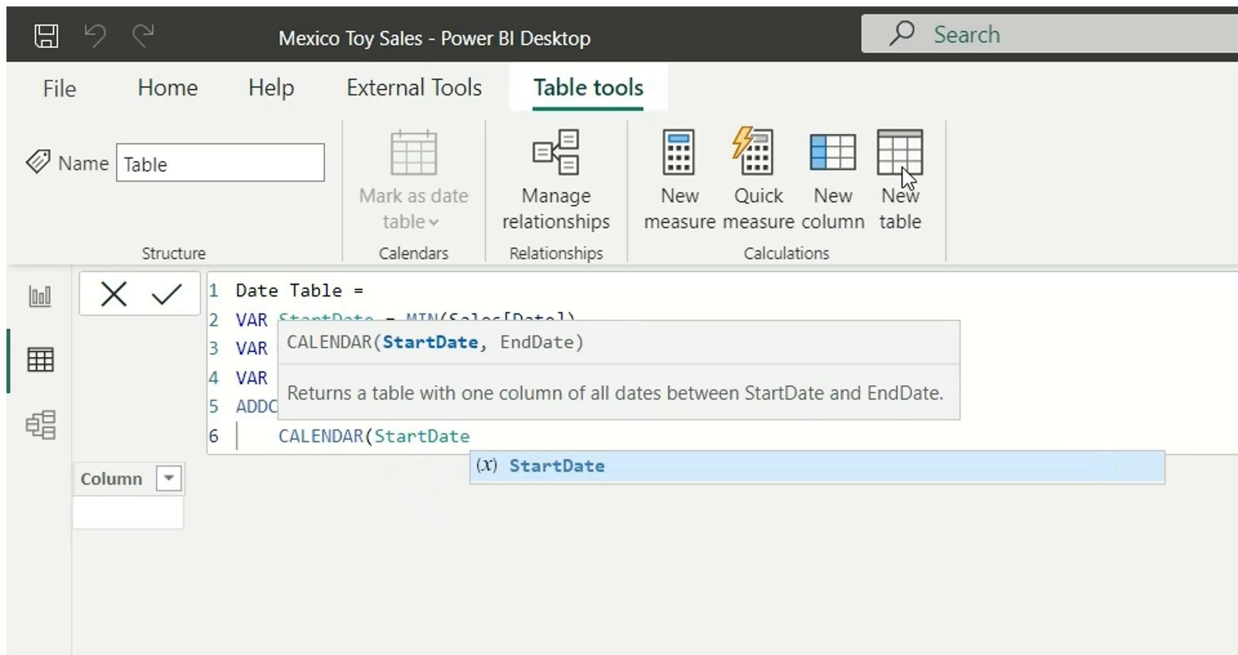
pyautogui.write(', En')
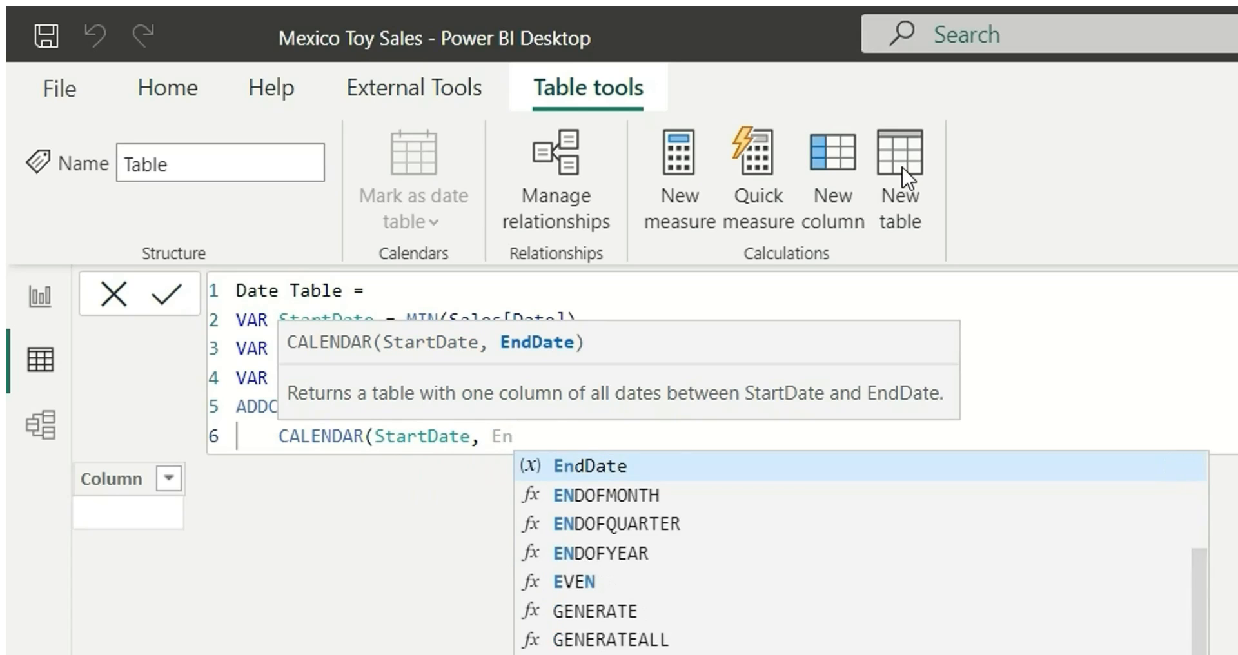
pyautogui.write('dDate),')
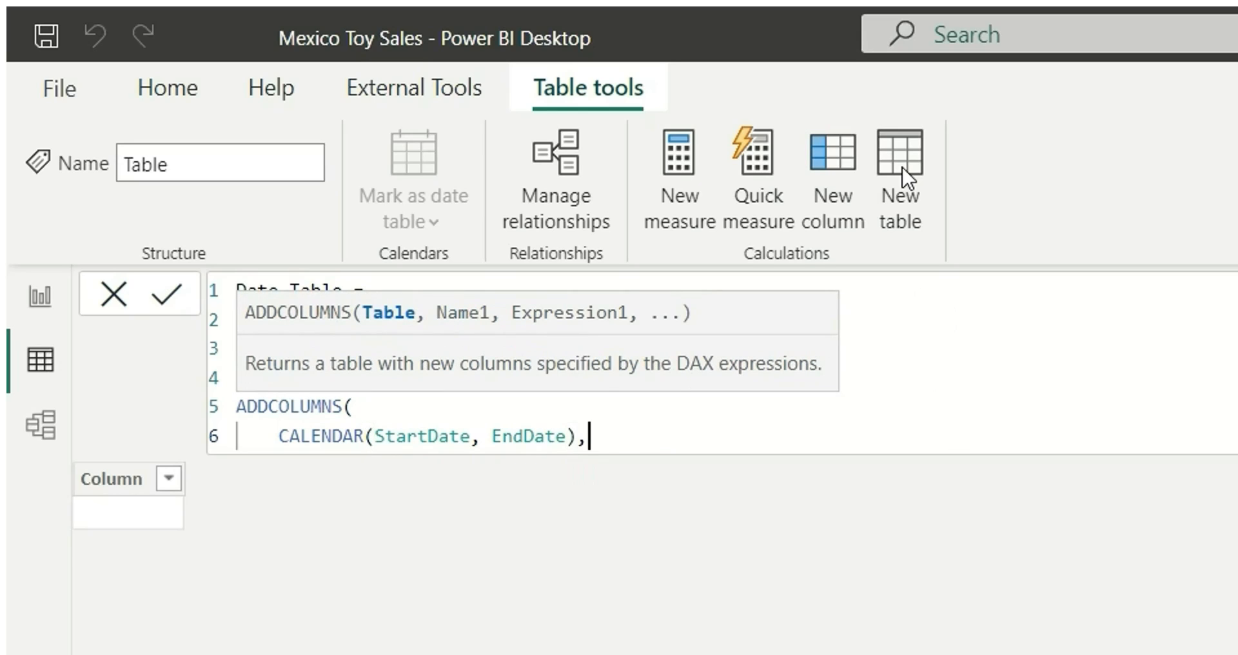
pyautogui.hotkey('shift', 'Return')
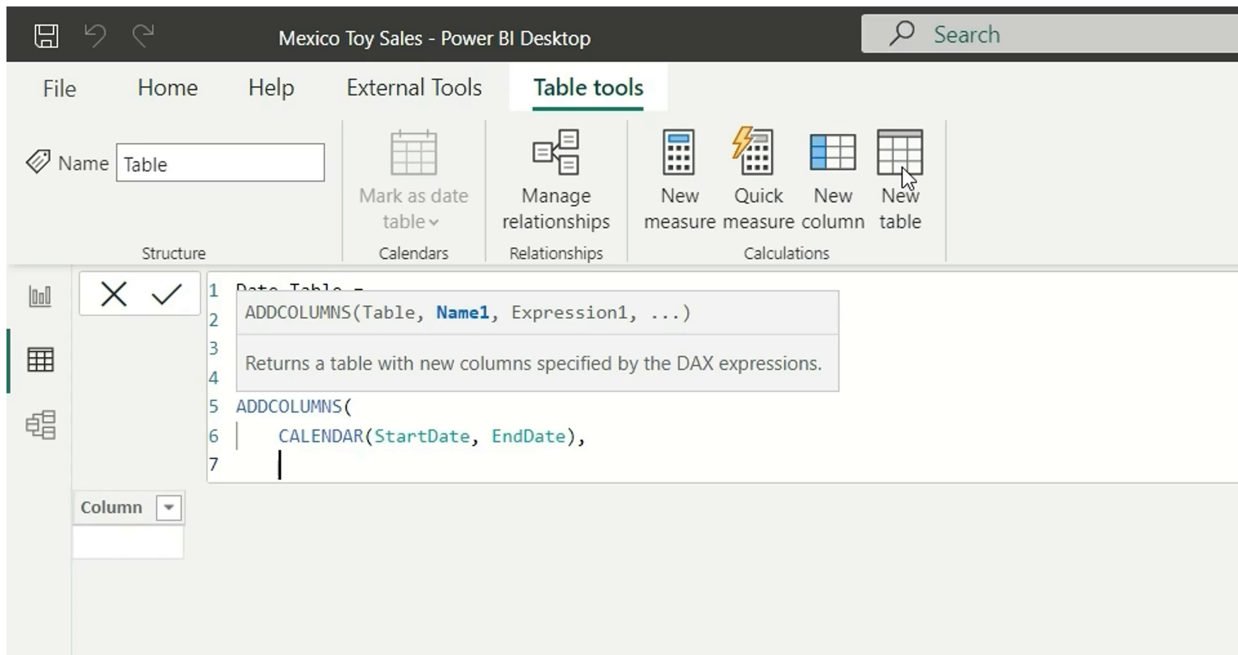
# - Add a QuarterNo column to ADDCOLUMNS, defined as QUARTER([Date]), and continue the formula on a new line
pyautogui.write('"Qua')
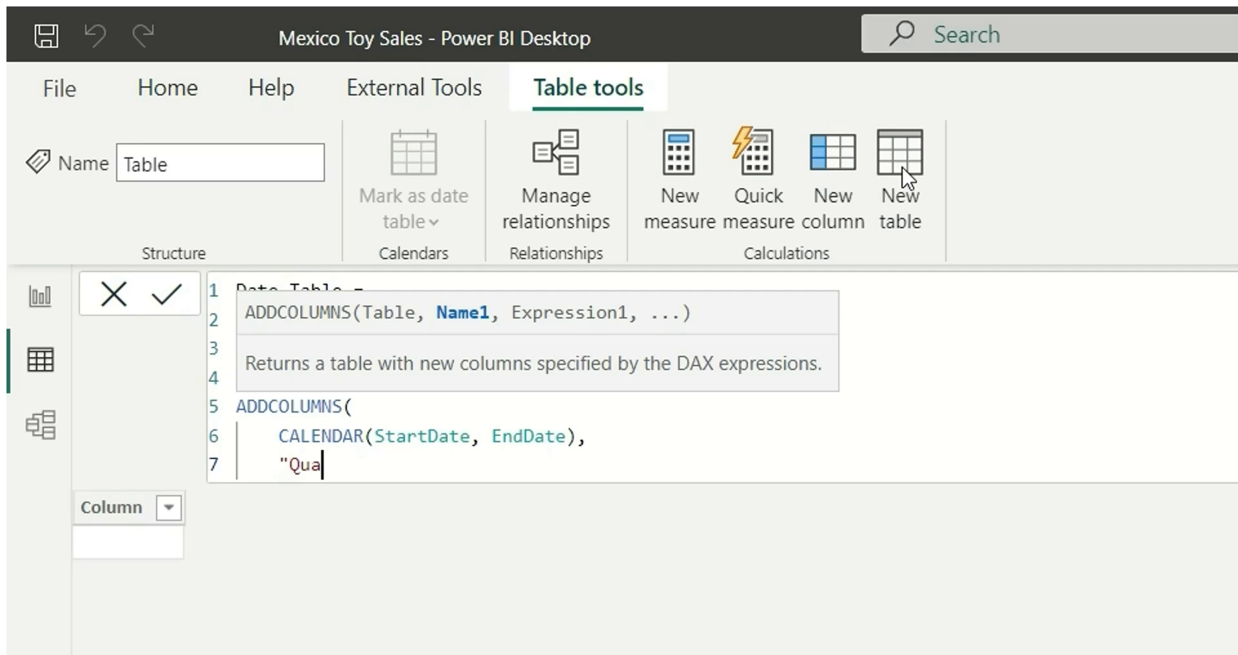
pyautogui.write('rterNo')
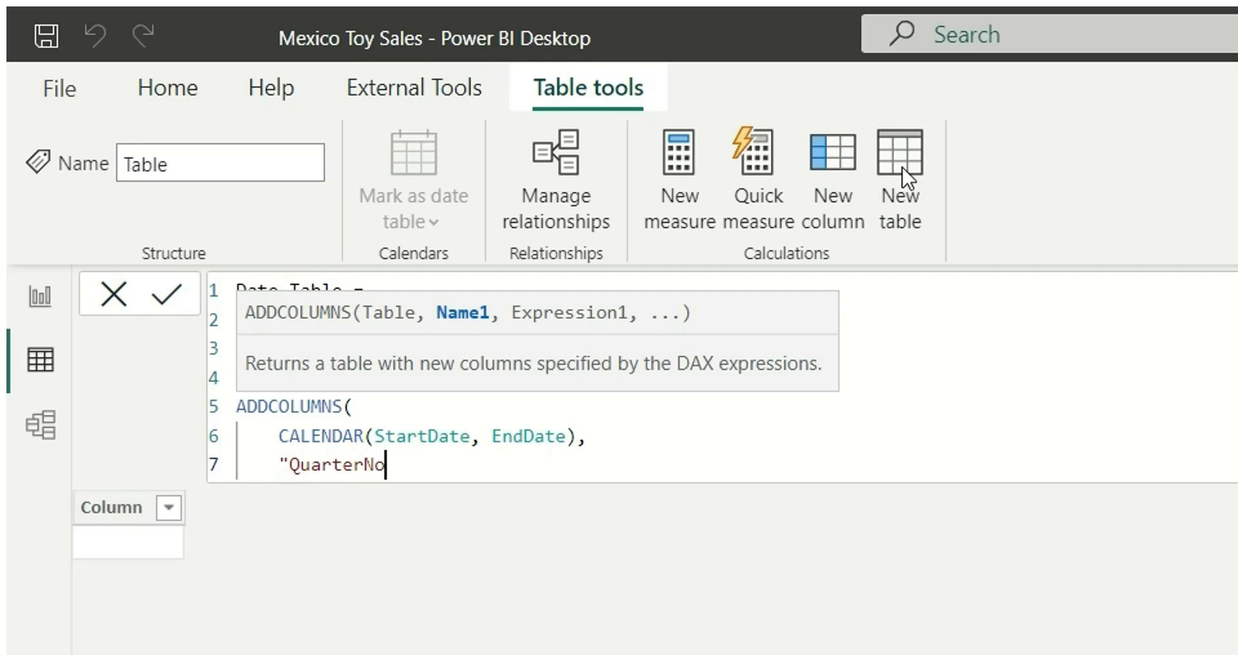
pyautogui.write('", Quart')
pyautogui.press('Tab')
pyautogui.write('Date')
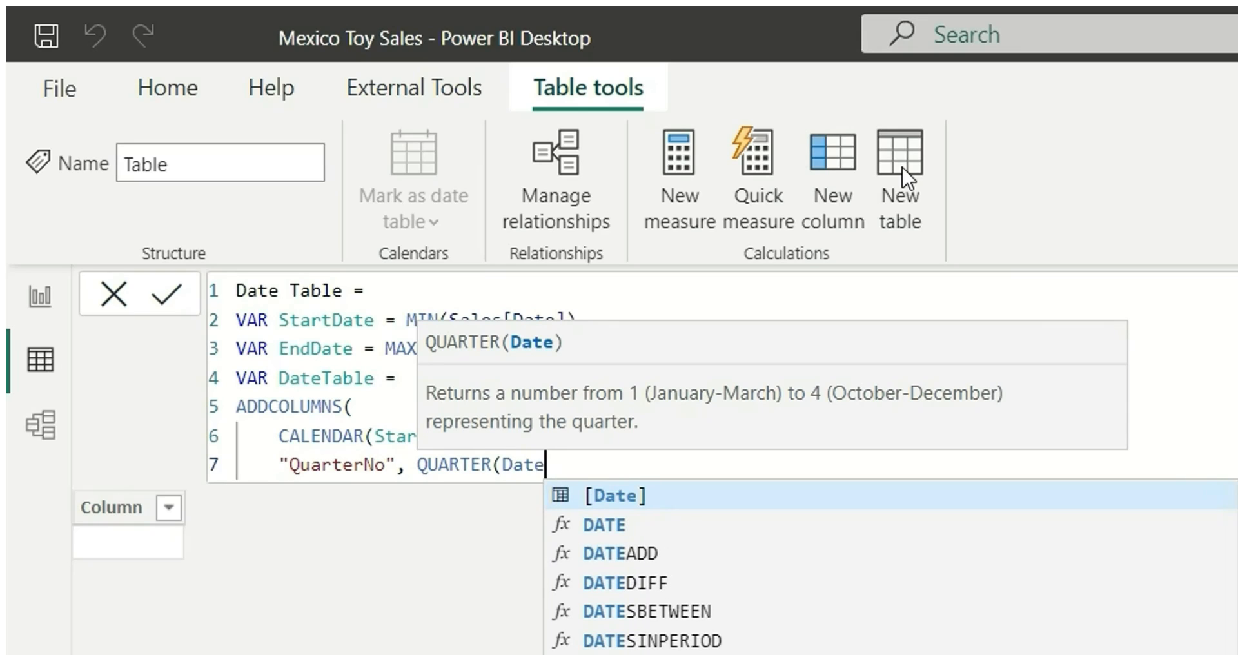
pyautogui.press('Tab')
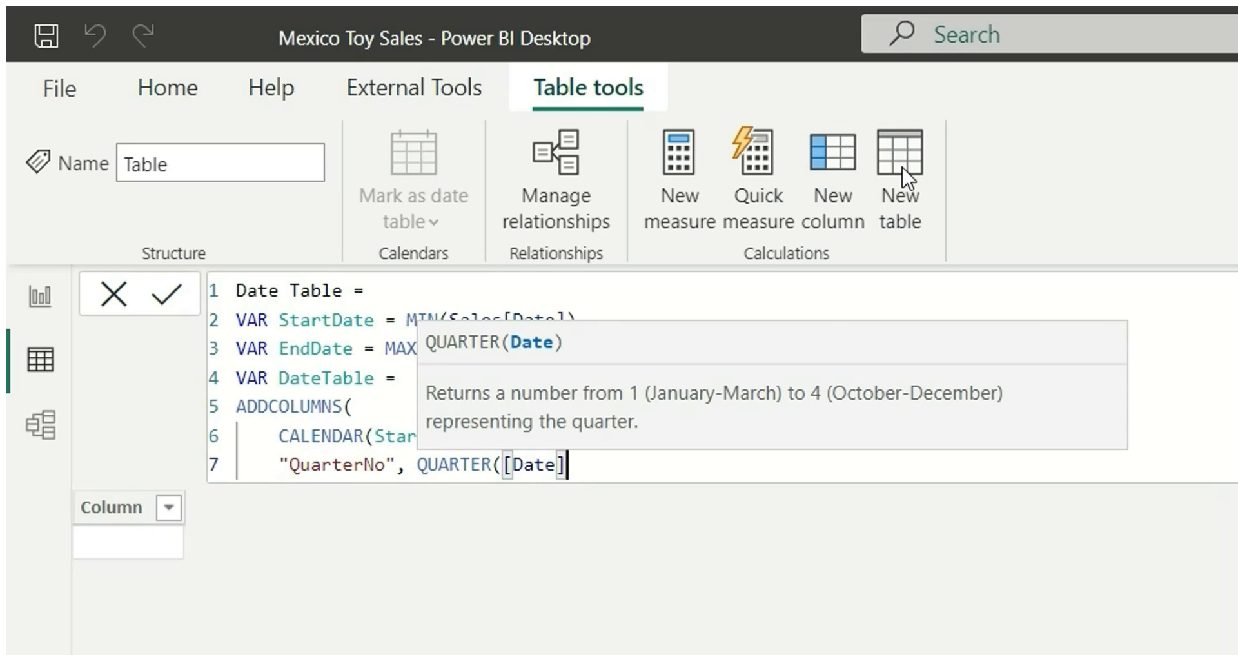
pyautogui.write('),')
pyautogui.hotkey('shift', 'Return')
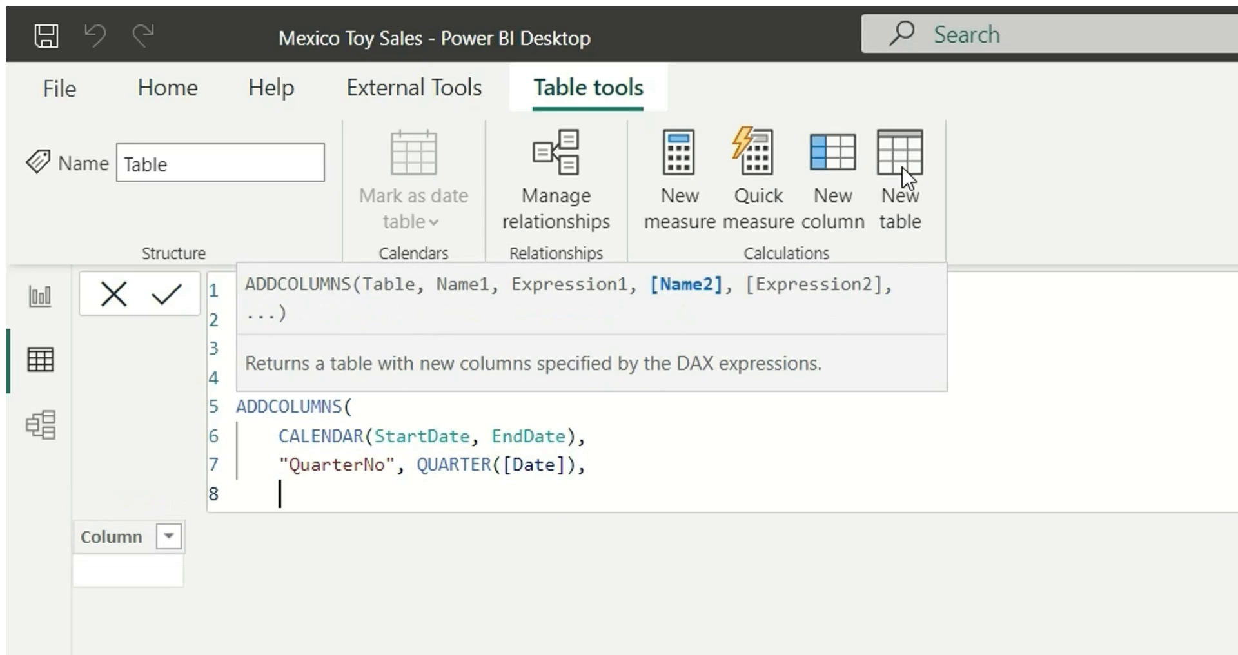
# - Name the second added column Quartername and begin its expression with the FORMAT function
pyautogui.write('"Quartername')
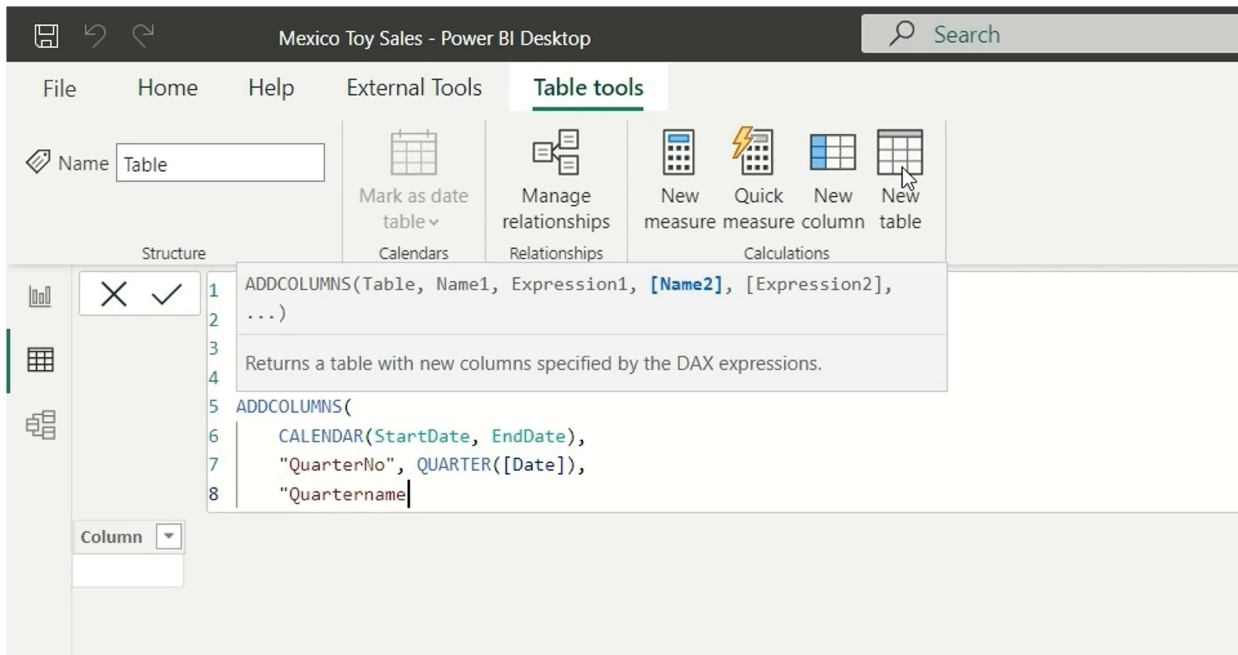
pyautogui.write('" Form')
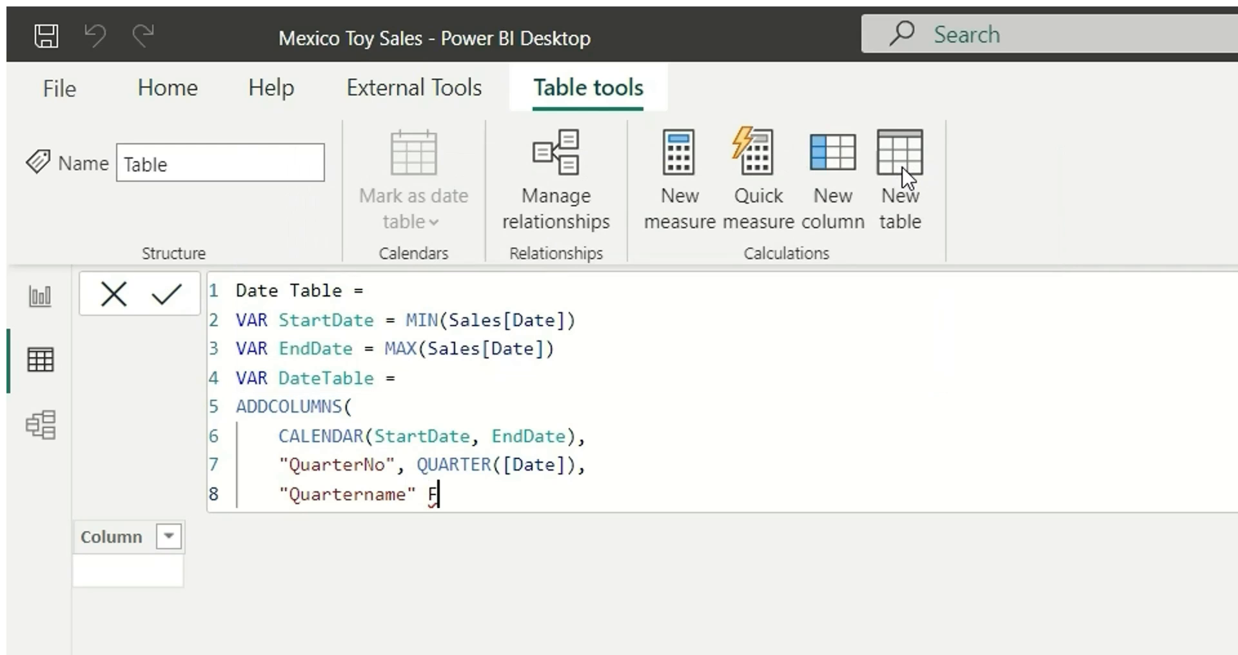
pyautogui.press('BackSpace')
pyautogui.press('BackSpace')
pyautogui.press('BackSpace')
pyautogui.press('BackSpace')
pyautogui.press('BackSpace')
pyautogui.write(', Form')
pyautogui.press('Tab')
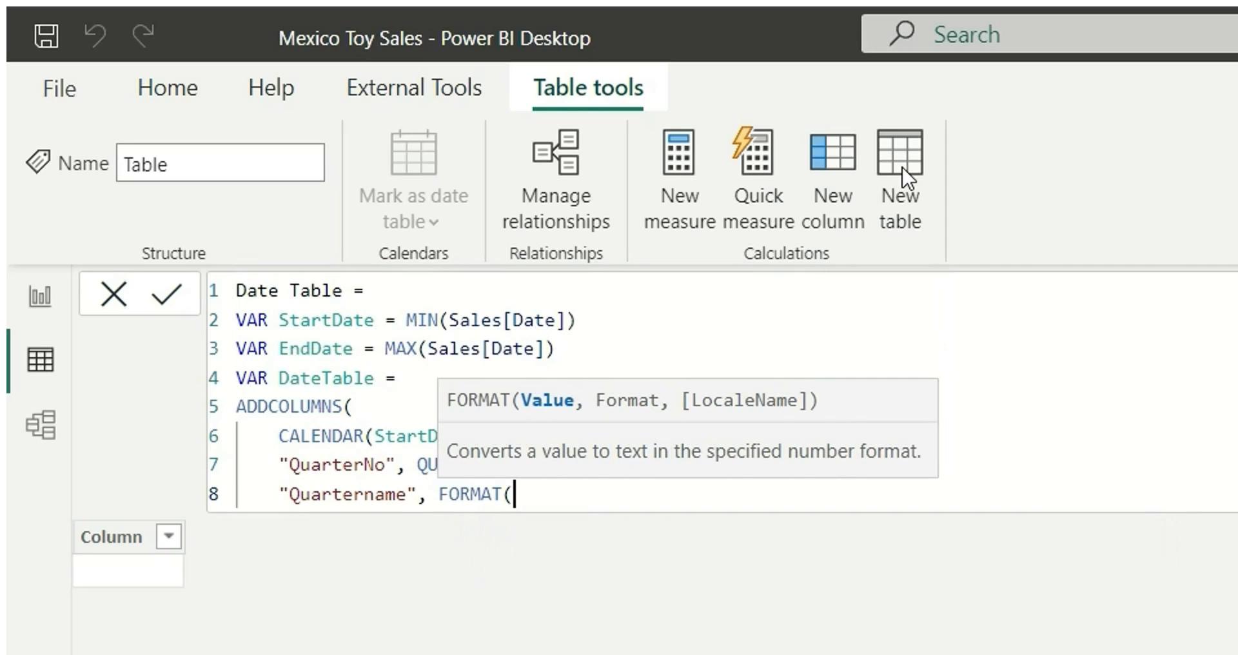
# - Complete the Quartername expression with [Date] as the value and "\QQ" as the format string
pyautogui.write('date')
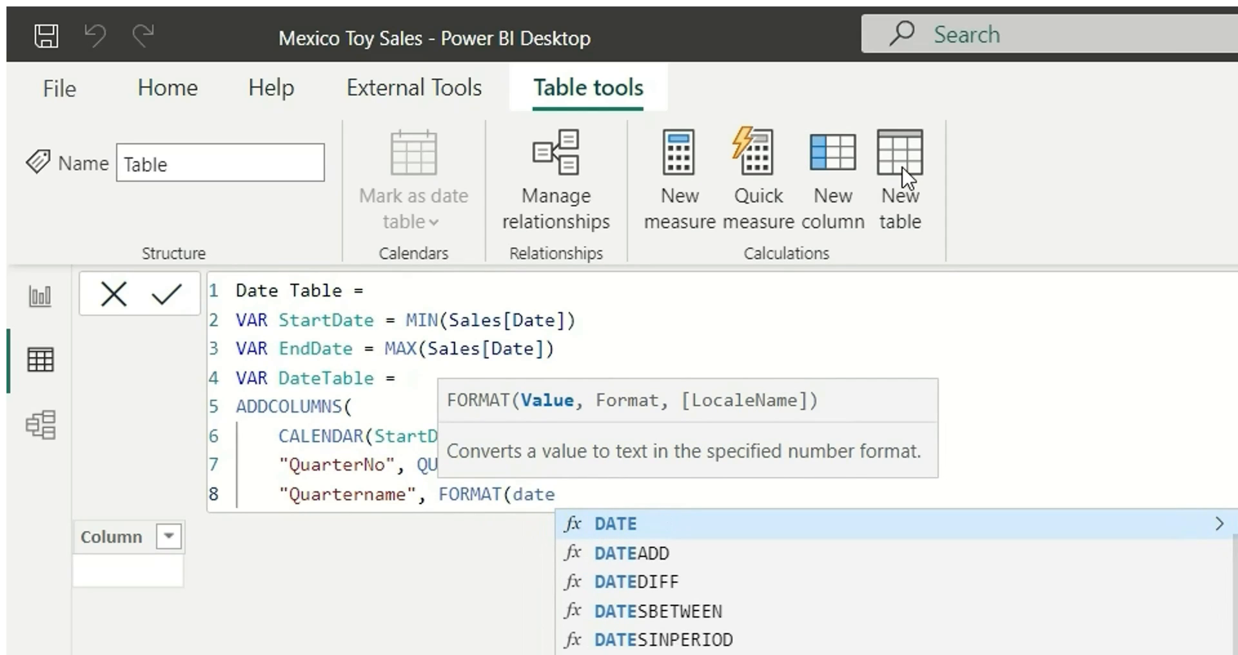
pyautogui.press('Up')
pyautogui.press('Tab')
pyautogui.write(', ')
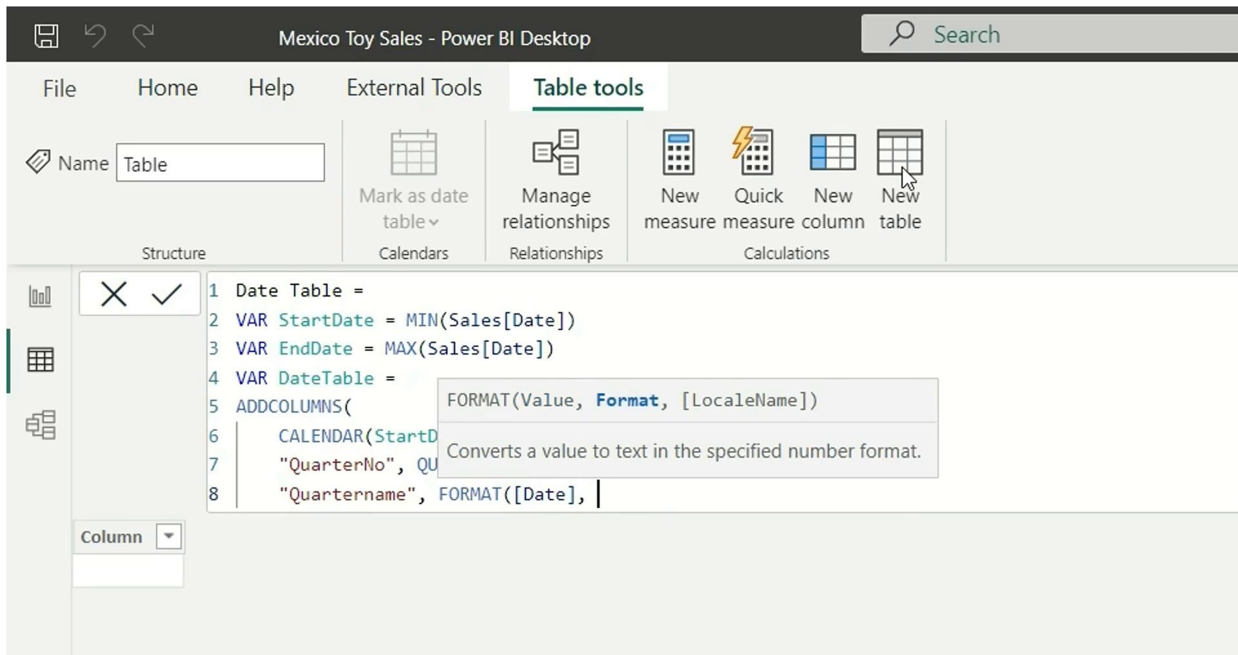
pyautogui.write('"\\QQ")')
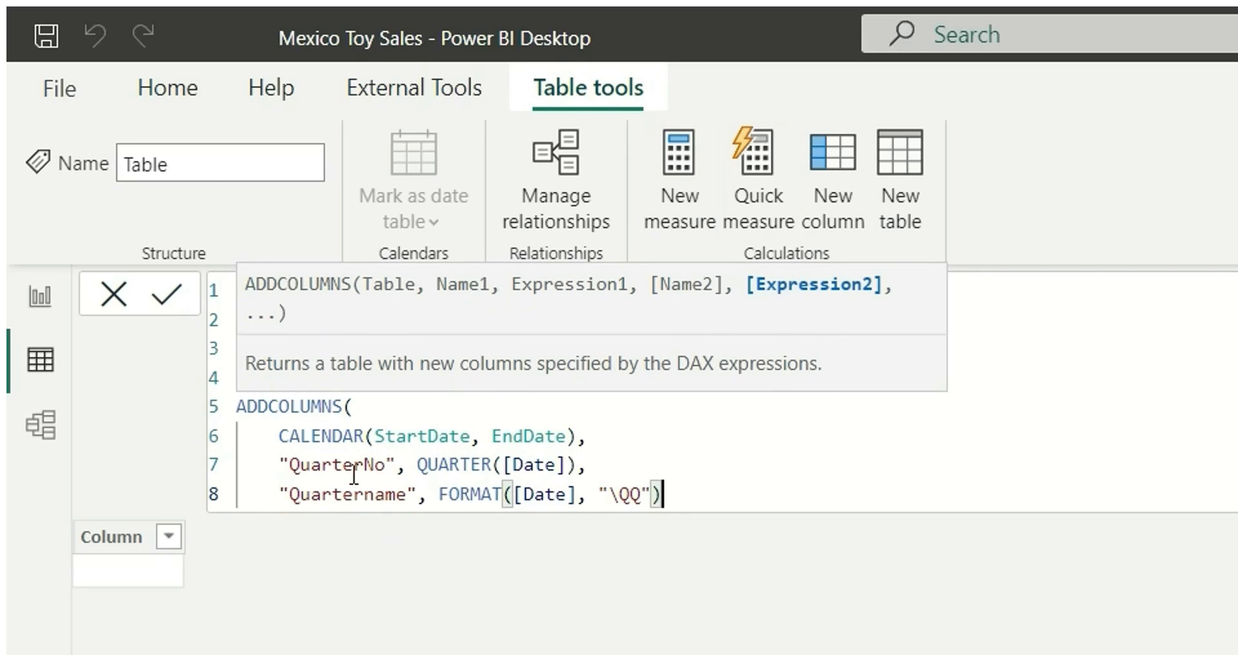
pyautogui.moveTo(289, 462)
pyautogui.mouseDown()
pyautogui.moveTo(395, 465)
pyautogui.moveTo(566, 436)
pyautogui.mouseUp()
pyautogui.click(680, 491)
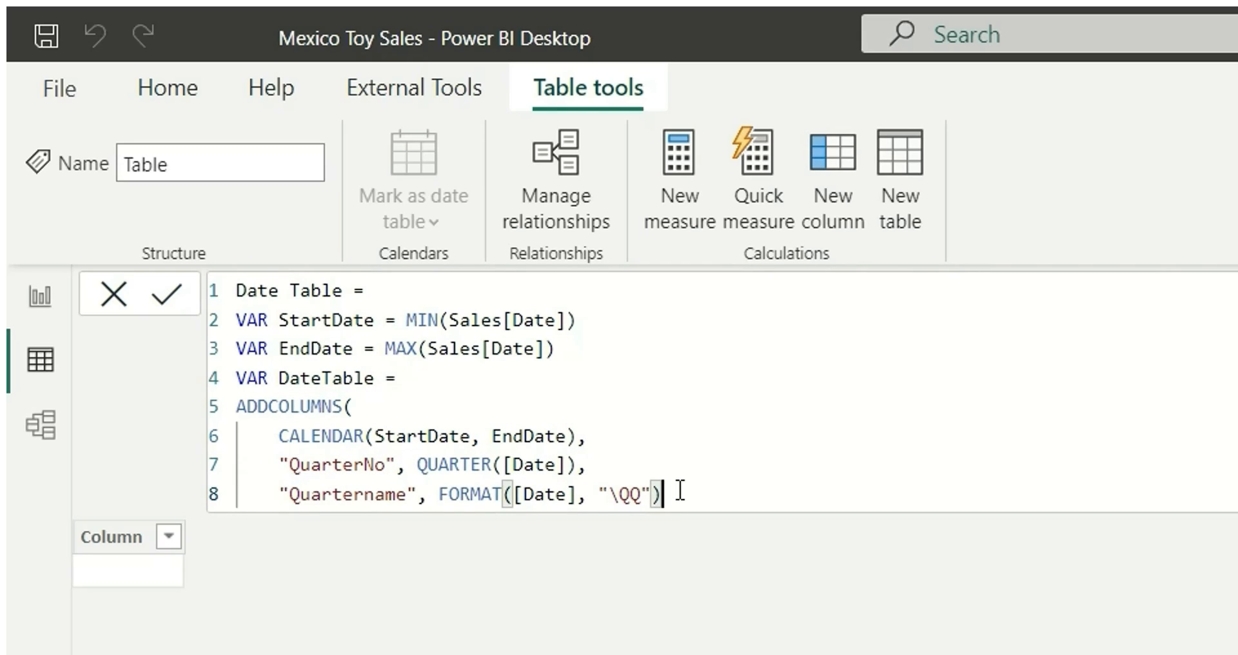
# - Add a MonthNo column on the following line, defined as MONTH([Date])
pyautogui.write(',')
pyautogui.press('Return')
pyautogui.write('"Mon')
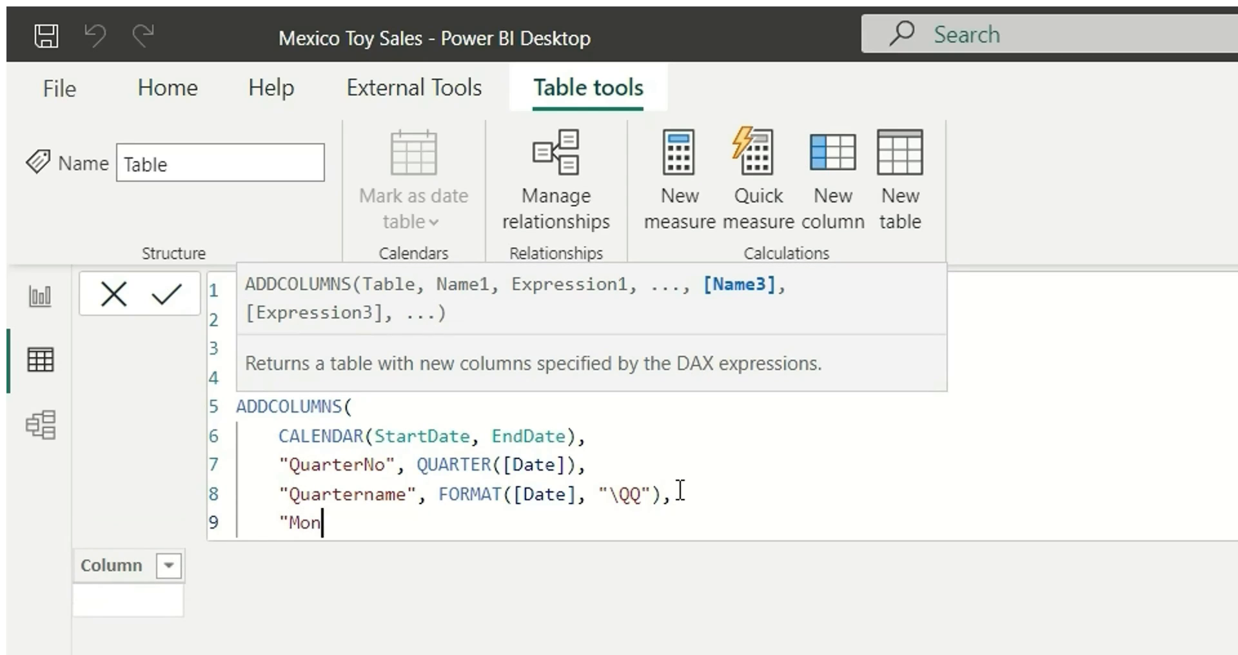
pyautogui.write('thNo')
pyautogui.write('", Month')
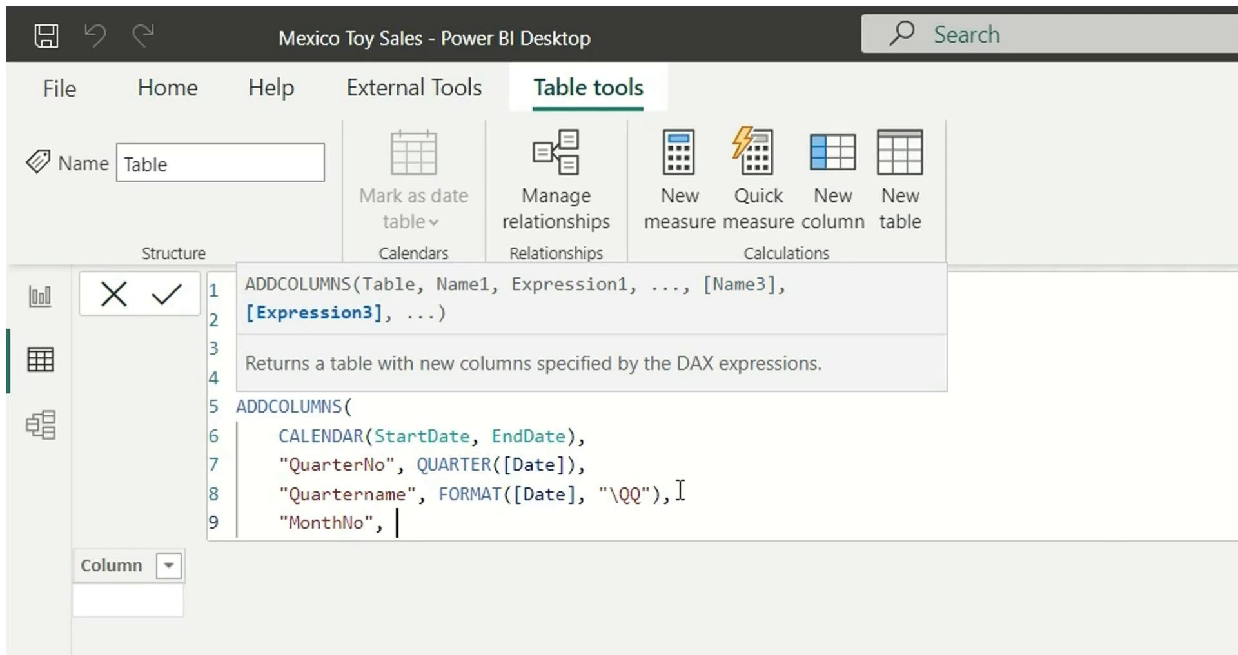
pyautogui.press('Tab')
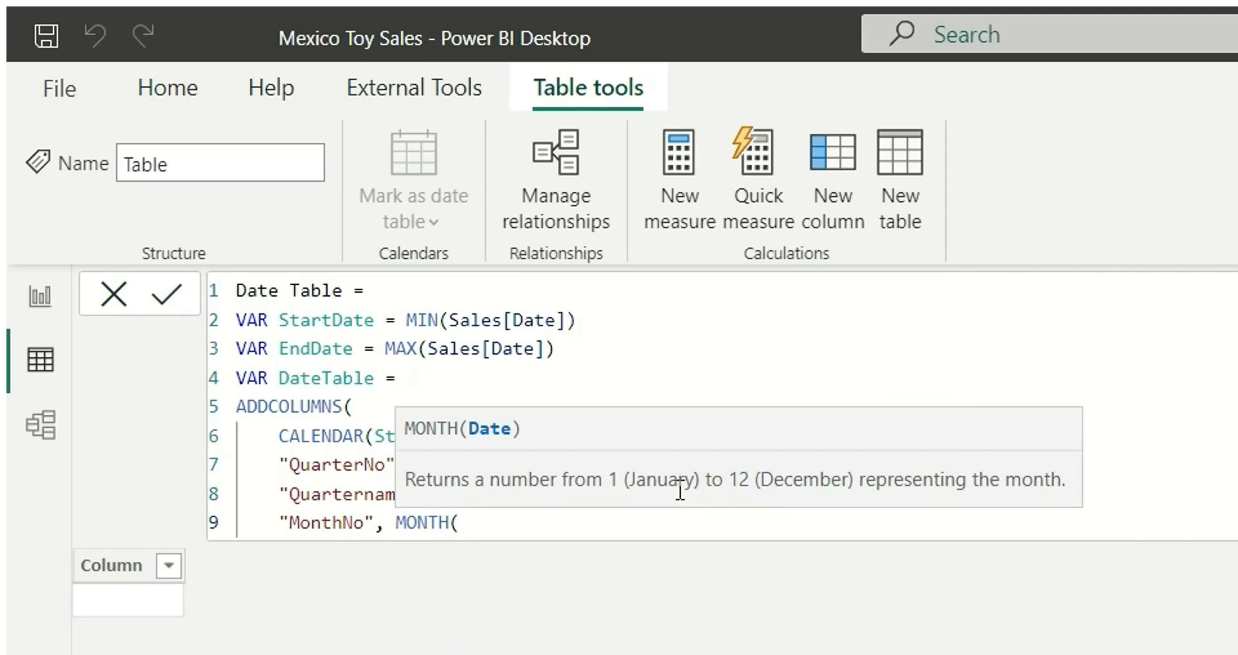
pyautogui.write('date')
pyautogui.press('Tab')
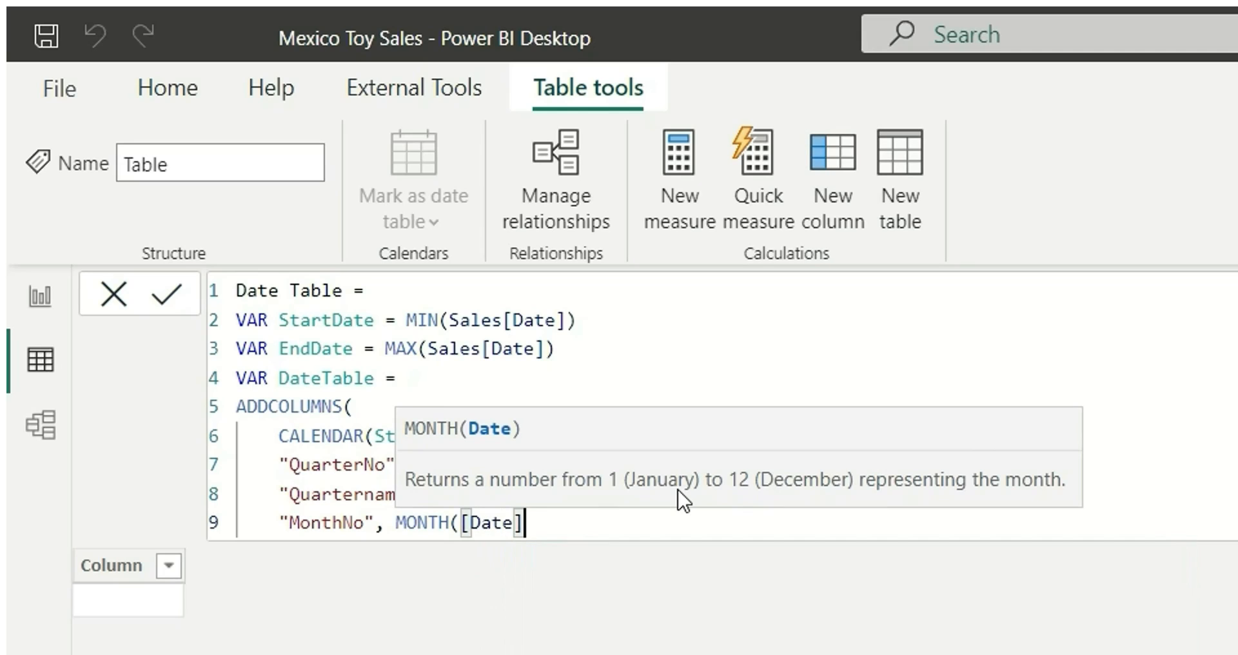
pyautogui.write('),')
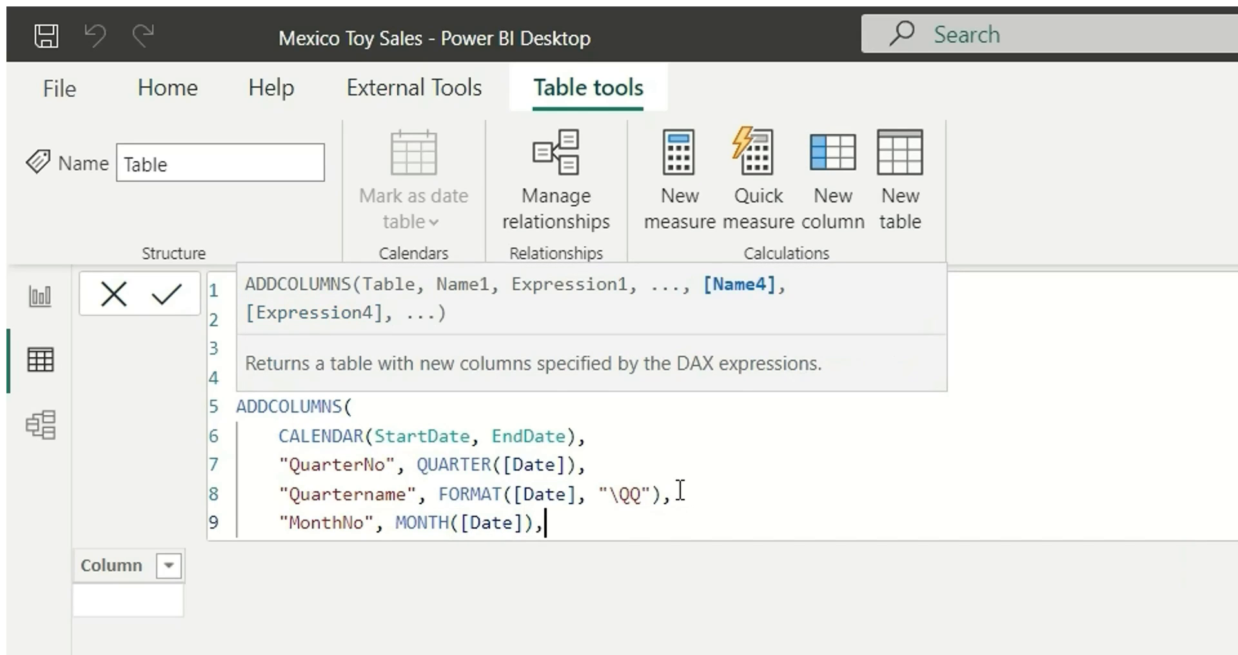
# - Name the fourth added column MonthName on line 10 and begin its expression with the FORMAT function
pyautogui.press('Return')
pyautogui.write('"Mo')
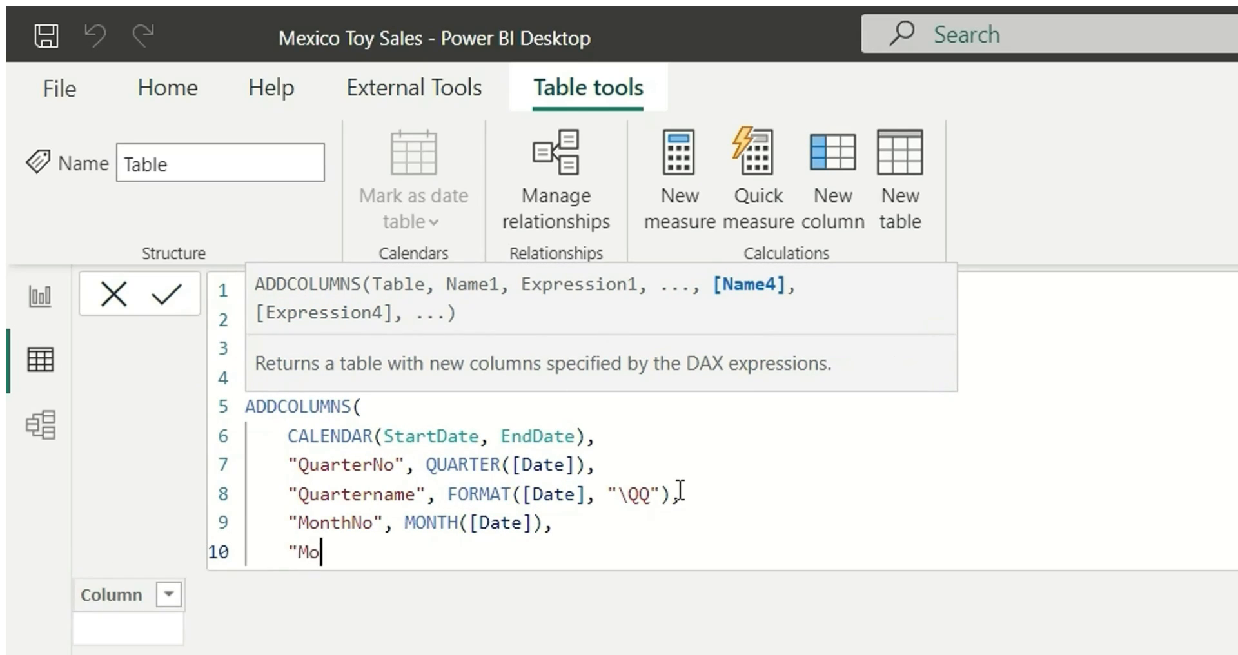
pyautogui.write('nthName", Form')
pyautogui.press('Tab')
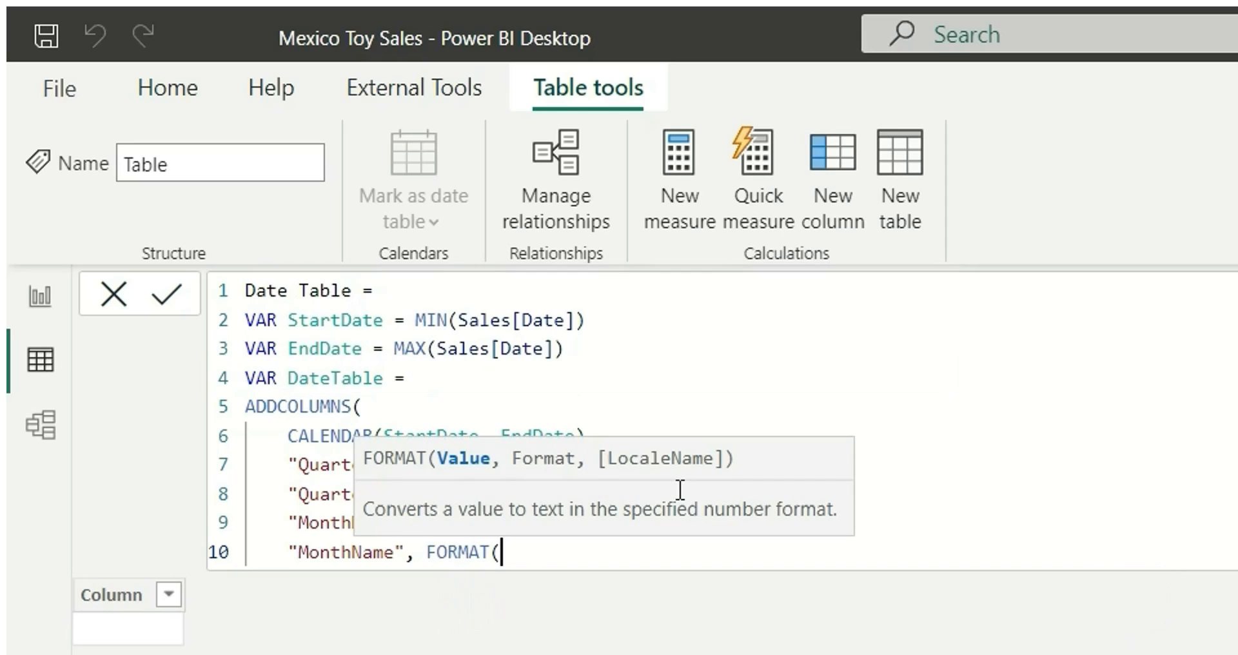
# - Complete the MonthName expression with the [Date] column as the value and "MMM" as the format string
pyautogui.write('date')
pyautogui.press('Tab')
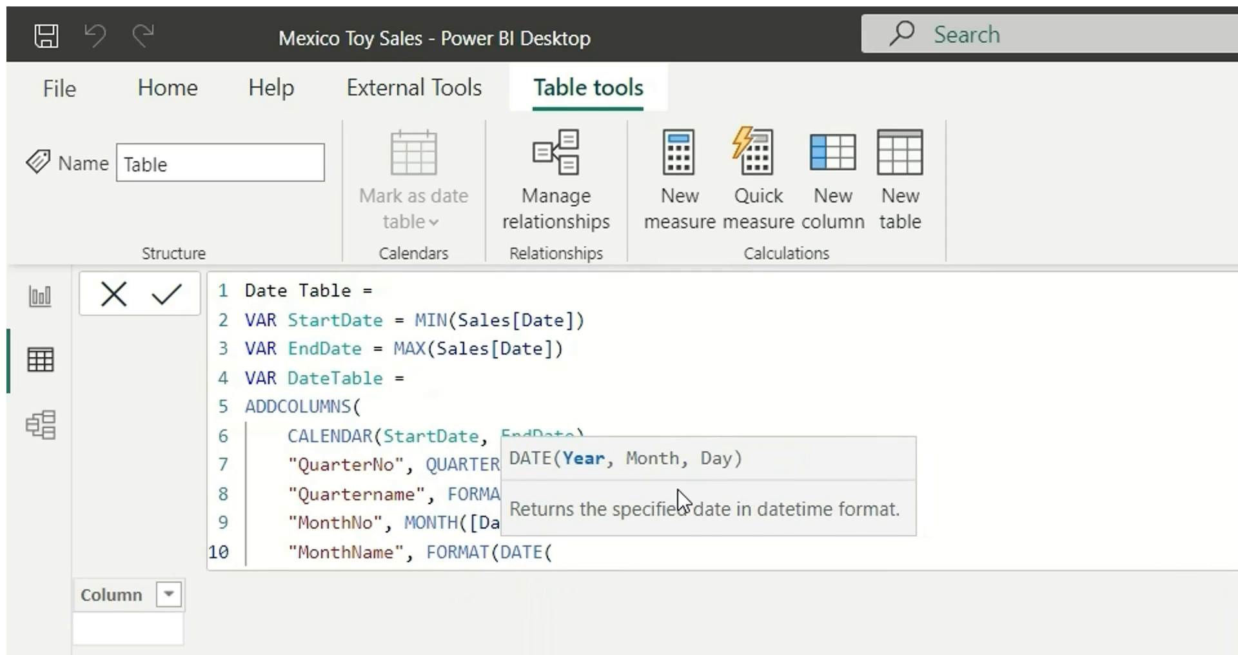
pyautogui.press('BackSpace')
pyautogui.press('BackSpace')
pyautogui.press('BackSpace')
pyautogui.press('BackSpace')
pyautogui.write('ate')
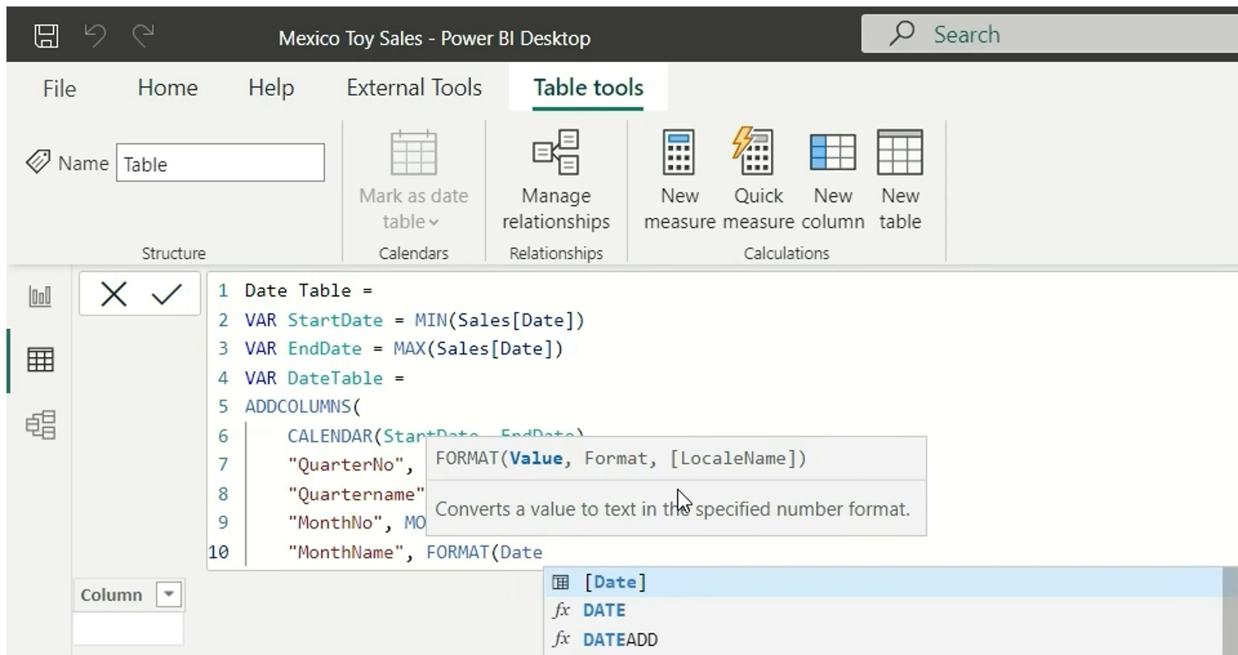
pyautogui.press('Tab')
pyautogui.write(', ')
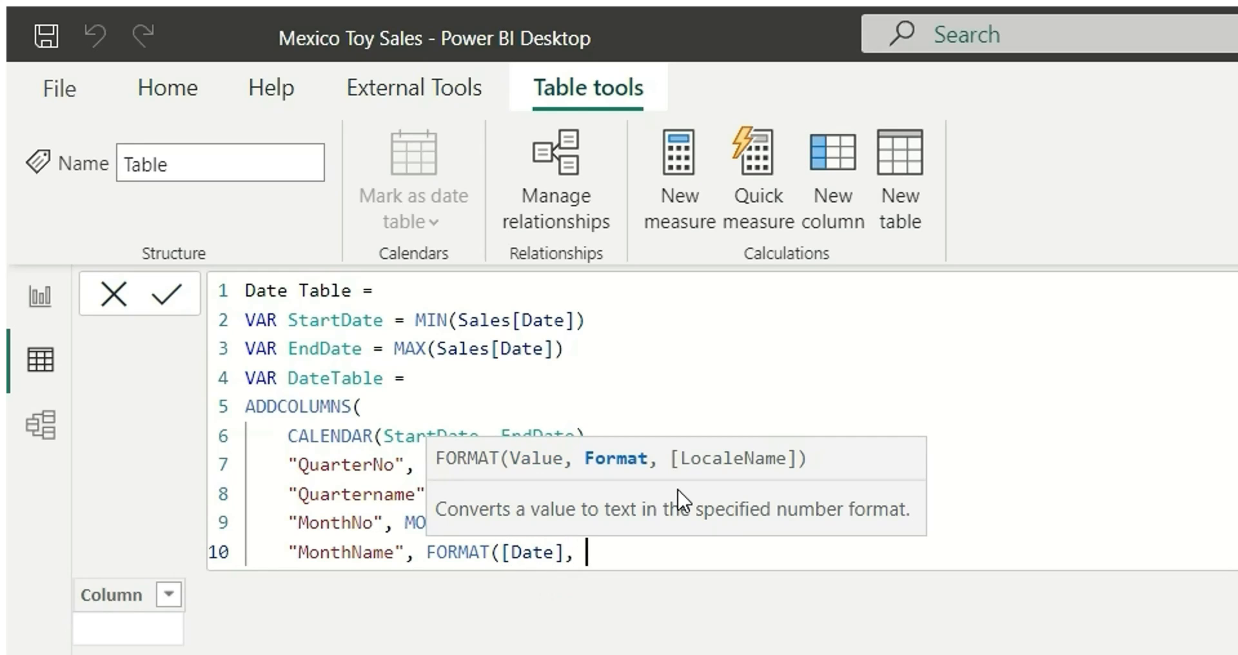
pyautogui.write('"MMM")')
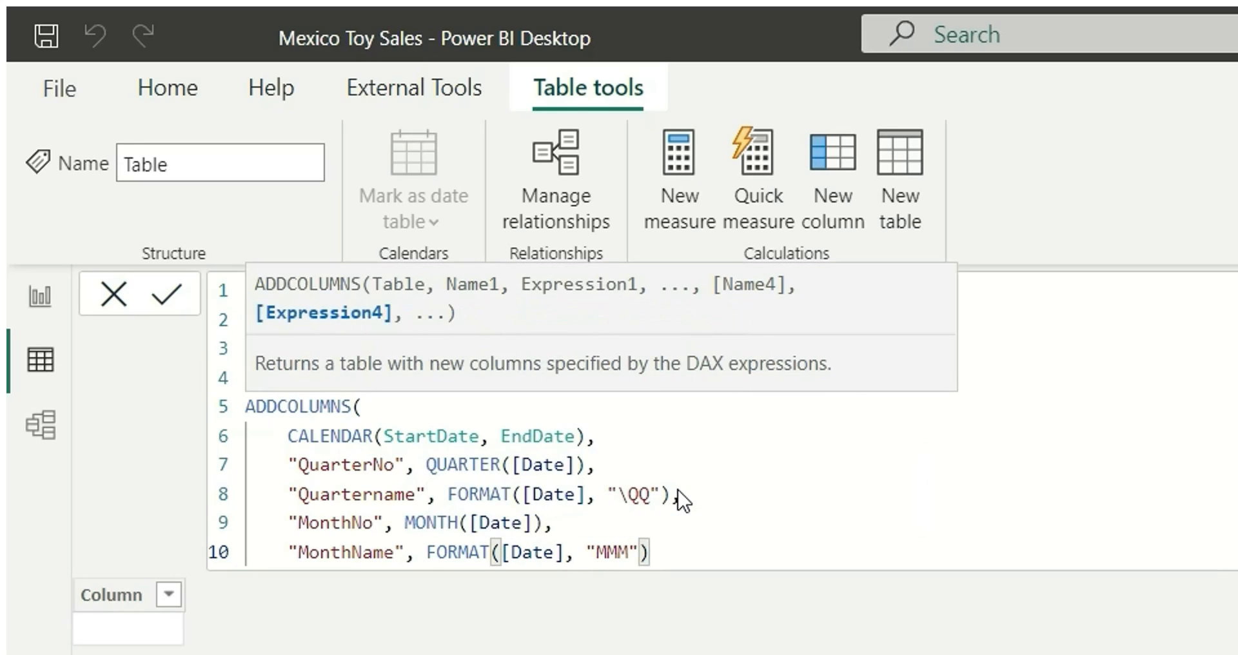
# - Close the ADDCOLUMNS function, add a RETURN statement that outputs DateTable, and commit the Date Table formula
pyautogui.press('Return')
pyautogui.write(')')
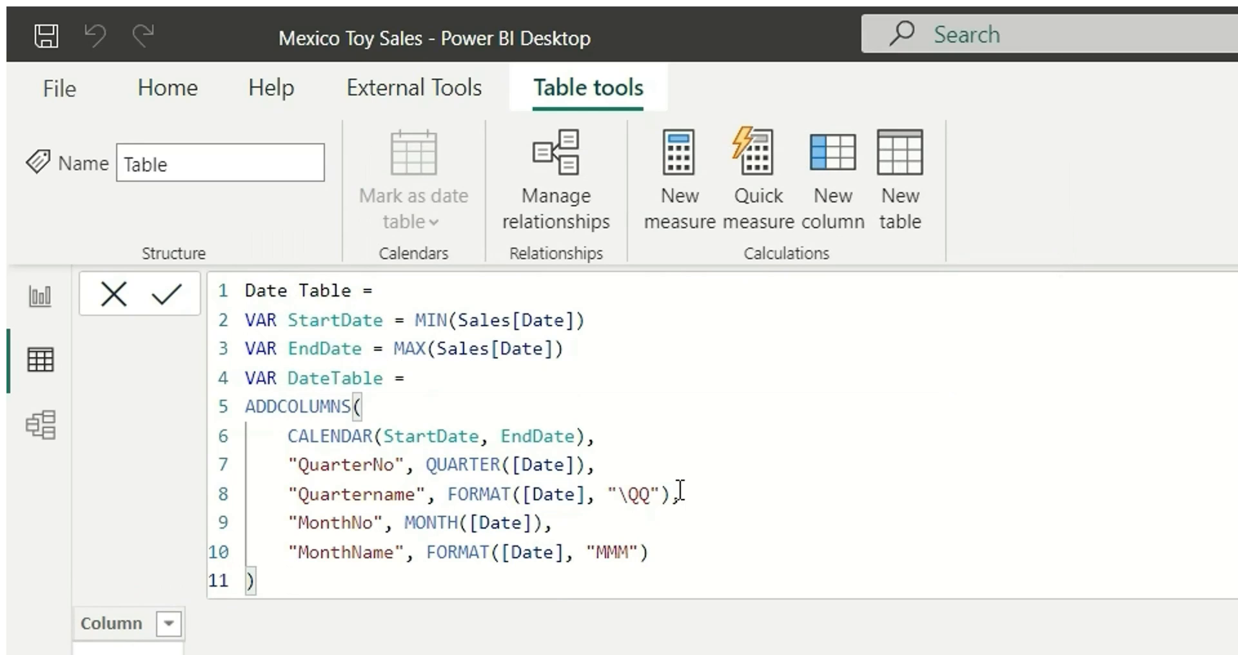
pyautogui.press('Return')
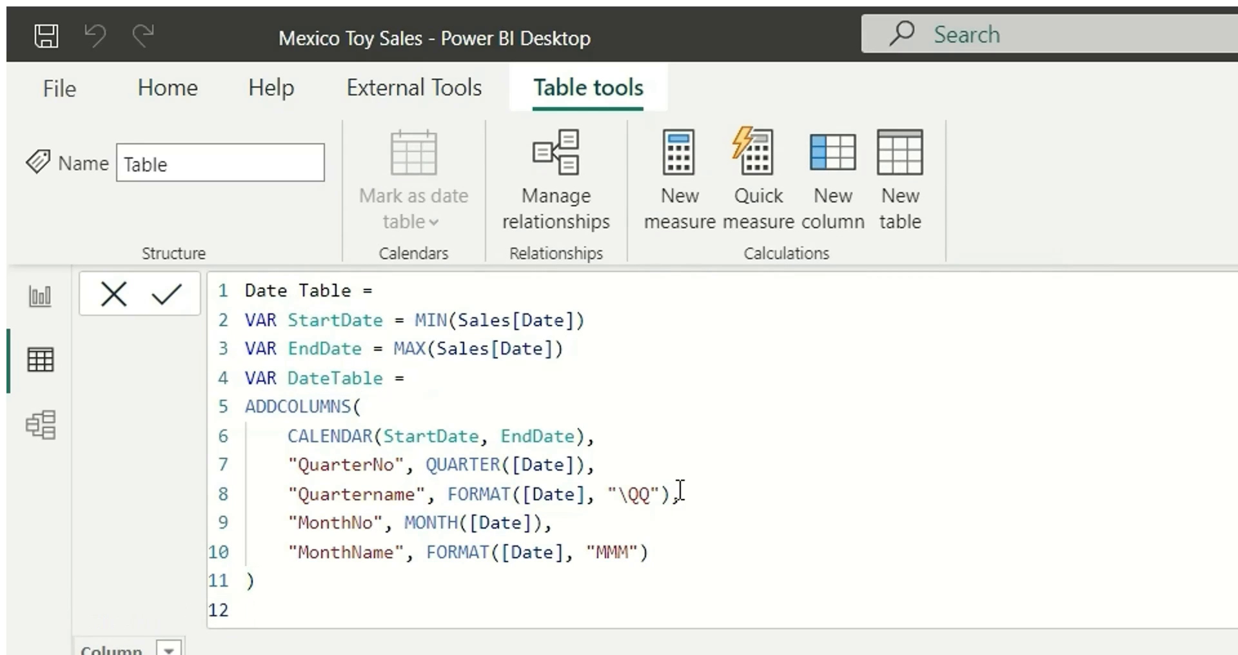
pyautogui.write('RETUR')
pyautogui.press('BackSpace')
pyautogui.write('RN')
pyautogui.press('Return')
pyautogui.write('Date')
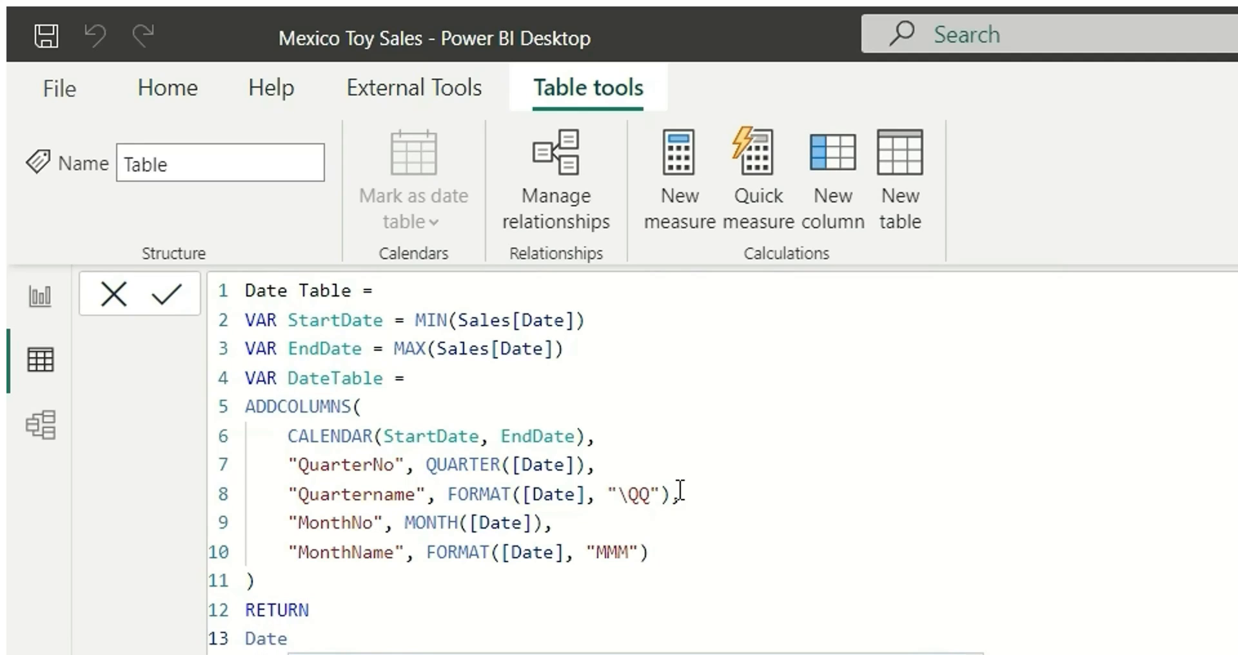
pyautogui.write('Table')
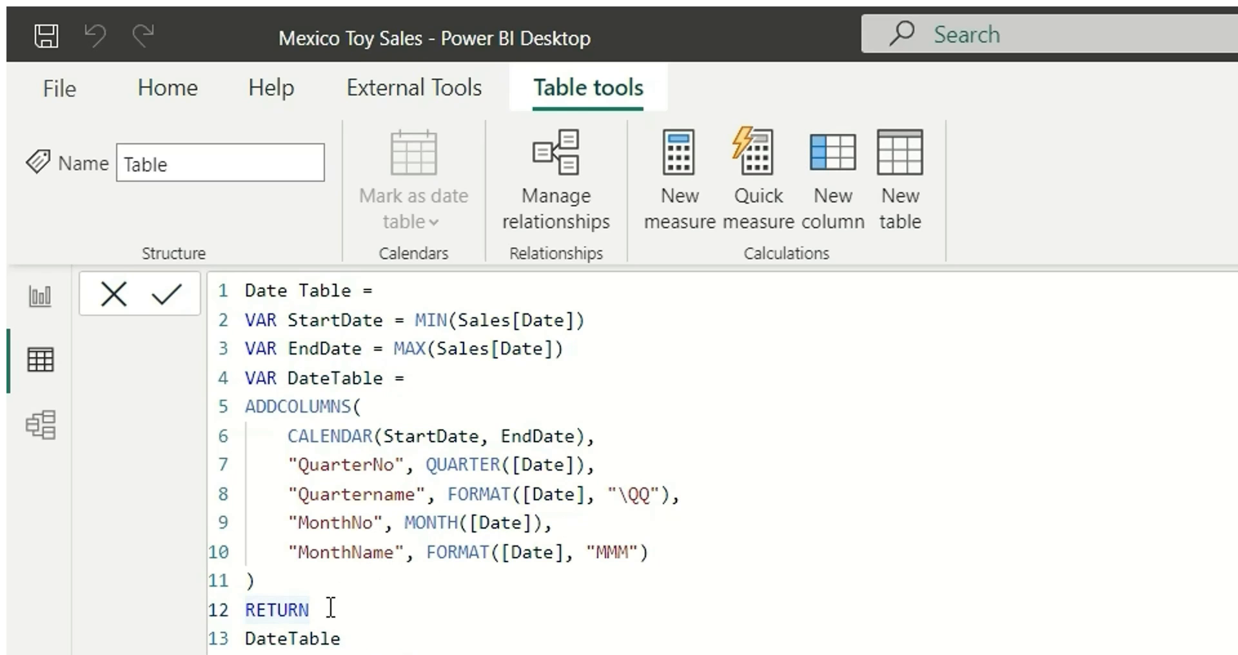
pyautogui.press('Return')
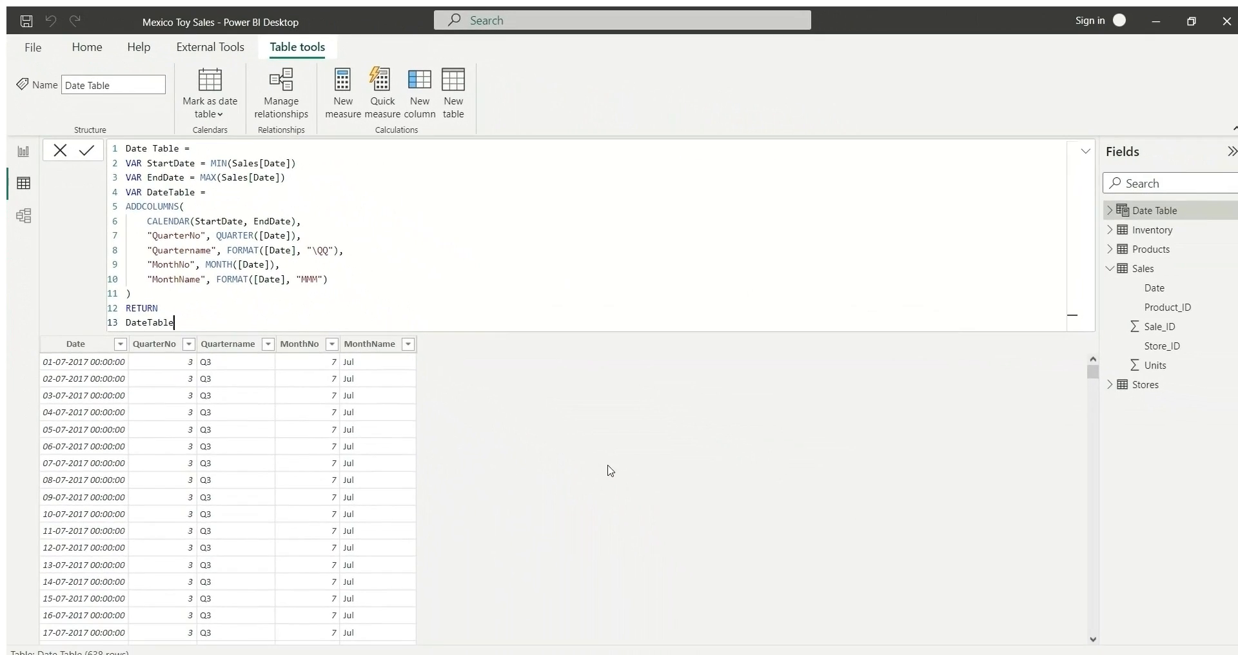
# - Expand the Date Table's fields and sort its Quartername column by QuarterNo
pyautogui.click(1110, 211)
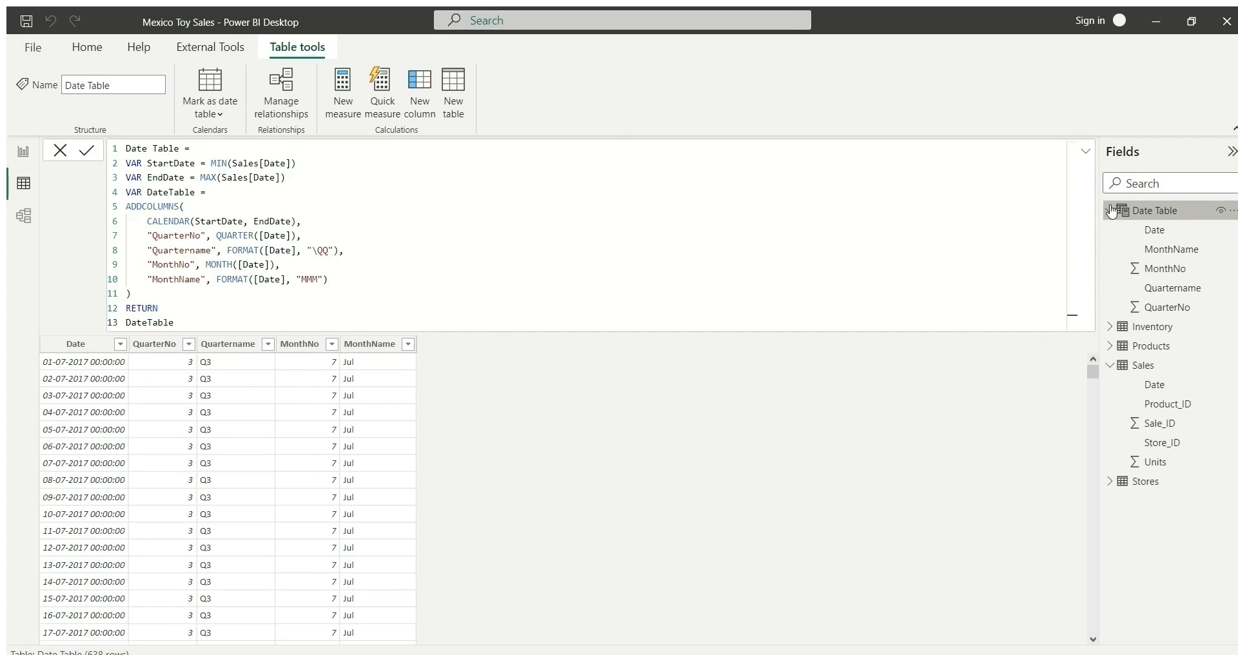
pyautogui.click(1173, 287)
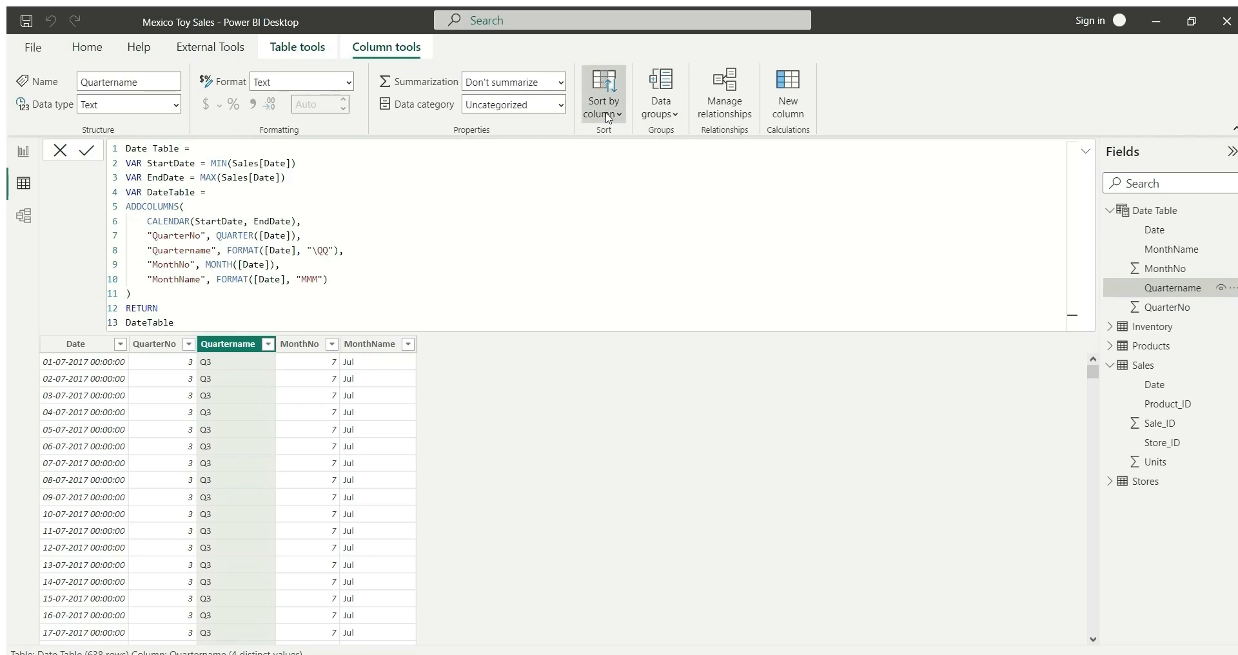
pyautogui.click(609, 116)
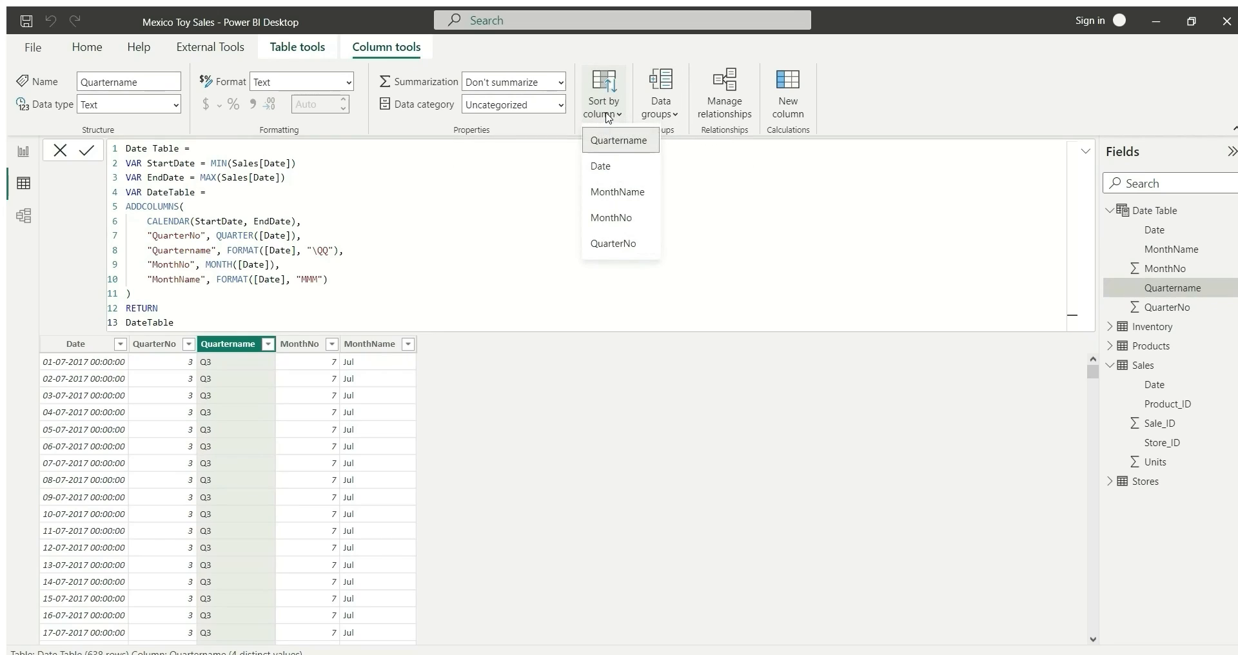
pyautogui.click(619, 244)
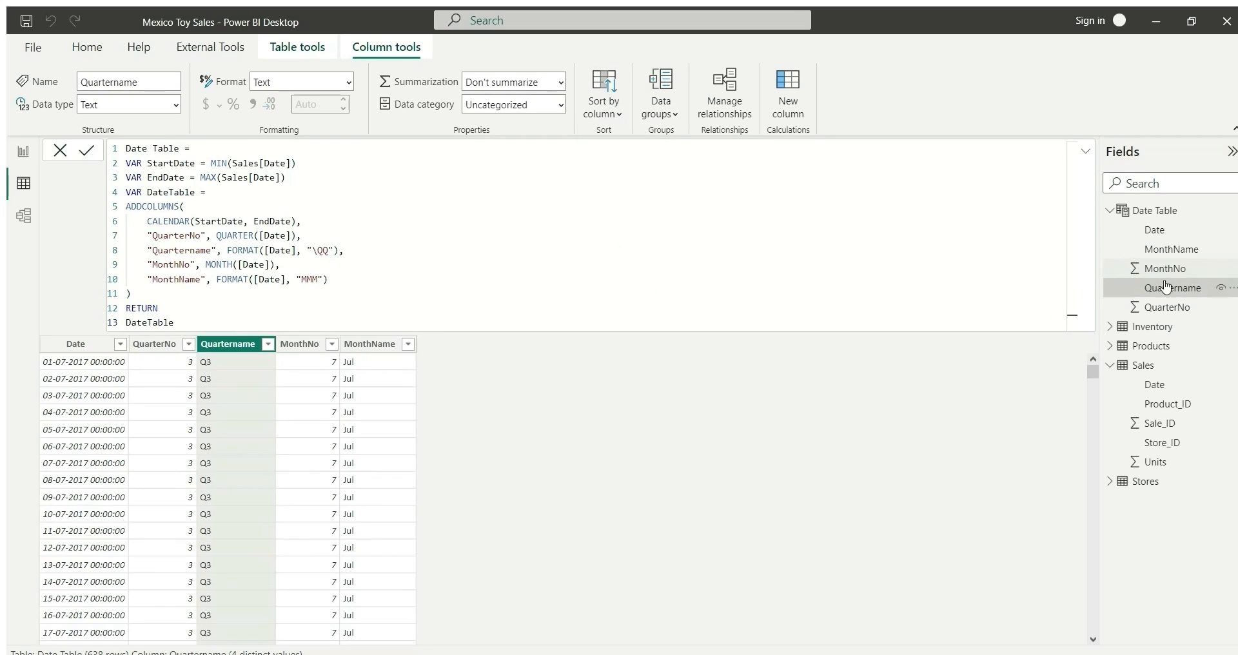
# - Sort the Date Table's MonthName column by MonthNo
pyautogui.click(1158, 255)
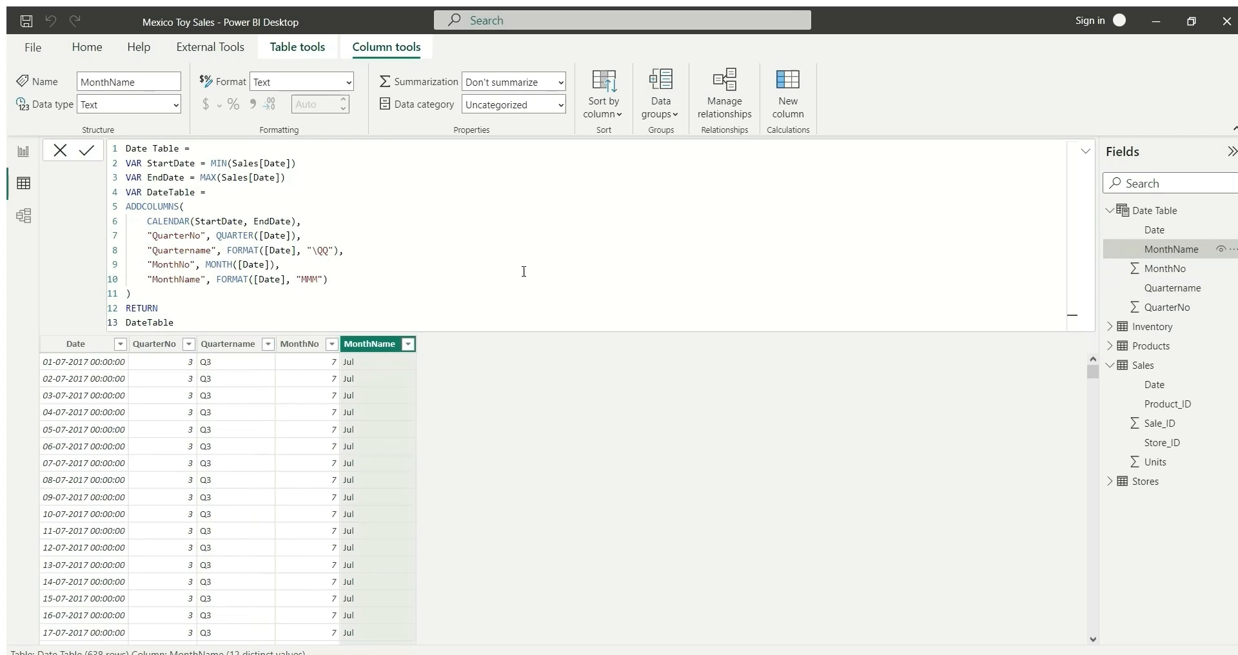
pyautogui.click(612, 111)
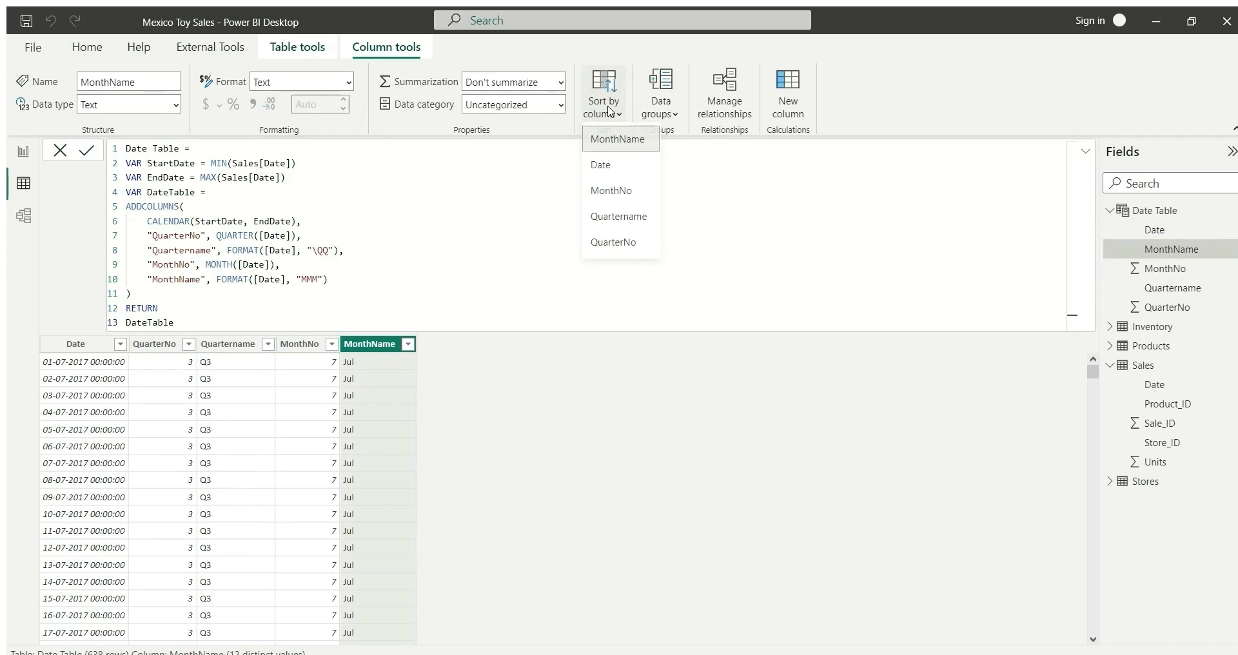
pyautogui.click(619, 197)
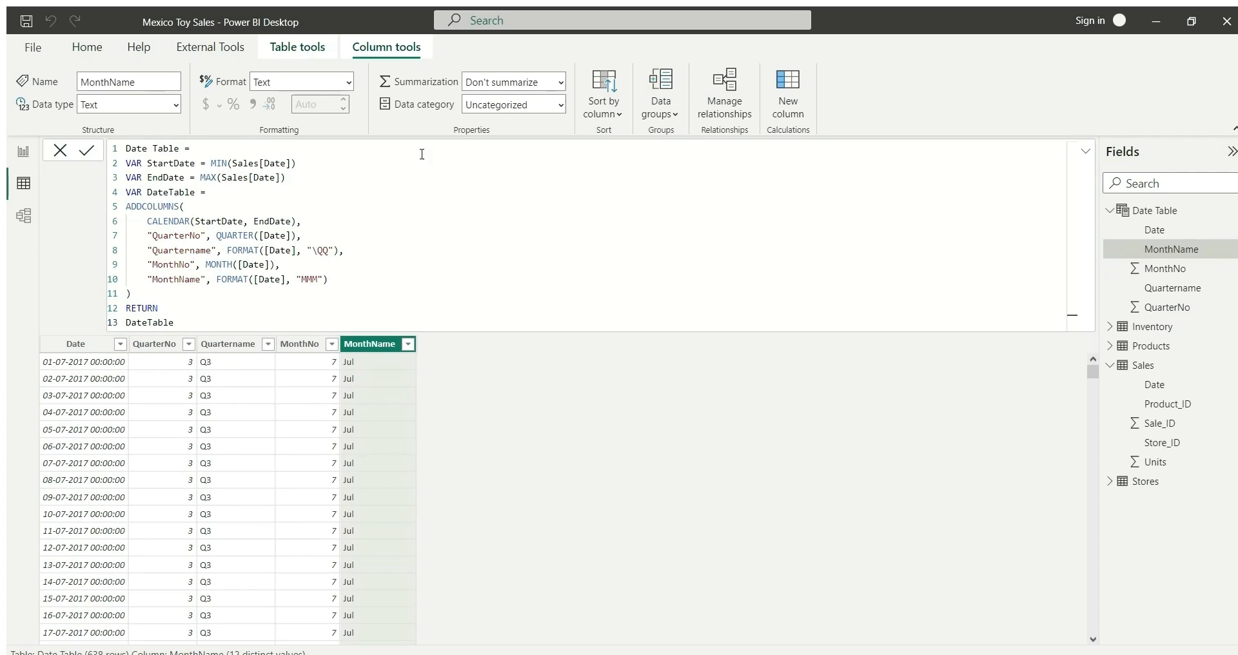
# - Mark the Date Table as a date table, using its Date column as the date column
pyautogui.click(298, 51)
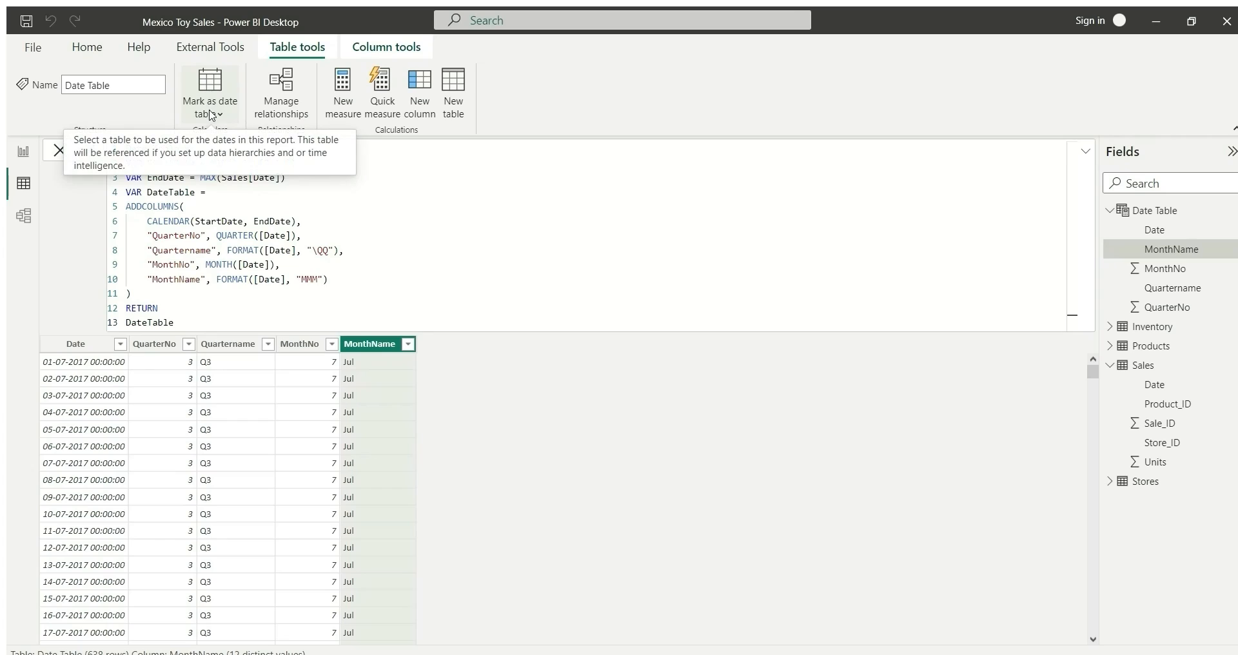
pyautogui.click(211, 114)
pyautogui.click(255, 148)
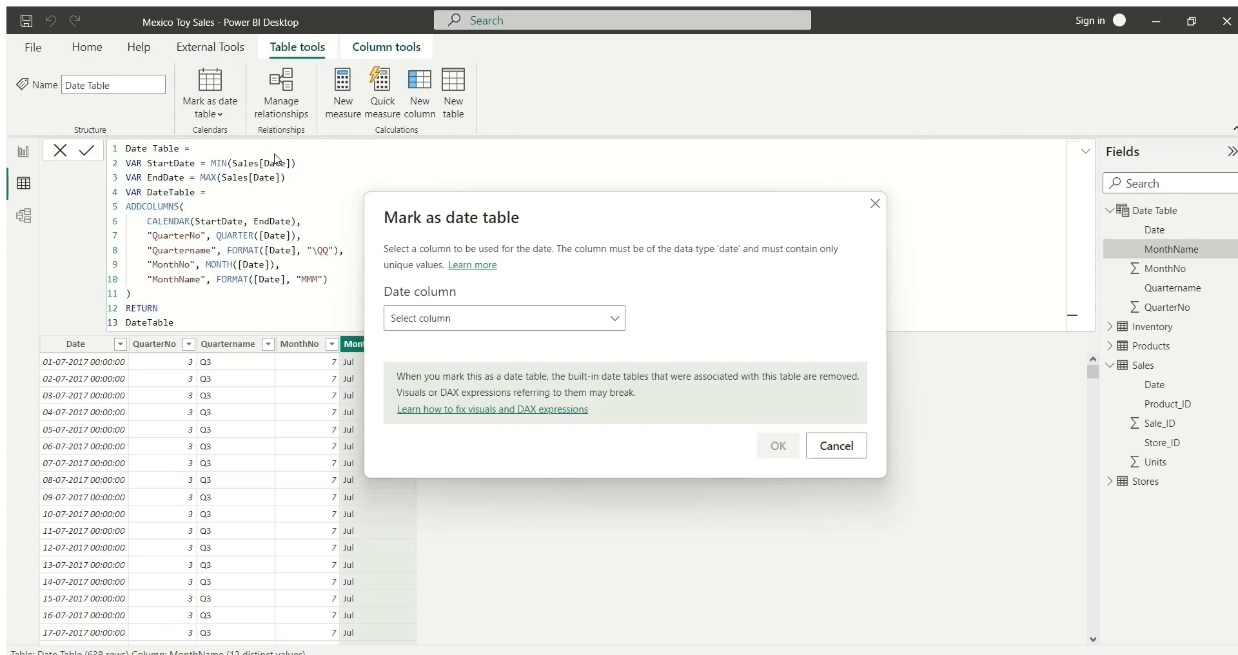
pyautogui.click(471, 318)
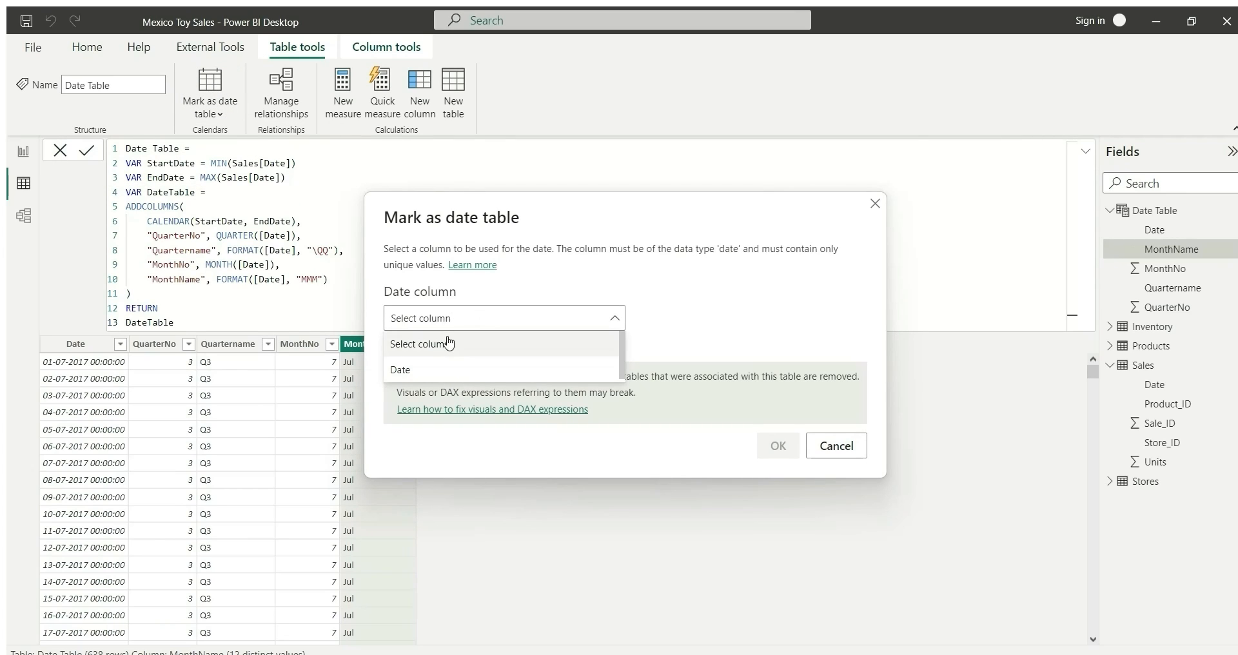
pyautogui.click(415, 367)
pyautogui.click(778, 445)
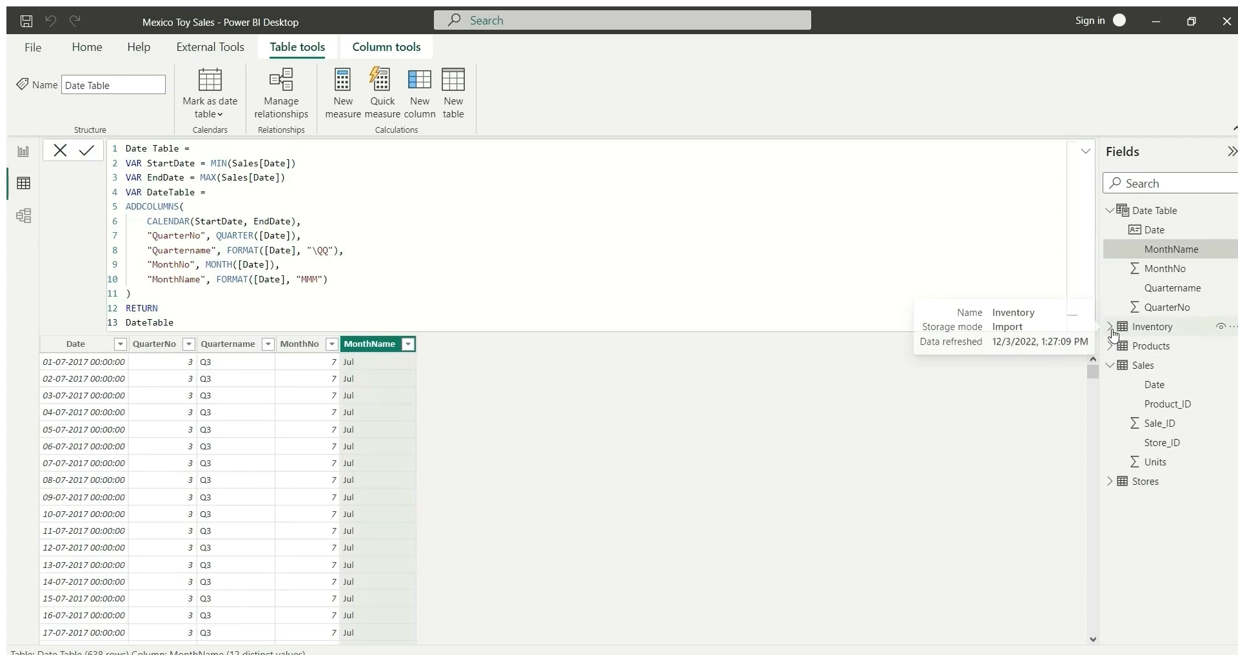
# - Review the Products and Sales tables and start a new calculated column in Products named Profit Per Product
pyautogui.click(1145, 351)
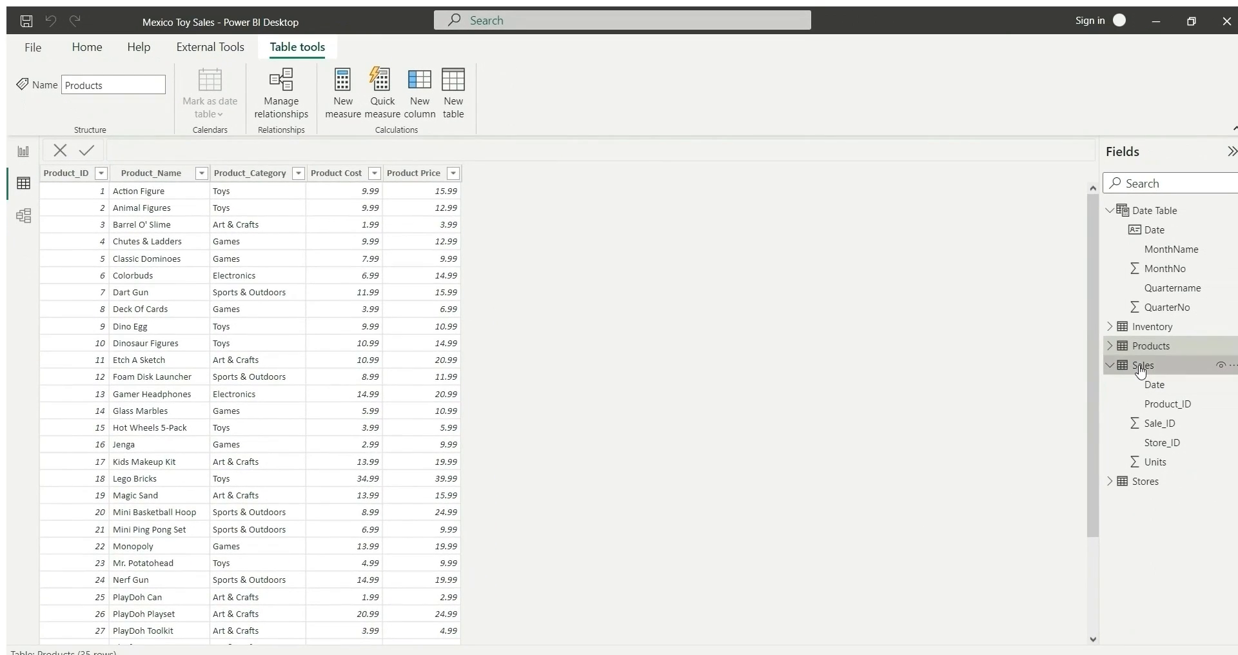
pyautogui.click(1140, 367)
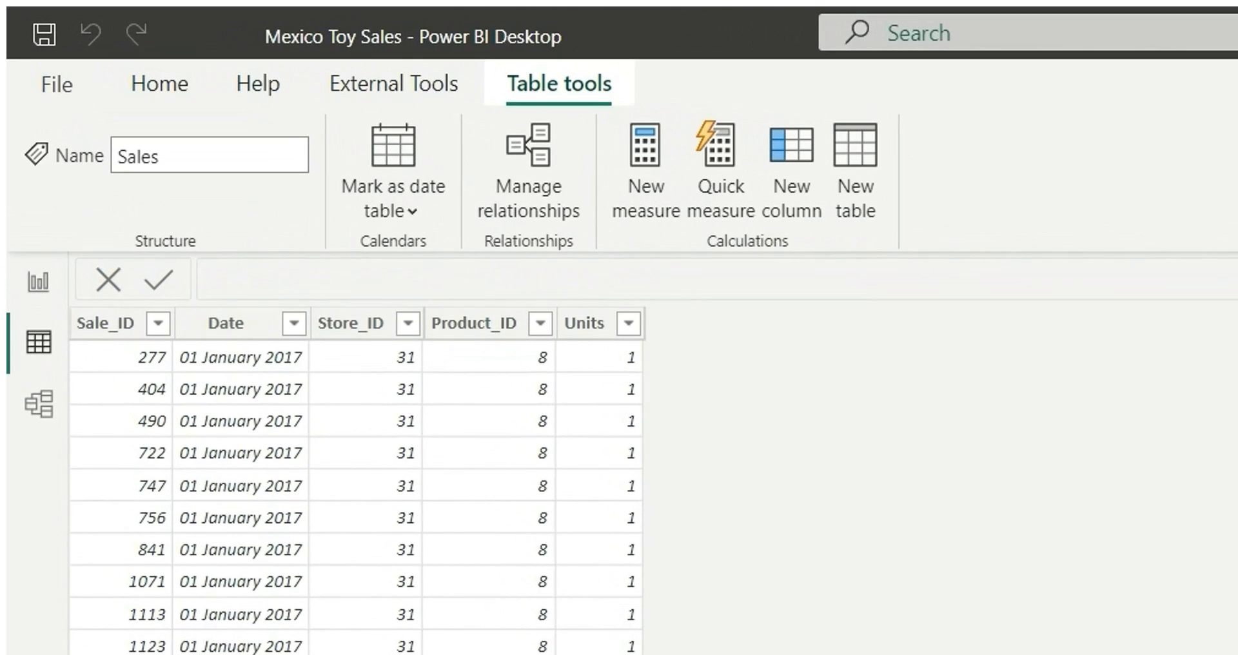
pyautogui.click(599, 326)
pyautogui.click(1141, 348)
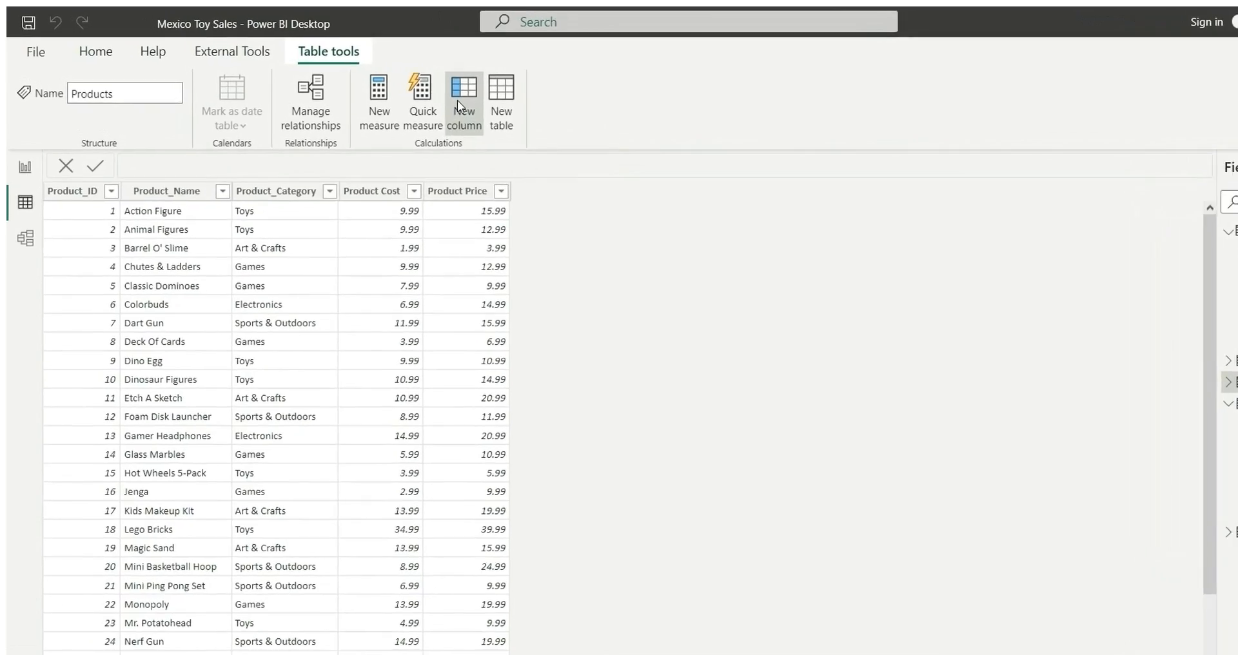
pyautogui.click(458, 102)
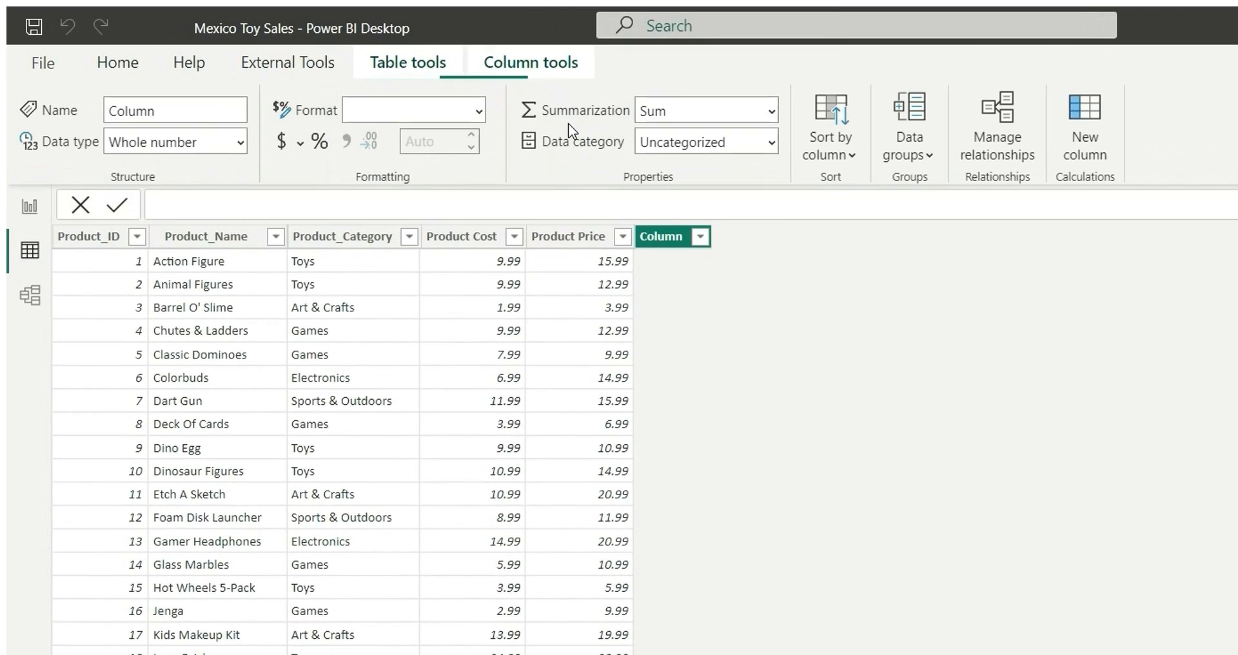
pyautogui.write('Pro')
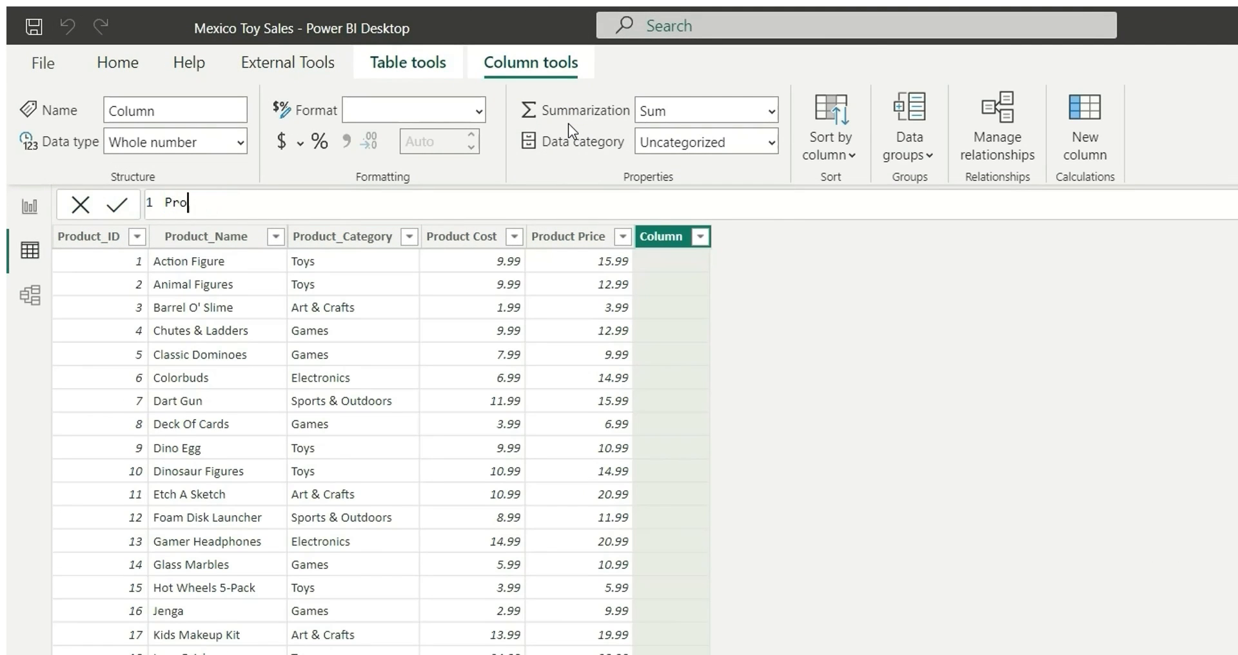
pyautogui.write('fit Per Product ')
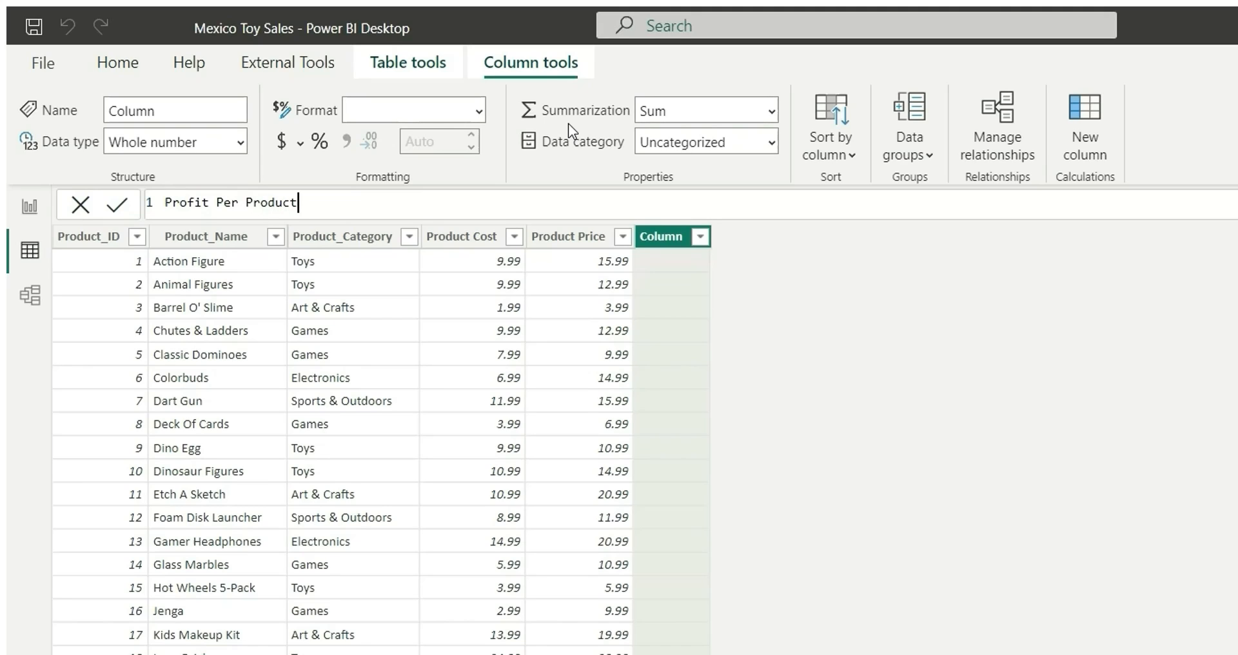
# - Define the Profit Per Product column as Products[Product Price] - Products[Product Cost] and commit the formula
pyautogui.write('= Product')
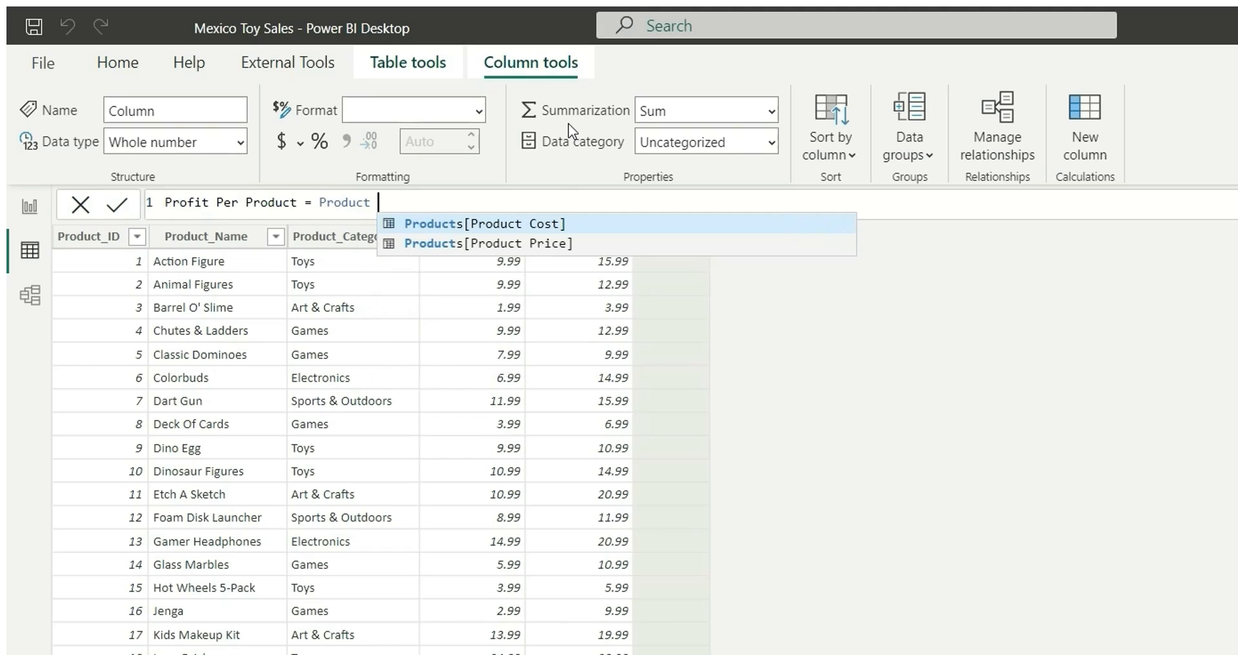
pyautogui.press('Down')
pyautogui.press('Tab')
pyautogui.write('- ')
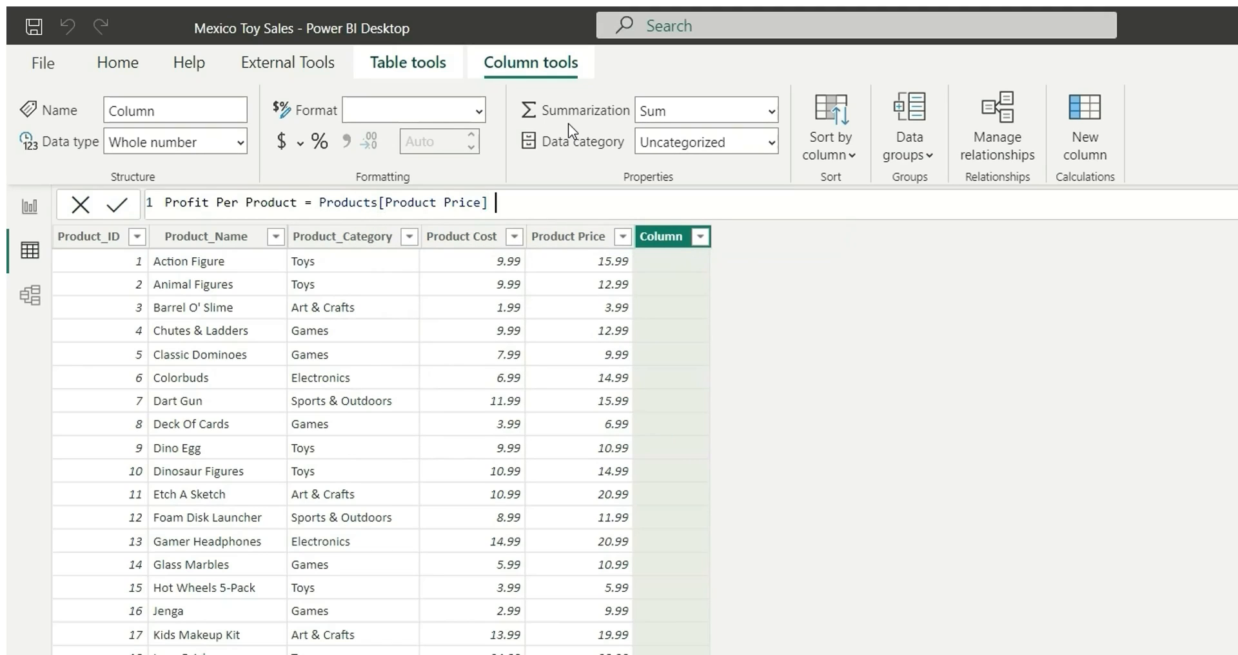
pyautogui.write('product c')
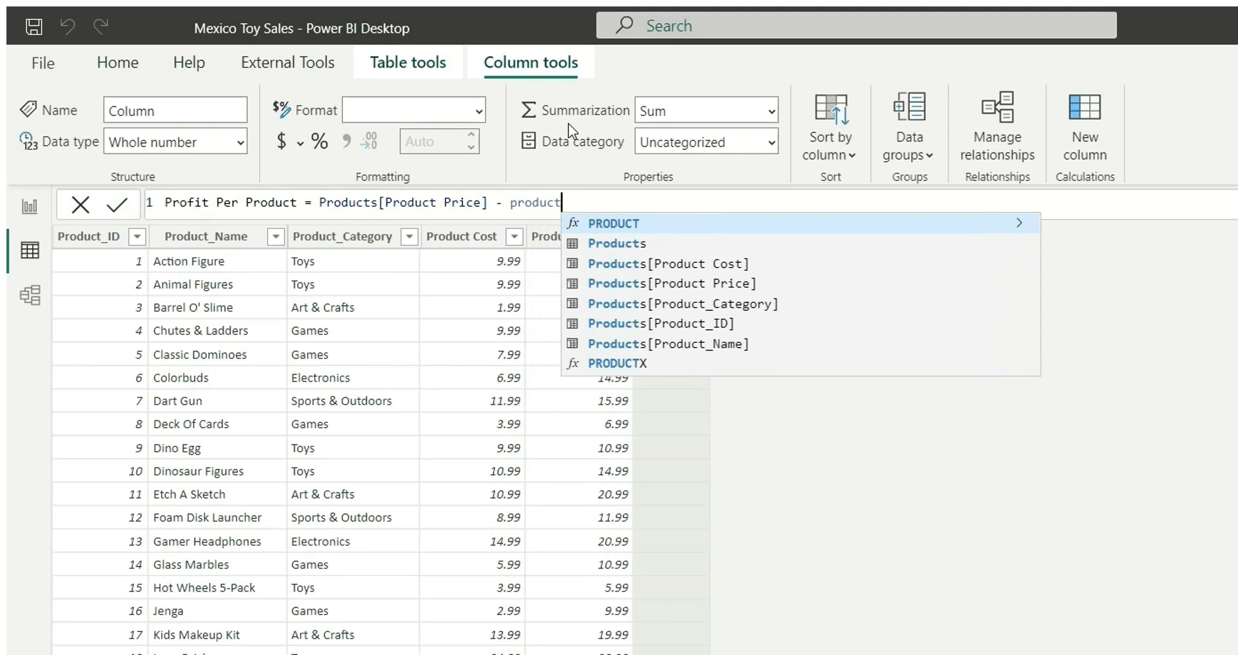
pyautogui.press('Tab')
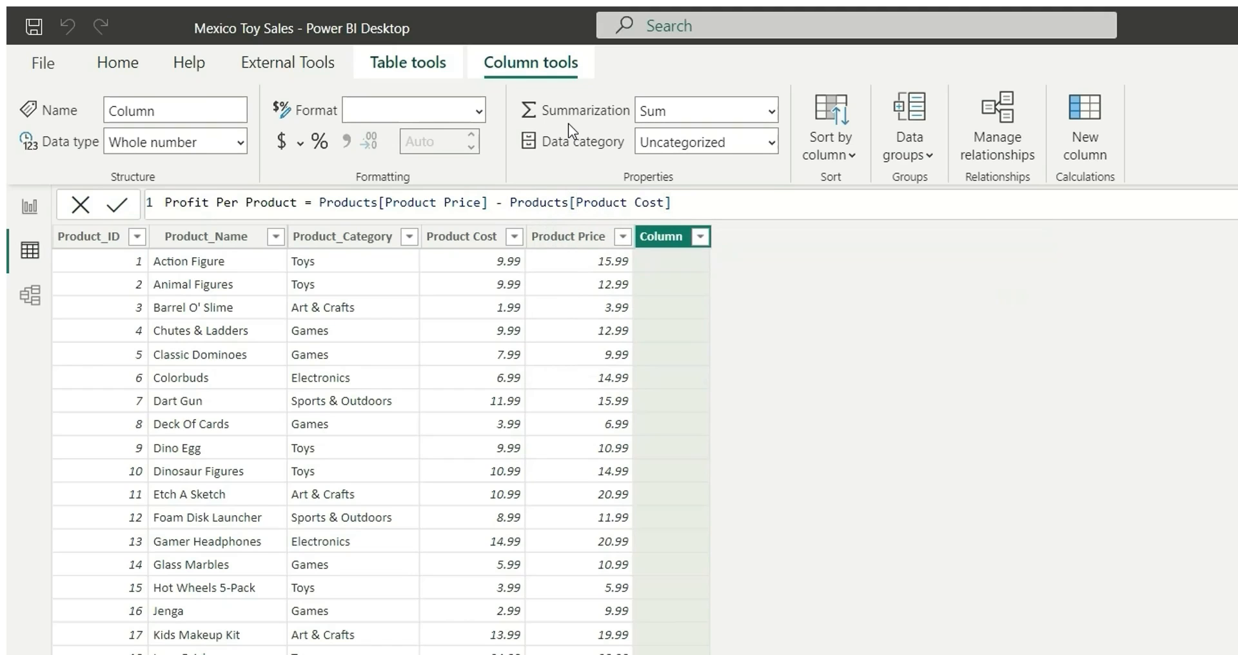
pyautogui.press('Return')
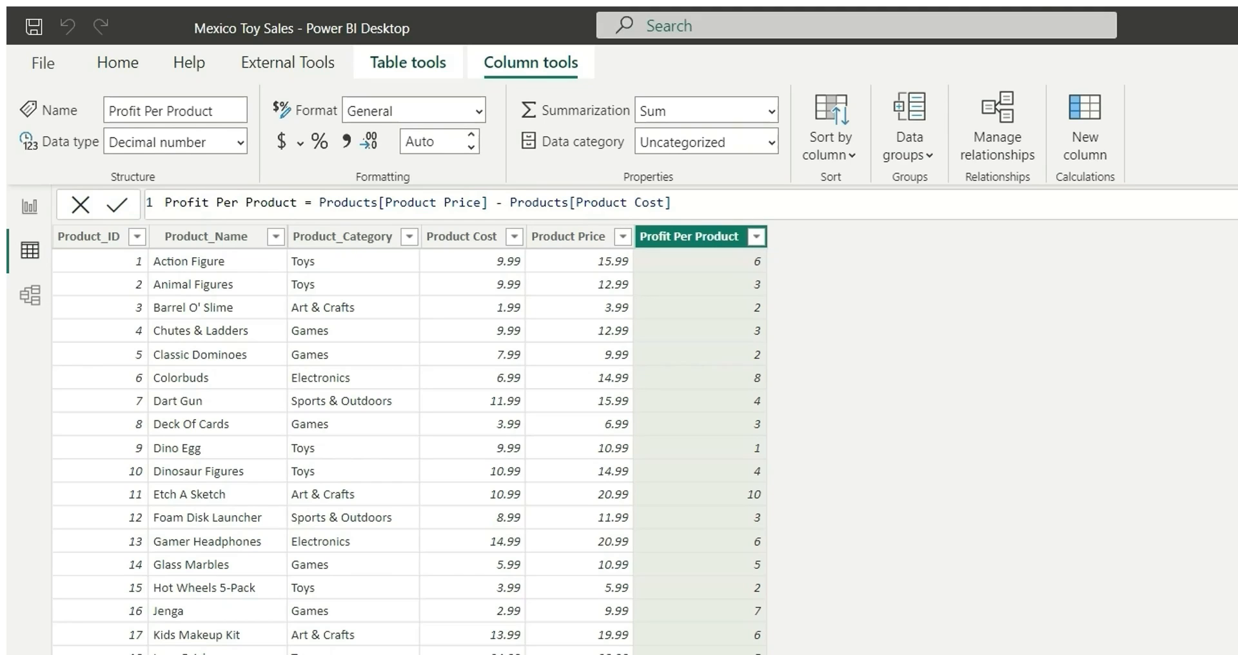
# - Add a calculated column to the Sales table with the formula Sales = RELATED(Products[Product Price]) * Sales[Units]
pyautogui.click(1232, 496)
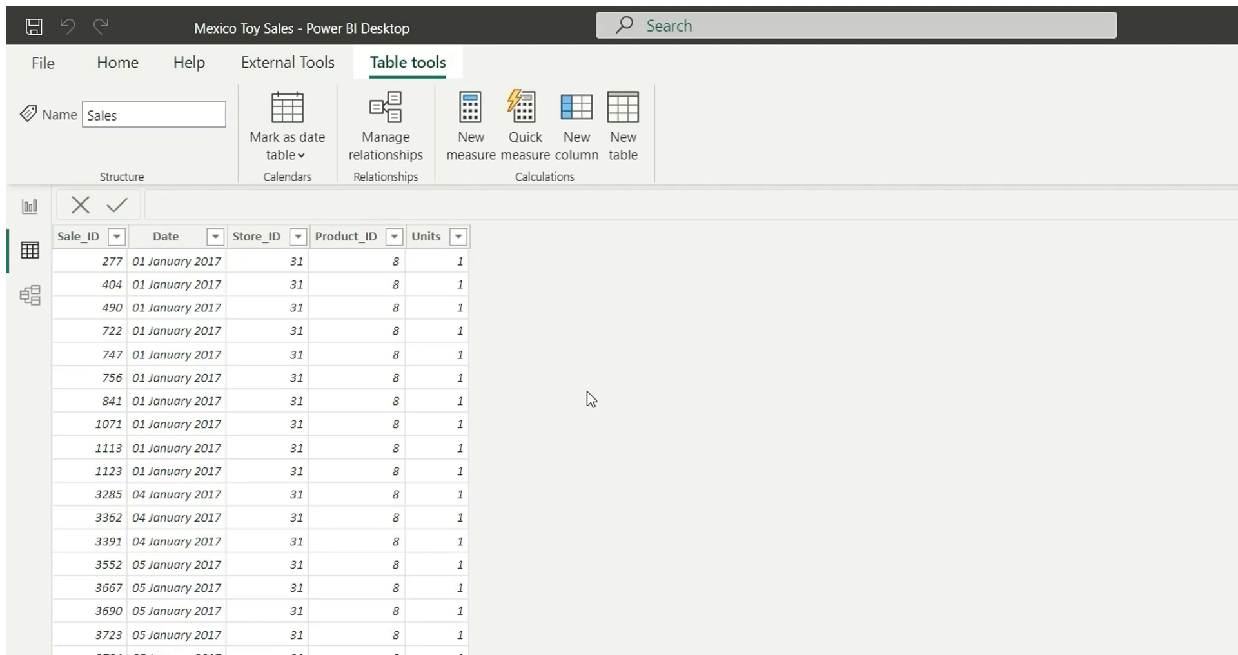
pyautogui.click(572, 141)
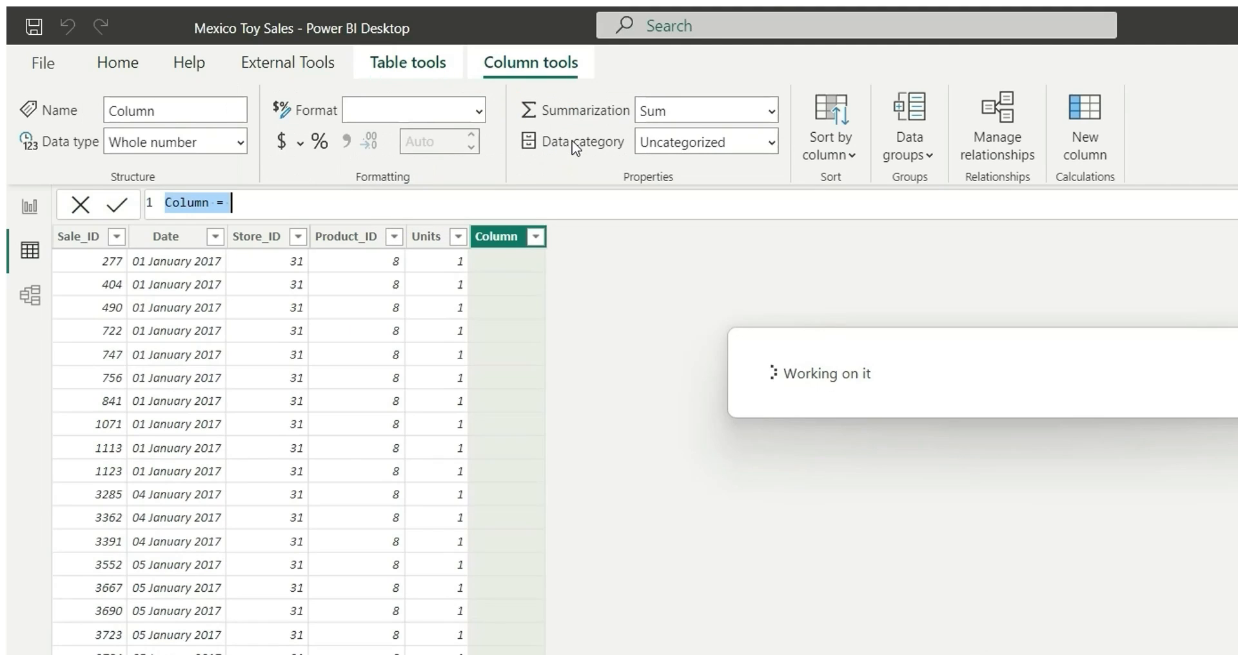
pyautogui.write('Sales')
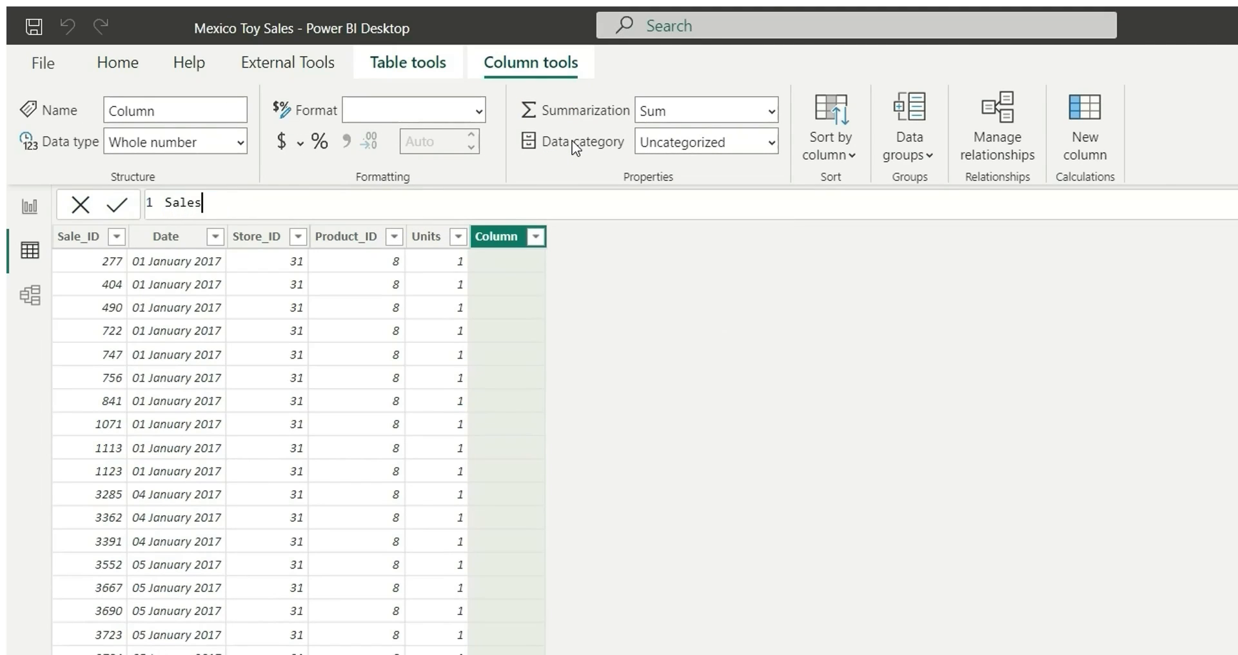
pyautogui.write(' = RELATED(')
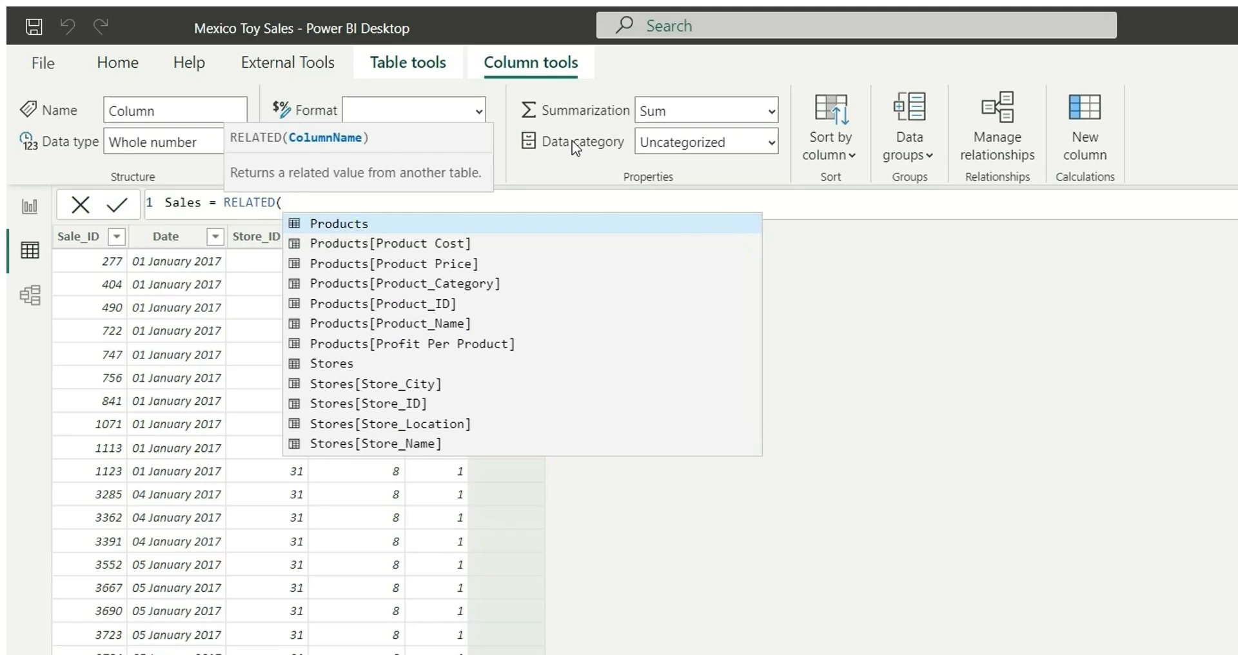
pyautogui.write('produ')
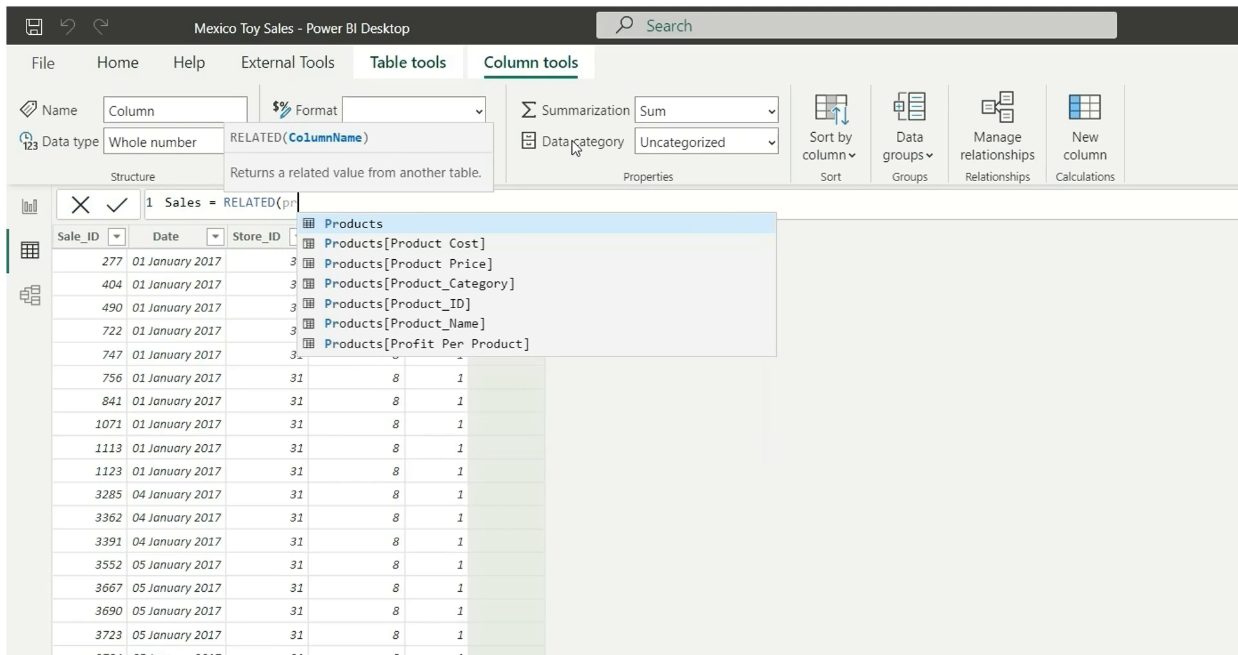
pyautogui.press('Down')
pyautogui.press('Down')
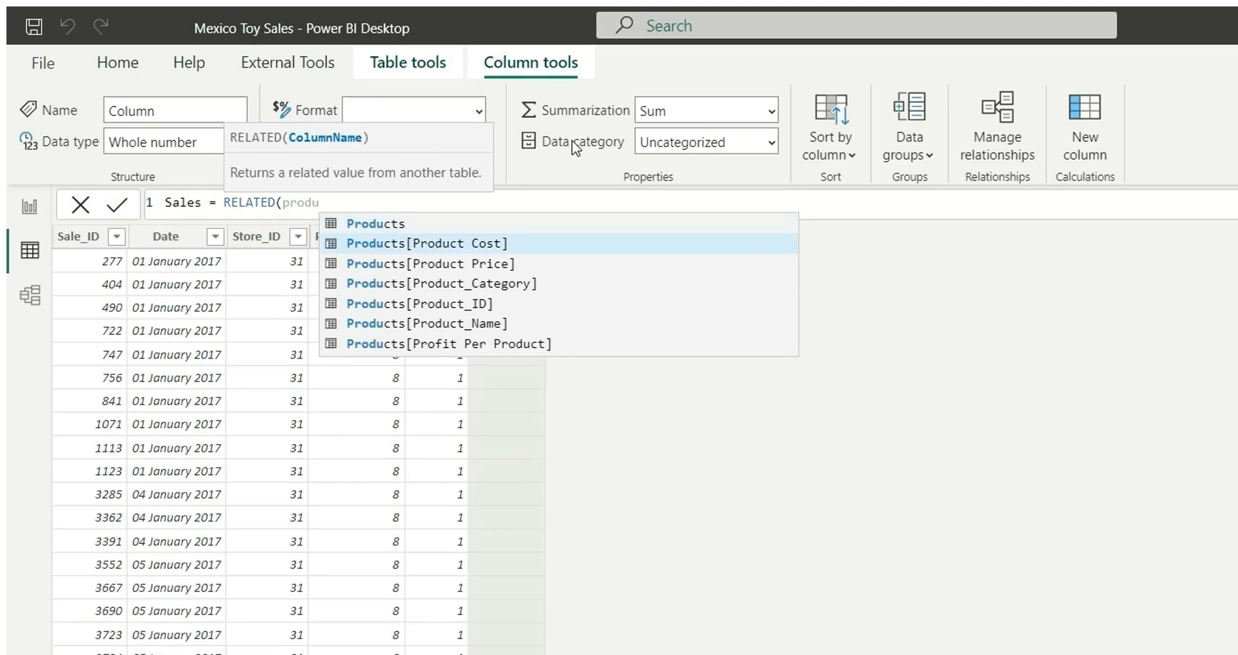
pyautogui.press('Tab')
pyautogui.write(') ')
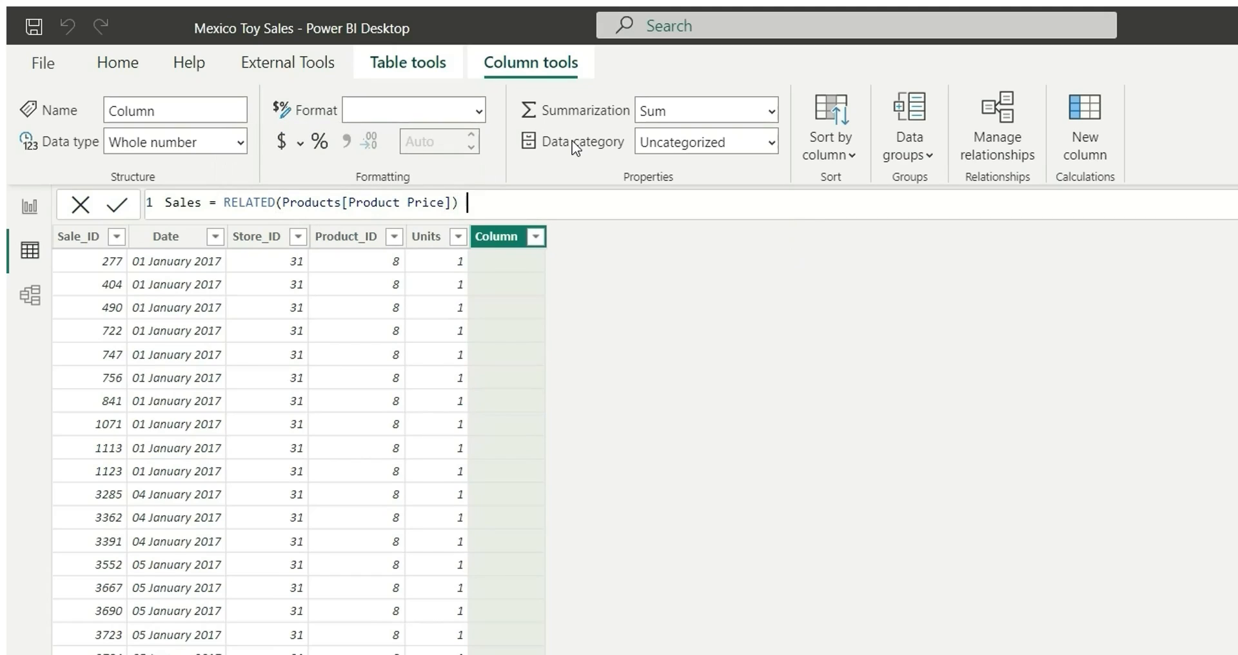
pyautogui.write('* unit')
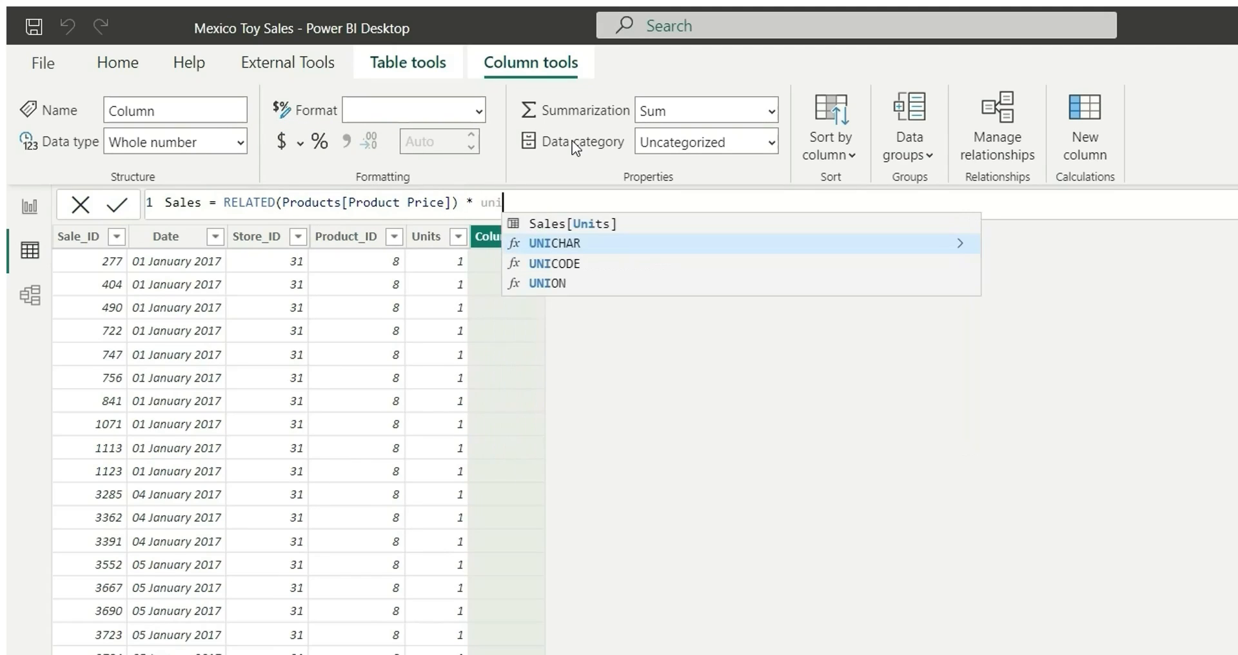
pyautogui.press('Tab')
pyautogui.press('Return')
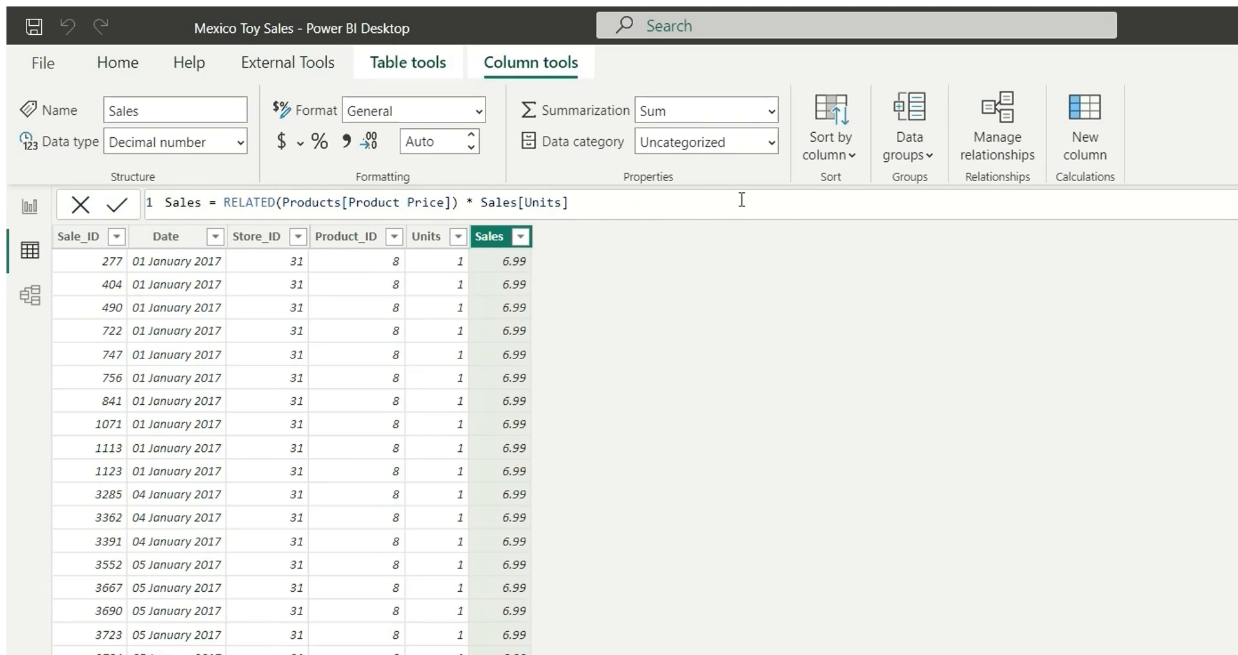
# - Add another calculated column to the Sales table with the formula Cost = RELATED(Products[Product Cost]) * Sales[Units]
pyautogui.click(1084, 139)
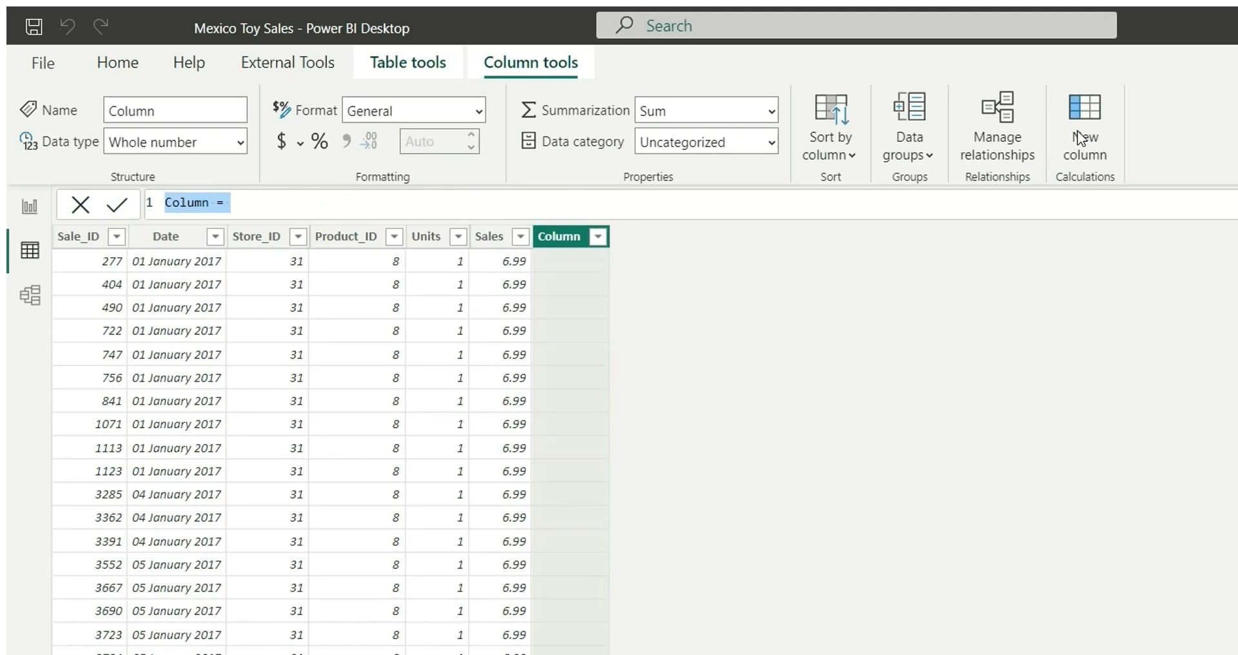
pyautogui.write('Cost = ')
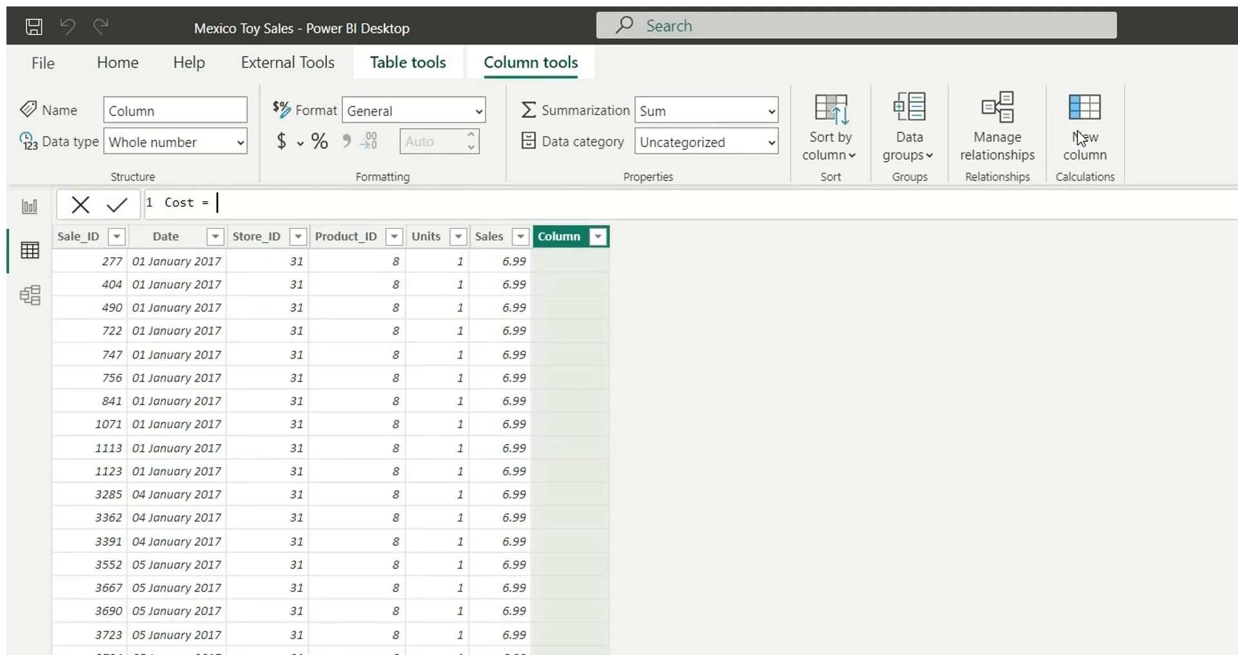
pyautogui.write('RELATED(')
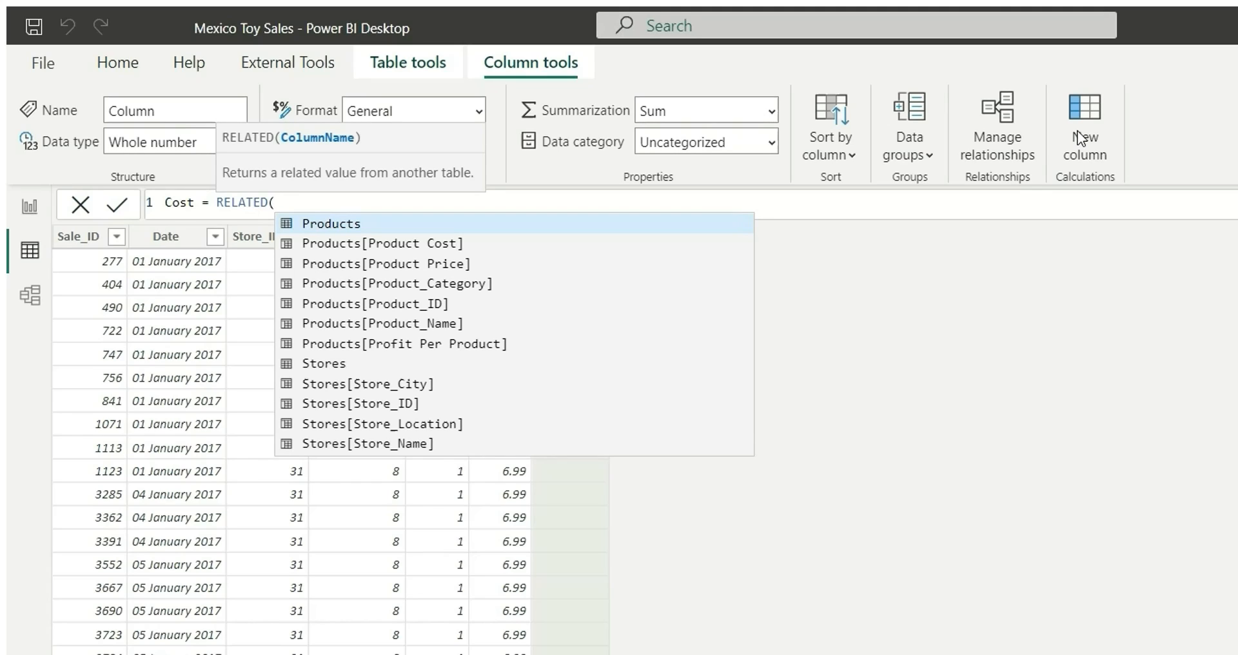
pyautogui.write('produ')
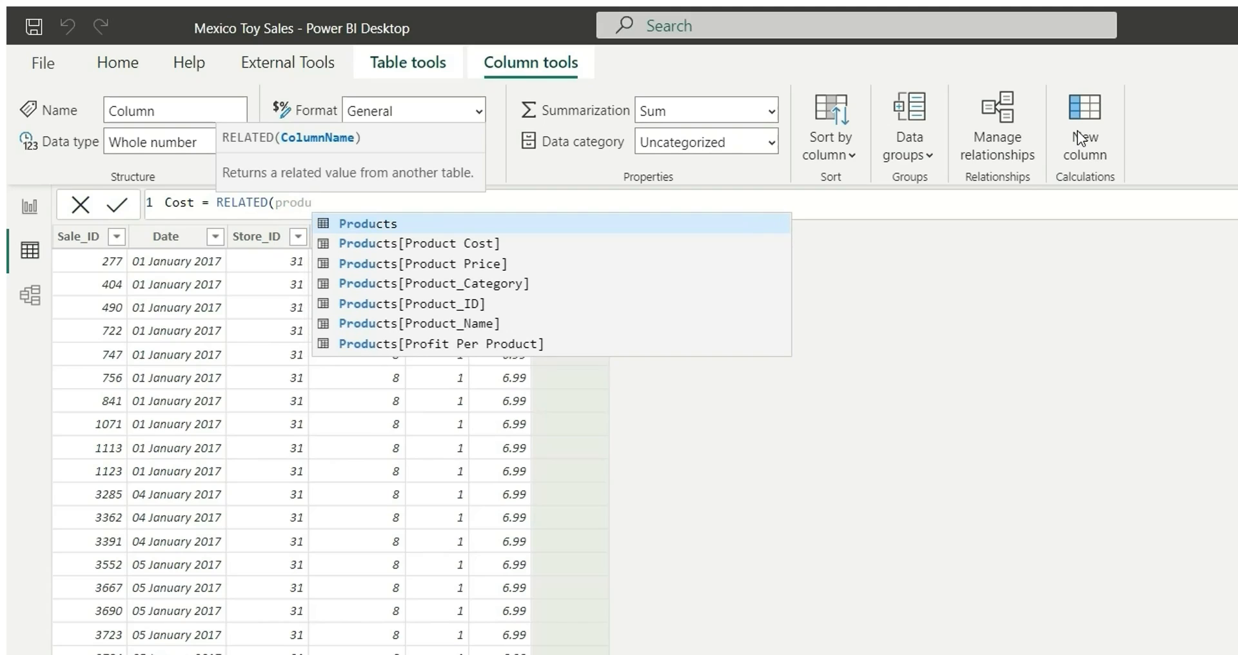
pyautogui.press('Down')
pyautogui.press('Tab')
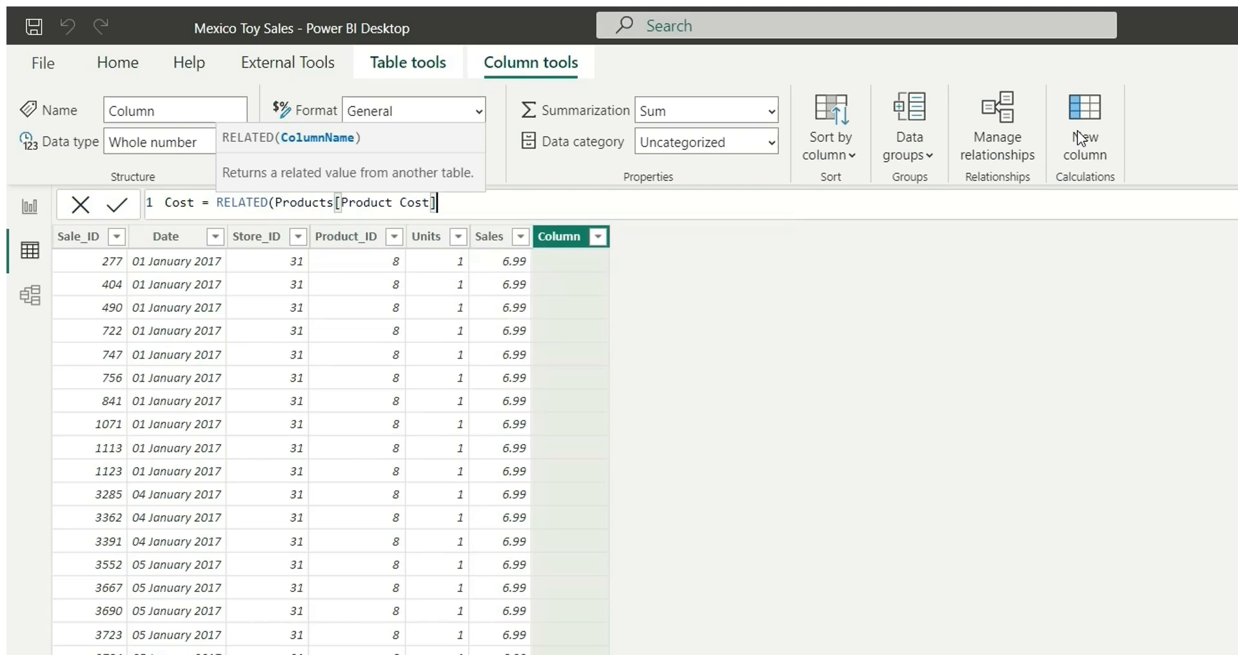
pyautogui.write(')')
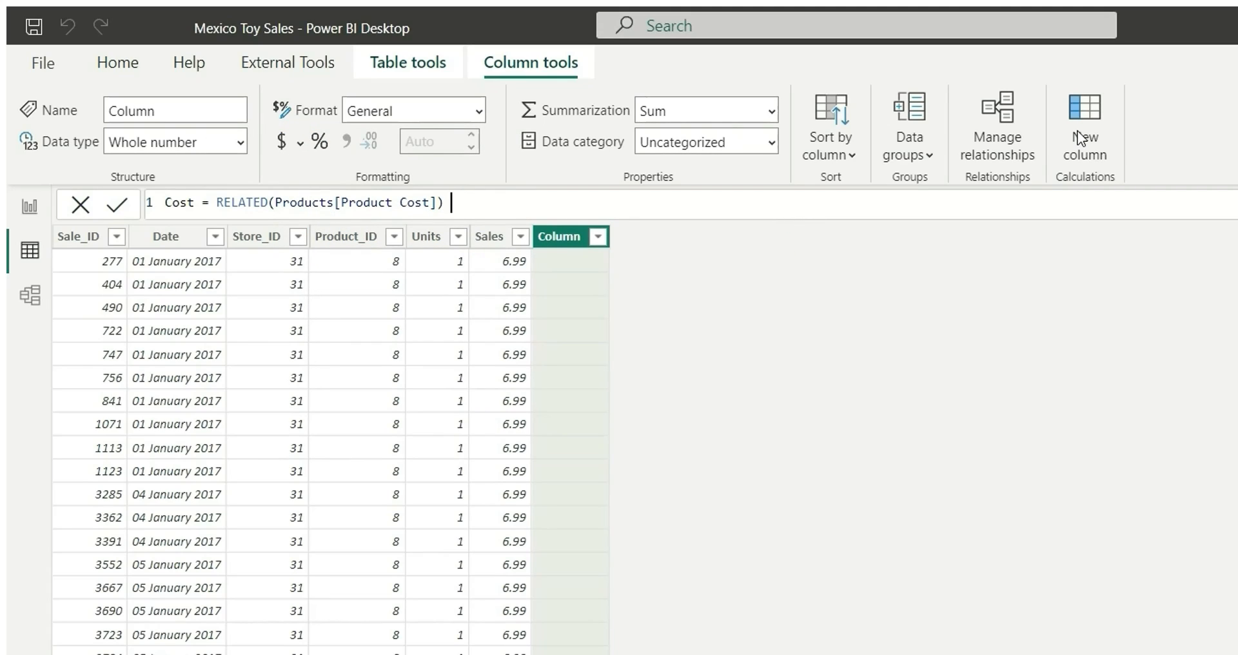
pyautogui.write(' * unit')
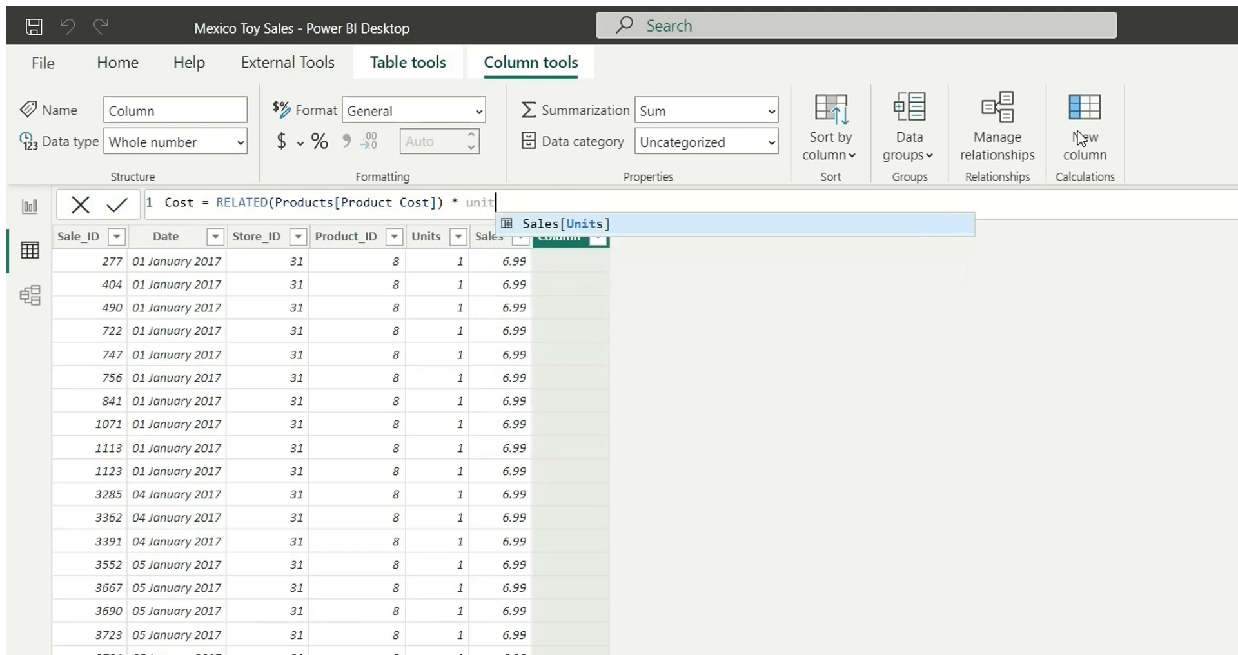
pyautogui.press('Tab')
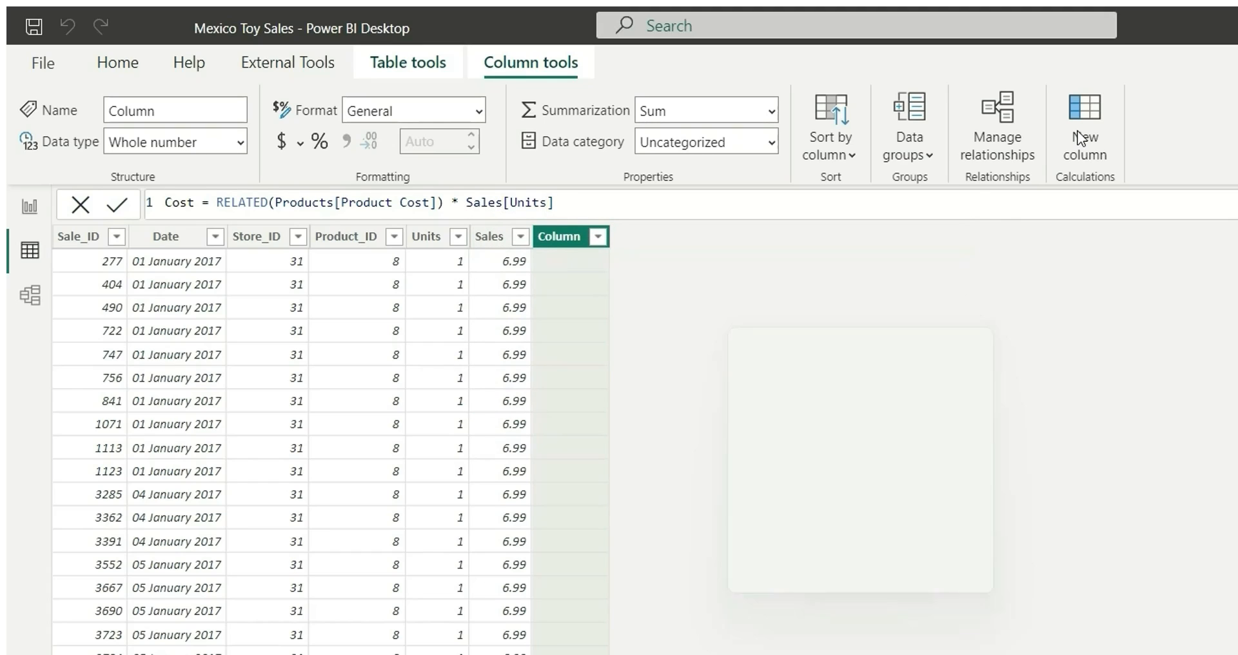
pyautogui.press('Return')
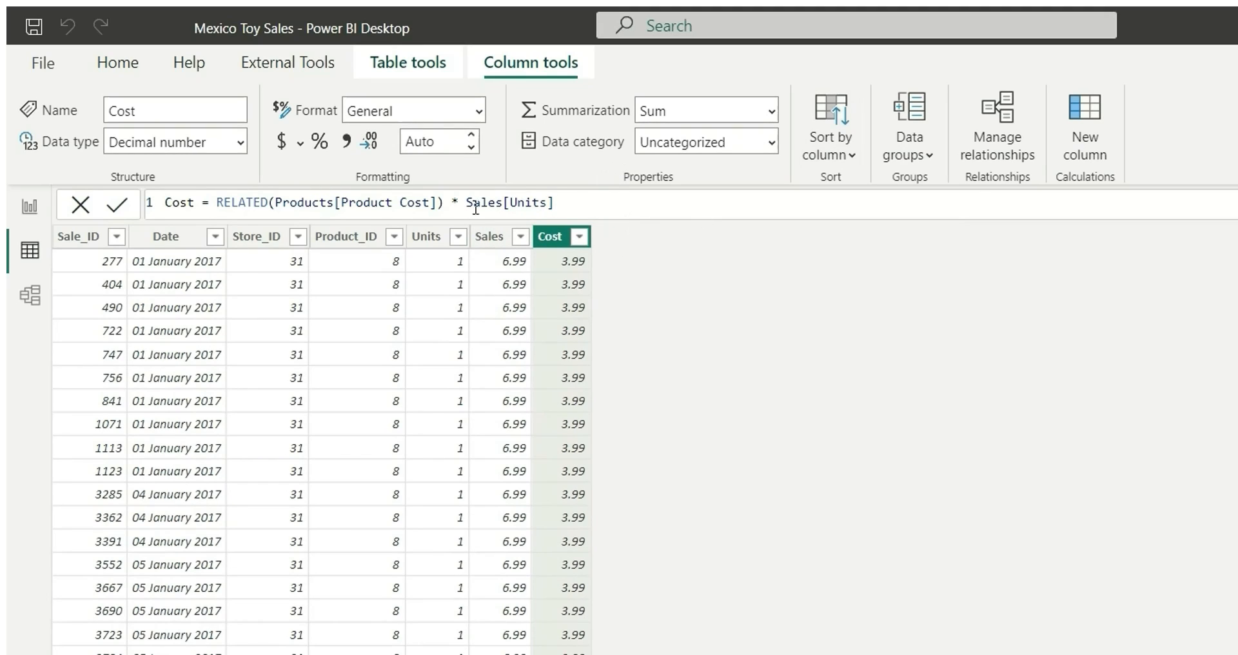
# - Add a calculated column to the Sales table with the formula Profit = RELATED(Products[Profit Per Product]) * Sales[Units]
pyautogui.click(1085, 138)
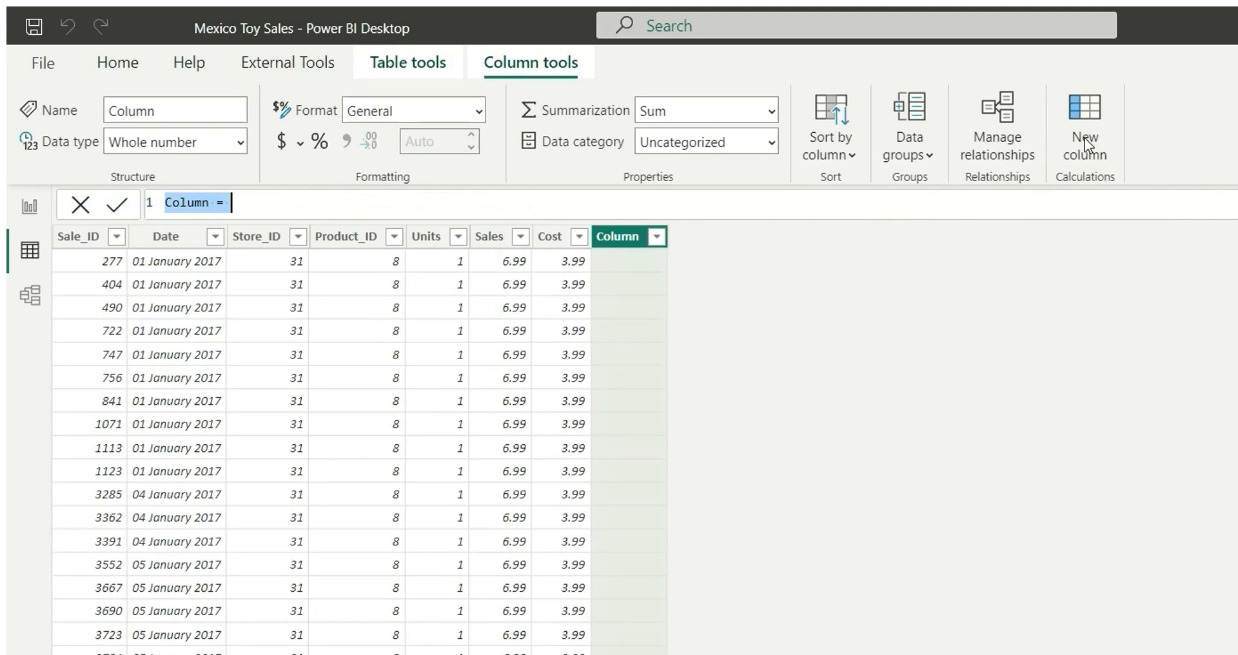
pyautogui.write('Profit ')
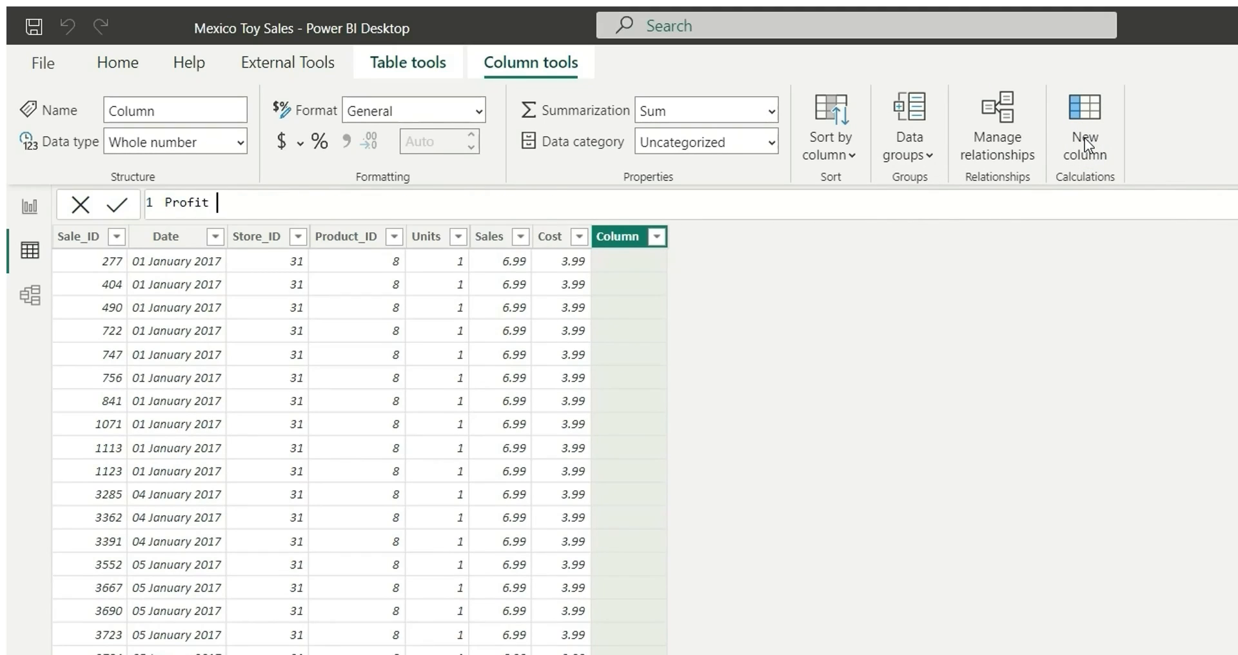
pyautogui.write('= RELATED(')
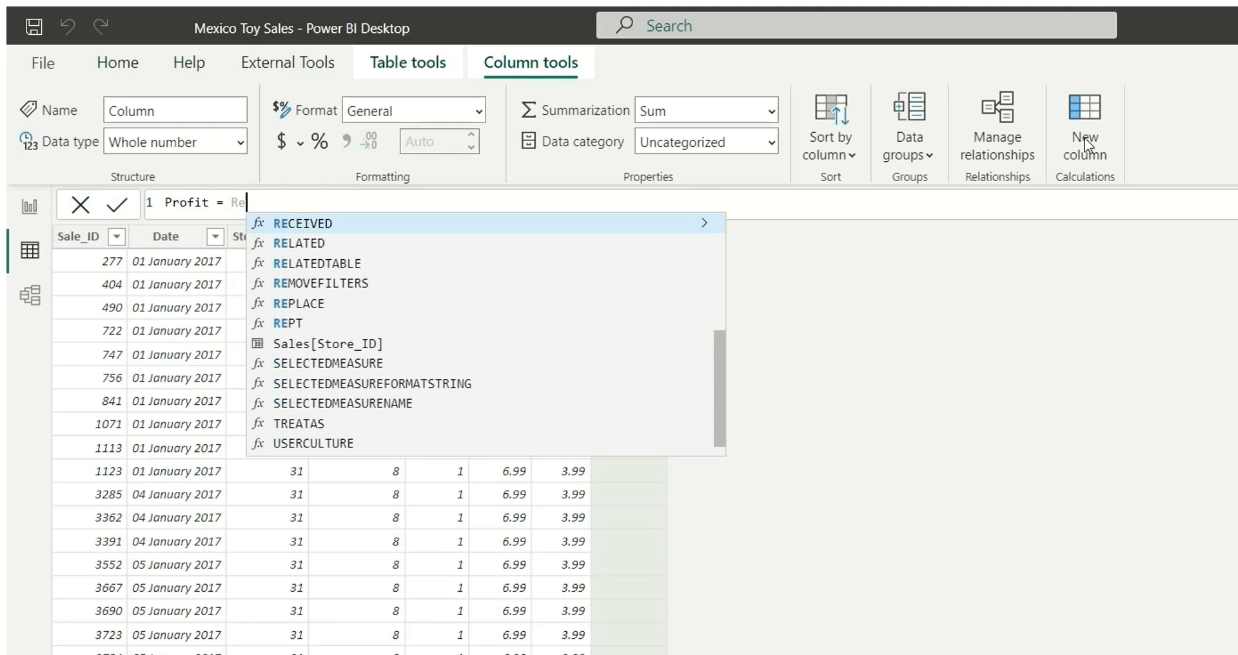
pyautogui.write(')')
pyautogui.press('Return')
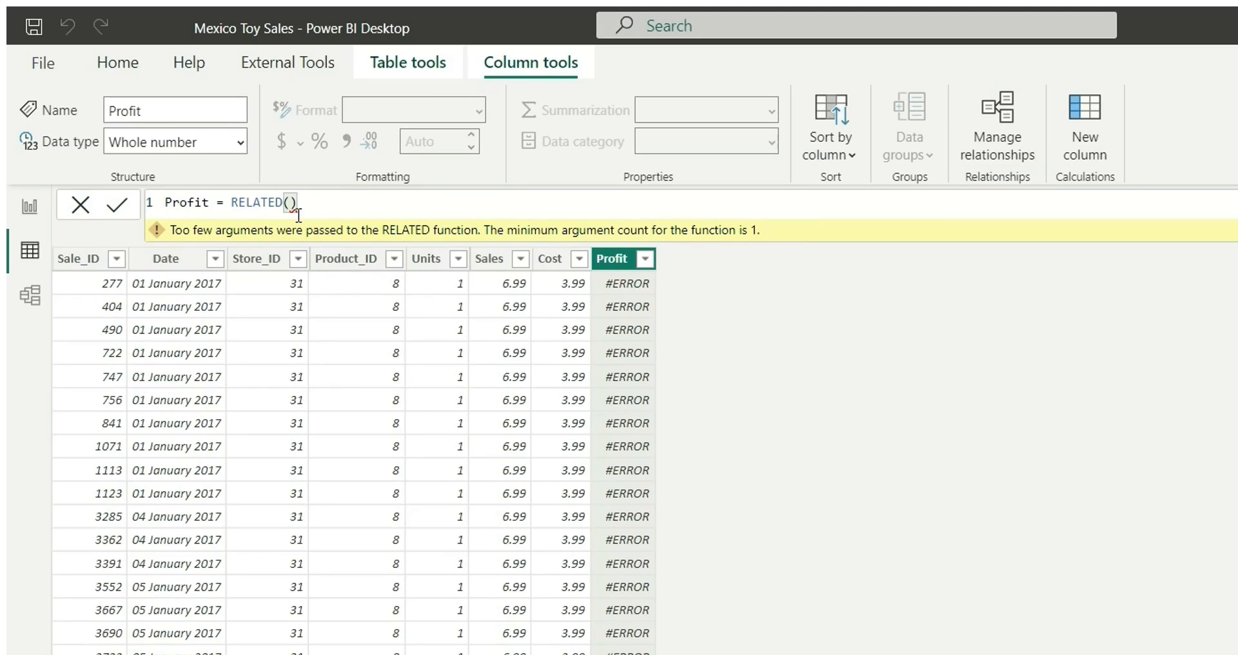
pyautogui.press('BackSpace')
pyautogui.write('profit')
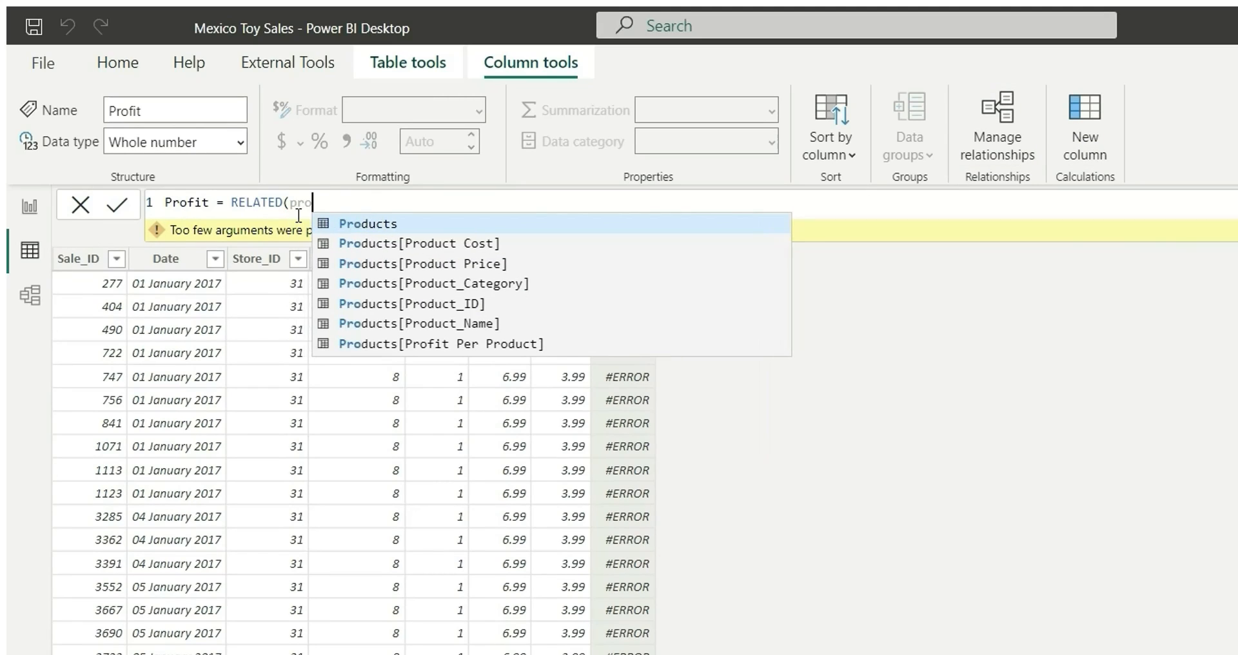
pyautogui.press('Tab')
pyautogui.write(') * unit')
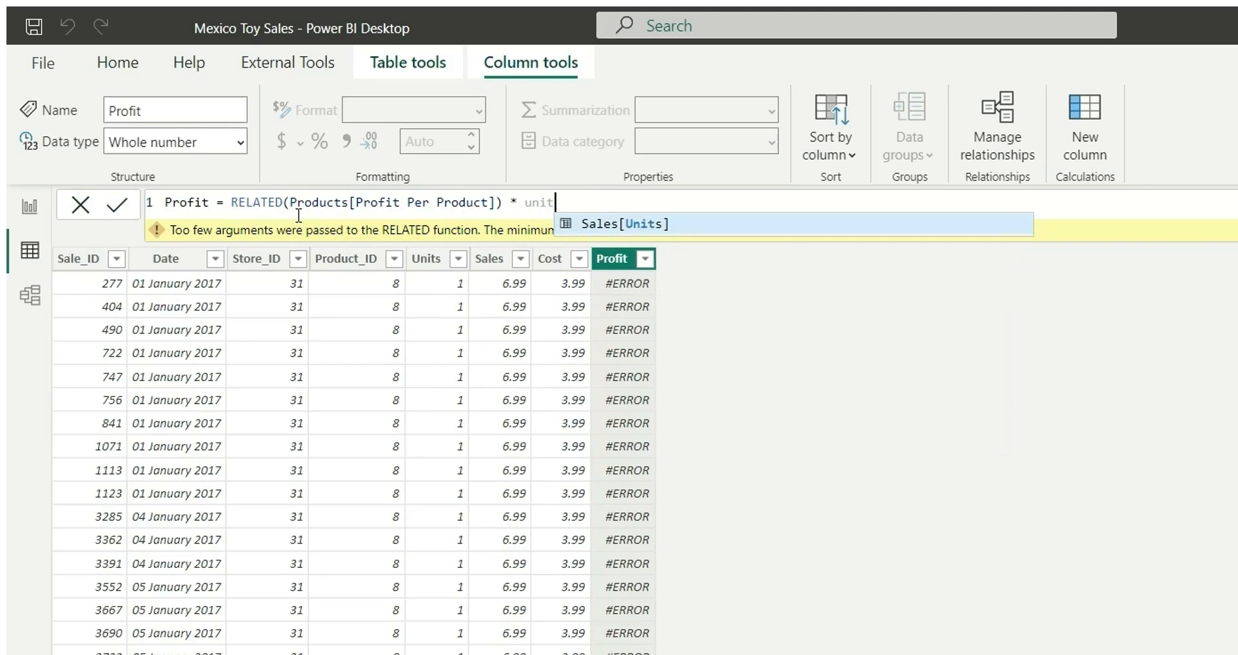
pyautogui.press('Tab')
pyautogui.press('Return')
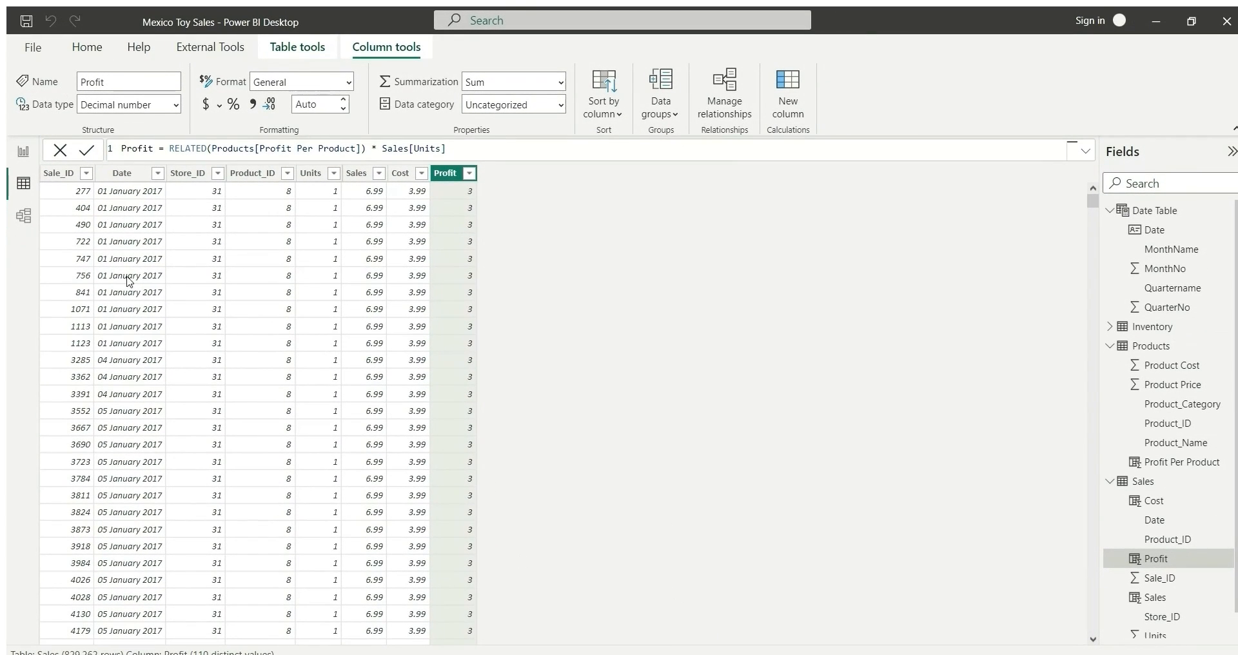
# - Create a relationship in the model diagram between the Date column of Date Table and the Date column of Sales
pyautogui.click(23, 151)
pyautogui.click(19, 201)
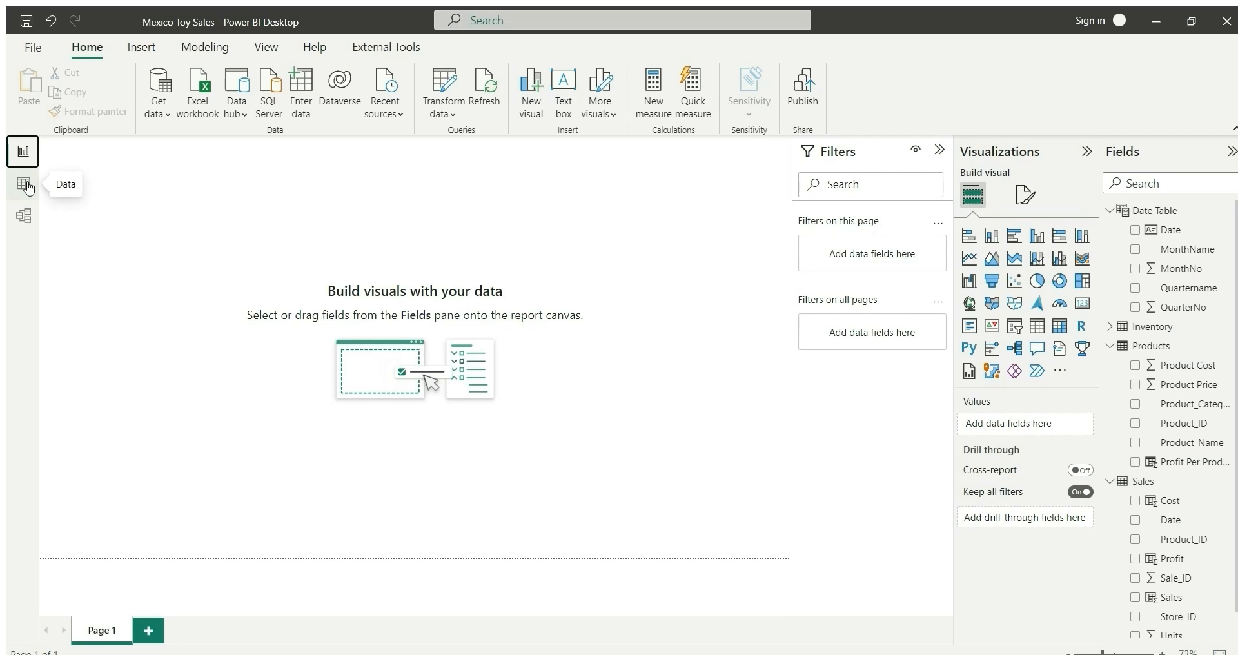
pyautogui.click(23, 216)
pyautogui.moveTo(655, 198)
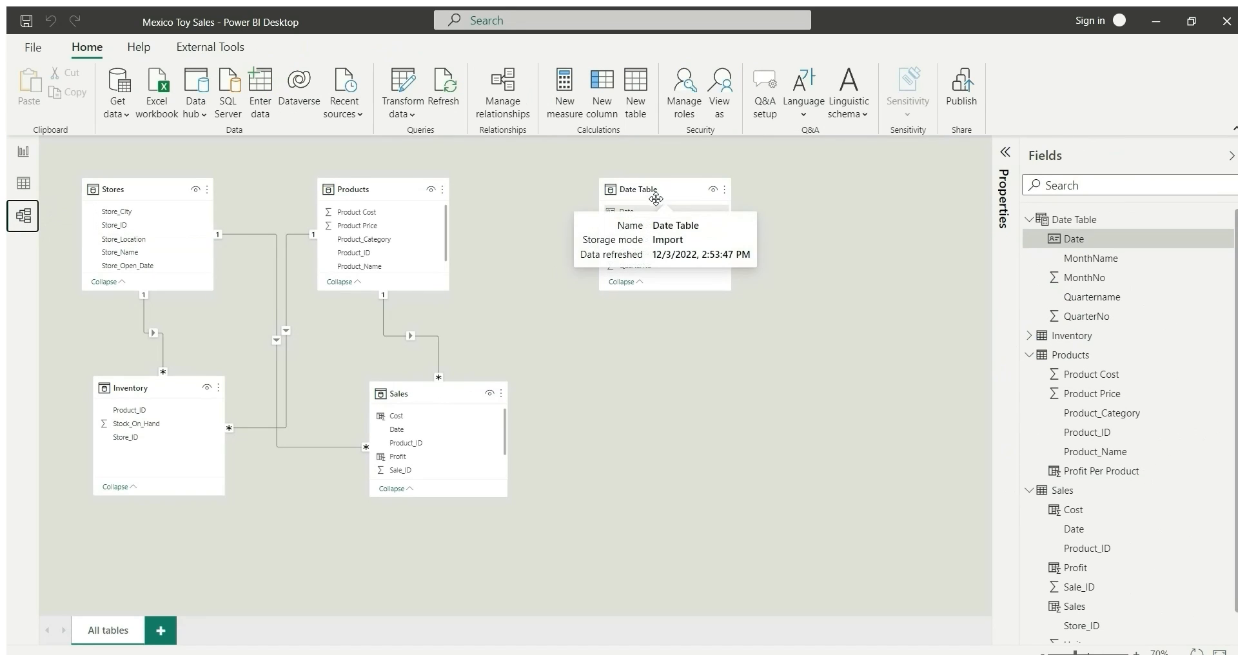
pyautogui.moveTo(662, 216); pyautogui.dragTo(427, 432)
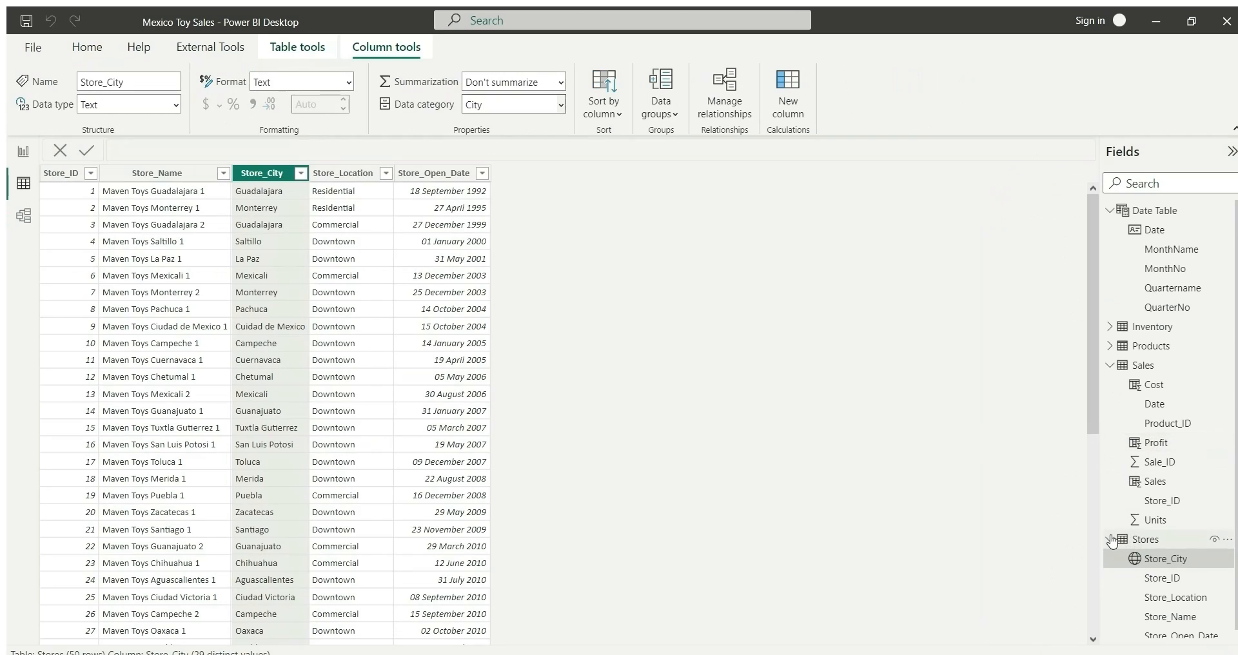
# - Insert "Year", YEAR([Date]), after the CALENDAR line in the Date Table formula and commit it
pyautogui.click(1110, 540)
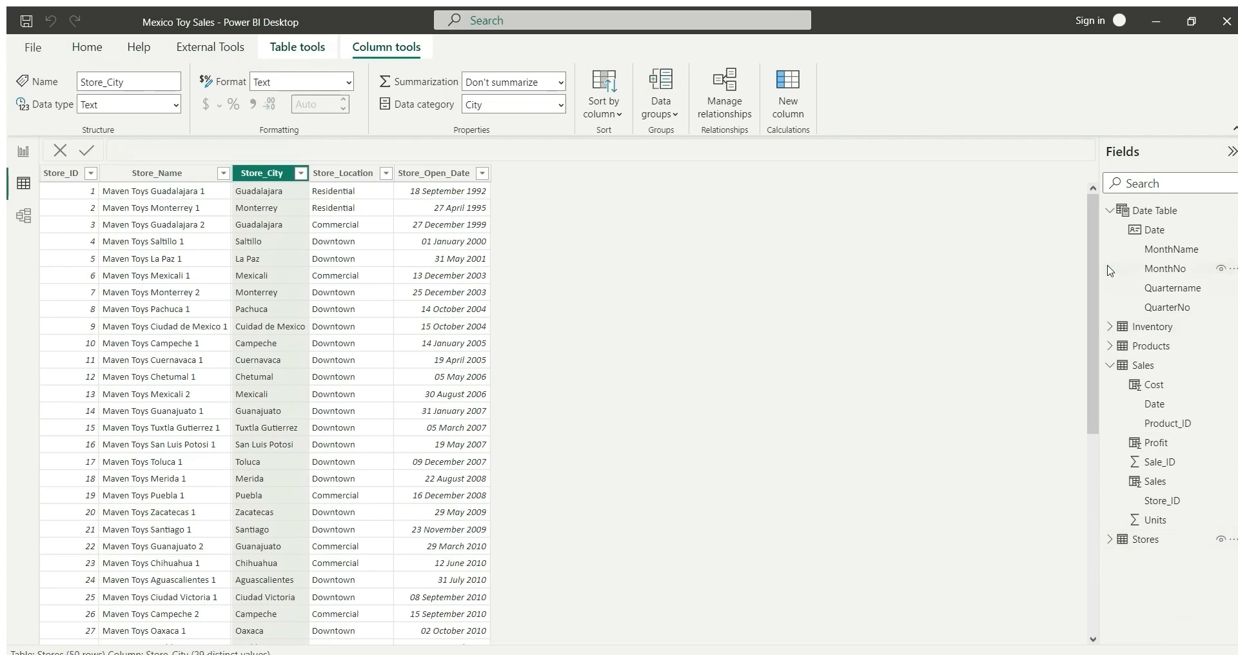
pyautogui.click(1165, 269)
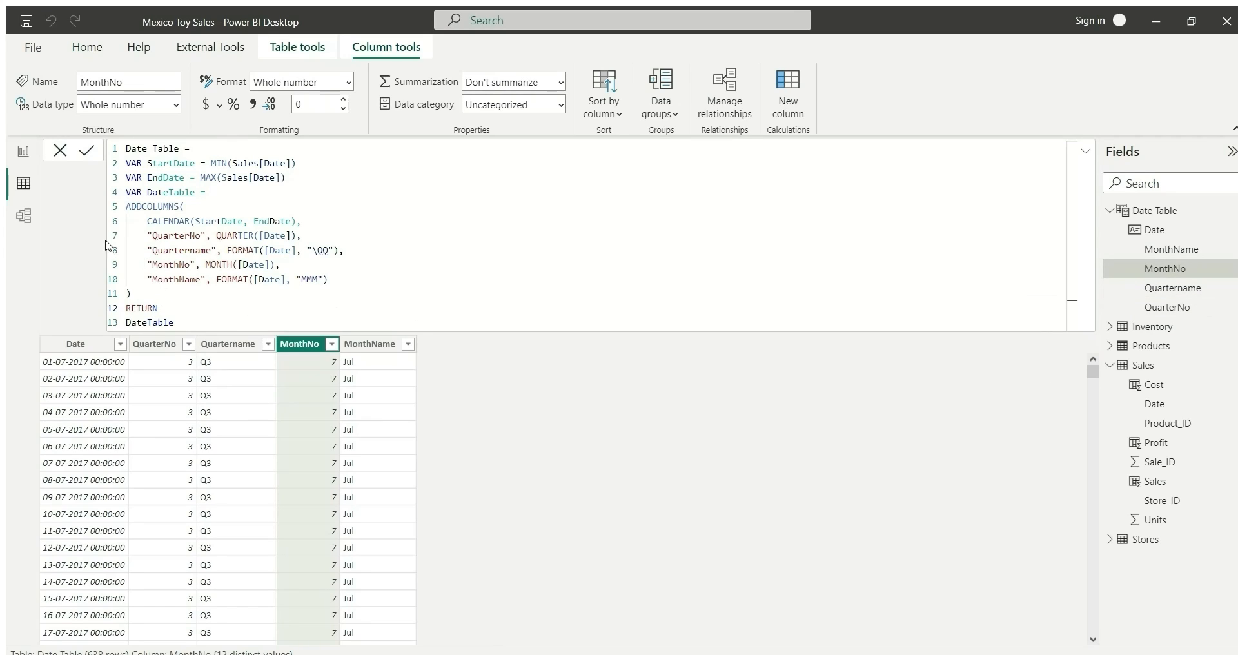
pyautogui.click(313, 222)
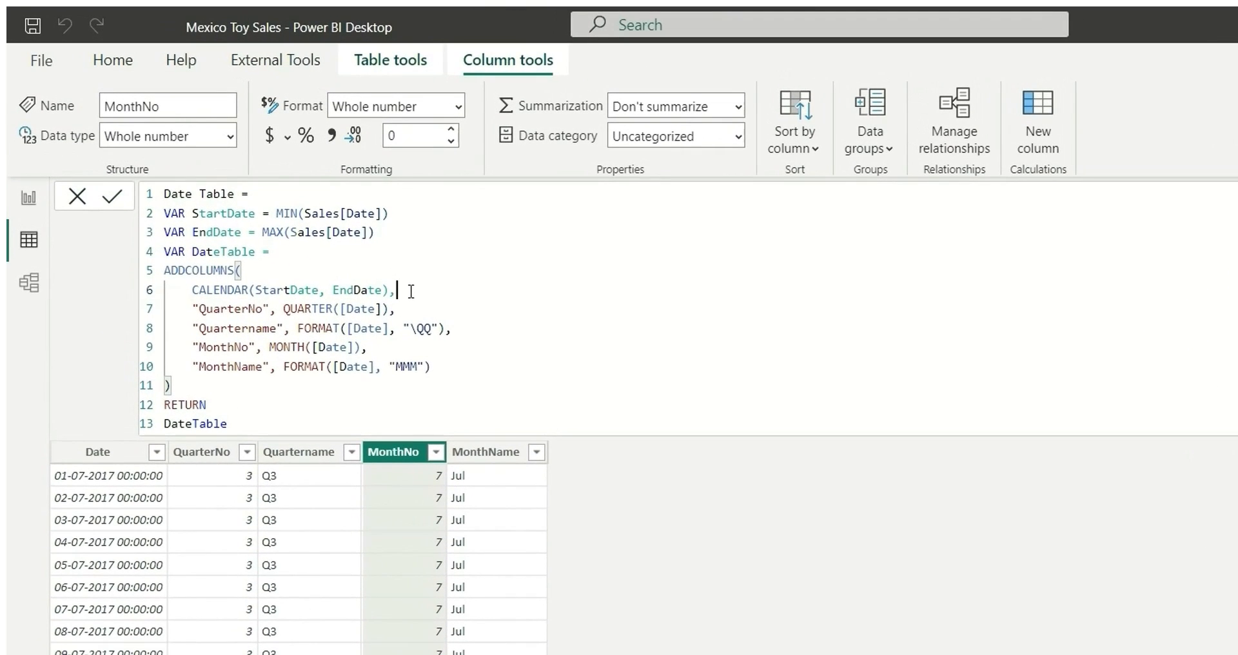
pyautogui.press('Return')
pyautogui.write('"Year"')
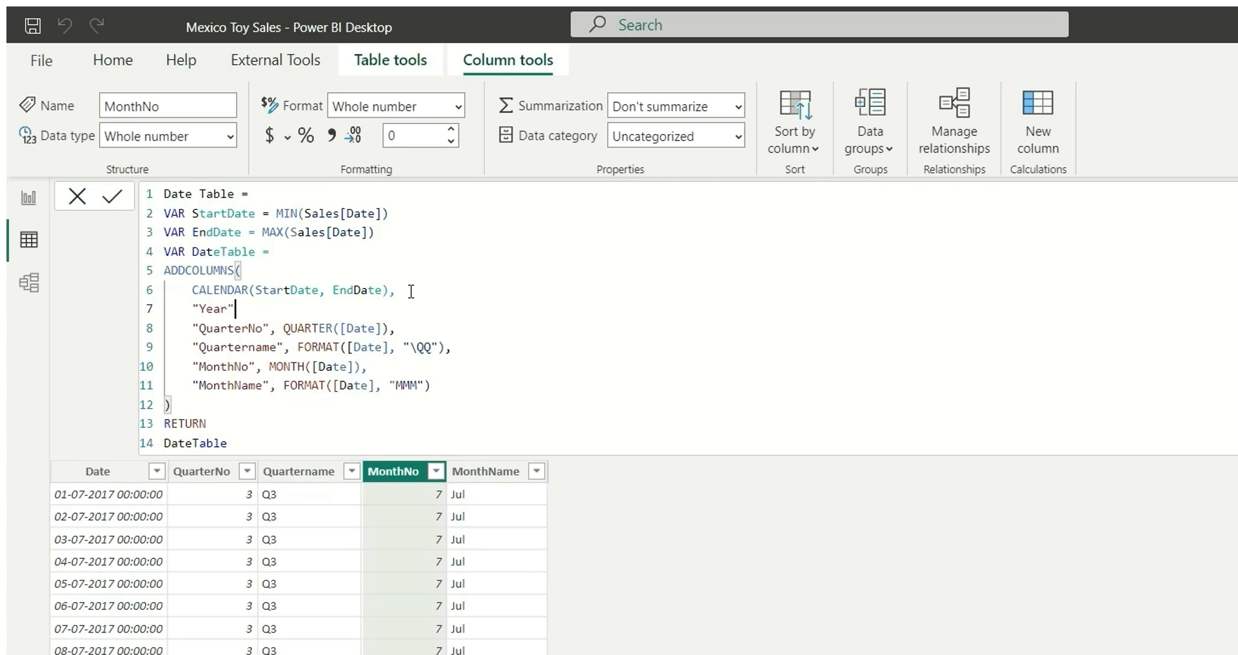
pyautogui.write(', Year')
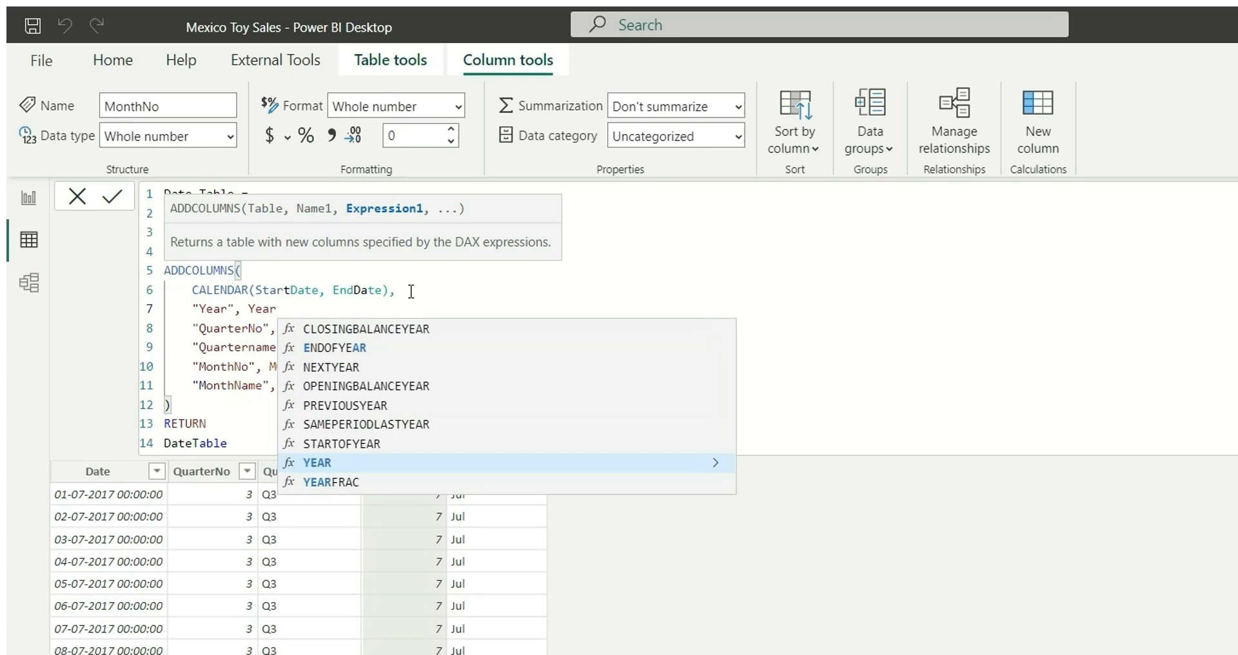
pyautogui.press('Tab')
pyautogui.write('date')
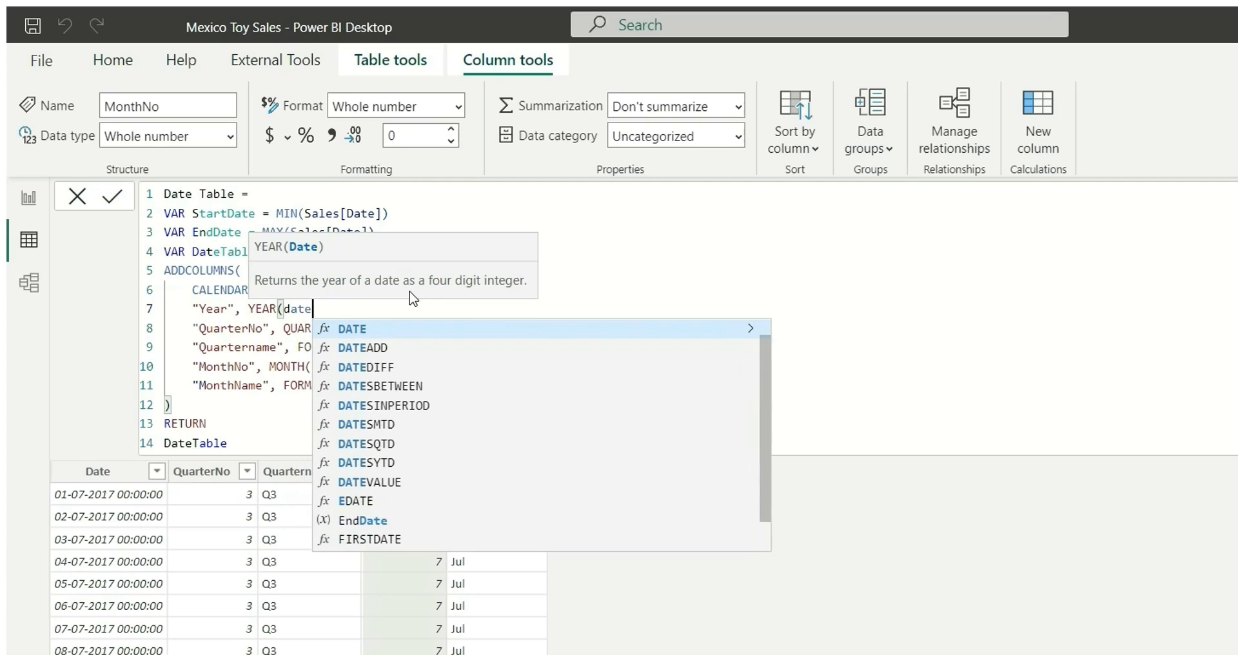
pyautogui.press('Tab')
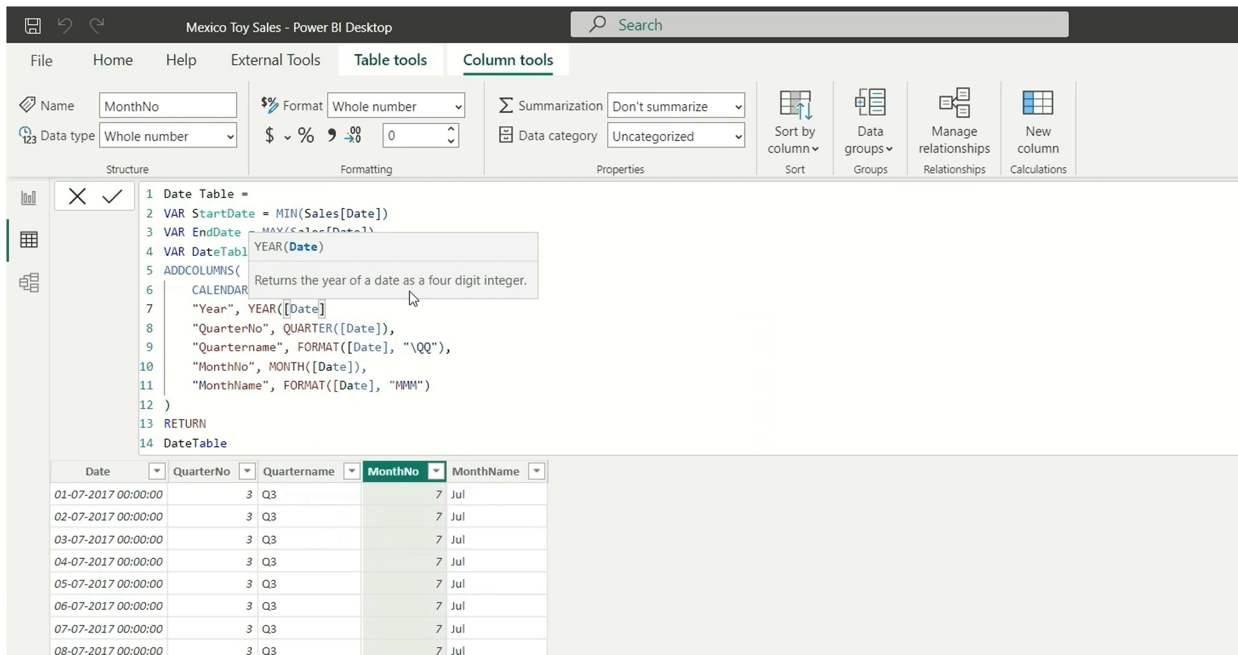
pyautogui.write('),')
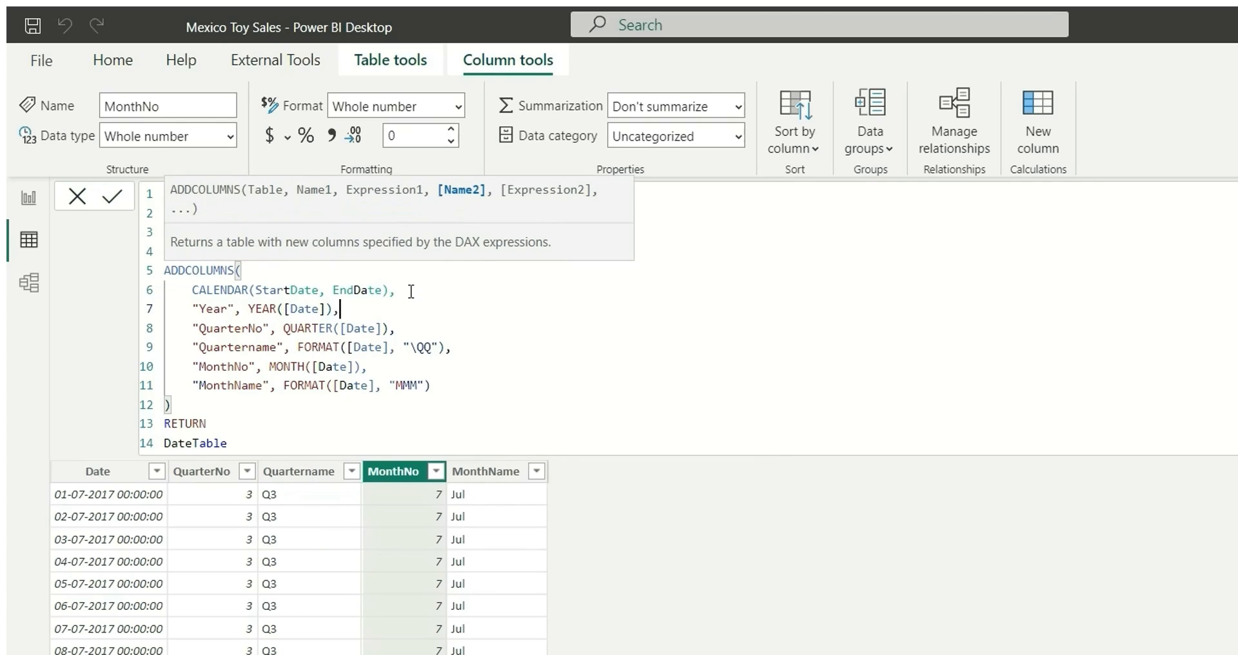
pyautogui.press('Return')
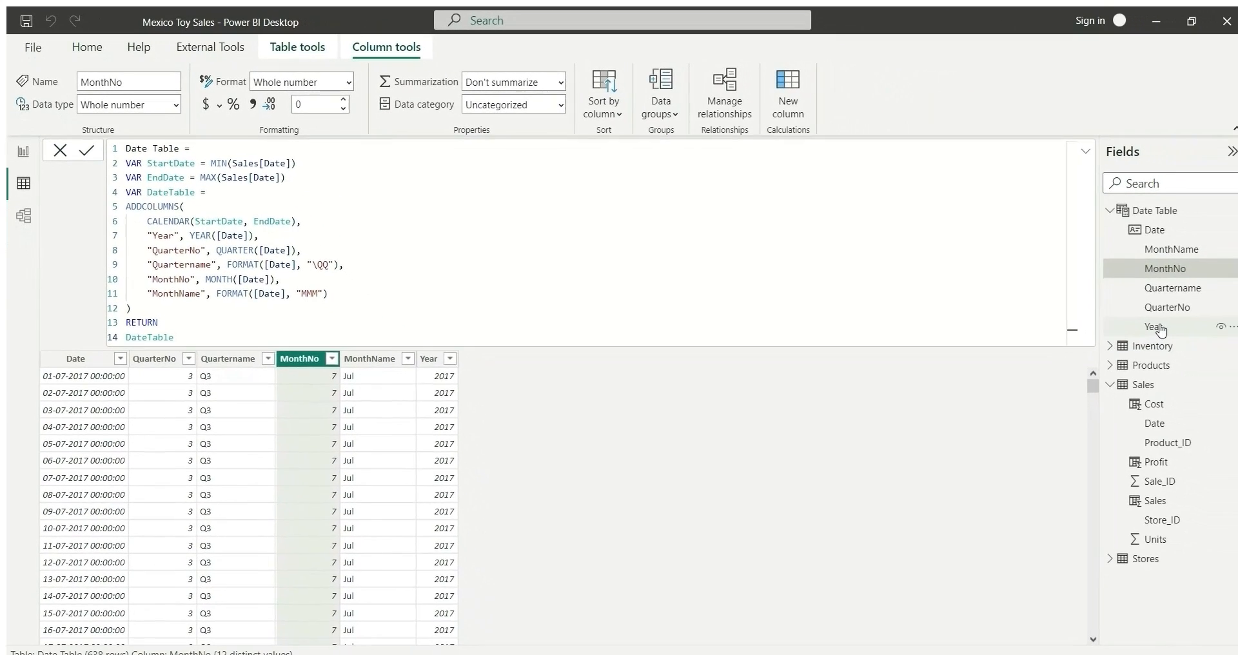
# - Create a hierarchy from the Year field of Date Table and rename it Date Hierarchy
pyautogui.click(1160, 330)
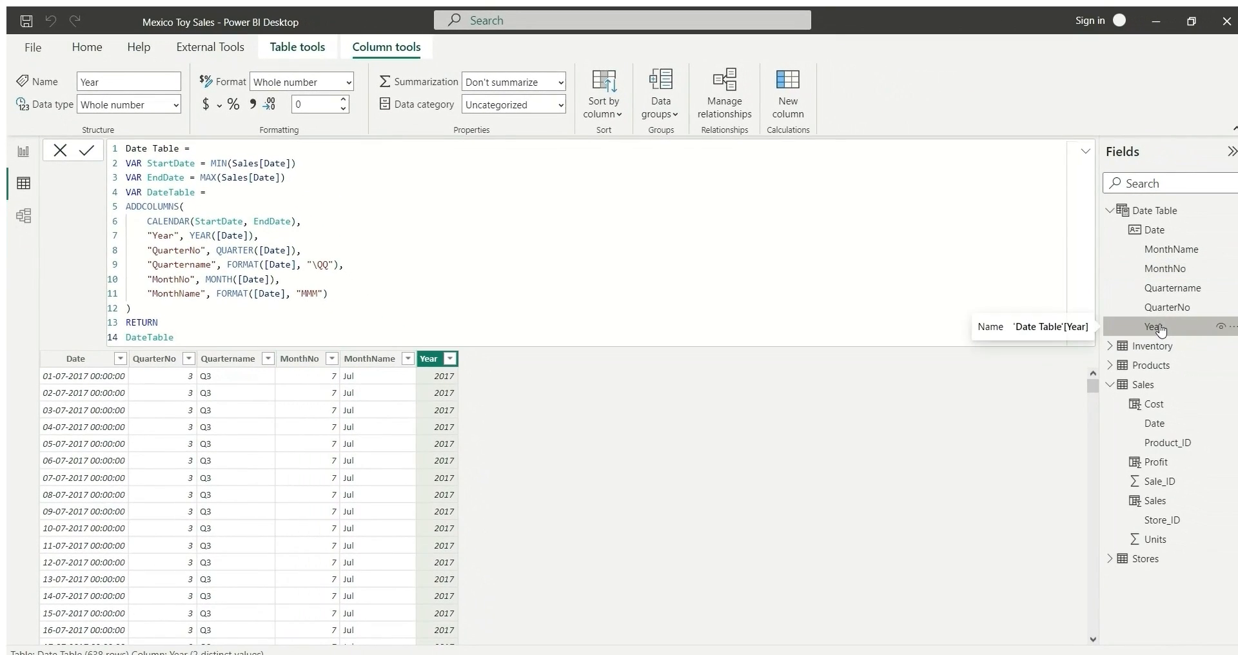
pyautogui.rightClick(1160, 330)
pyautogui.click(1041, 342)
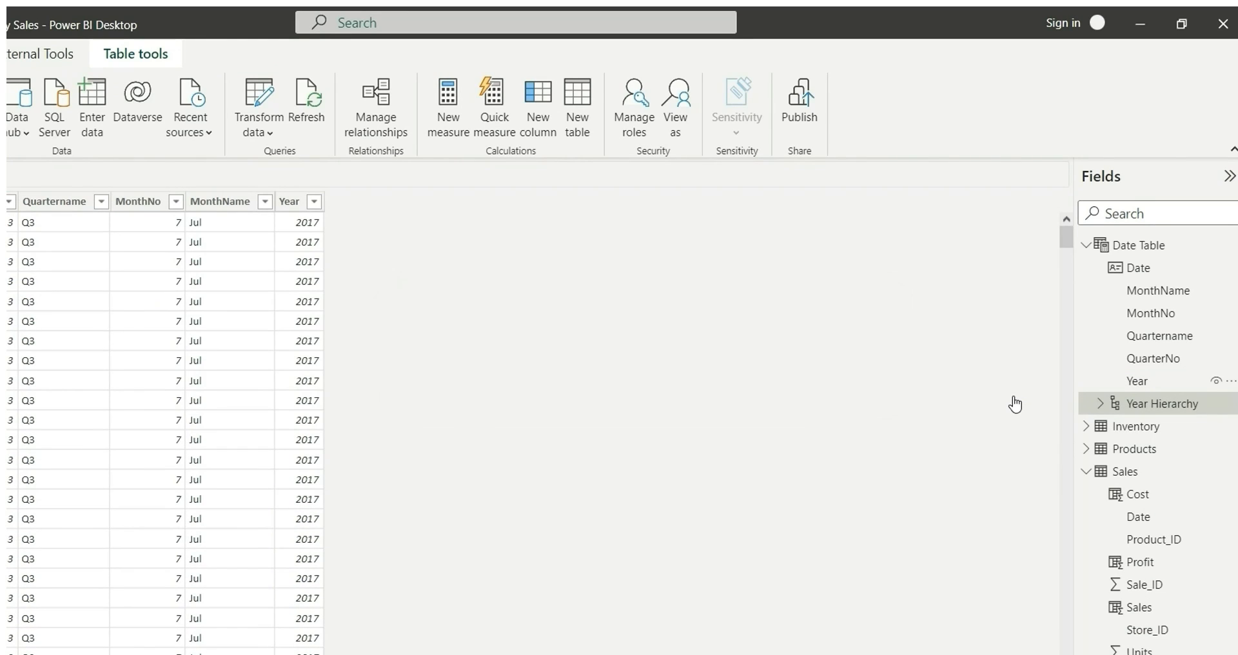
pyautogui.doubleClick(1139, 407)
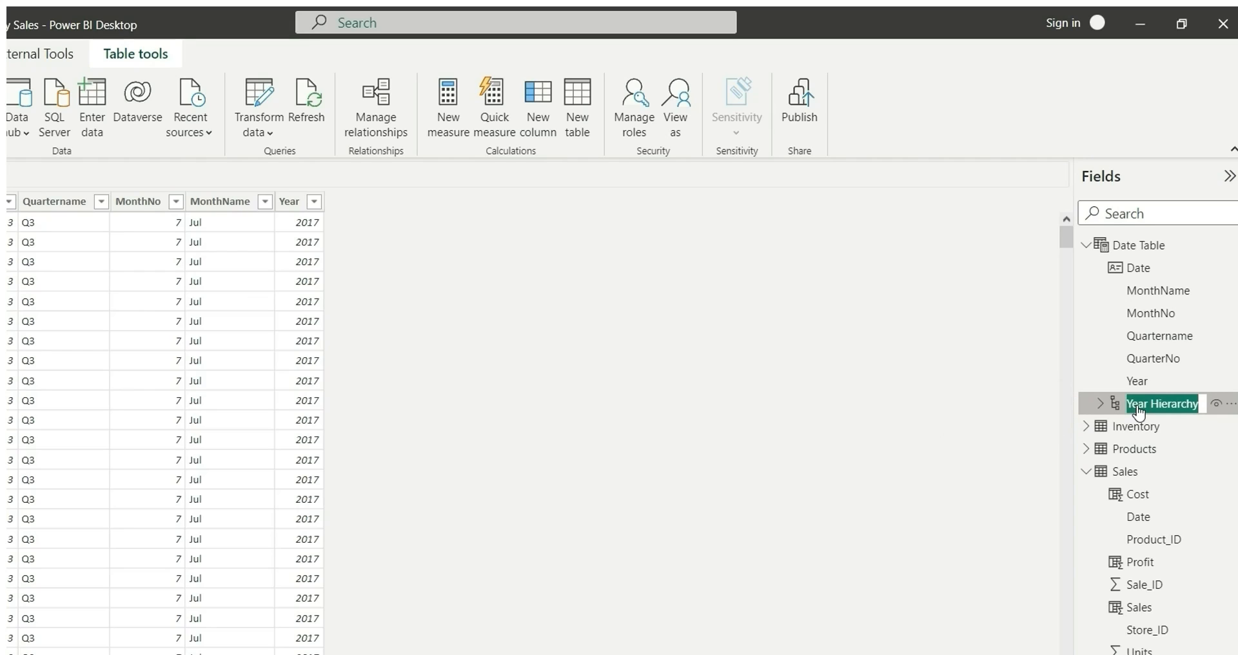
pyautogui.click(1138, 405)
pyautogui.doubleClick(1148, 405)
pyautogui.write('Datde')
pyautogui.press('BackSpace')
pyautogui.press('BackSpace')
pyautogui.write('e')
pyautogui.press('Return')
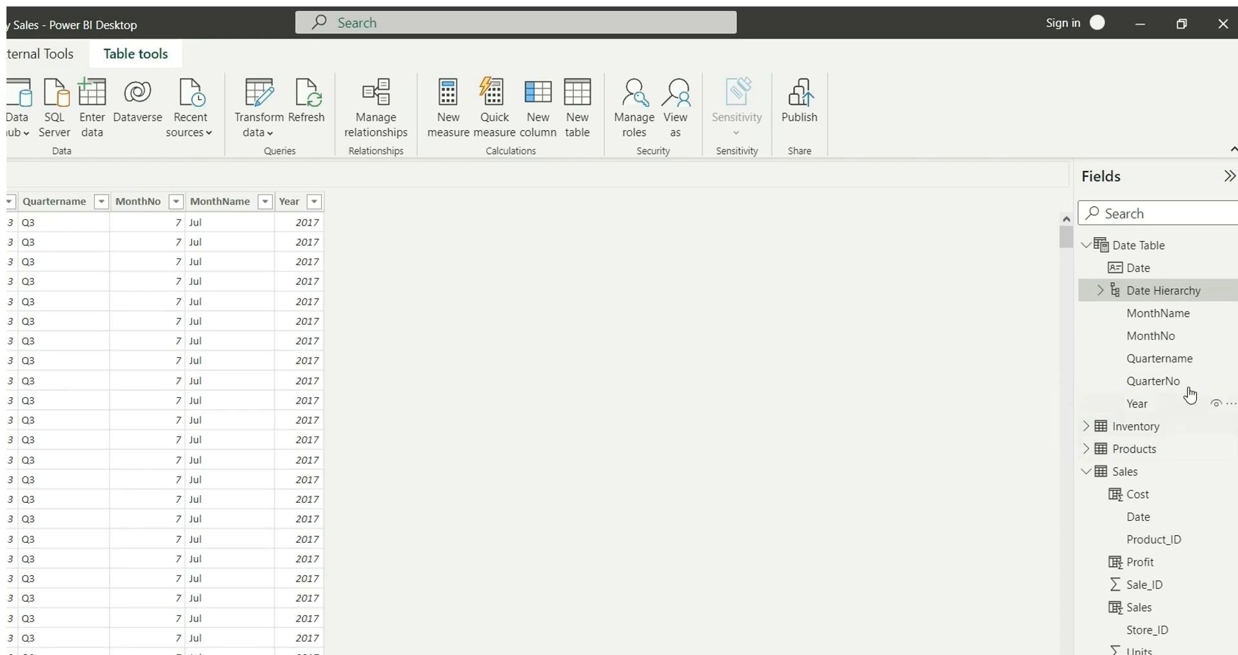
# - Add the Quartername field to Date Hierarchy and check the hierarchy's levels
pyautogui.rightClick(1149, 364)
pyautogui.moveTo(1123, 395)
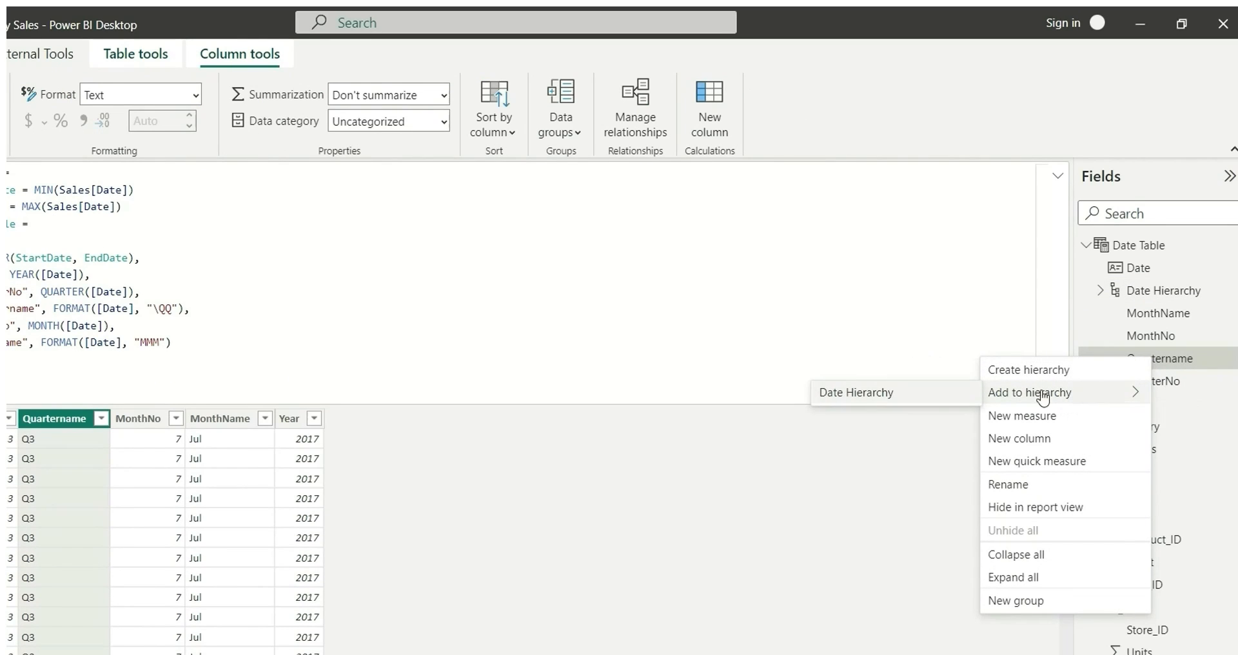
pyautogui.click(928, 400)
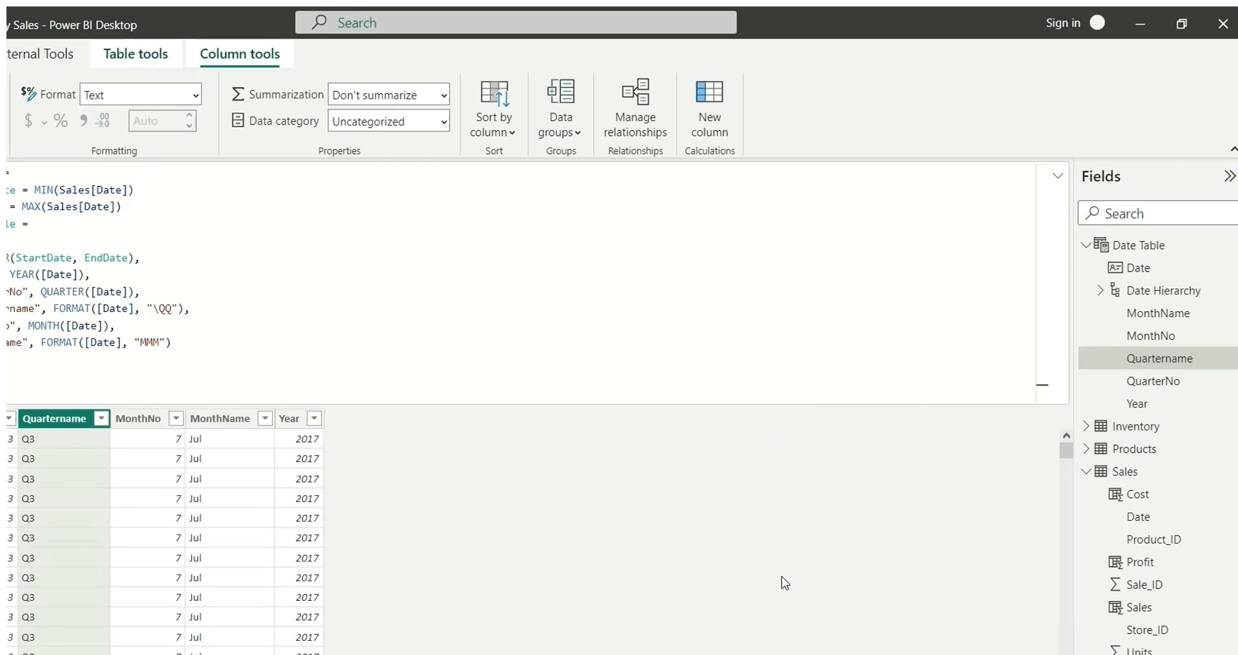
pyautogui.click(1102, 292)
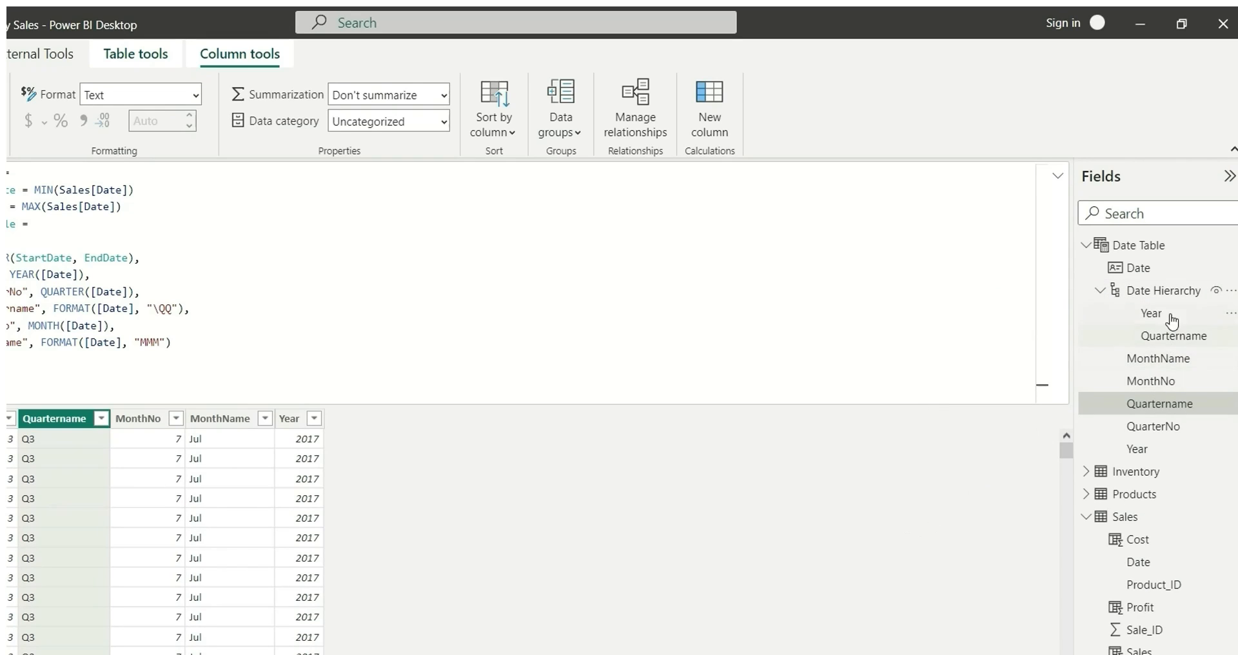
pyautogui.click(1100, 292)
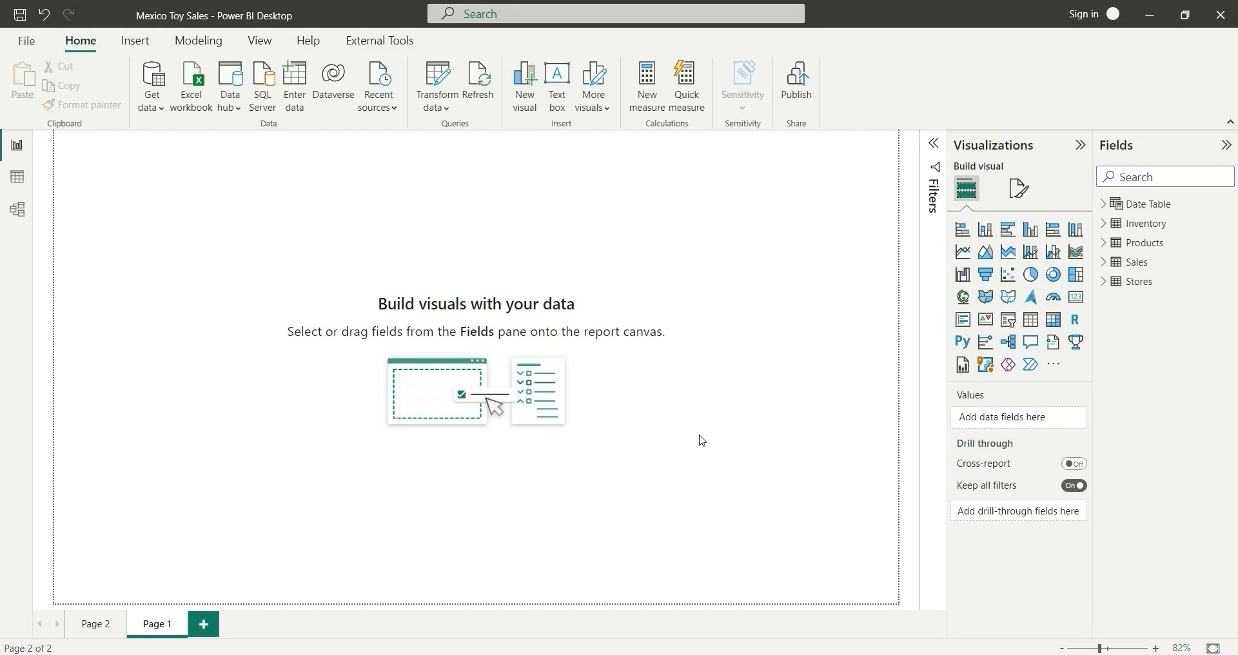
# - Set Page 1's canvas to the Custom type with a height of 1100 px and a width of 1500 px
pyautogui.click(1019, 187)
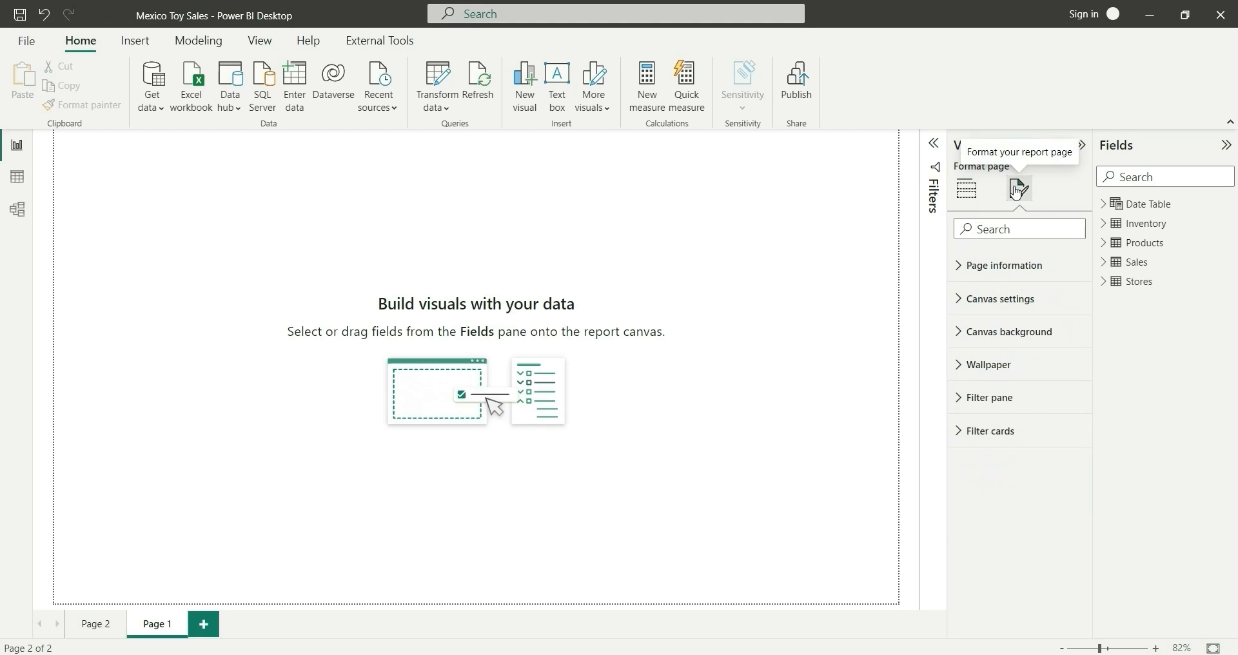
pyautogui.click(1018, 308)
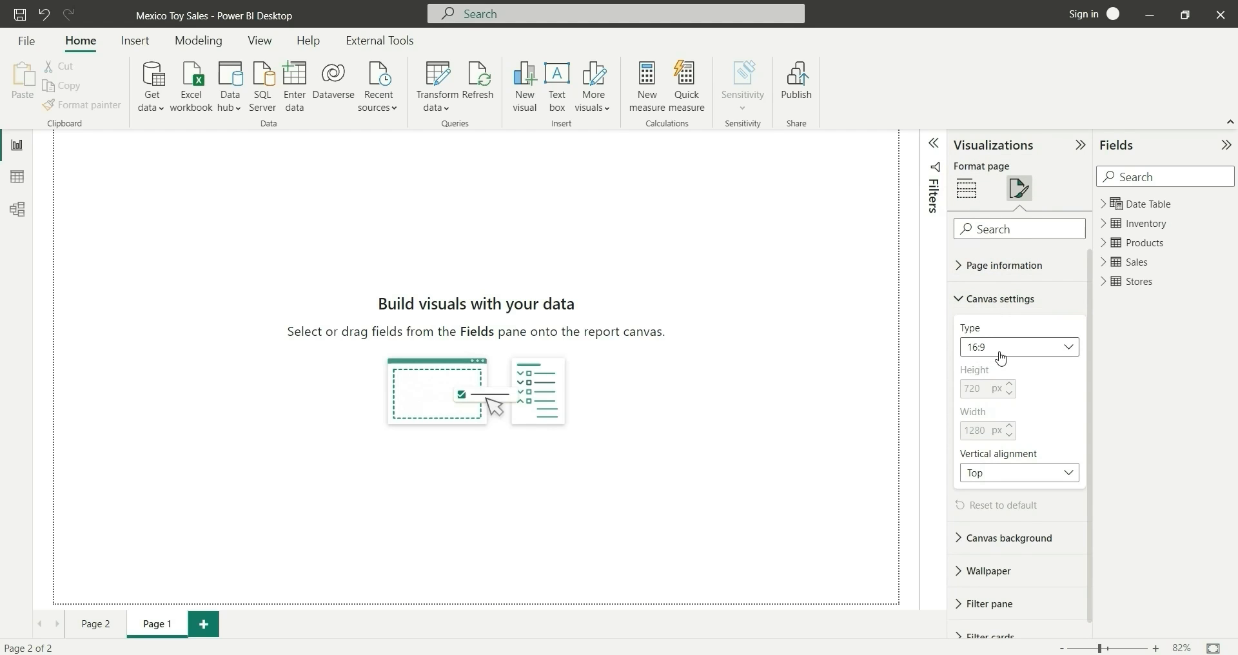
pyautogui.click(1000, 354)
pyautogui.click(1000, 444)
pyautogui.press('Tab')
pyautogui.write('1100')
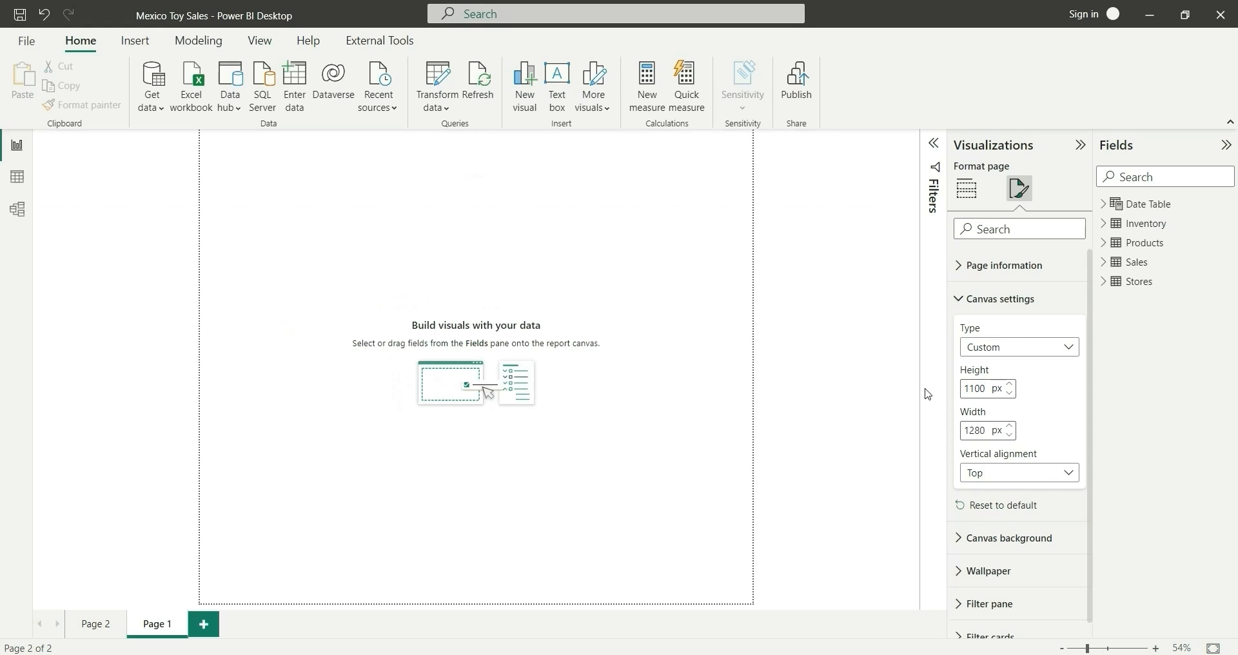
pyautogui.doubleClick(991, 431)
pyautogui.write('1500')
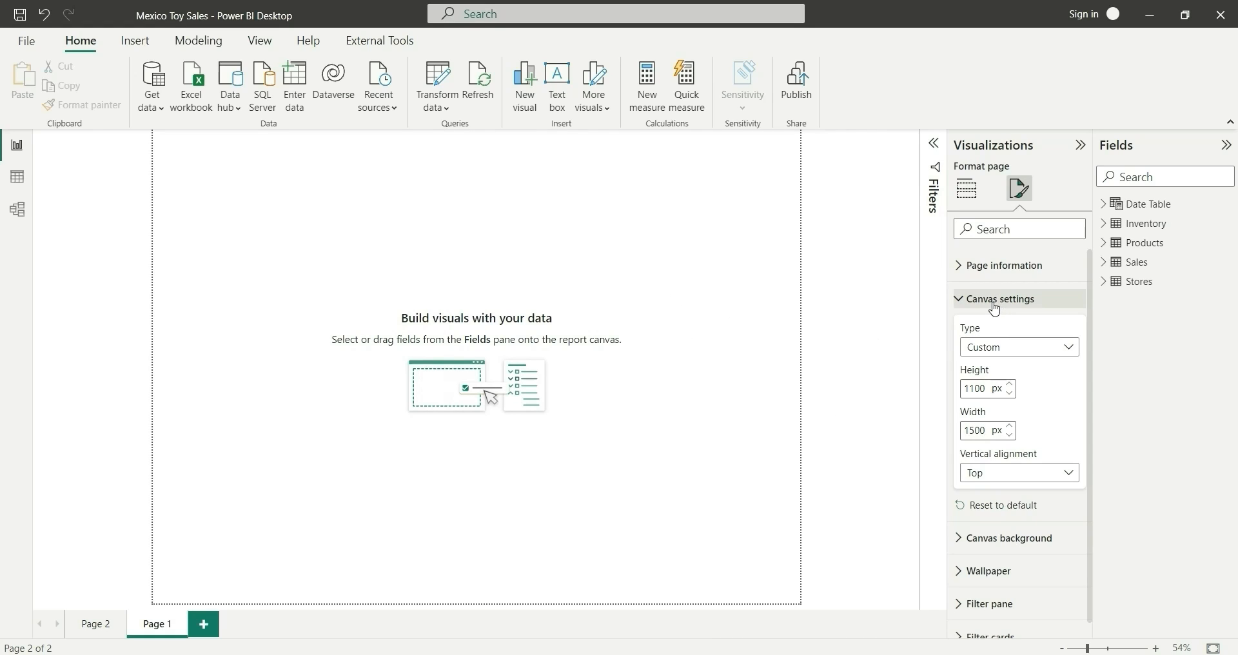
pyautogui.click(994, 300)
pyautogui.click(661, 325)
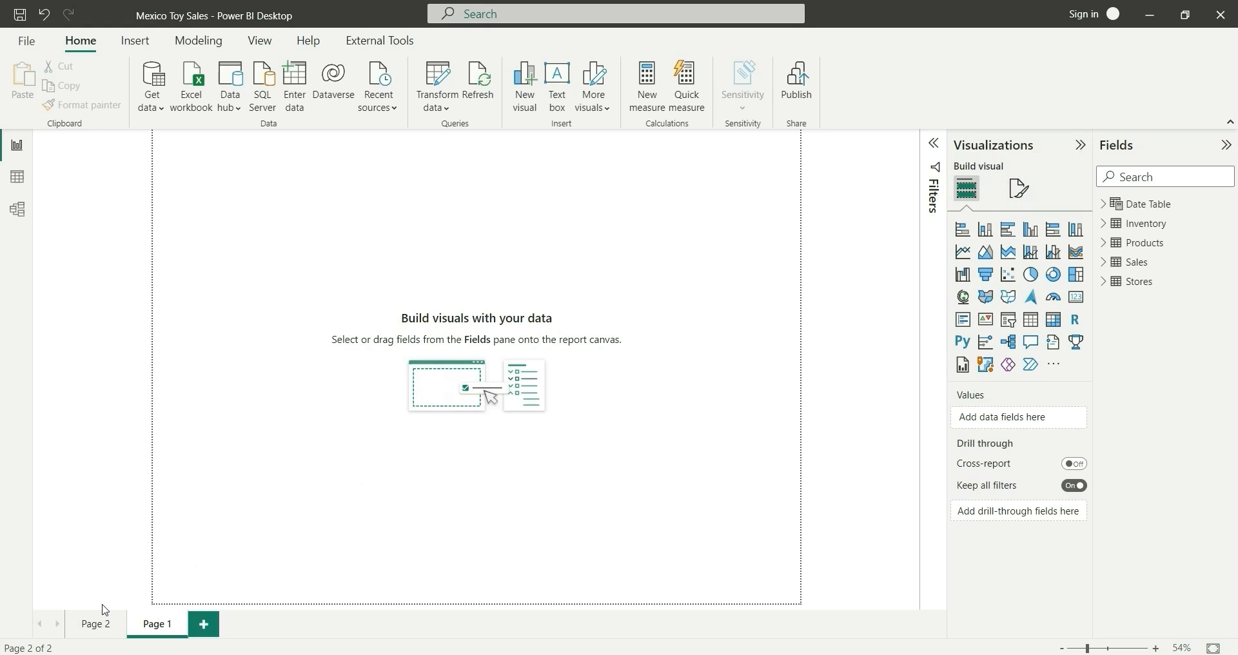
# - Set Page 1's canvas background color to #4B6075, the BG code copied from Page 2, with 0% transparency
pyautogui.click(96, 624)
pyautogui.moveTo(367, 298); pyautogui.dragTo(298, 298)
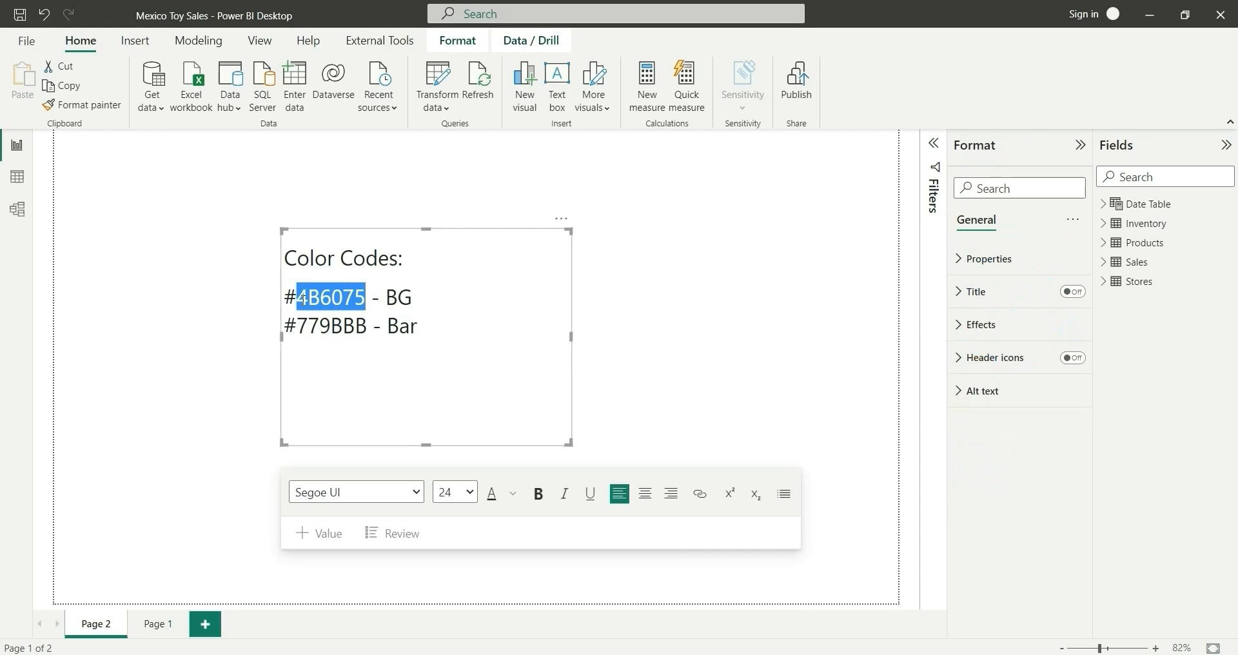
pyautogui.click(157, 624)
pyautogui.click(1018, 198)
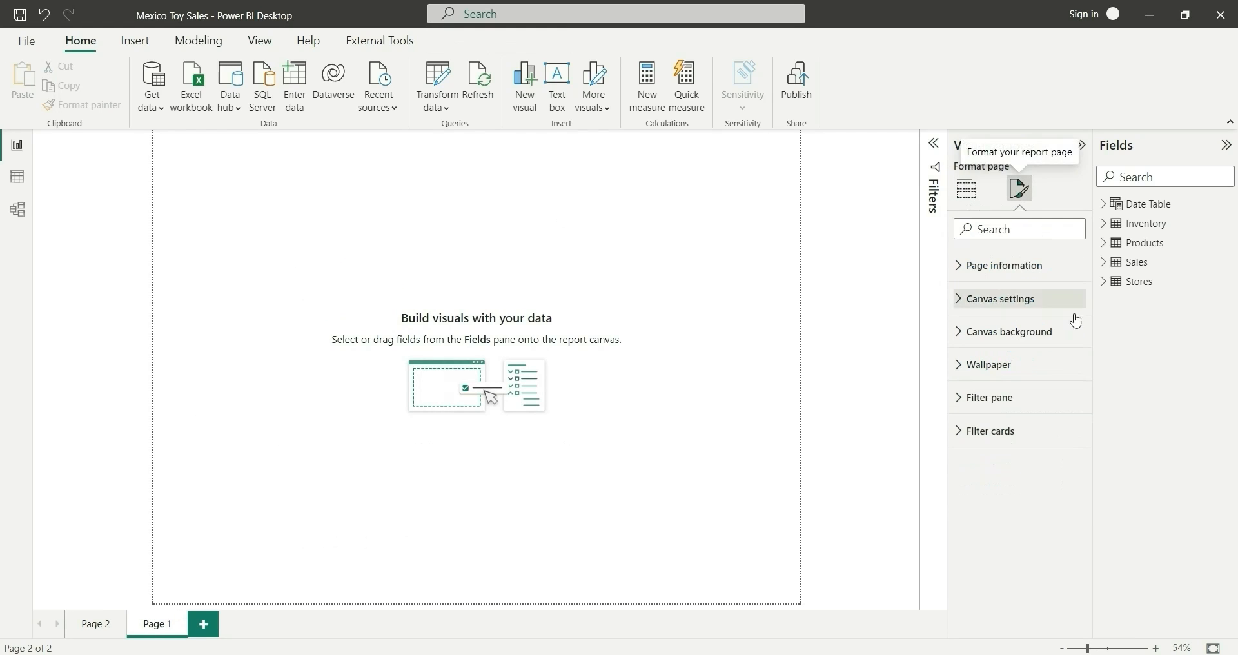
pyautogui.click(978, 341)
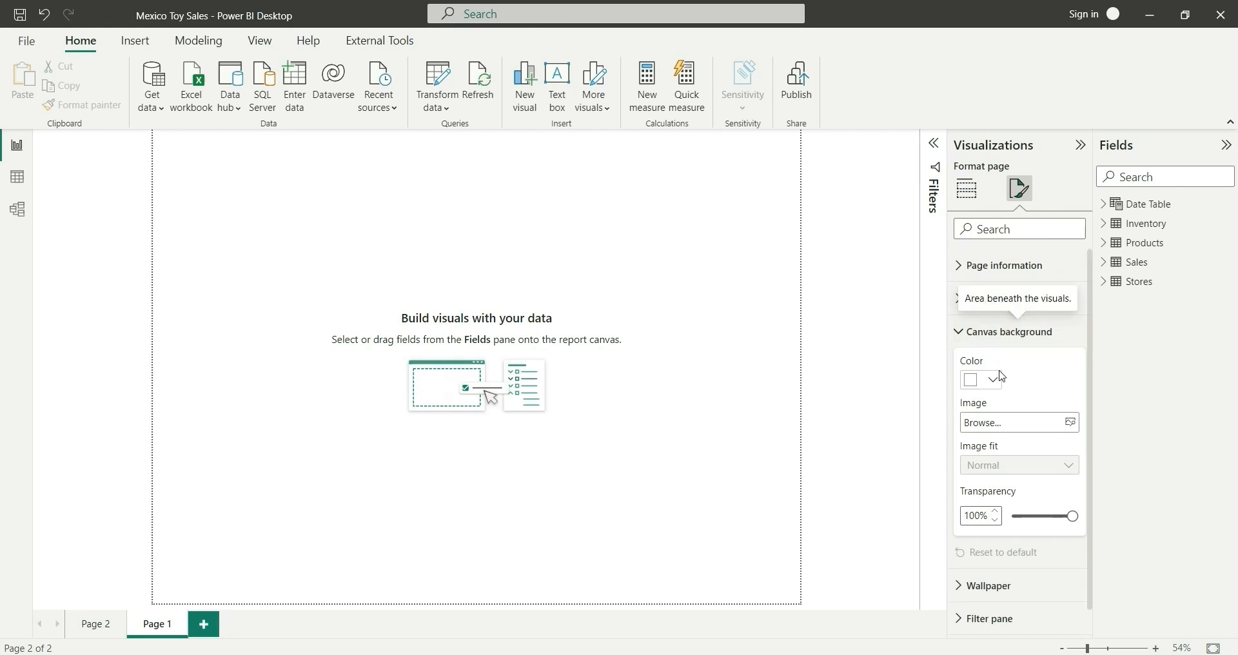
pyautogui.click(986, 380)
pyautogui.click(1011, 352)
pyautogui.write('#4B5D75')
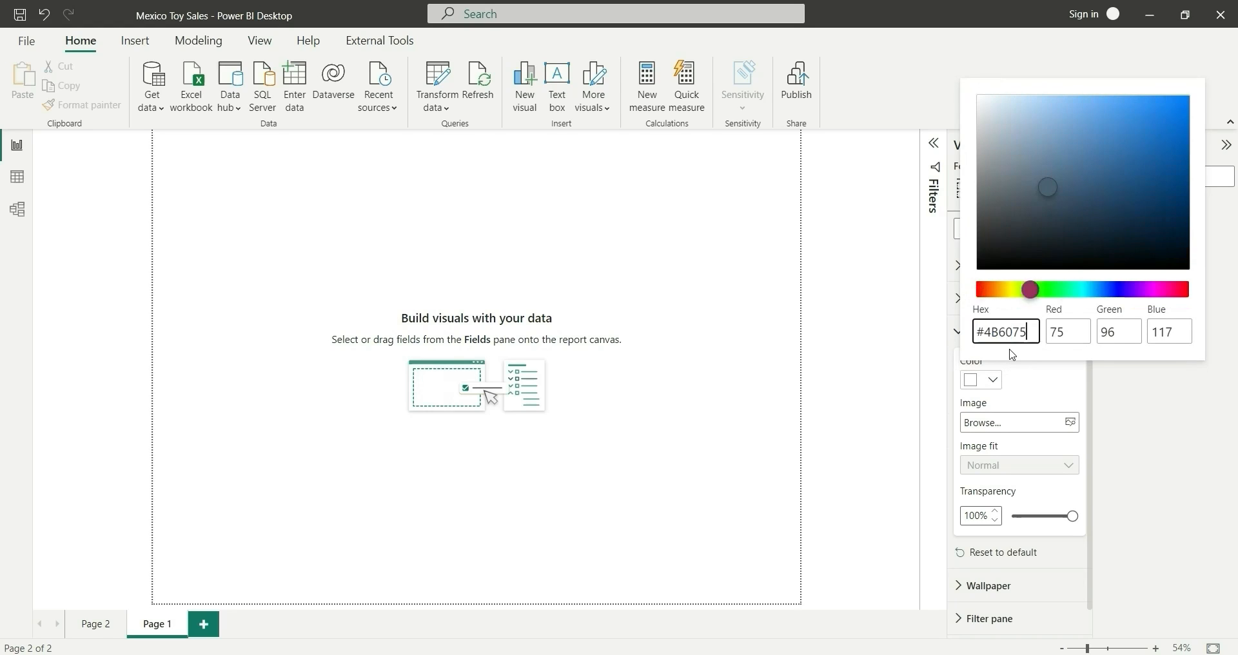
pyautogui.click(1046, 378)
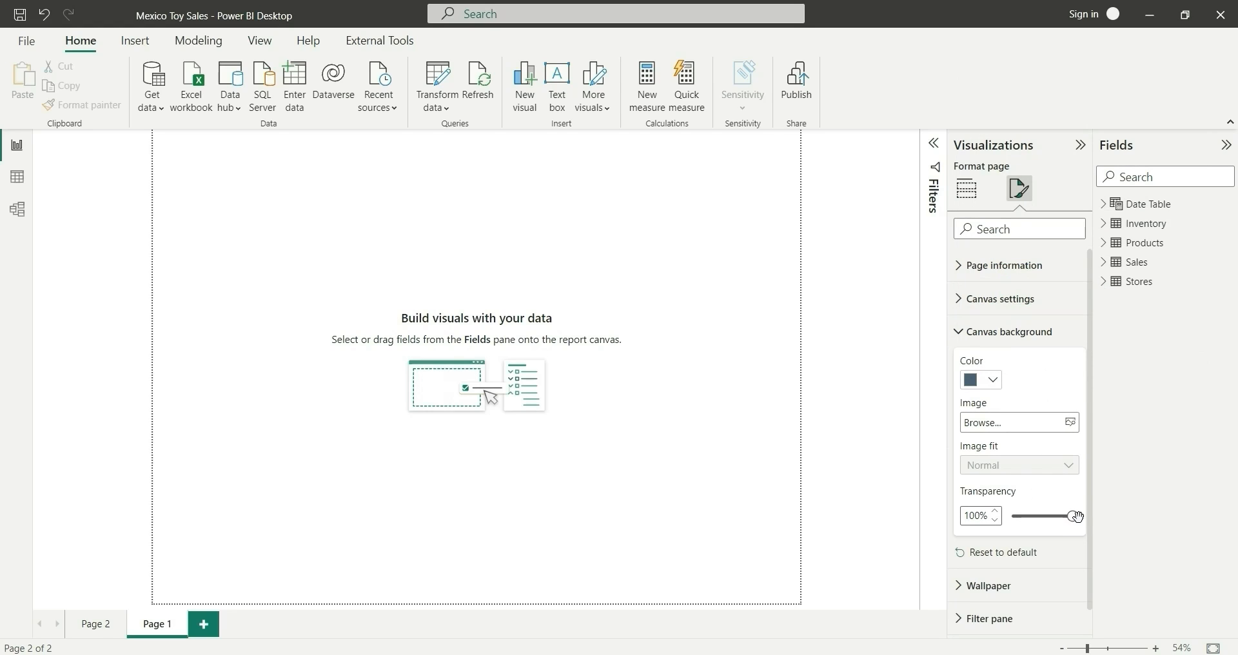
pyautogui.moveTo(1072, 516); pyautogui.dragTo(1013, 516)
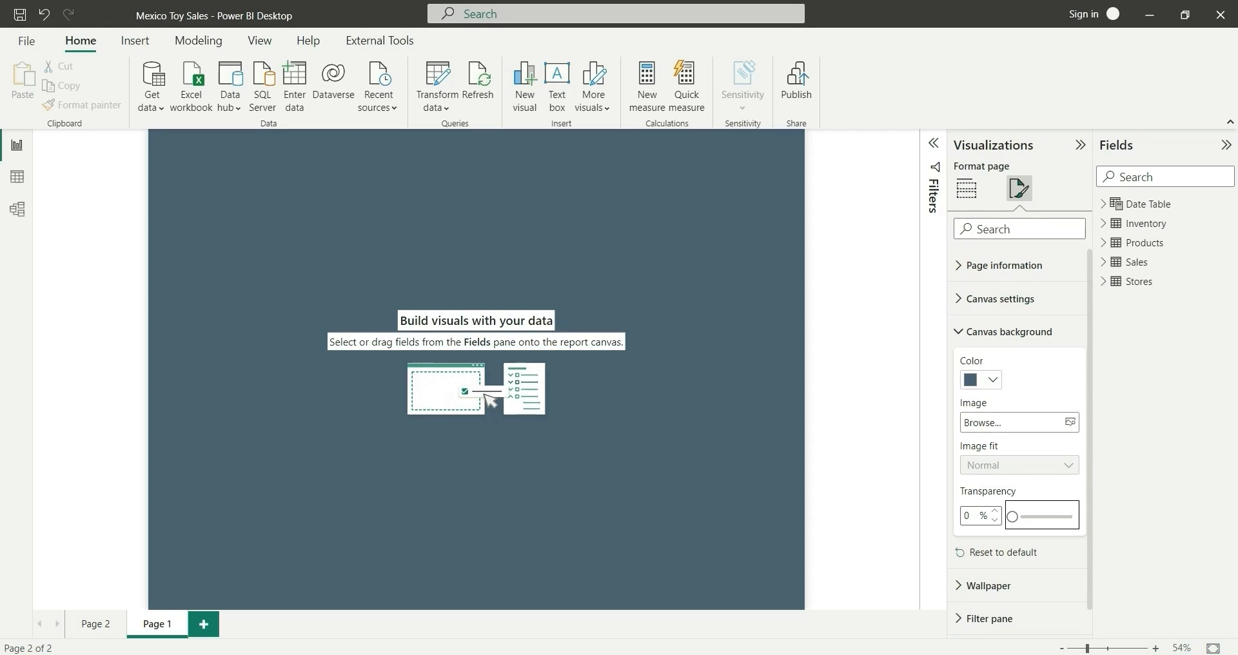
pyautogui.click(260, 573)
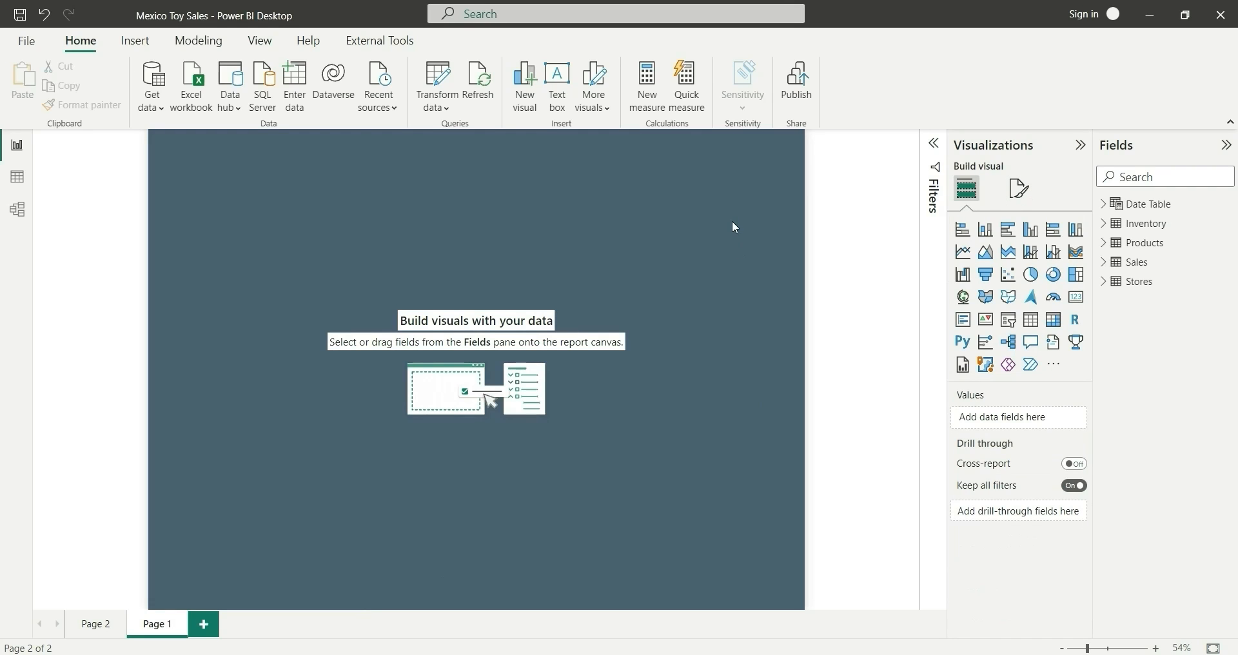
# - Insert a rectangle and stretch it into a thin banner spanning the full width of Page 1's upper edge
pyautogui.click(133, 50)
pyautogui.click(594, 87)
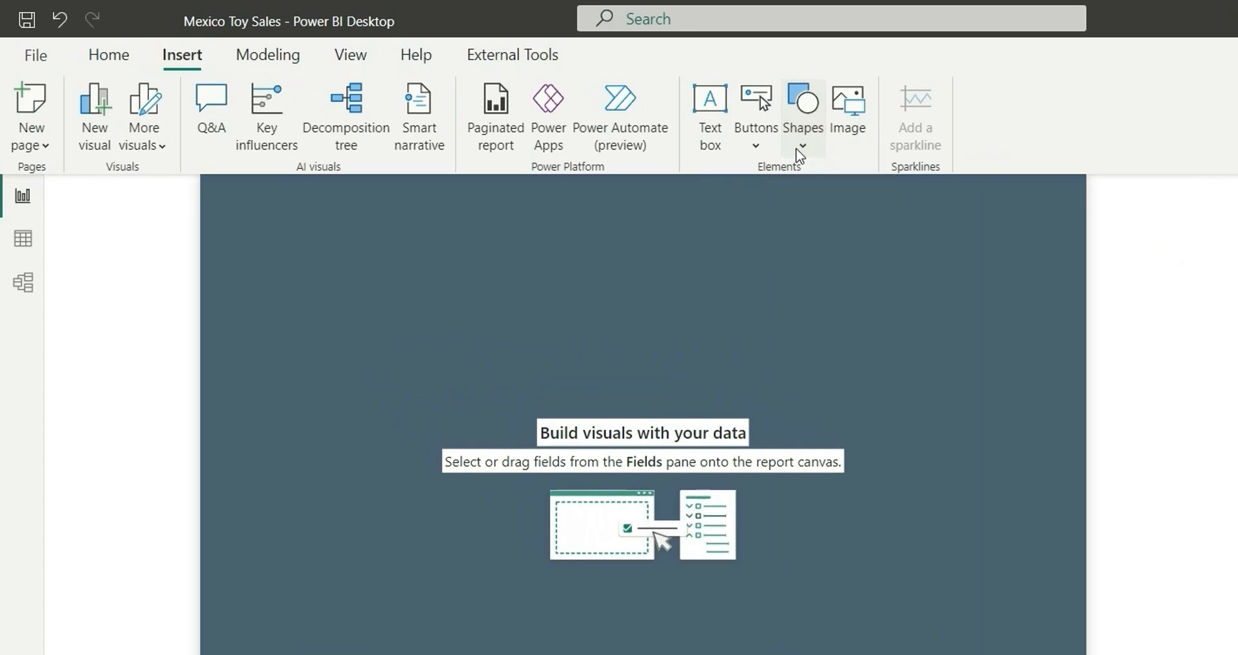
pyautogui.click(806, 220)
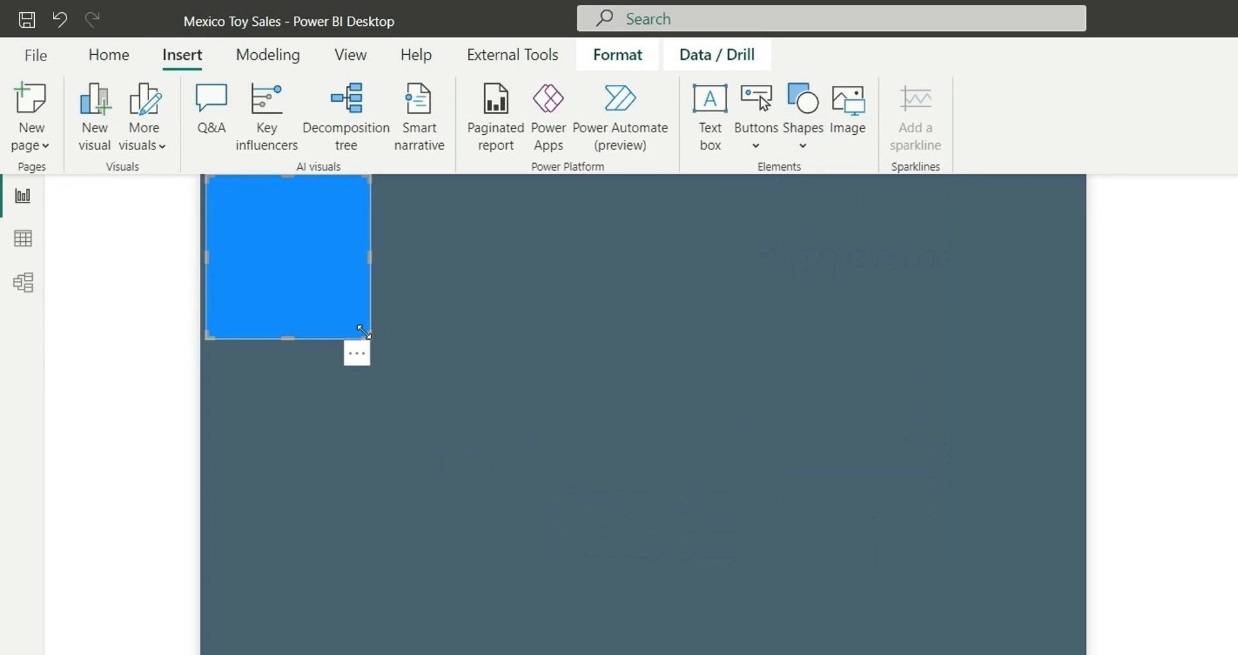
pyautogui.moveTo(364, 333); pyautogui.dragTo(1083, 183)
pyautogui.moveTo(213, 180); pyautogui.dragTo(192, 229)
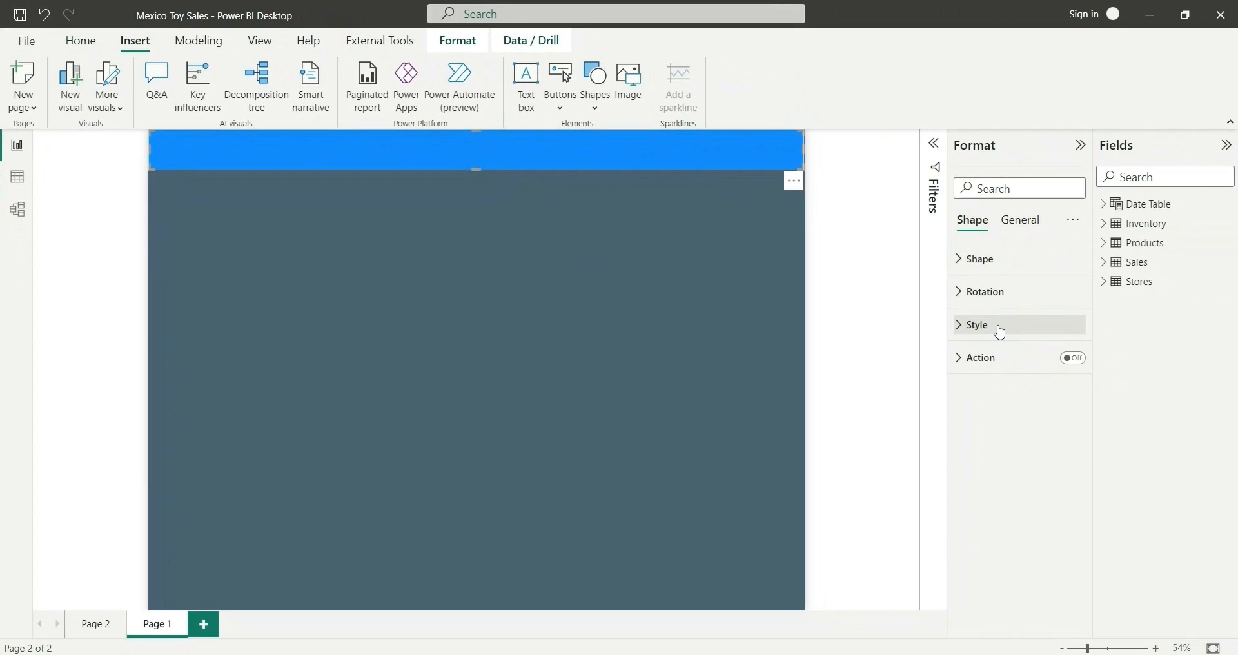
# - Fill the banner rectangle with white and turn off its border
pyautogui.click(996, 326)
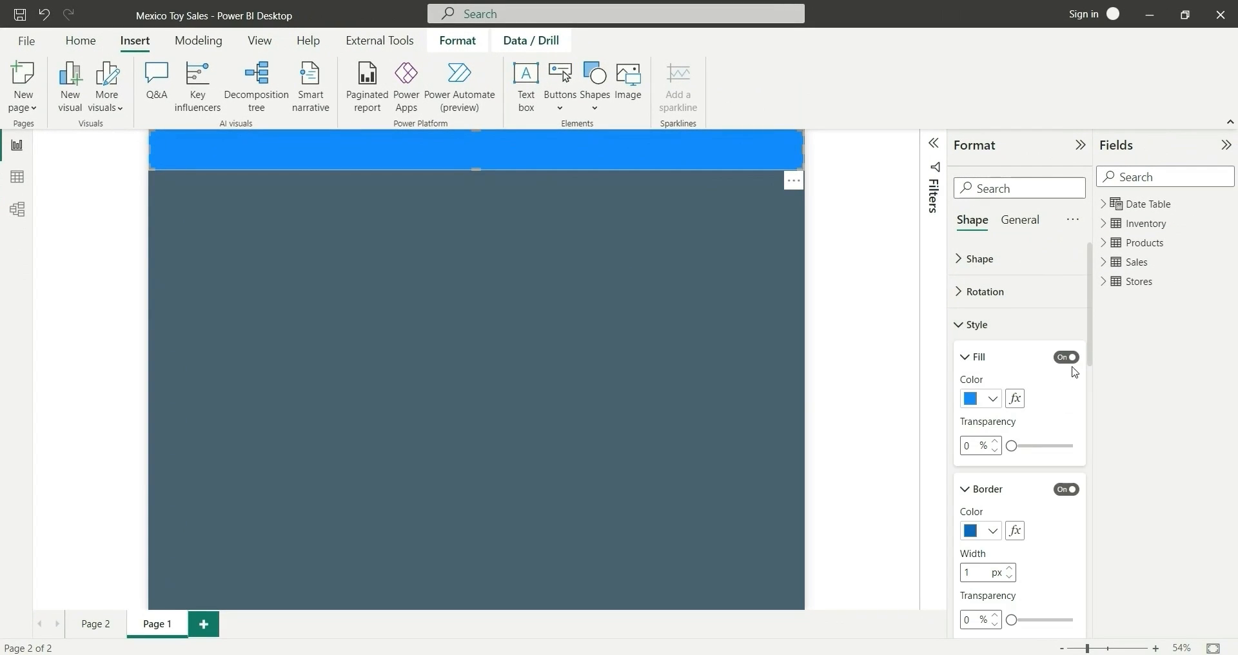
pyautogui.click(992, 401)
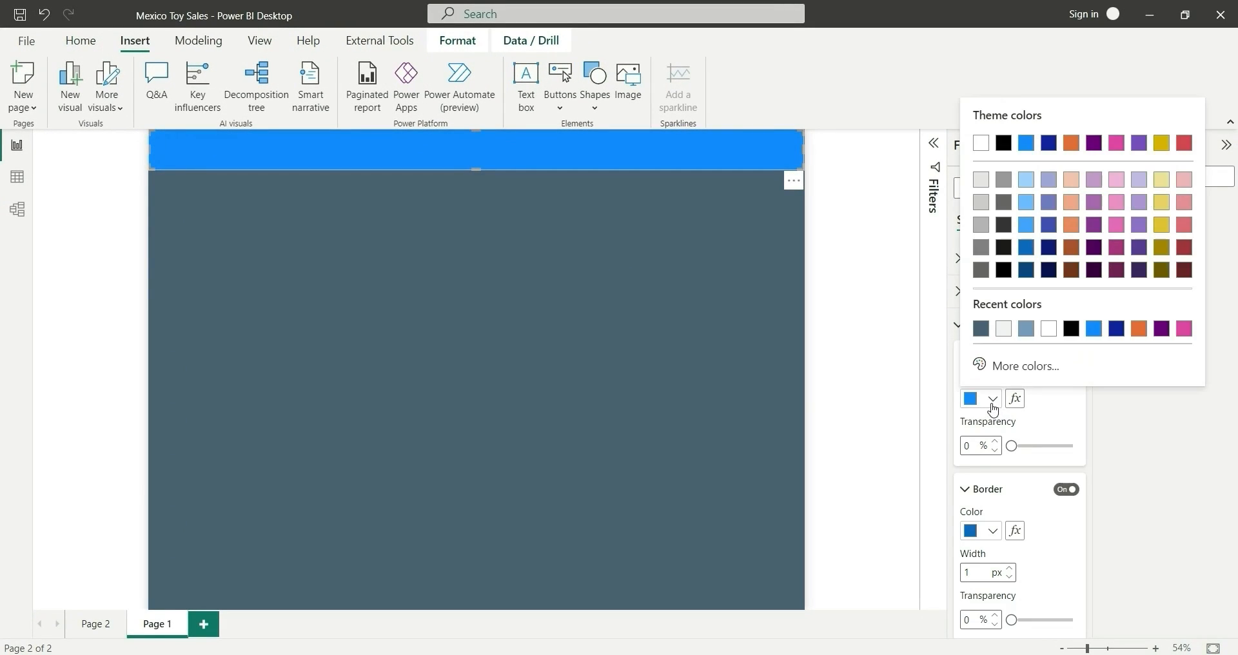
pyautogui.click(1049, 330)
pyautogui.click(1067, 490)
# - Turn on text for the banner and enter "Mexico Toy Sales Report"
pyautogui.scroll(-4, 1054, 545)
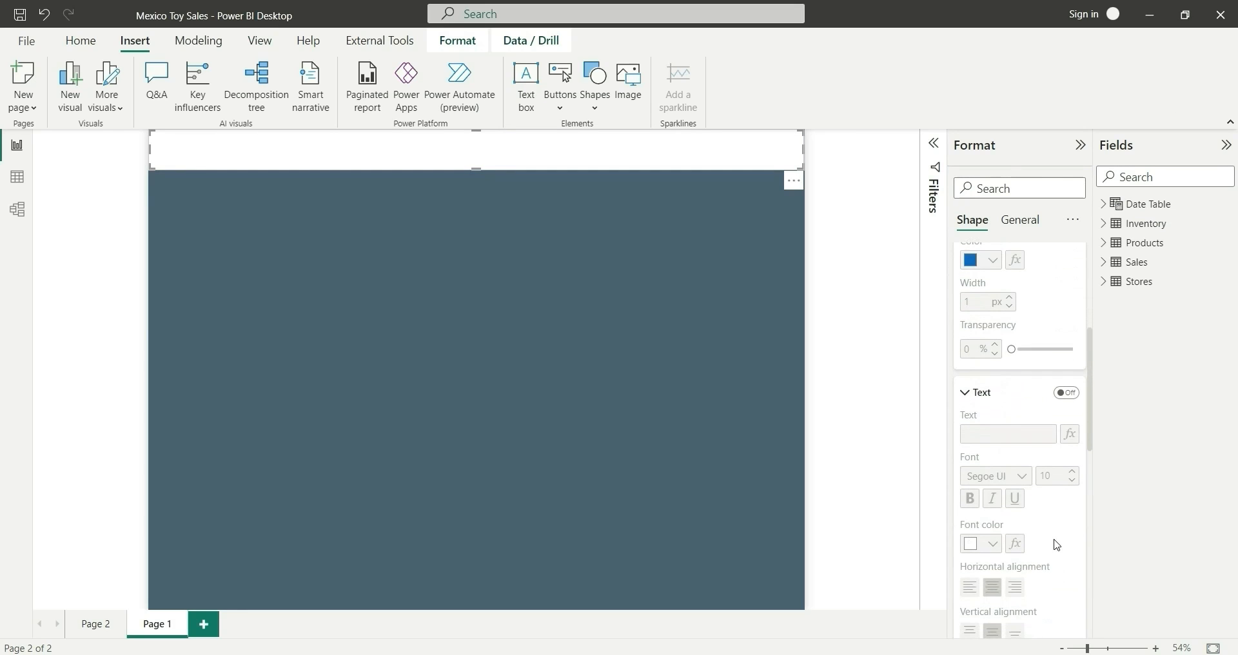
pyautogui.click(1068, 396)
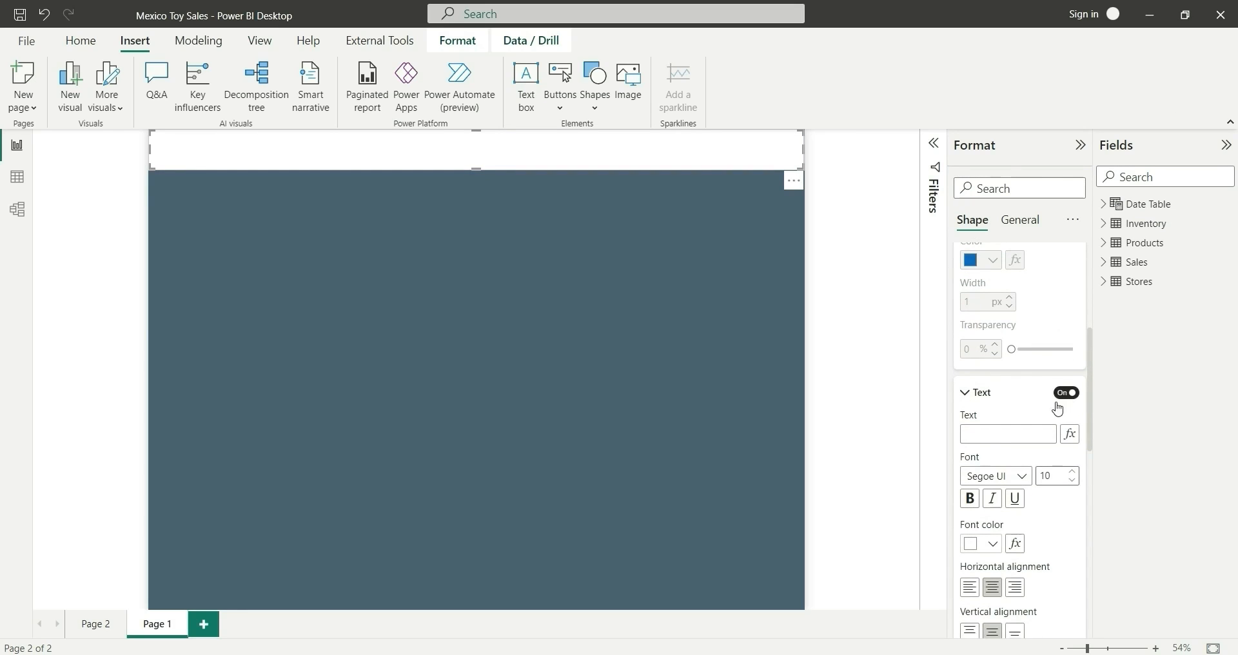
pyautogui.click(982, 441)
pyautogui.write('Me')
pyautogui.write('xico')
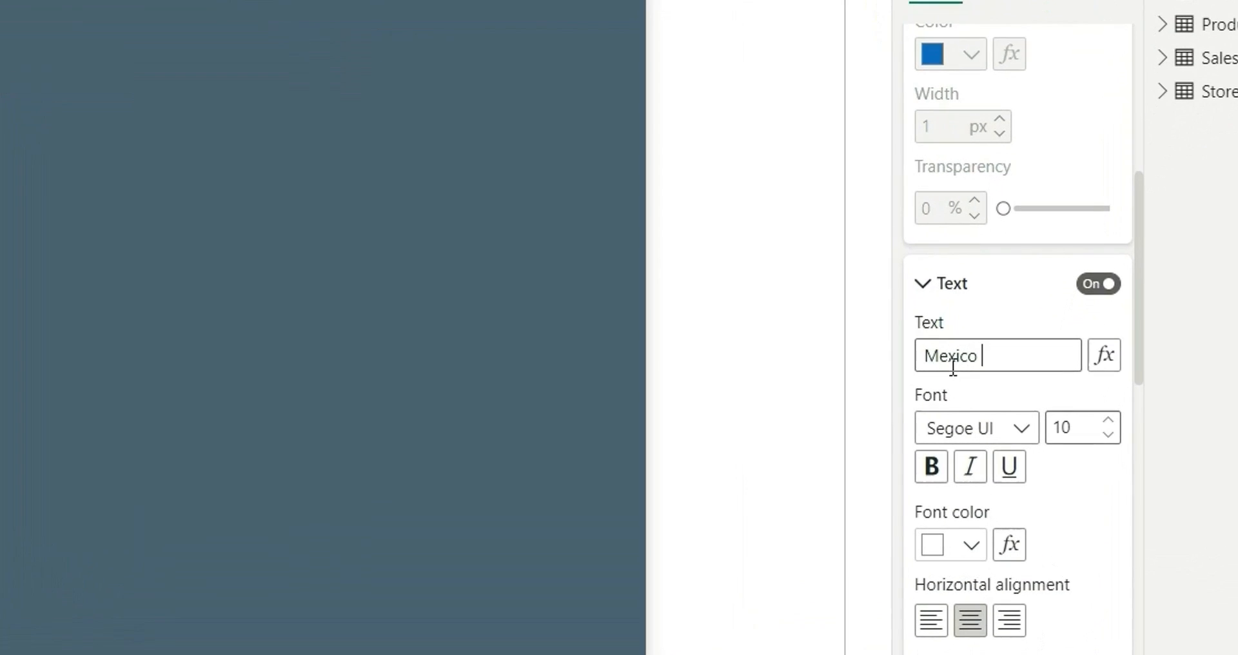
pyautogui.write(' Toy Sales Report')
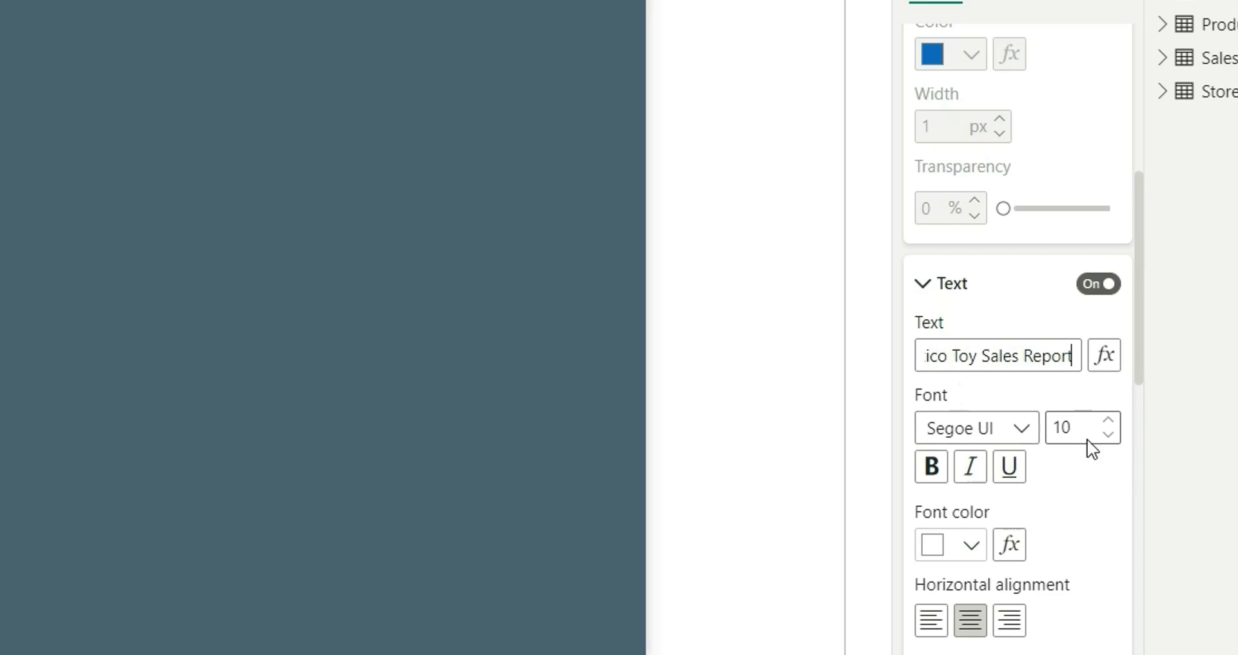
# - Format the banner title in black, size 25, with the bold Segoe UI font
pyautogui.click(961, 545)
pyautogui.click(1118, 431)
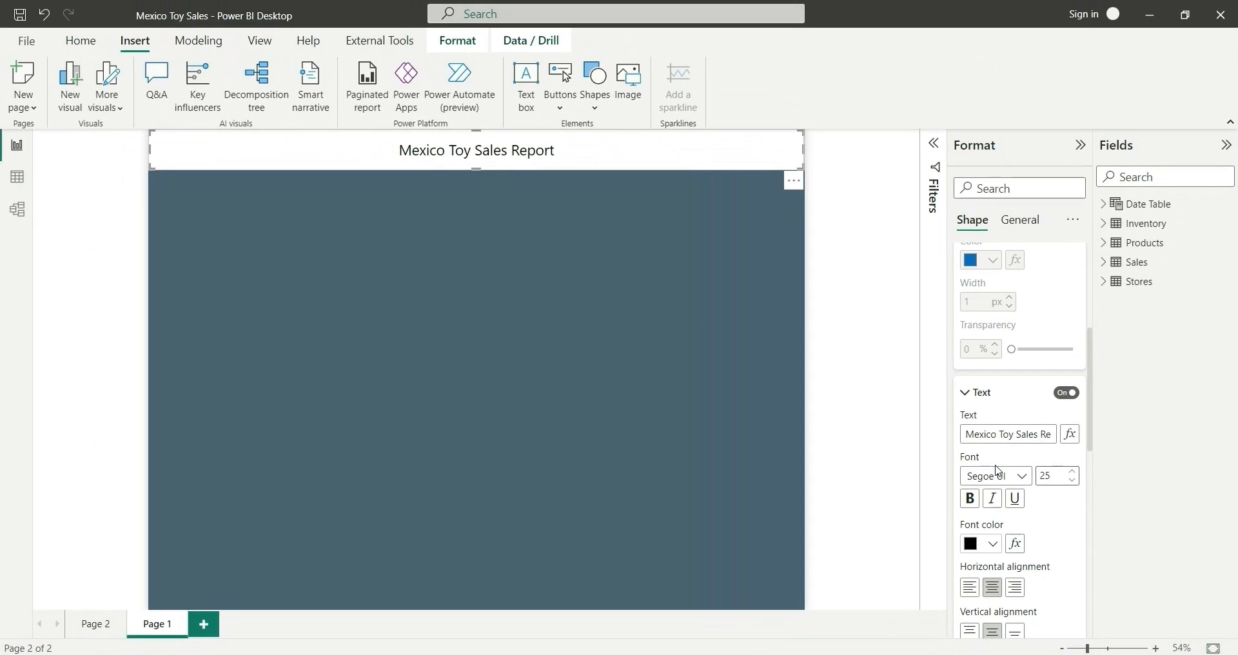
pyautogui.click(983, 429)
pyautogui.click(1005, 393)
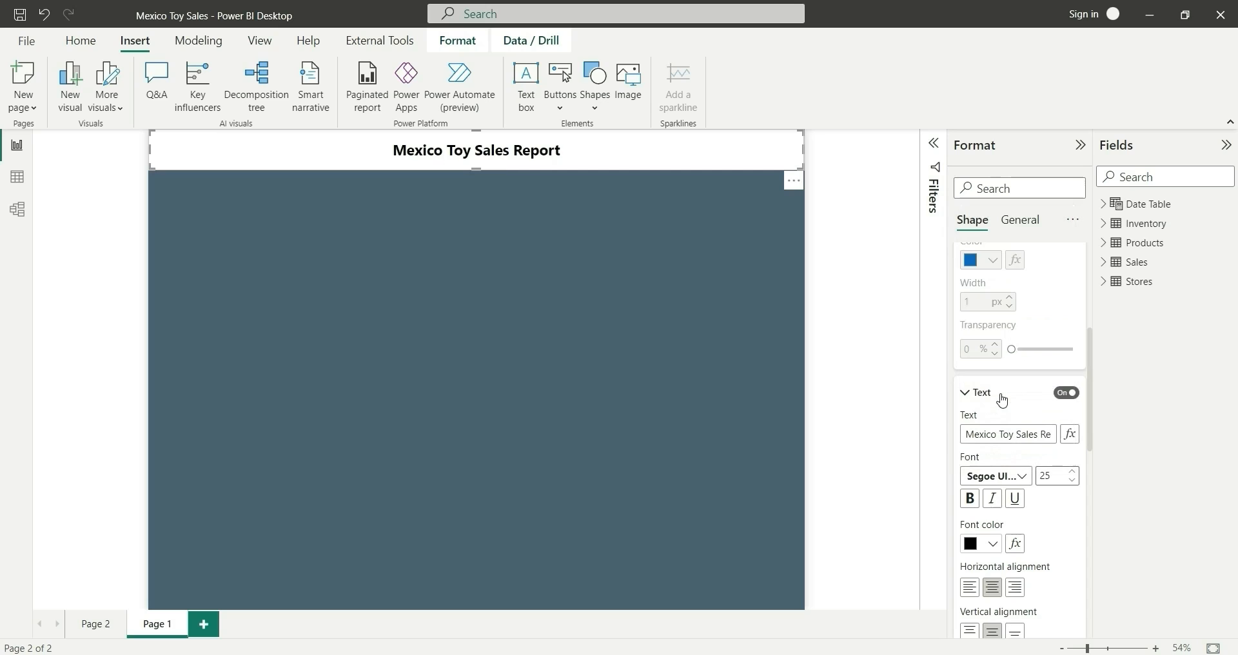
# - Left-align the banner title and add left padding of about a tenth of the banner's width
pyautogui.scroll(-5, 1067, 526)
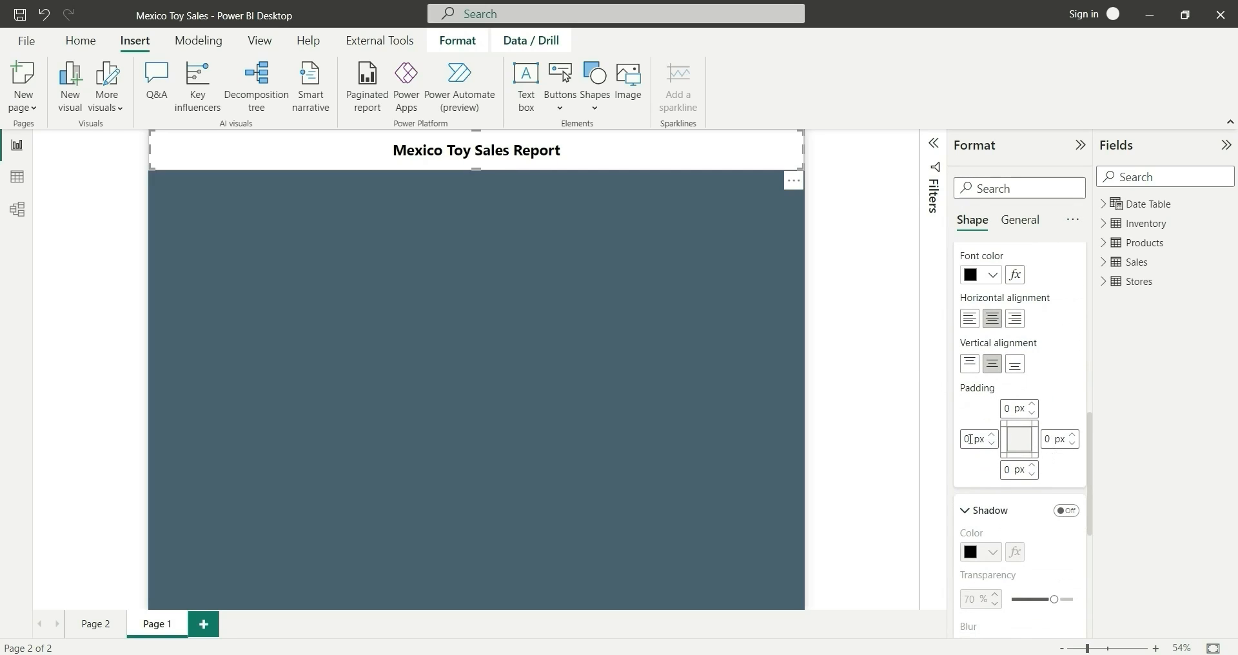
pyautogui.click(970, 319)
pyautogui.click(966, 440)
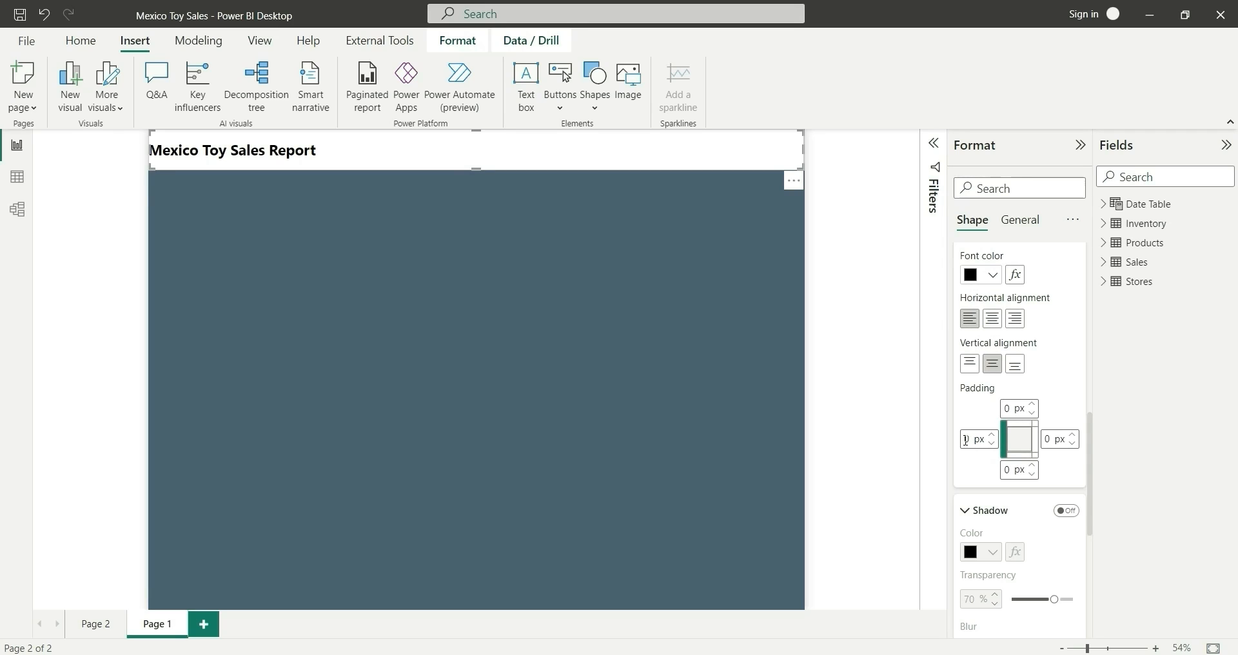
pyautogui.write('75')
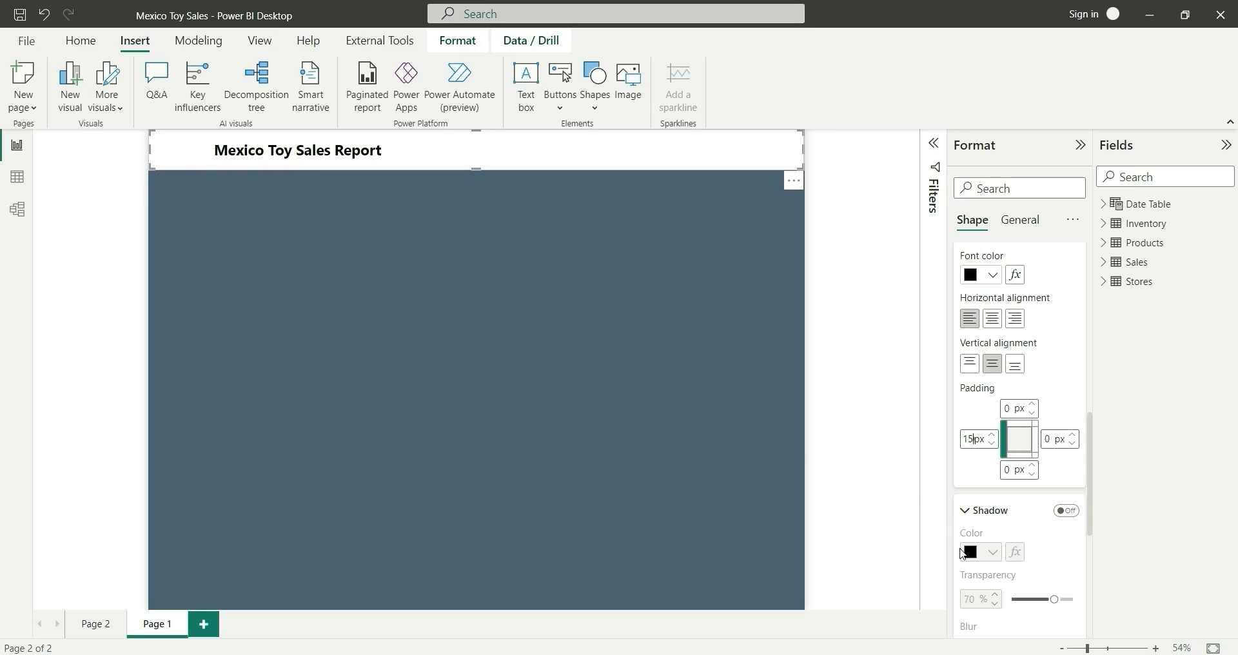
pyautogui.click(696, 281)
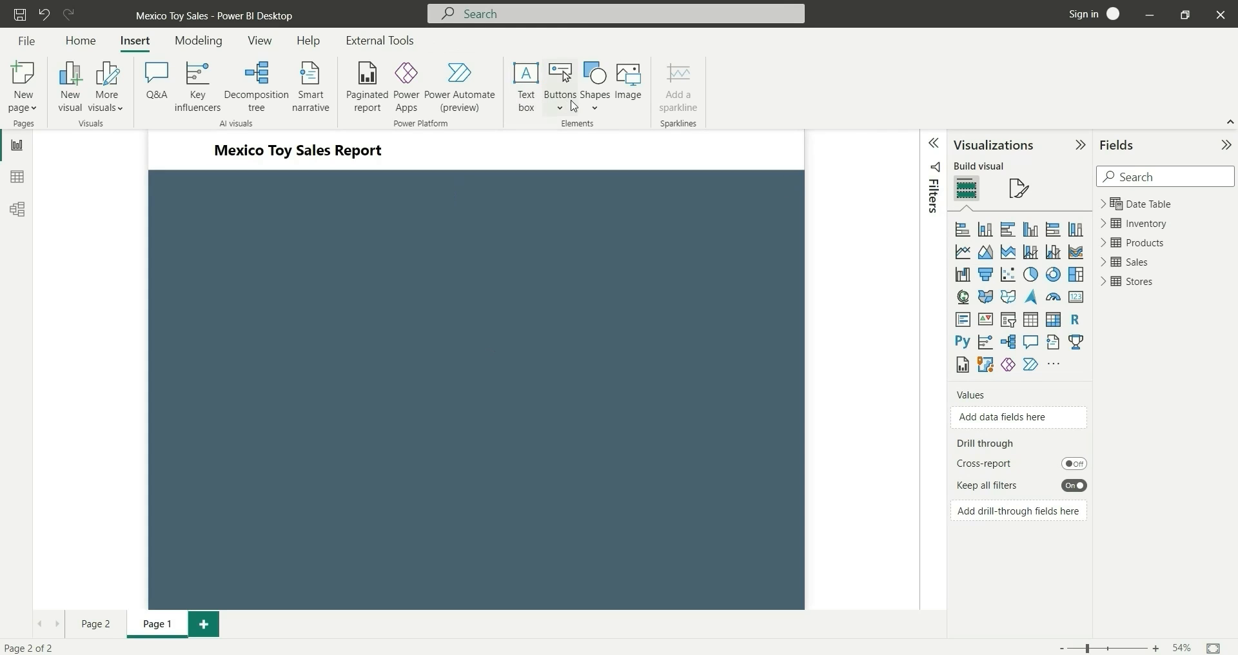
# - Insert a second rectangle below the banner, fill it with white and turn off its border
pyautogui.click(594, 100)
pyautogui.click(595, 166)
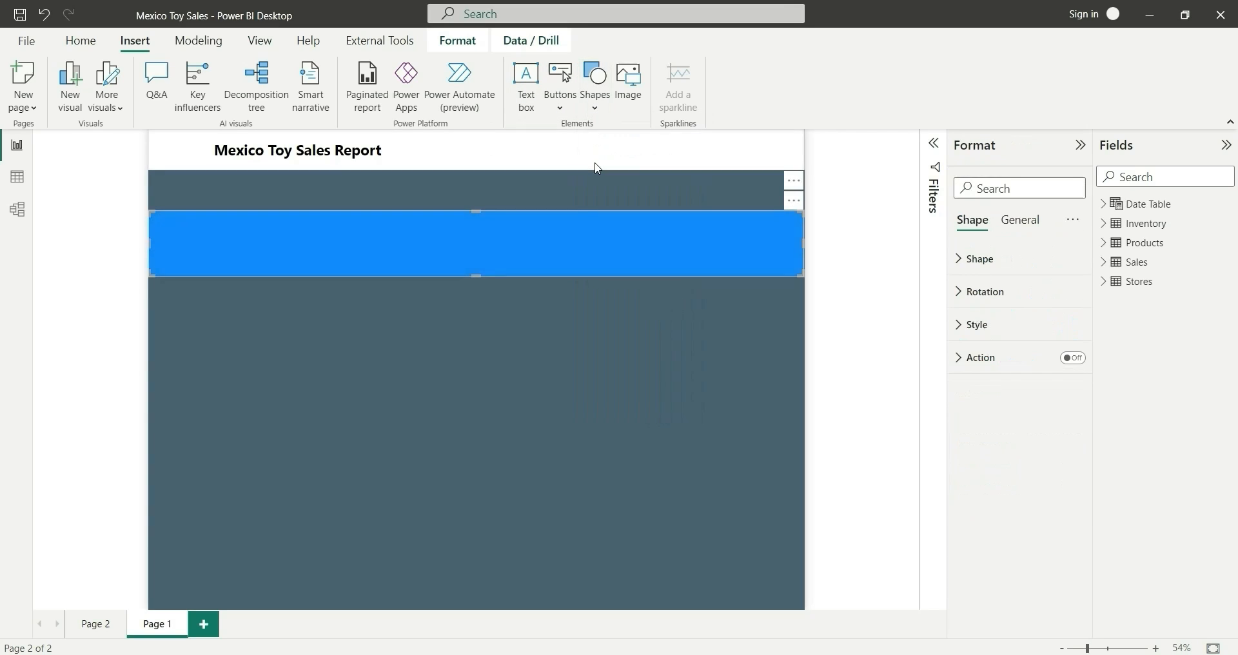
pyautogui.click(989, 331)
pyautogui.click(991, 400)
pyautogui.click(1009, 332)
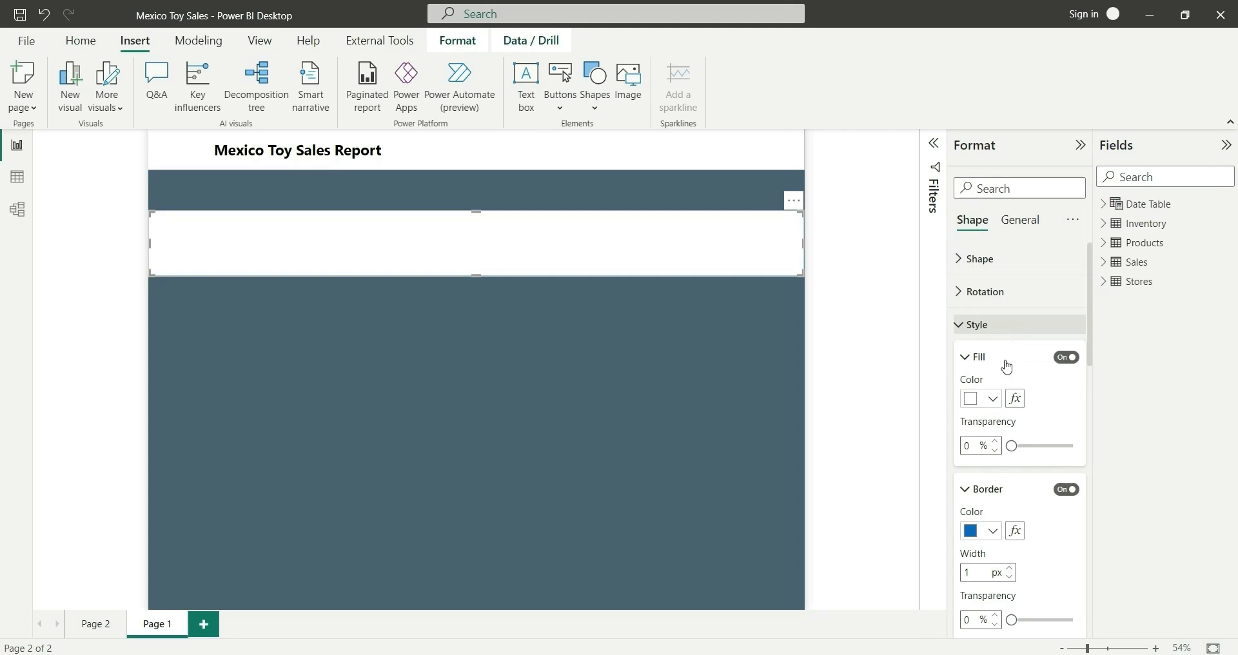
pyautogui.click(1065, 490)
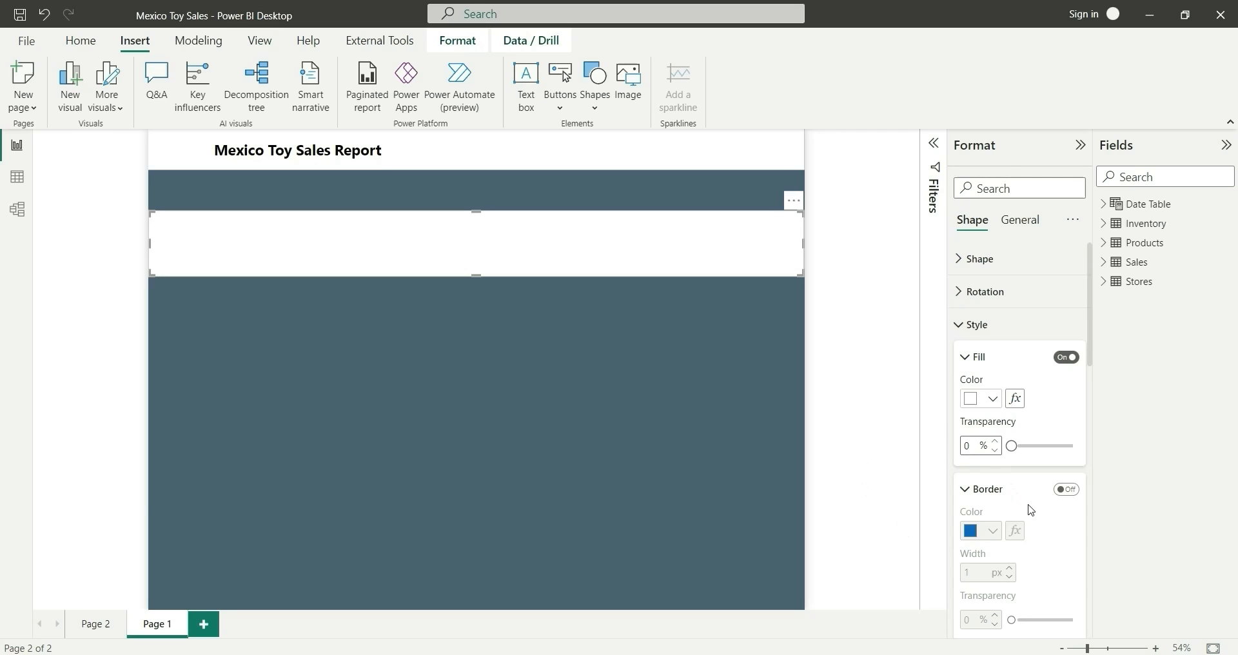
# - Shrink the second rectangle to about a third of the page width and turn on its shadow
pyautogui.moveTo(802, 275); pyautogui.dragTo(370, 270)
pyautogui.scroll(-5, 1024, 507)
pyautogui.scroll(5, 1006, 437)
pyautogui.scroll(-5, 1051, 534)
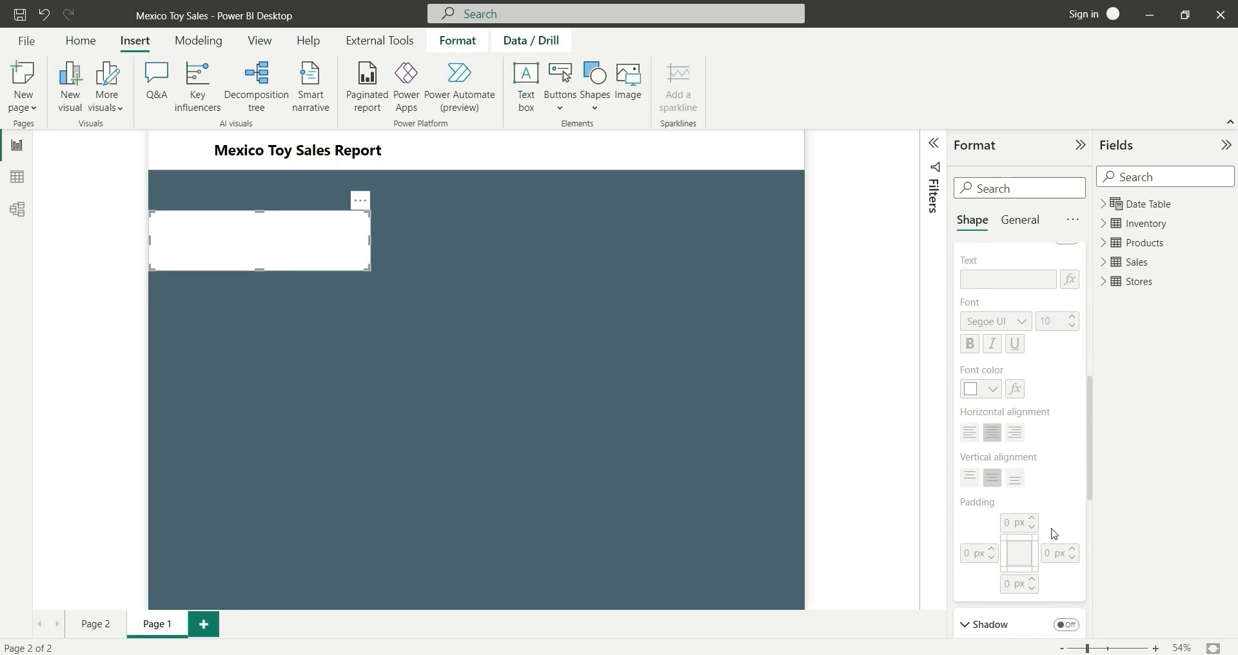
pyautogui.scroll(-3, 1052, 533)
pyautogui.click(1065, 464)
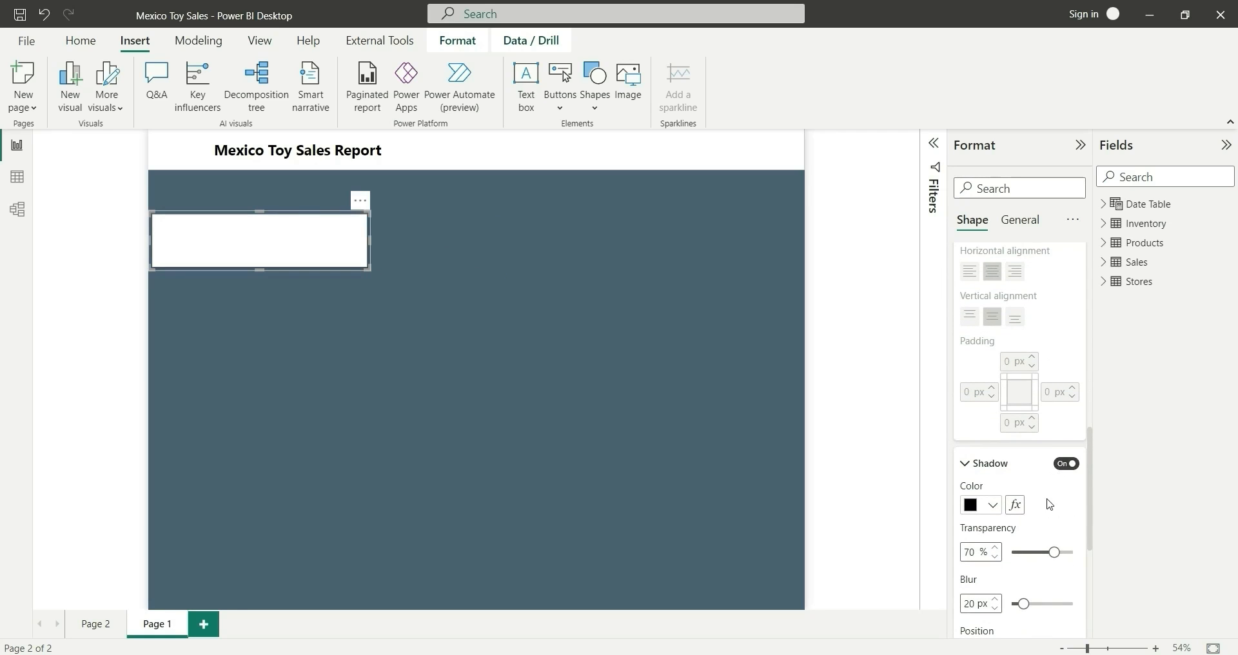
pyautogui.scroll(-1, 1025, 542)
# - Round the rectangle's corners by 4 px, then size it as a small card under the left end of the banner
pyautogui.scroll(10, 1016, 490)
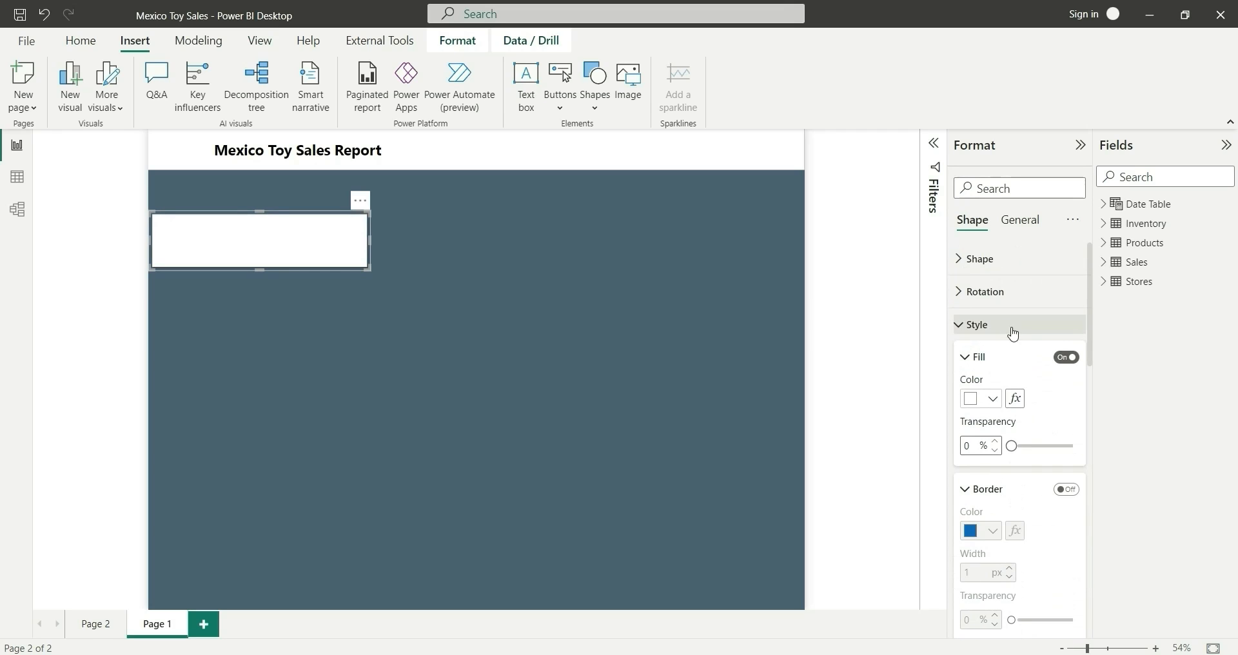
pyautogui.click(983, 260)
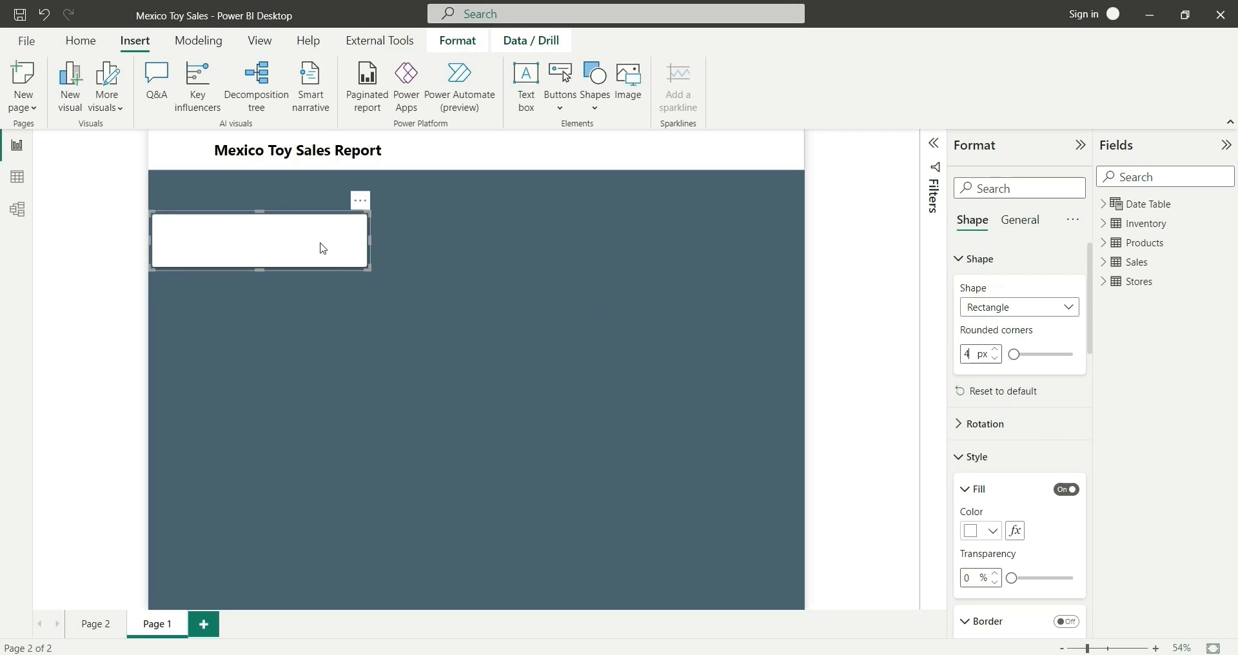
pyautogui.moveTo(369, 270); pyautogui.dragTo(274, 236)
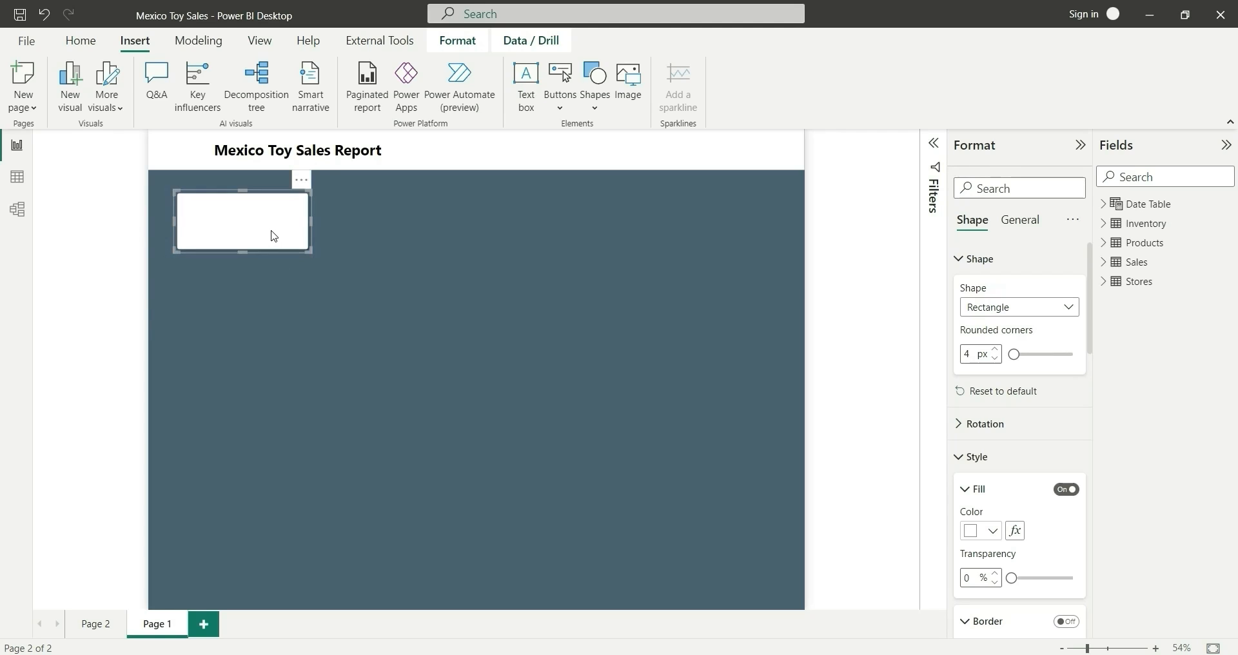
# - Duplicate the white card three times and place the copies beside it in a row of four
pyautogui.hotkey('ctrl', 'c')
pyautogui.hotkey('ctrl', 'v')
pyautogui.moveTo(451, 266); pyautogui.dragTo(692, 239)
pyautogui.hotkey('ctrl', 'c')
pyautogui.hotkey('ctrl', 'v')
pyautogui.hotkey('ctrl', 'v')
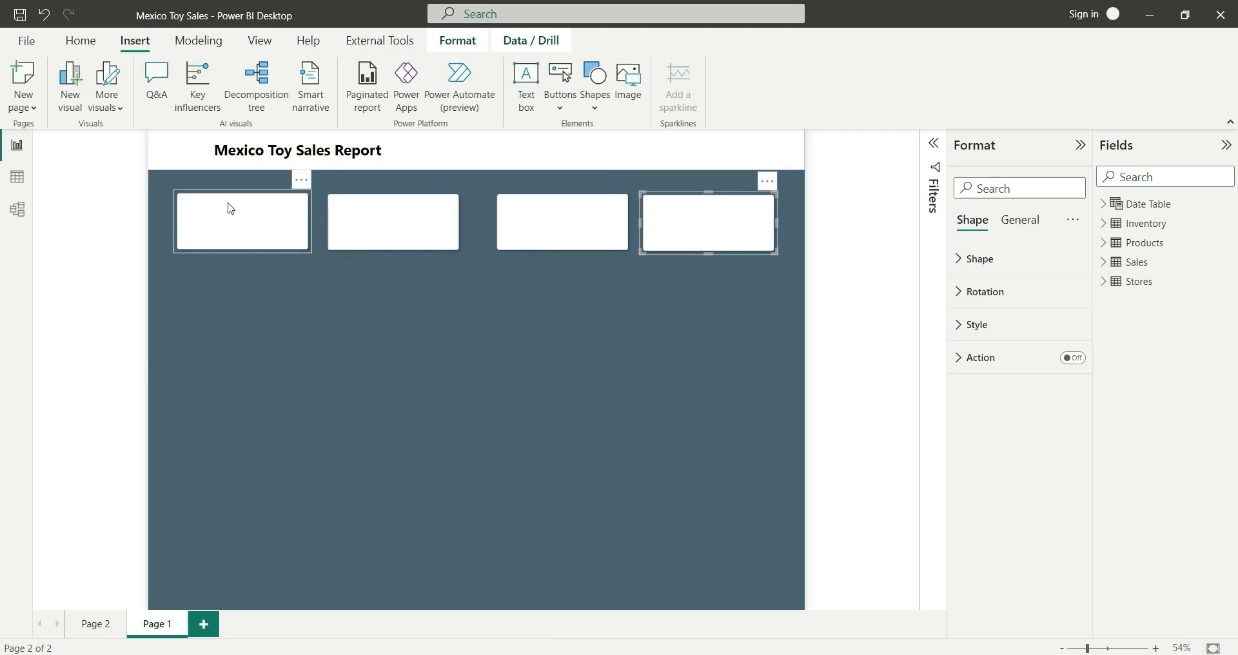
# - Select all four white cards, distribute them horizontally and align their tops
pyautogui.click(228, 230)
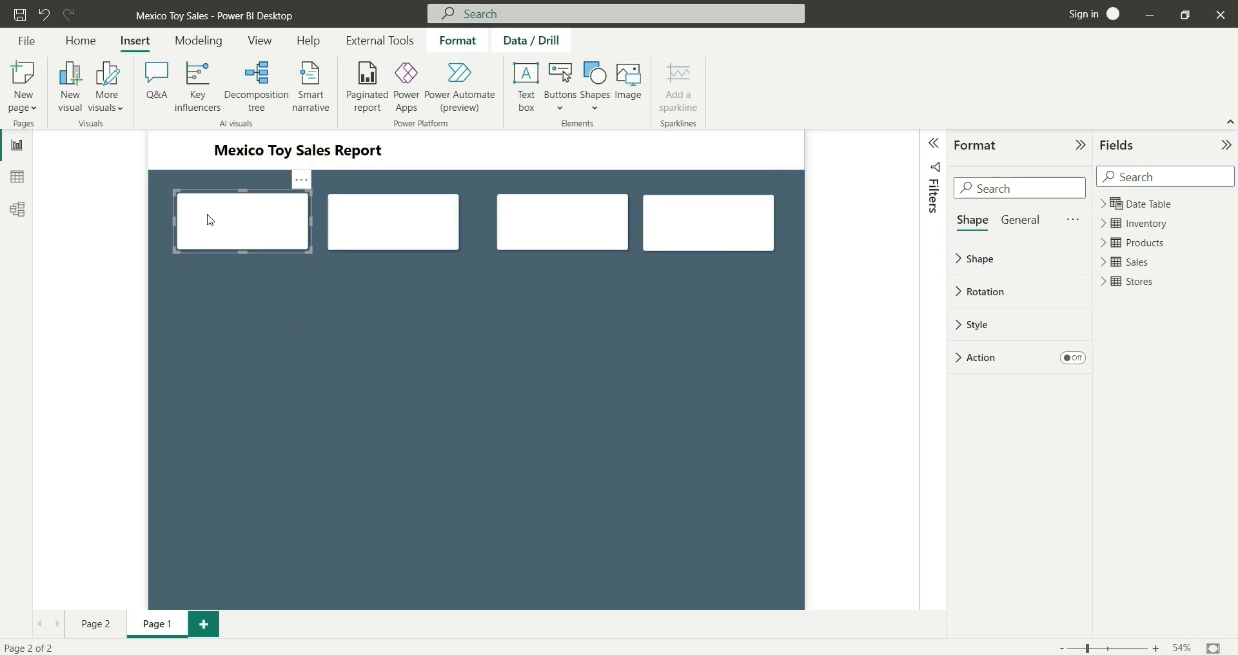
pyautogui.click(710, 231)
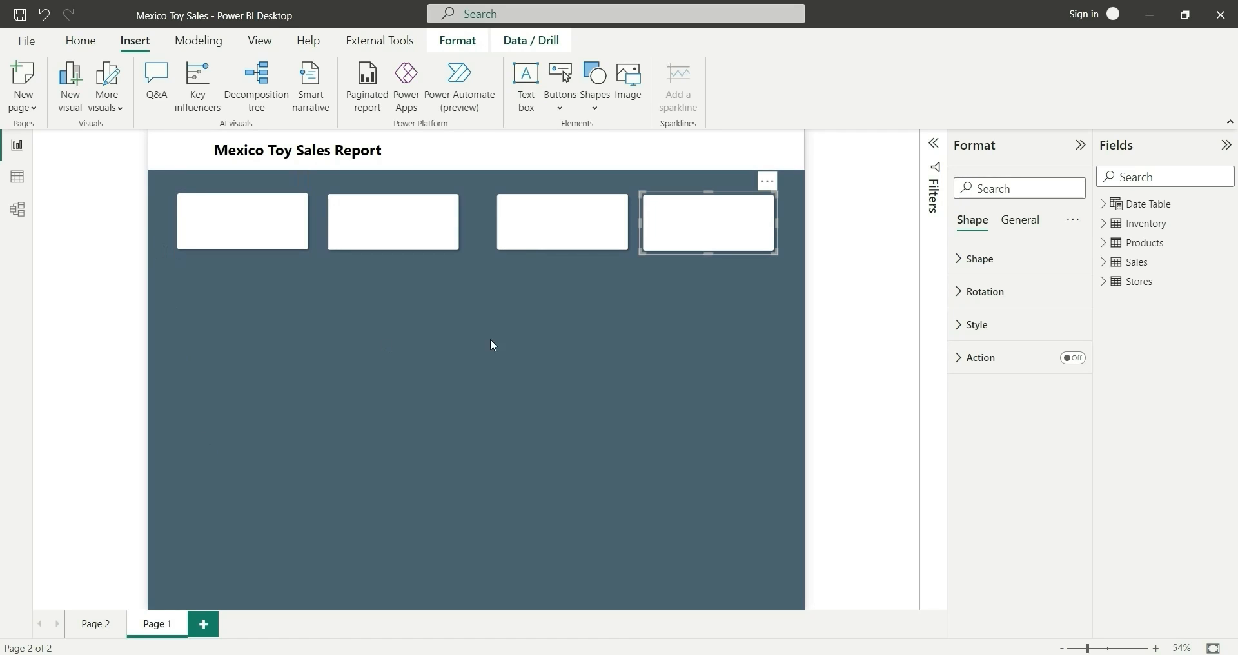
pyautogui.click(218, 297)
pyautogui.moveTo(161, 178); pyautogui.dragTo(809, 284)
pyautogui.click(457, 40)
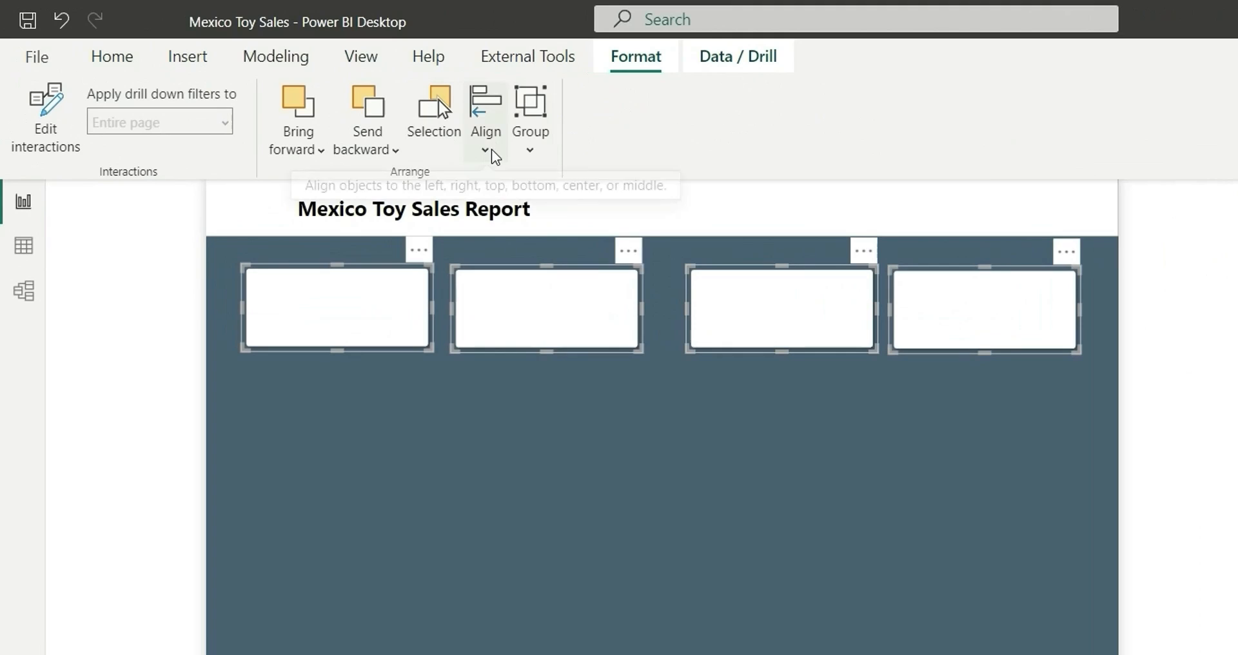
pyautogui.click(494, 155)
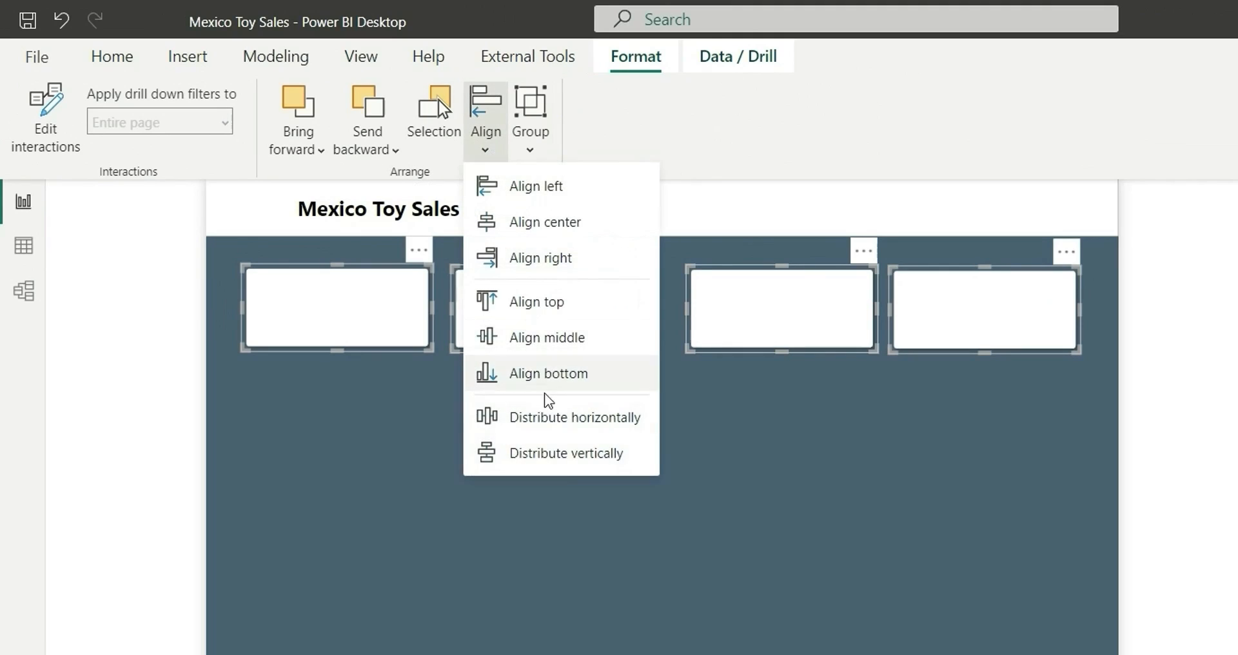
pyautogui.click(564, 422)
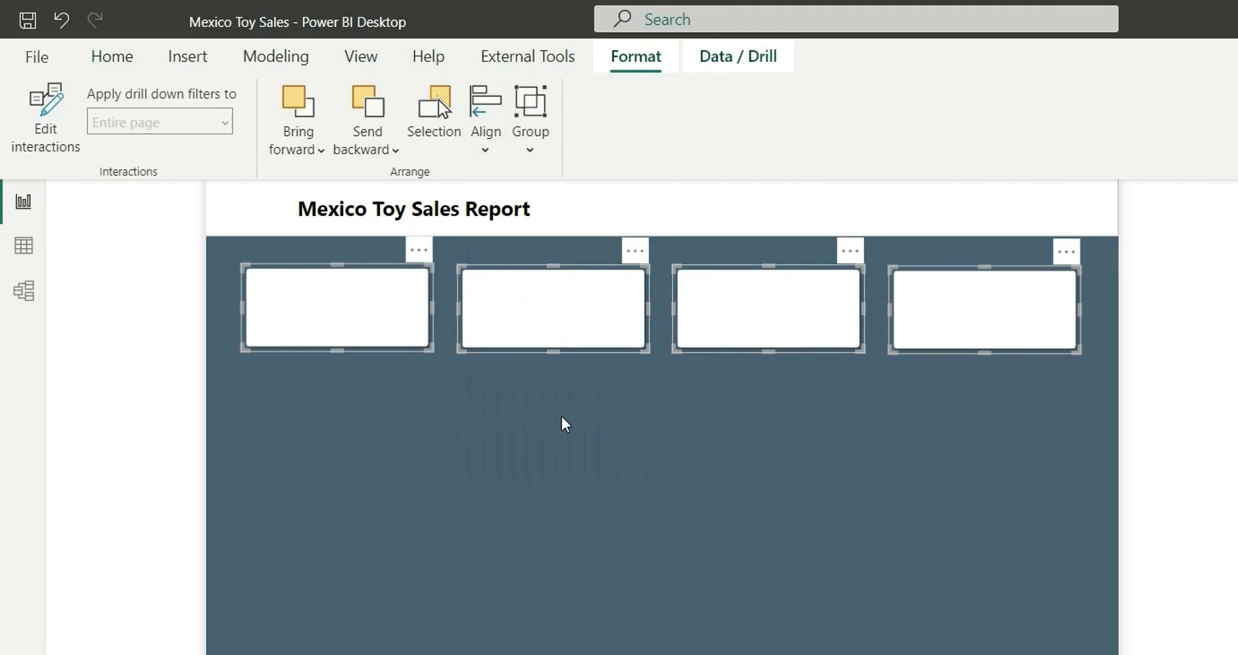
pyautogui.click(486, 150)
pyautogui.click(553, 302)
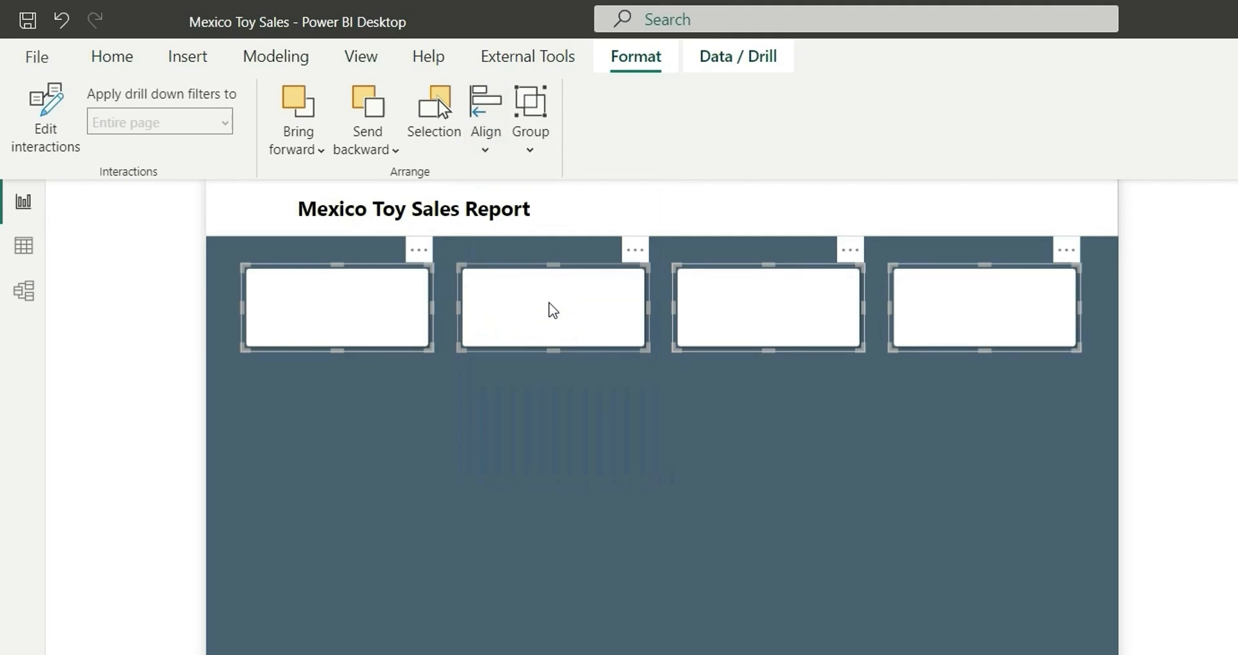
pyautogui.click(755, 453)
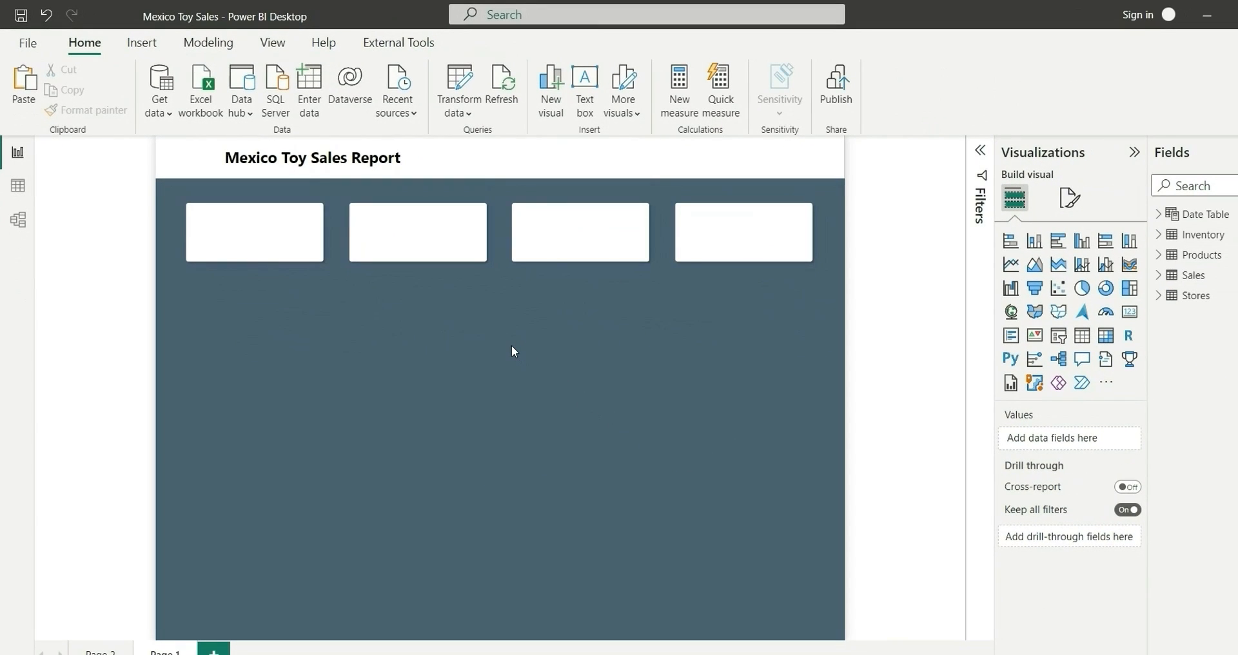
# - Paste a copy of the card, enlarge it to over half the page width below the row, and place a same-size duplicate beneath it
pyautogui.click(278, 257)
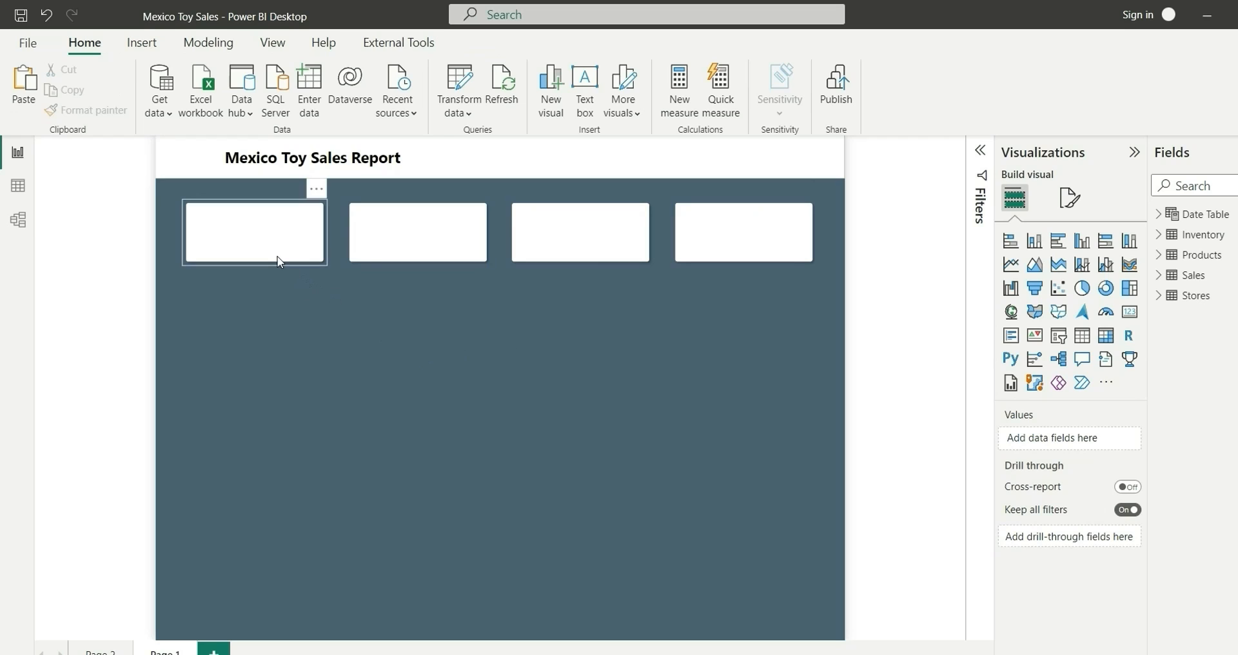
pyautogui.hotkey('ctrl', 'v')
pyautogui.moveTo(269, 256); pyautogui.dragTo(550, 438)
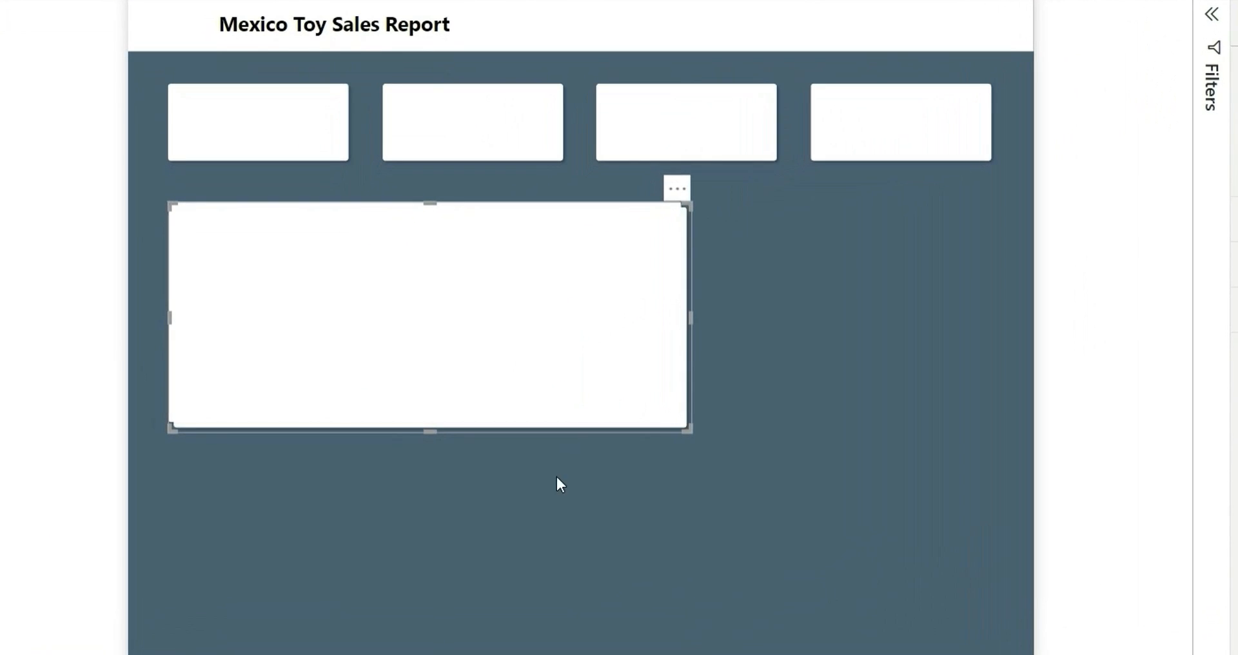
pyautogui.moveTo(515, 356); pyautogui.dragTo(511, 588)
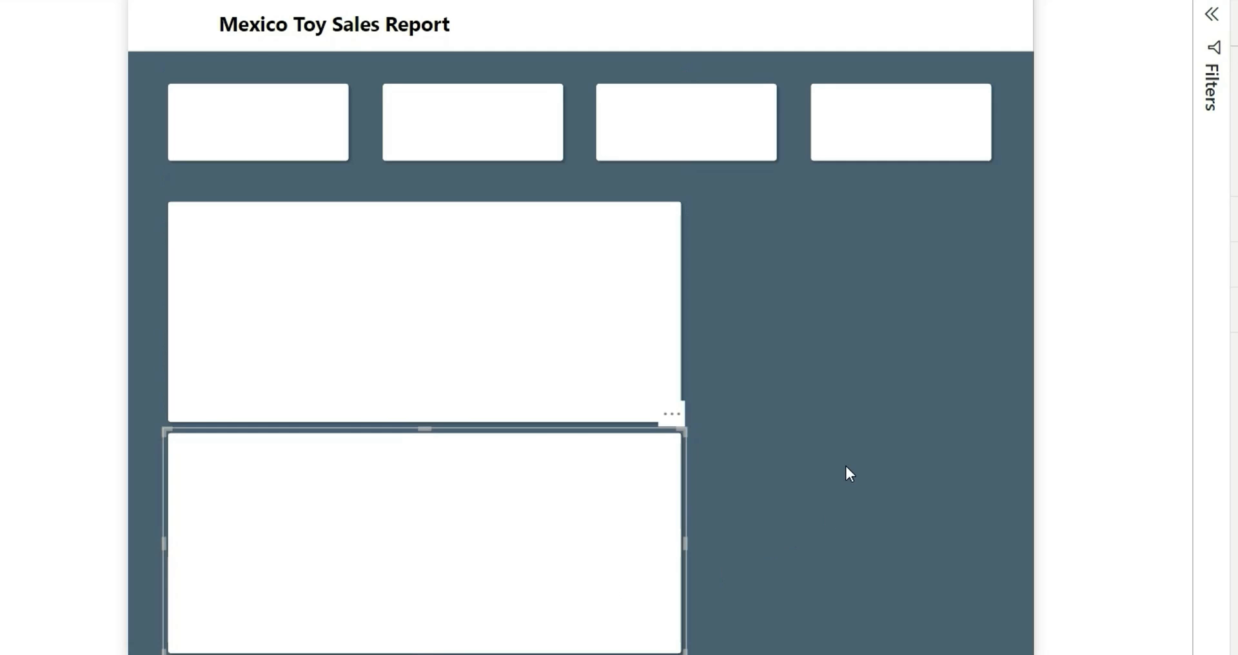
# - Move the two large white panels up together, closer to the row of cards
pyautogui.moveTo(151, 184)
pyautogui.mouseDown()
pyautogui.moveTo(830, 651)
pyautogui.moveTo(871, 654)
pyautogui.mouseUp()
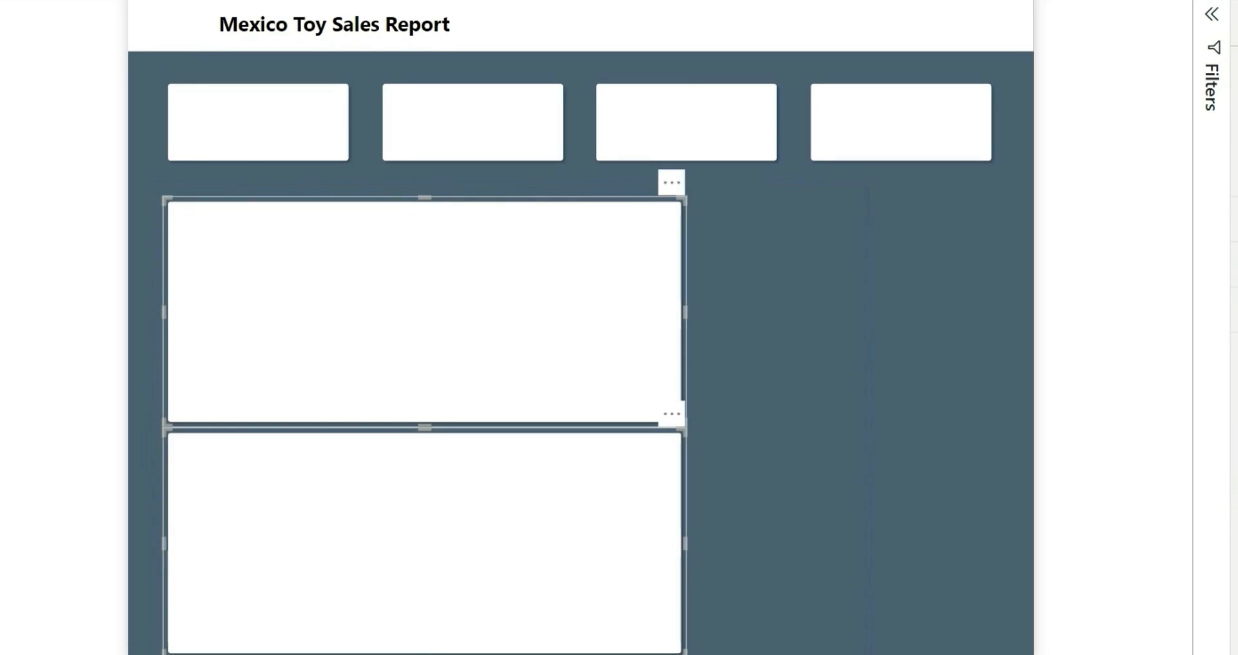
pyautogui.press('Up')
pyautogui.press('Up')
pyautogui.press('Up')
pyautogui.click(778, 529)
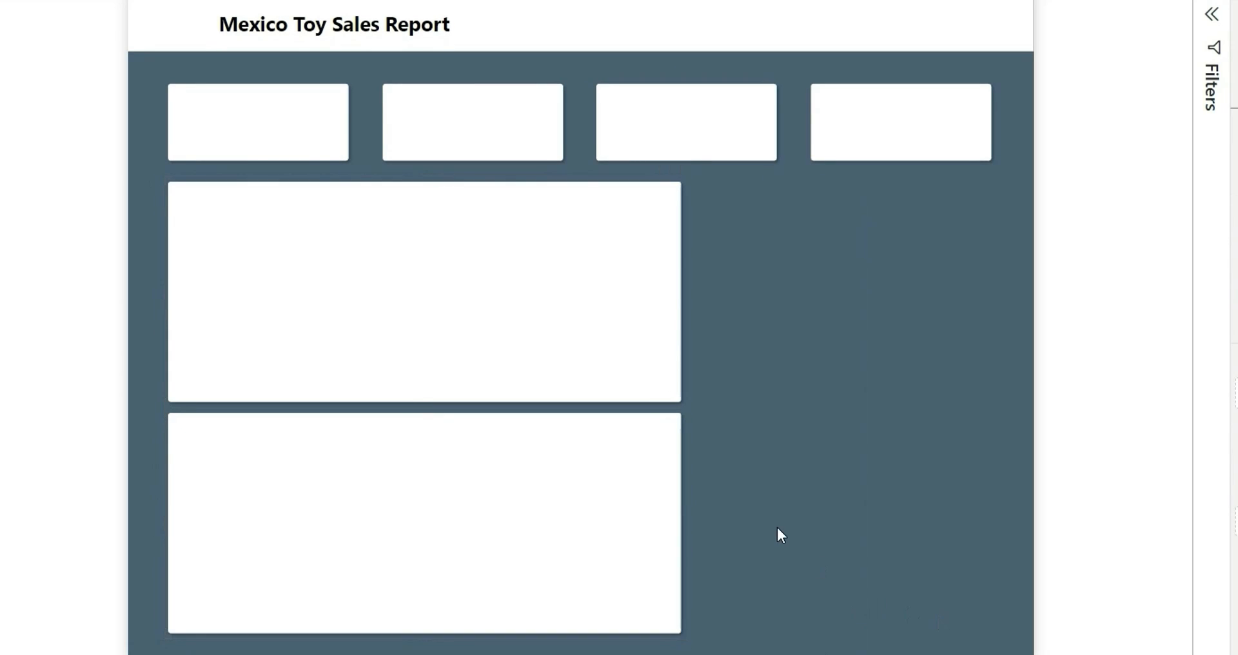
# - Duplicate the upper large panel beside it, narrow the copy to fit the remaining width, and place a duplicate of that beneath it
pyautogui.click(208, 304)
pyautogui.hotkey('ctrl', 'c')
pyautogui.hotkey('ctrl', 'v')
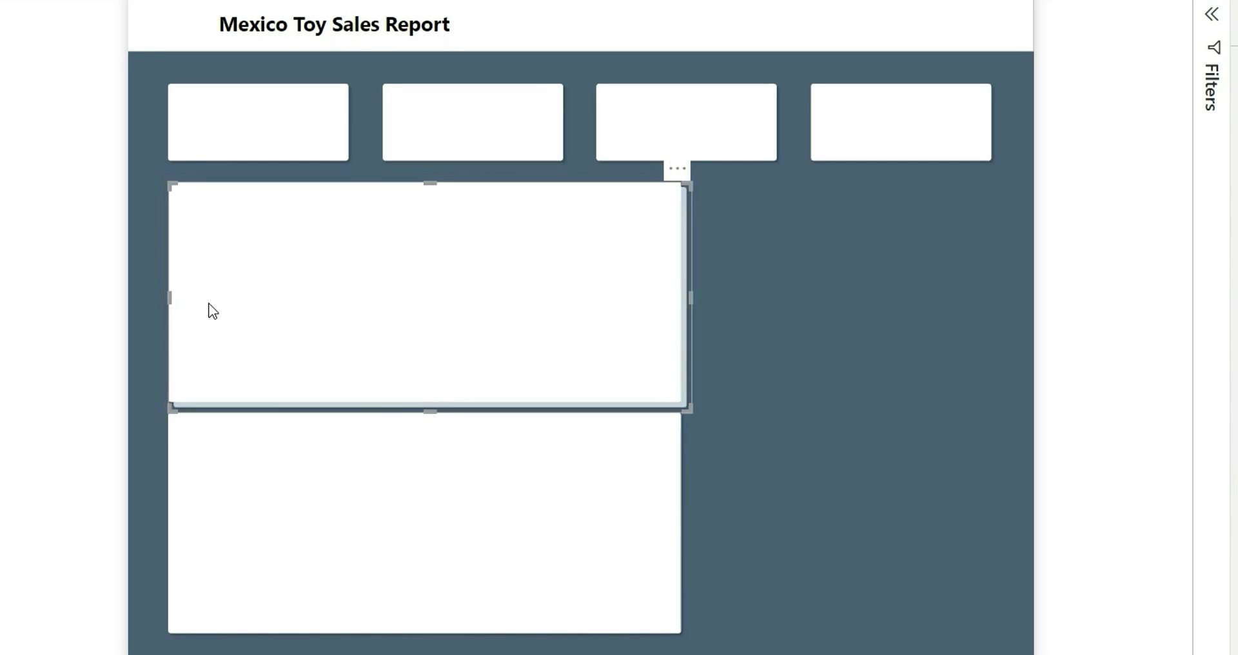
pyautogui.moveTo(169, 301); pyautogui.dragTo(575, 318)
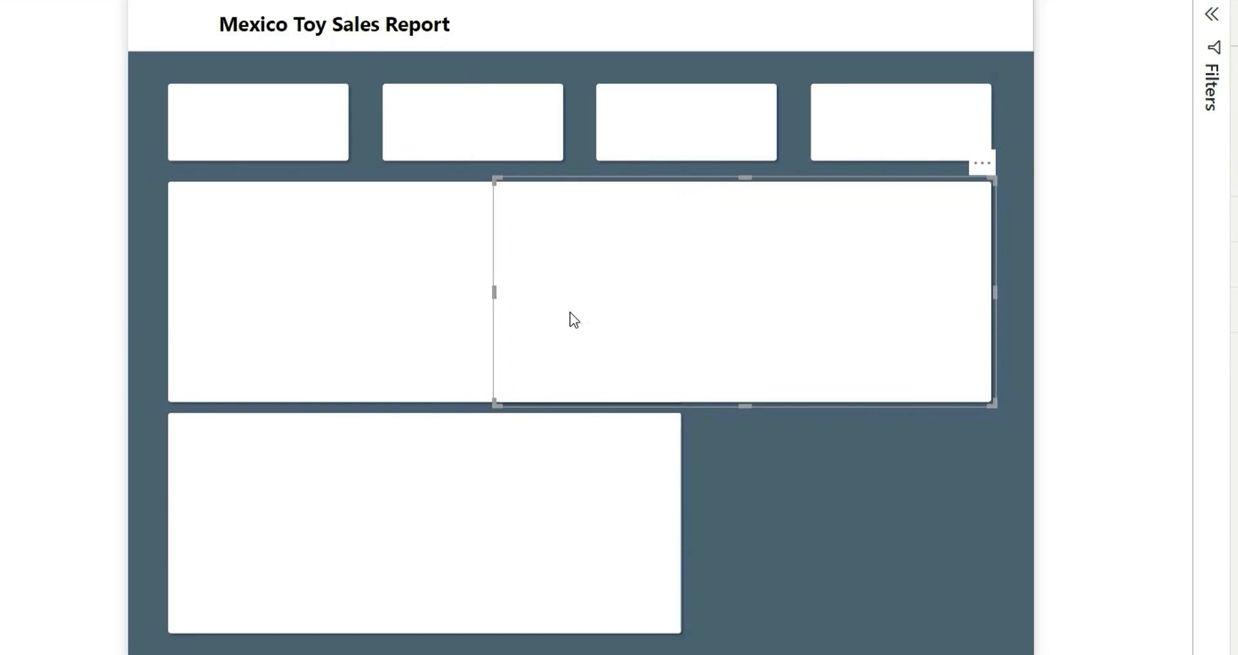
pyautogui.moveTo(494, 299); pyautogui.dragTo(700, 298)
pyautogui.moveTo(787, 362); pyautogui.dragTo(777, 584)
pyautogui.click(145, 483)
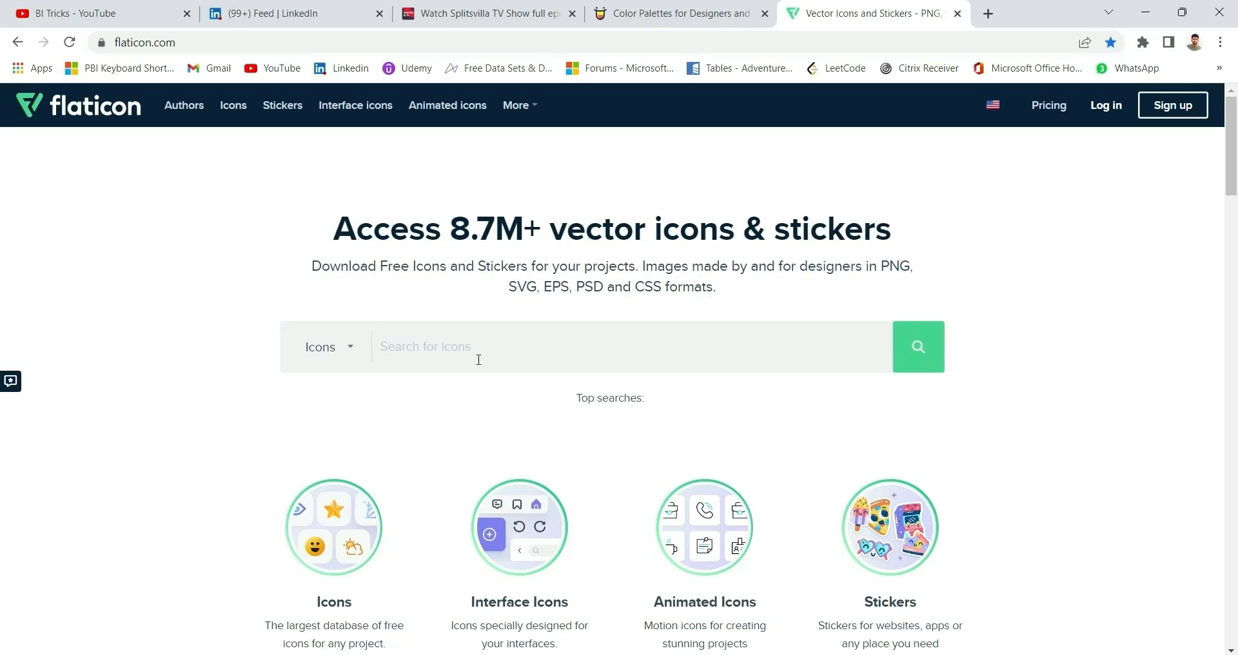
# - Switch to Flaticon in the browser, search for "sales" icons and download the black hand-with-growth-chart icon as a free PNG
pyautogui.write('Sale')
pyautogui.scroll(-3, 506, 426)
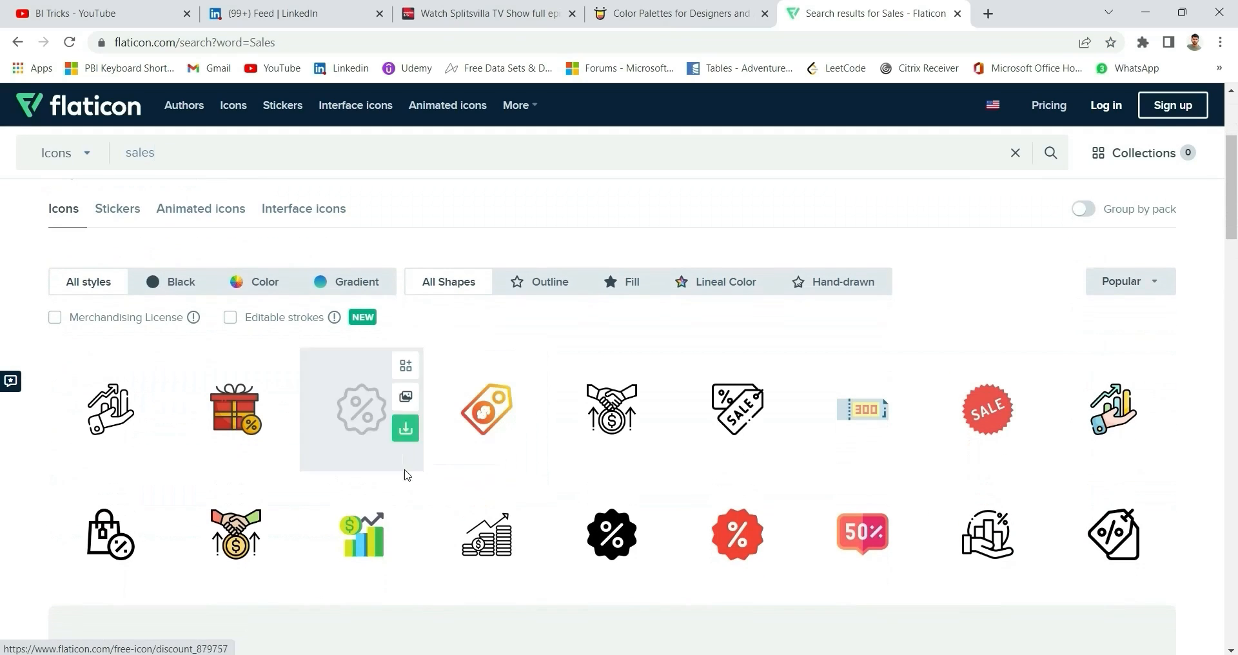
pyautogui.scroll(-4, 26, 481)
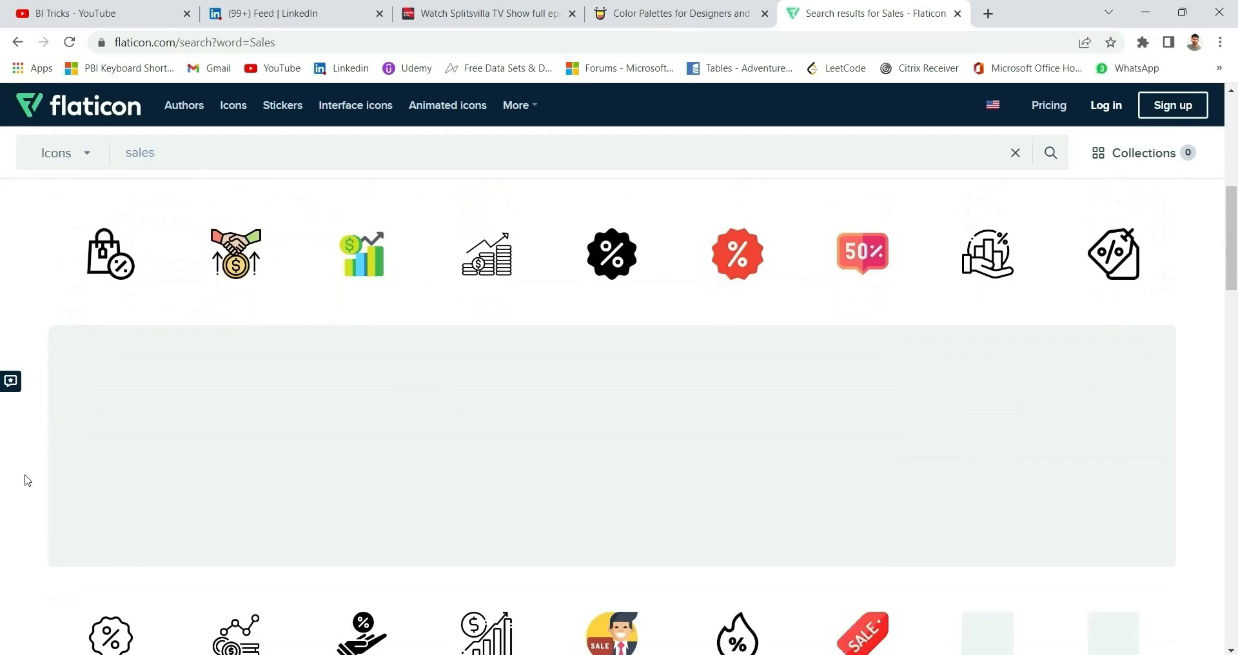
pyautogui.scroll(4, 26, 482)
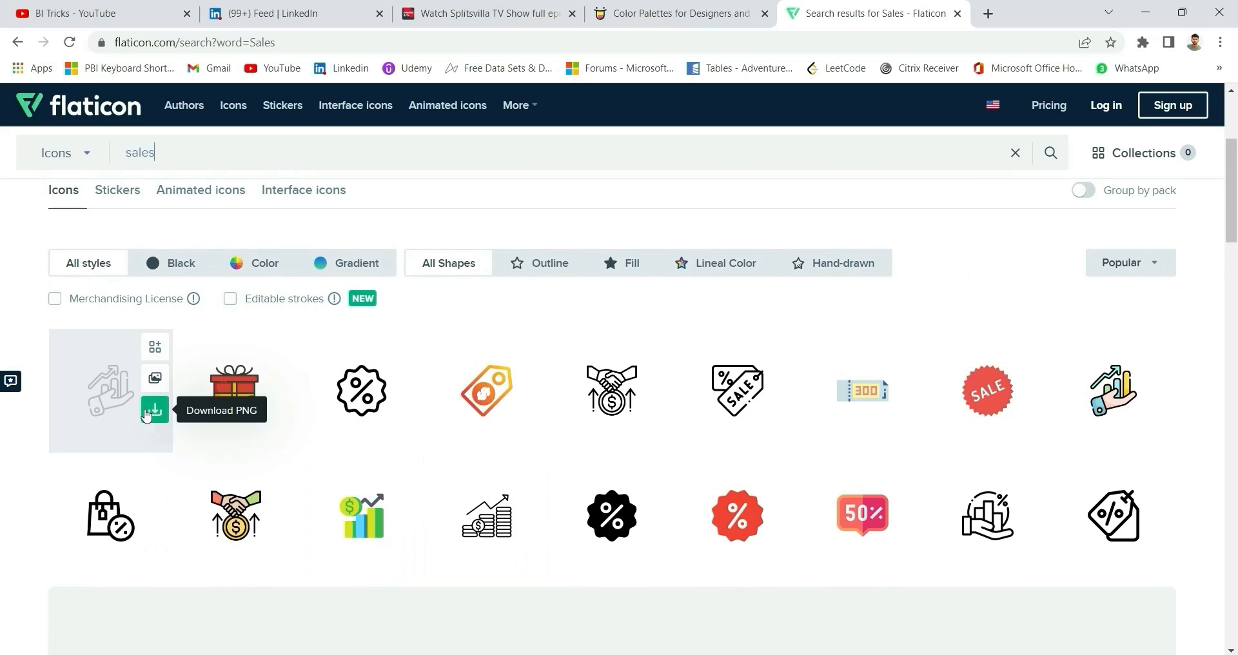
pyautogui.click(155, 409)
pyautogui.click(812, 347)
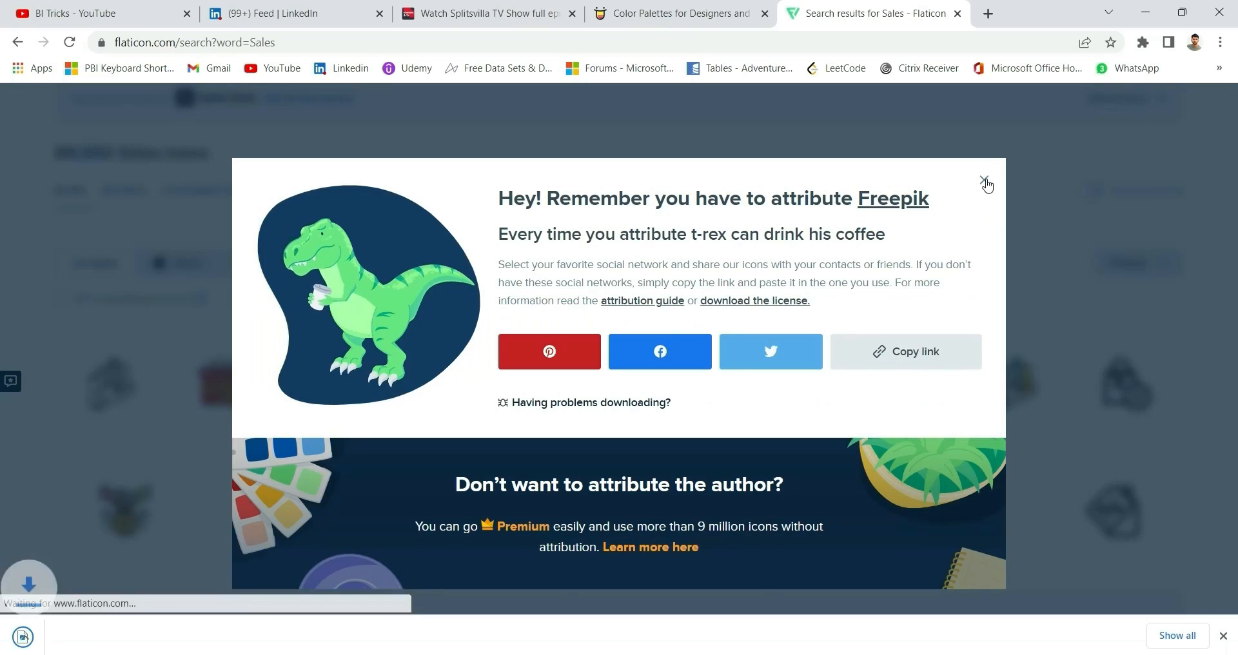
pyautogui.click(985, 181)
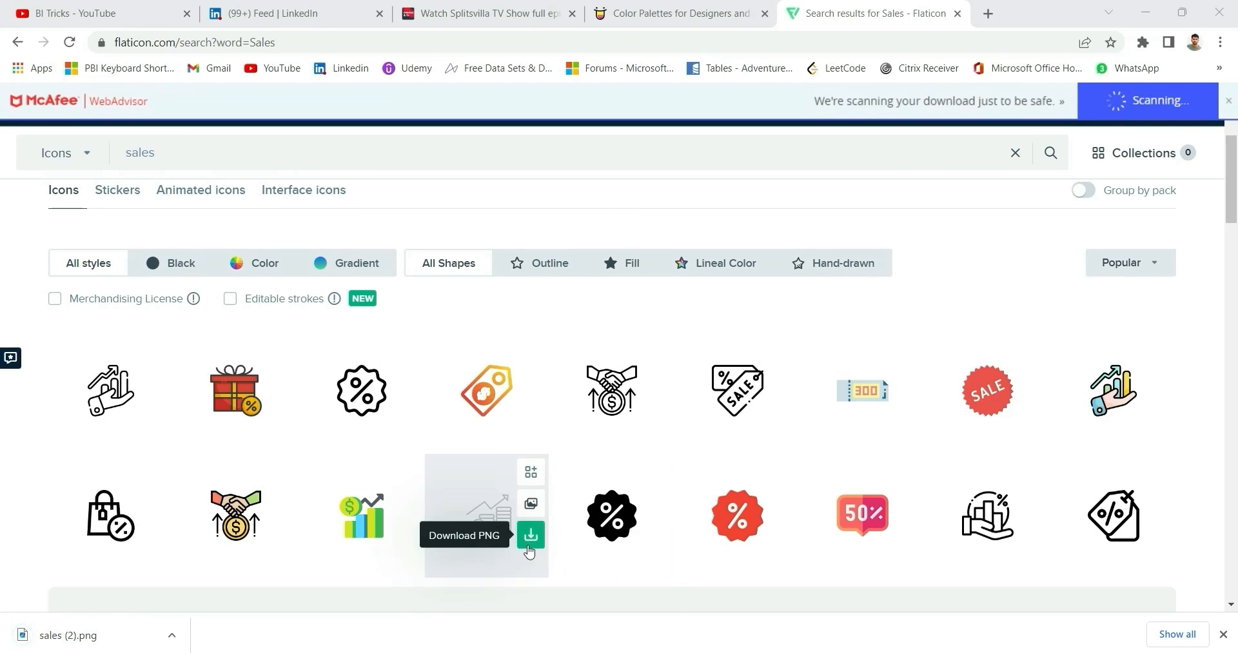
# - Download the outlined icon of coin stacks with a rising arrow as a free PNG
pyautogui.click(531, 537)
pyautogui.click(813, 332)
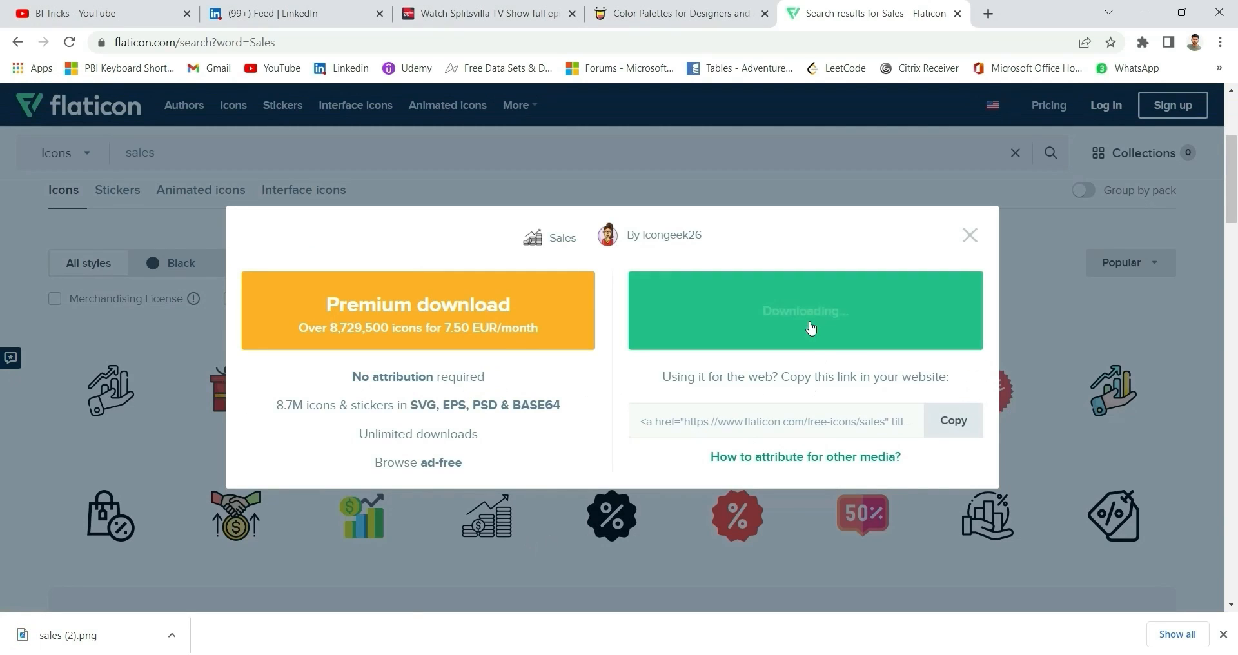
pyautogui.click(984, 156)
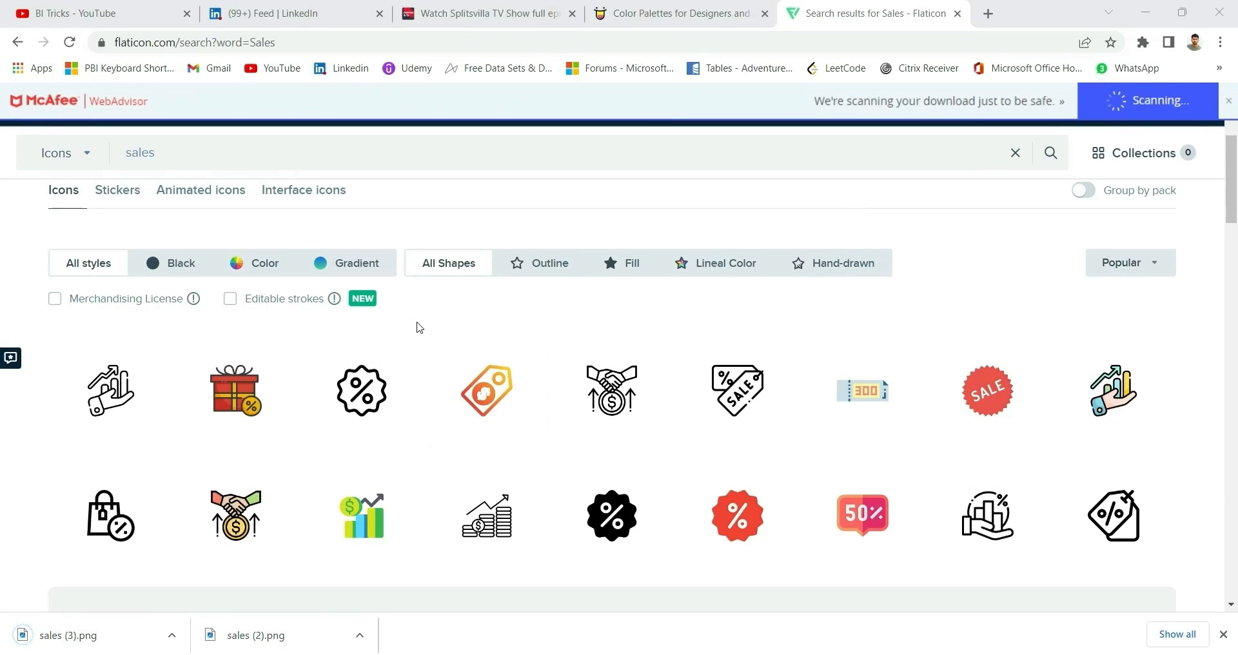
# - Search the icon library for "cost" and close the pop-up browser window
pyautogui.doubleClick(134, 170)
pyautogui.write('cost')
pyautogui.press('Return')
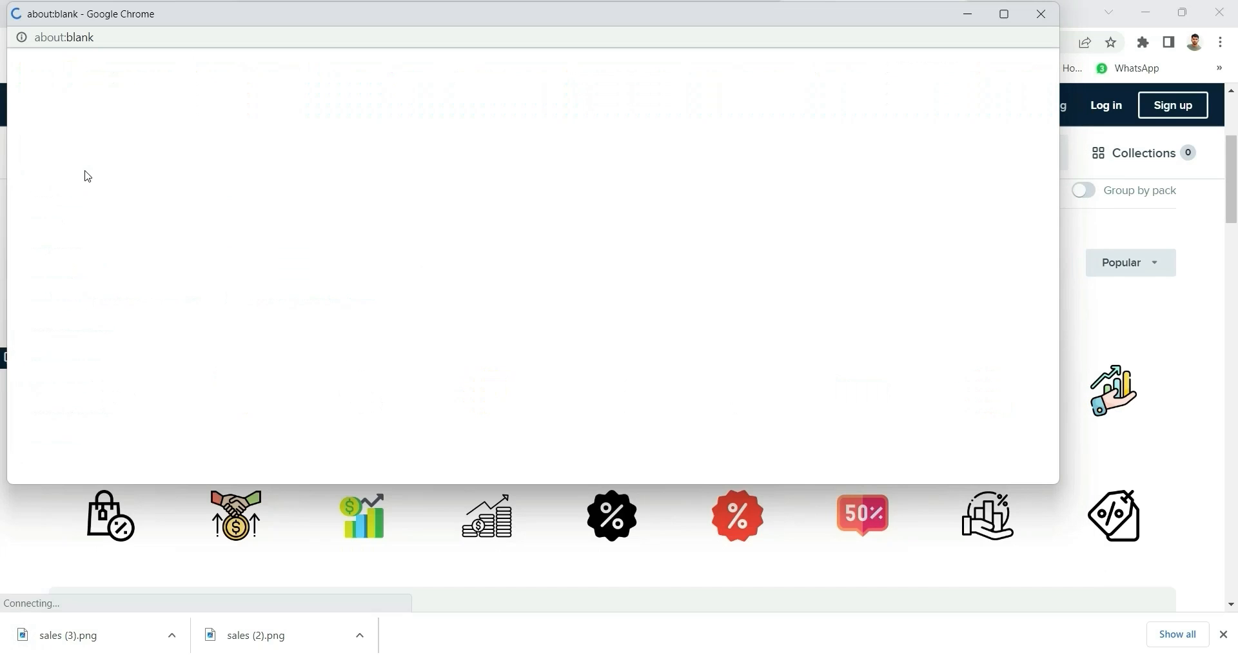
pyautogui.click(1043, 20)
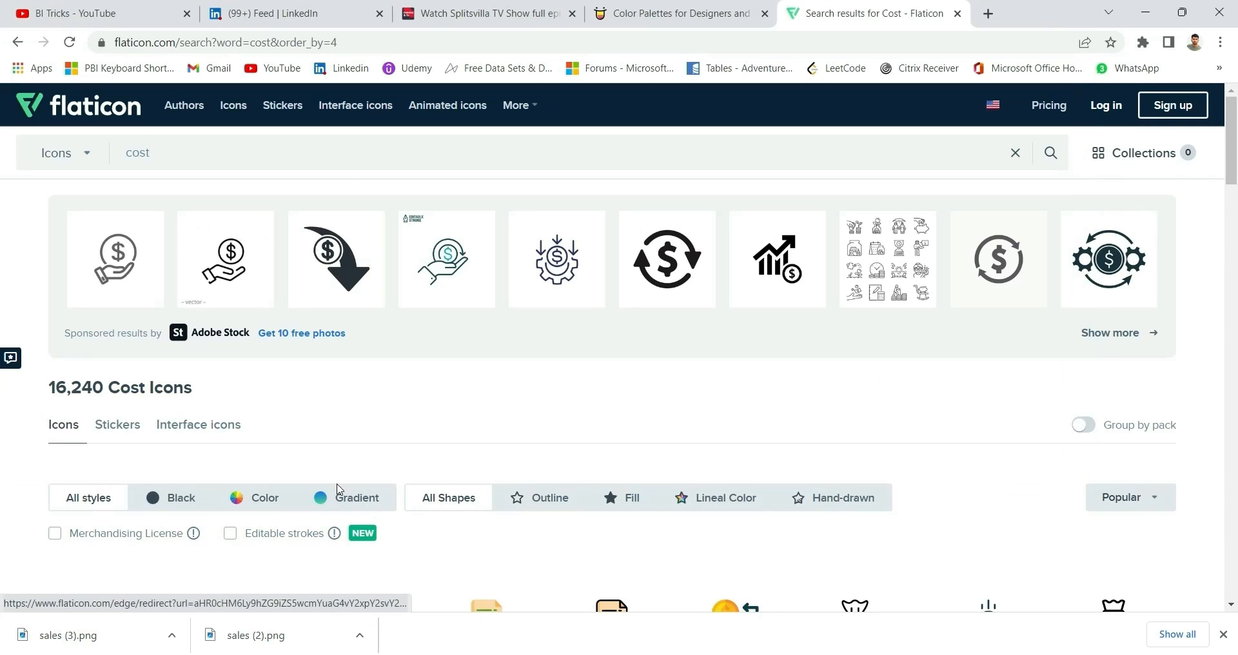
# - Download the stacked-coins icon from the cost results as a PNG and dismiss the attribution reminder
pyautogui.scroll(-5, 839, 429)
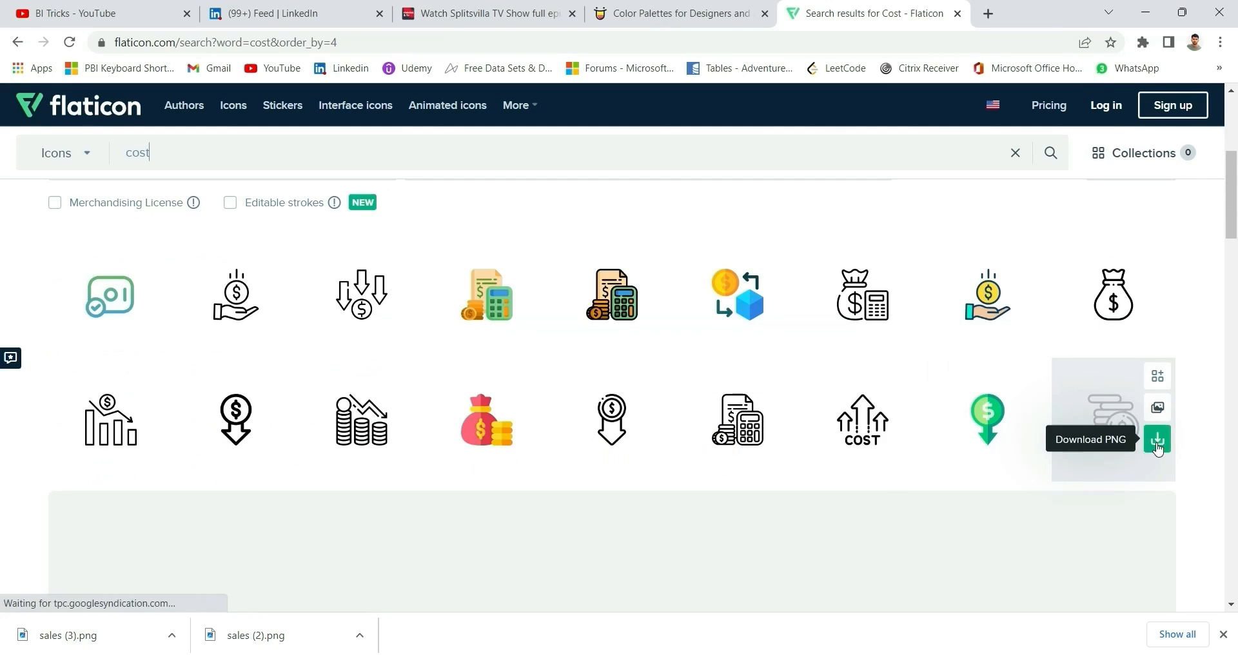
pyautogui.click(1159, 444)
pyautogui.click(904, 314)
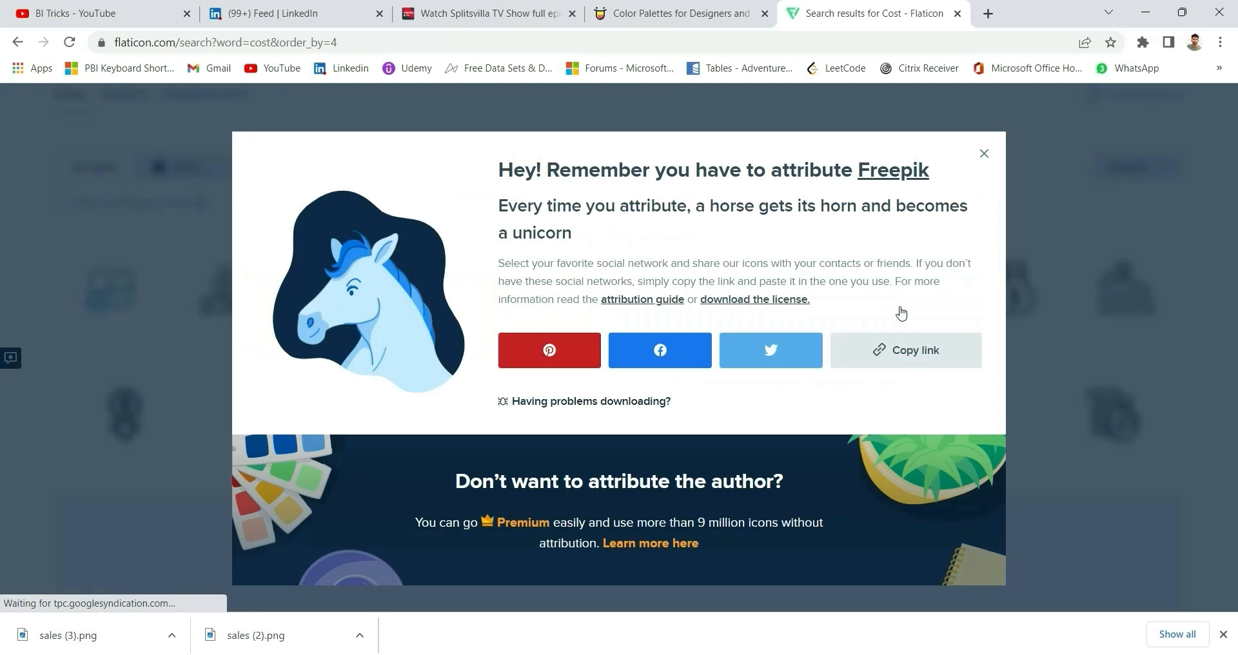
pyautogui.click(983, 156)
# - Search the icon library for "profit" and download the outline icon of a hand holding a dollar coin as a PNG
pyautogui.click(319, 151)
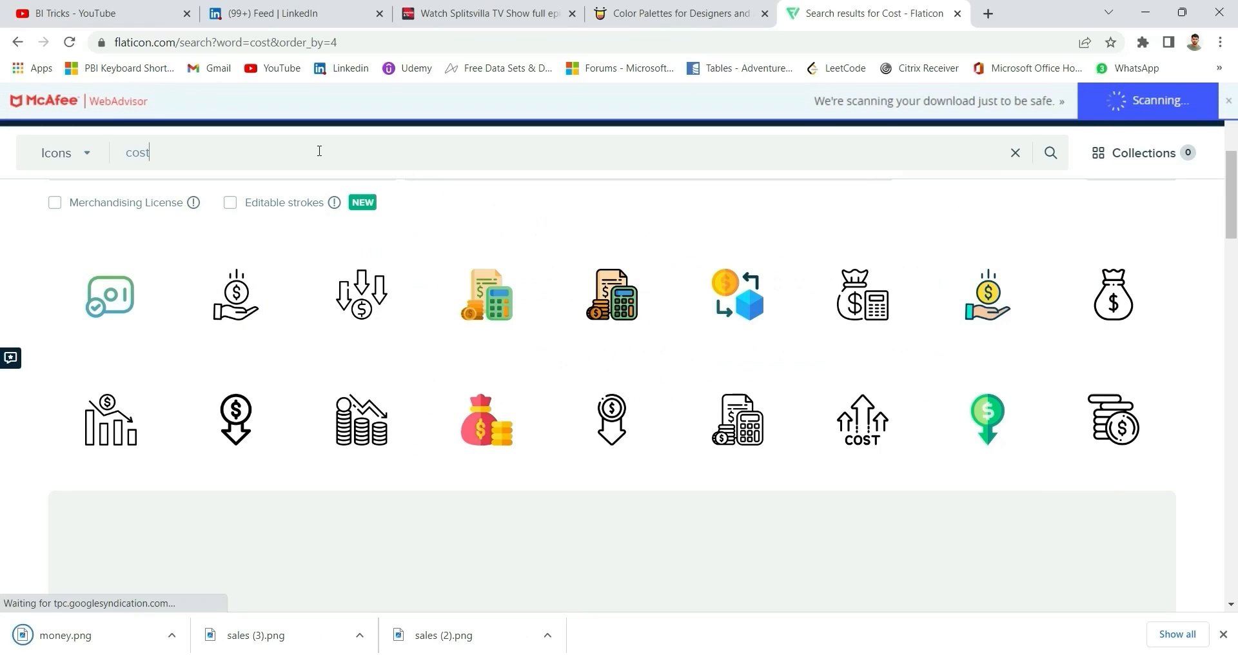
pyautogui.press('BackSpace')
pyautogui.write('profit')
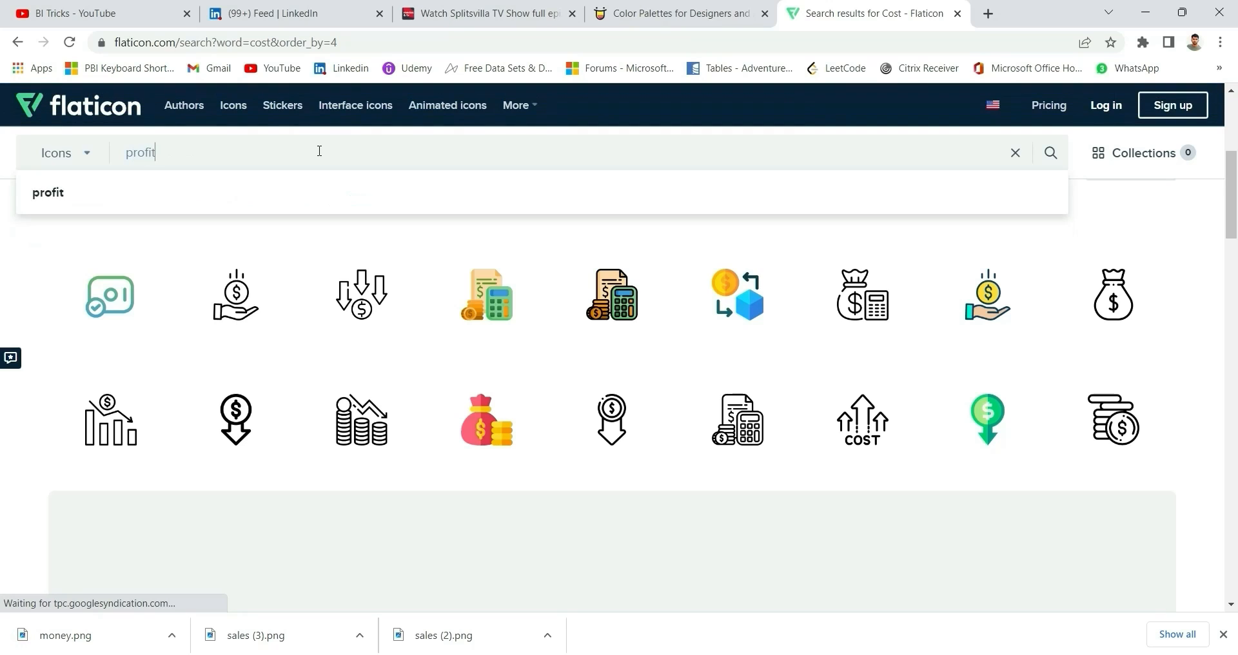
pyautogui.press('Return')
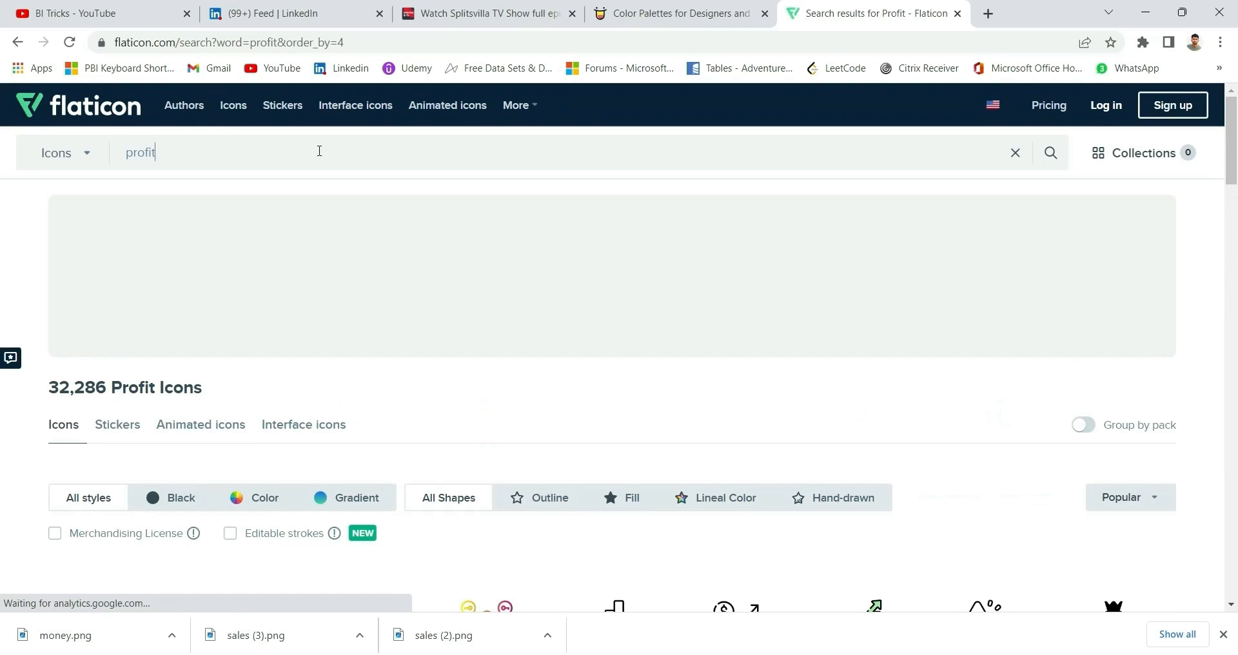
pyautogui.scroll(-5, 324, 396)
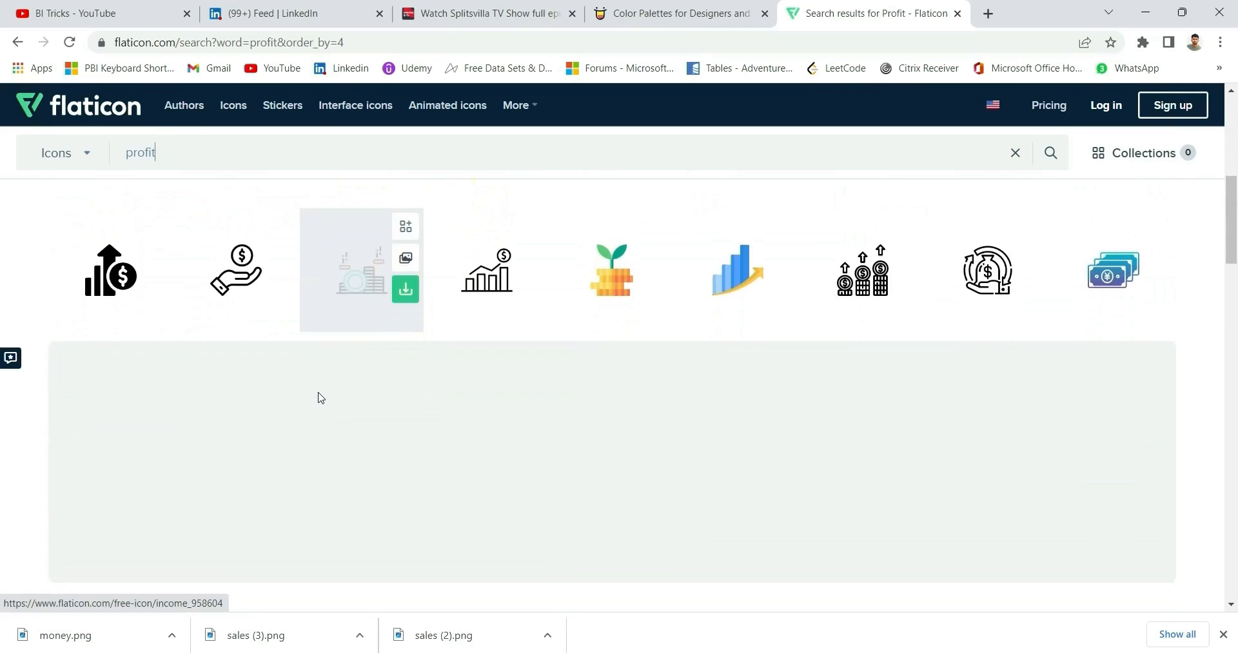
pyautogui.moveTo(243, 457)
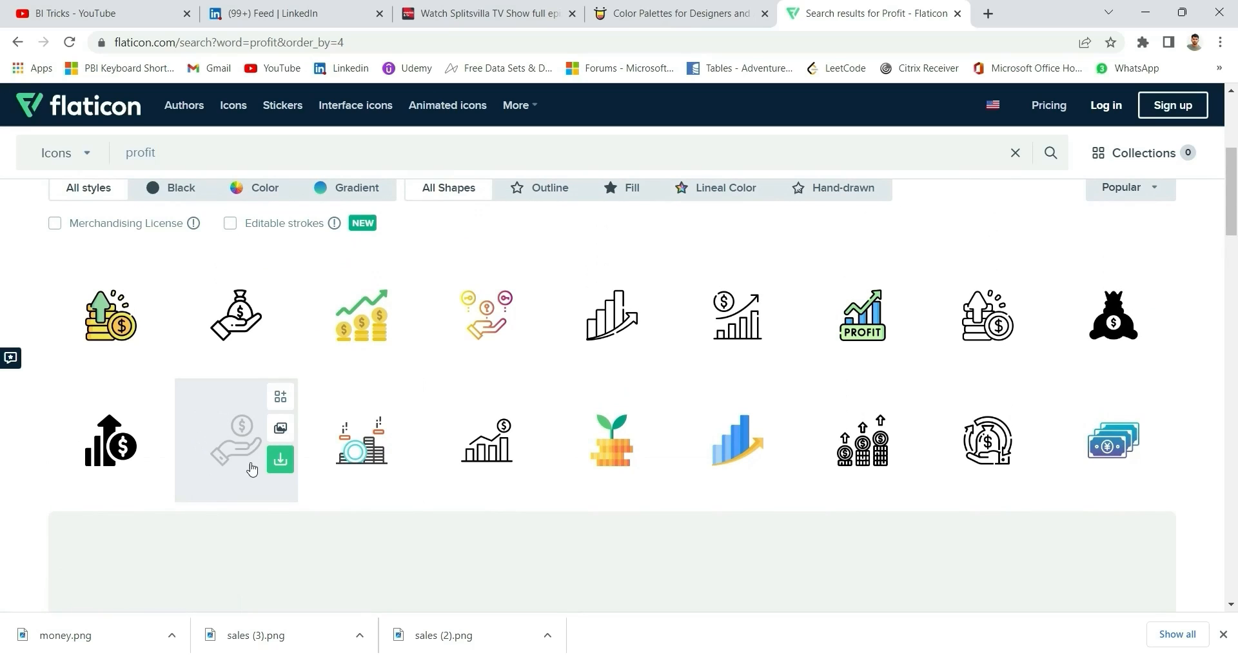
pyautogui.click(279, 460)
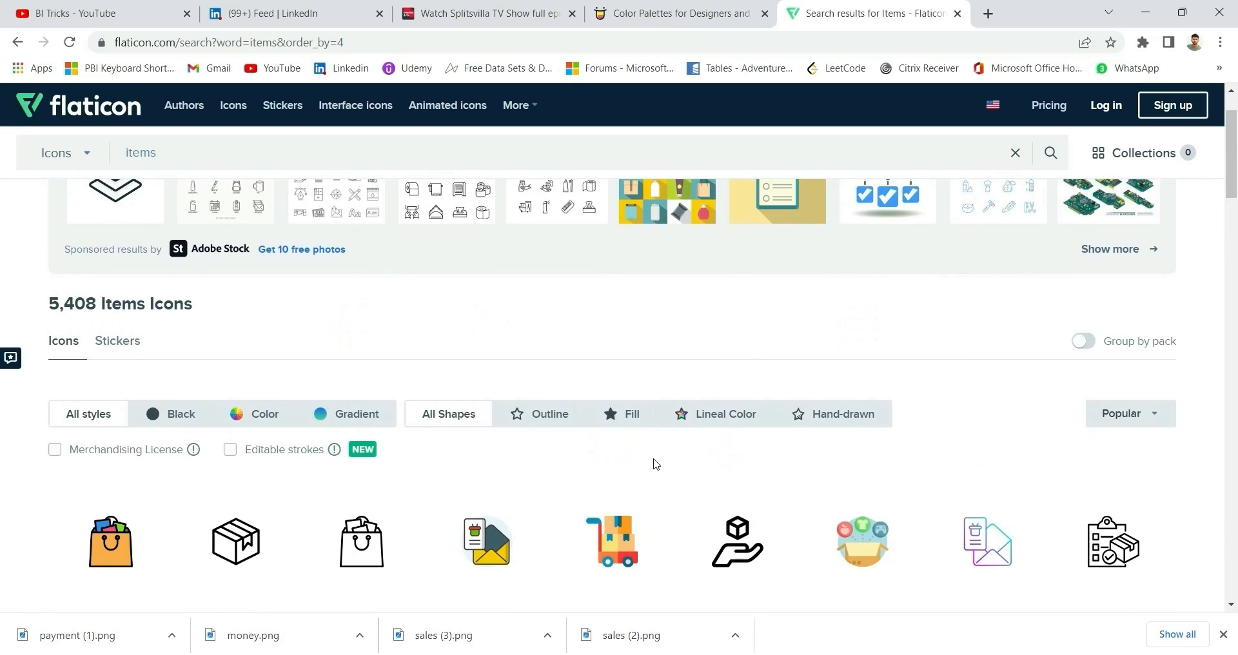
# - Download the icon of a hand holding a box from the items results as a PNG and dismiss the attribution reminder
pyautogui.scroll(-3, 652, 462)
pyautogui.moveTo(686, 451)
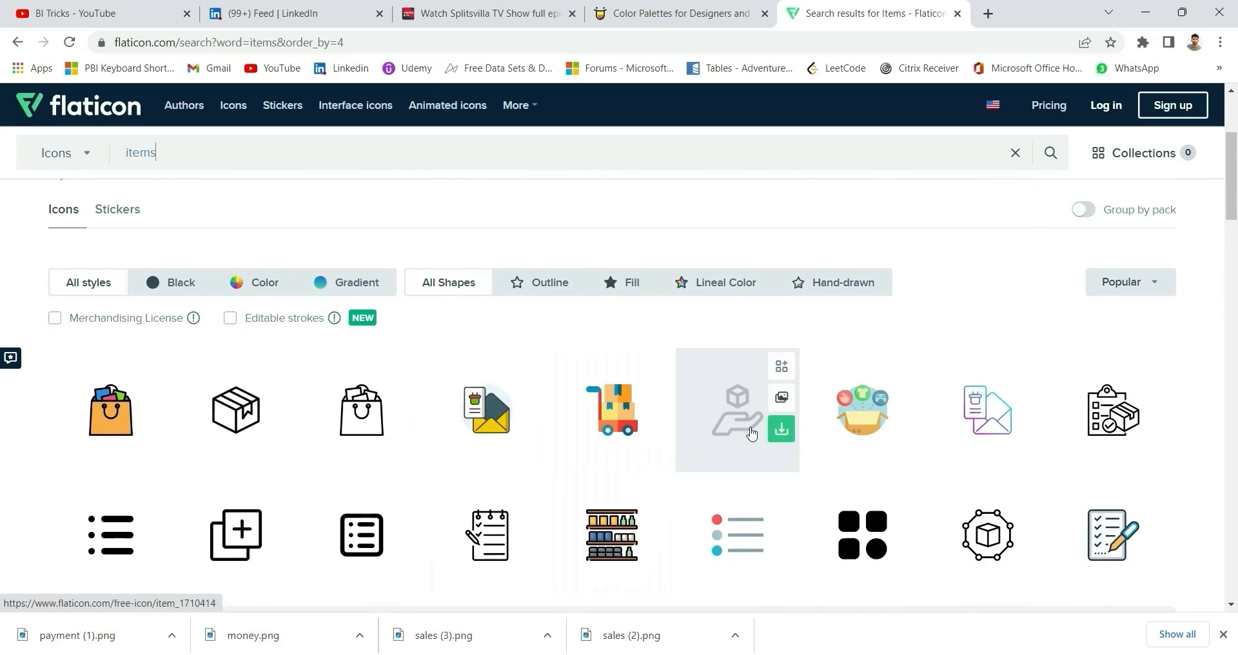
pyautogui.click(781, 429)
pyautogui.click(762, 311)
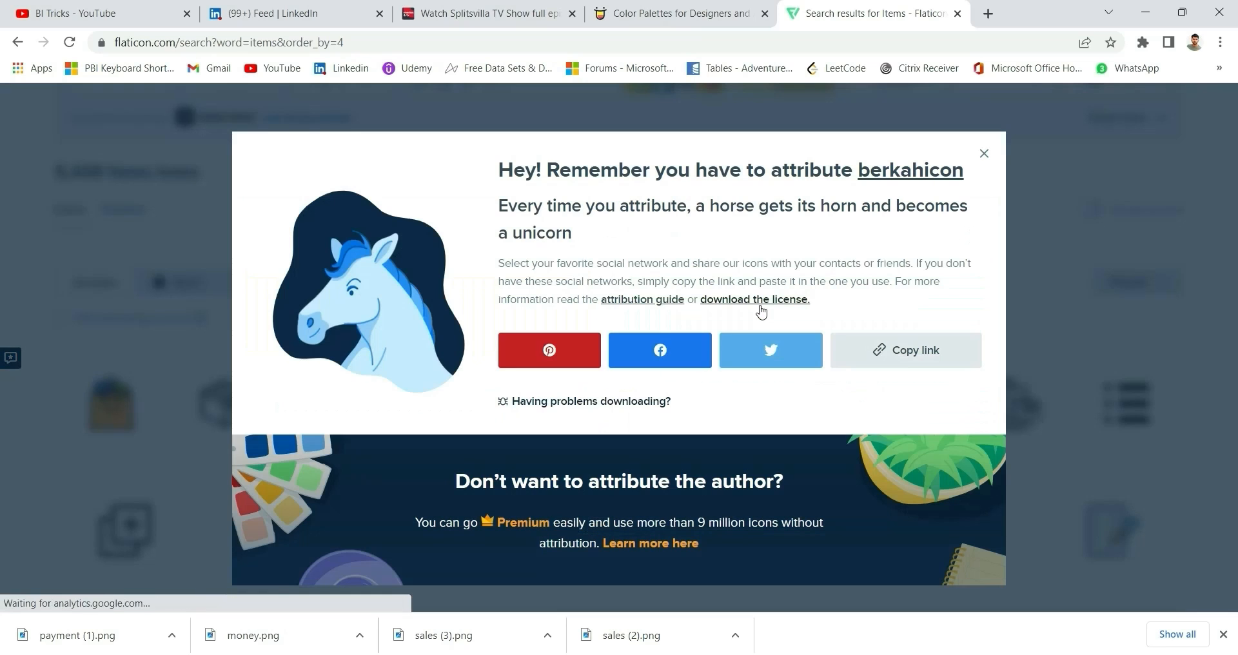
pyautogui.click(985, 153)
# - Switch to Power BI Desktop, insert the downloaded icons as images, and place the hand-holding-box icon in the third small white box
pyautogui.moveTo(916, 401)
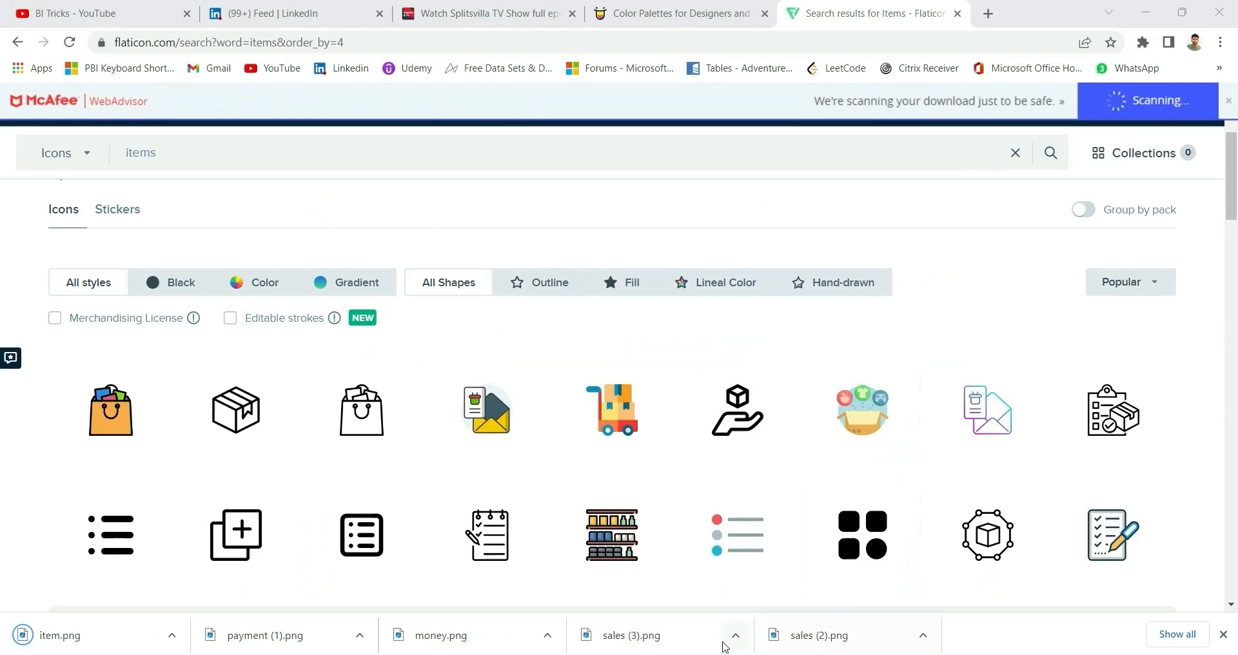
pyautogui.hotkey('alt', 'Tab')
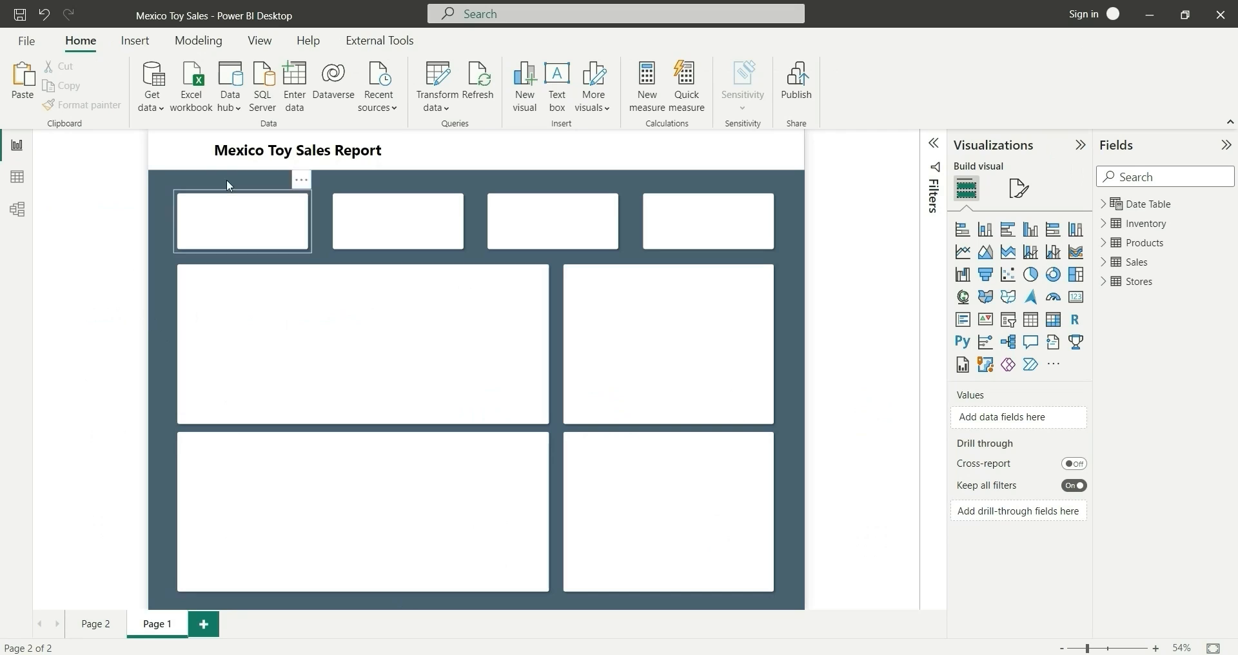
pyautogui.click(135, 41)
pyautogui.click(629, 87)
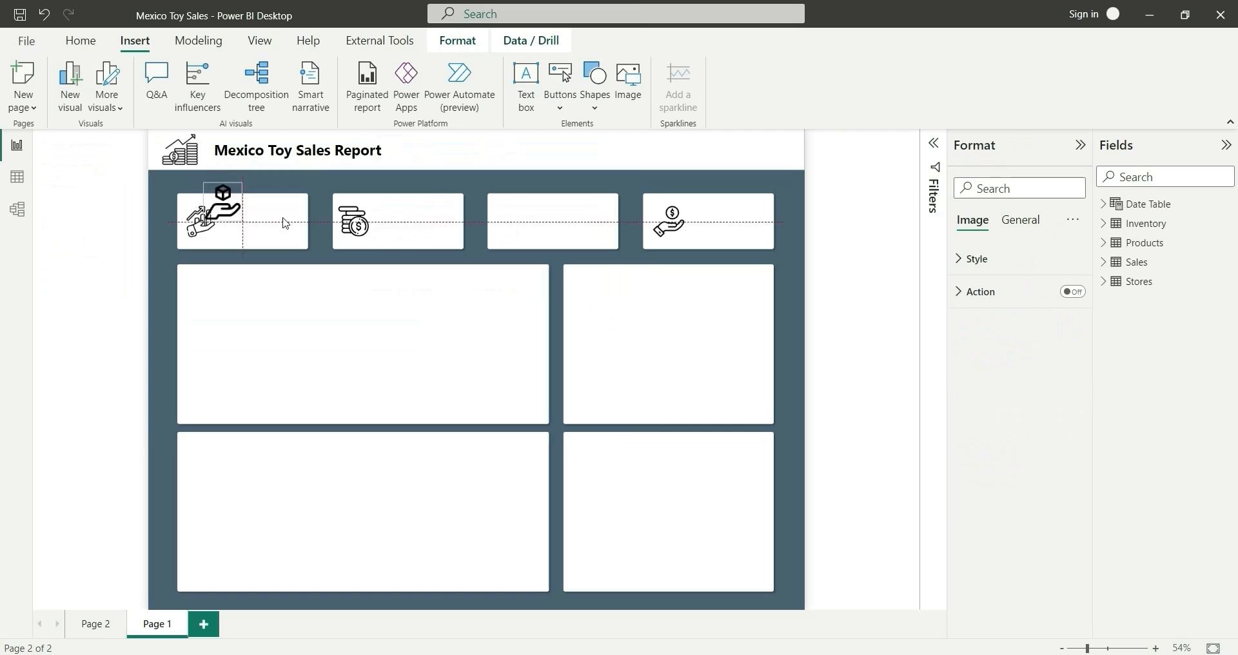
pyautogui.moveTo(213, 213); pyautogui.dragTo(511, 229)
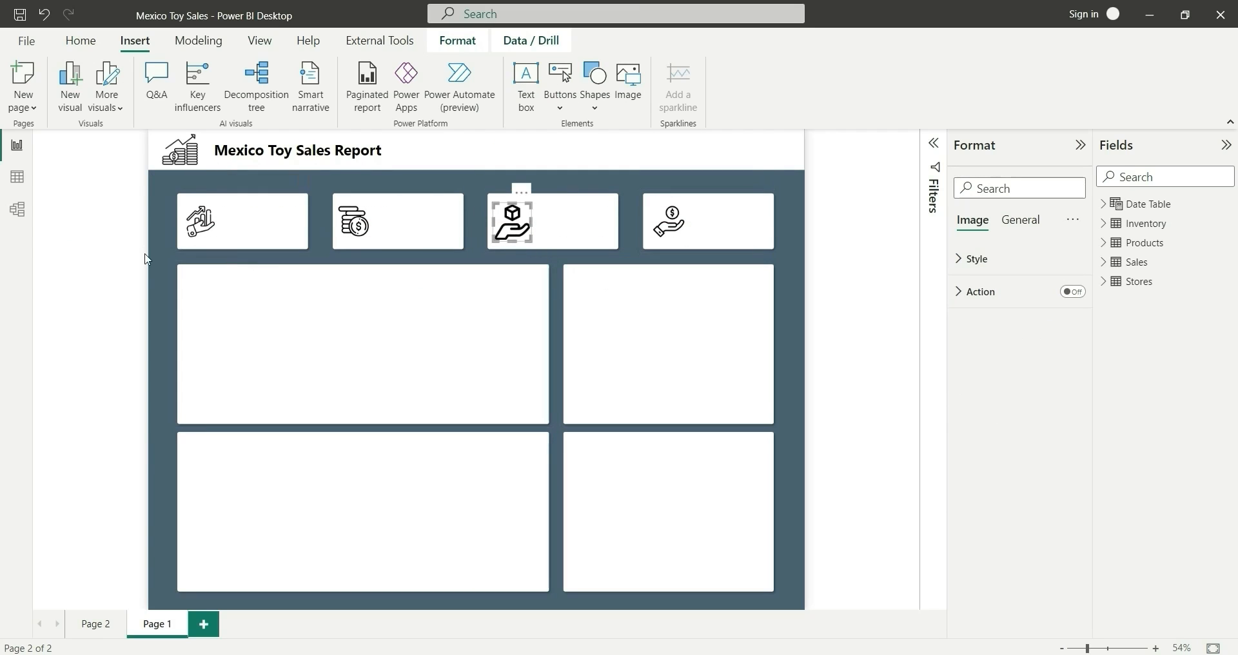
pyautogui.click(165, 274)
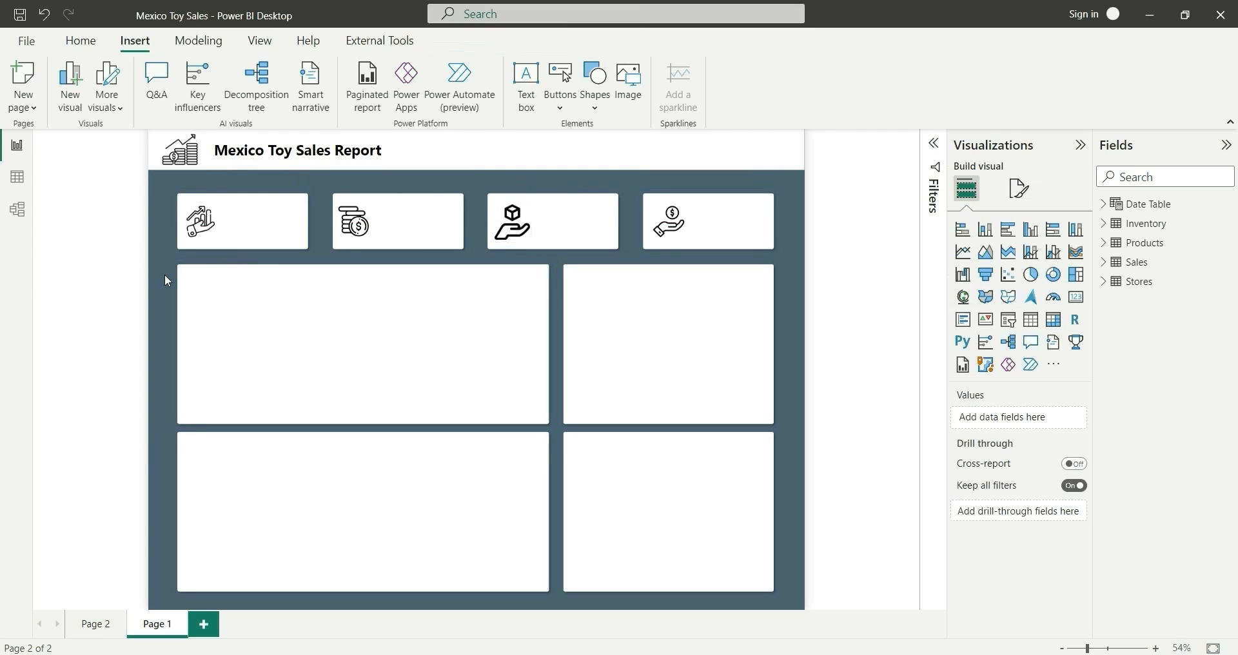
# - Add a multi-row card to the report page showing the Sales field from the Sales table
pyautogui.click(963, 320)
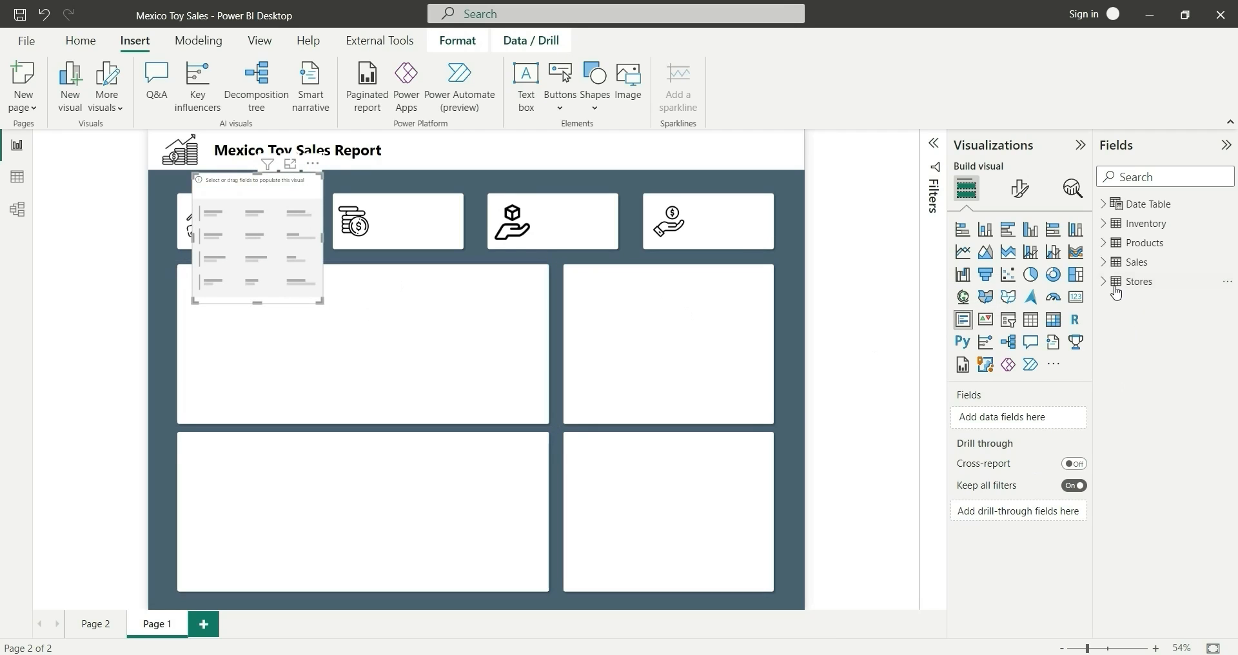
pyautogui.click(1104, 263)
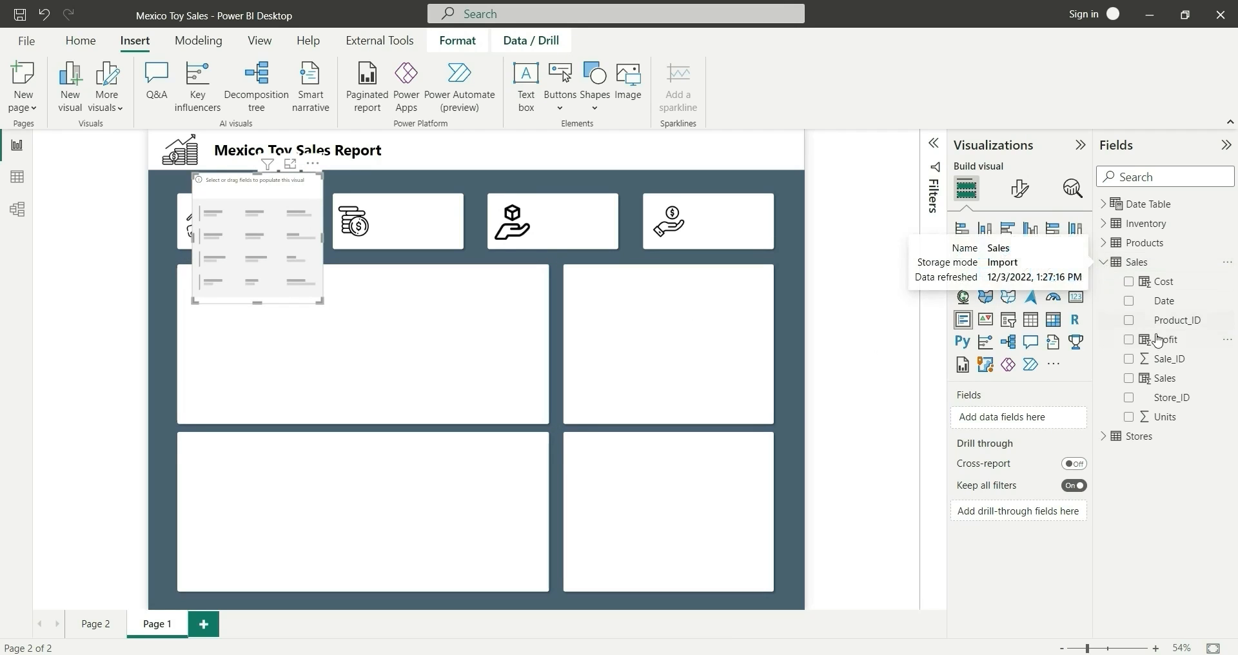
pyautogui.click(1129, 380)
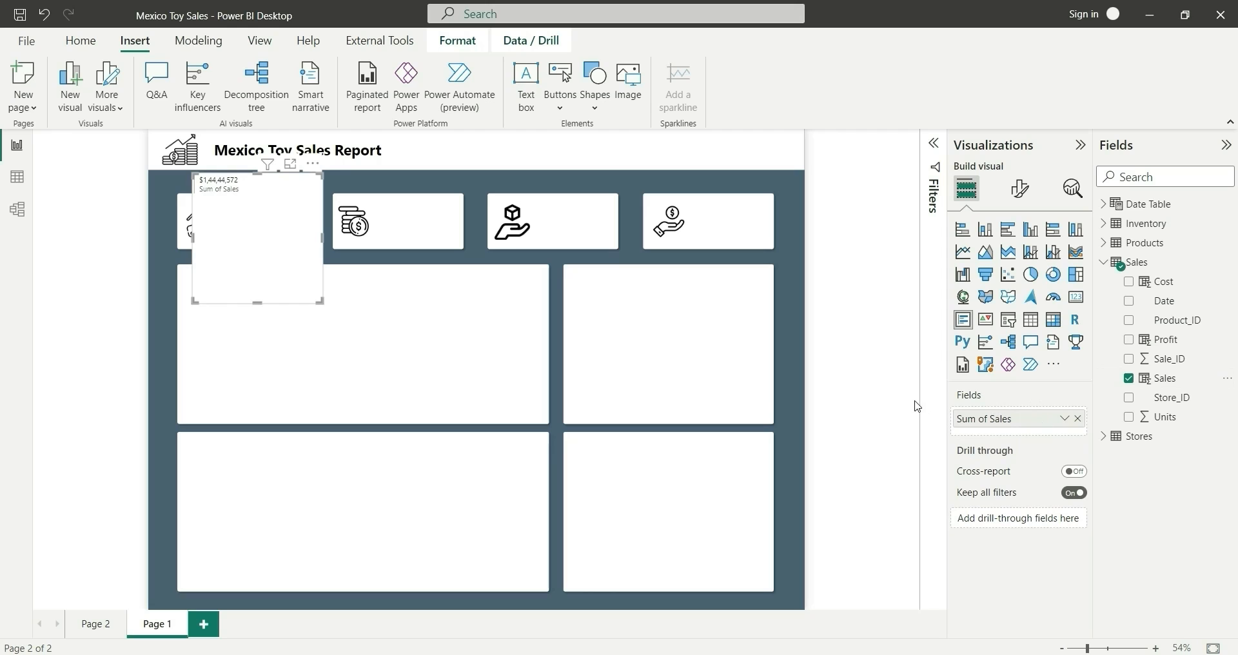
# - Set the card's callout value font to Segoe UI Bold, size 17
pyautogui.click(1020, 188)
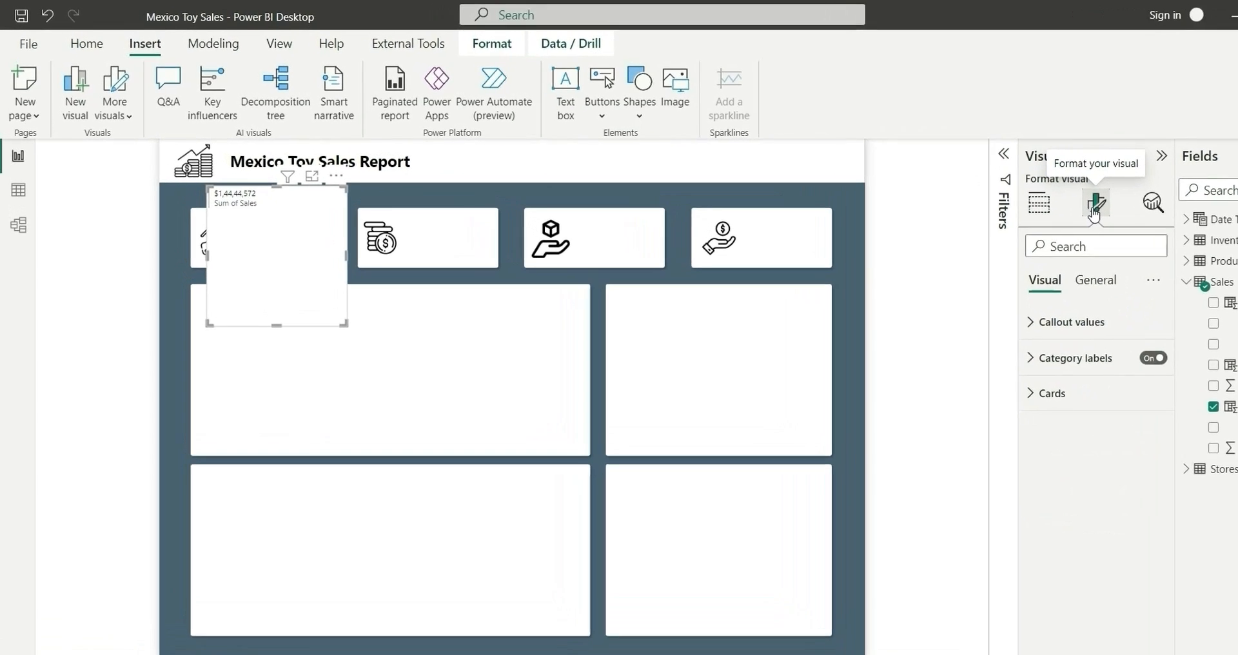
pyautogui.click(1104, 339)
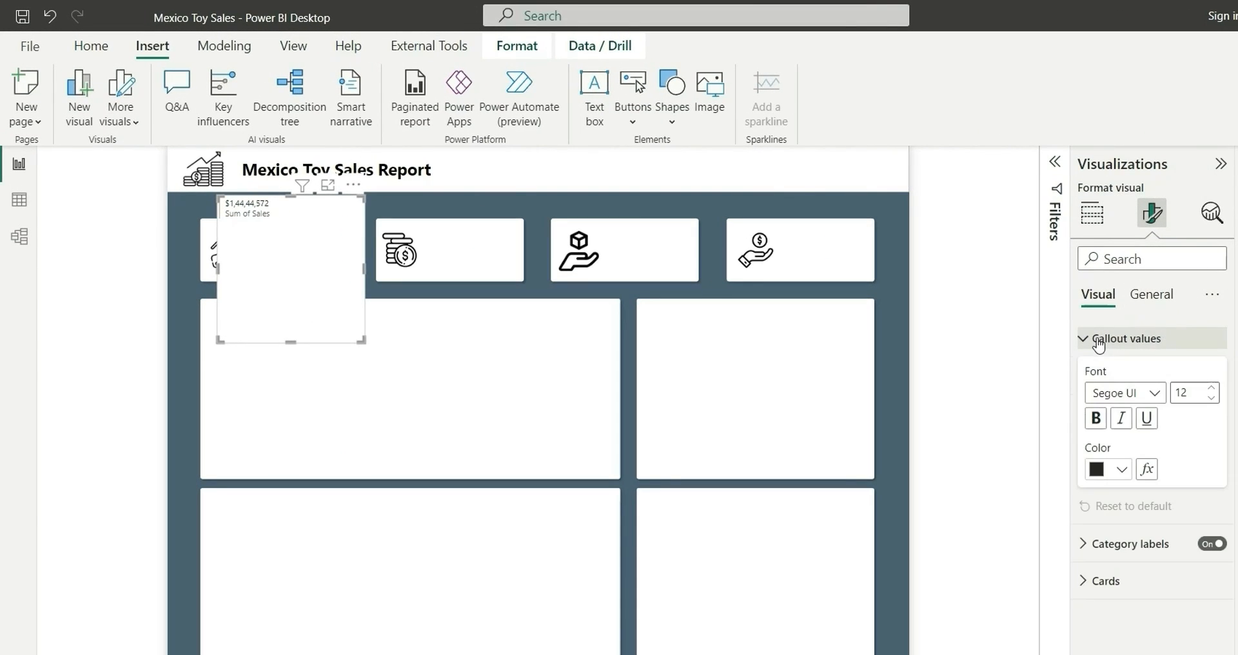
pyautogui.click(1142, 394)
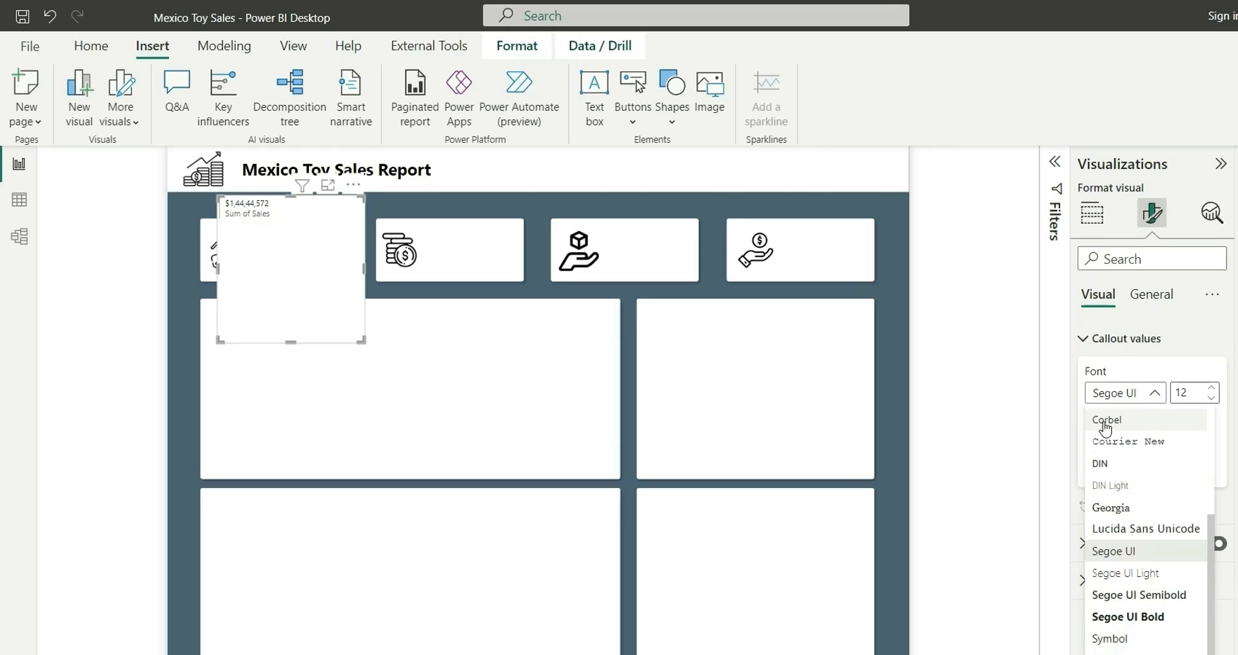
pyautogui.click(1144, 617)
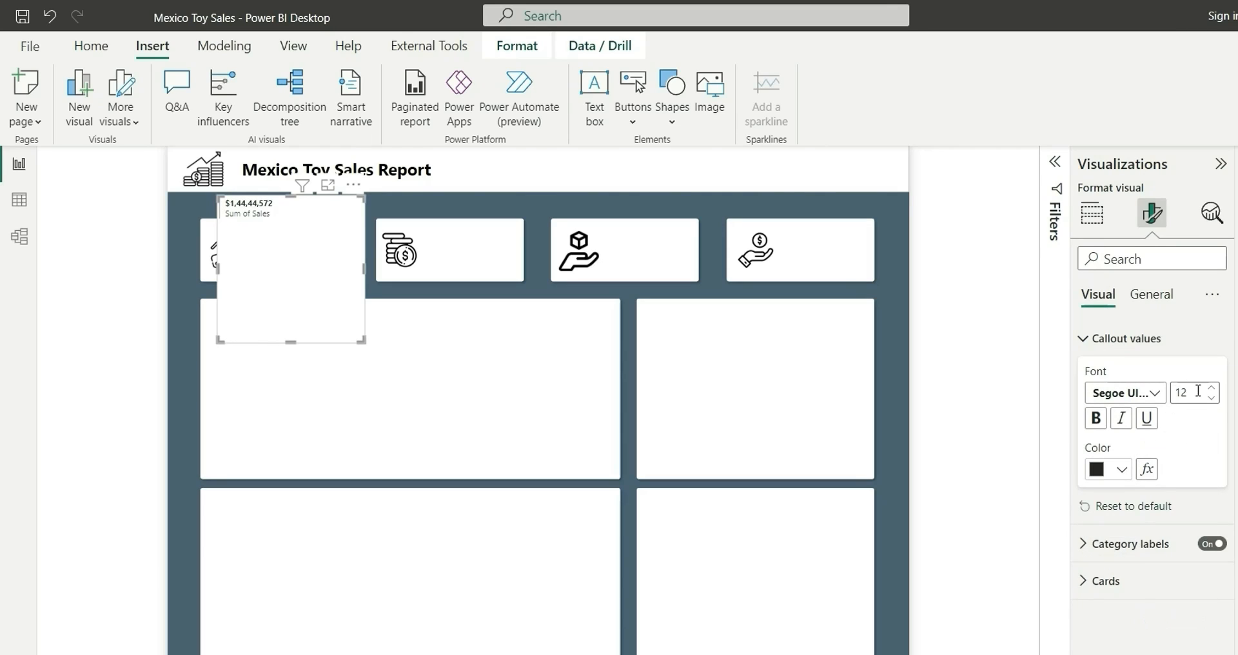
pyautogui.write('17')
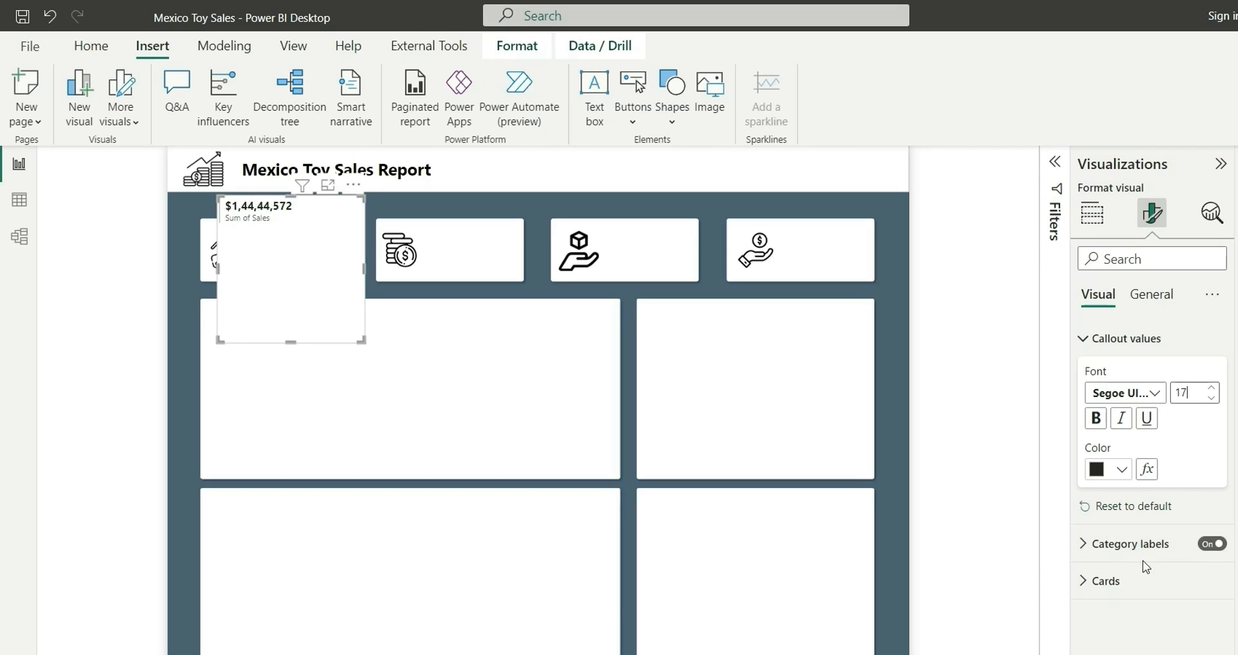
# - Turn off the card's category labels and its accent bar
pyautogui.click(1212, 544)
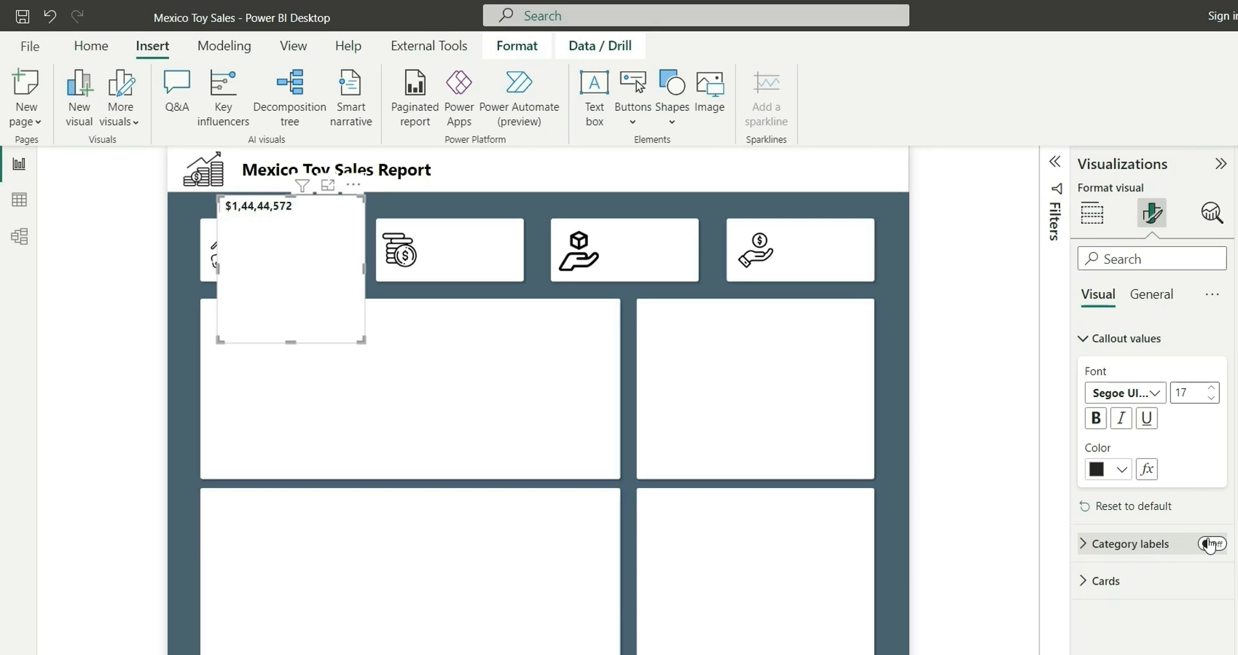
pyautogui.click(1106, 580)
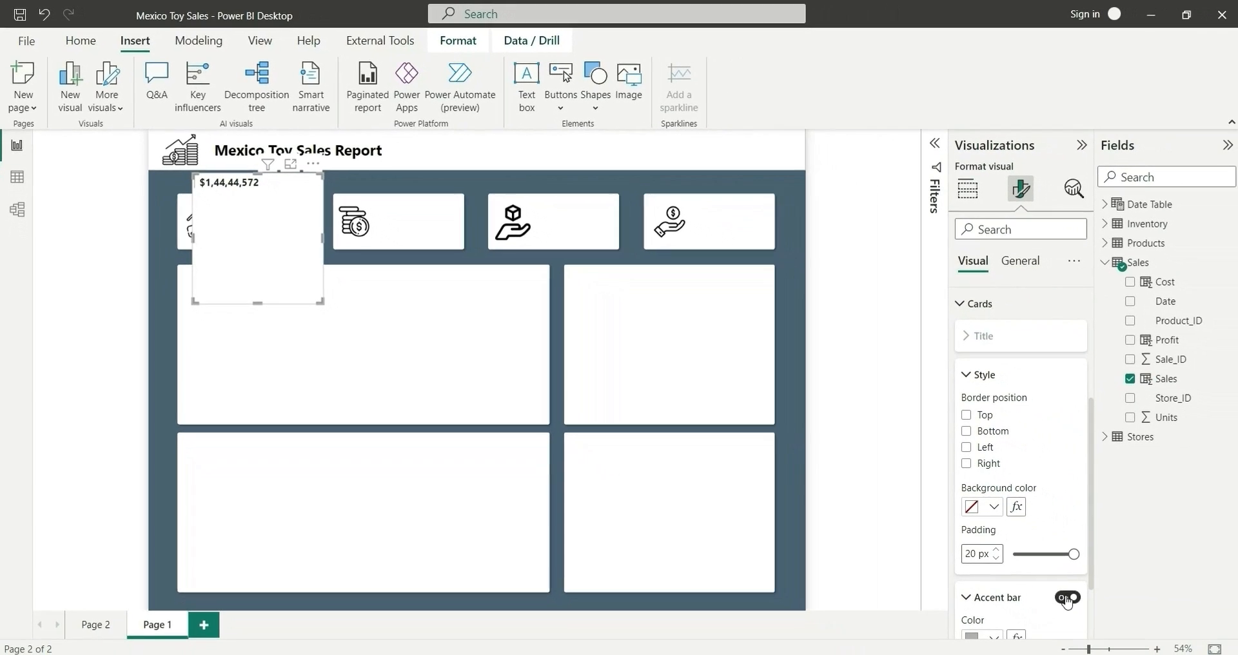
pyautogui.click(1158, 650)
pyautogui.scroll(3, 1056, 462)
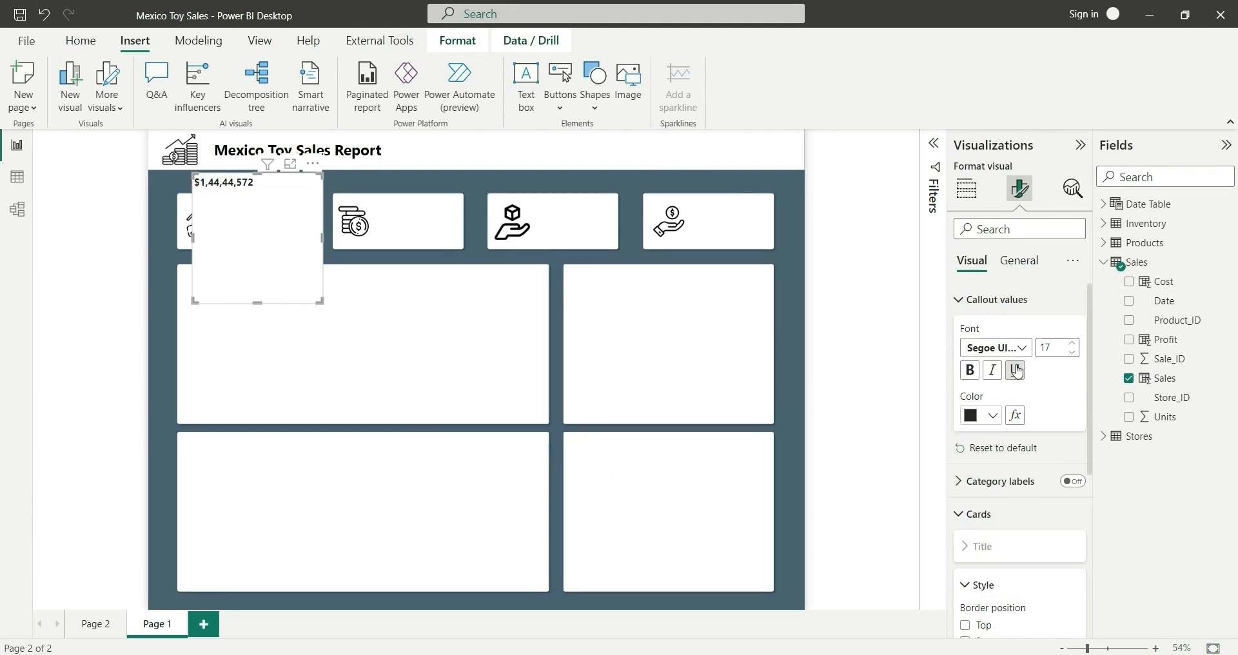
pyautogui.click(987, 305)
# - Turn off the card's background effect
pyautogui.click(1022, 262)
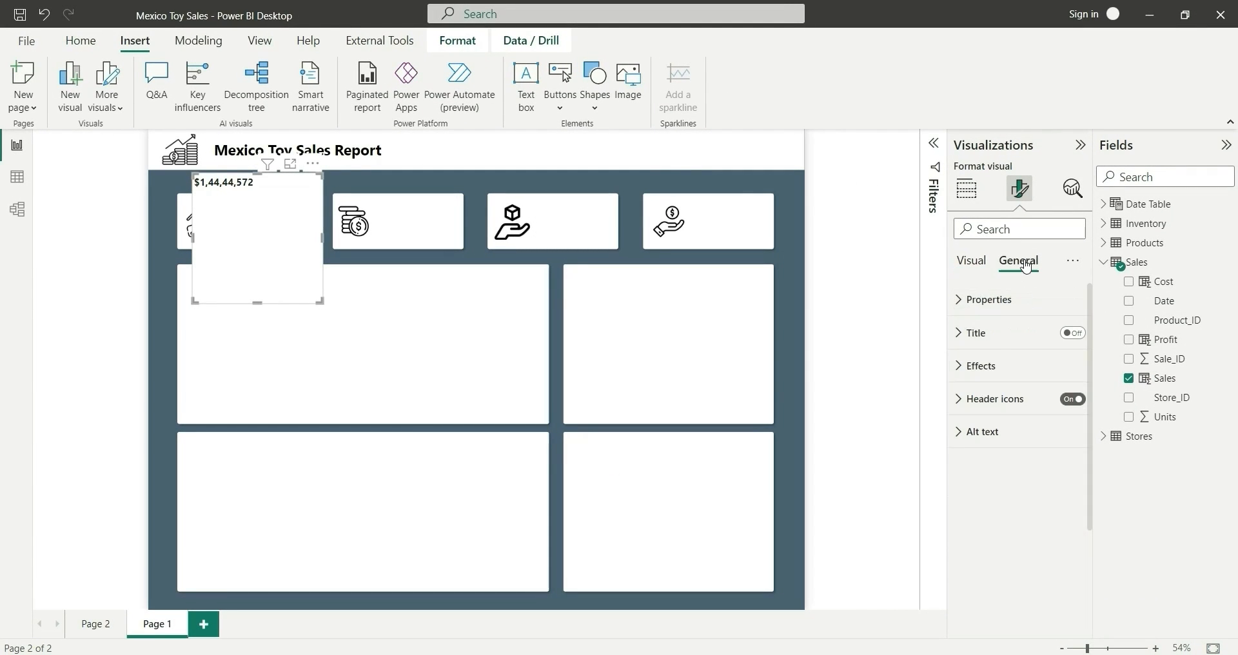
pyautogui.click(981, 366)
pyautogui.click(1068, 399)
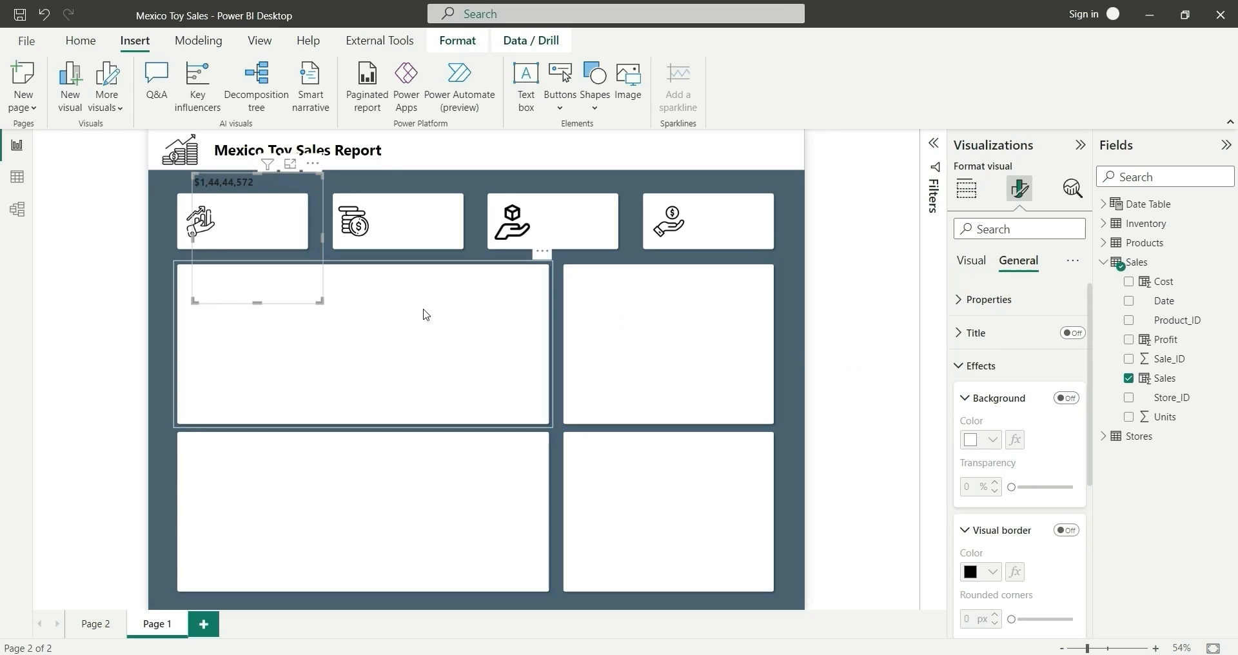
# - Shrink the Sales card and move it beside the icon in the first small white box
pyautogui.moveTo(322, 301); pyautogui.dragTo(285, 239)
pyautogui.moveTo(240, 206); pyautogui.dragTo(266, 240)
pyautogui.click(981, 366)
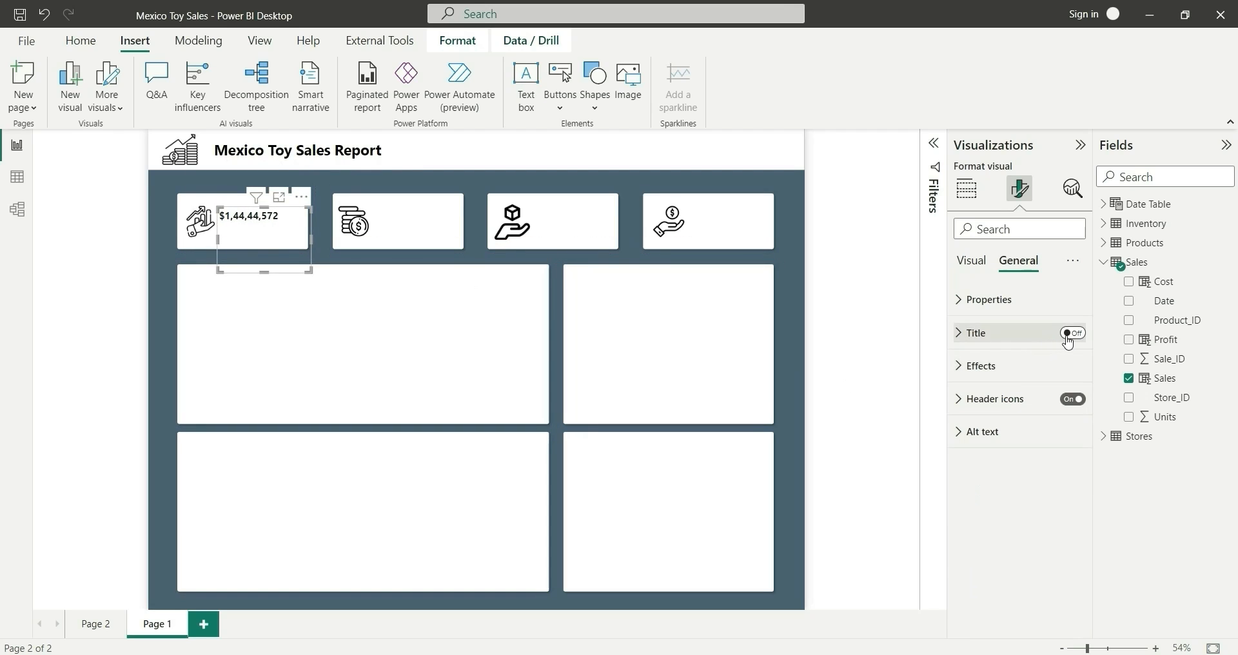
# - Give the card the title "SALES" and change the title font to a bolder Segoe UI style
pyautogui.click(977, 332)
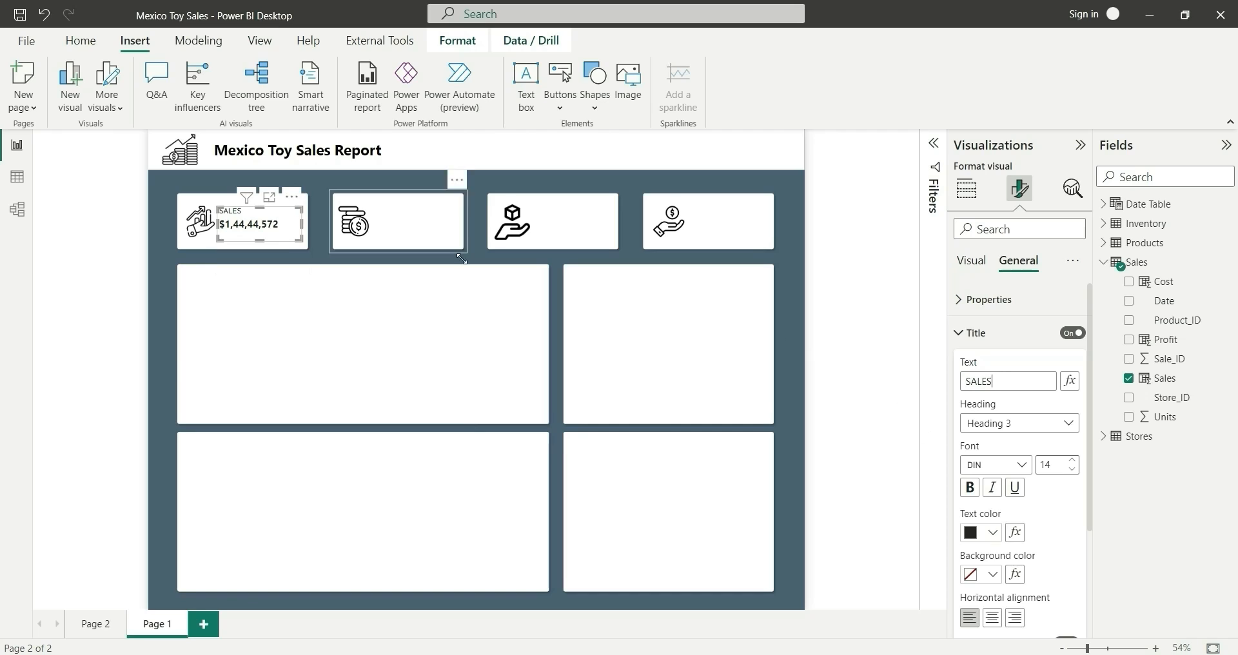
pyautogui.click(996, 464)
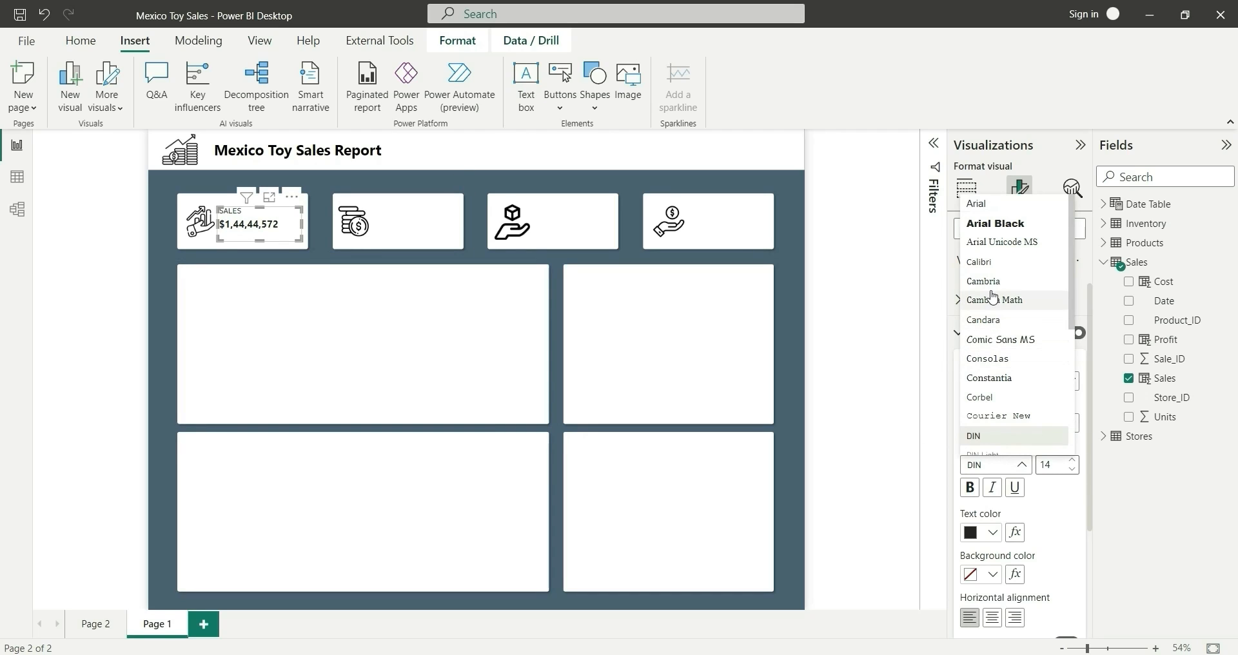
pyautogui.scroll(-5, 994, 298)
pyautogui.click(1006, 310)
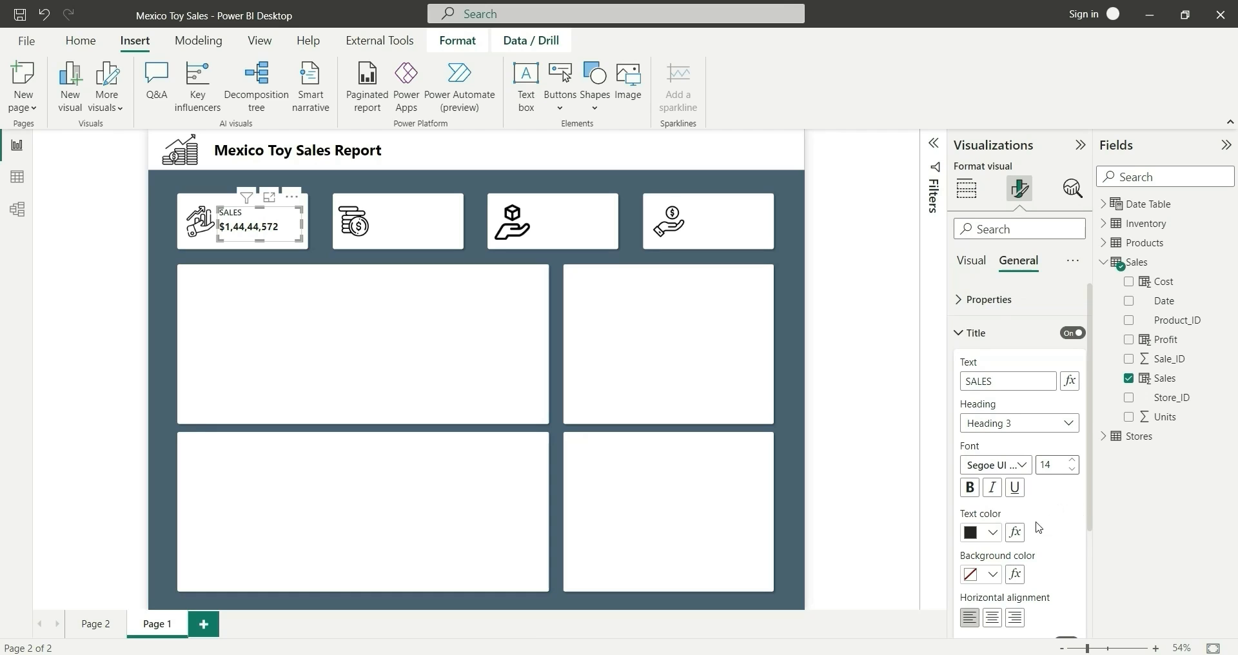
# - Colour the SALES title text dark gray and nudge the card slightly to the right within its box
pyautogui.click(992, 536)
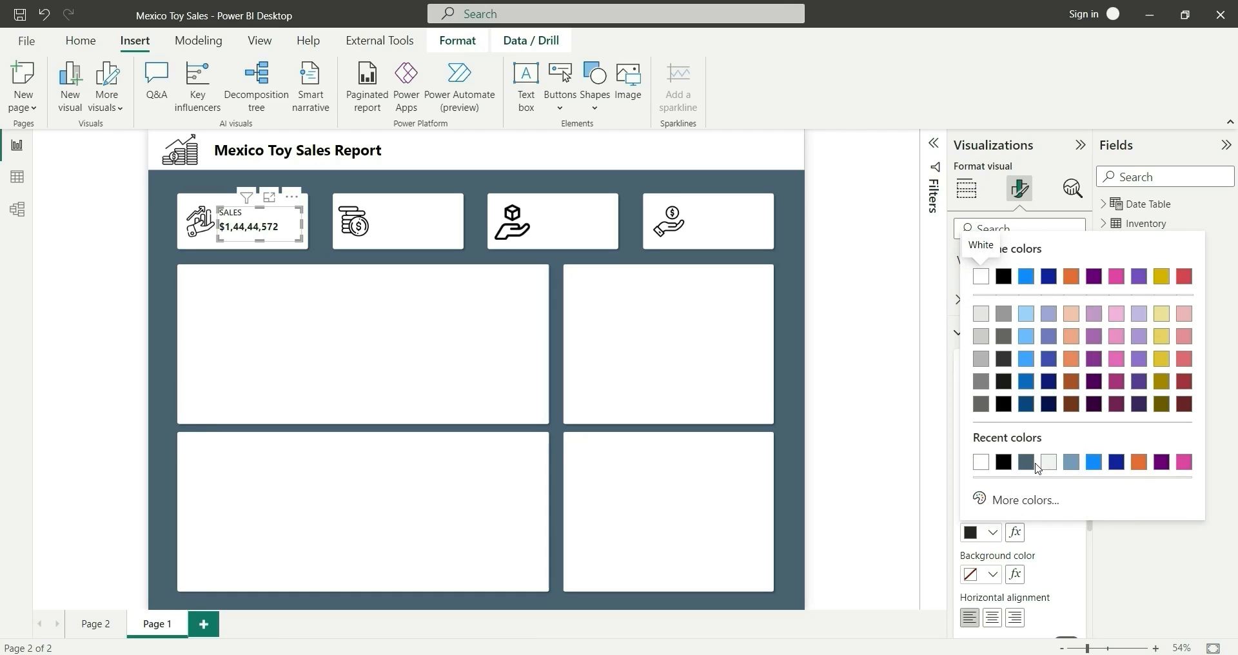
pyautogui.click(1005, 336)
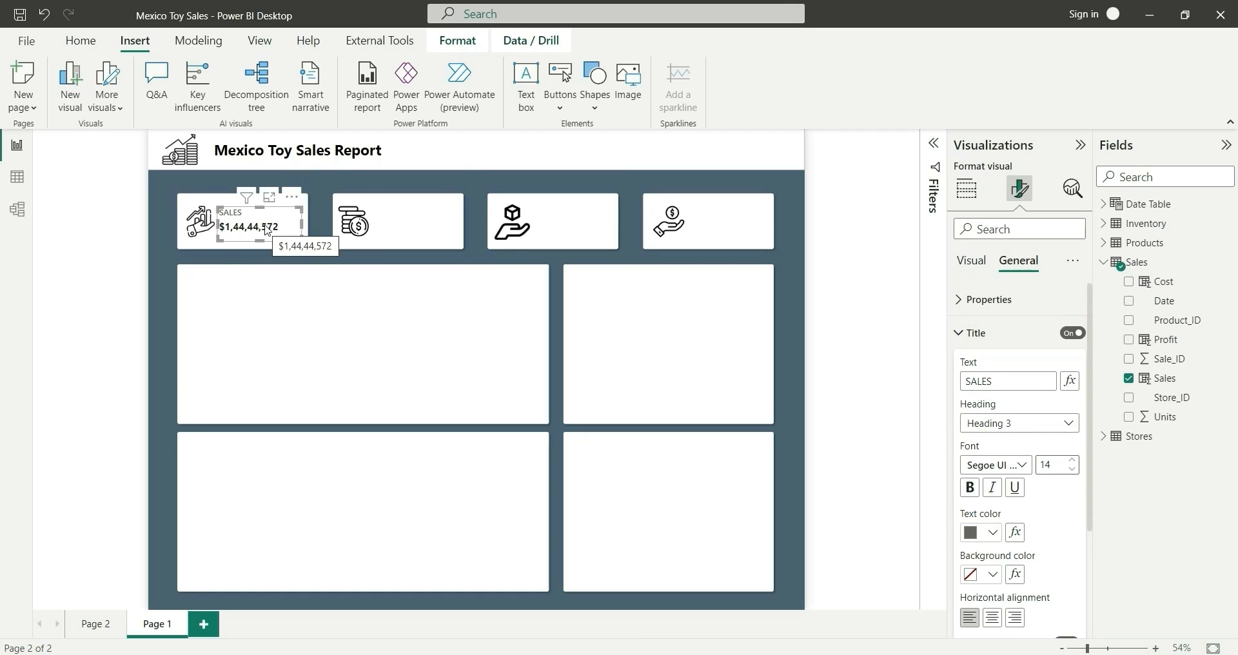
pyautogui.moveTo(265, 232); pyautogui.dragTo(267, 230)
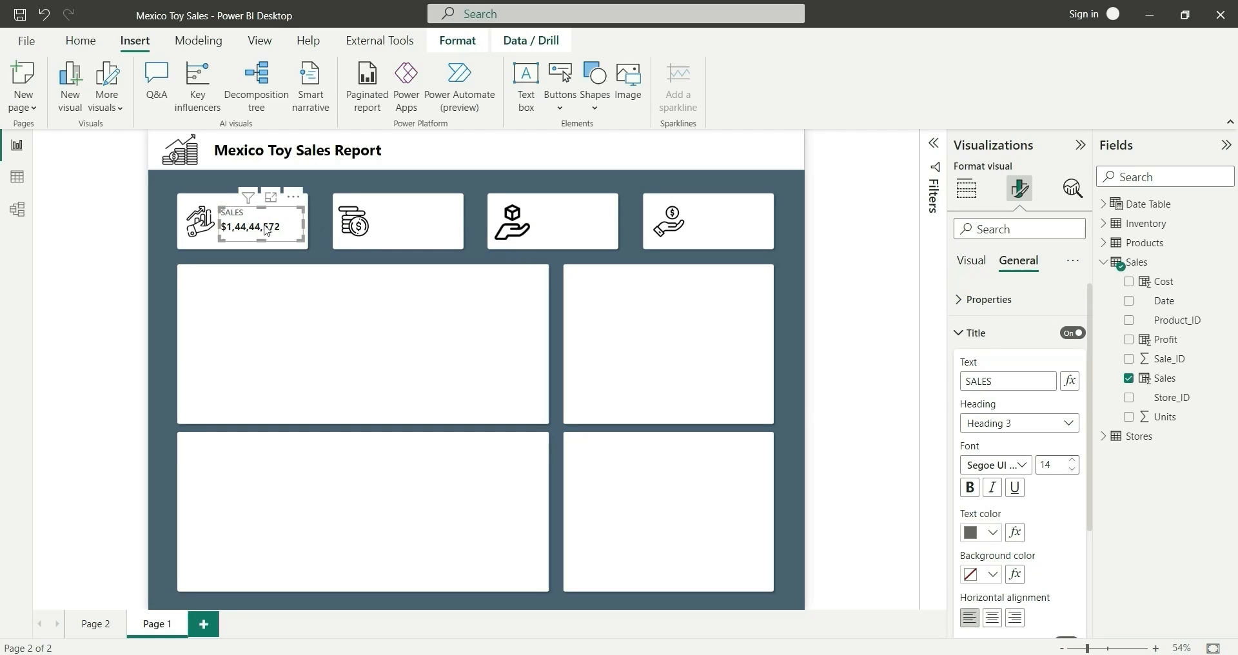
# - Duplicate the SALES card beside the icons in the second, third and fourth small white boxes
pyautogui.moveTo(268, 230); pyautogui.dragTo(567, 232)
pyautogui.hotkey('ctrl', 'v')
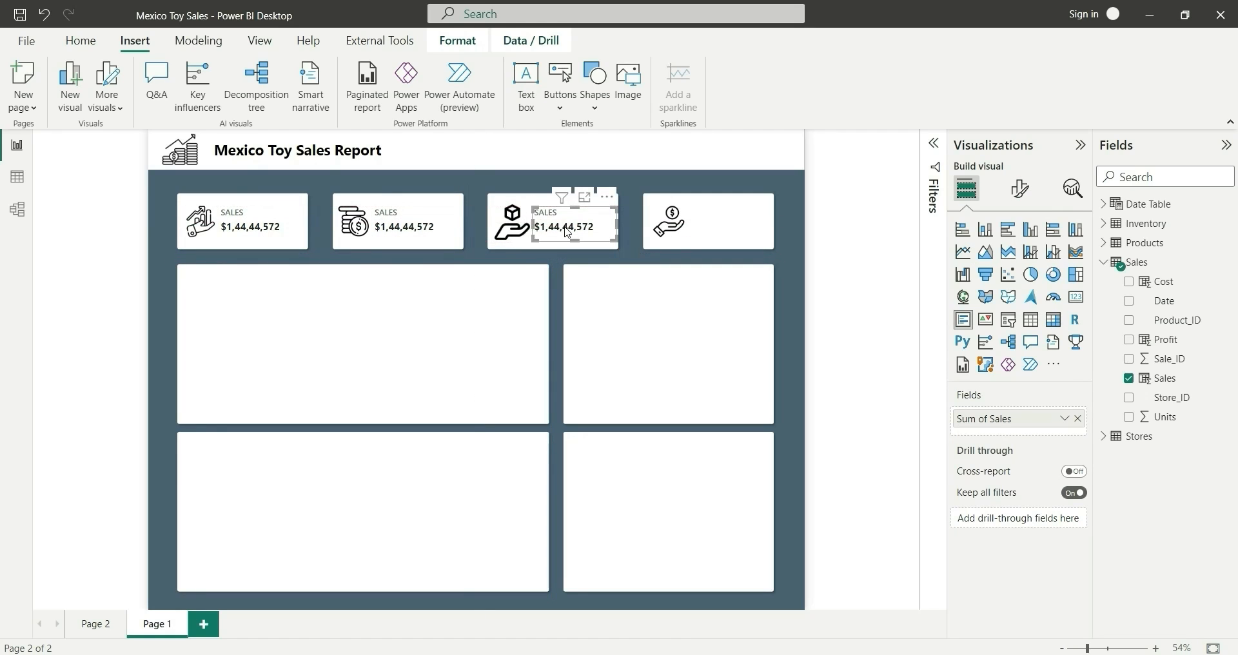
pyautogui.click(159, 297)
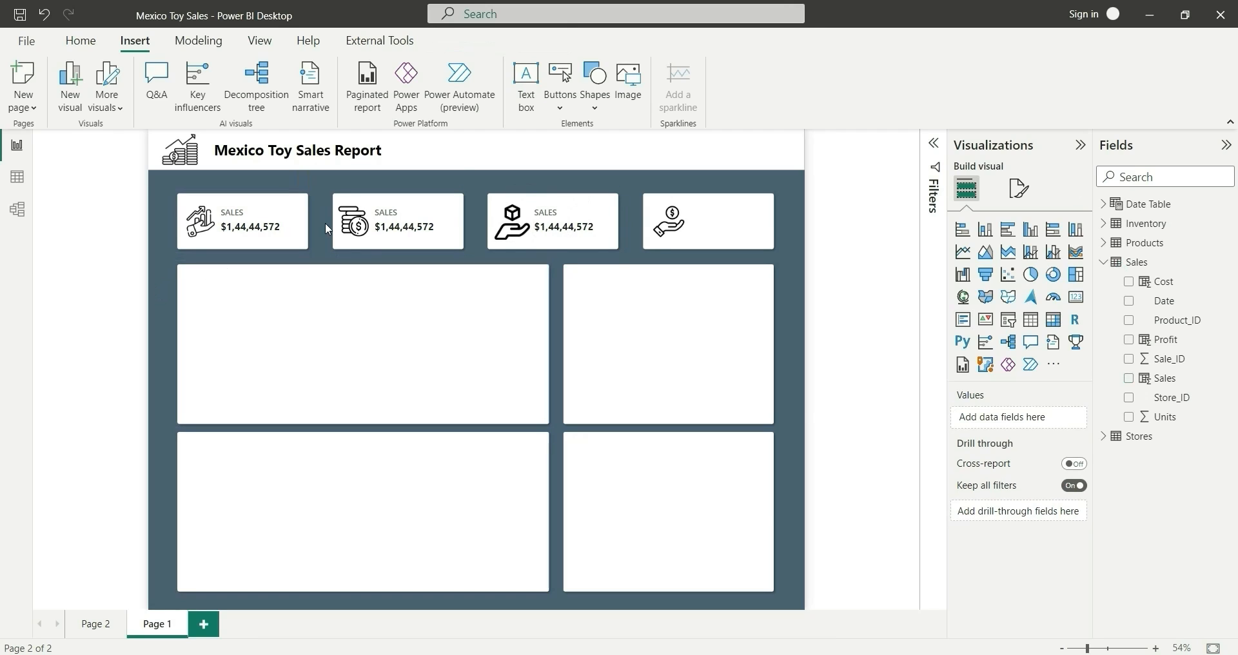
pyautogui.moveTo(561, 244); pyautogui.dragTo(709, 238)
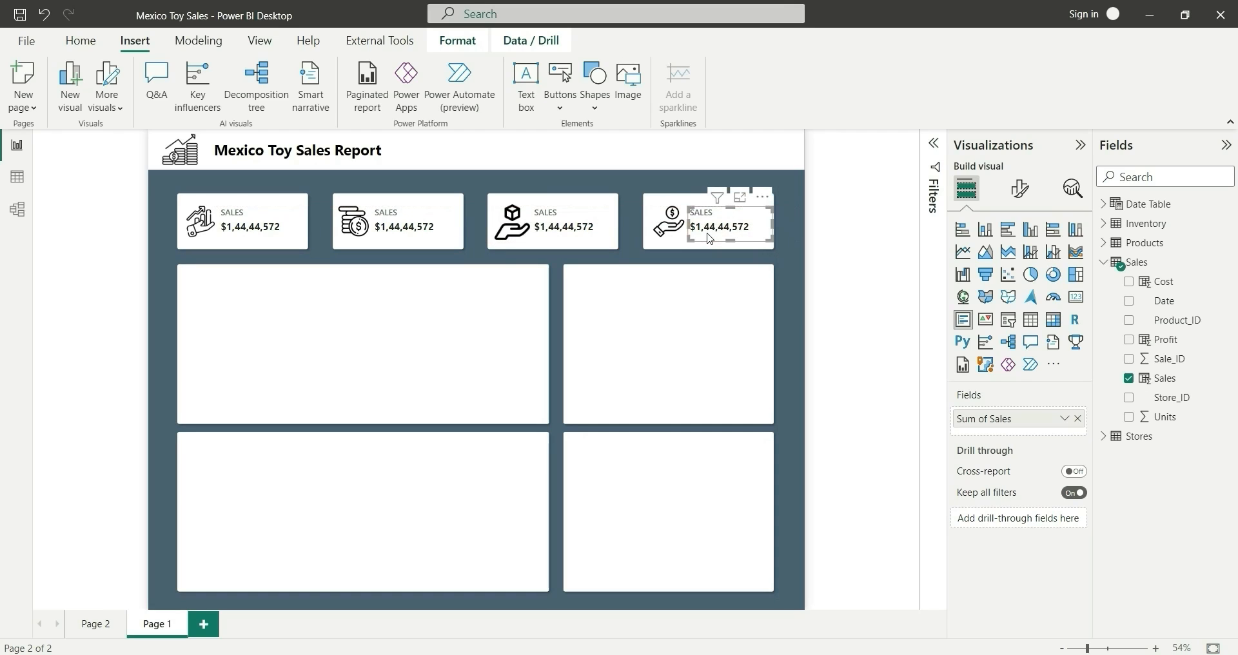
# - Change the title of the card in the second box to "COST"
pyautogui.click(432, 213)
pyautogui.click(1019, 188)
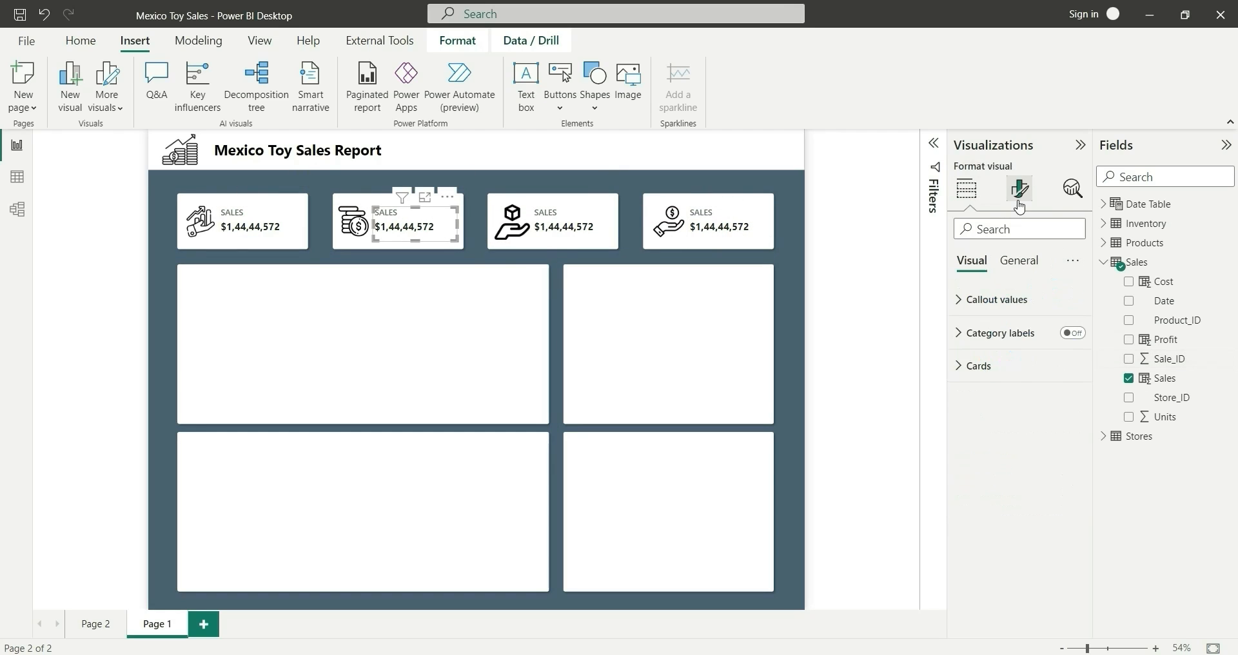
pyautogui.click(1019, 261)
pyautogui.click(976, 333)
pyautogui.doubleClick(990, 379)
pyautogui.write('COST')
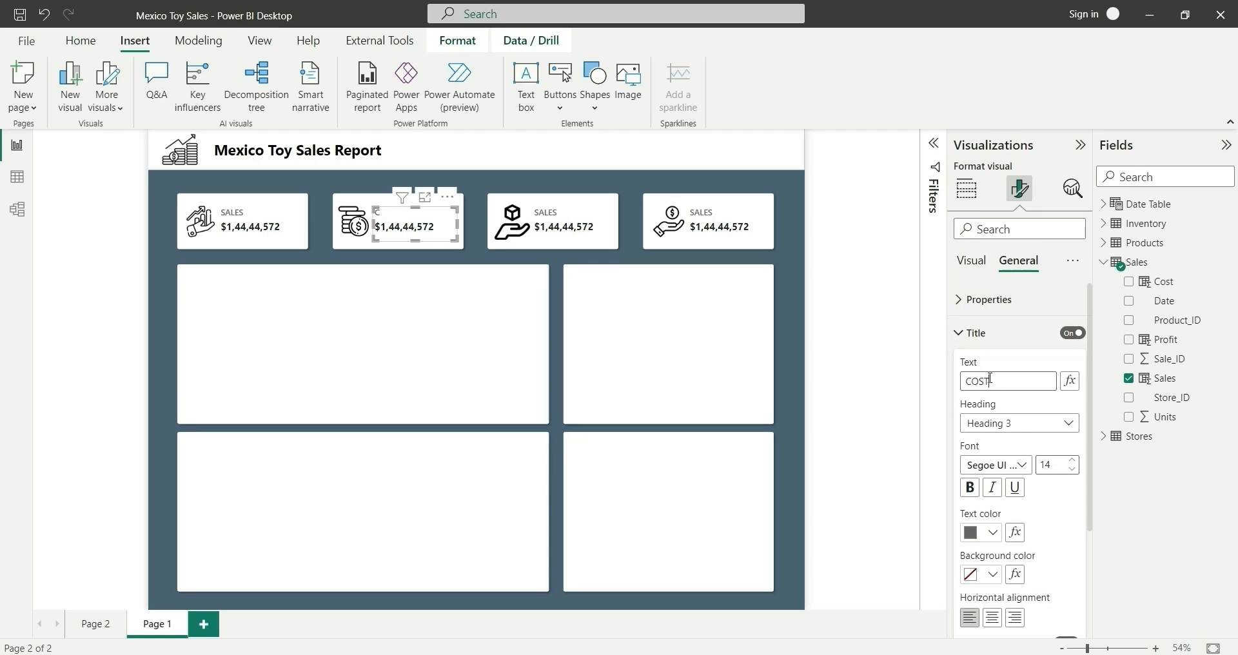
pyautogui.press('Return')
# - Title the third box's card "UNITS SOLD" and the fourth box's card "PROFIT"
pyautogui.click(594, 217)
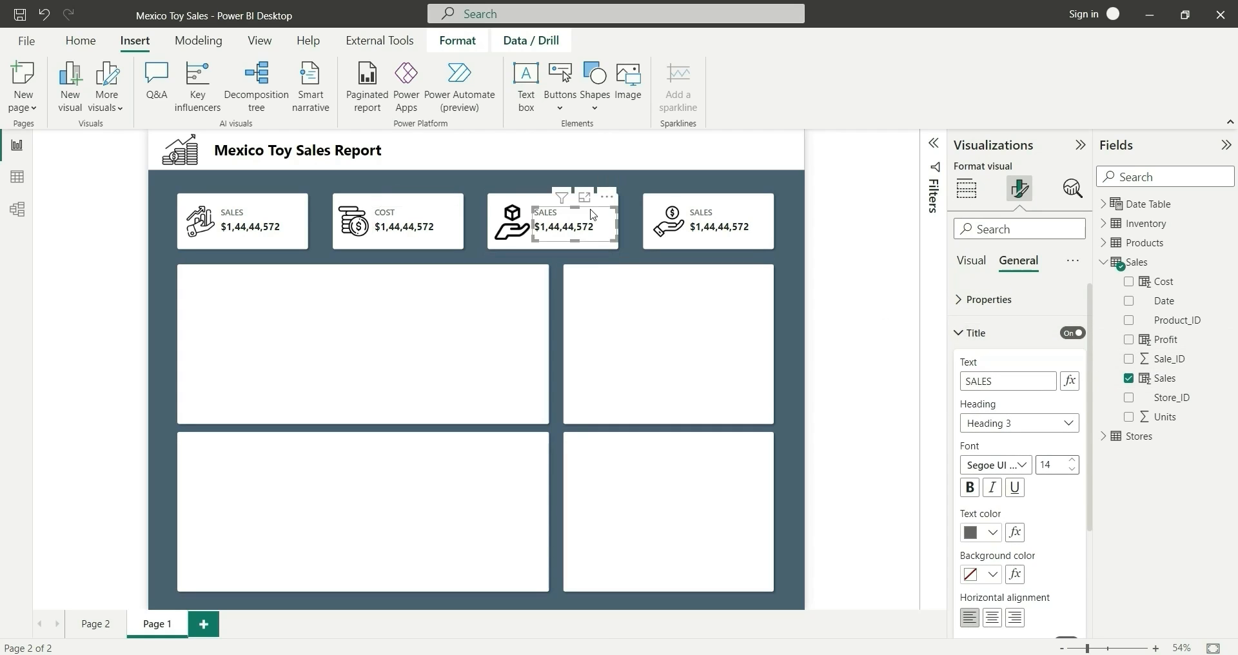
pyautogui.doubleClick(1008, 380)
pyautogui.write('UNITS SOLD')
pyautogui.click(699, 219)
pyautogui.doubleClick(1008, 380)
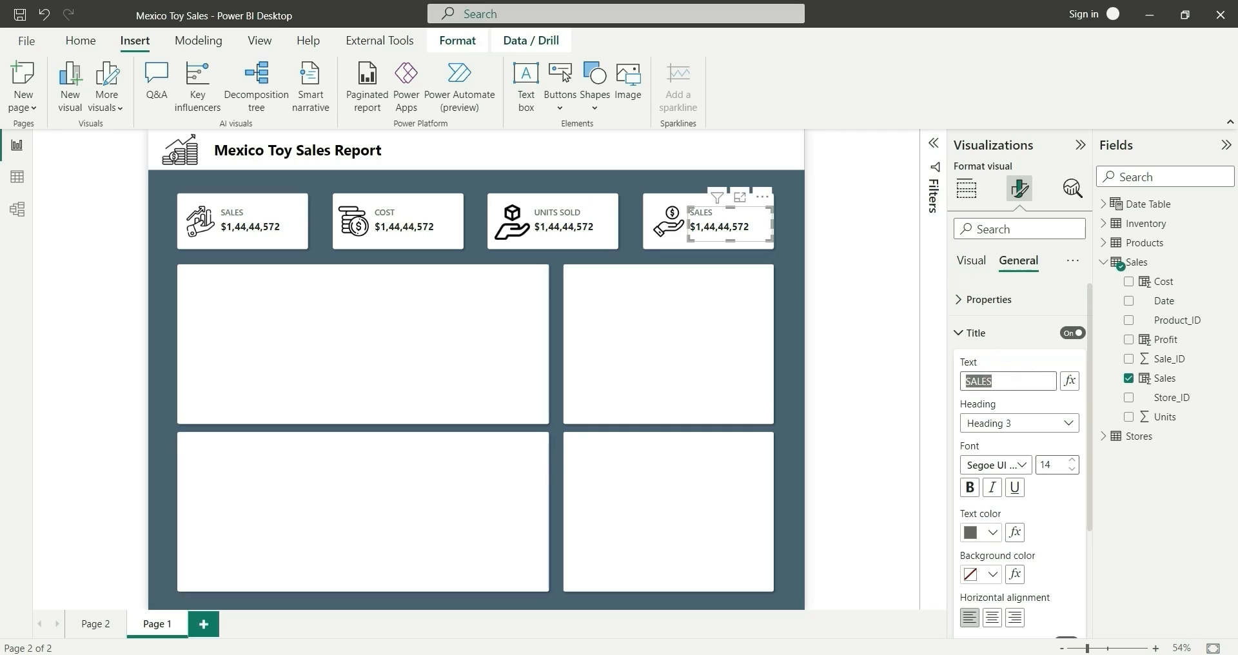
pyautogui.write('PR')
pyautogui.click(792, 342)
# - Replace the Sales field with Cost in the COST card and with Units in the UNITS SOLD card
pyautogui.click(440, 216)
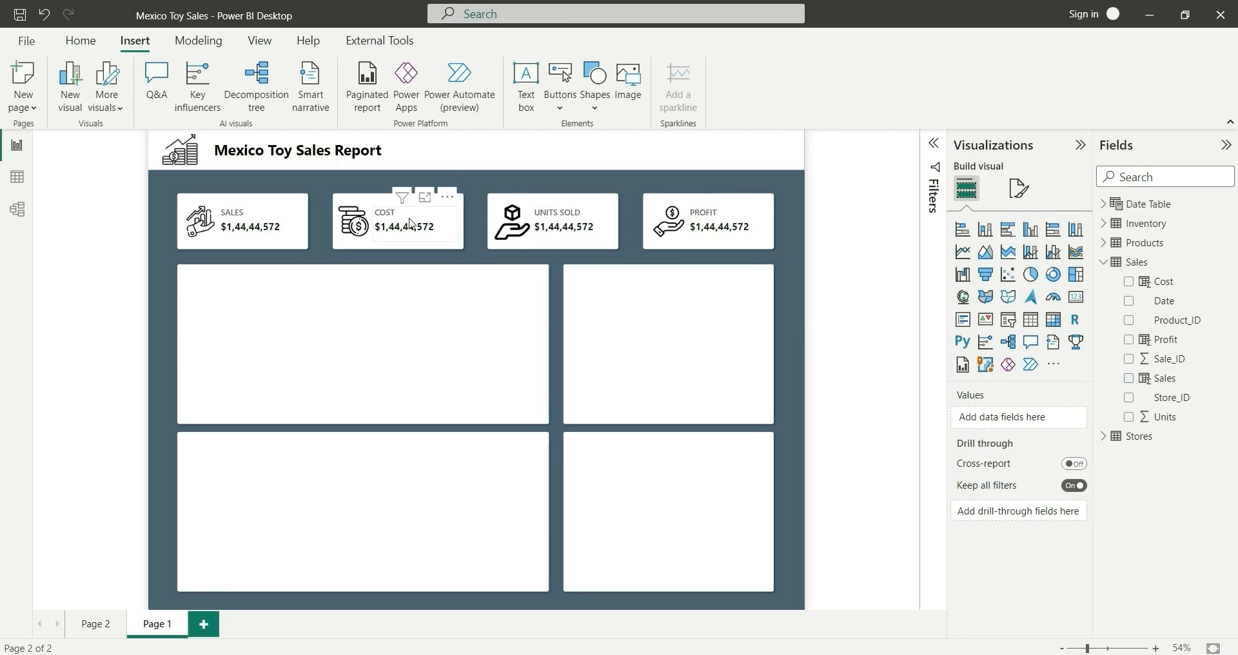
pyautogui.click(1129, 379)
pyautogui.click(1129, 282)
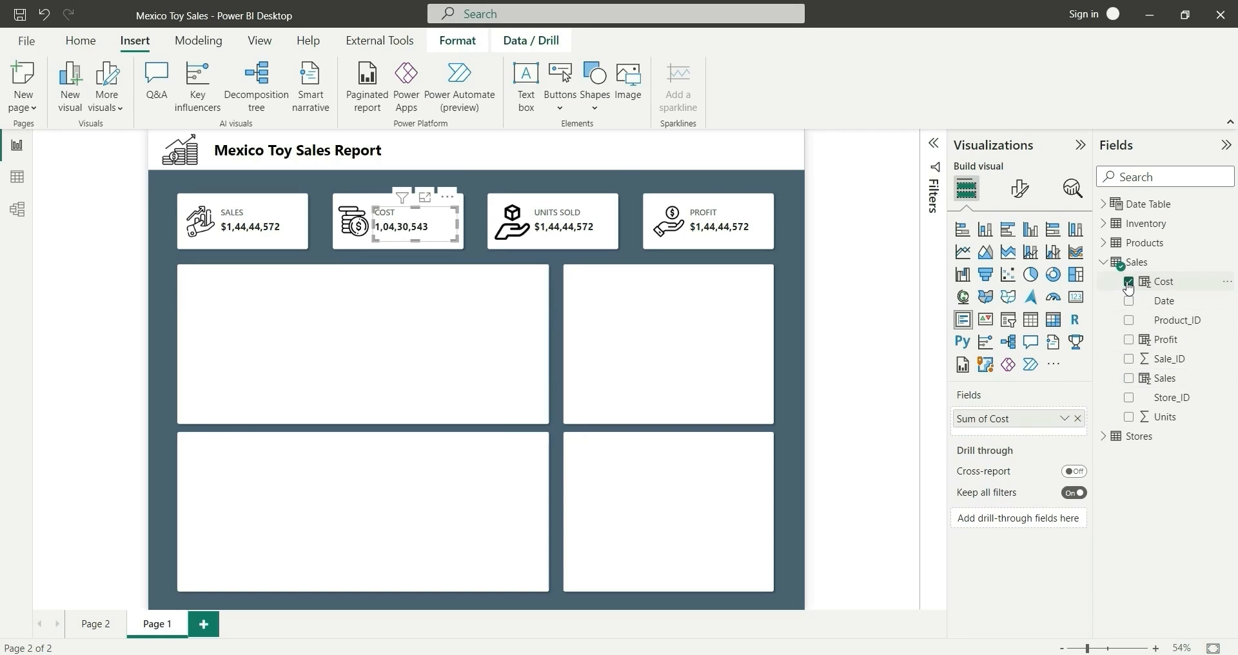
pyautogui.click(578, 222)
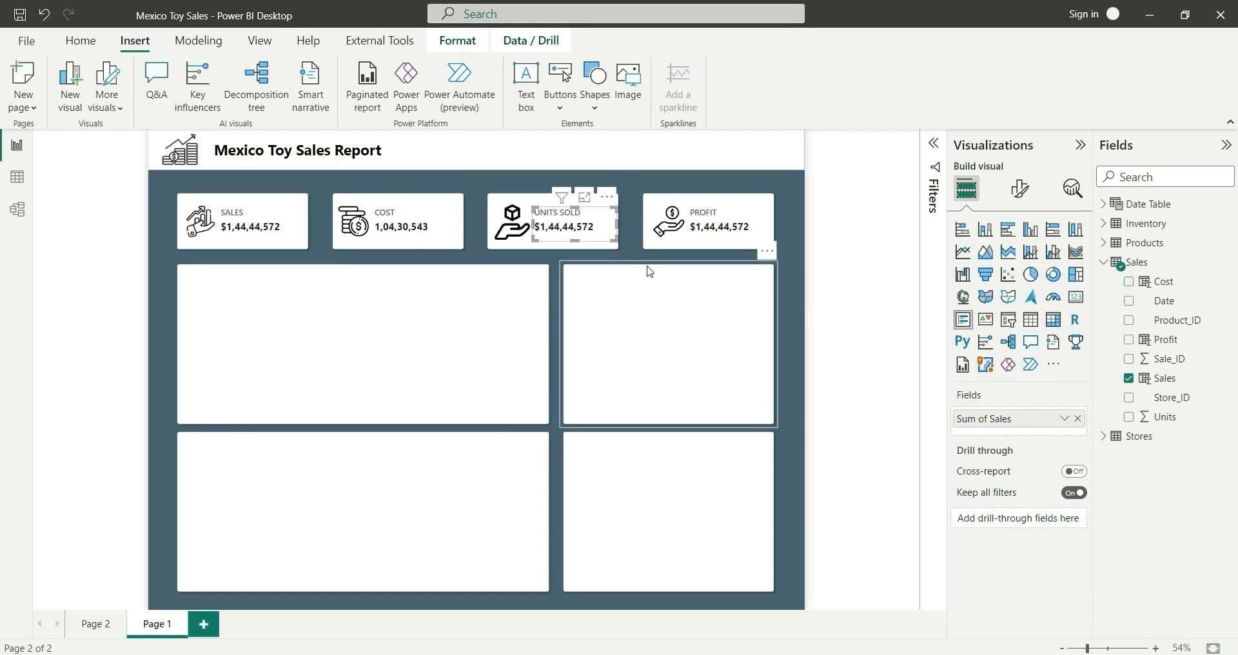
pyautogui.click(1078, 419)
pyautogui.click(1129, 417)
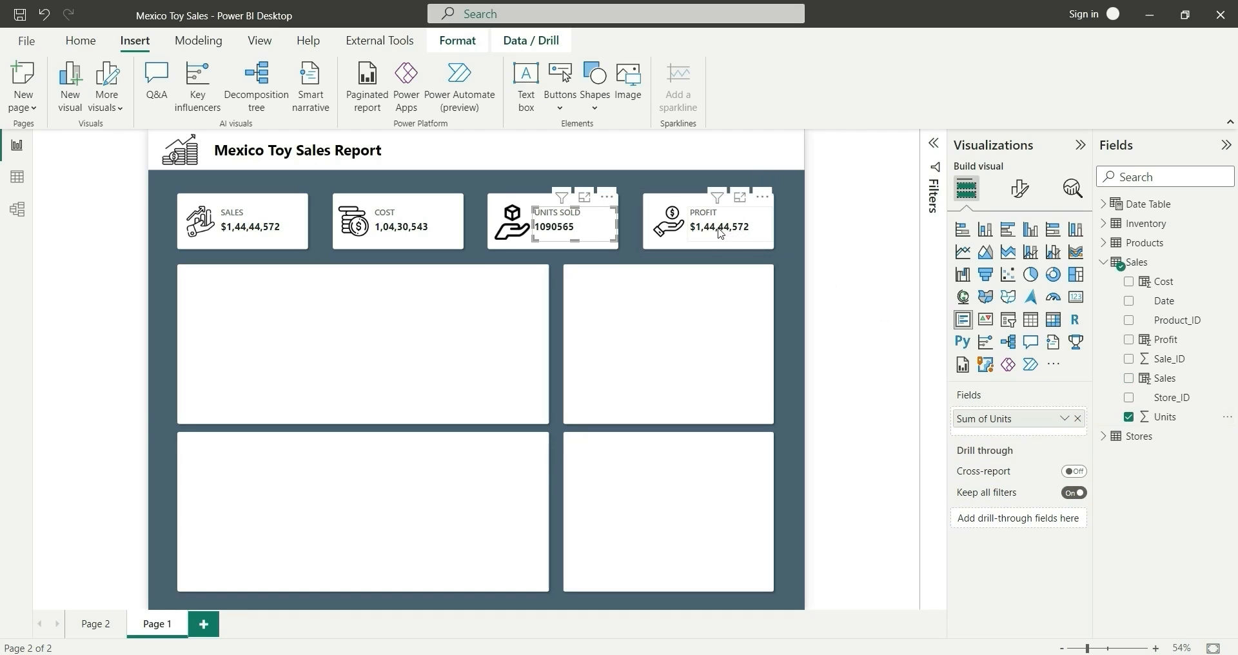
# - Replace the Sales field with Profit from the Sales table in the PROFIT card
pyautogui.click(694, 213)
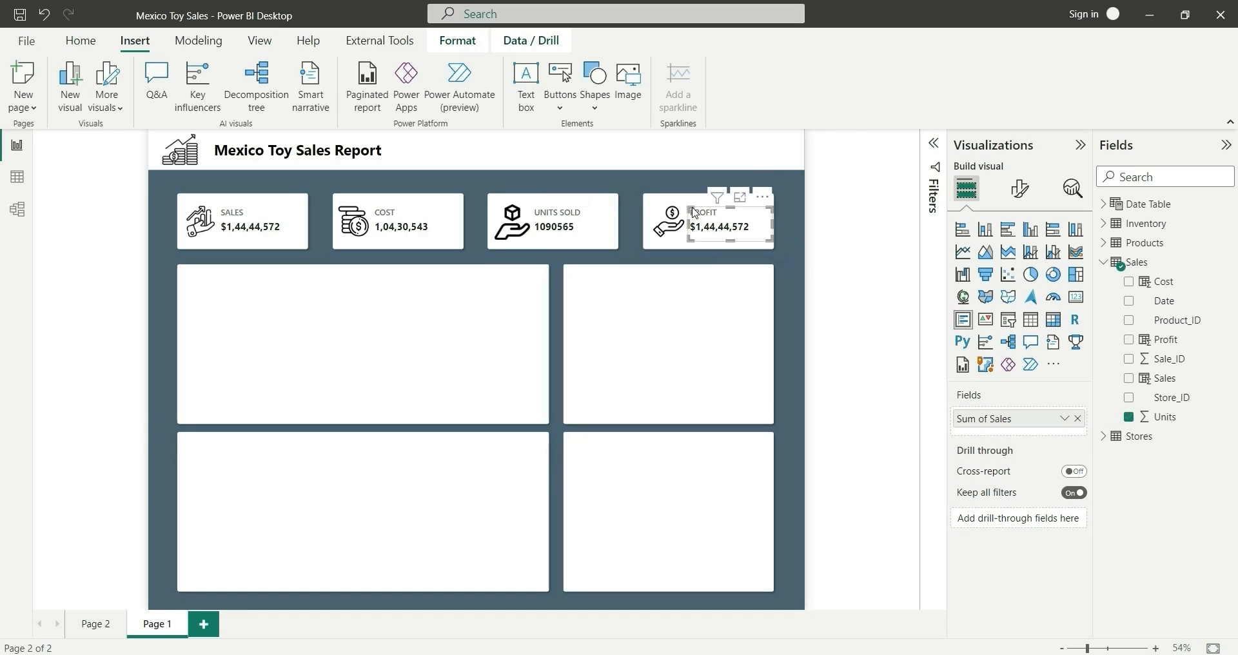
pyautogui.click(1077, 419)
pyautogui.click(1129, 341)
pyautogui.click(800, 366)
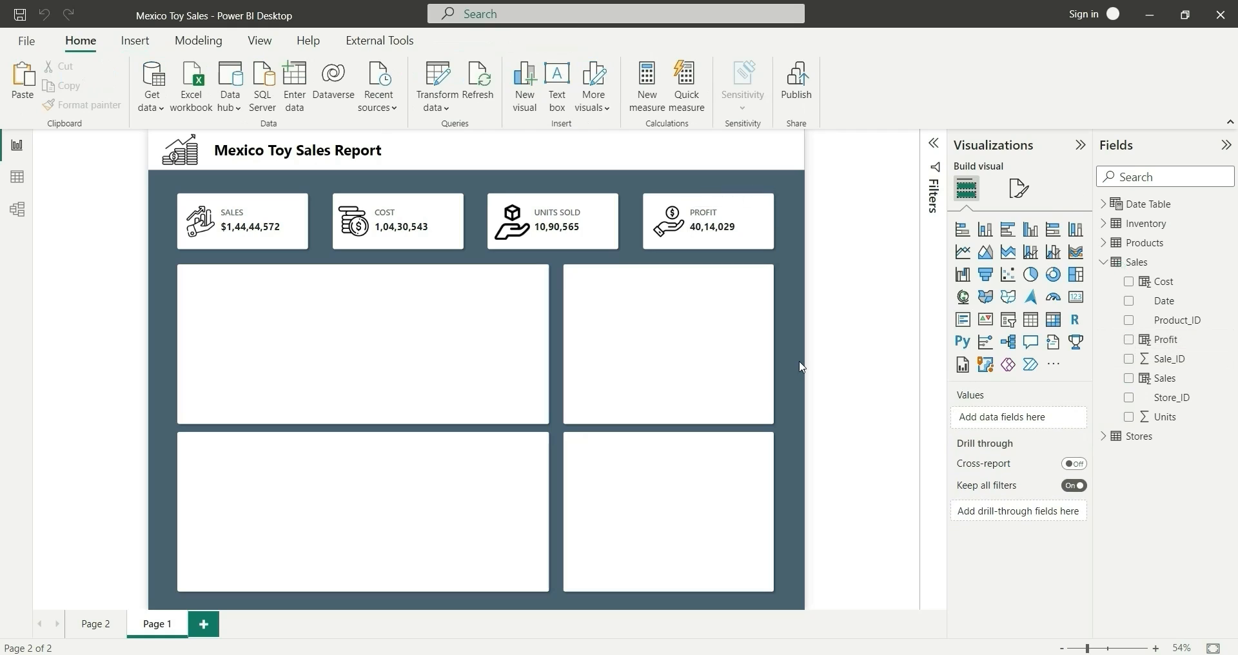
pyautogui.moveTo(800, 367); pyautogui.dragTo(381, 187)
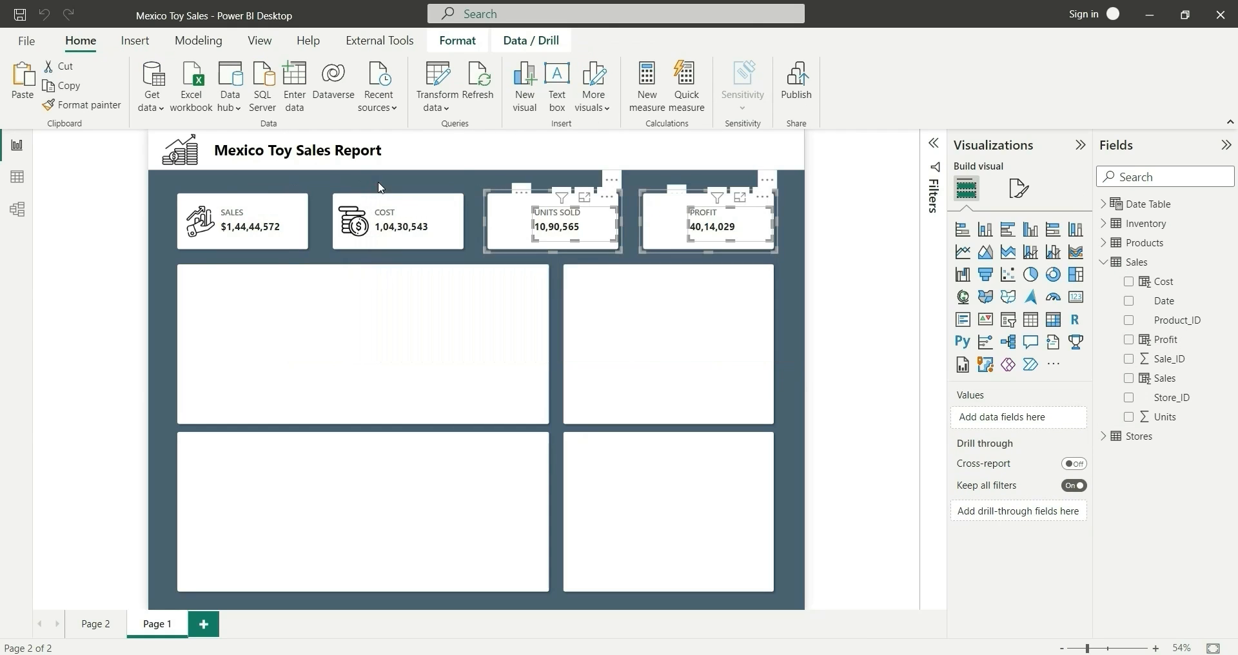
pyautogui.click(800, 352)
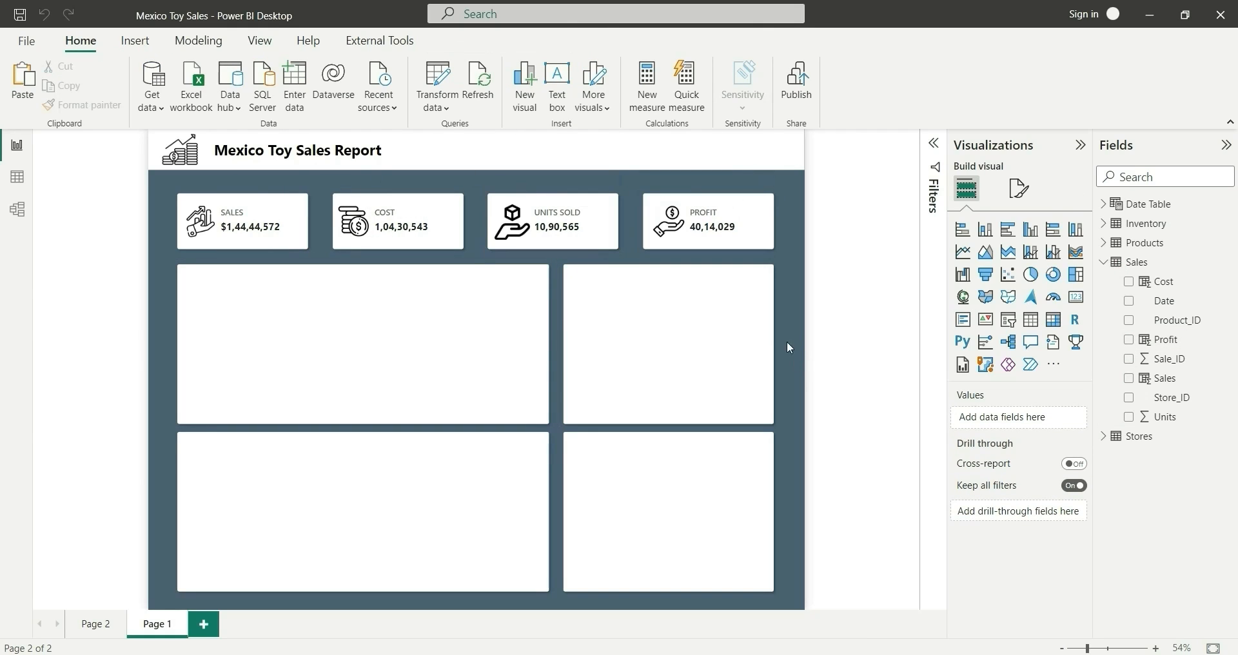
# - Insert a line and stacked column chart and fit it inside the large white box below the SALES and COST cards
pyautogui.click(1033, 260)
pyautogui.moveTo(264, 303); pyautogui.dragTo(532, 413)
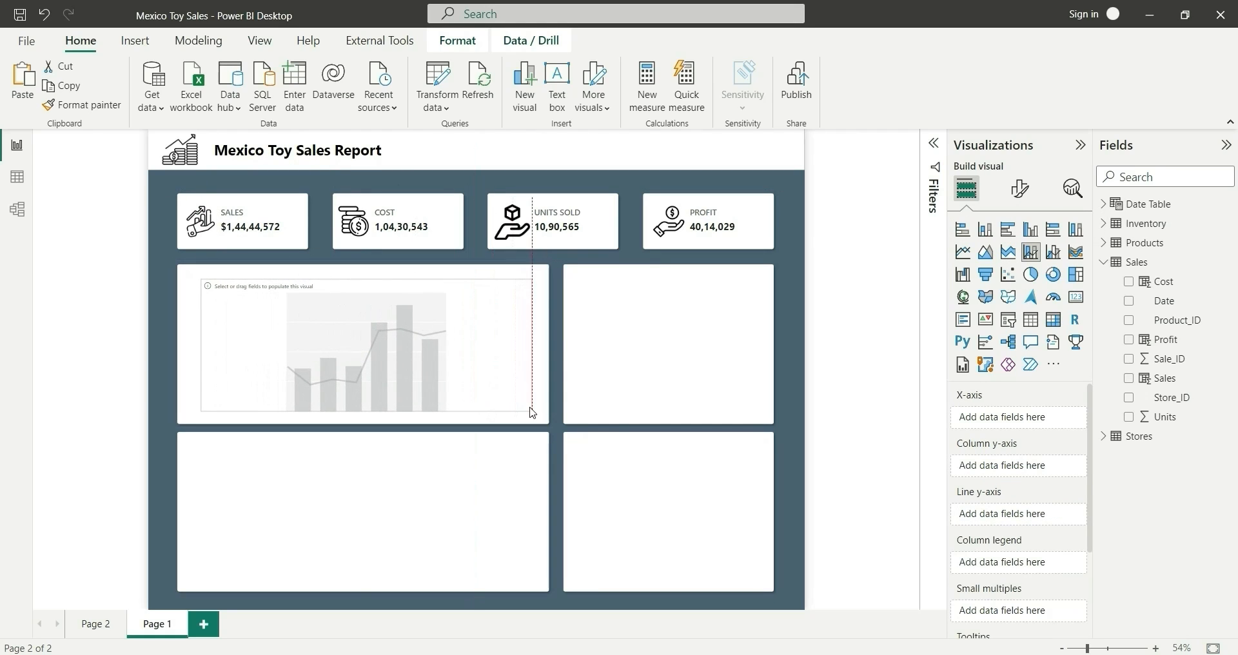
pyautogui.moveTo(428, 391); pyautogui.dragTo(428, 396)
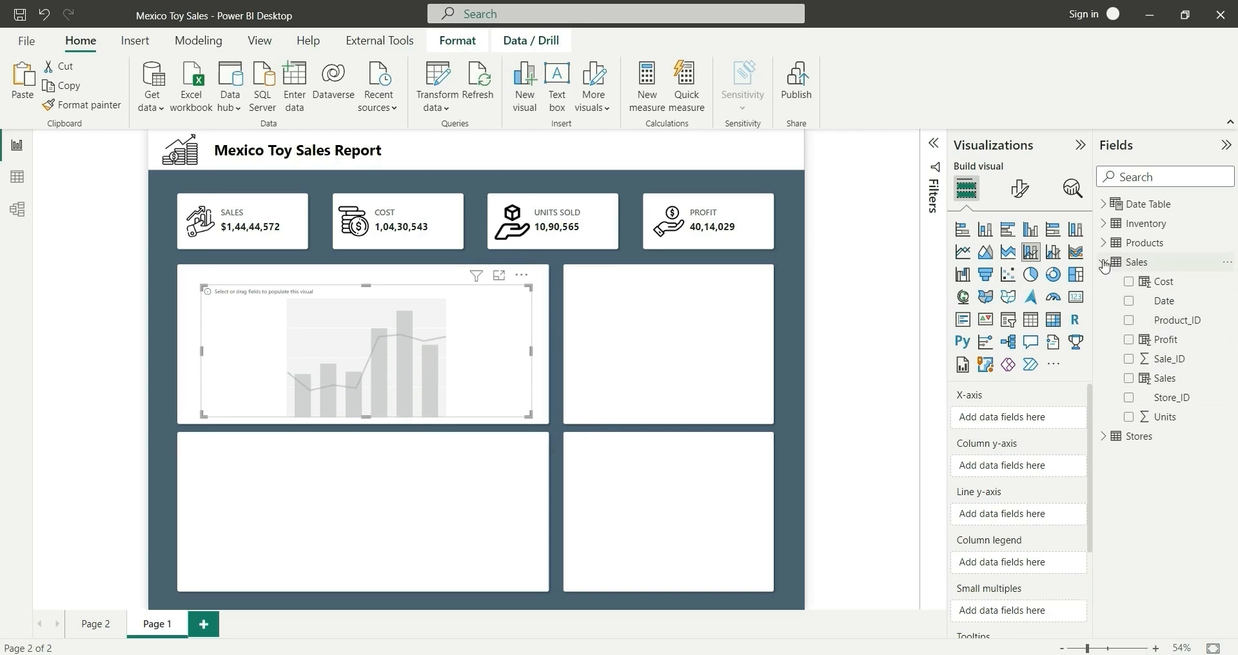
pyautogui.click(1129, 378)
pyautogui.click(1129, 339)
pyautogui.moveTo(999, 488); pyautogui.dragTo(1004, 553)
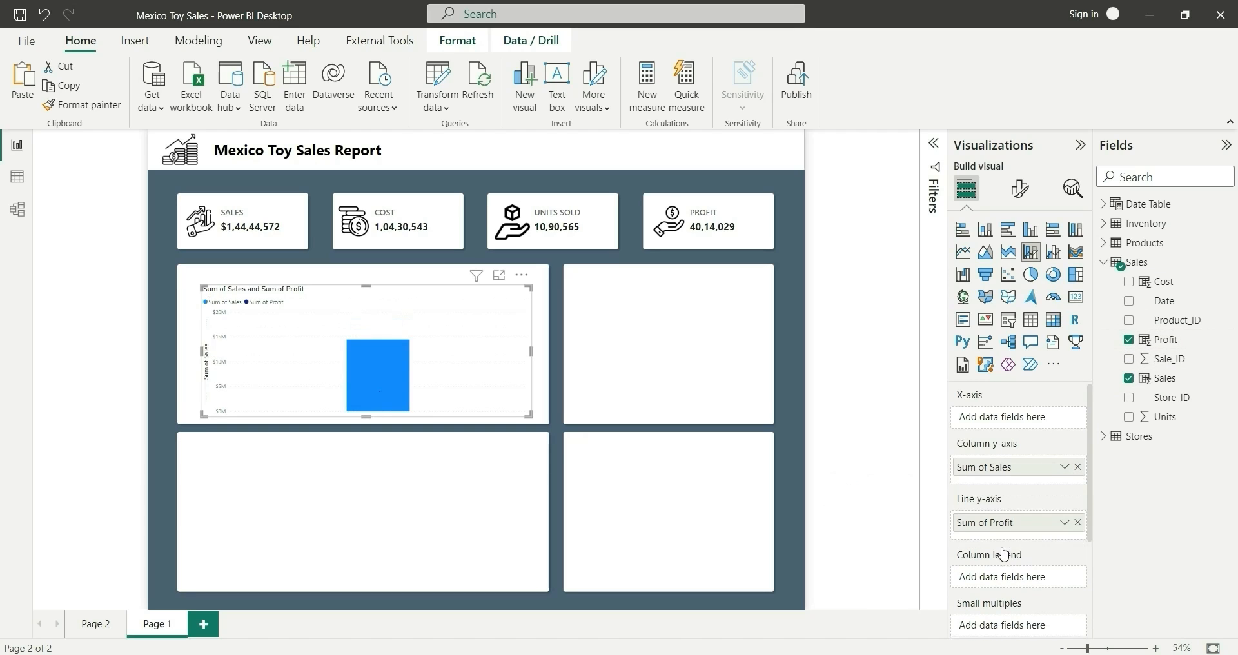
pyautogui.click(1077, 523)
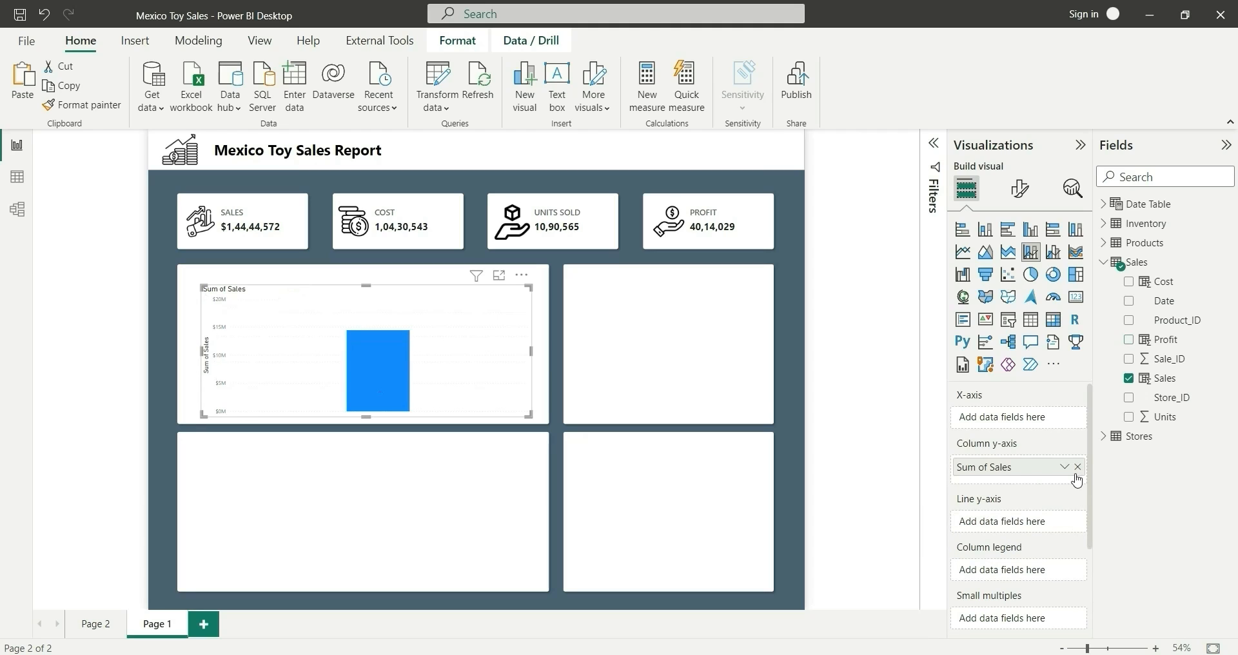
pyautogui.click(1078, 467)
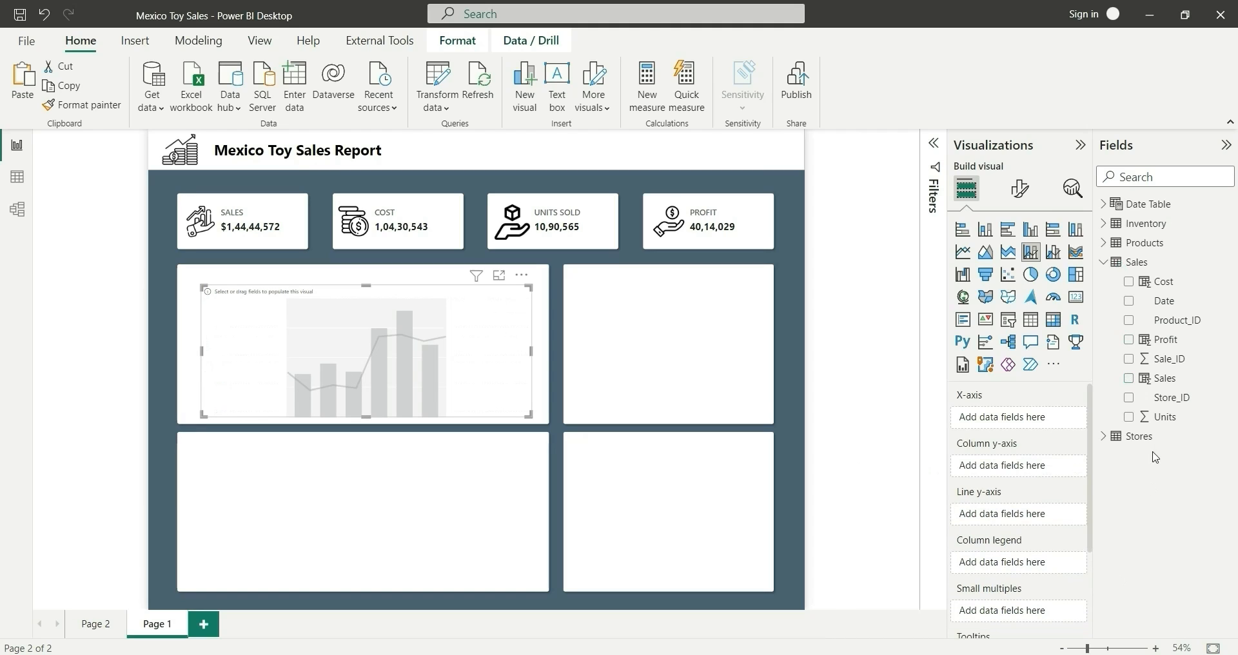
# - Plot Sales on the combo chart's column y-axis and Profit on its line y-axis
pyautogui.click(1129, 378)
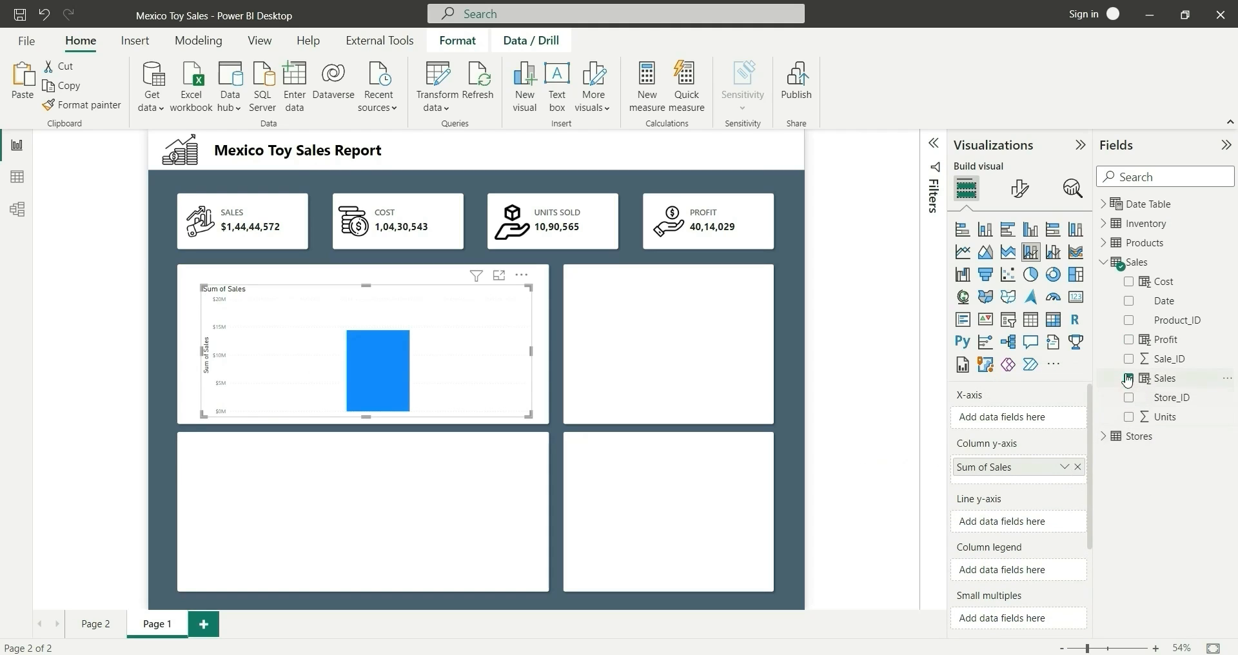
pyautogui.moveTo(1129, 344); pyautogui.dragTo(1002, 531)
pyautogui.click(1104, 264)
pyautogui.click(1103, 265)
# - Add the Date Hierarchy to the chart's x-axis and expand it one level to show quarters within years
pyautogui.click(1105, 205)
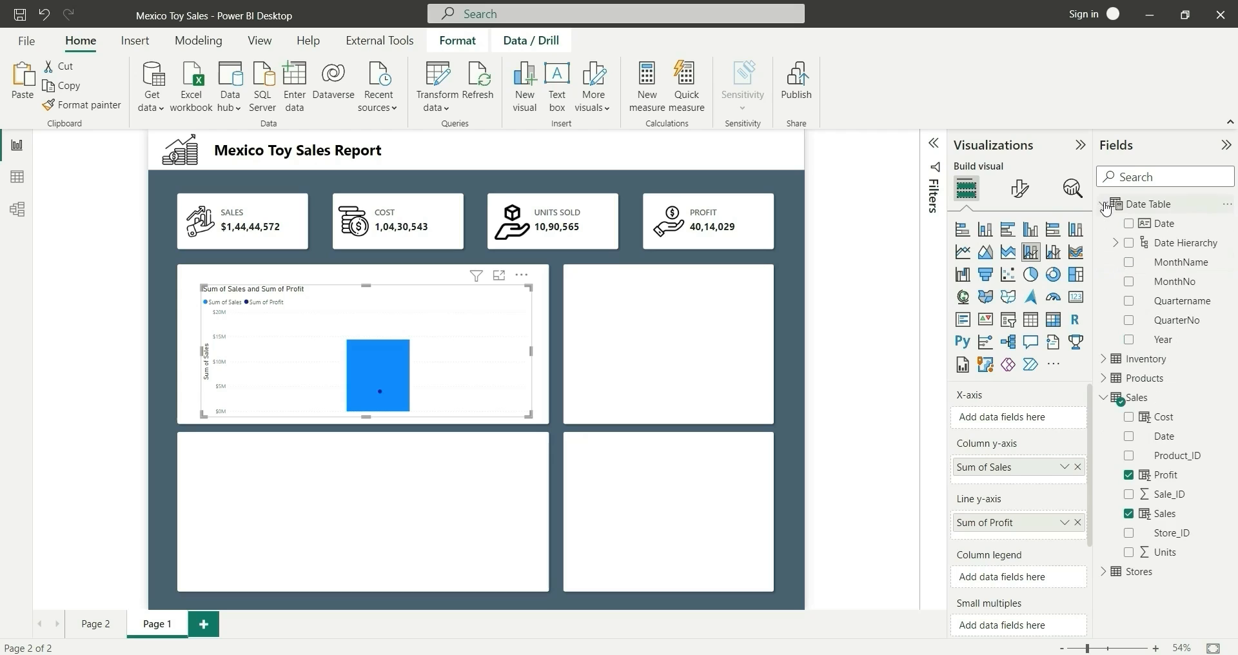
pyautogui.click(1129, 243)
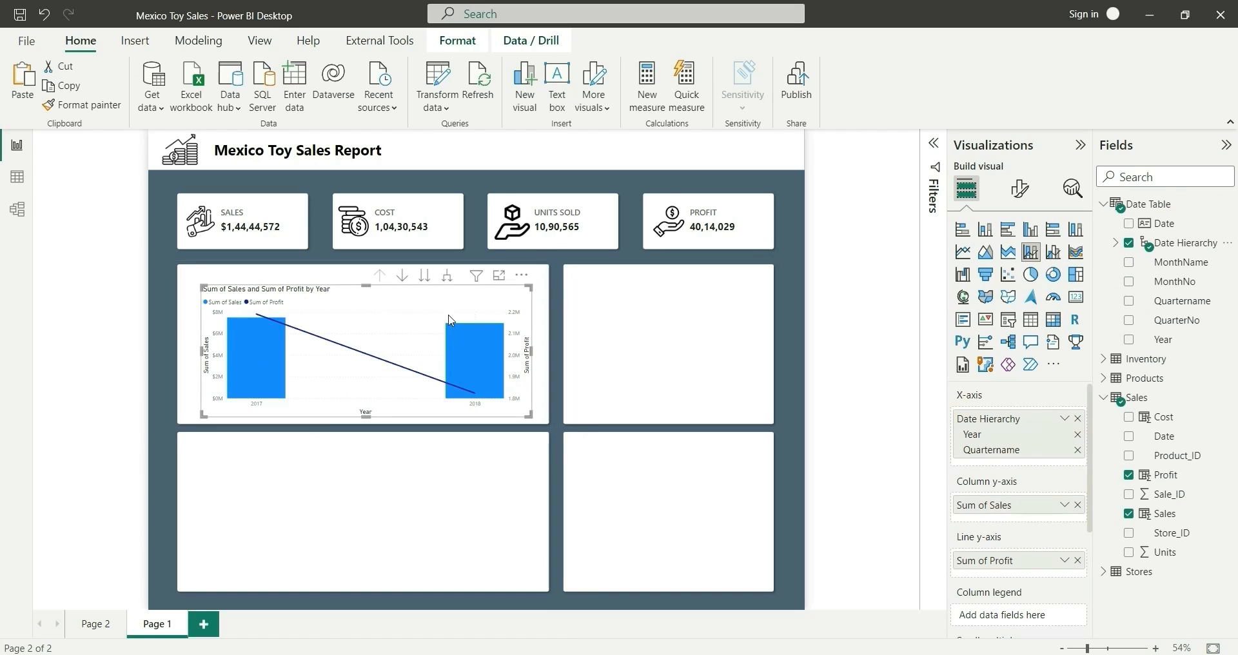
pyautogui.click(446, 277)
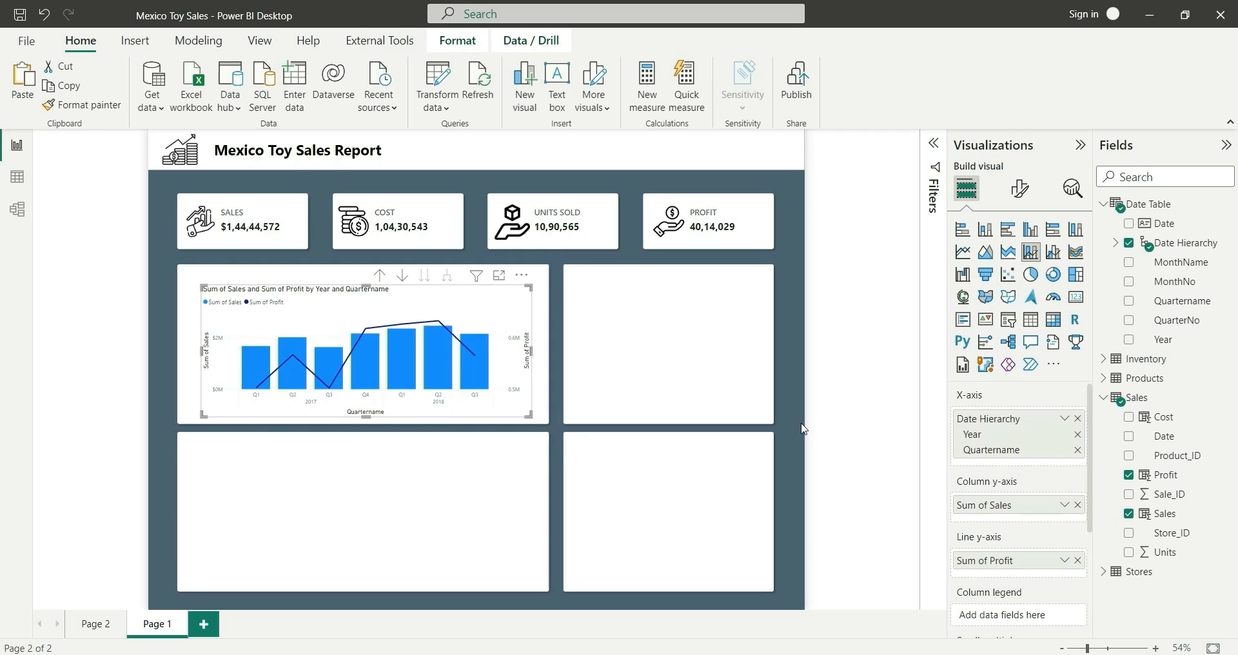
# - Turn off the title of the chart's x-axis
pyautogui.click(1020, 188)
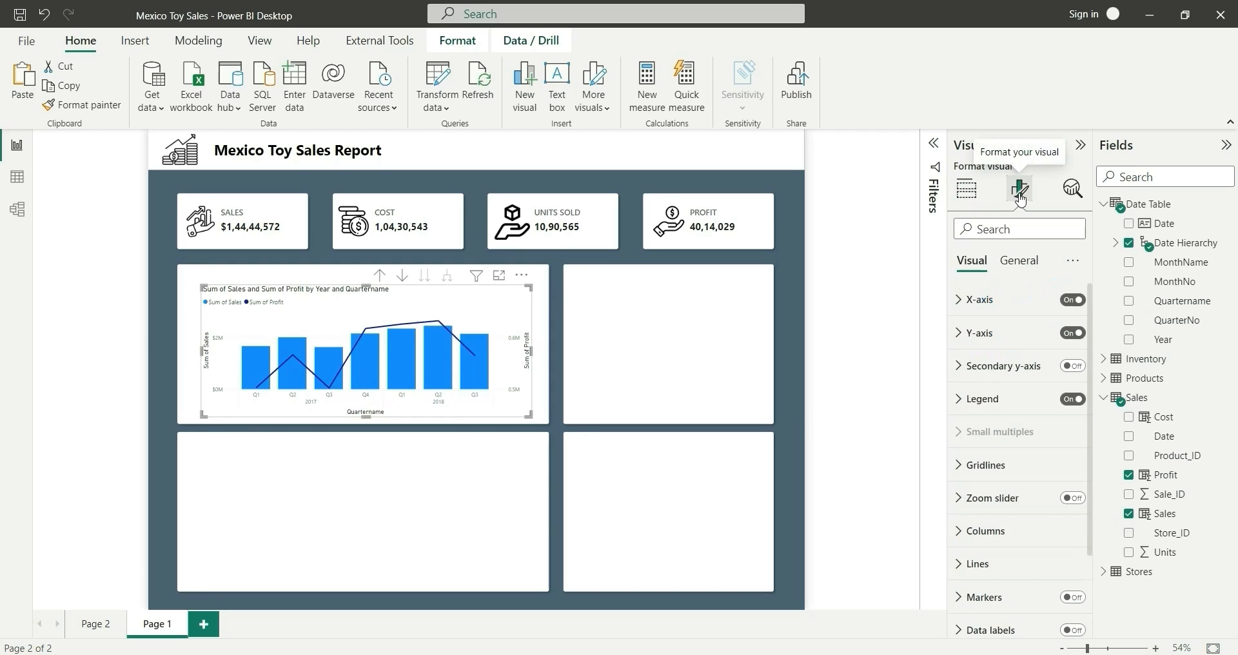
pyautogui.click(983, 301)
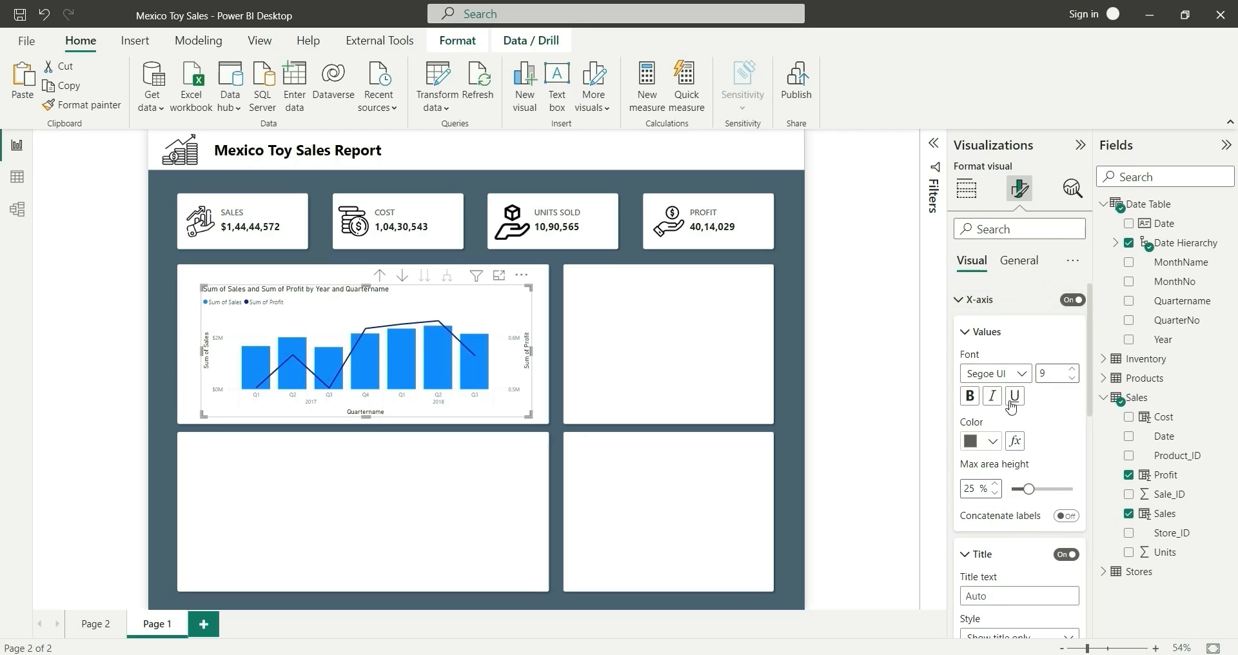
pyautogui.click(1064, 557)
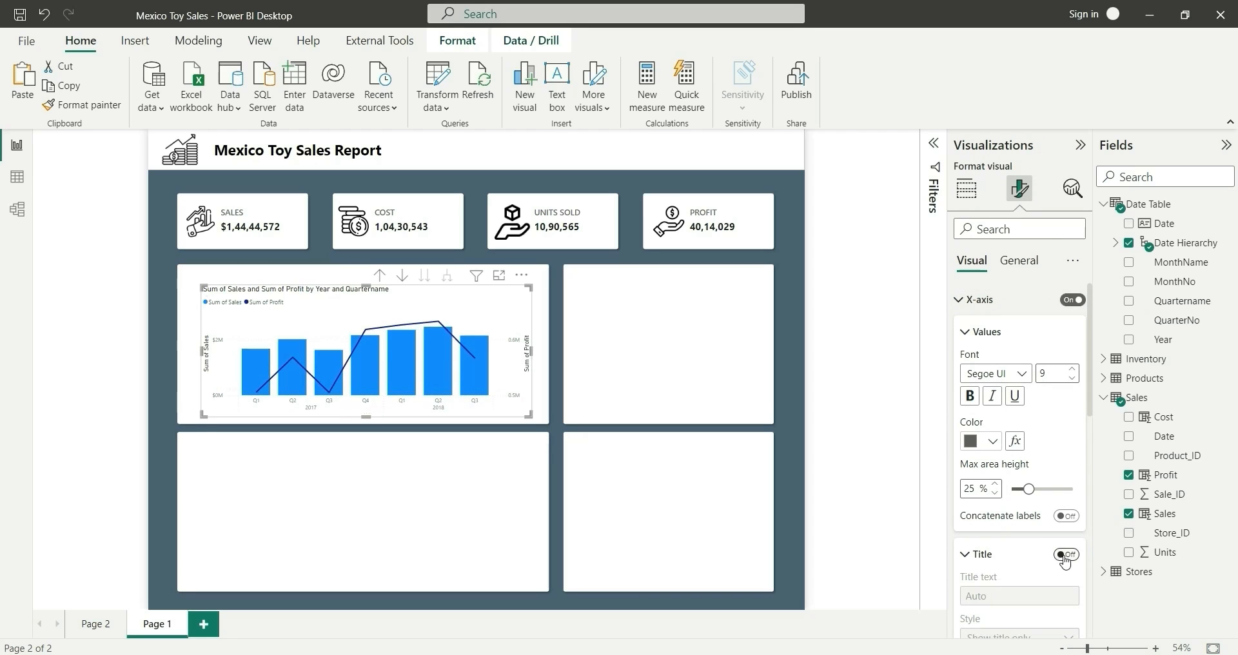
# - Colour the x-axis value labels black and set their font size to 10
pyautogui.click(987, 444)
pyautogui.click(1023, 369)
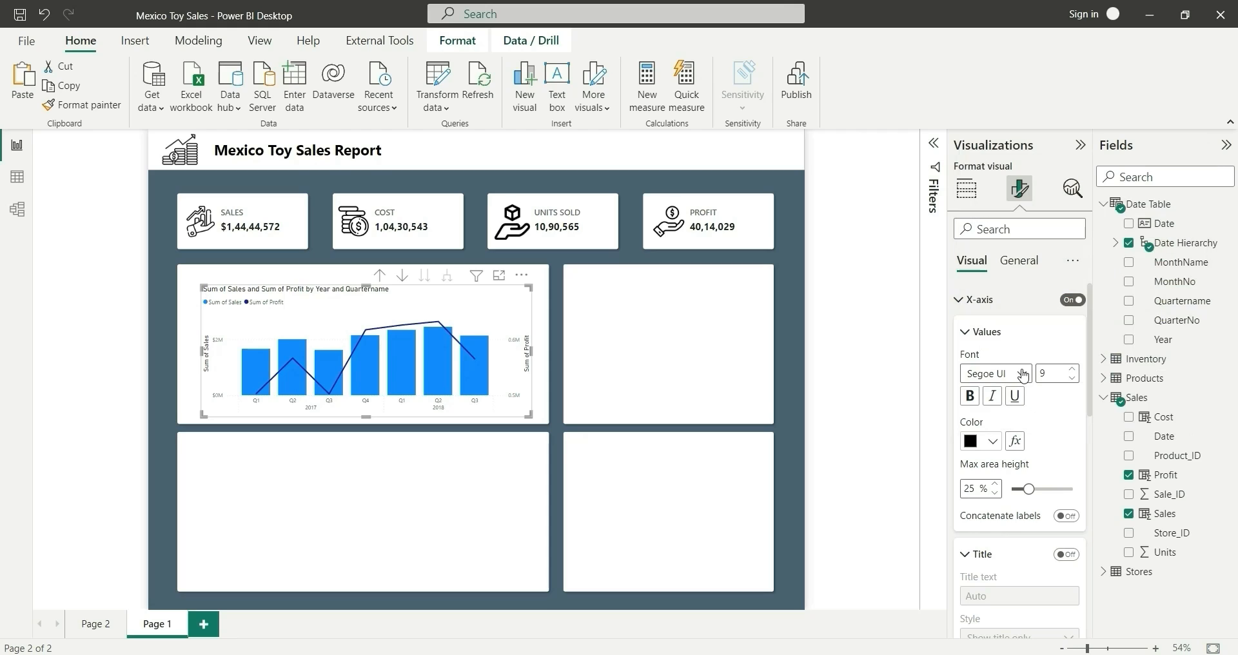
pyautogui.click(1073, 371)
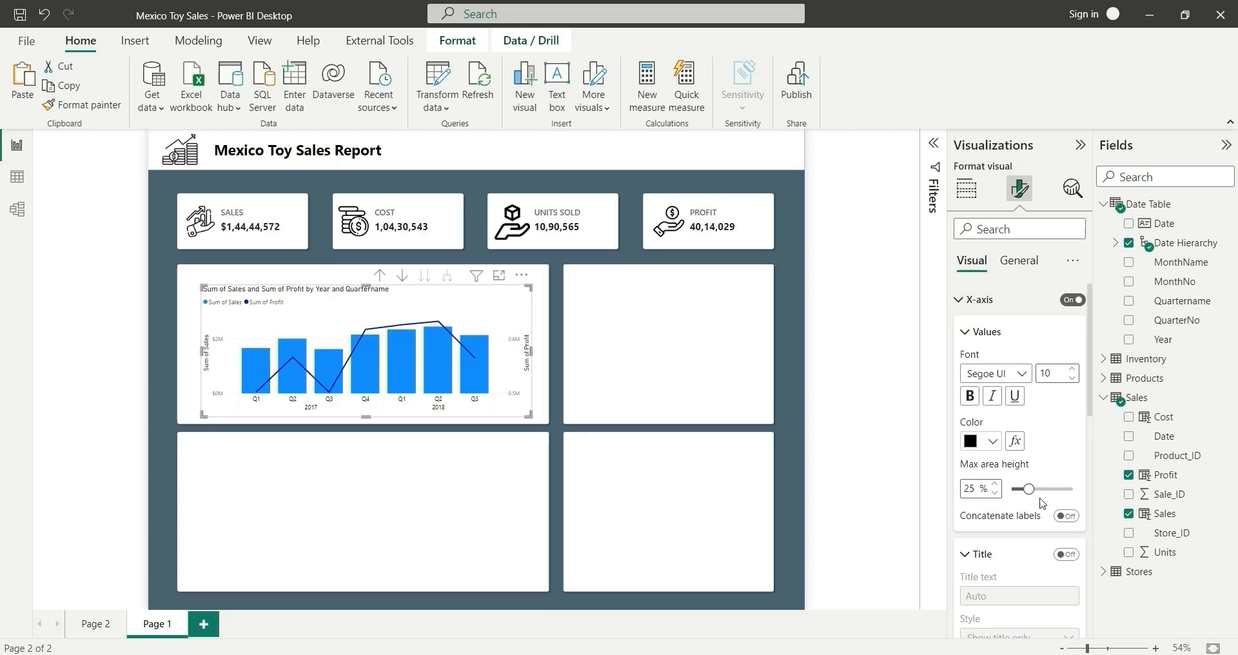
# - Set the chart's y-axis value labels to font size 10 and colour them black
pyautogui.click(990, 312)
pyautogui.click(987, 333)
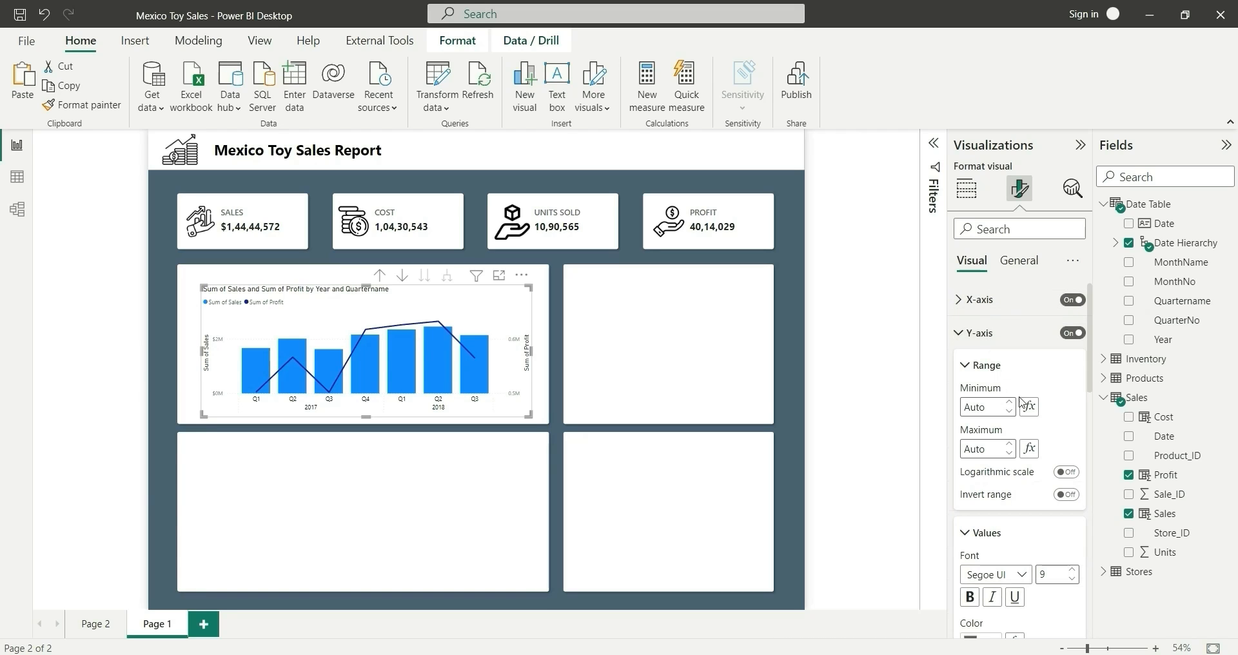
pyautogui.scroll(-1, 1039, 550)
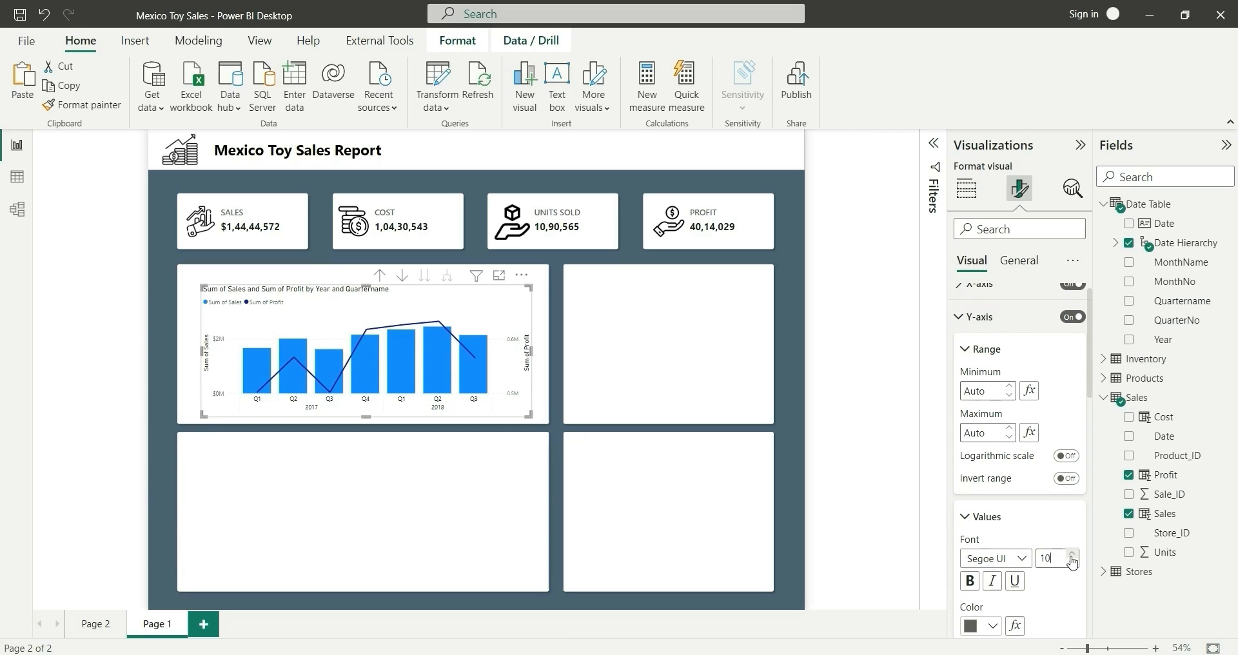
pyautogui.scroll(-3, 1024, 533)
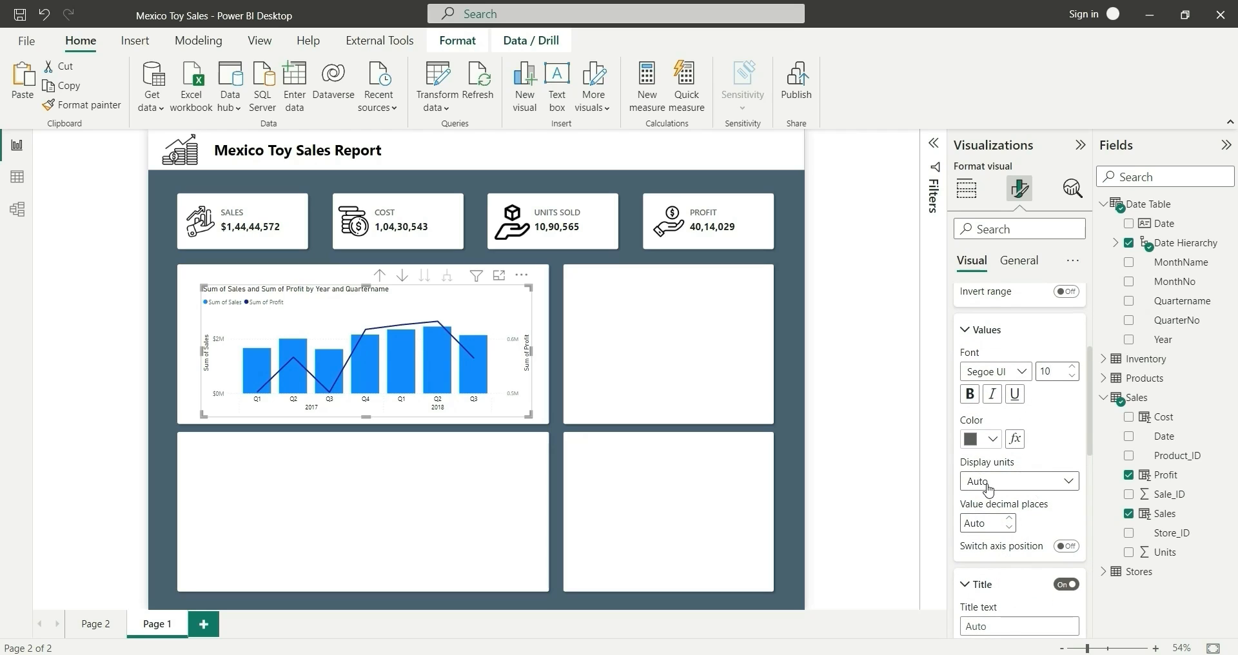
pyautogui.click(984, 439)
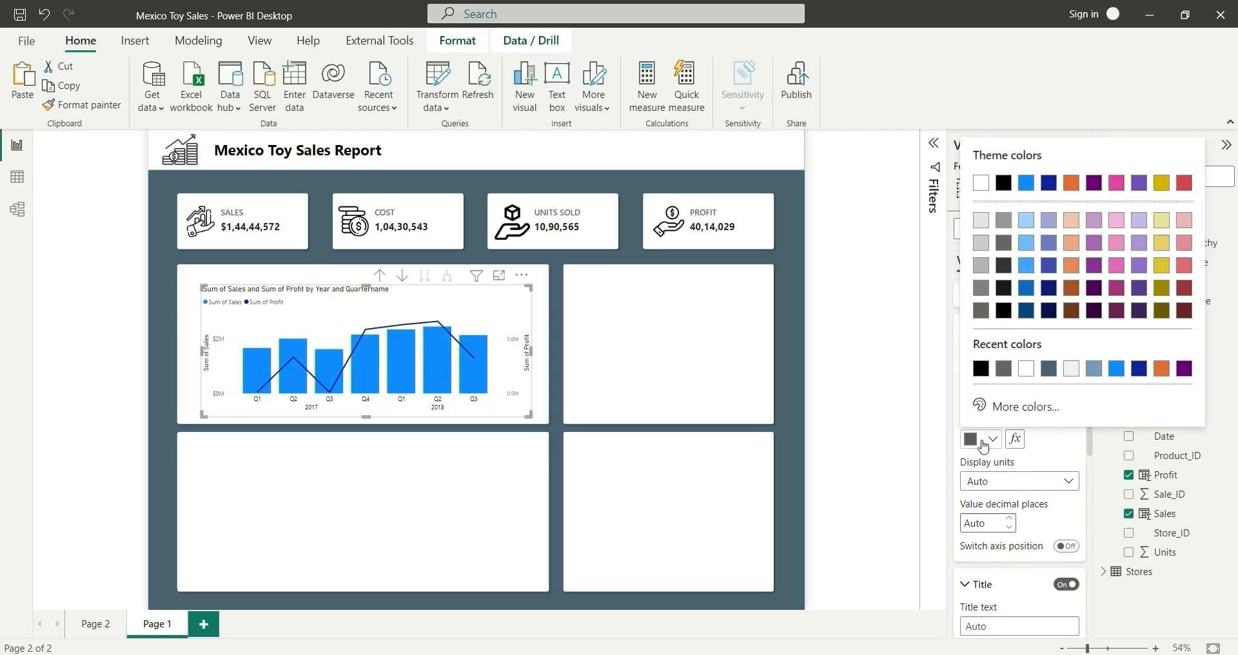
pyautogui.click(996, 170)
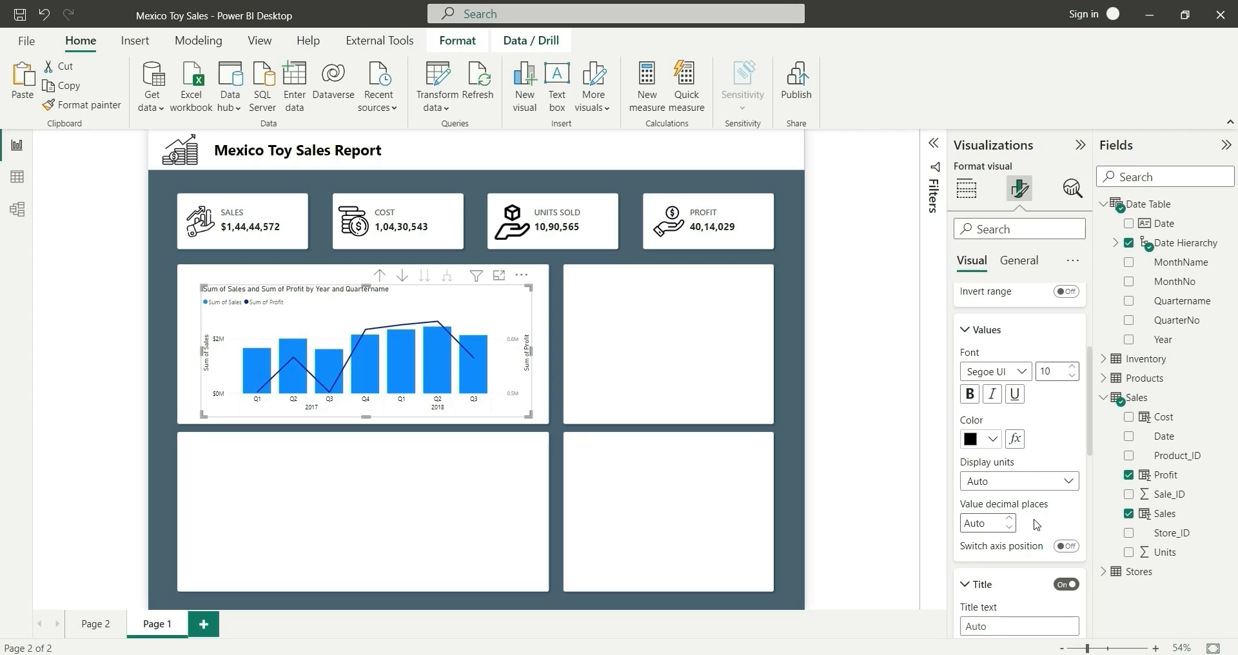
pyautogui.scroll(-2, 1058, 452)
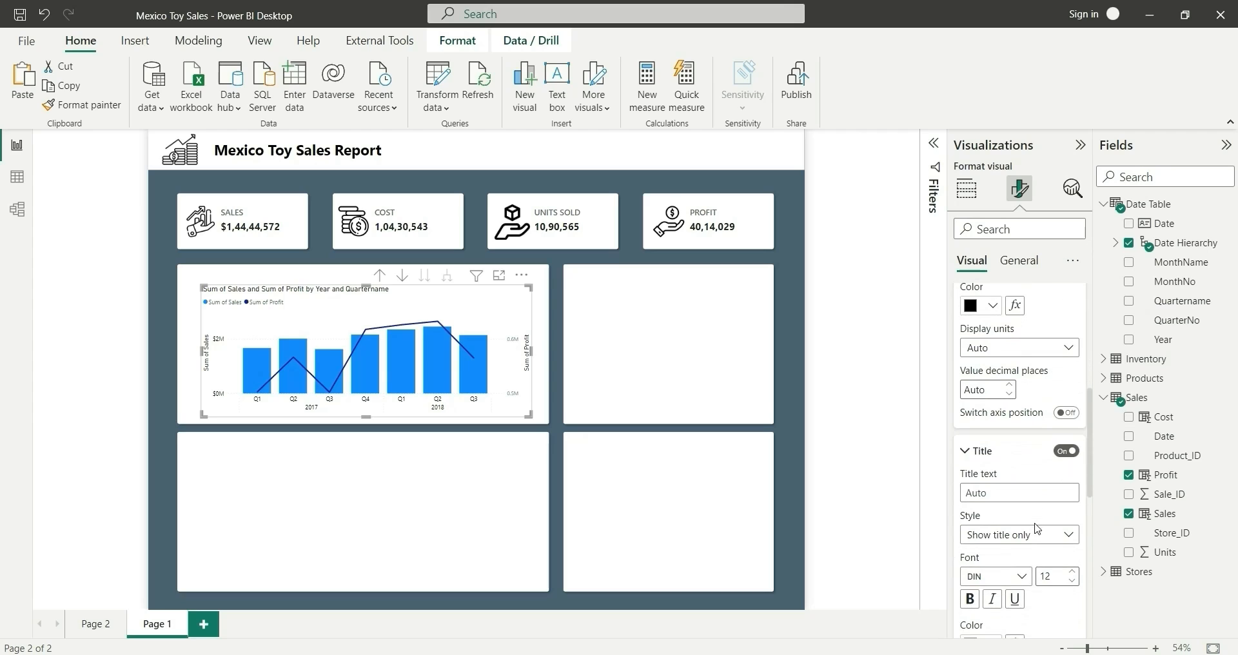
# - Keep the chart's y-axis title on and set its text to "Sales"
pyautogui.click(1065, 452)
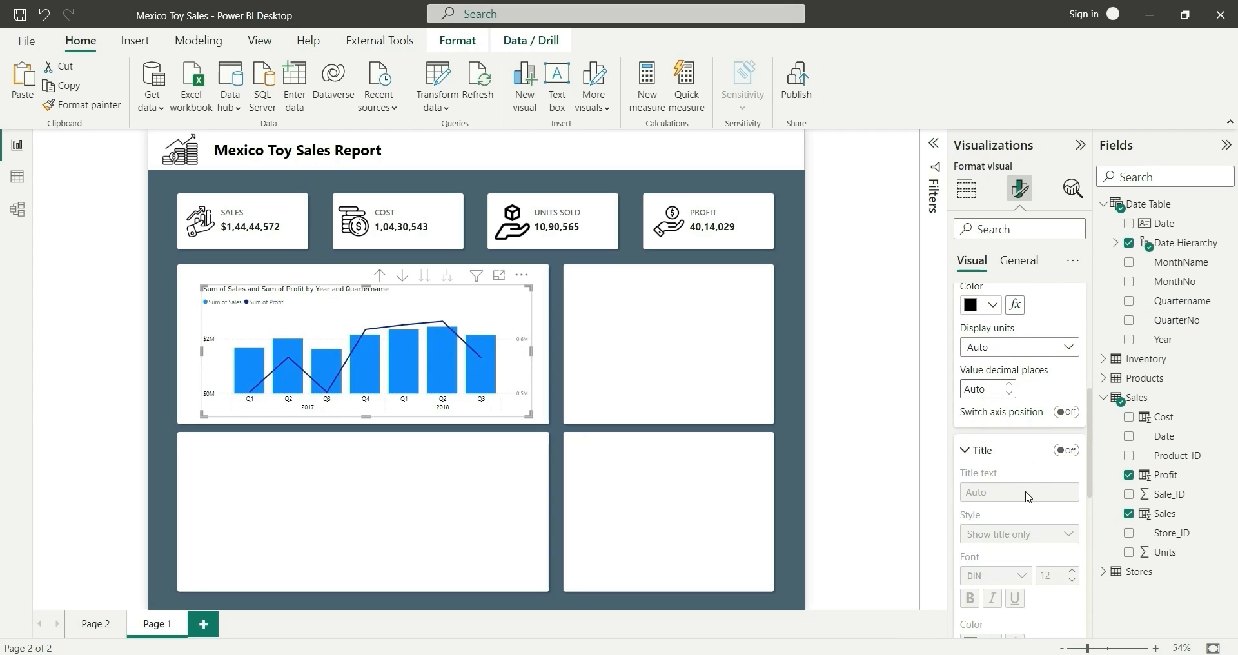
pyautogui.click(1065, 452)
pyautogui.click(981, 497)
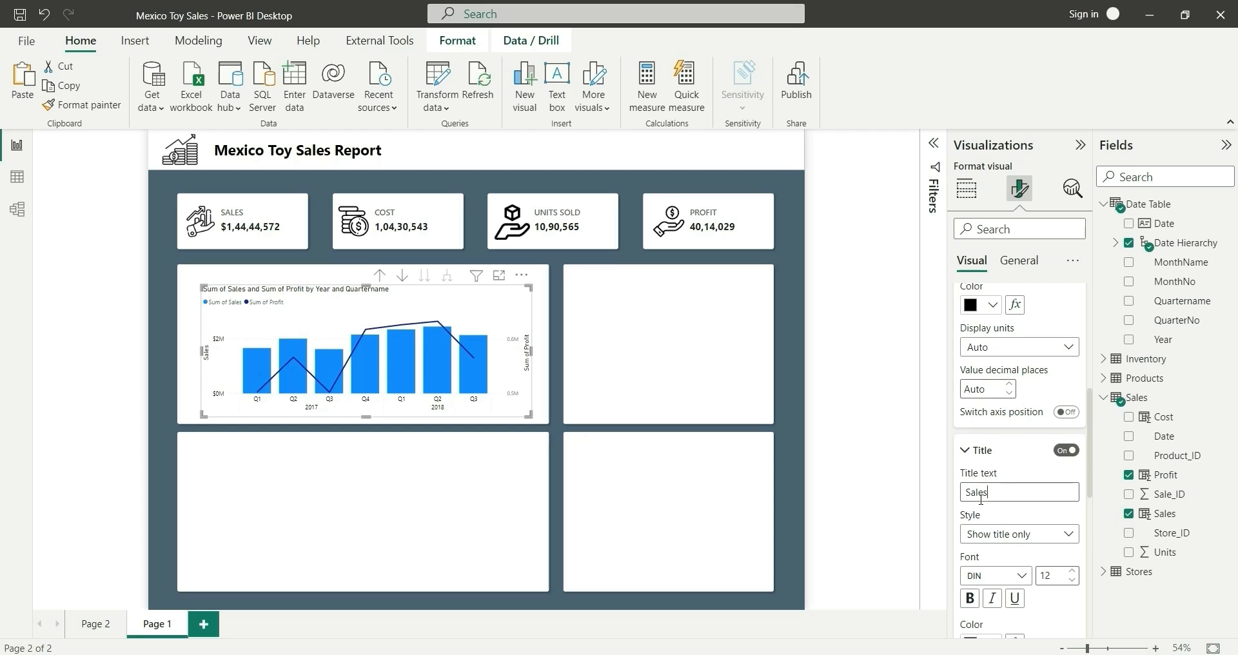
# - Turn on the chart's secondary y-axis and colour its value labels black
pyautogui.scroll(-4, 1035, 515)
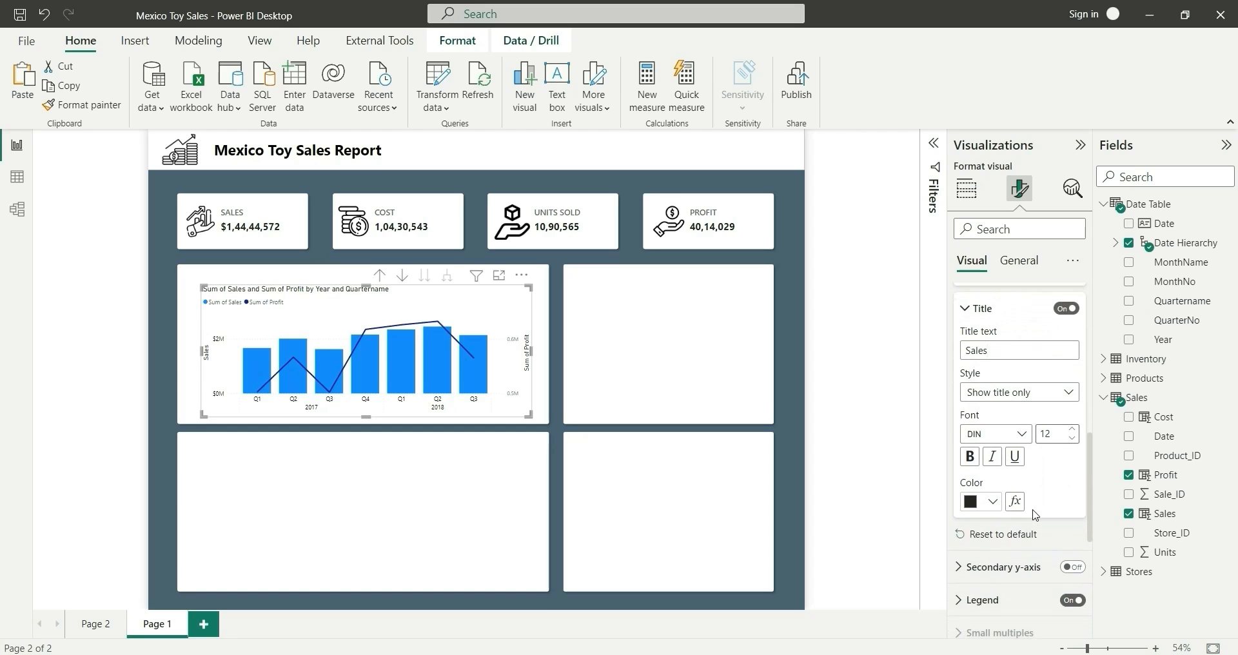
pyautogui.scroll(-3, 1035, 514)
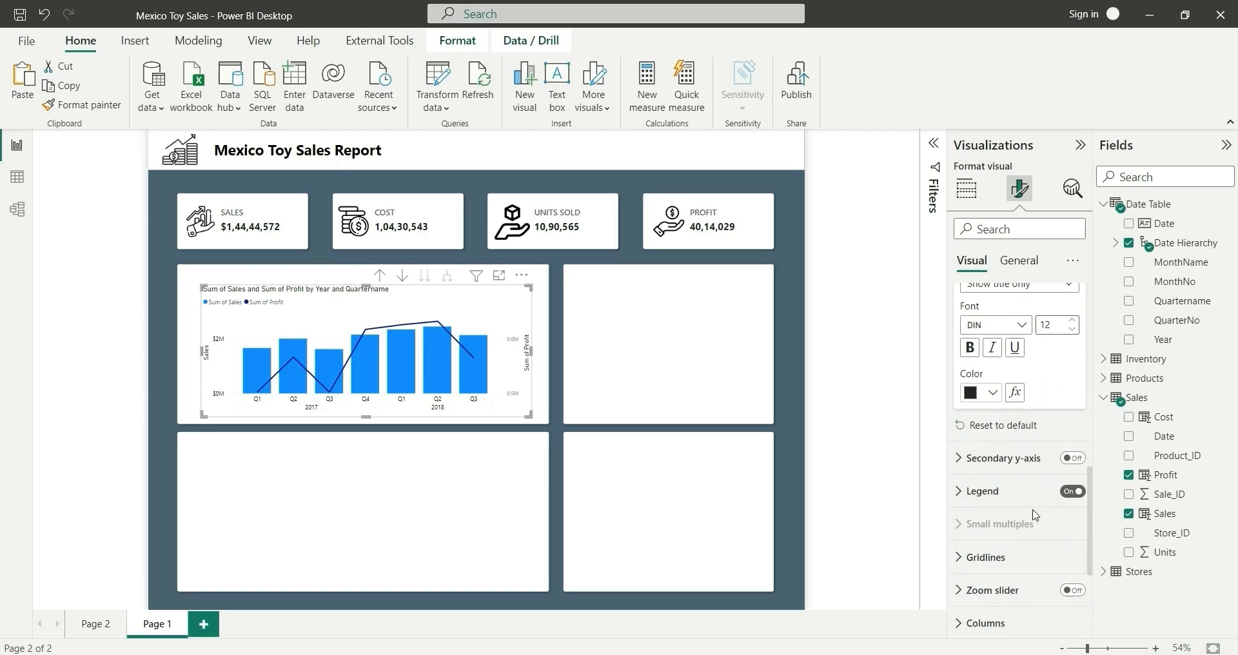
pyautogui.click(1071, 459)
pyautogui.click(1003, 460)
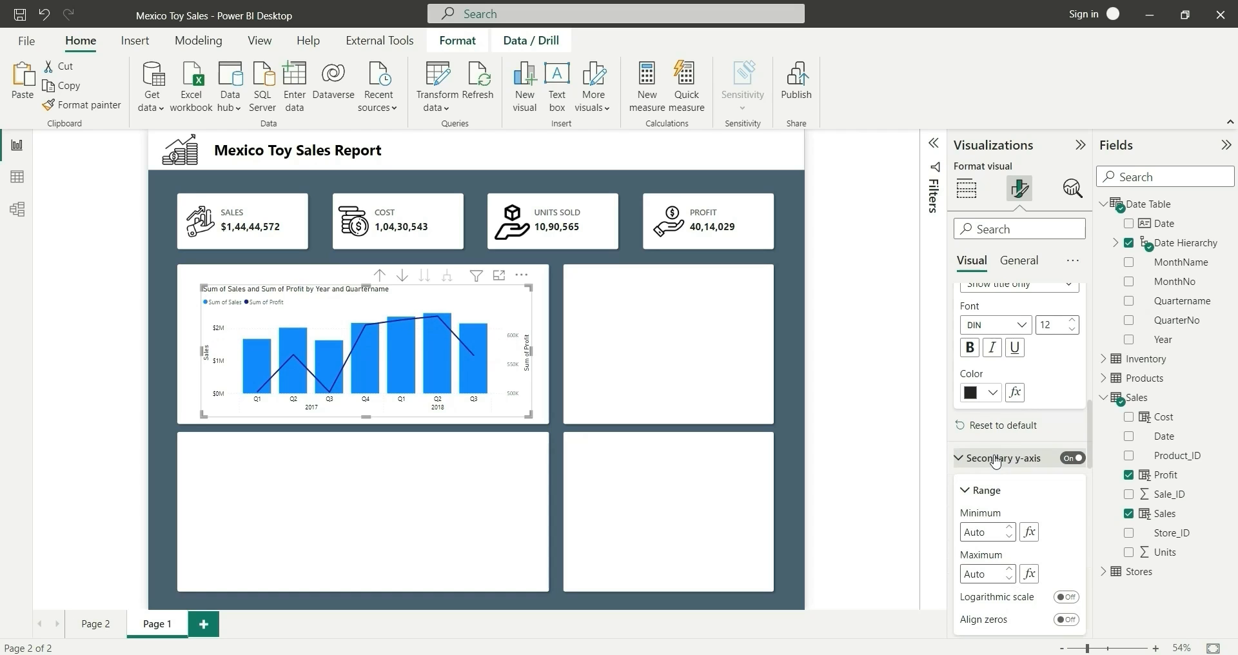
pyautogui.scroll(-6, 1056, 555)
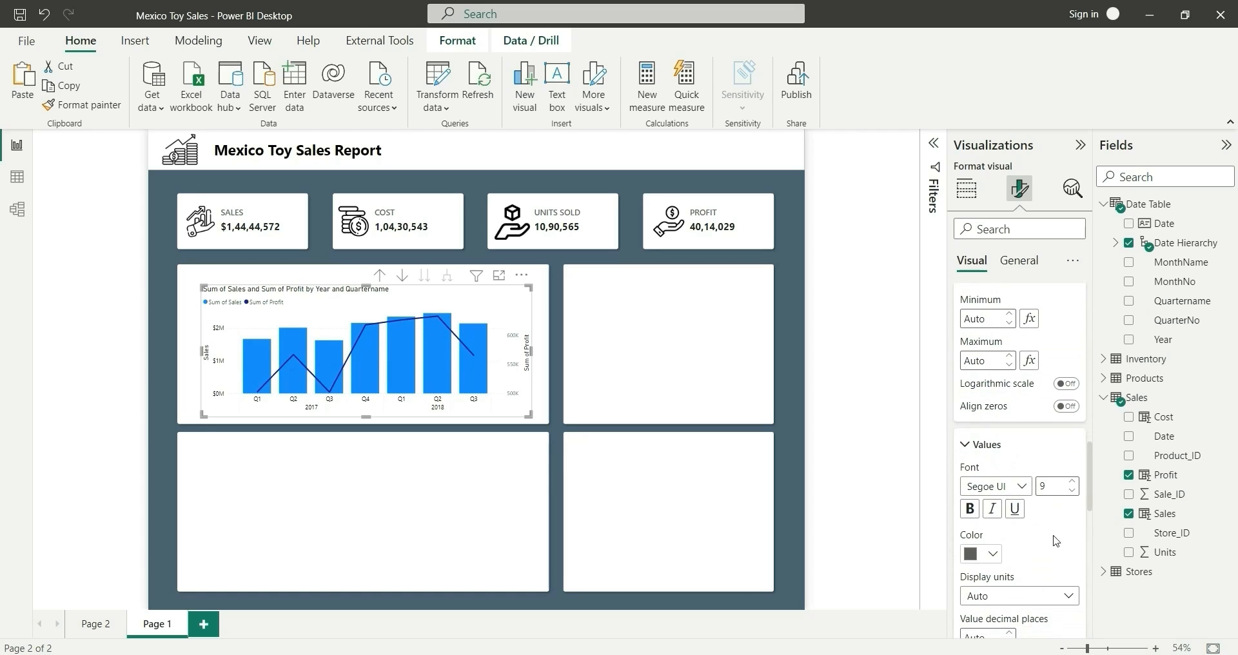
pyautogui.click(981, 554)
pyautogui.click(979, 484)
# - Set the title text of the chart's secondary y-axis to "Profit"
pyautogui.scroll(-5, 1035, 509)
pyautogui.scroll(-1, 1035, 509)
pyautogui.click(999, 503)
pyautogui.write('Profit')
# - Set the position of the chart's legend to Bottom center
pyautogui.scroll(-2, 1040, 524)
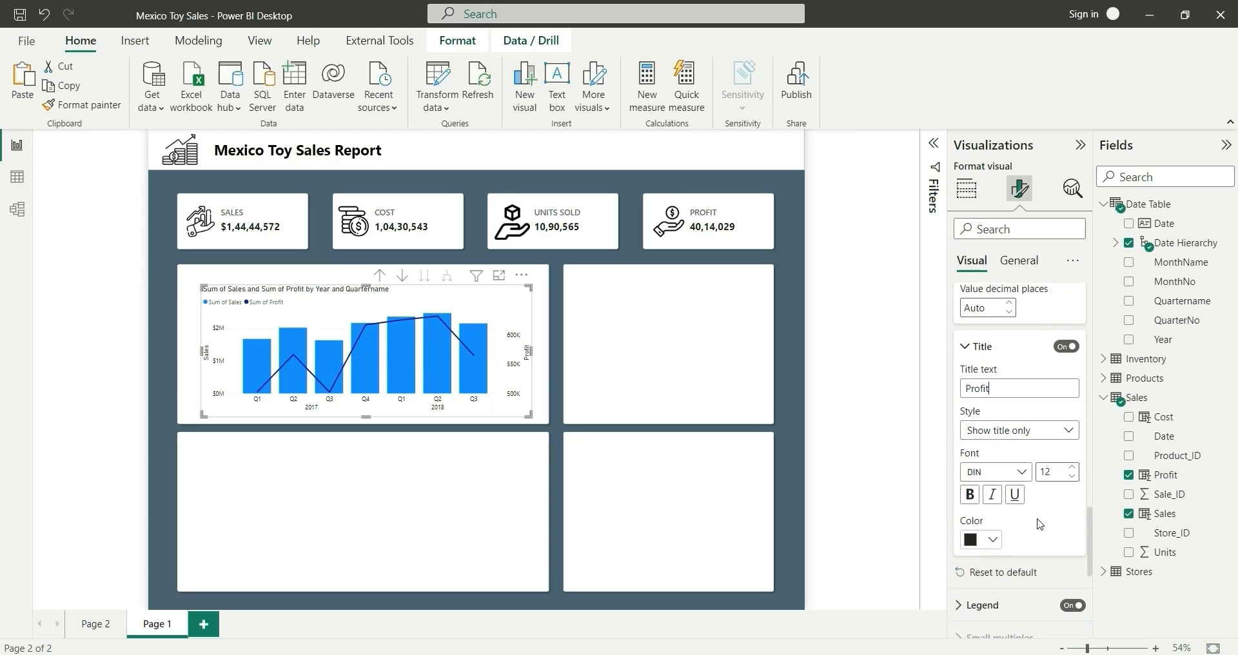
pyautogui.scroll(-2, 1039, 524)
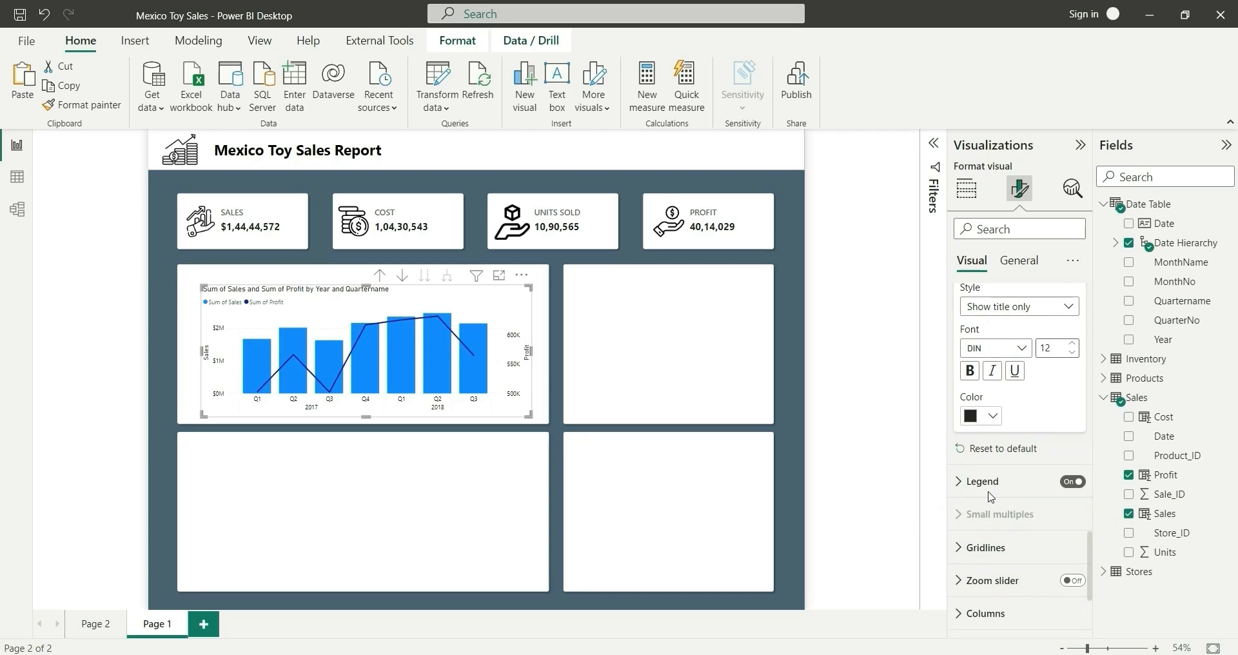
pyautogui.click(992, 497)
pyautogui.click(1016, 556)
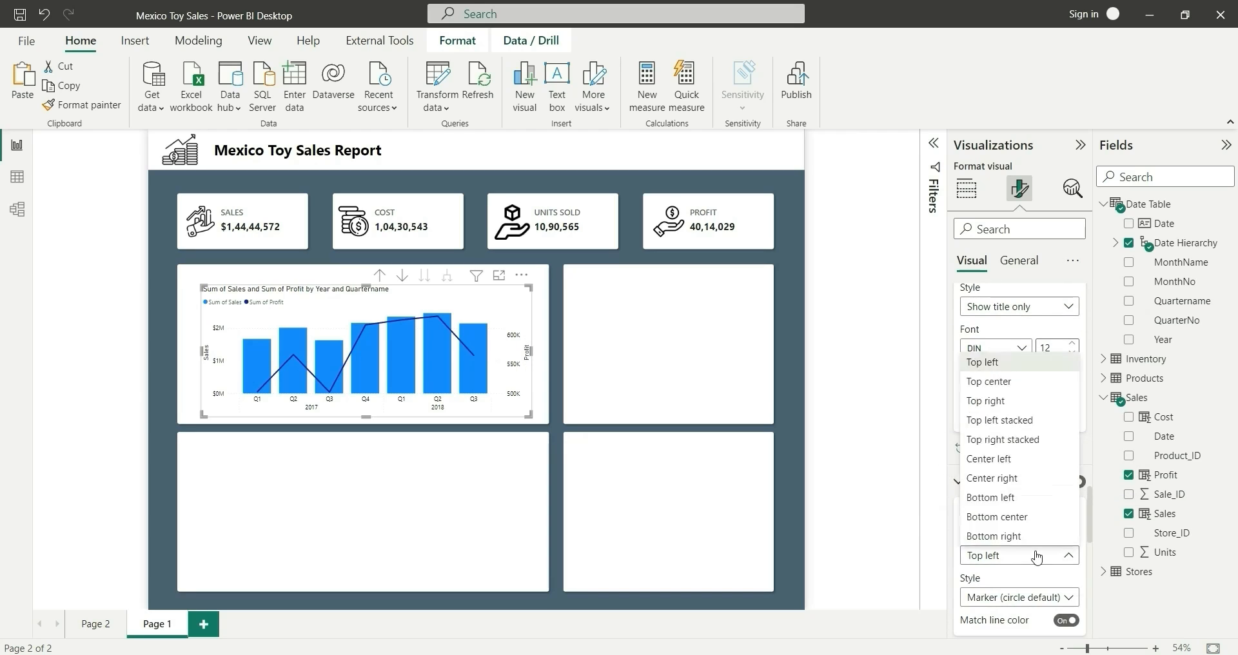
pyautogui.click(1013, 518)
# - Colour the legend text black and turn off the legend title
pyautogui.scroll(-3, 1015, 535)
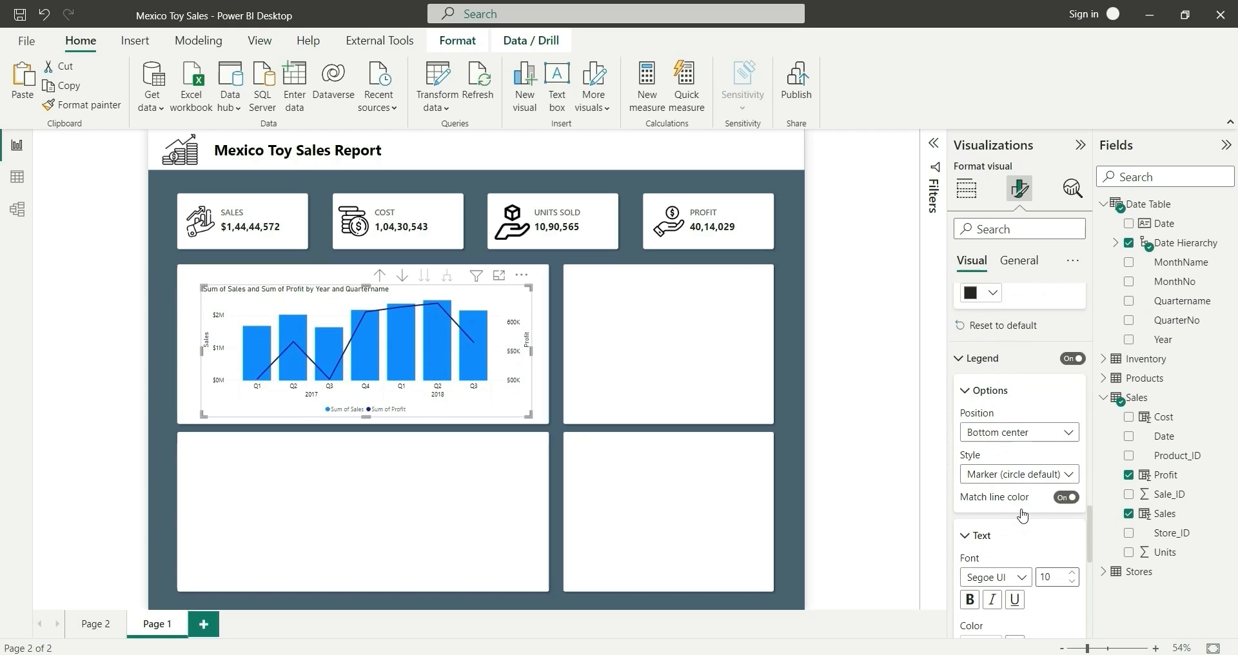
pyautogui.scroll(-2, 1006, 520)
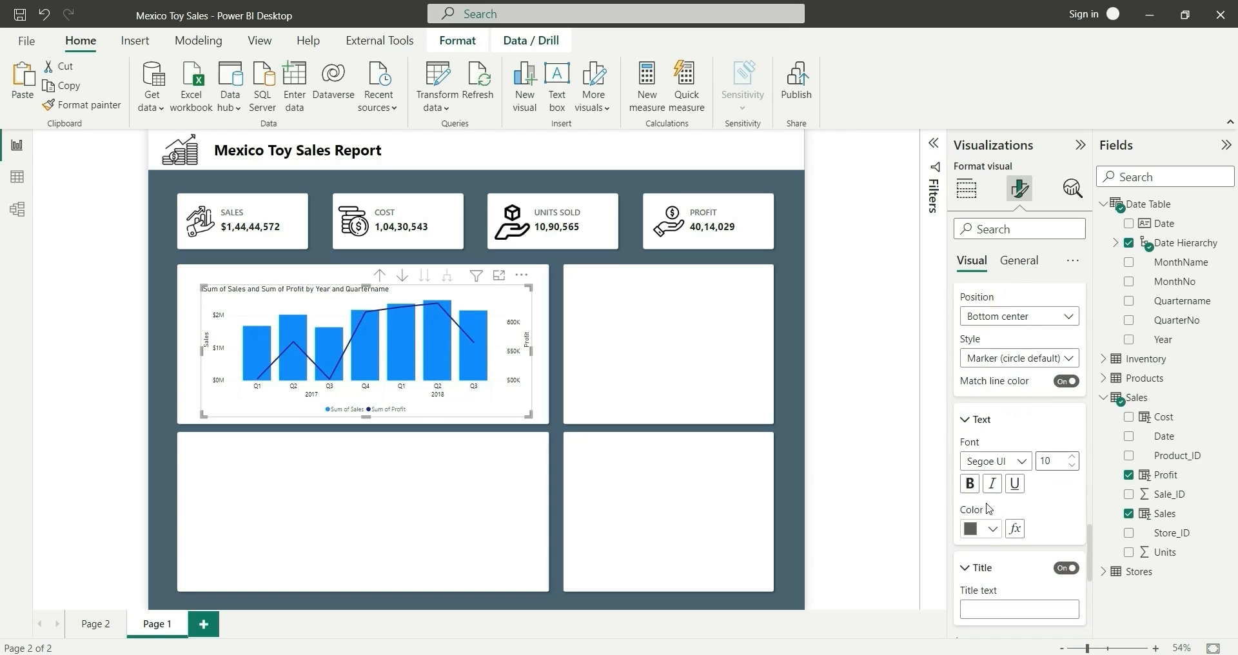
pyautogui.click(997, 523)
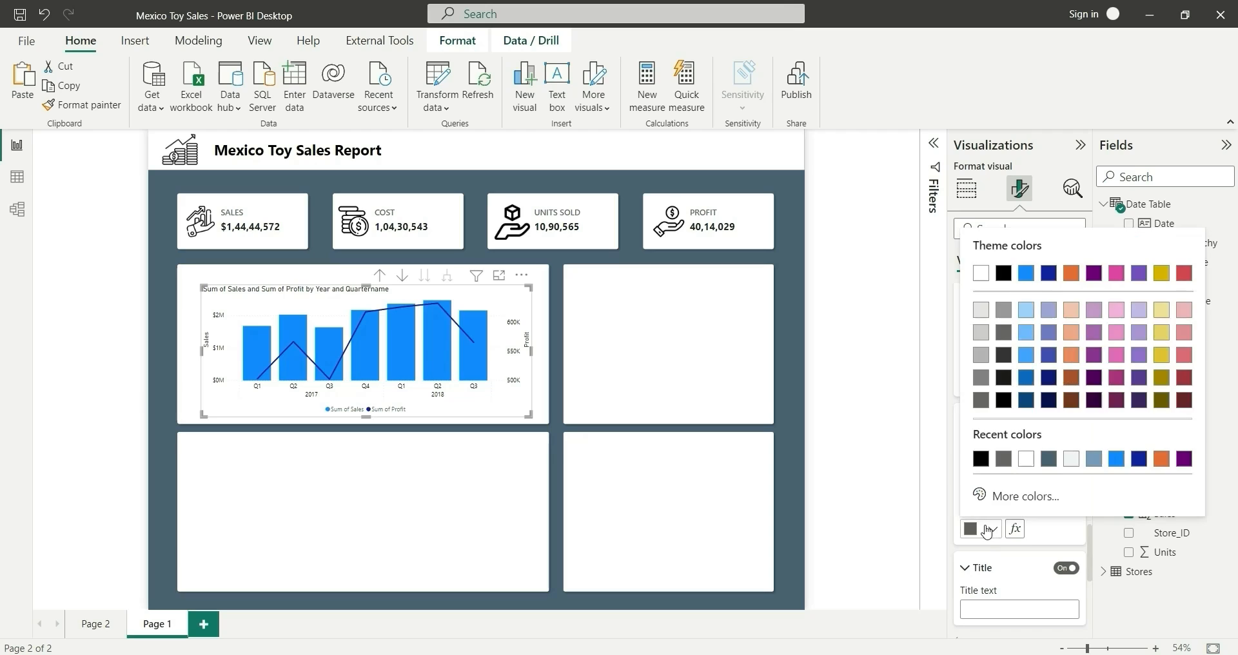
pyautogui.click(980, 463)
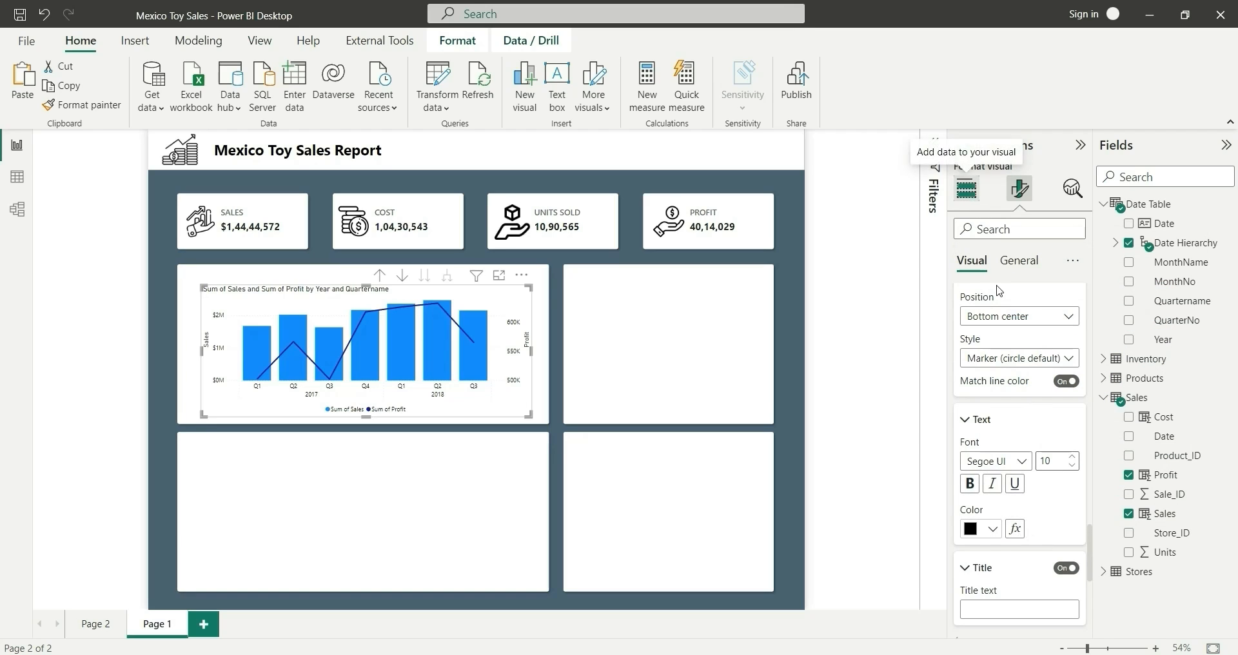
pyautogui.scroll(-2, 1041, 548)
pyautogui.click(1059, 467)
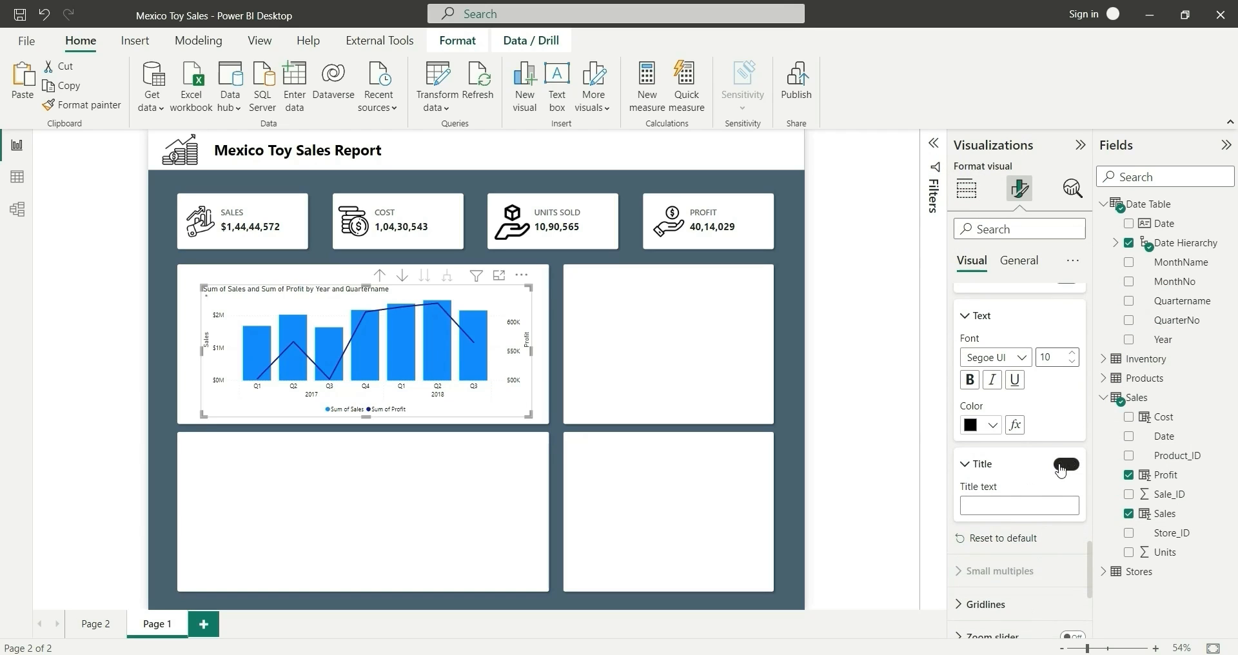
# - Set the chart's horizontal gridlines to Solid style in a very light grey
pyautogui.scroll(-3, 974, 479)
pyautogui.click(973, 477)
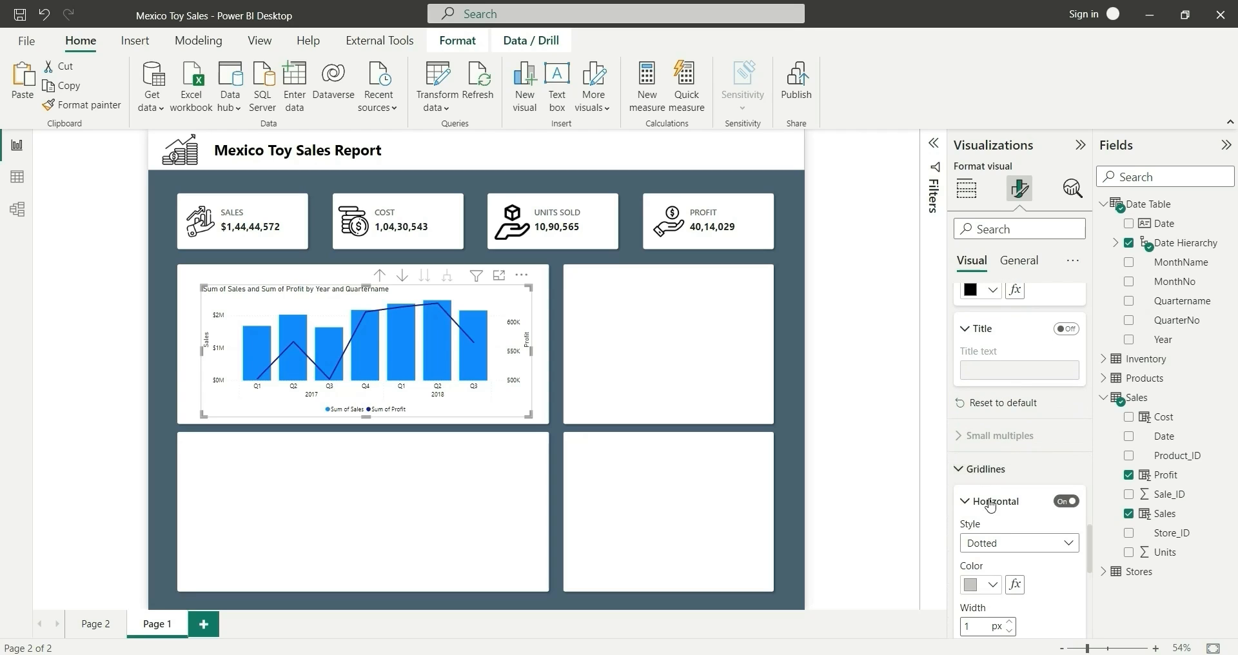
pyautogui.click(1021, 545)
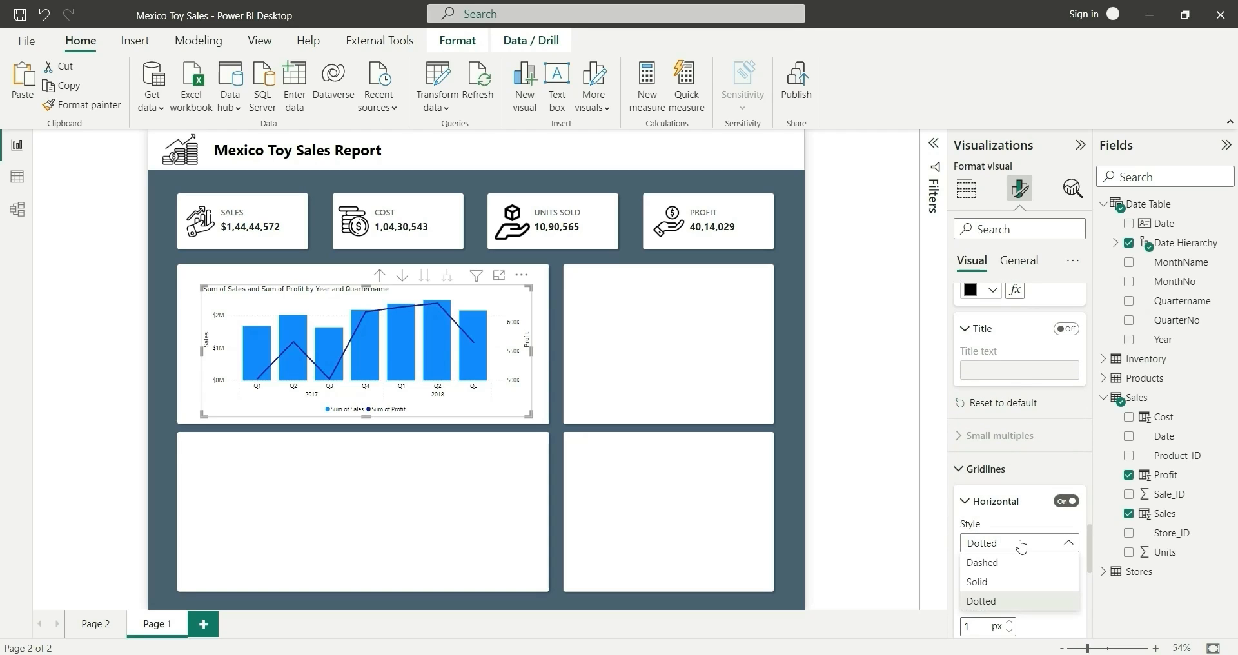
pyautogui.click(994, 563)
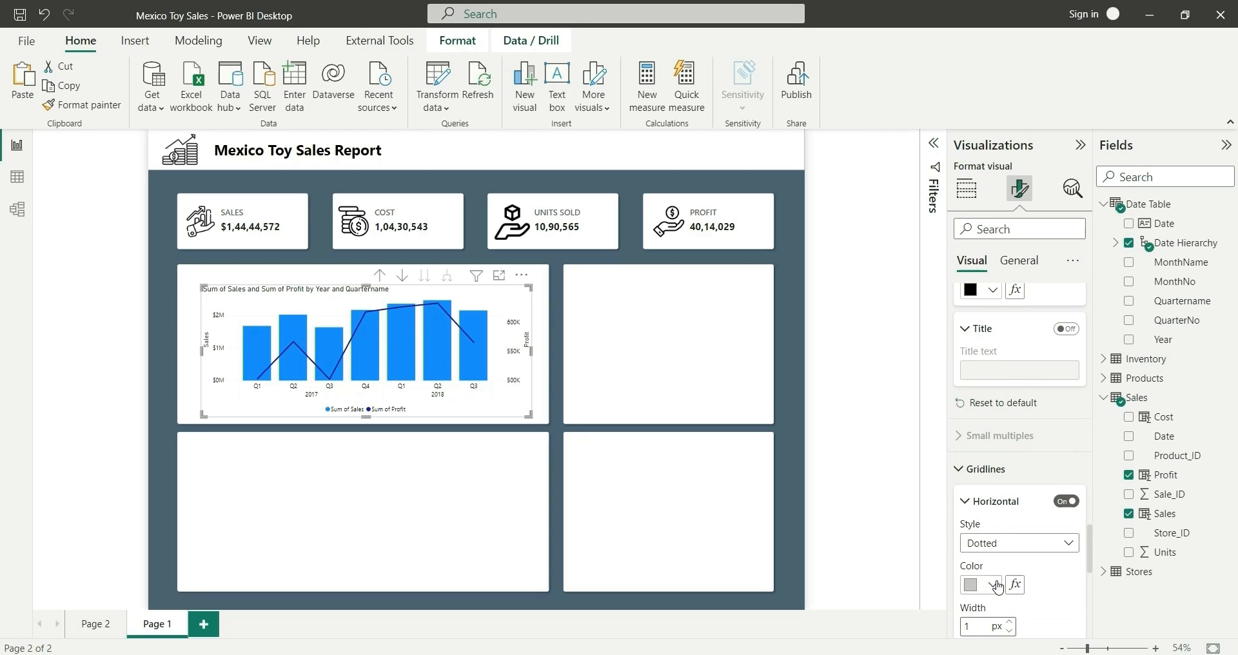
pyautogui.click(1023, 547)
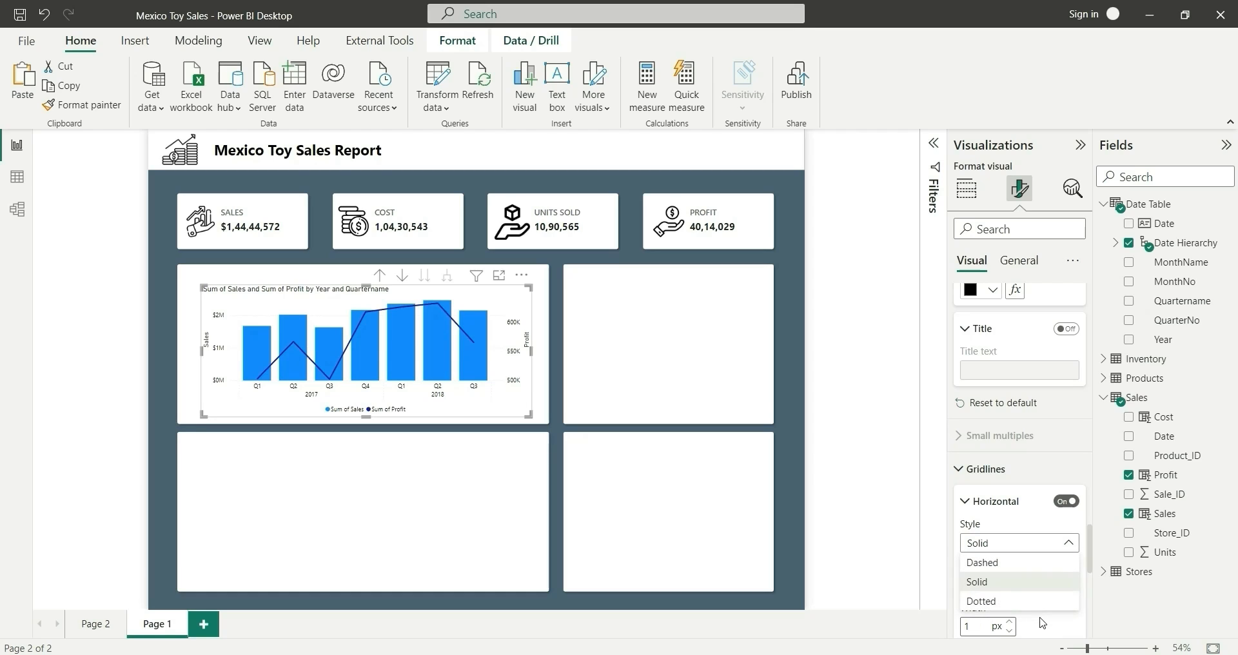
# - Set the chart's vertical gridlines to Solid style and colour them a medium-light grey
pyautogui.scroll(-5, 1032, 600)
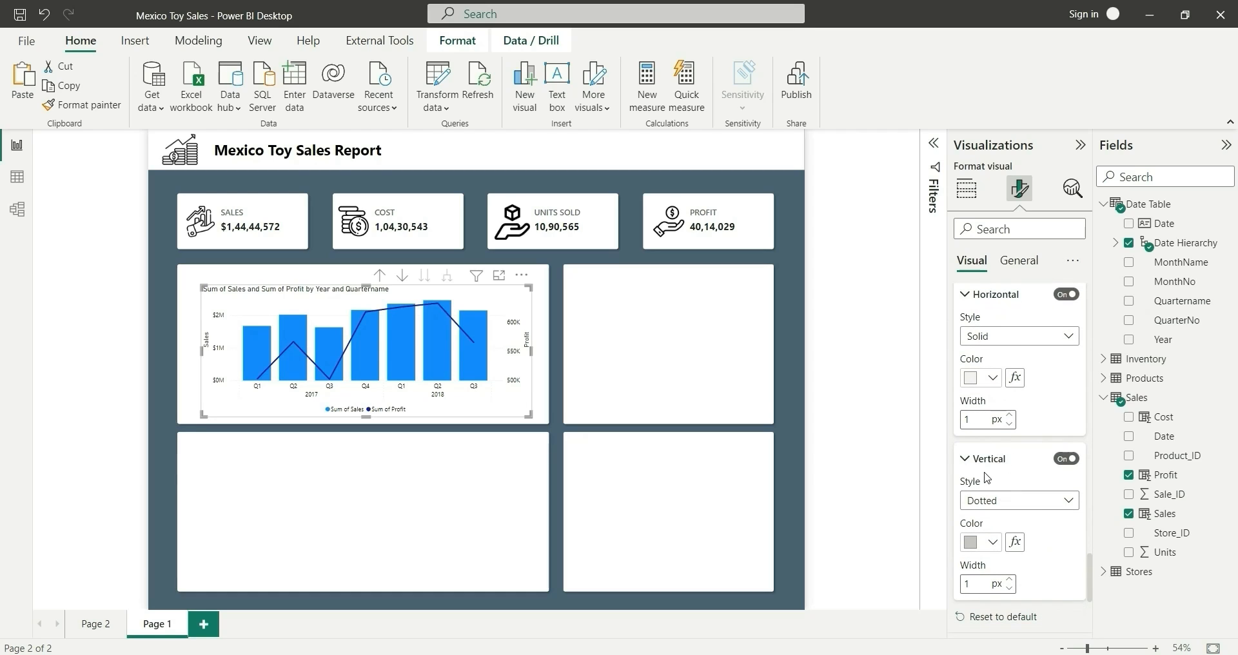
pyautogui.click(994, 506)
pyautogui.click(1002, 545)
pyautogui.click(991, 550)
pyautogui.click(1003, 473)
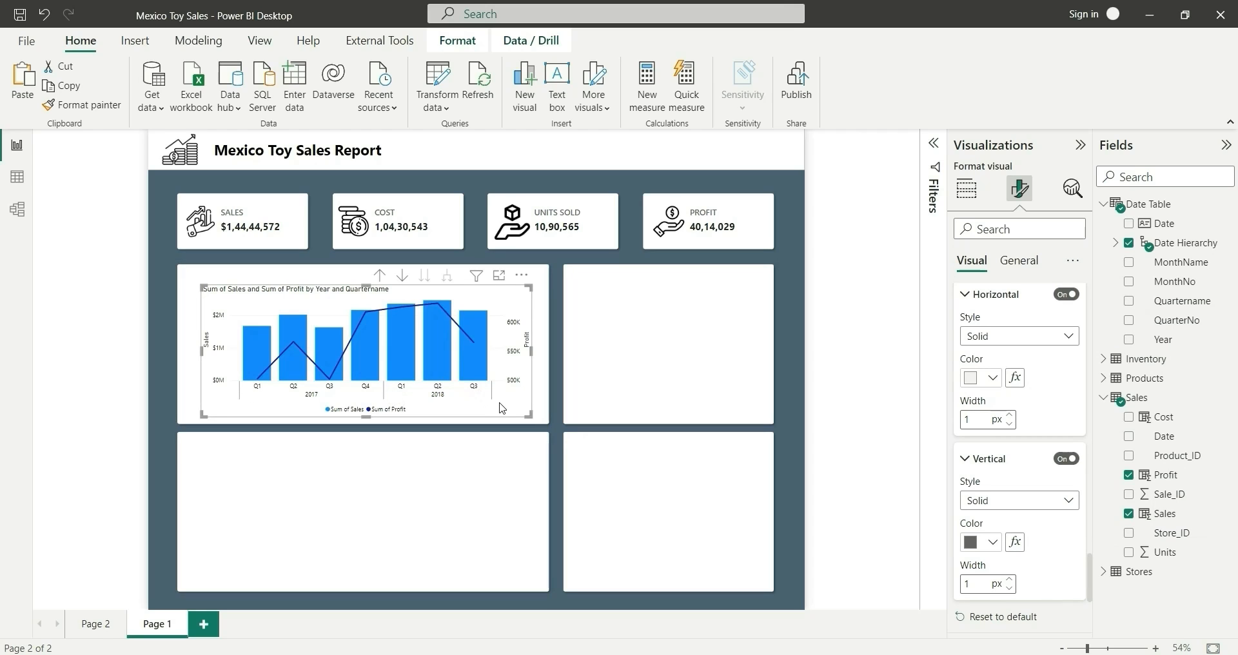
pyautogui.click(994, 547)
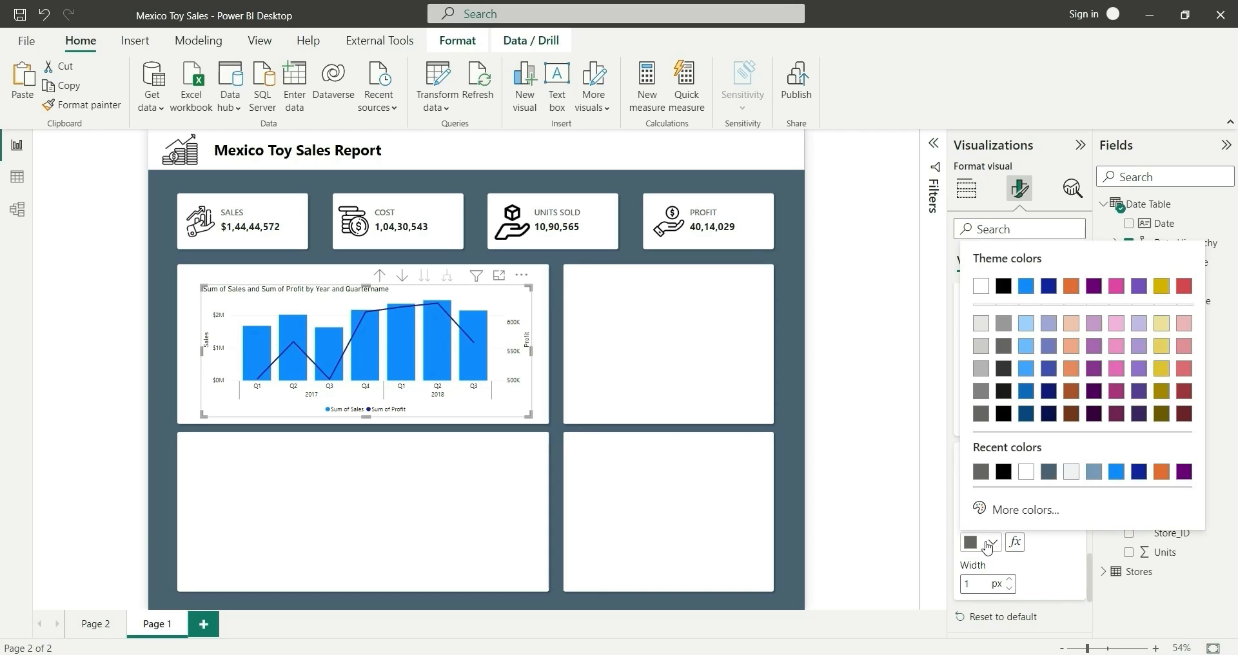
pyautogui.click(980, 373)
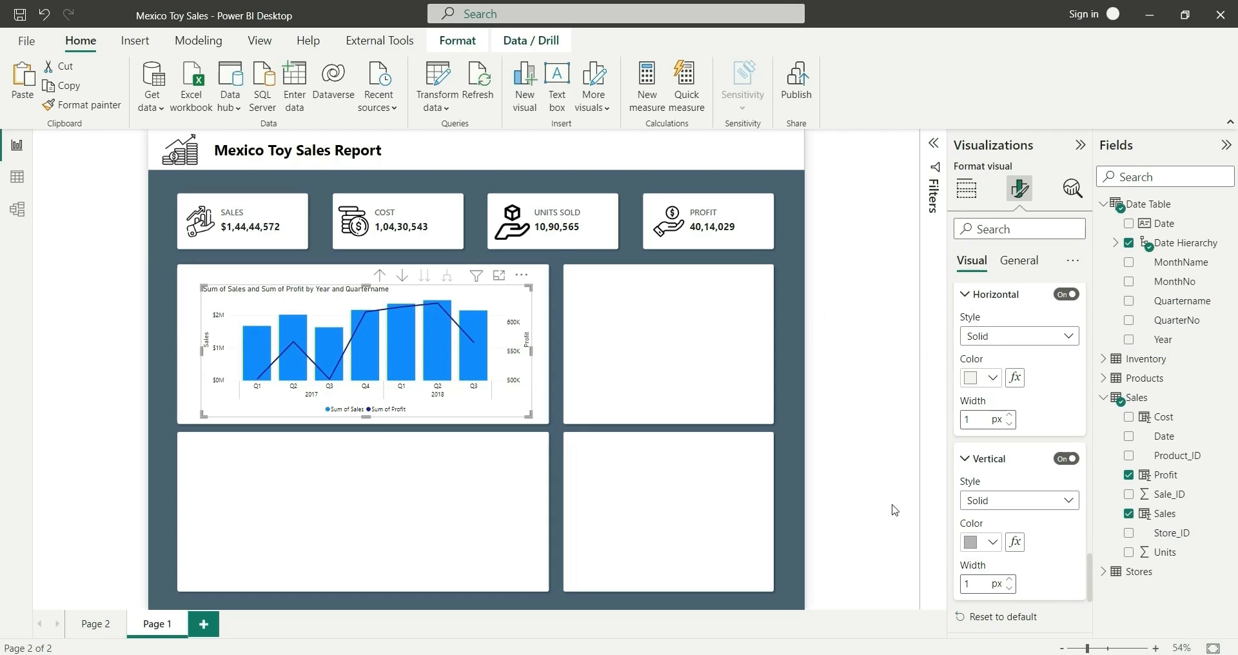
# - Copy the bar colour code 779BBB from the Color Codes text box on Page 2 and return to Page 1
pyautogui.scroll(-2, 1048, 565)
pyautogui.click(982, 545)
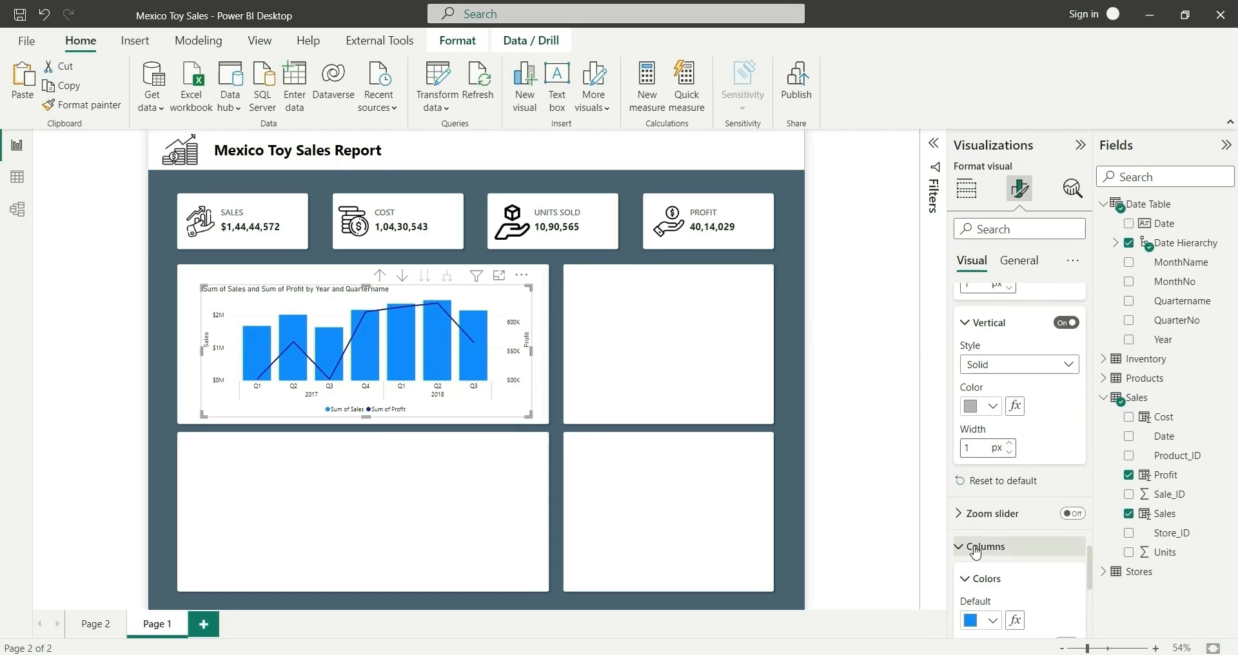
pyautogui.scroll(-1, 977, 548)
pyautogui.scroll(-1, 976, 554)
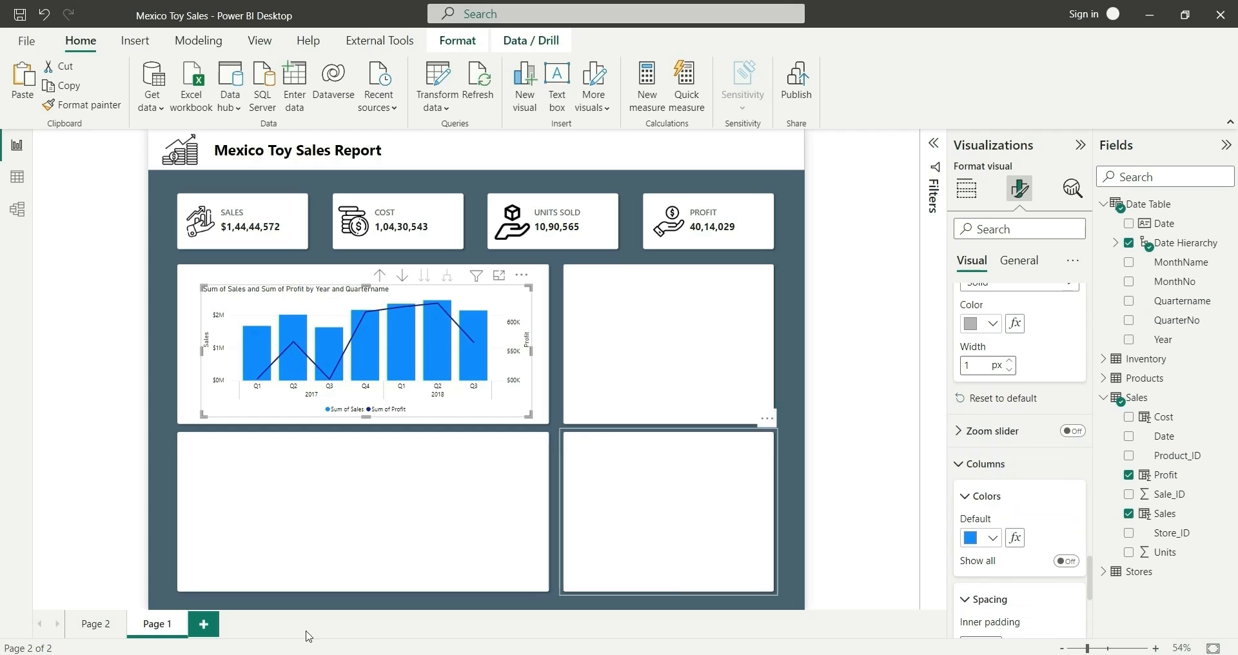
pyautogui.click(96, 625)
pyautogui.moveTo(367, 329); pyautogui.dragTo(299, 328)
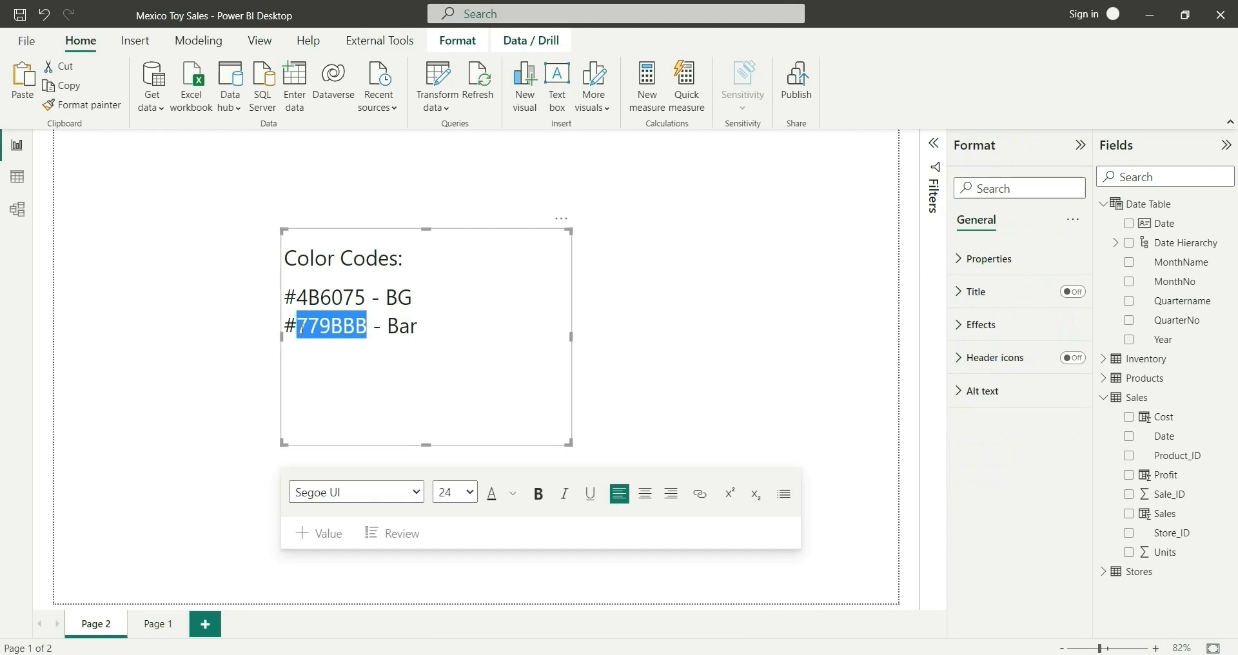
pyautogui.click(166, 623)
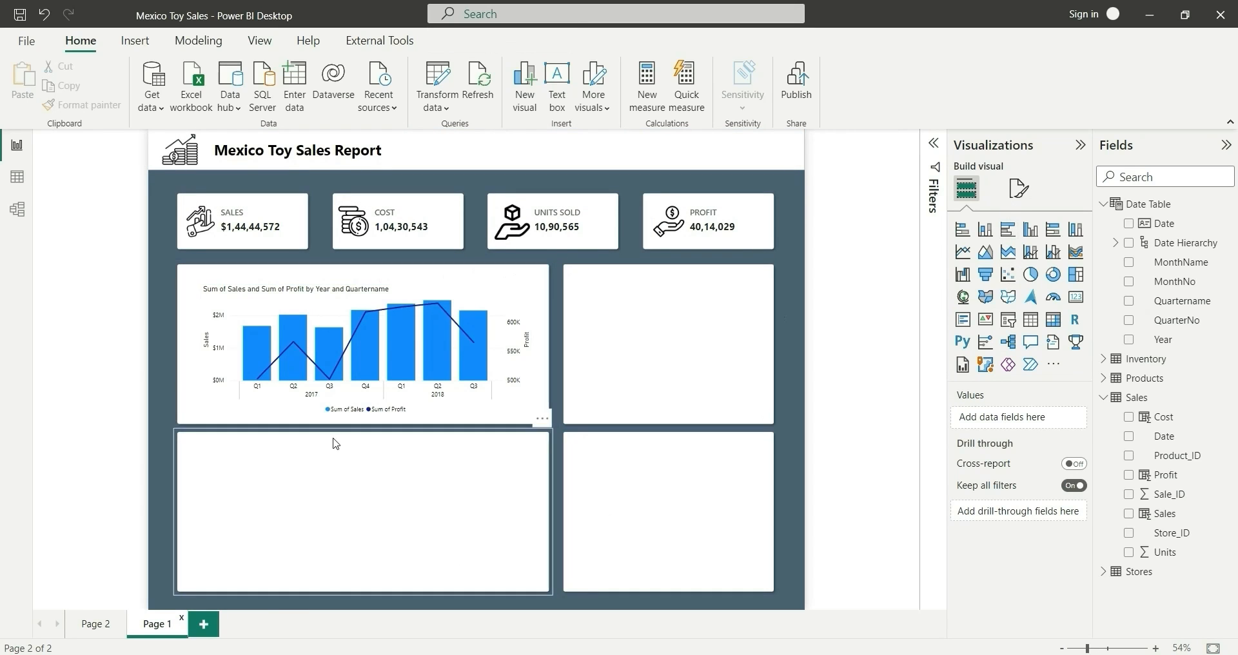
# - Set the default colour of the combo chart's columns to #779BBB
pyautogui.click(535, 392)
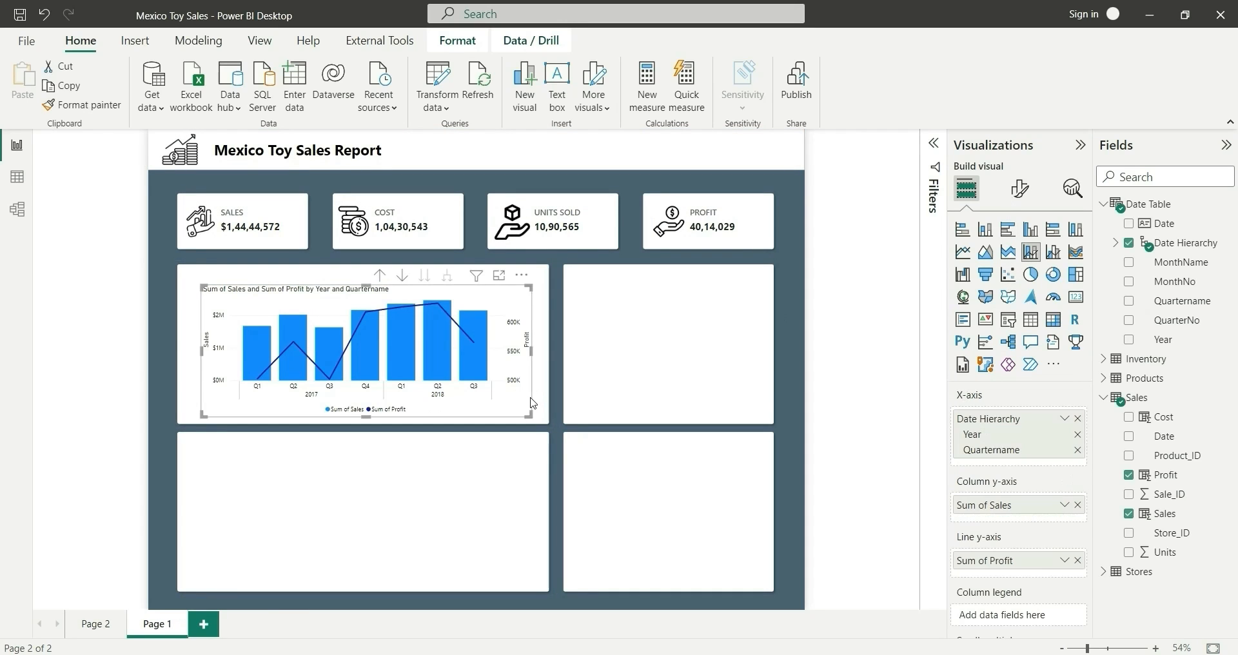
pyautogui.click(1020, 189)
pyautogui.click(985, 532)
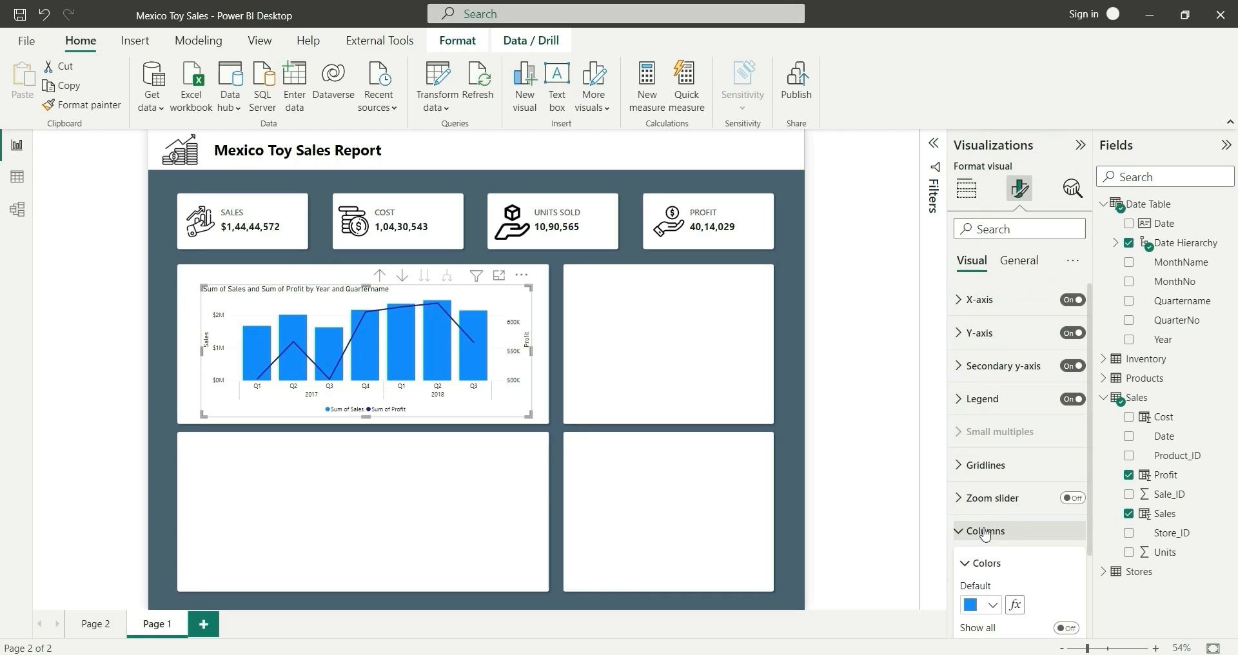
pyautogui.click(993, 605)
pyautogui.click(1016, 575)
pyautogui.write('#779BBB')
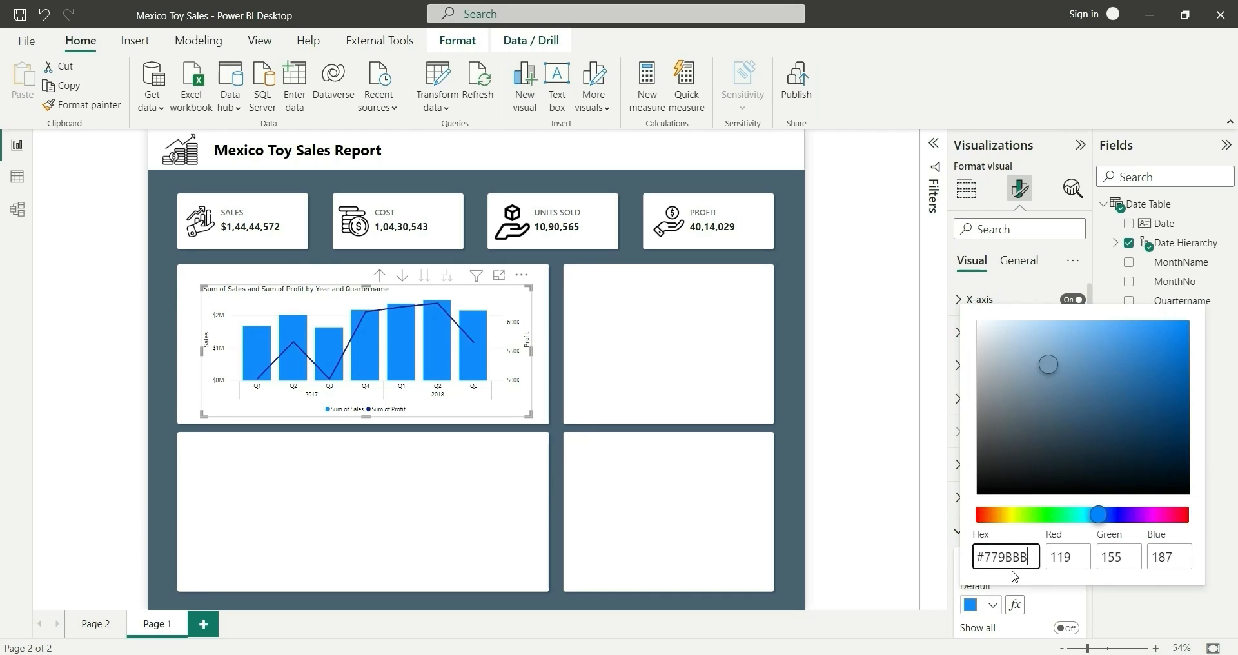
pyautogui.click(1056, 604)
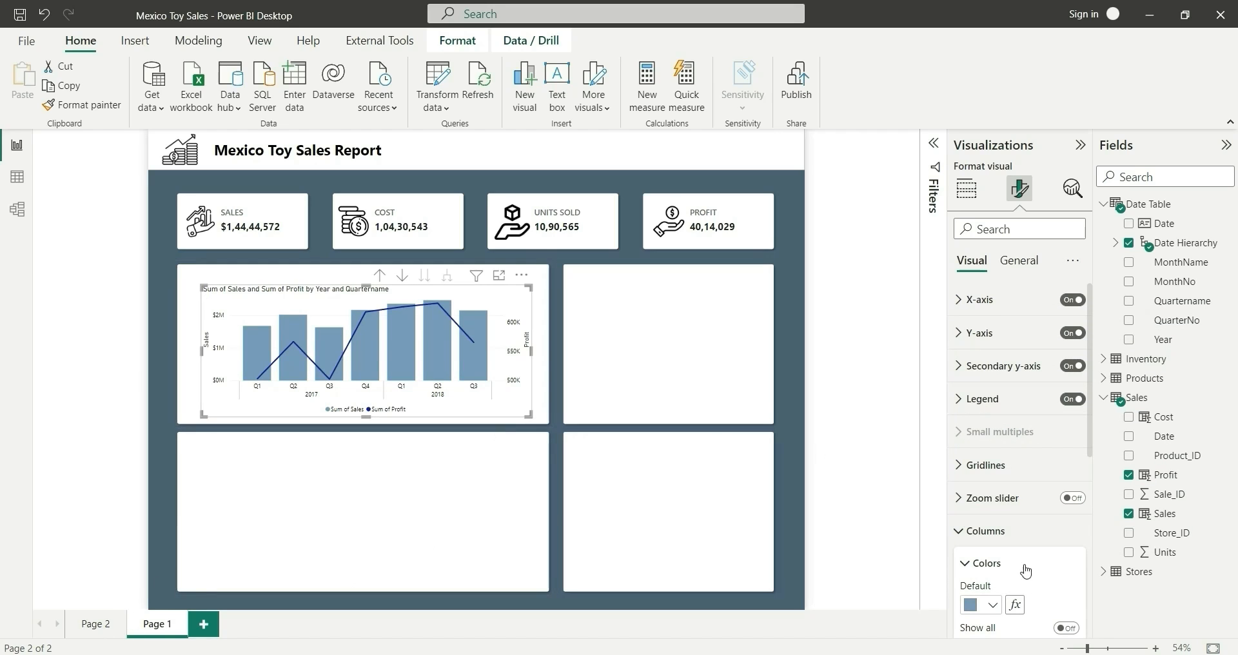
# - Colour the chart's Sum of Profit line dark purple and turn on the line markers
pyautogui.scroll(-1, 1012, 584)
pyautogui.click(1005, 490)
pyautogui.click(1006, 513)
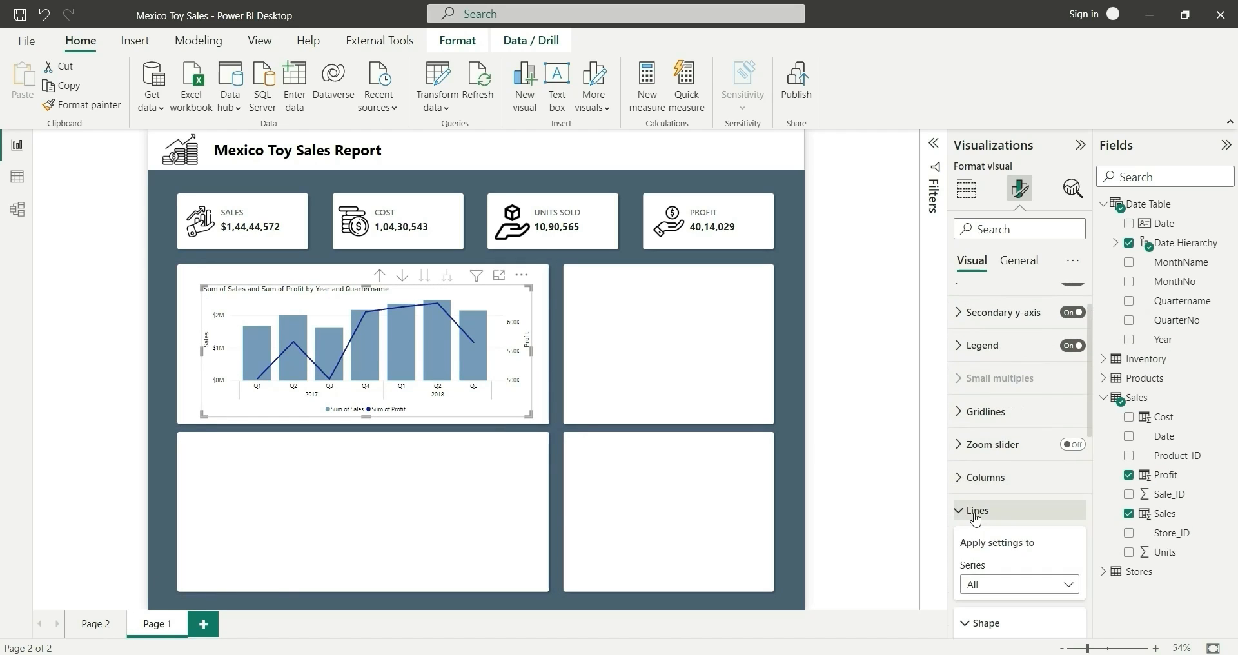
pyautogui.scroll(-5, 1043, 566)
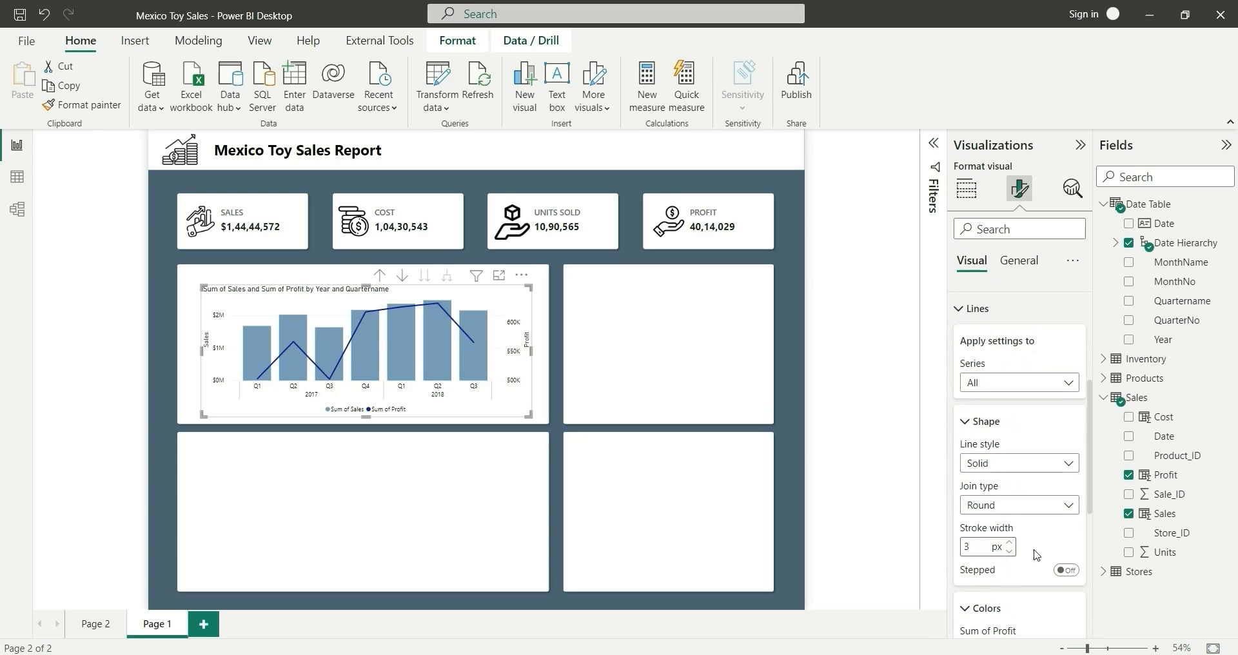
pyautogui.click(979, 564)
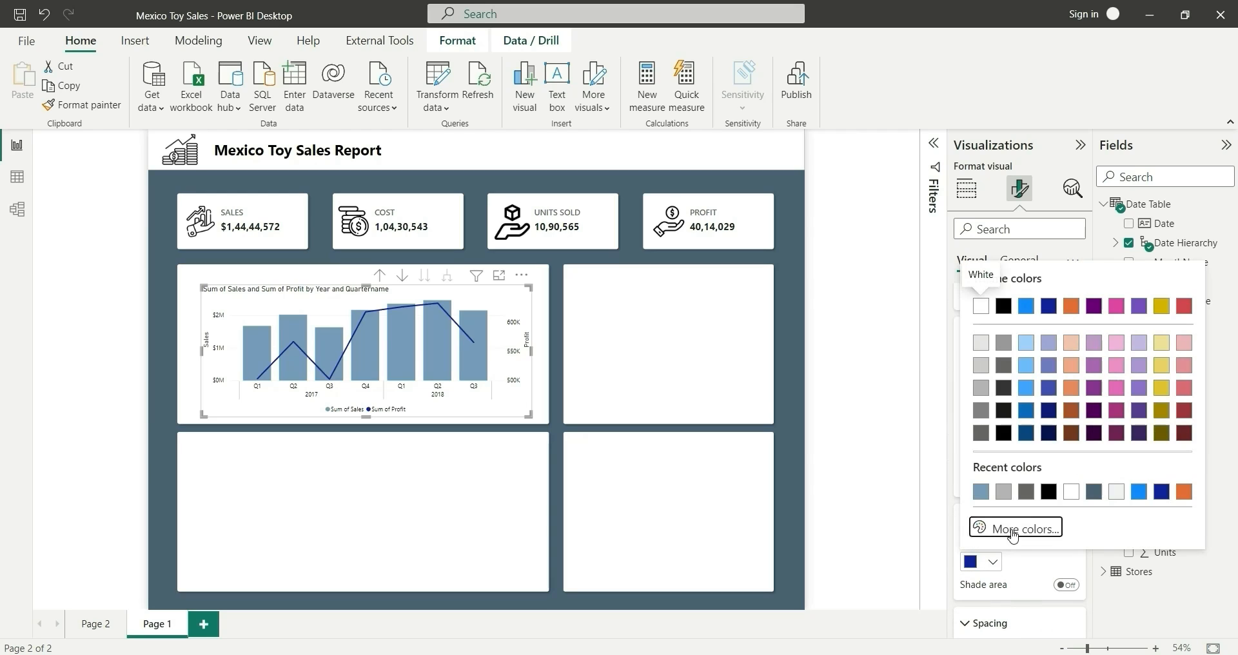
pyautogui.click(1018, 525)
pyautogui.click(1030, 561)
pyautogui.scroll(-3, 1030, 561)
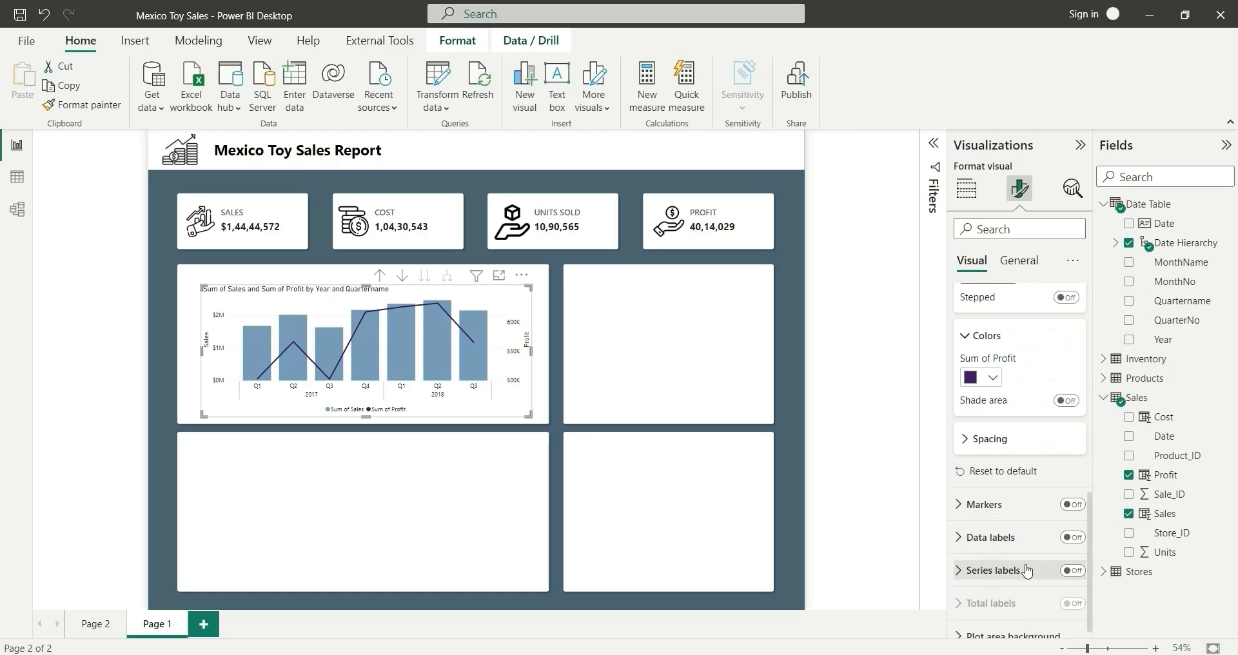
pyautogui.click(1074, 520)
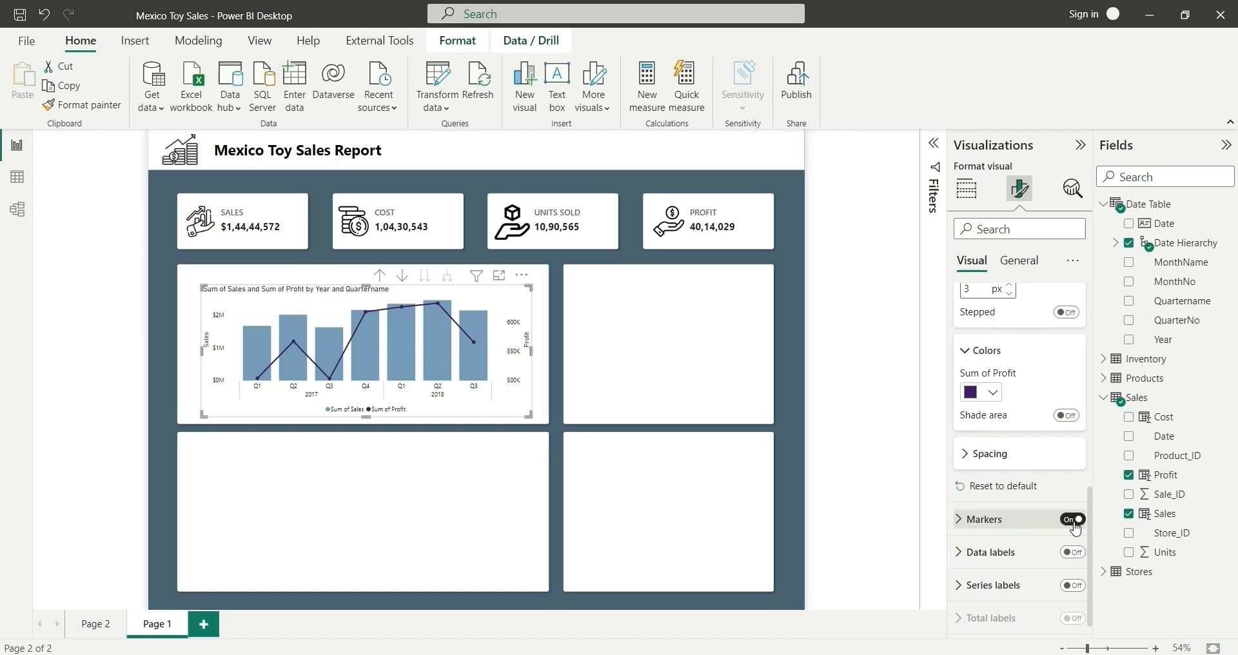
# - Set the inner padding of the combo chart's columns to 50 px
pyautogui.scroll(3, 1032, 516)
pyautogui.click(987, 482)
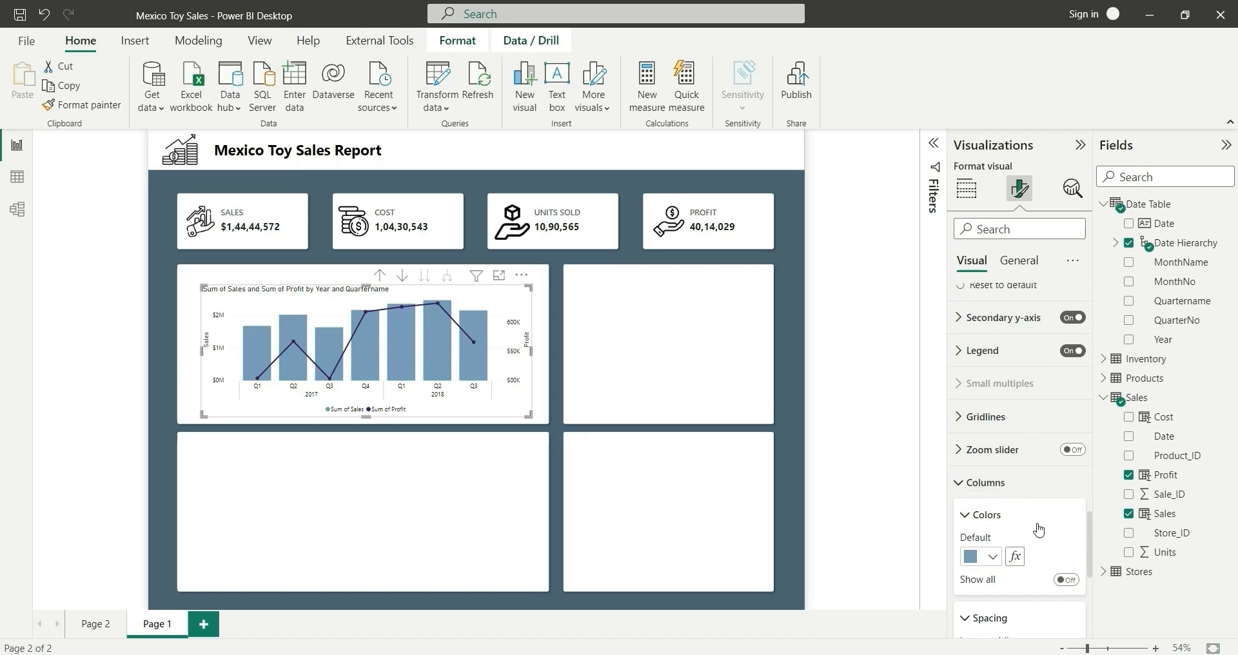
pyautogui.scroll(-2, 1032, 524)
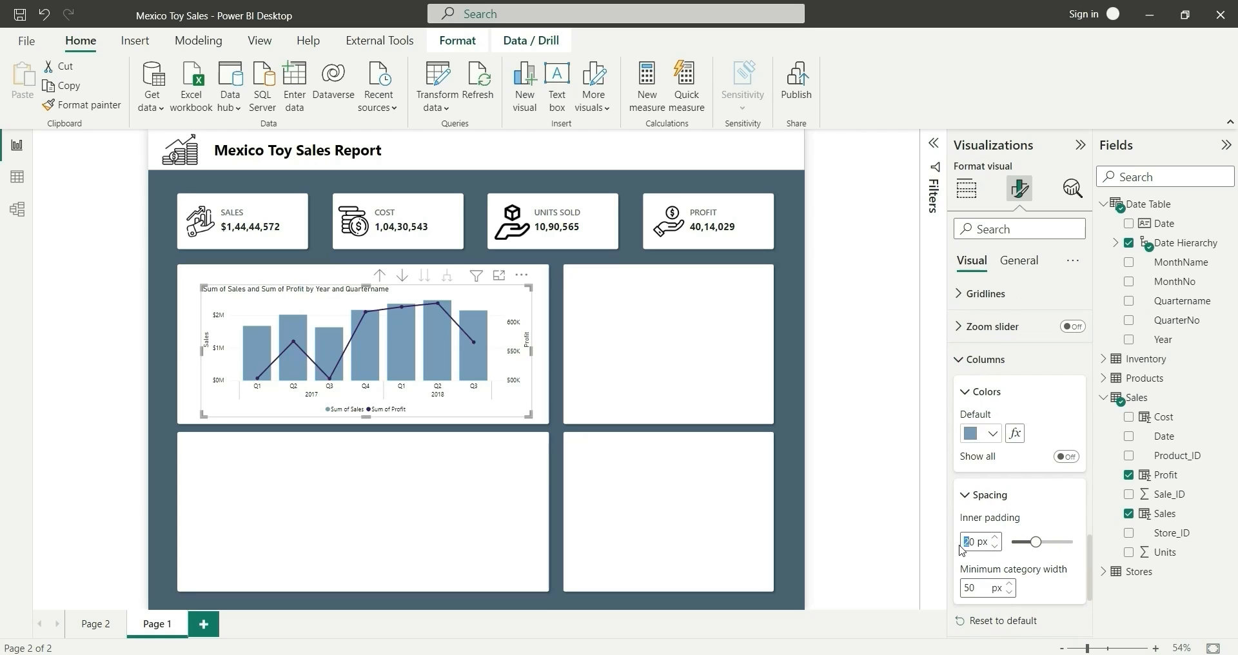
pyautogui.write('5')
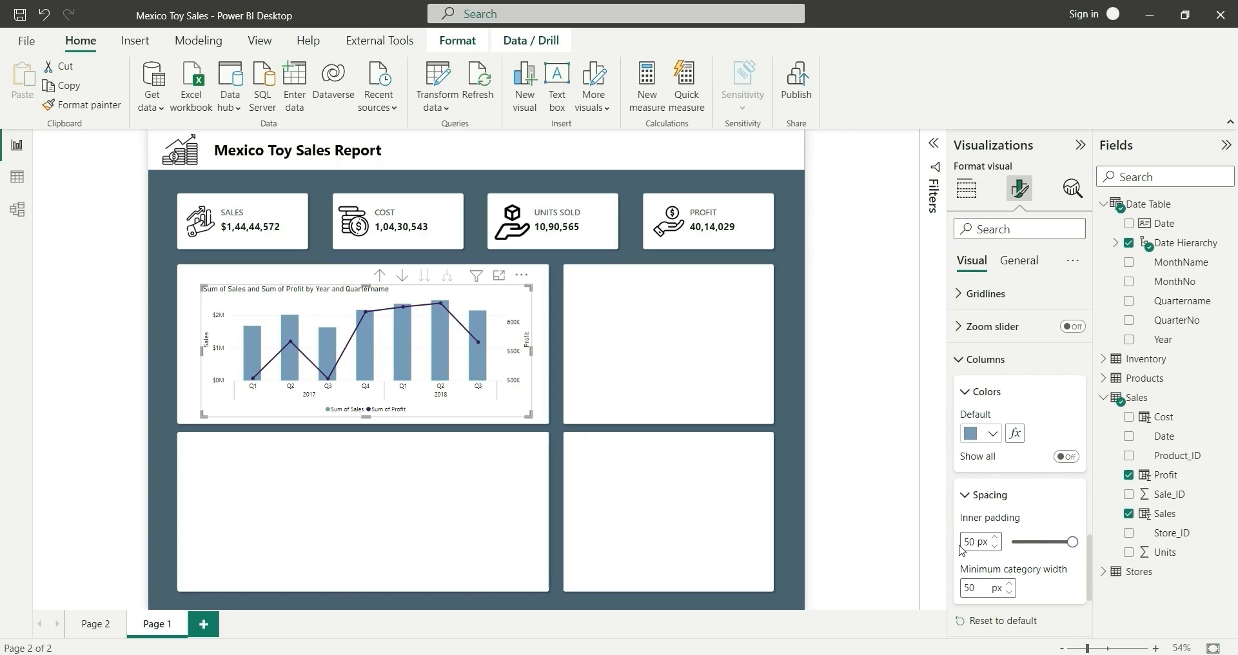
# - Rename the combo chart's value fields to Sales and Profit and turn off the chart title
pyautogui.click(966, 189)
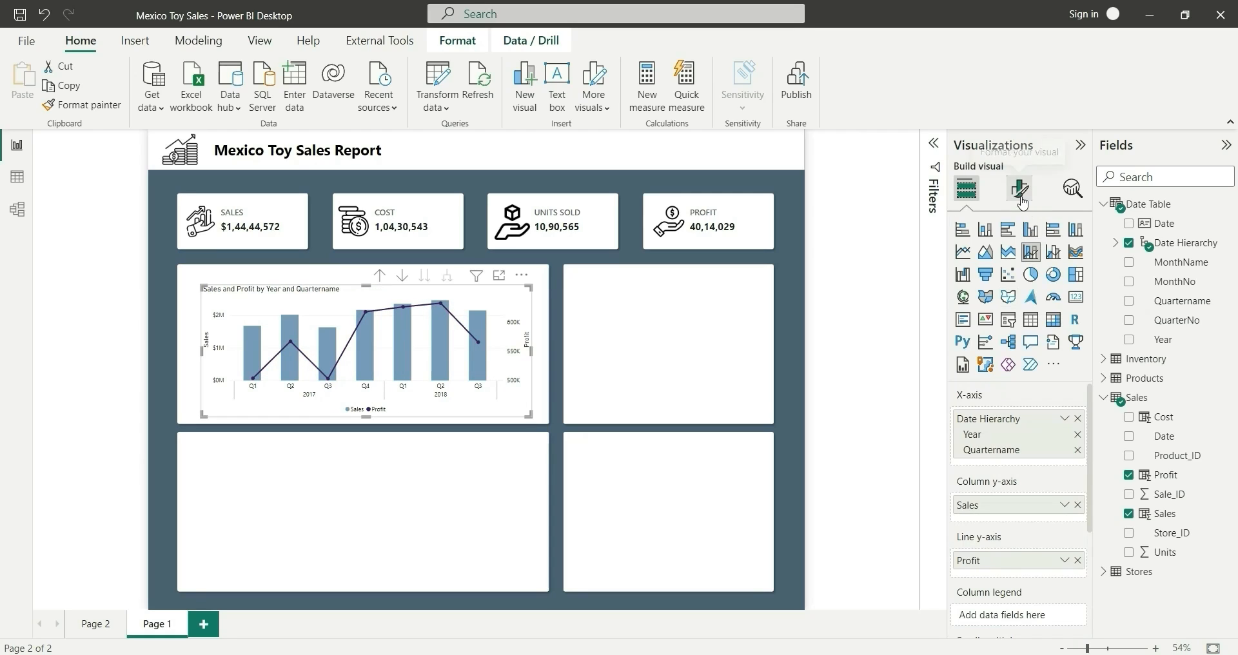
pyautogui.click(1022, 201)
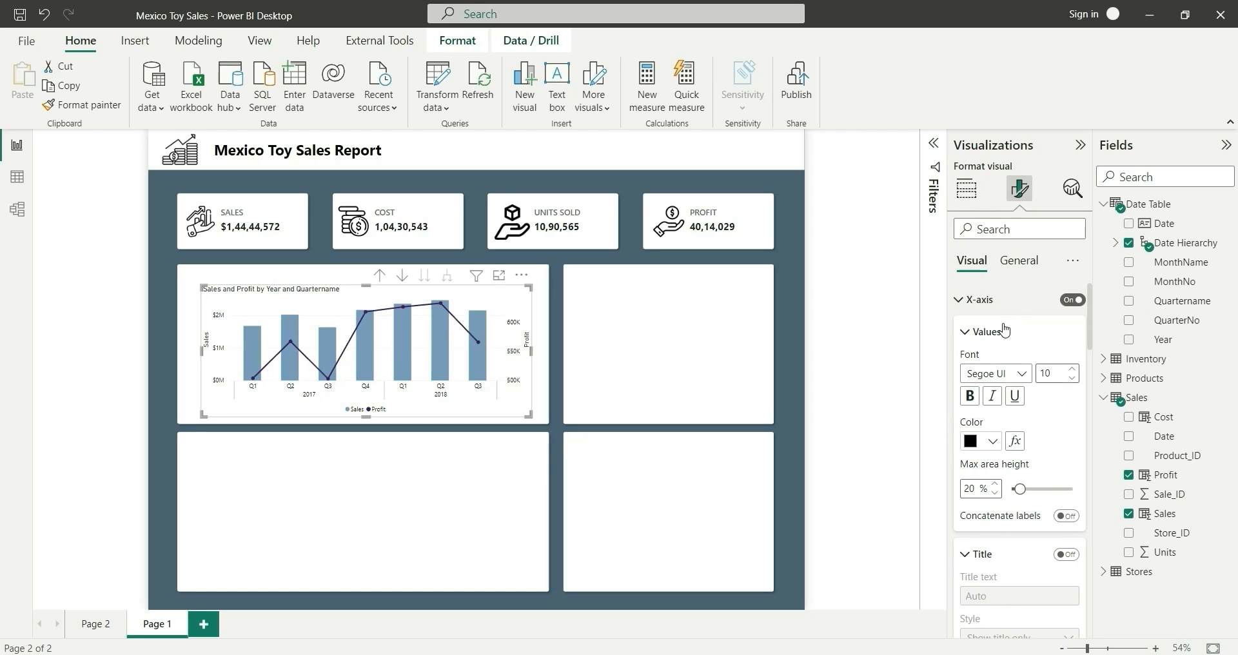
pyautogui.click(1019, 261)
pyautogui.click(1072, 333)
pyautogui.click(966, 189)
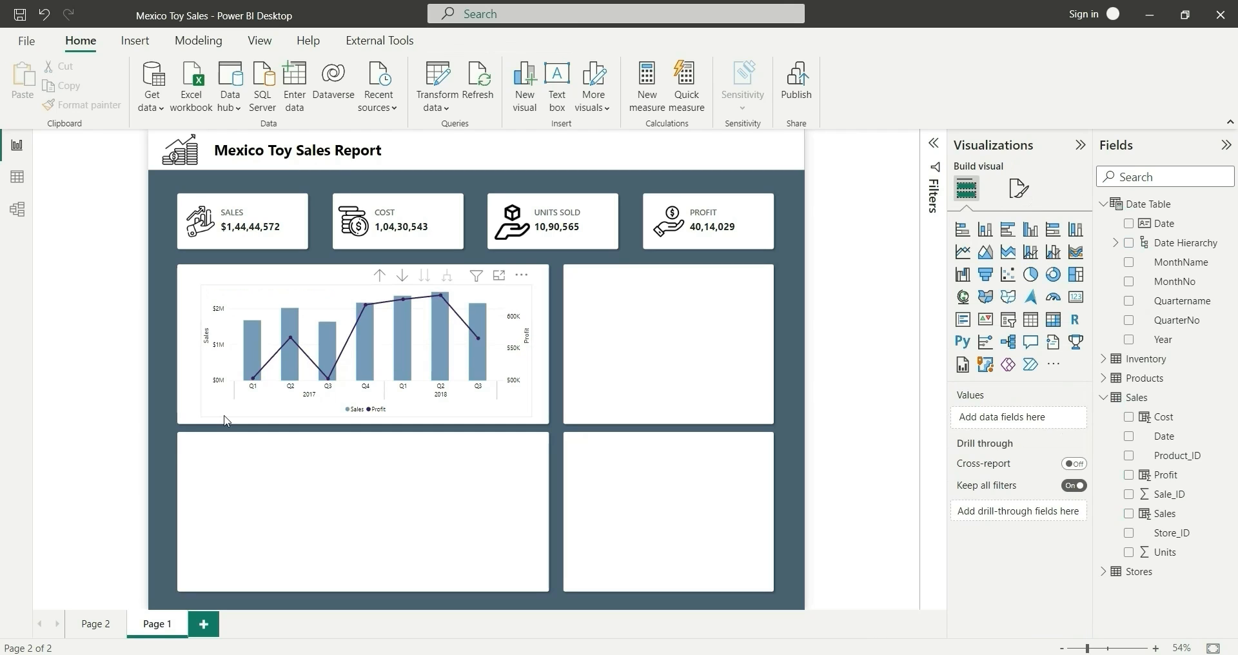
# - Duplicate the combo chart and place the copy in the empty panel directly below it
pyautogui.hotkey('ctrl', 'c')
pyautogui.hotkey('ctrl', 'v')
pyautogui.moveTo(200, 418); pyautogui.dragTo(221, 582)
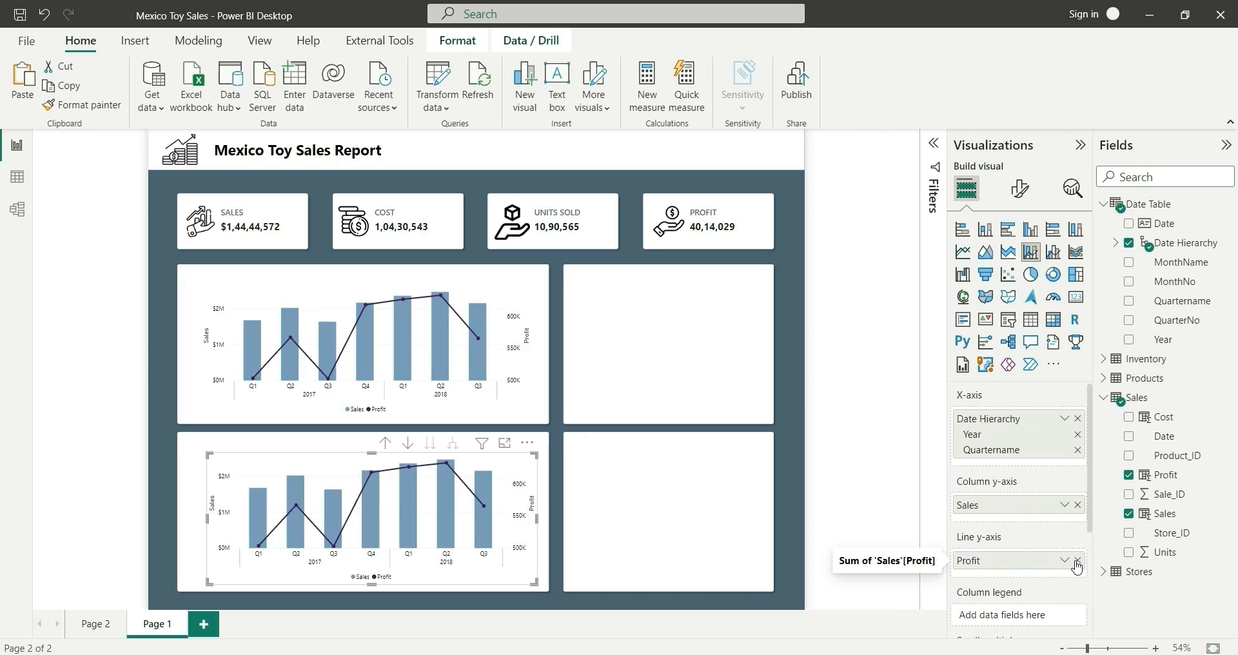
# - Convert the duplicate into a line chart of Sales only, without Profit, using Store_Location as the legend
pyautogui.click(963, 252)
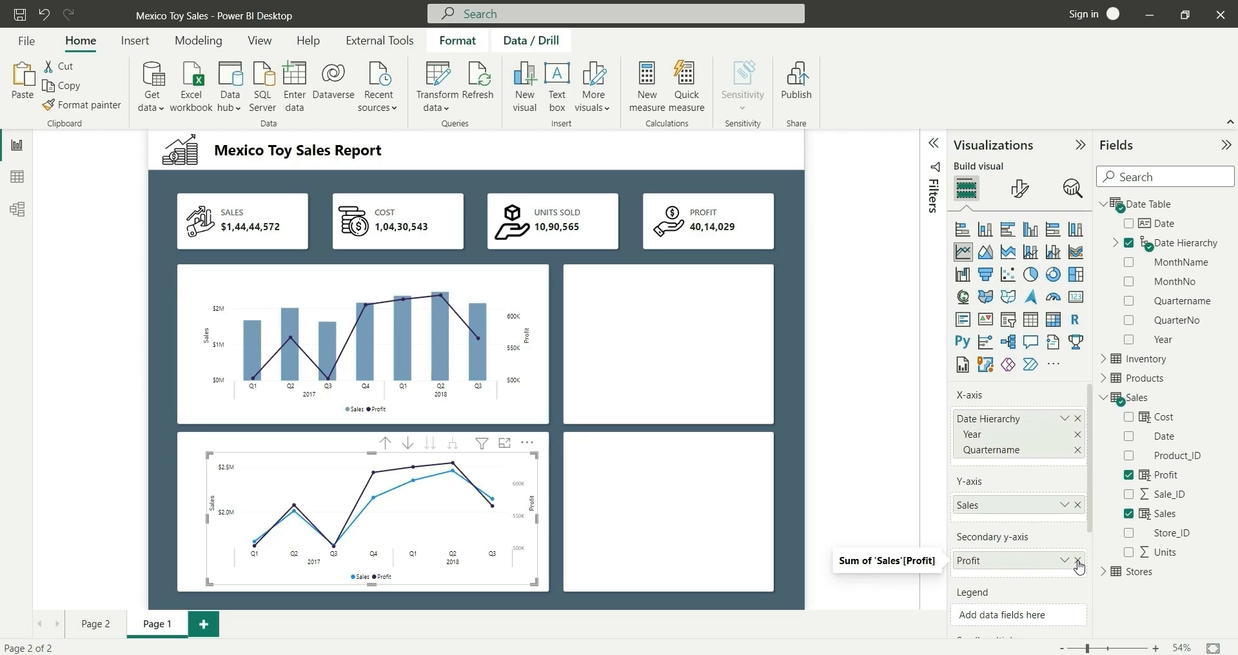
pyautogui.click(1077, 561)
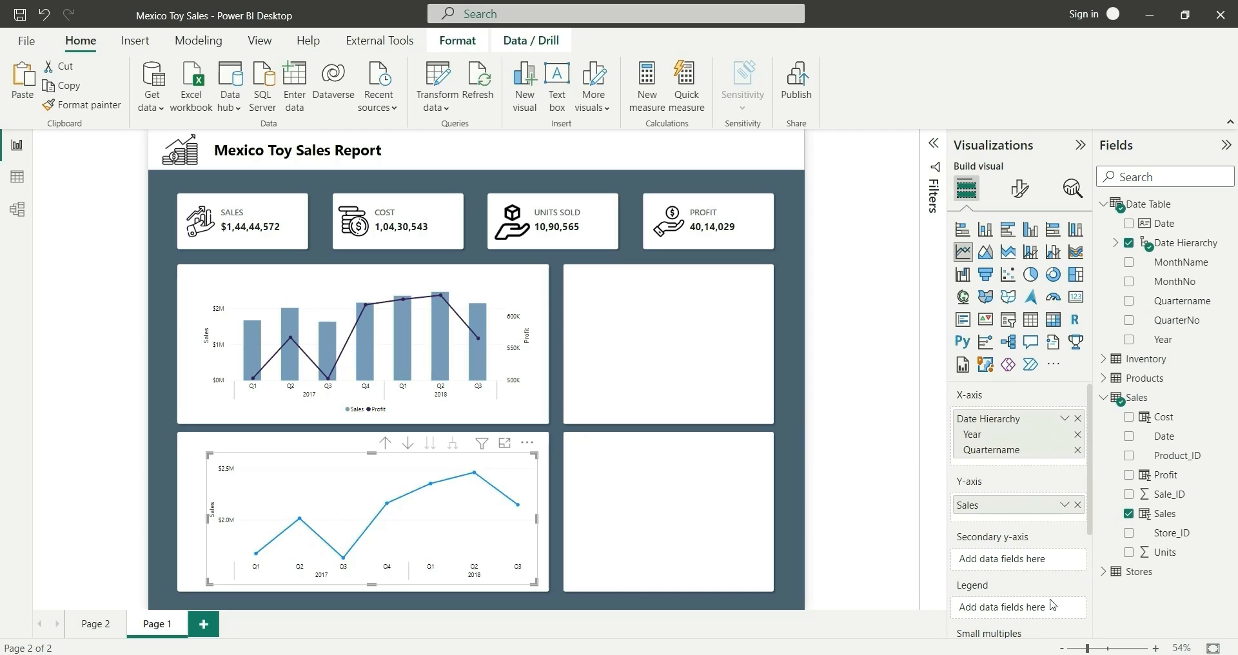
pyautogui.click(1104, 572)
pyautogui.scroll(-1, 1110, 555)
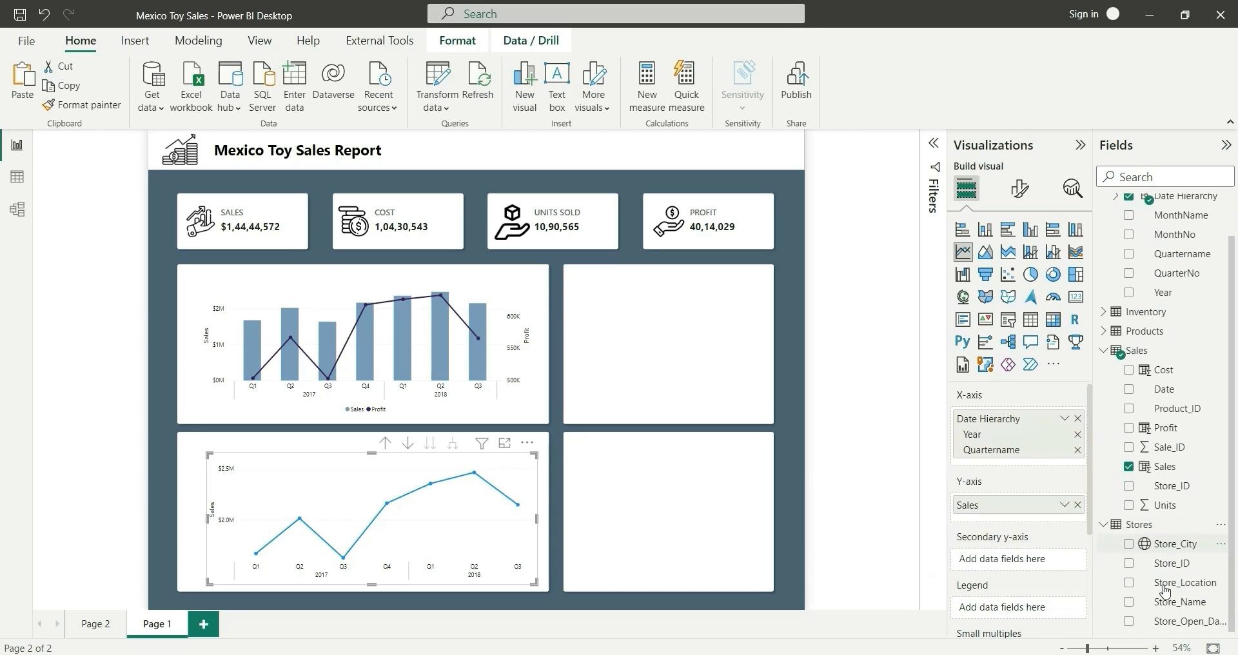
pyautogui.click(1168, 584)
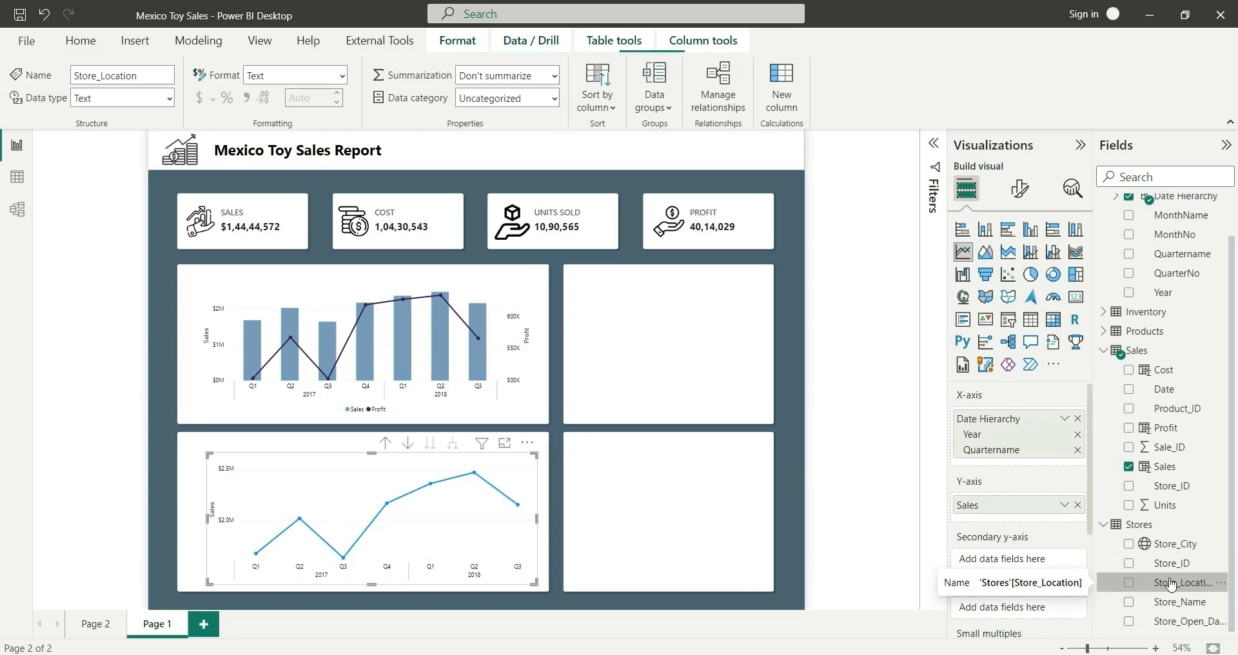
pyautogui.click(1128, 584)
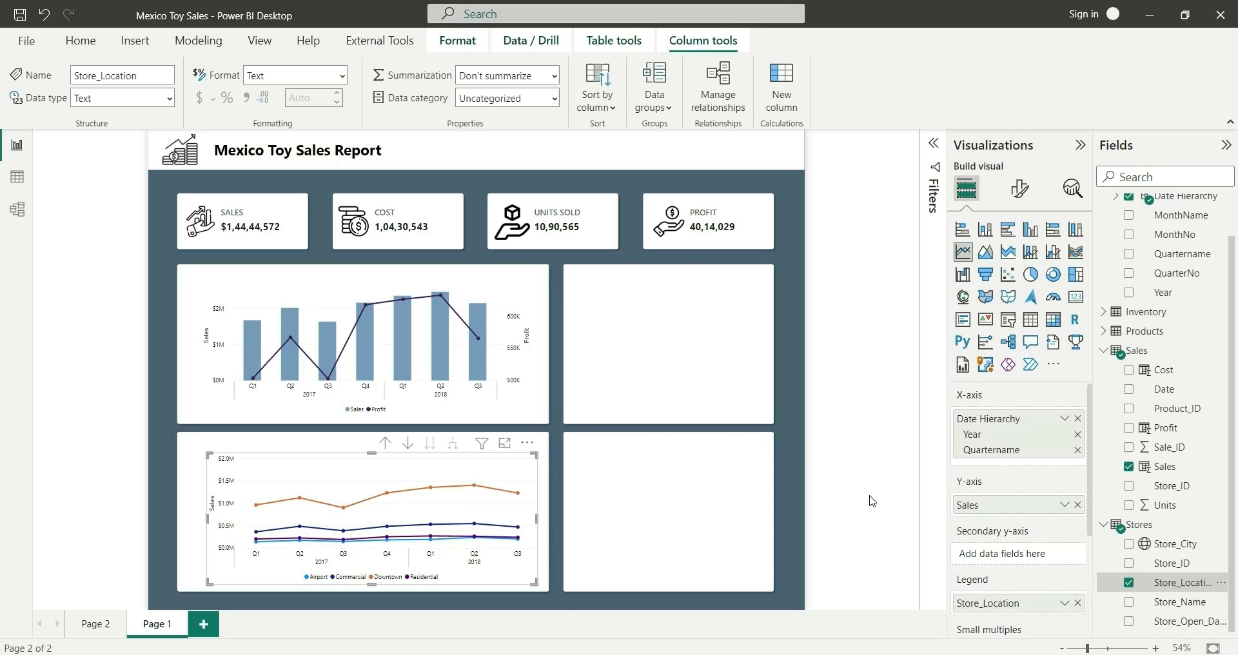
pyautogui.click(789, 408)
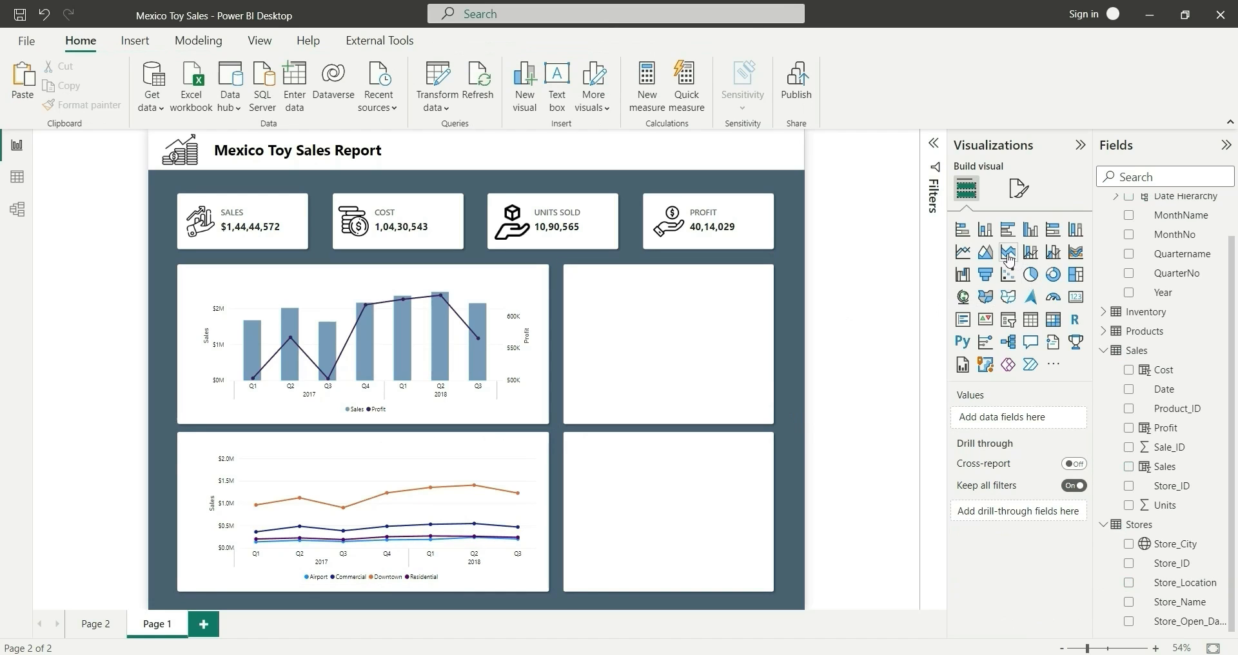
# - Insert a clustered bar chart and fit it into the empty panel beside the combo chart
pyautogui.click(1010, 233)
pyautogui.moveTo(271, 258); pyautogui.dragTo(658, 377)
pyautogui.moveTo(713, 414); pyautogui.dragTo(759, 418)
pyautogui.moveTo(585, 286); pyautogui.dragTo(578, 288)
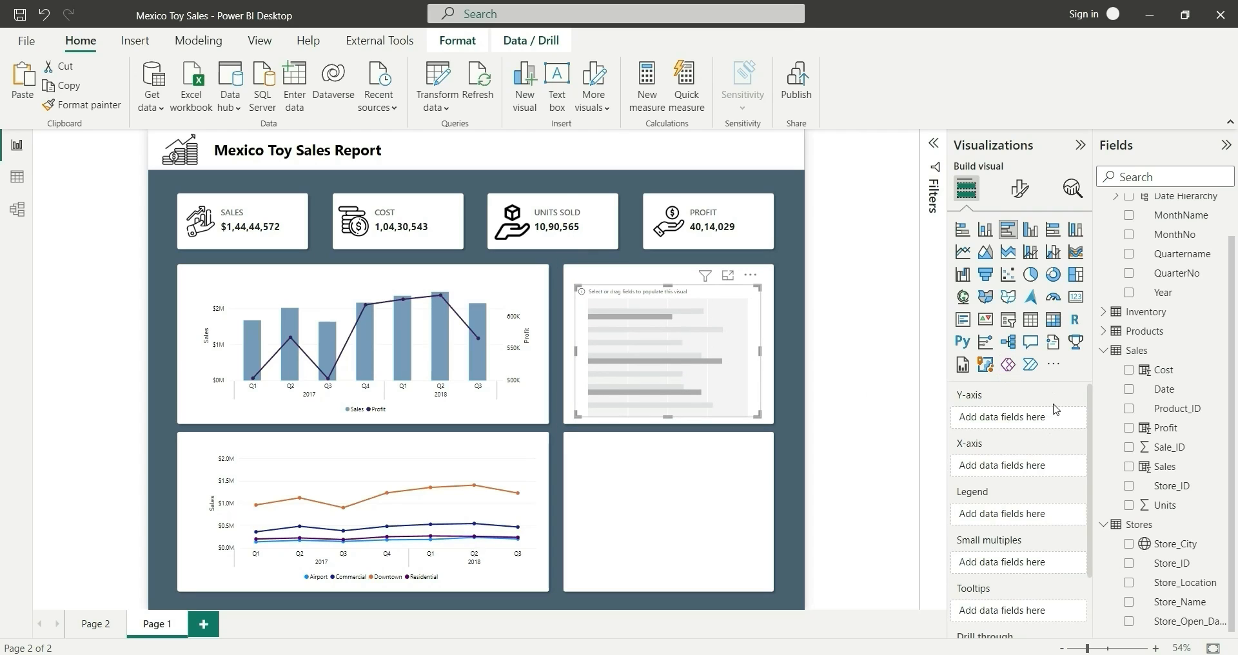
# - Plot Profit on the new bar chart's X-axis by Product_Name from the Products table on its Y-axis
pyautogui.click(1105, 332)
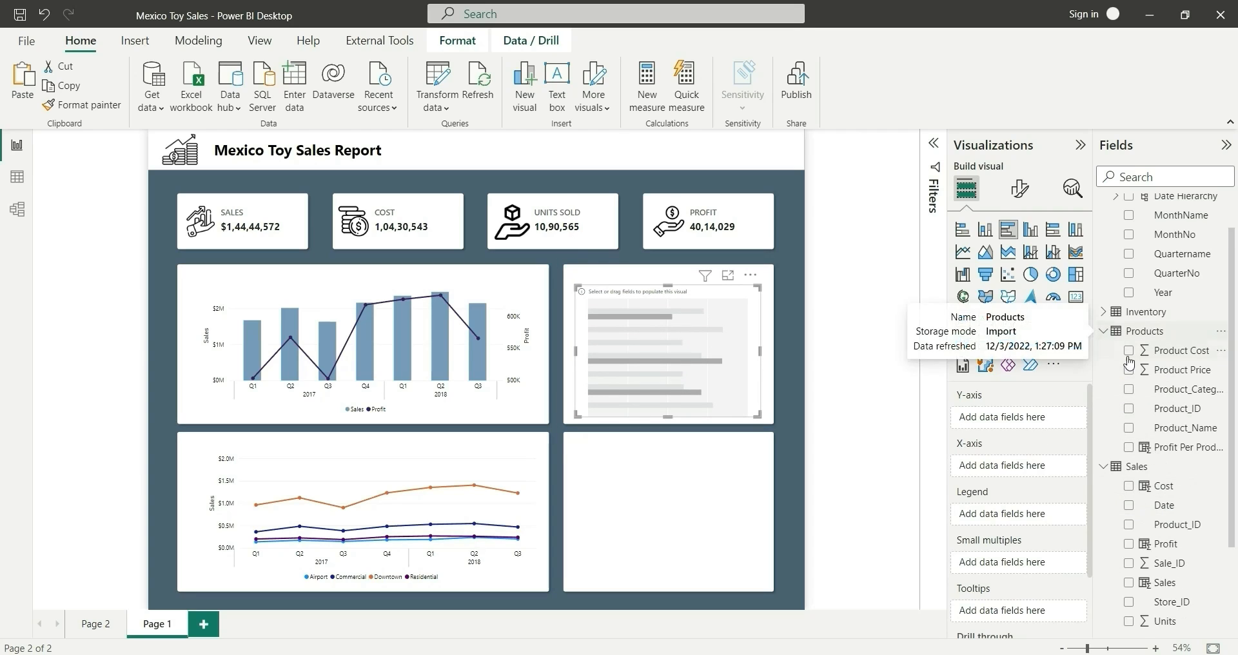
pyautogui.click(1129, 428)
pyautogui.click(1129, 544)
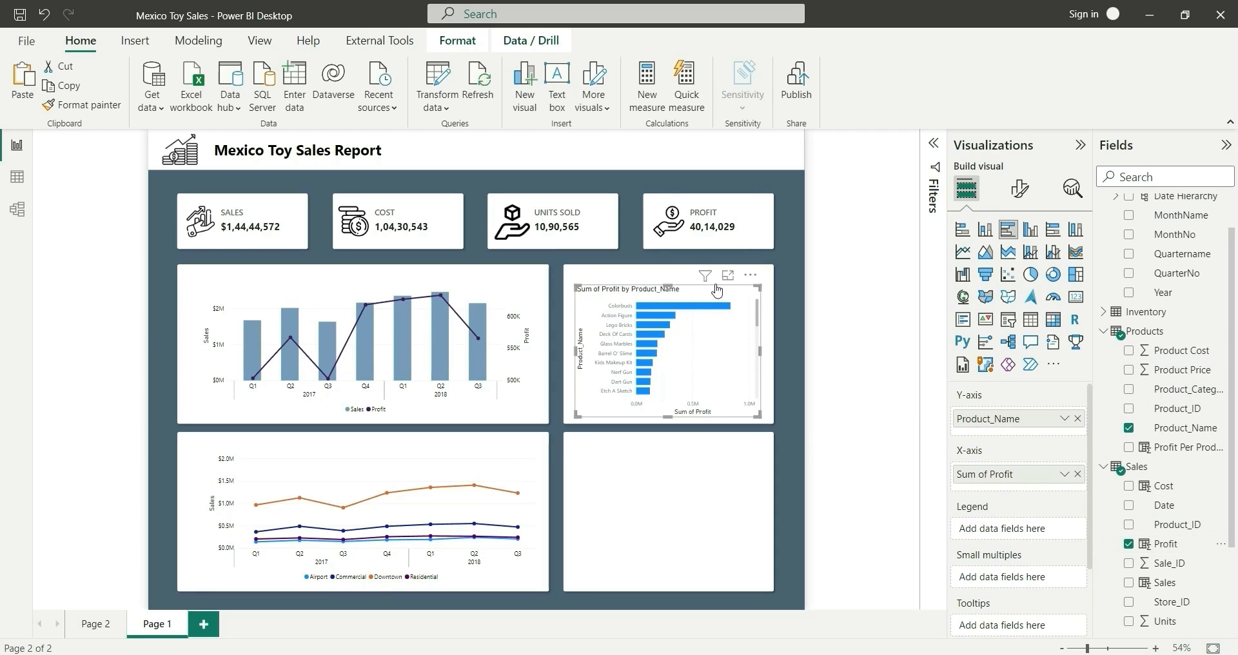
# - Filter the product bar chart with a Top N filter showing the top 10 Product_Name items by Sum of Profit
pyautogui.click(934, 169)
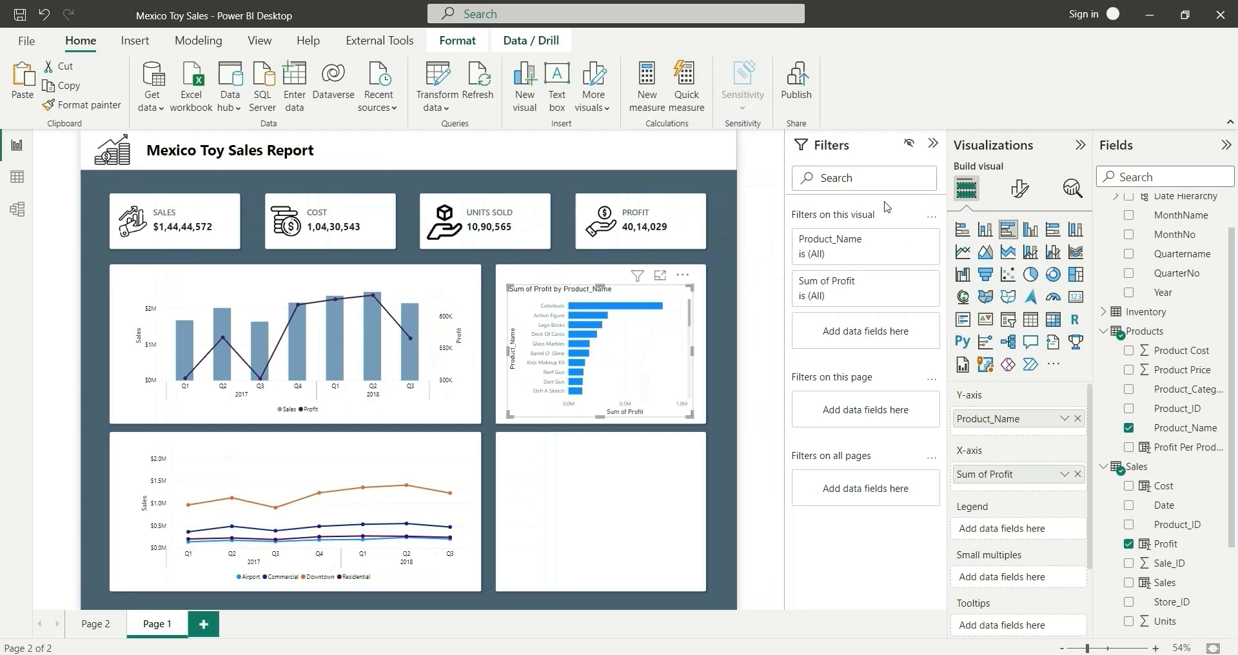
pyautogui.click(904, 241)
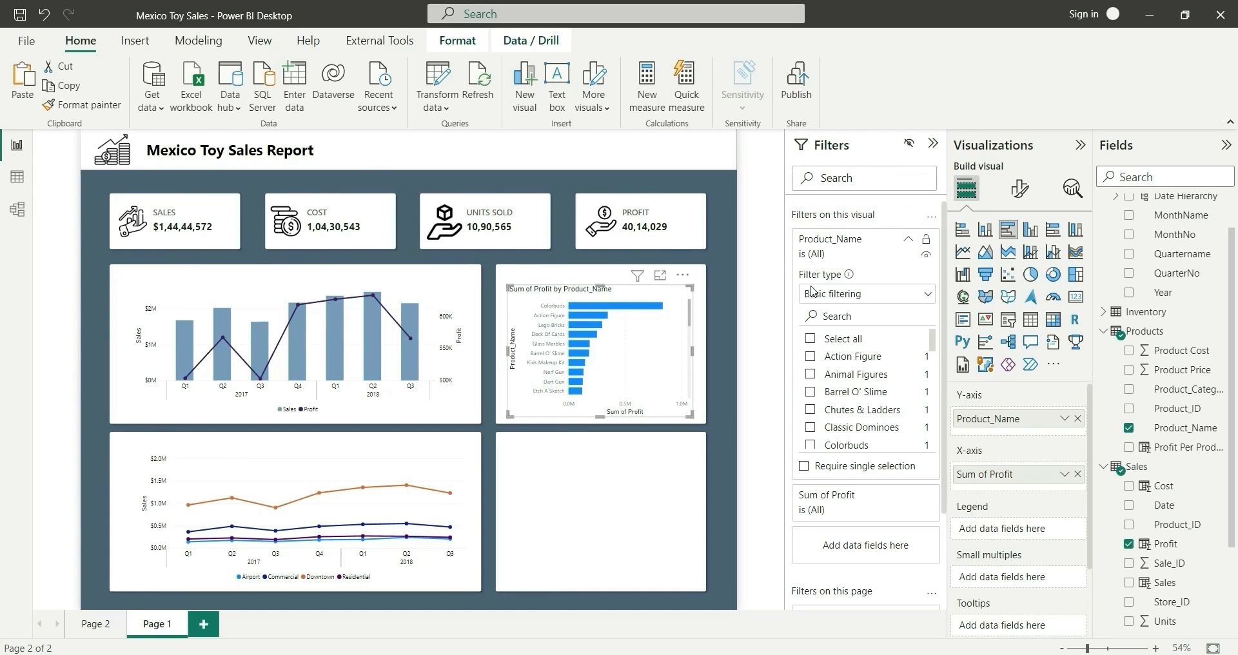
pyautogui.click(837, 295)
pyautogui.click(847, 355)
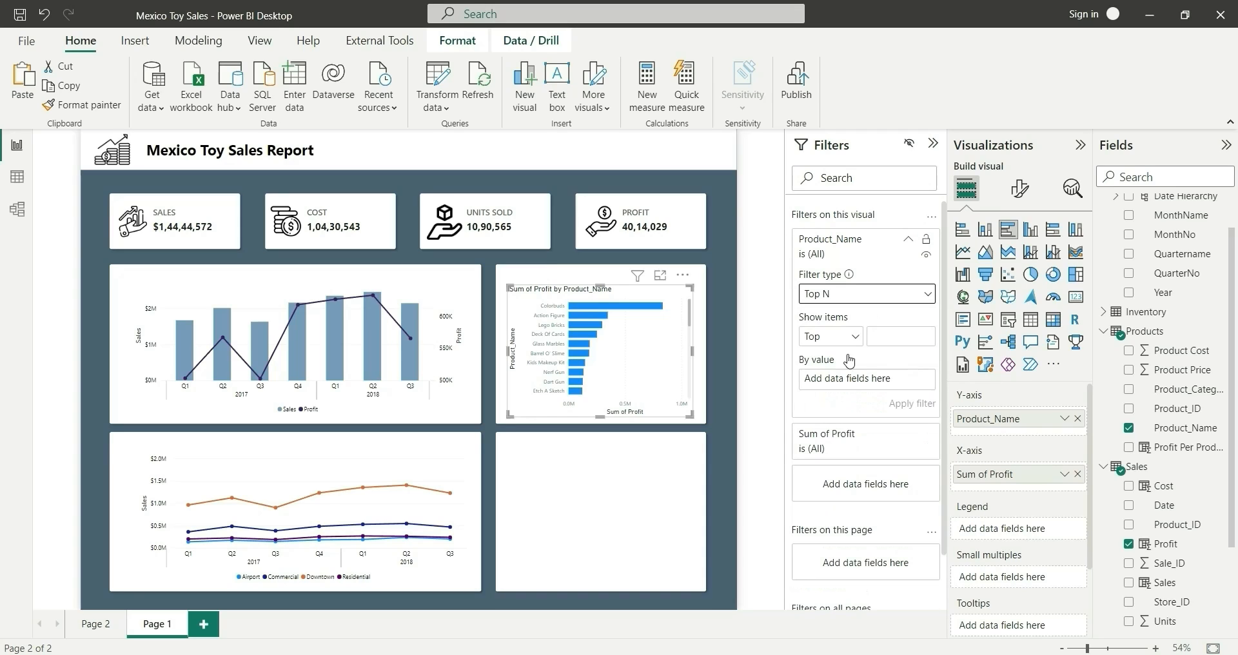
pyautogui.click(889, 339)
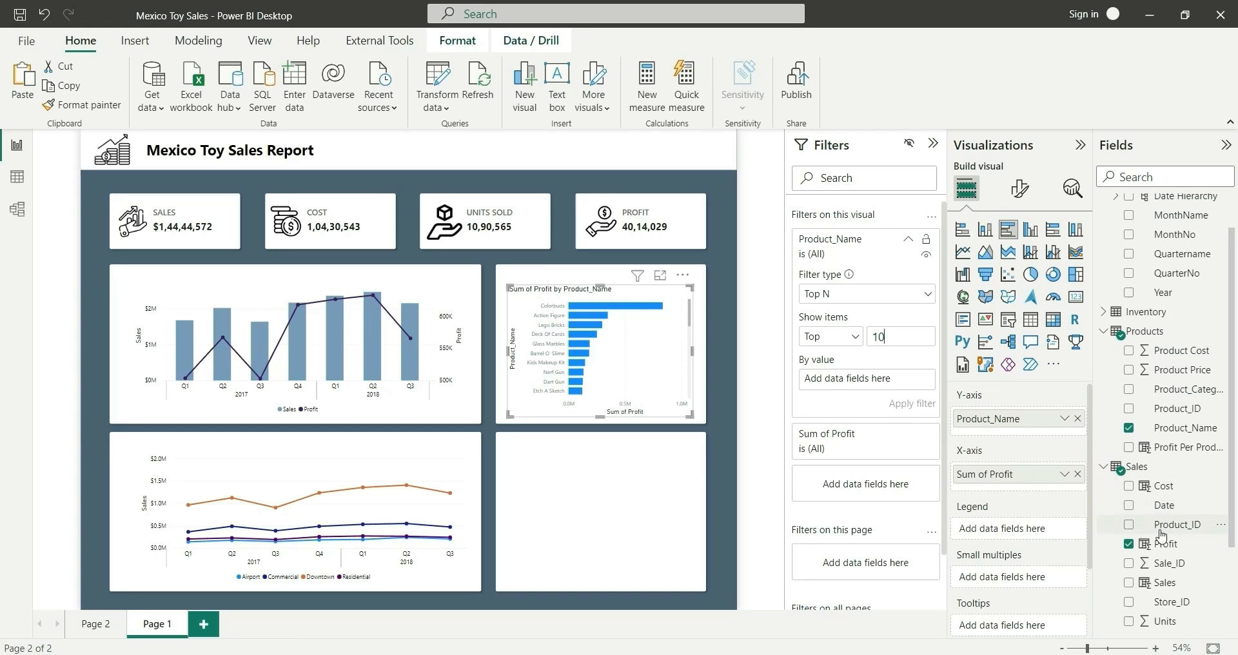
pyautogui.moveTo(1166, 544); pyautogui.dragTo(863, 391)
pyautogui.click(909, 402)
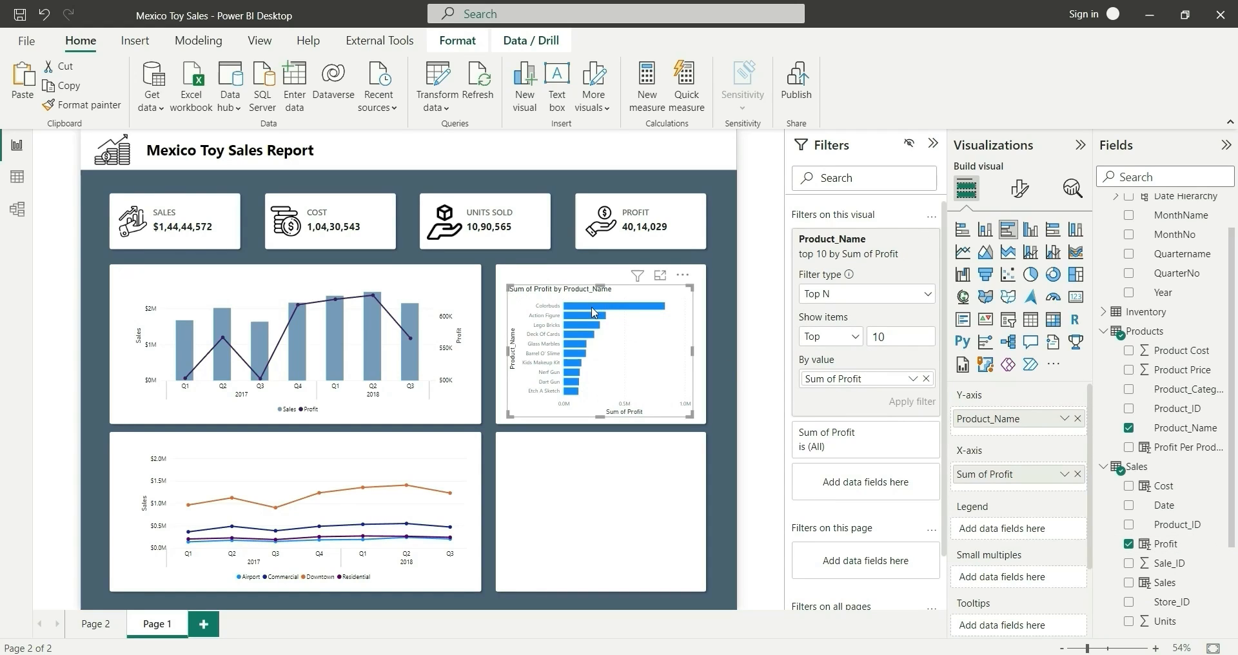
pyautogui.click(723, 410)
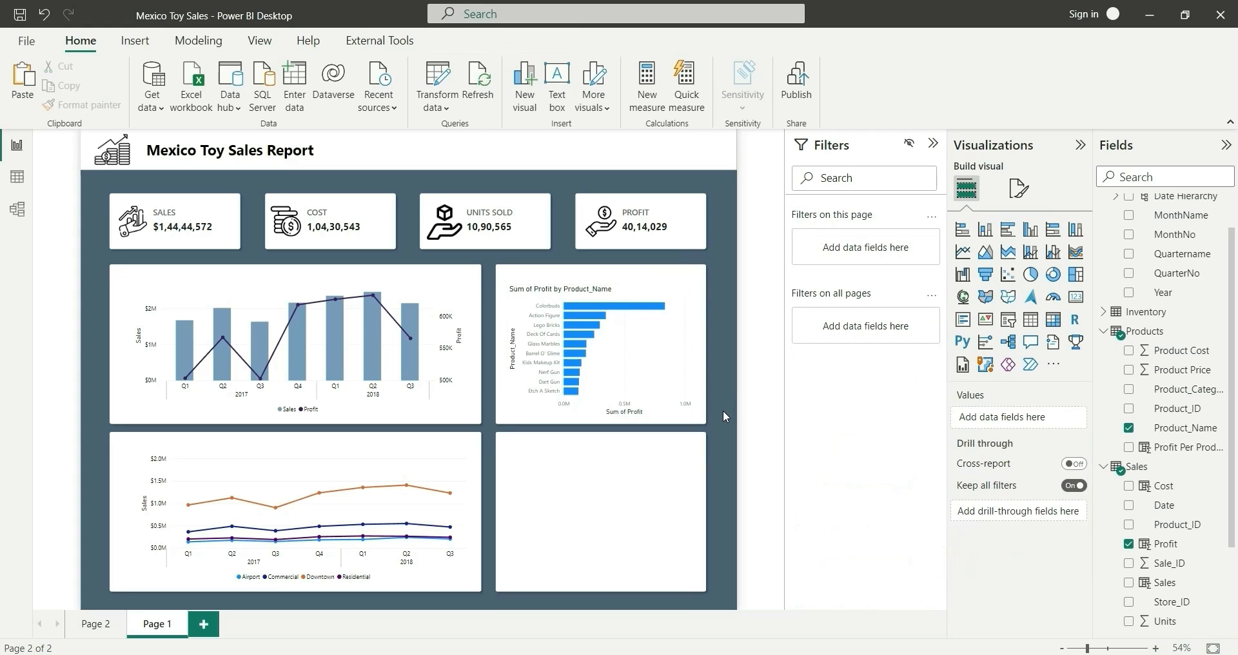
# - Duplicate the product bar chart into the empty panel below and replace its Product_Name axis with Store_Name
pyautogui.click(582, 420)
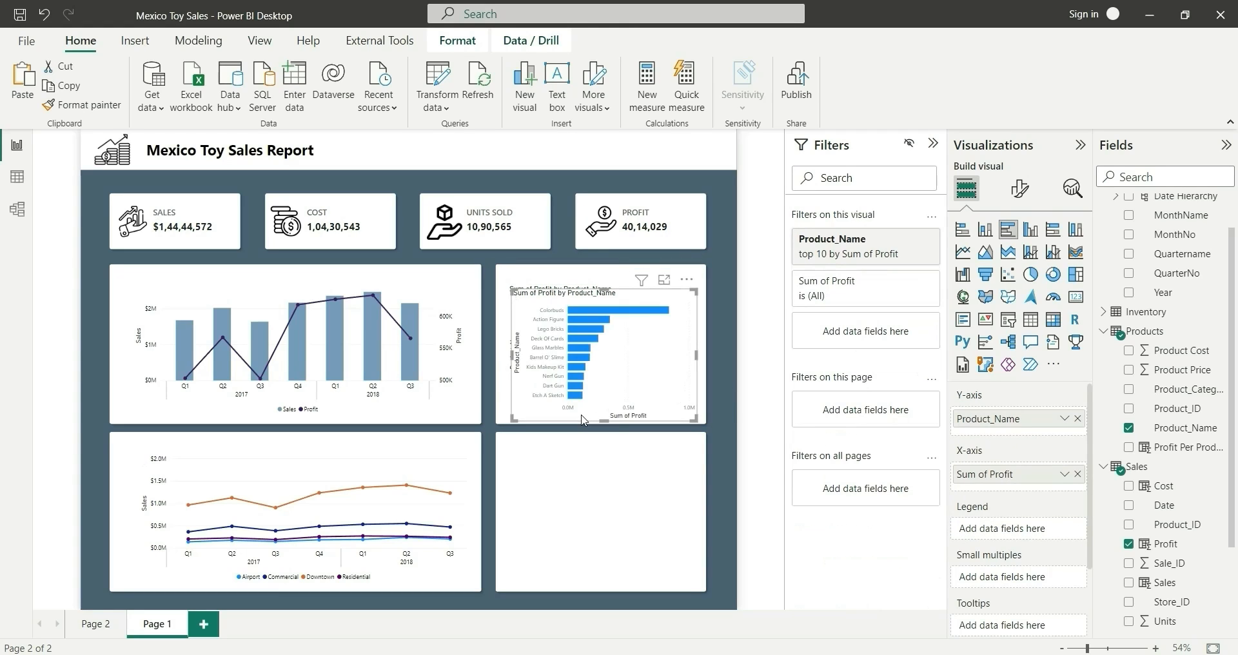
pyautogui.moveTo(578, 418); pyautogui.dragTo(580, 584)
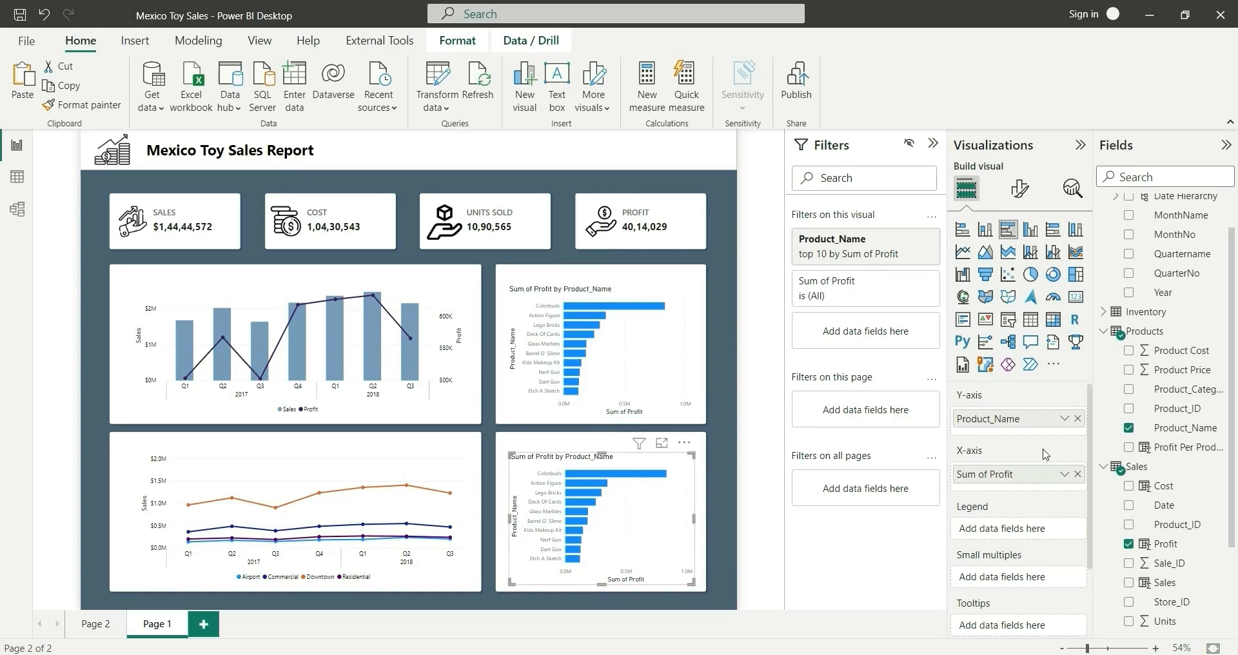
pyautogui.click(1078, 419)
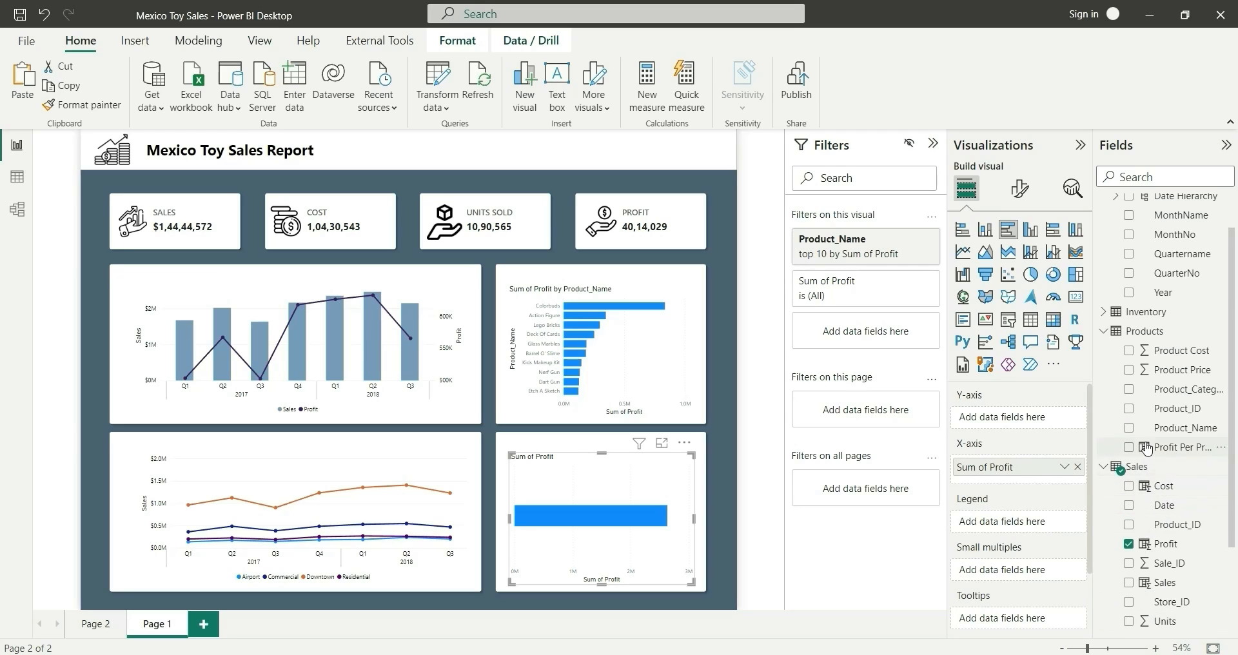
pyautogui.scroll(-3, 1147, 480)
pyautogui.click(1128, 603)
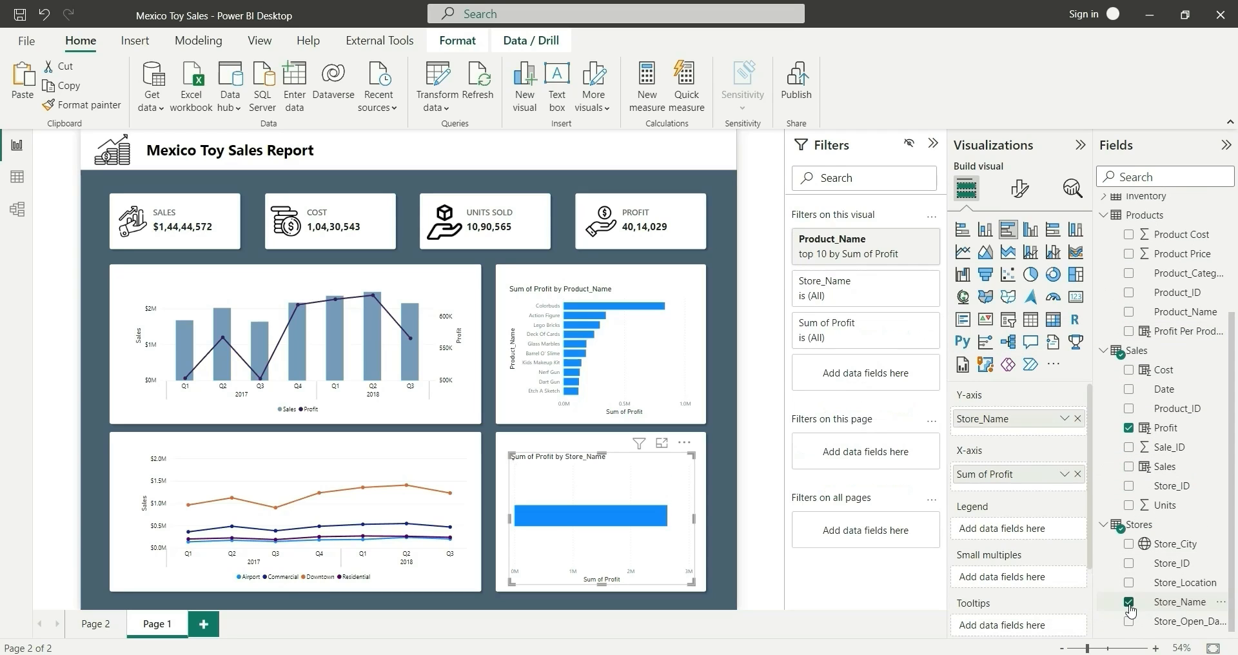
# - Remove the leftover Product_Name filter from the store bar chart and filter Store_Name to the top 10 by Sum of Profit
pyautogui.click(909, 240)
pyautogui.click(910, 244)
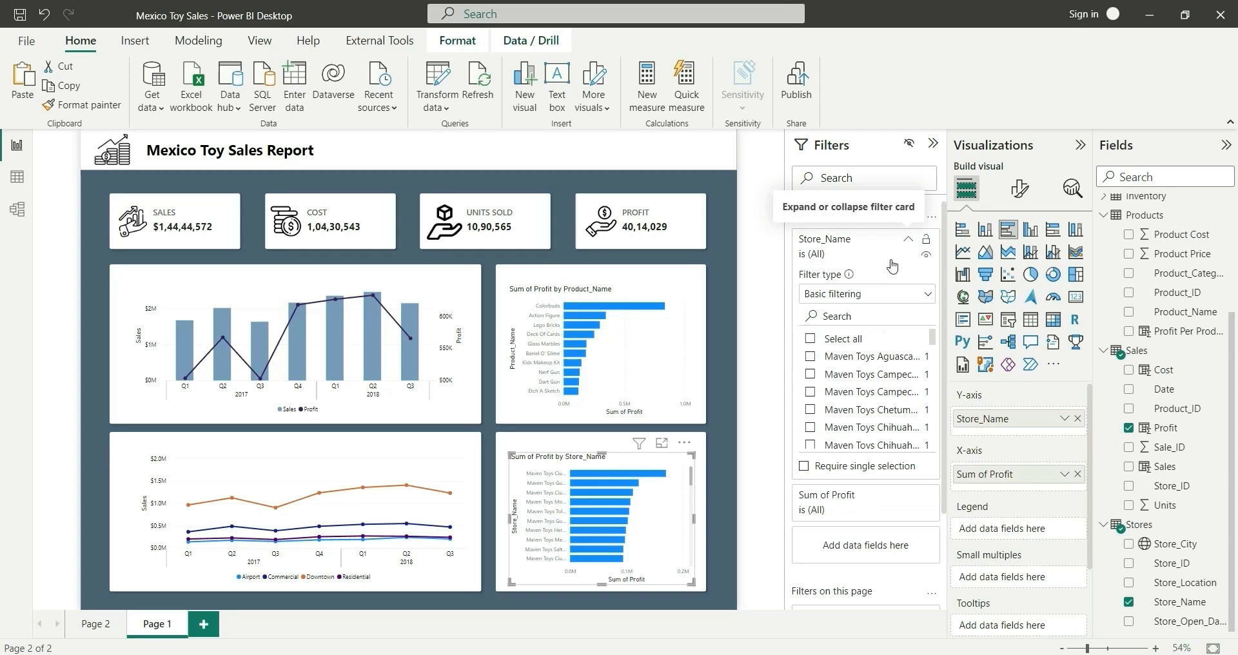
pyautogui.click(849, 295)
pyautogui.click(851, 355)
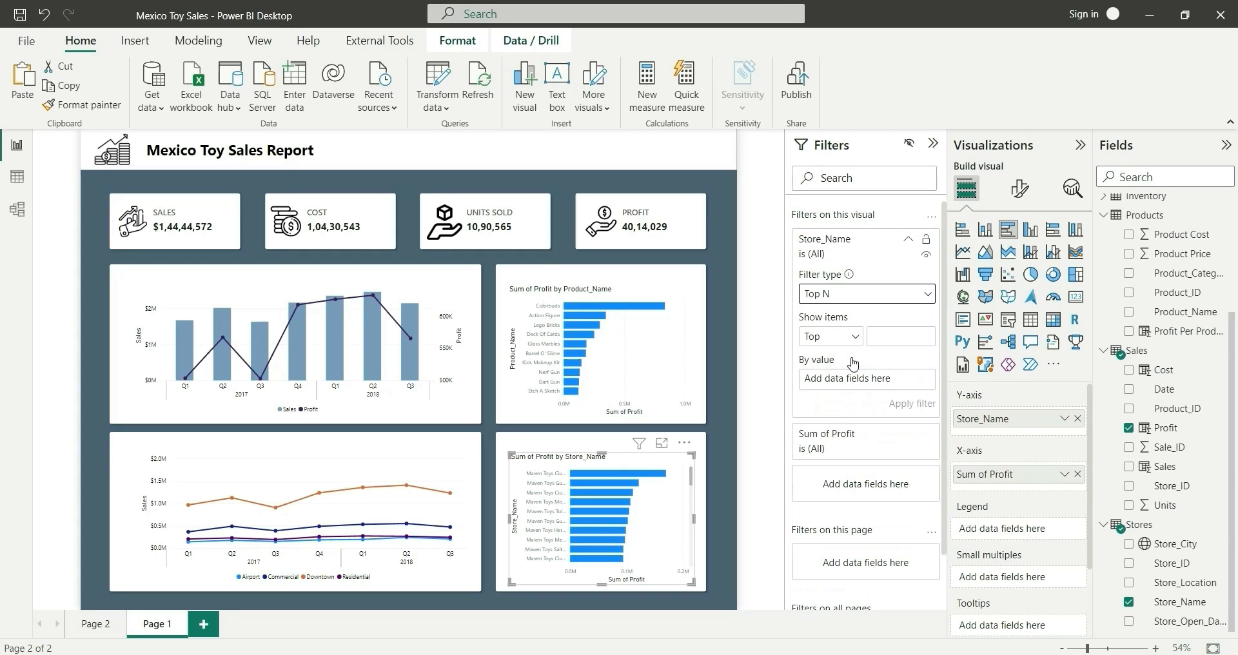
pyautogui.click(898, 343)
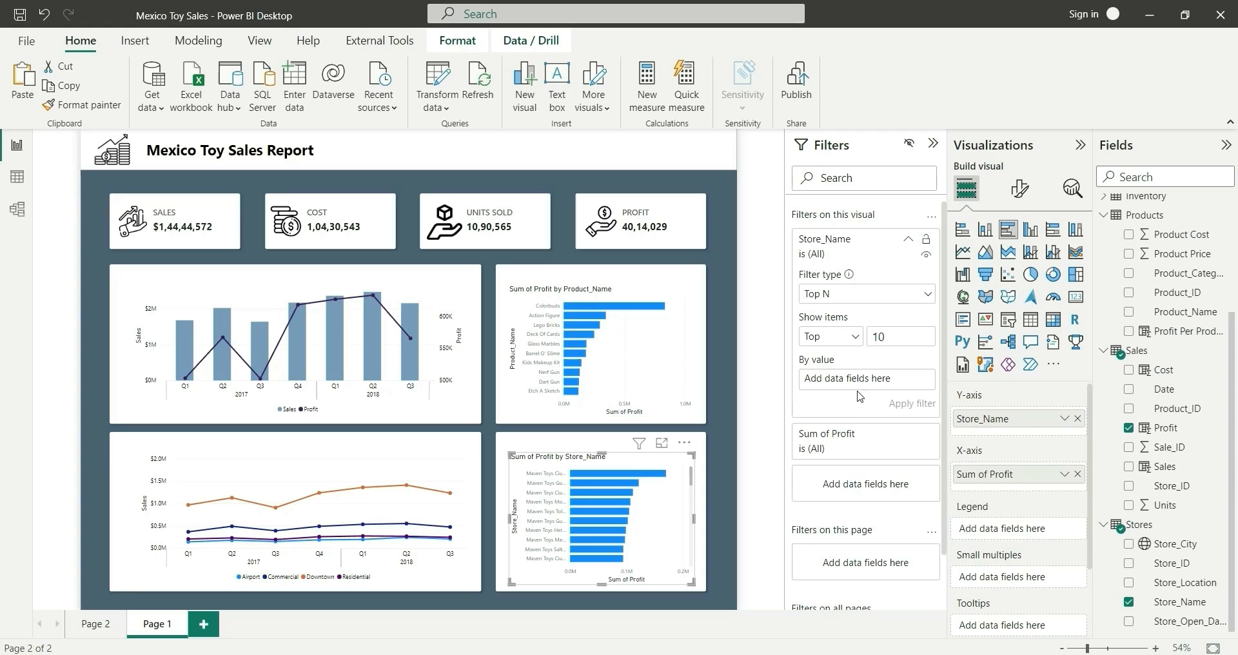
pyautogui.write('10')
pyautogui.moveTo(1163, 428); pyautogui.dragTo(884, 395)
pyautogui.click(912, 402)
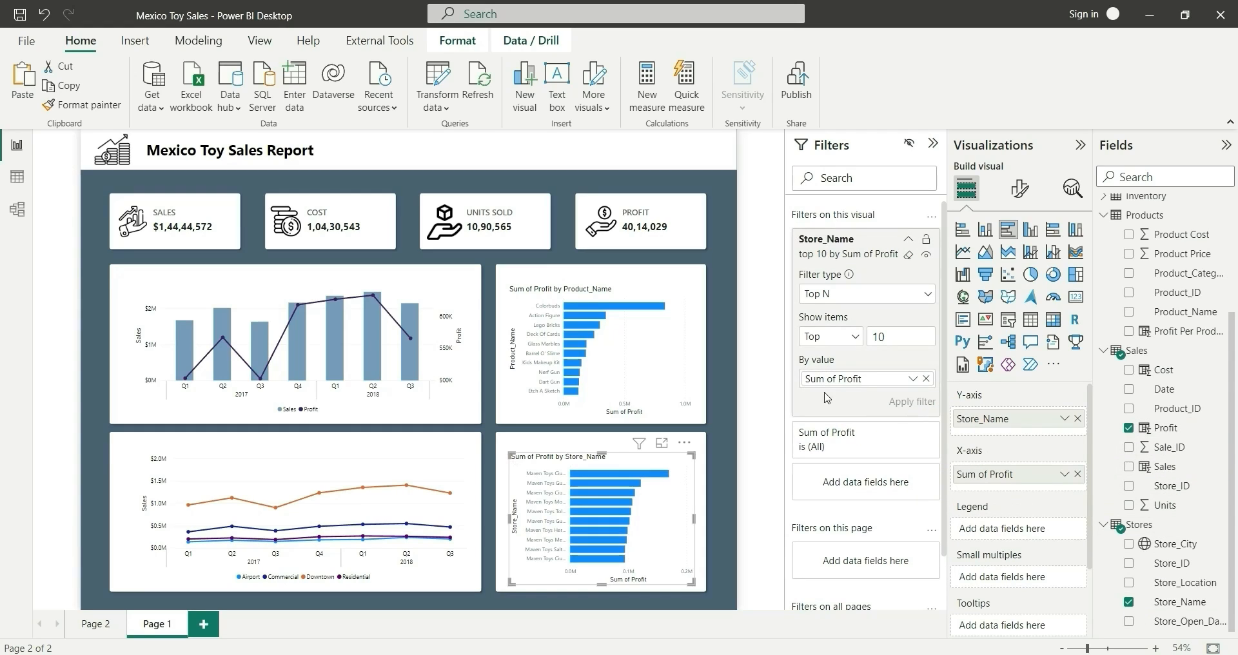
pyautogui.click(908, 241)
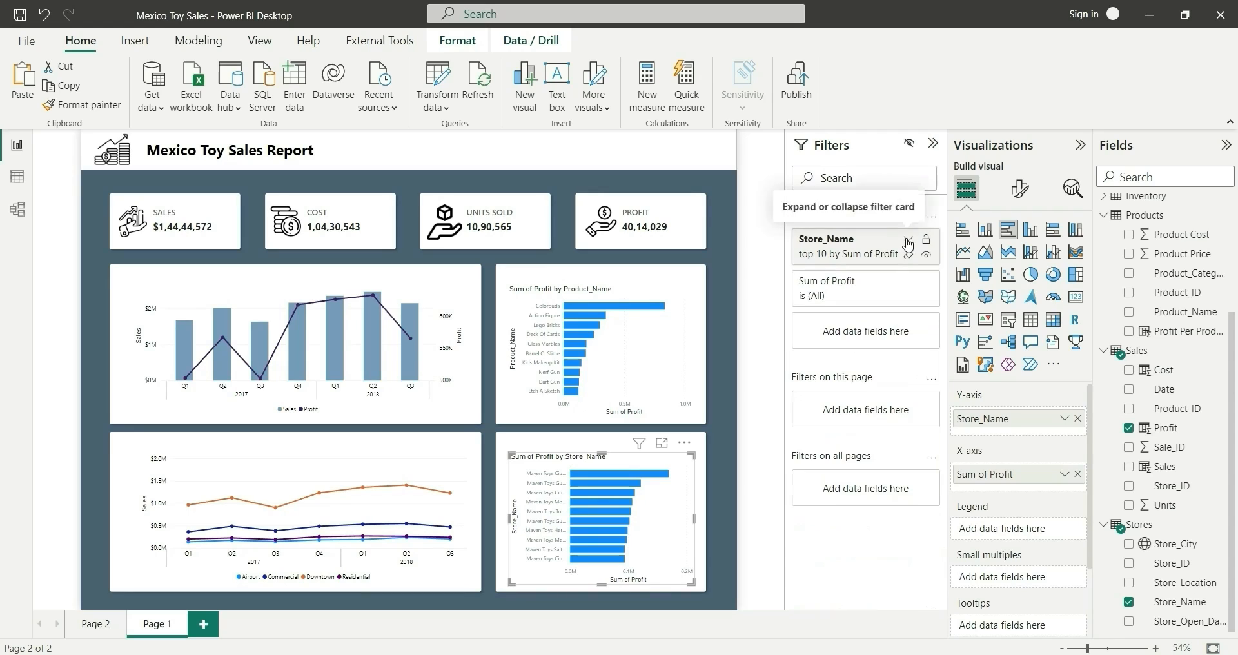
pyautogui.click(850, 155)
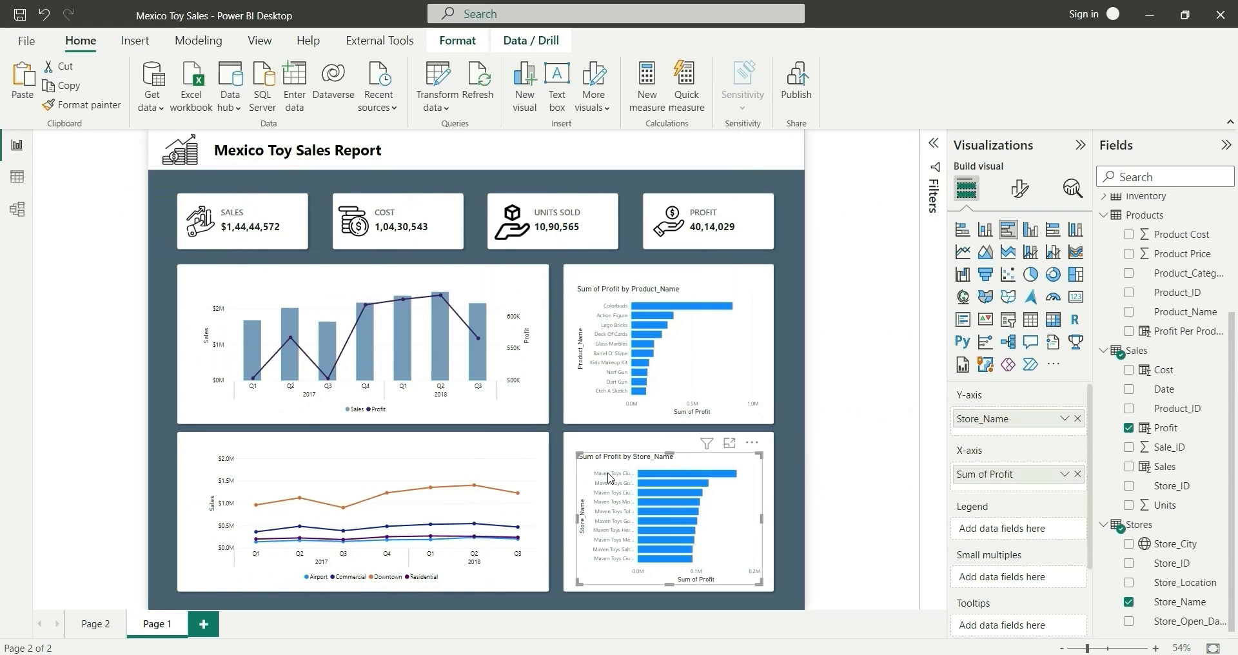
# - Copy the formatting of the quarterly Sales and Profit combo chart onto the product profit bar chart with the Format Painter
pyautogui.click(743, 417)
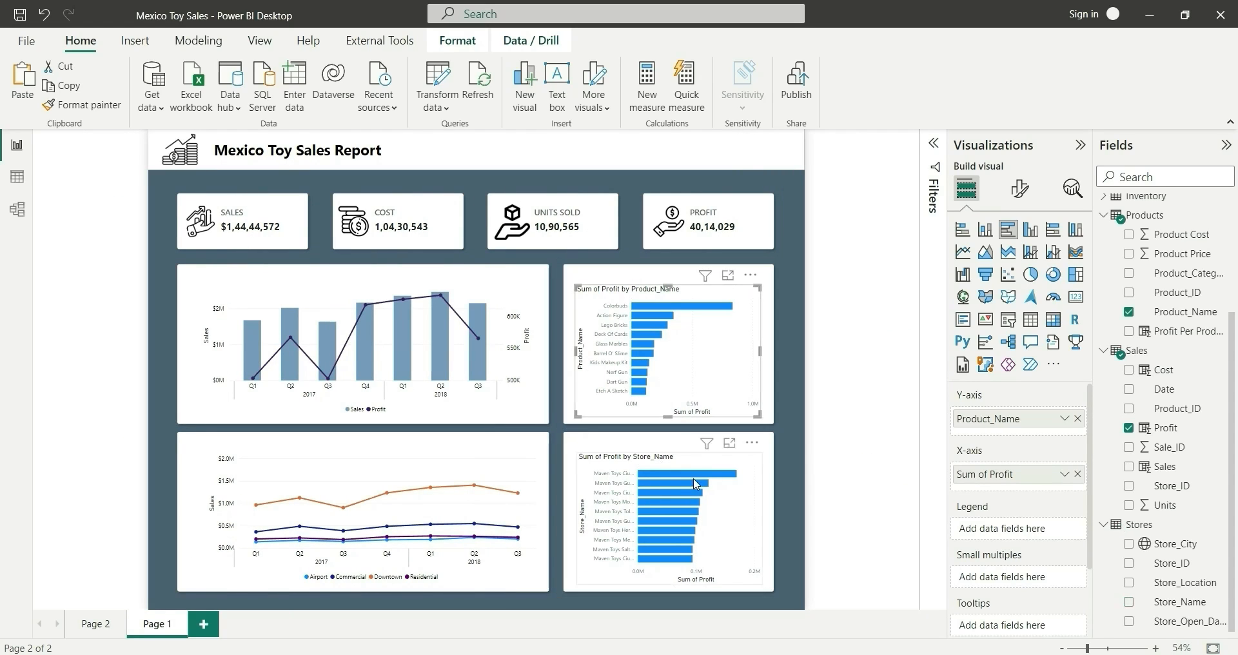
pyautogui.click(791, 473)
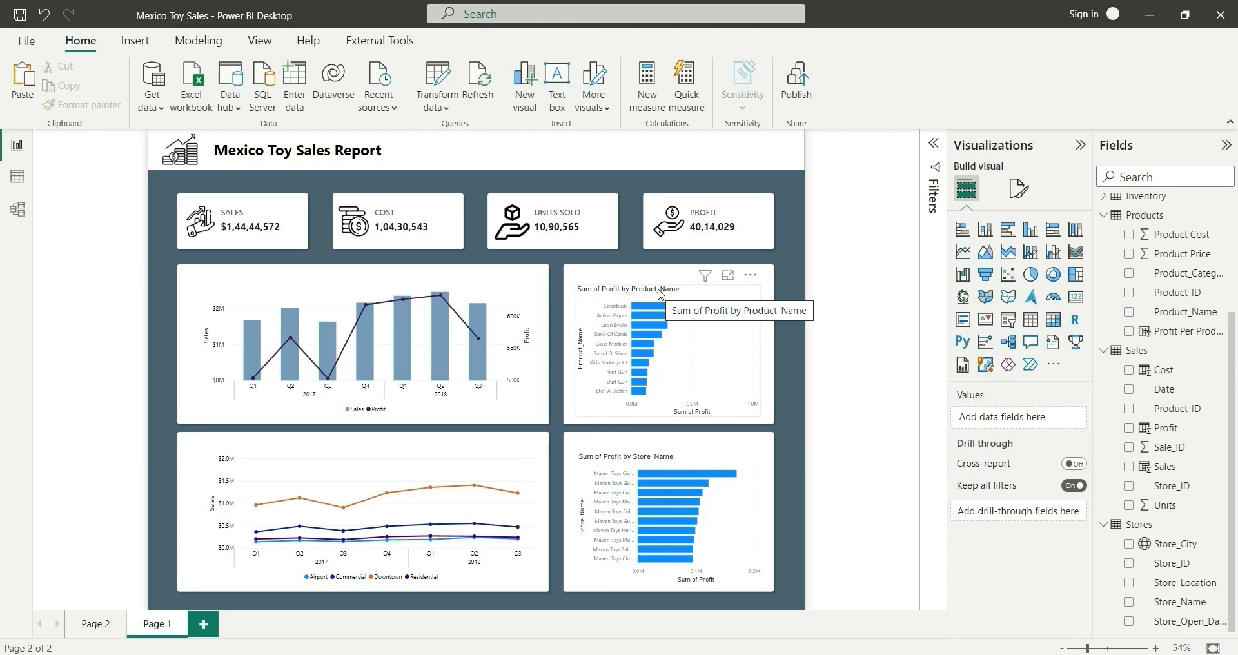
pyautogui.click(635, 294)
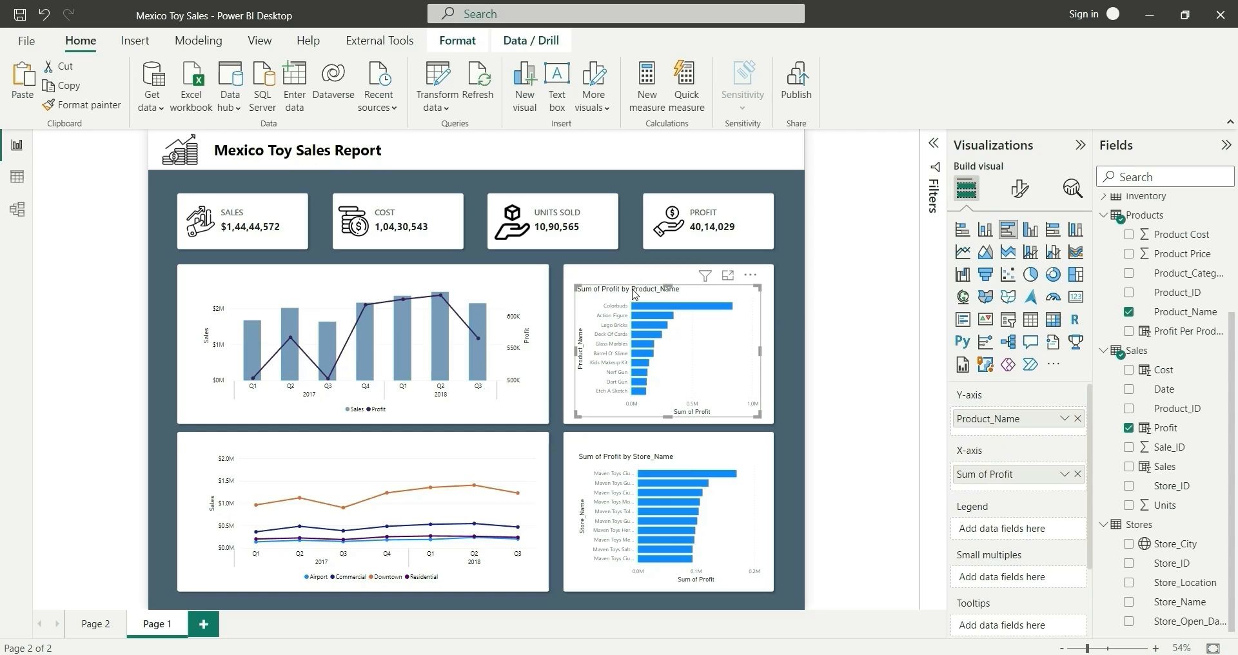
pyautogui.click(498, 292)
pyautogui.click(89, 107)
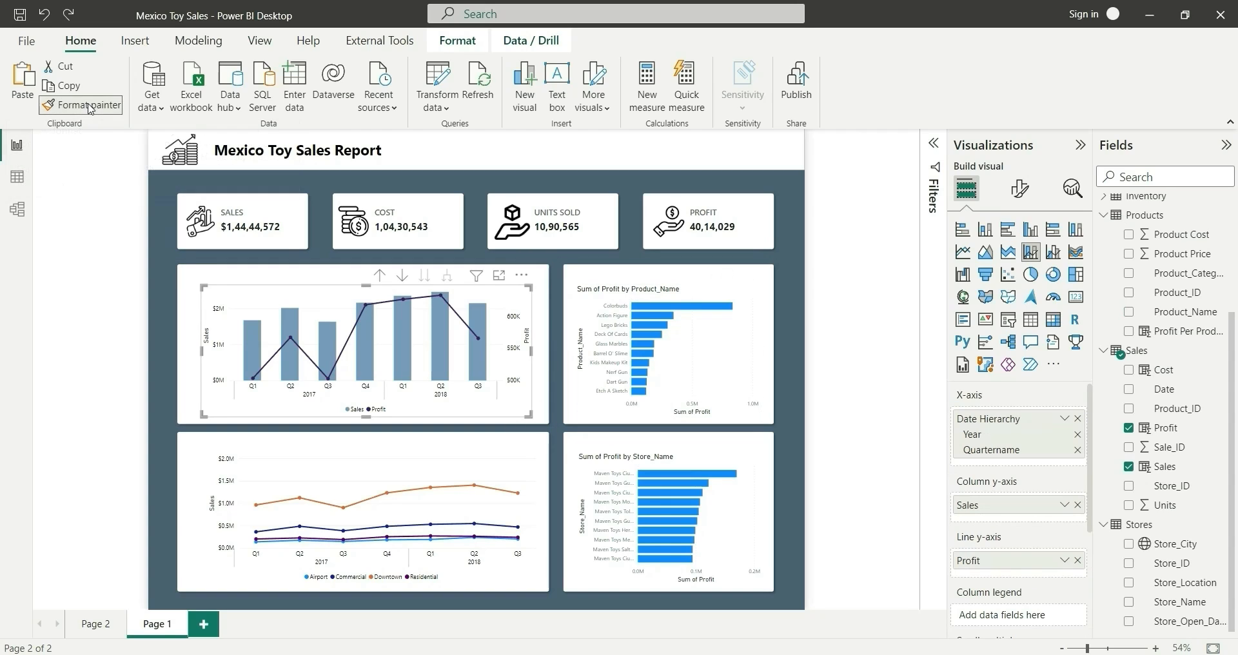
pyautogui.click(706, 370)
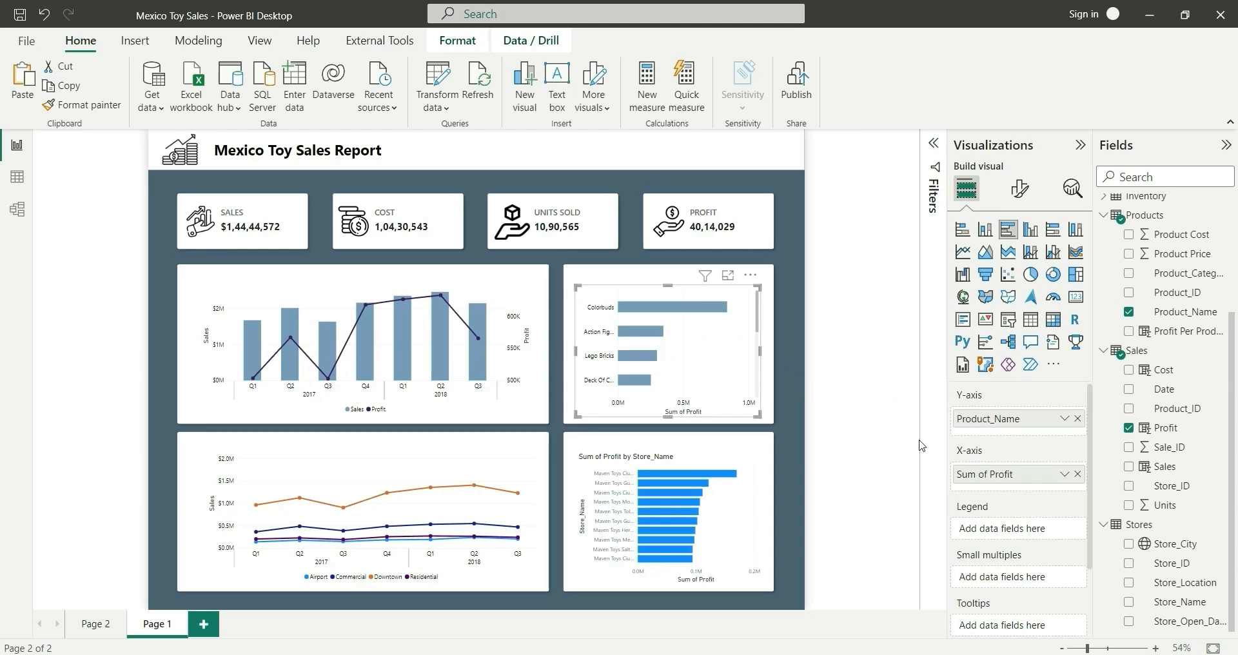
# - Set the product chart's bar spacing to 50 px inner padding and 20 px minimum category width
pyautogui.click(1020, 188)
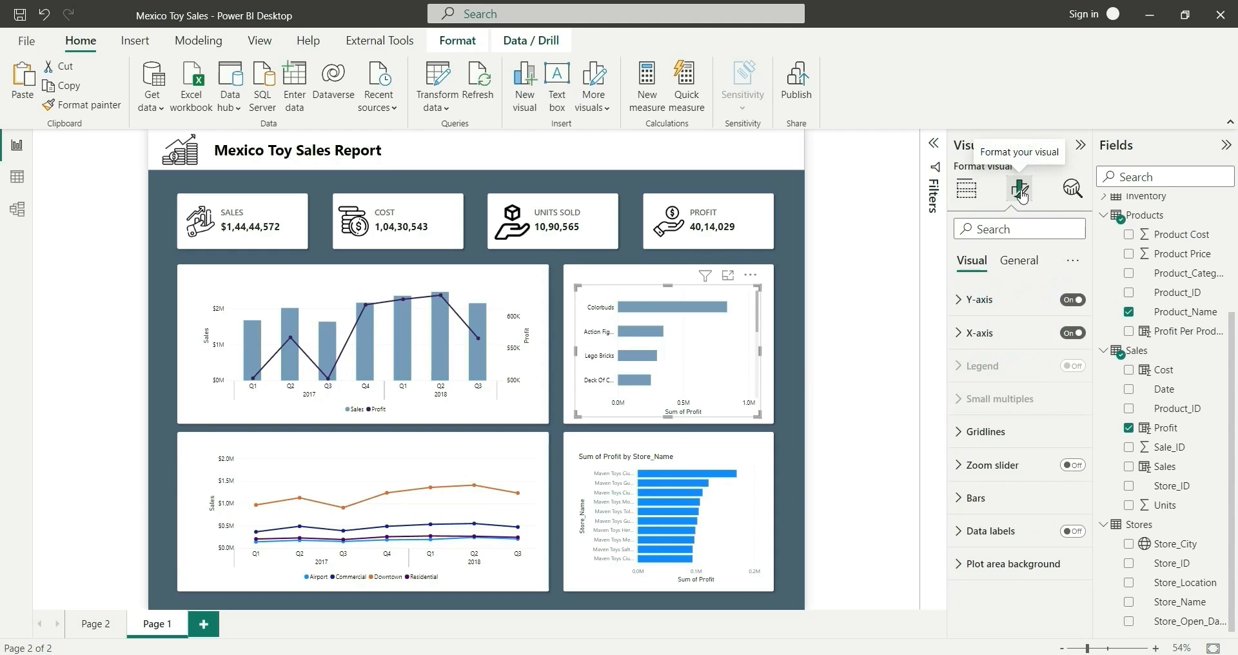
pyautogui.click(975, 498)
pyautogui.scroll(-3, 980, 444)
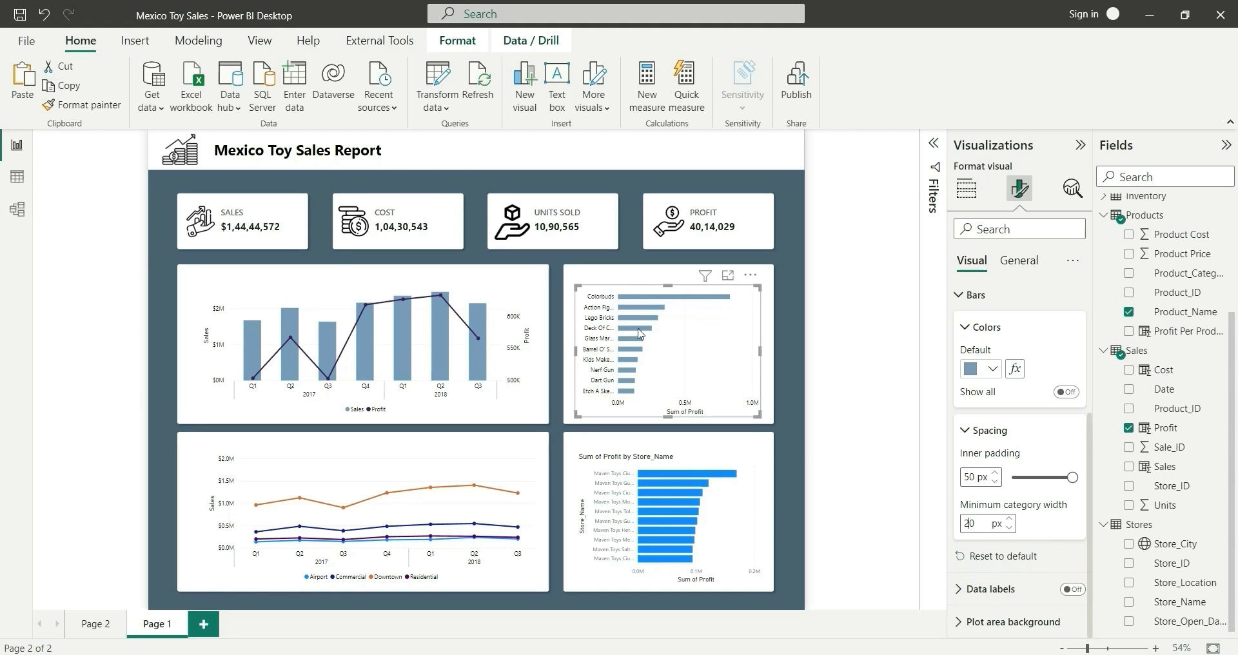
# - Set the Y-axis values' maximum area width to 50% on the product bar chart
pyautogui.scroll(3, 983, 332)
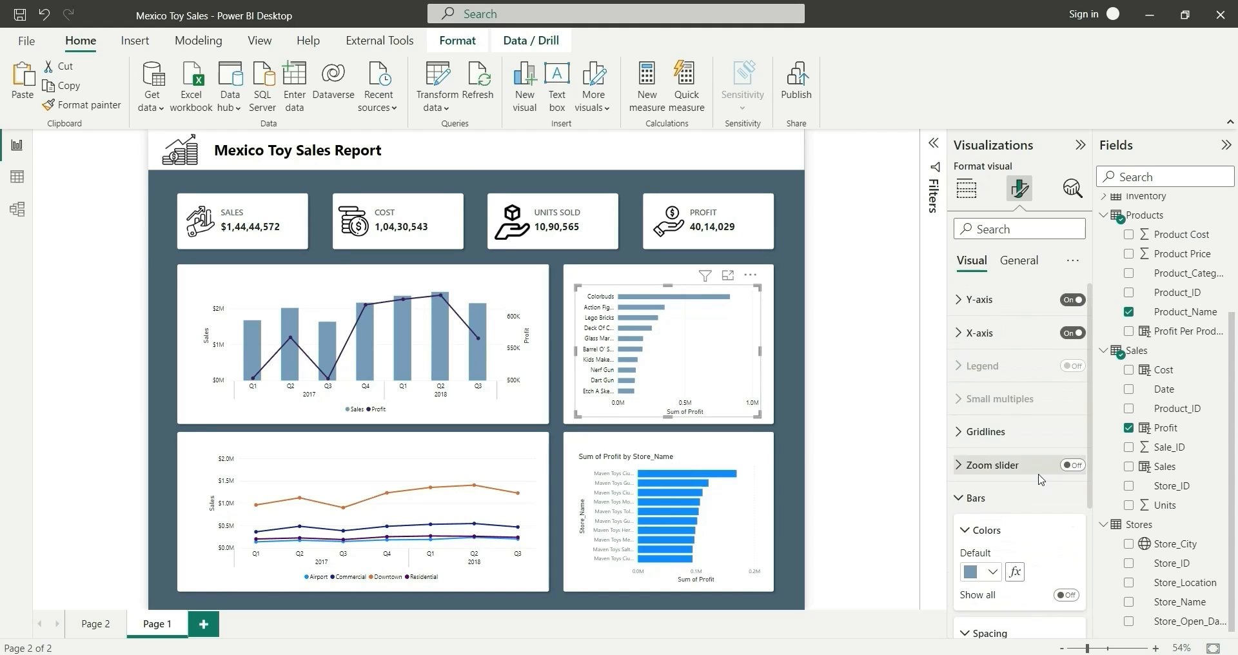
pyautogui.click(980, 332)
pyautogui.scroll(-5, 1049, 545)
pyautogui.scroll(5, 1050, 545)
pyautogui.click(988, 302)
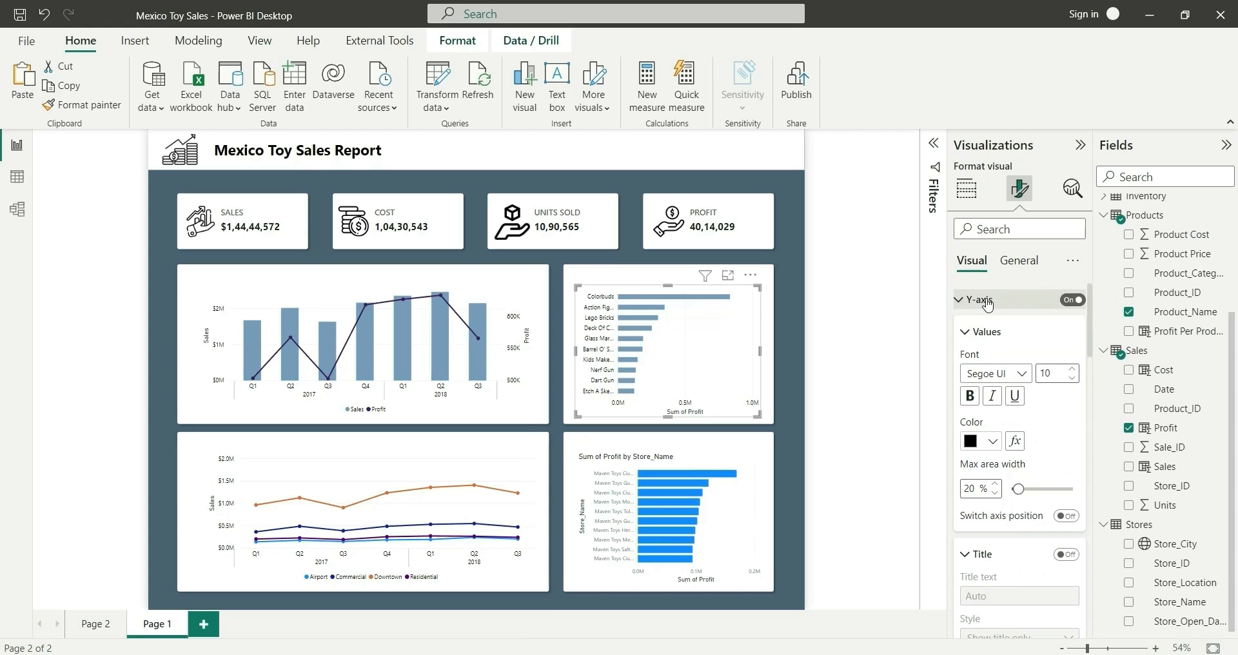
pyautogui.scroll(-2, 1047, 478)
pyautogui.click(979, 299)
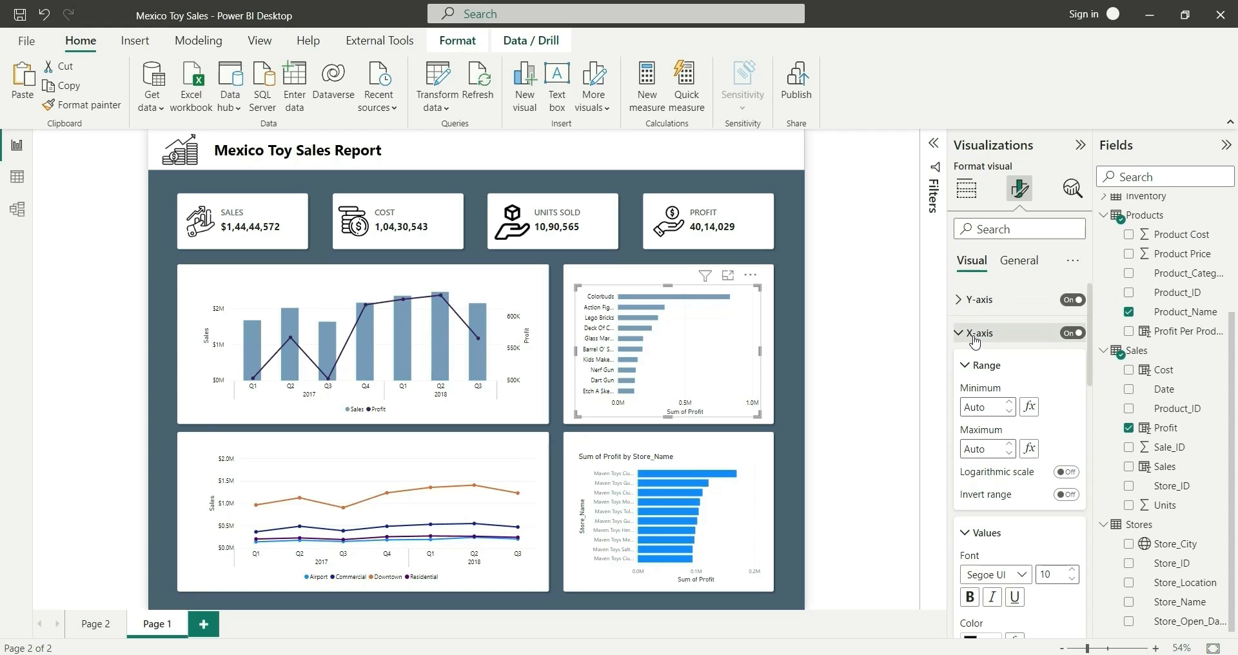
pyautogui.click(980, 333)
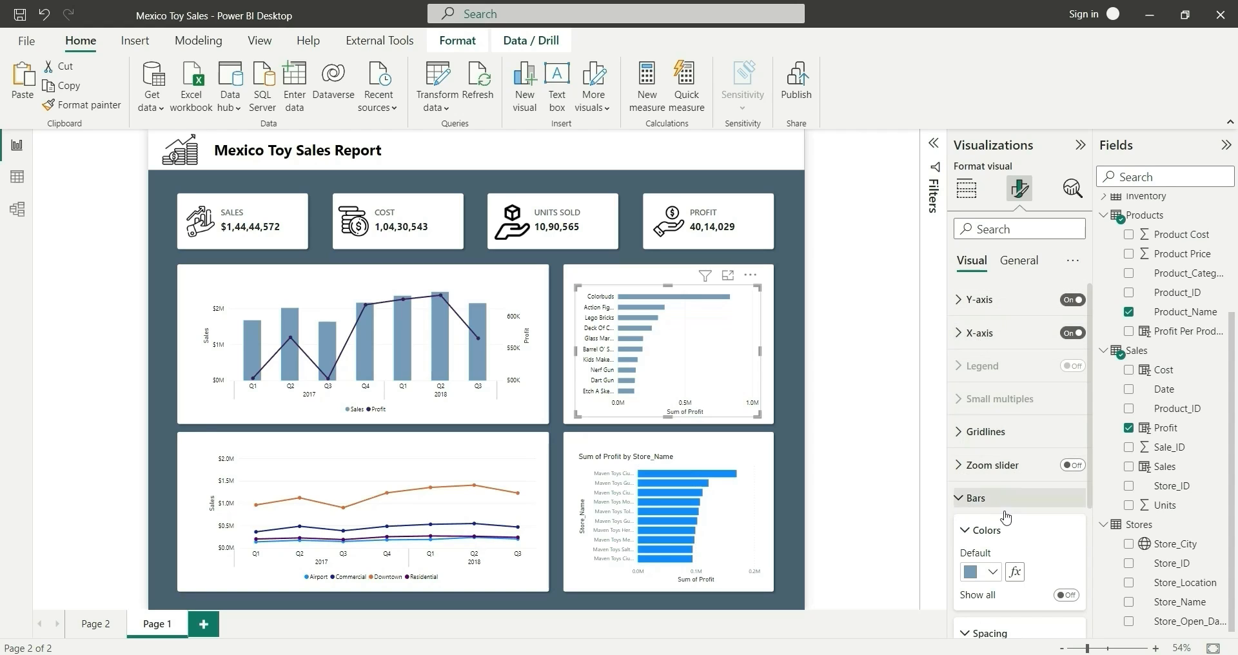
pyautogui.click(990, 303)
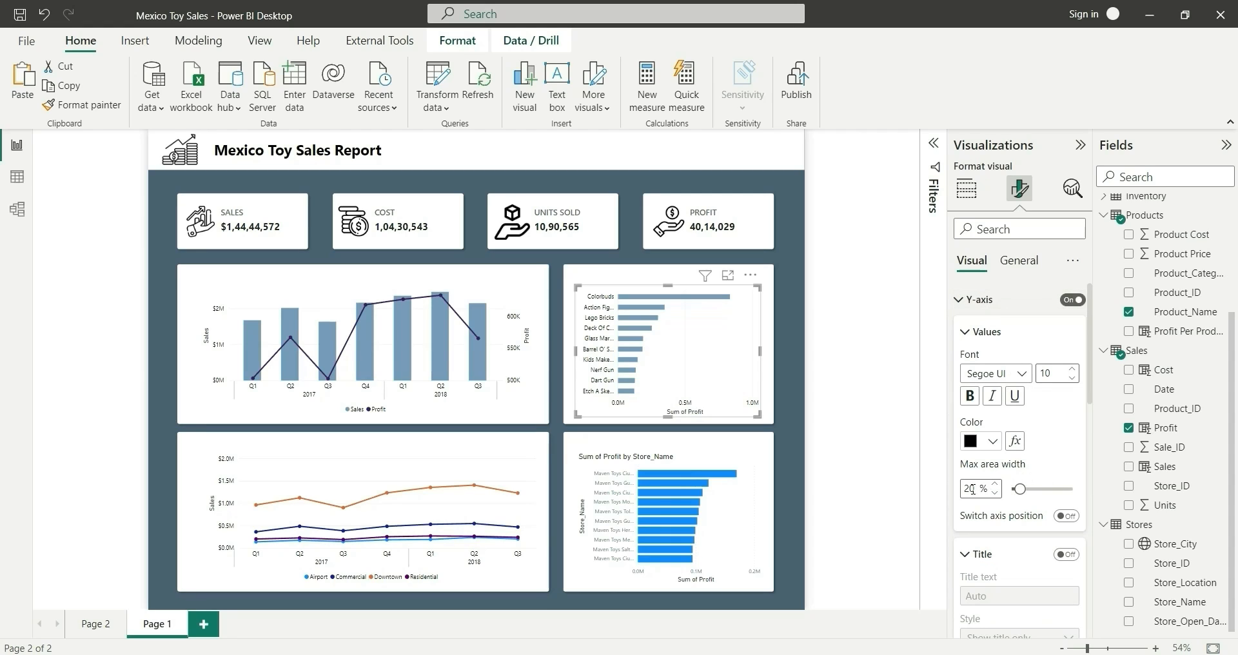
pyautogui.moveTo(1019, 489); pyautogui.dragTo(1076, 490)
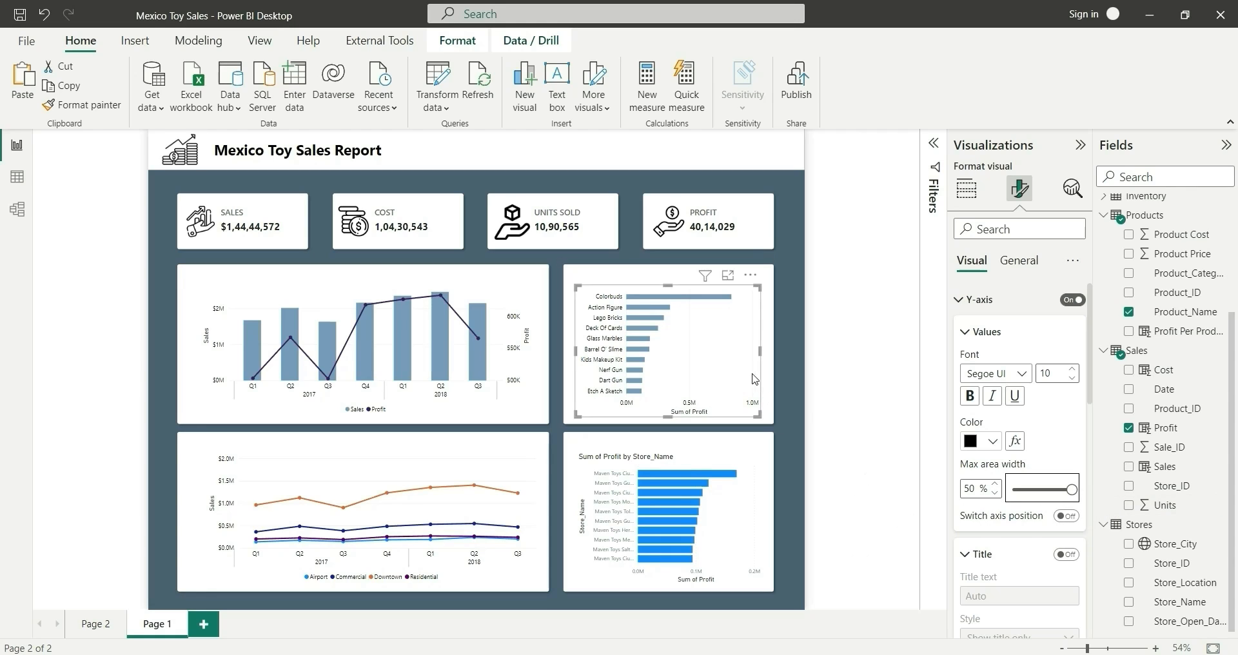
# - Rename the product bar chart's Sum of Profit field to Profit for this visual
pyautogui.click(966, 188)
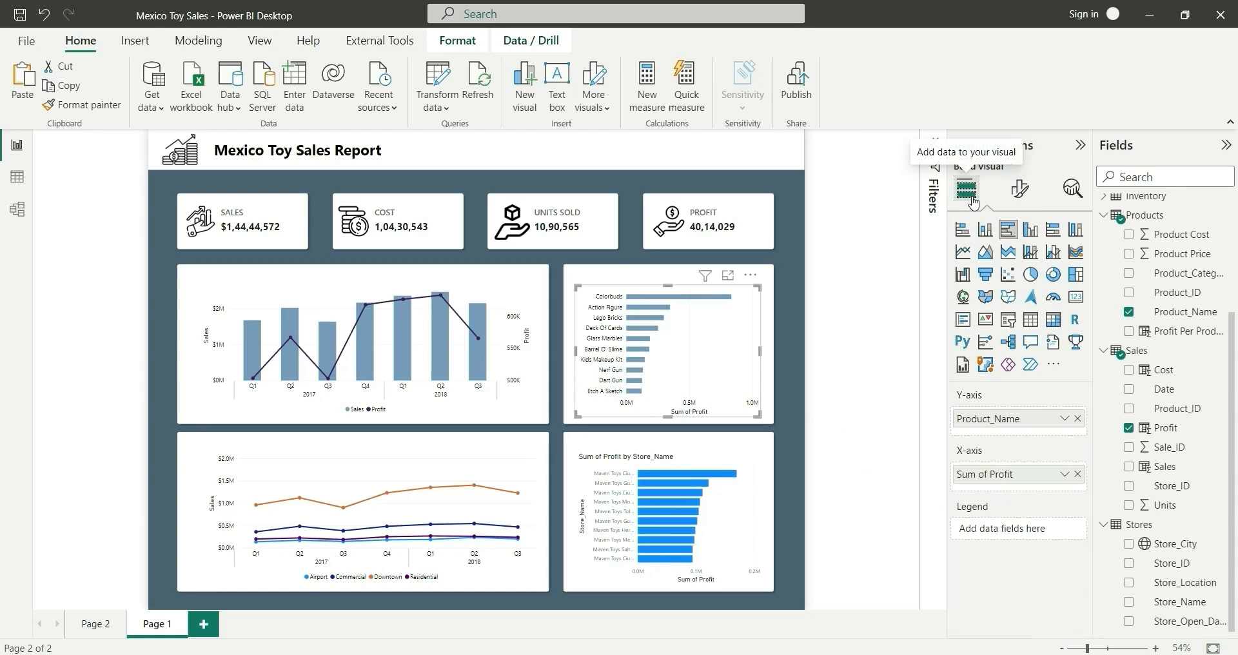
pyautogui.doubleClick(977, 478)
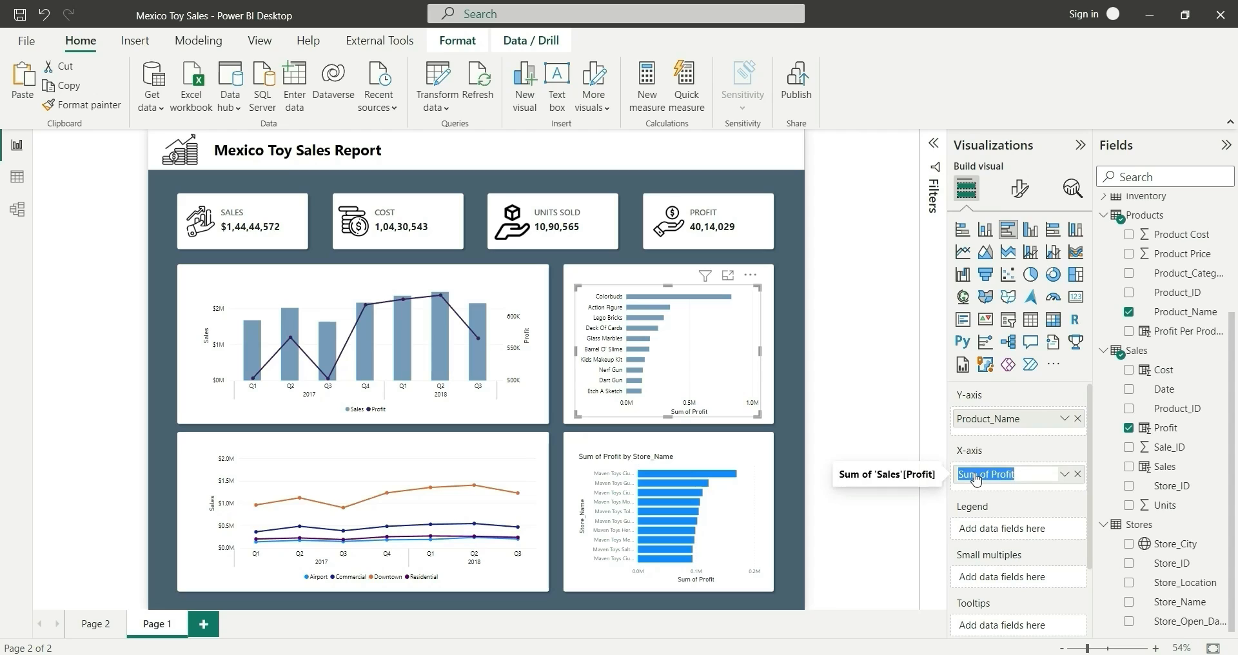
pyautogui.write('Profit')
pyautogui.press('Return')
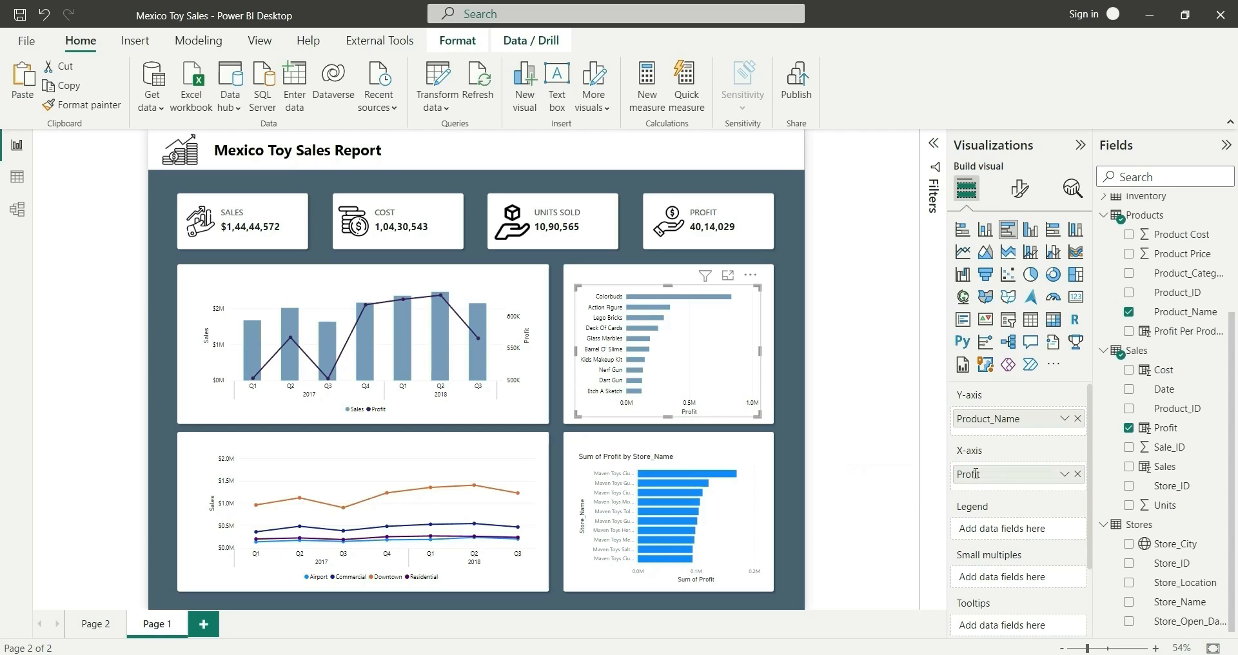
# - Copy the product chart's formatting onto the store bar chart and rename its X-axis field to Profit
pyautogui.click(67, 104)
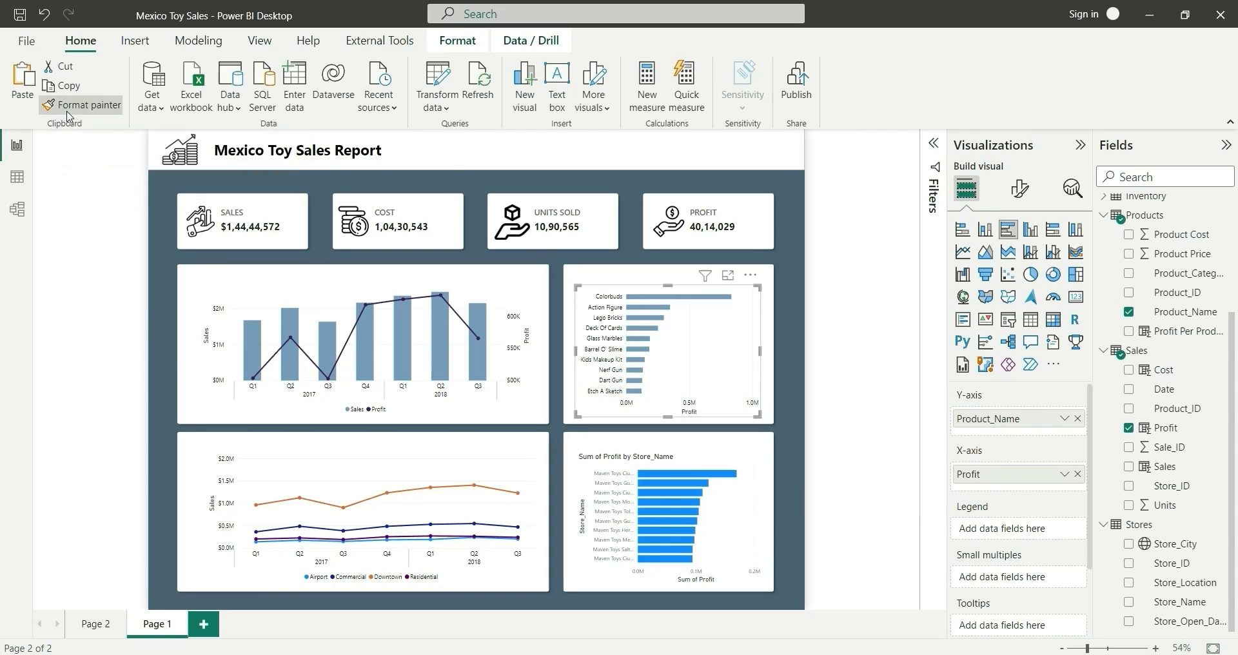
pyautogui.click(682, 463)
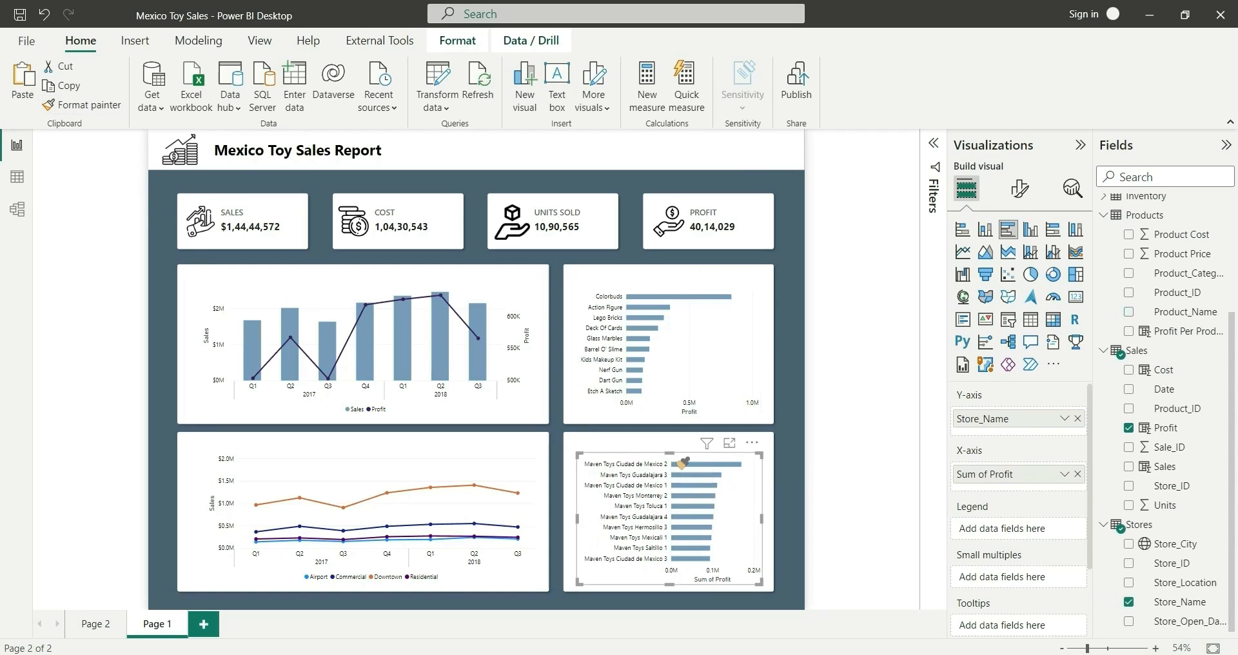
pyautogui.doubleClick(997, 469)
pyautogui.write('Prof')
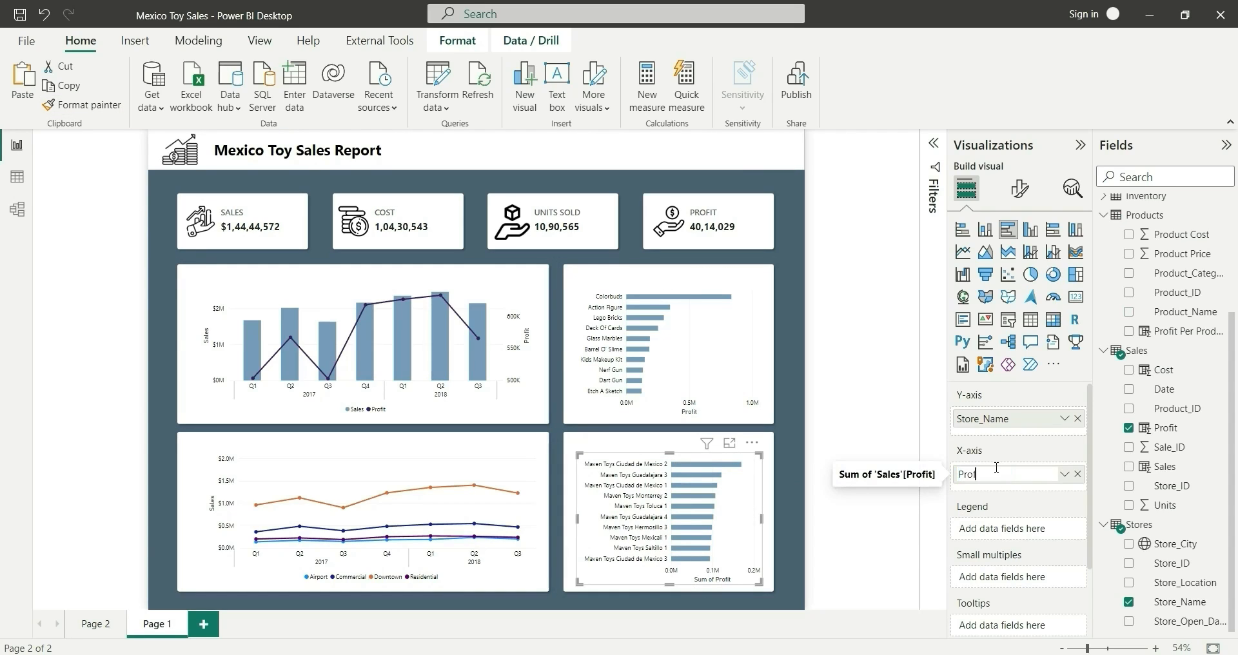
pyautogui.write('it')
pyautogui.press('Return')
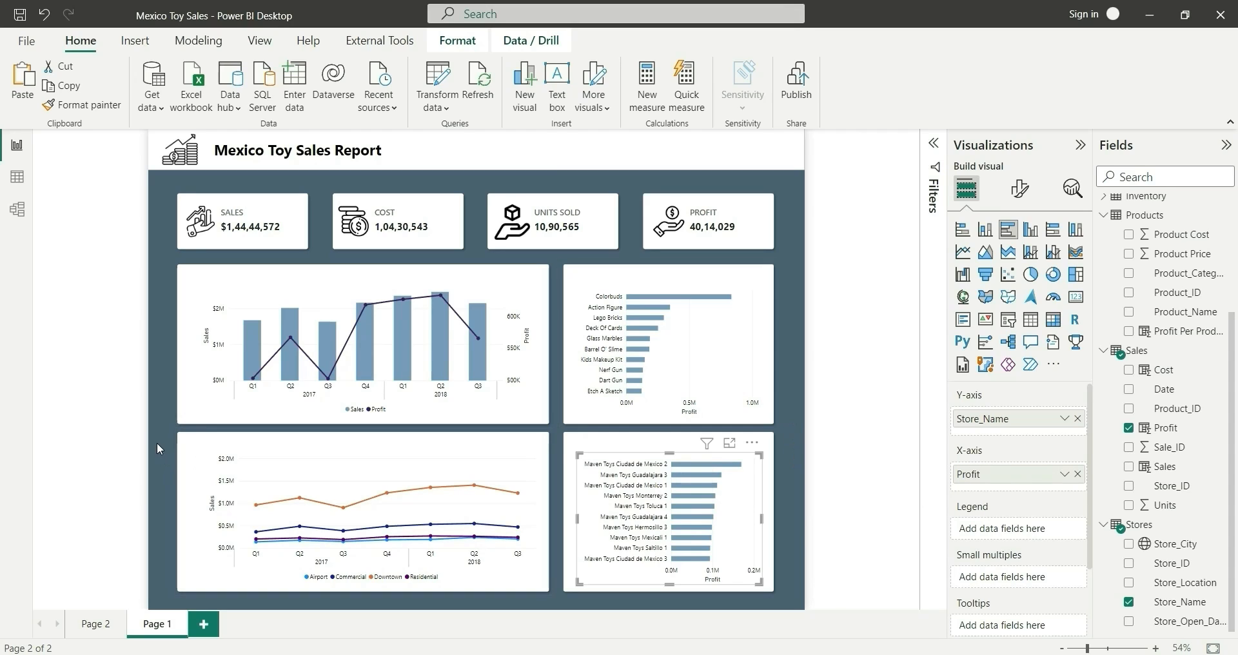
pyautogui.click(790, 419)
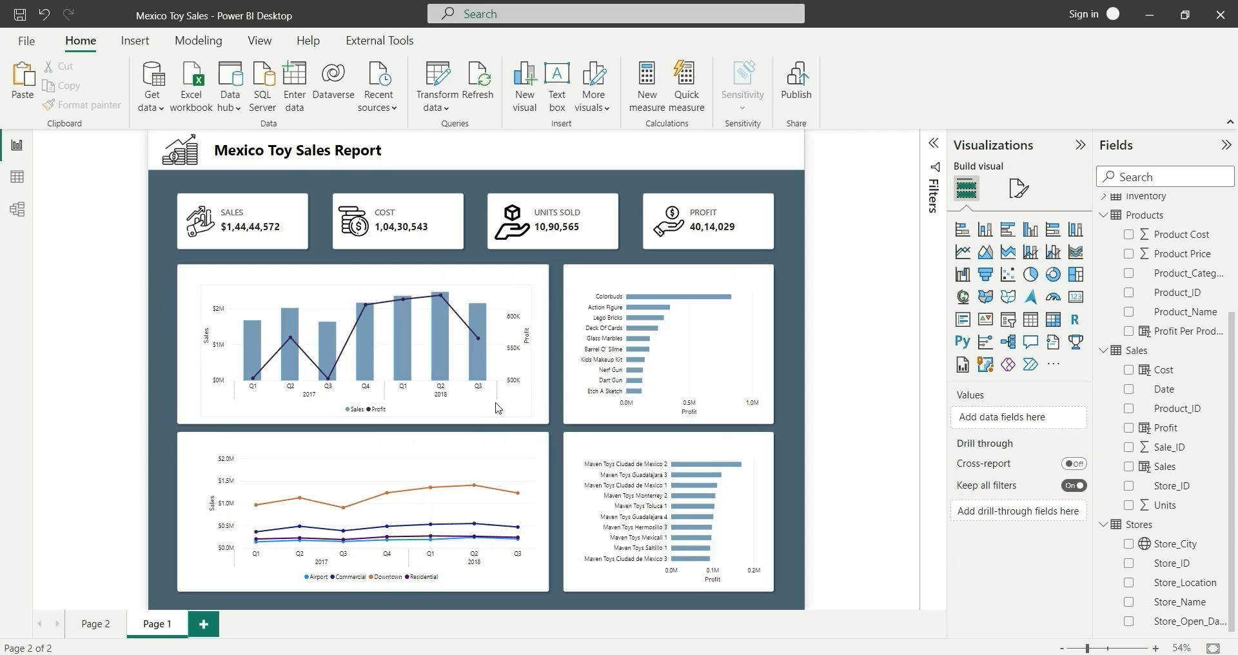
# - Insert a rectangle shape on the report page and turn off its fill and border
pyautogui.click(148, 47)
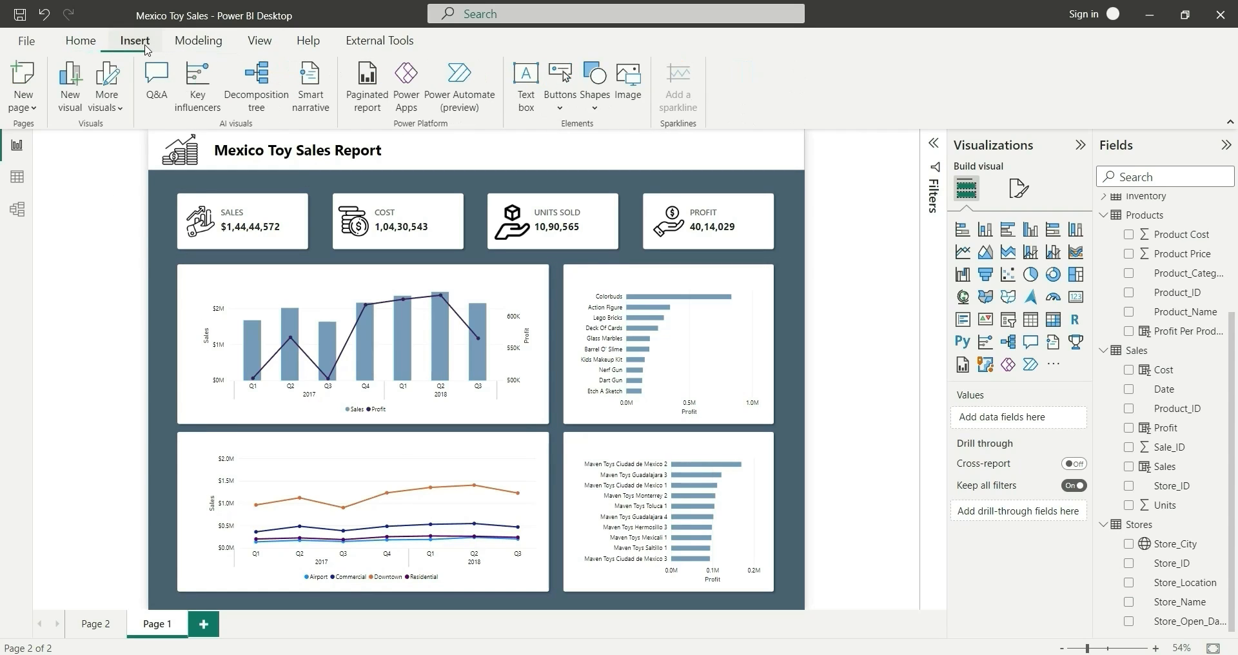
pyautogui.click(596, 104)
pyautogui.click(595, 162)
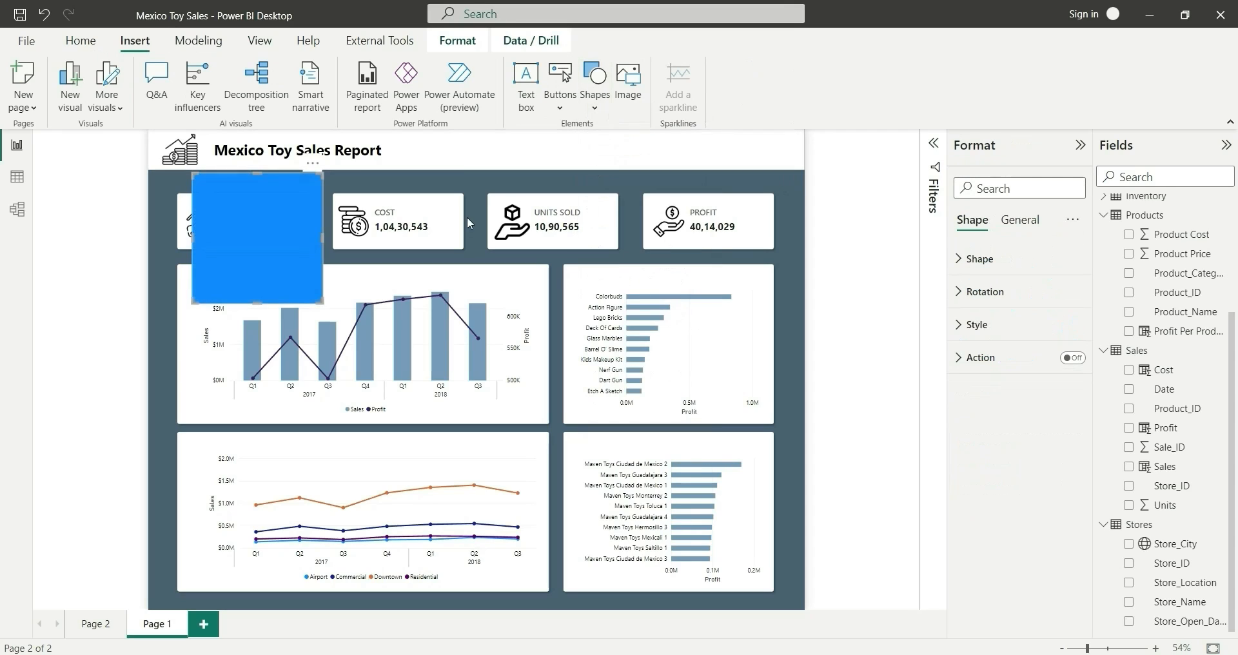
pyautogui.click(987, 326)
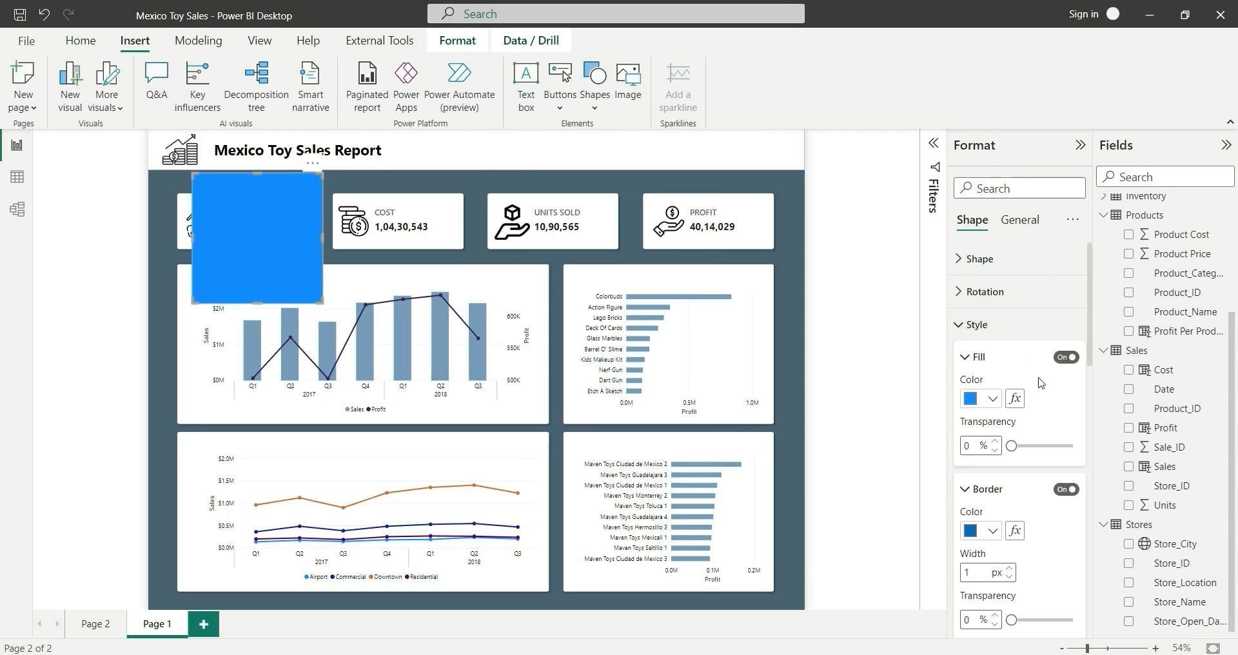
pyautogui.click(1066, 357)
pyautogui.click(1066, 490)
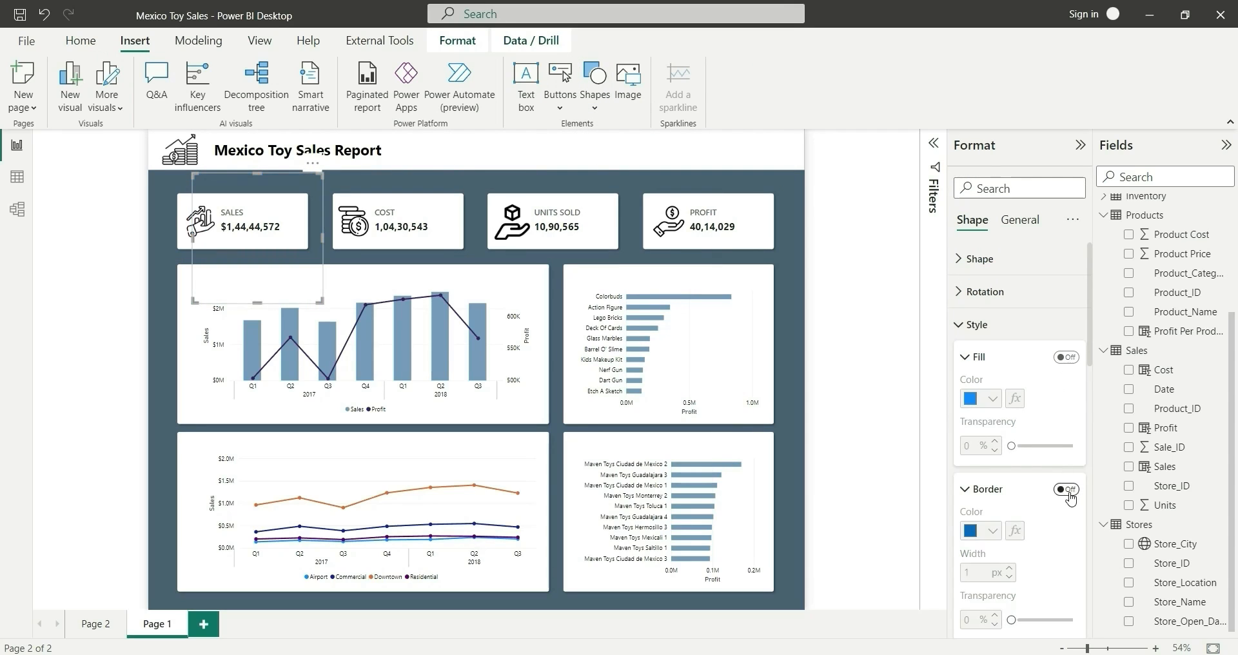
# - Turn on the rectangle's text, enter SALES VS PROFIT OVER TIME, and set the font color to black
pyautogui.scroll(-3, 1036, 545)
pyautogui.click(1067, 478)
pyautogui.click(994, 520)
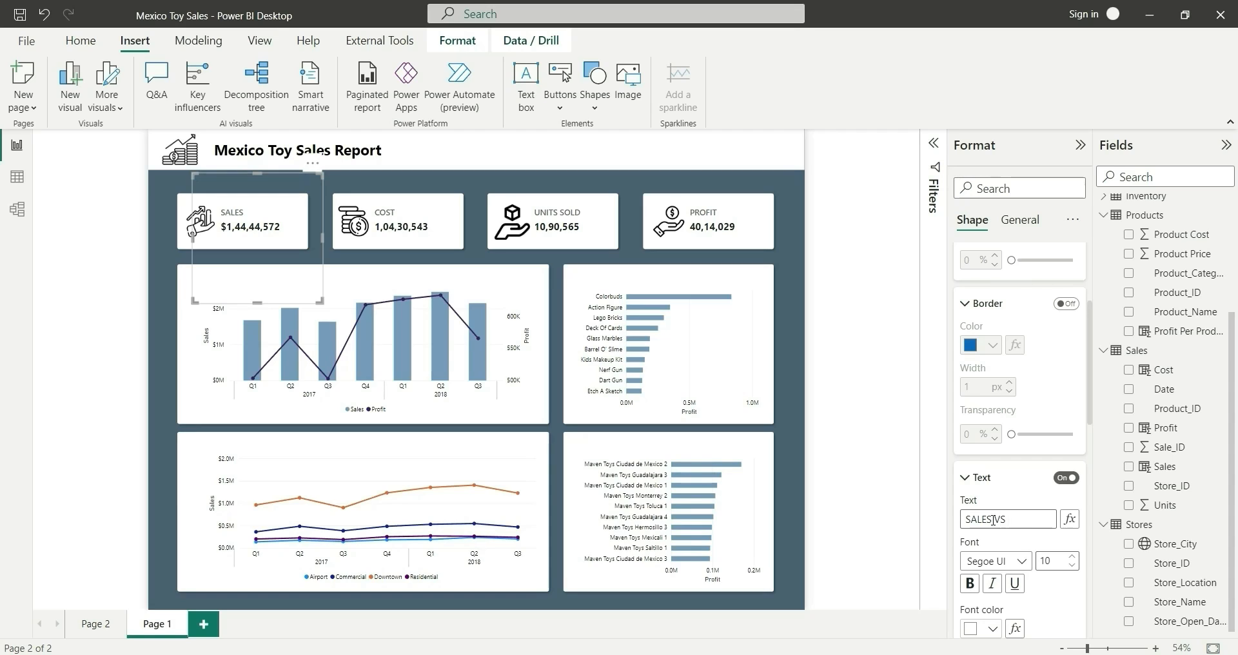
pyautogui.write('VS PROFIT OVER TIME')
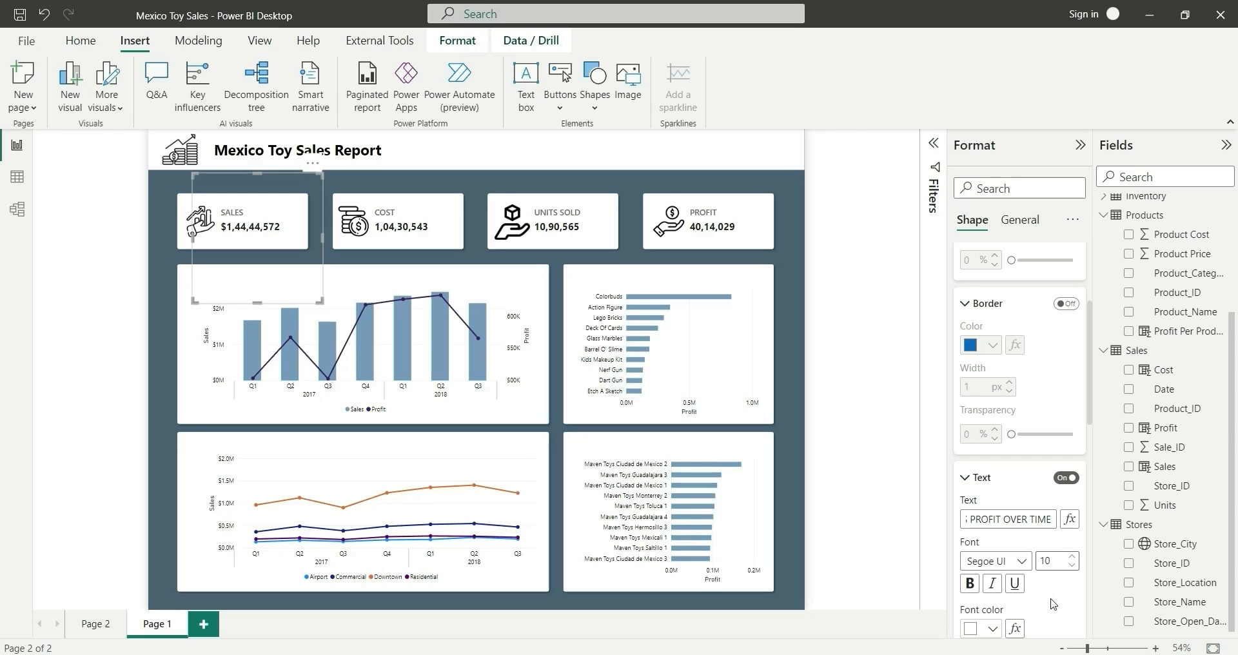
pyautogui.click(994, 630)
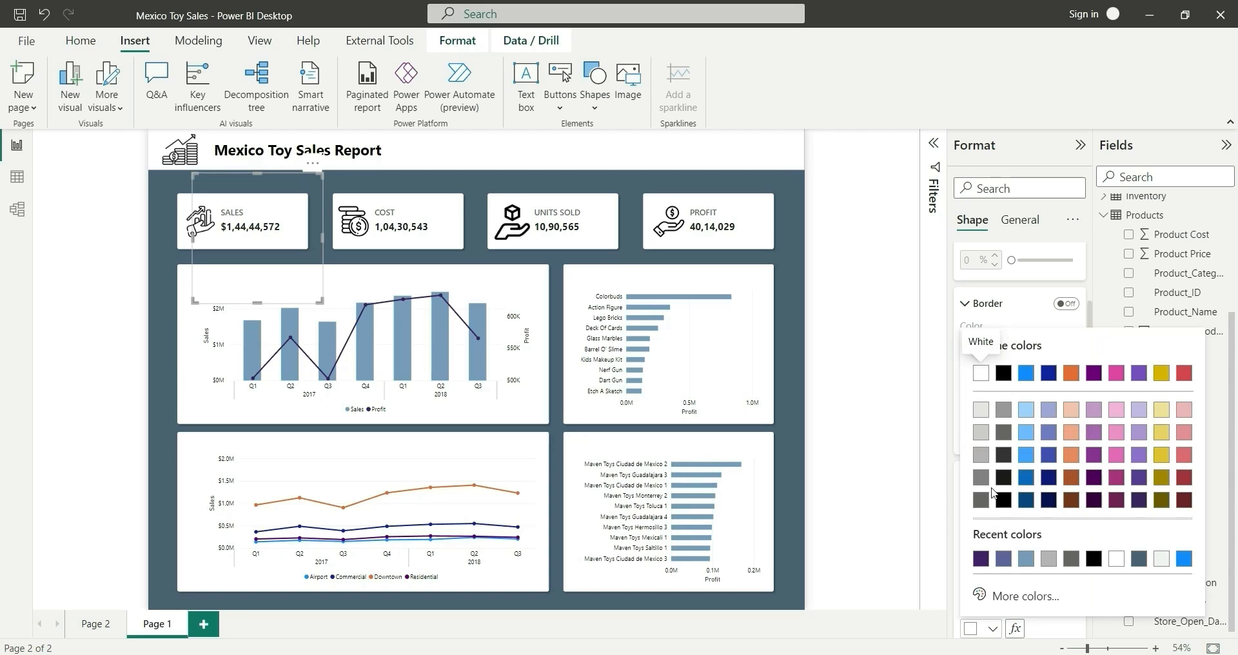
pyautogui.click(1003, 372)
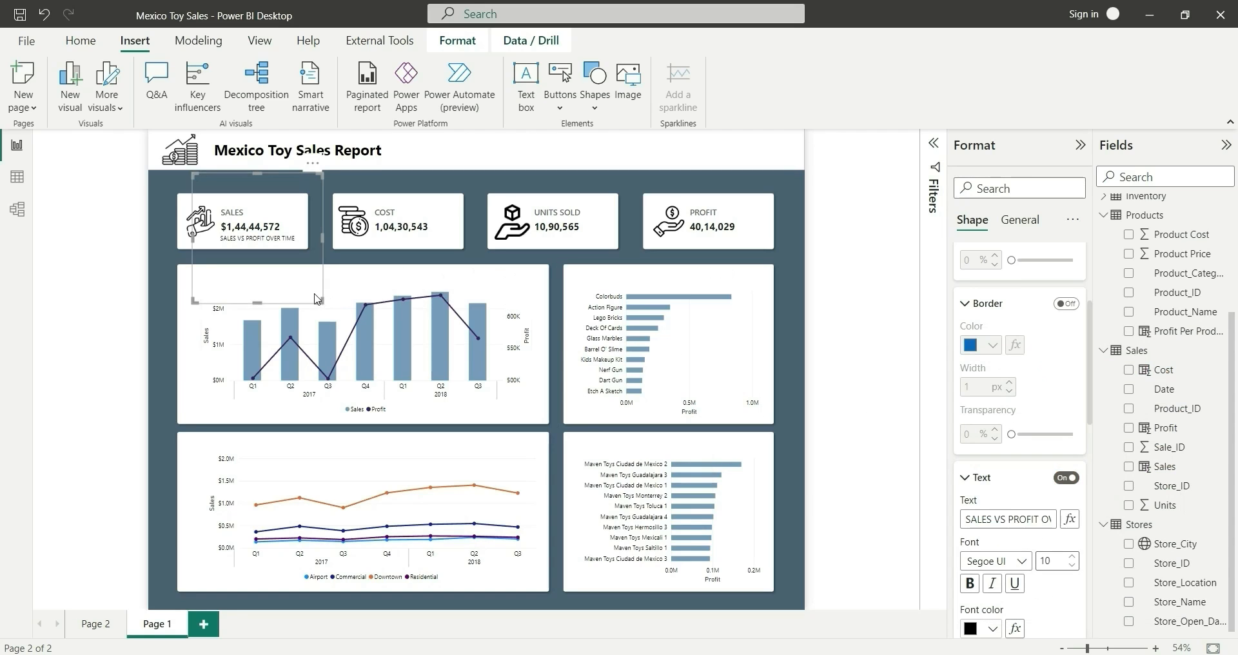
# - Shrink the text shape into a title strip above the quarterly combo chart and left-align its text
pyautogui.moveTo(315, 306); pyautogui.dragTo(262, 293)
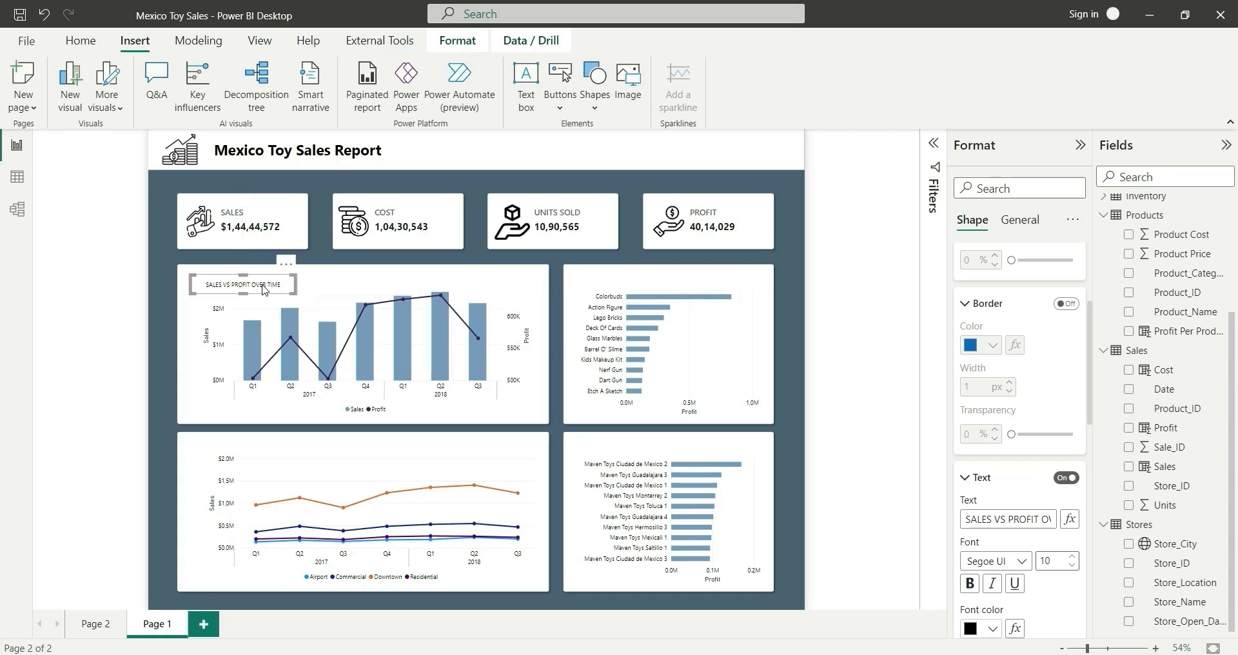
pyautogui.scroll(-5, 998, 495)
pyautogui.click(970, 506)
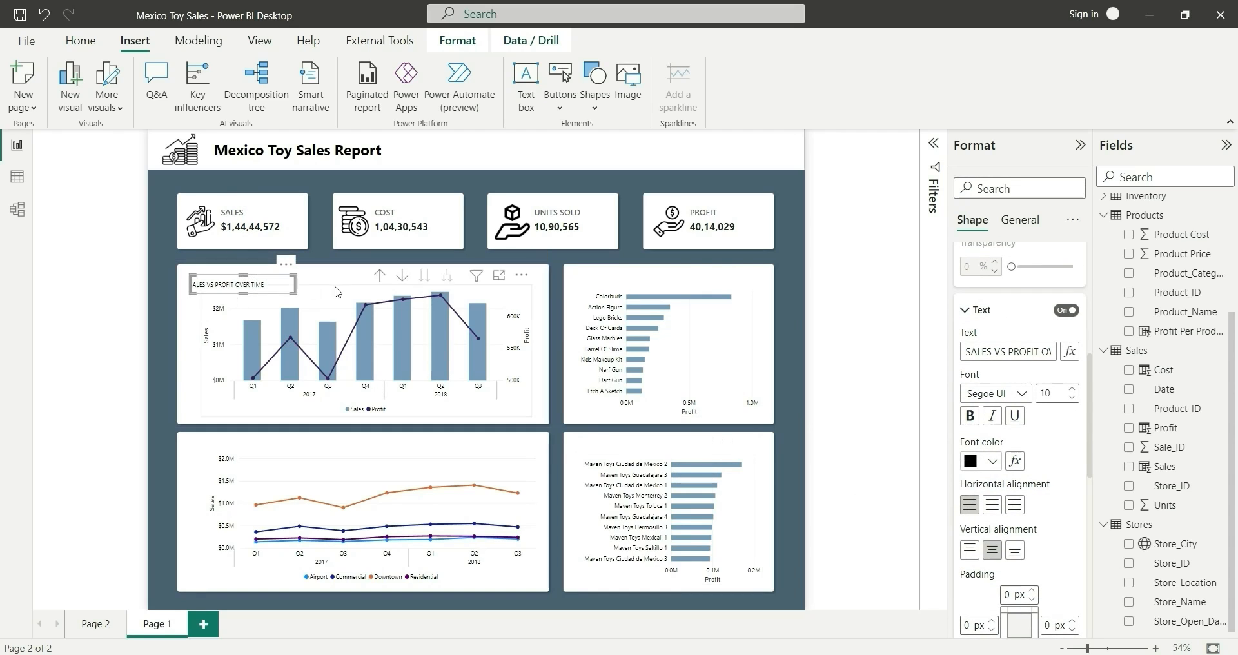
# - Set the combo chart title's font to Segoe UI Semibold, size 12, with dark gray font color
pyautogui.click(997, 393)
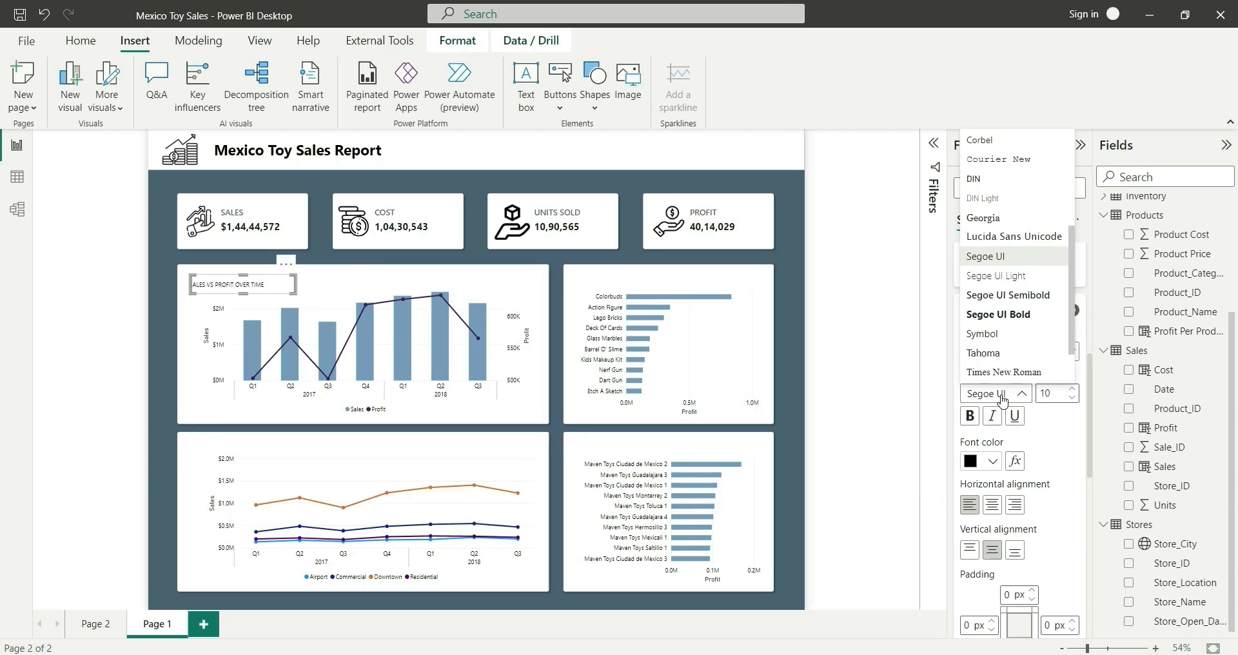
pyautogui.click(1001, 298)
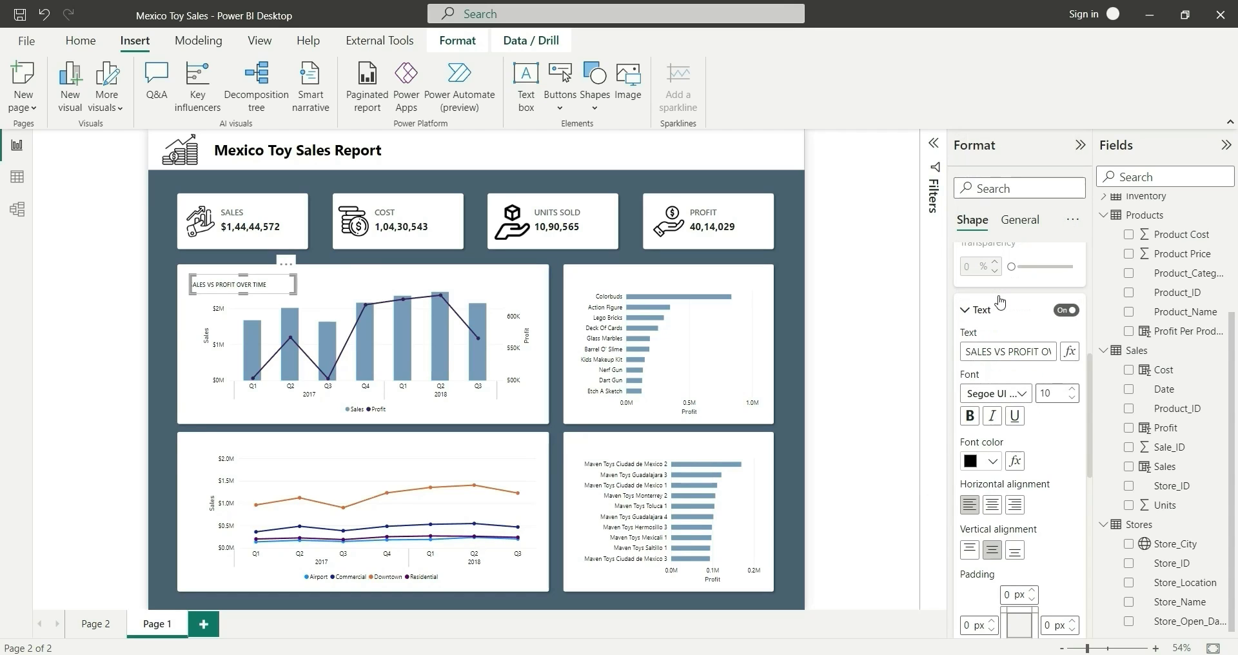
pyautogui.click(1072, 390)
pyautogui.click(1072, 390)
pyautogui.moveTo(193, 277); pyautogui.dragTo(197, 282)
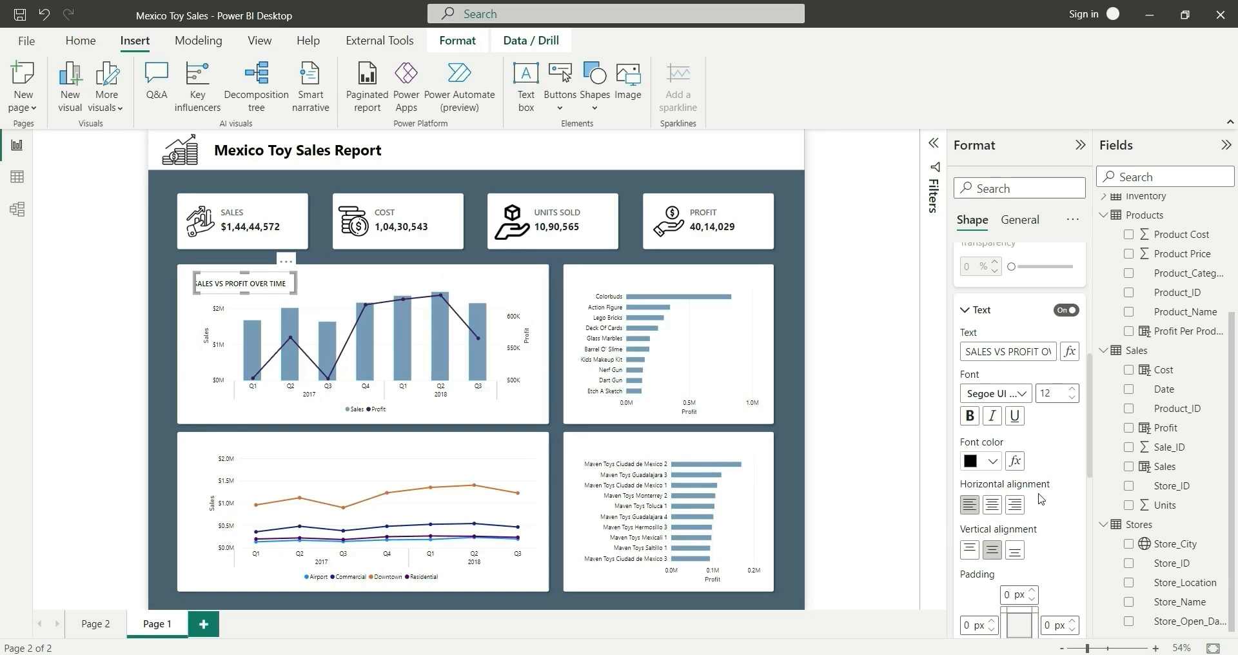
pyautogui.click(977, 463)
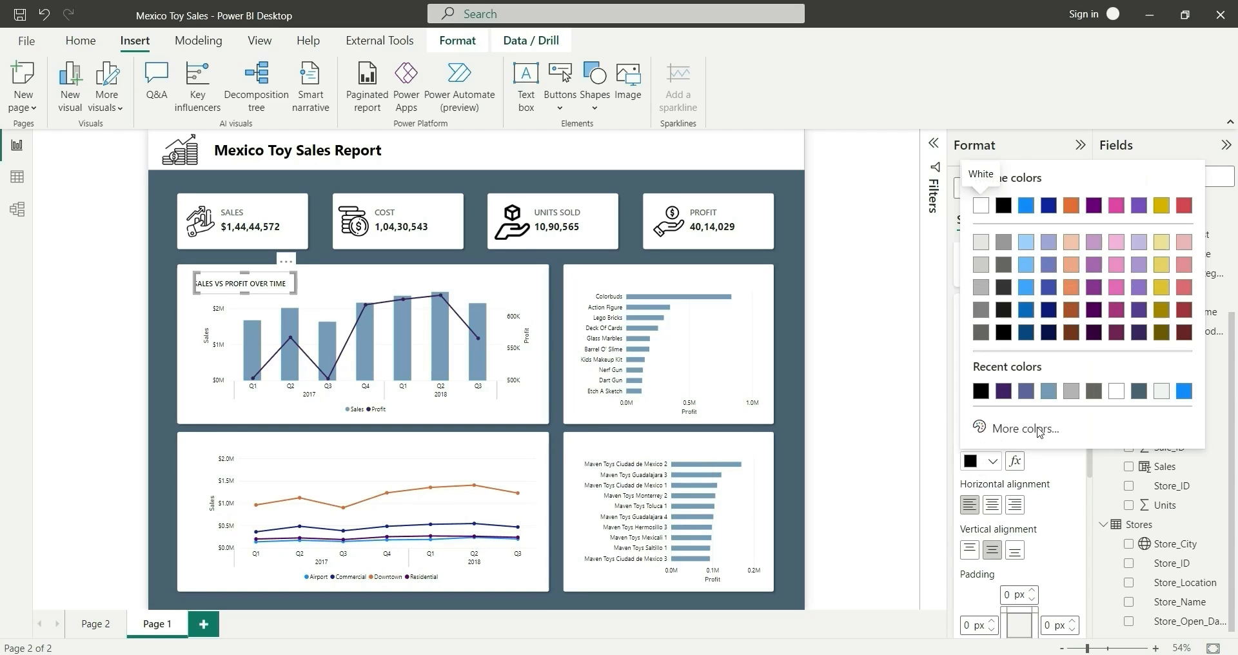
pyautogui.click(1004, 295)
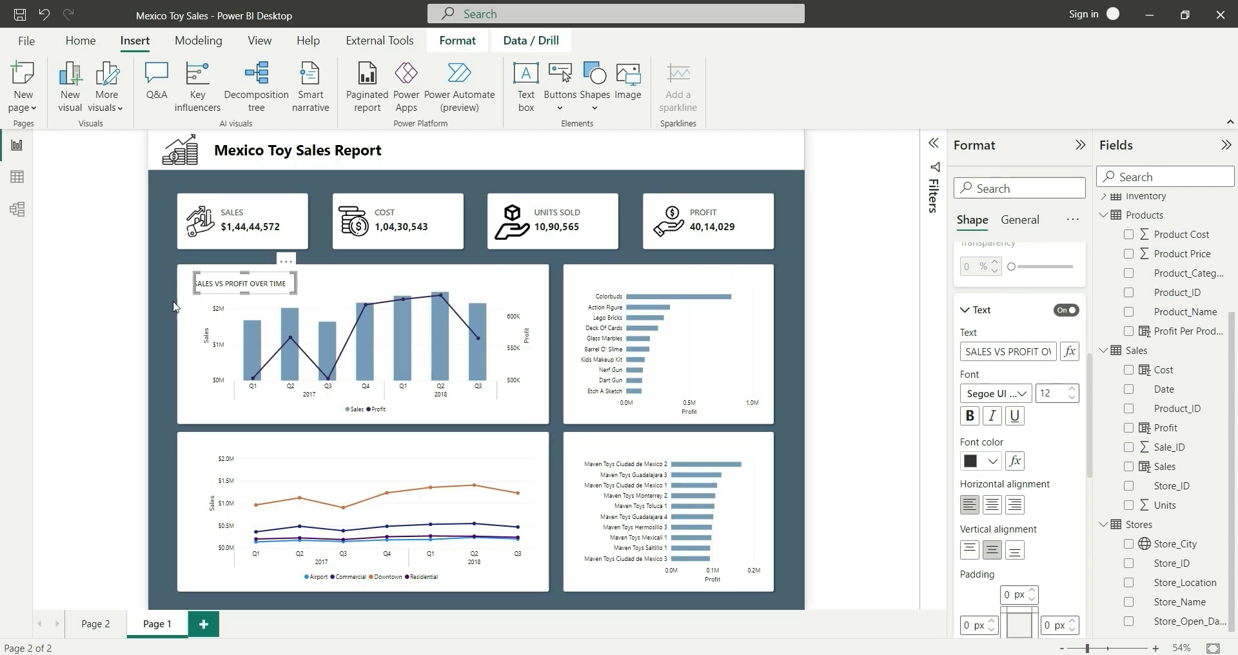
# - Position the combo chart title within its card and place copies of it above the product bar chart and the line chart
pyautogui.moveTo(231, 282); pyautogui.dragTo(235, 284)
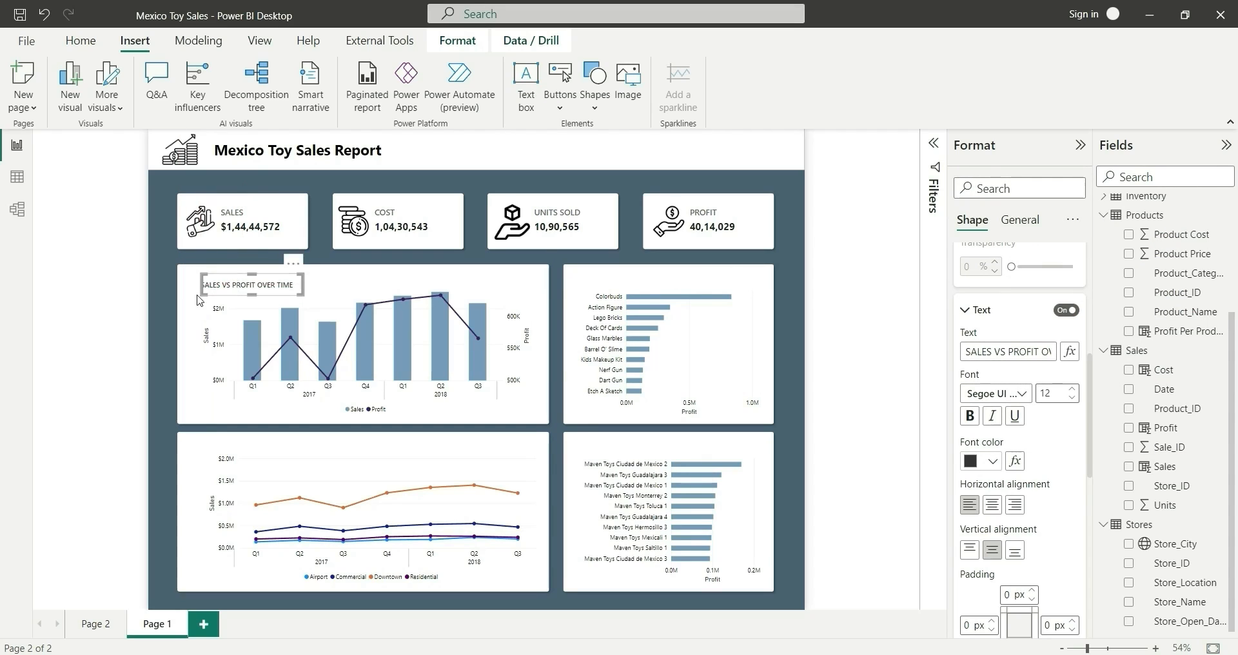
pyautogui.click(159, 350)
pyautogui.click(243, 288)
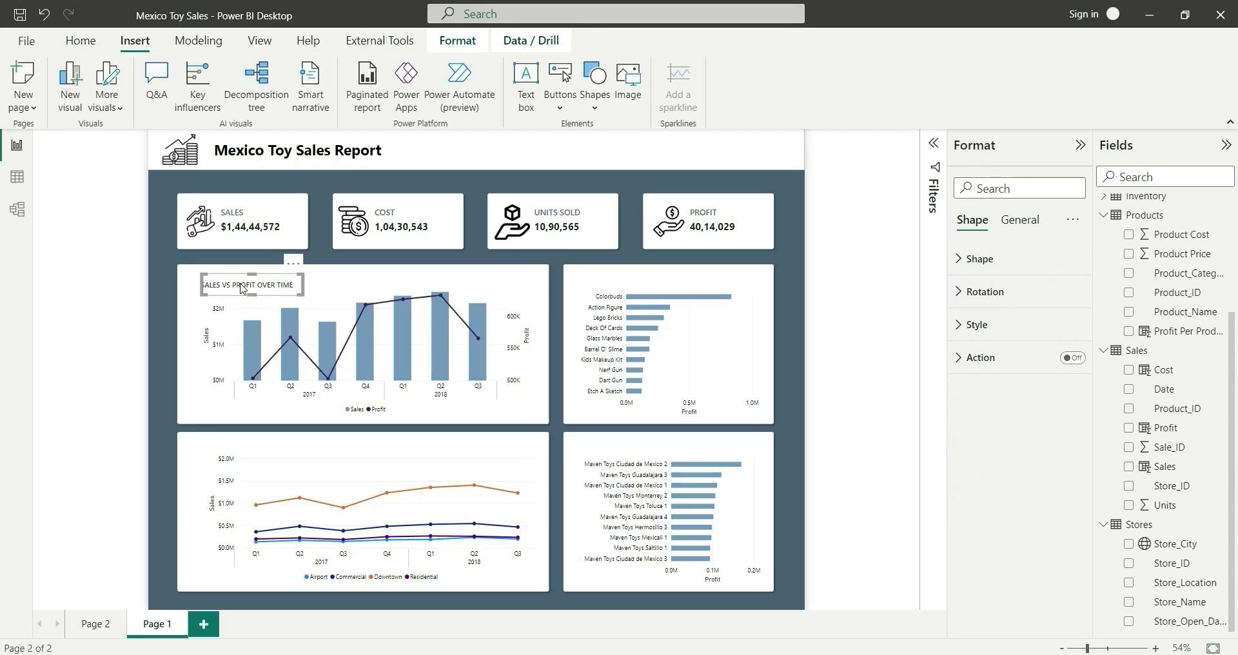
pyautogui.moveTo(242, 288); pyautogui.dragTo(605, 285)
pyautogui.moveTo(220, 293); pyautogui.dragTo(234, 449)
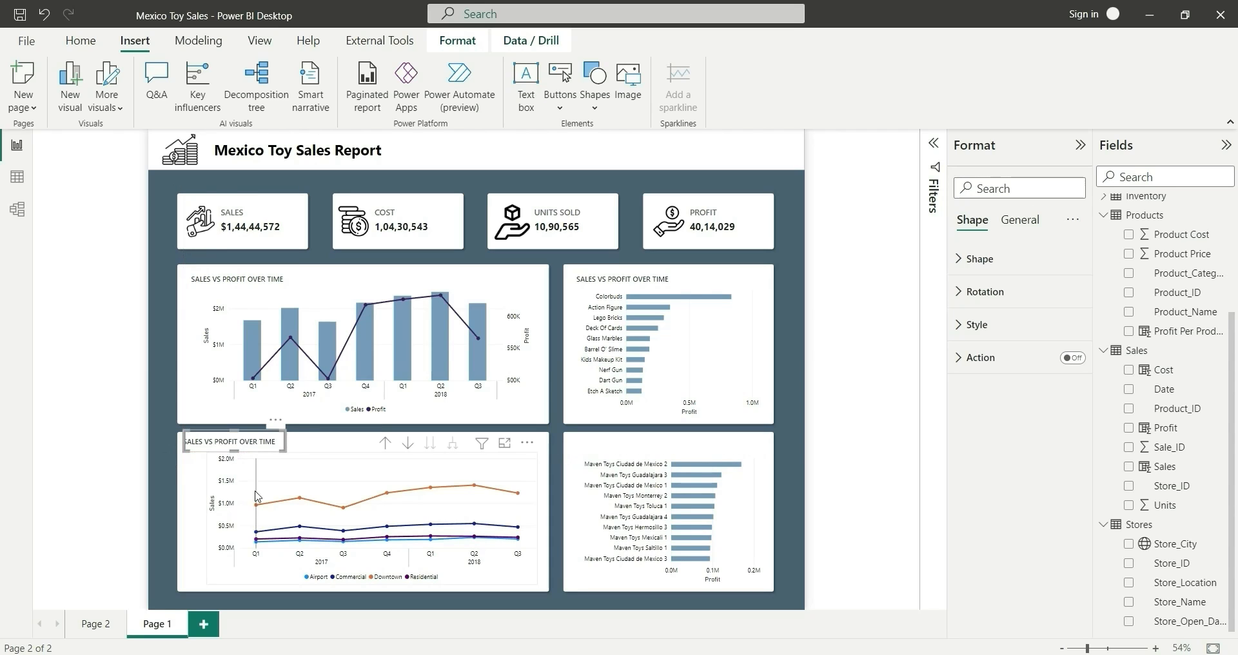
# - Shift the line chart and its title slightly down, and place another title copy above the store bar chart
pyautogui.click(235, 583)
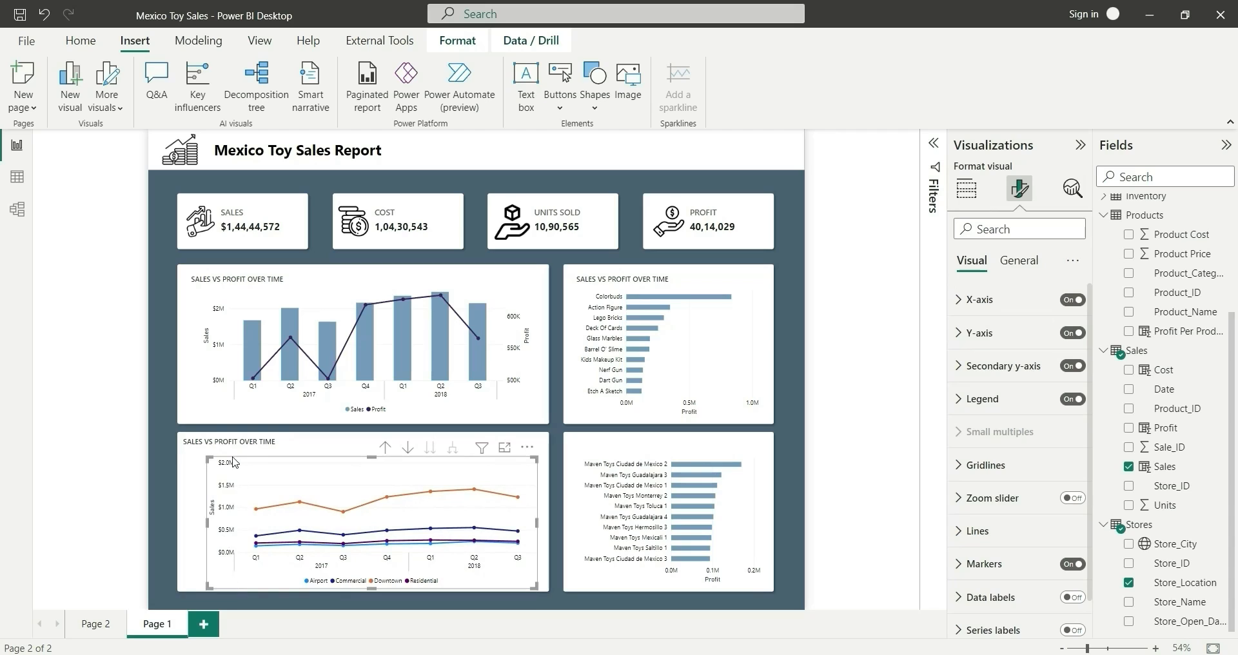
pyautogui.click(207, 451)
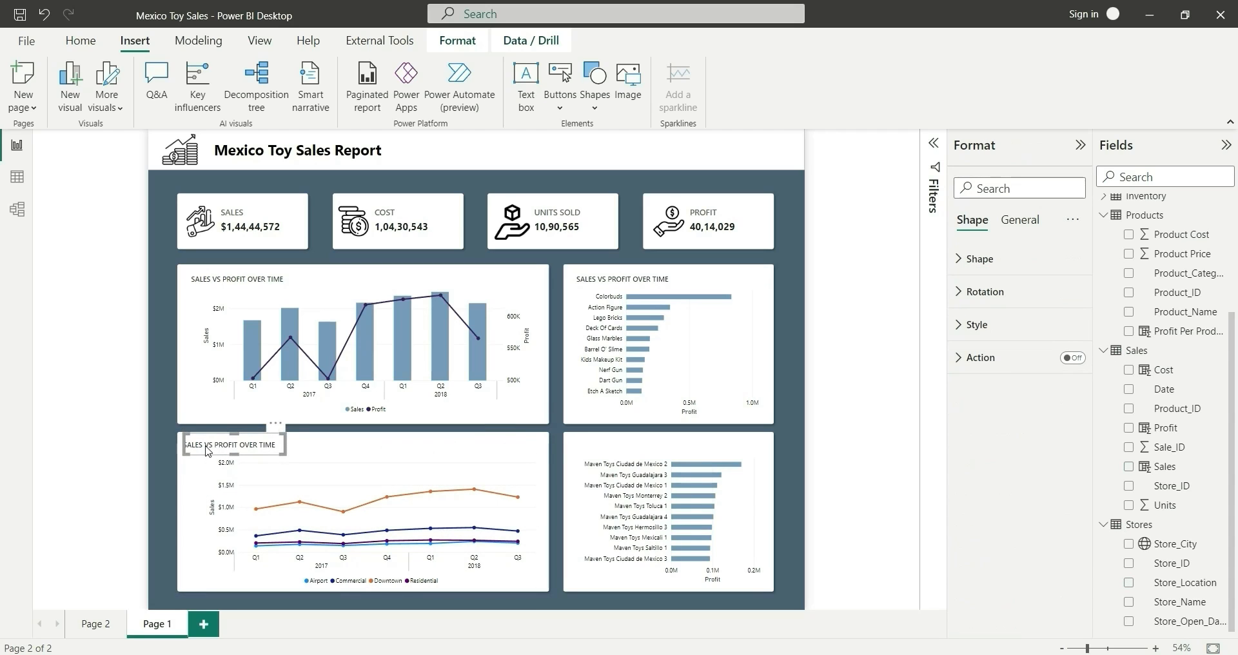
pyautogui.click(593, 279)
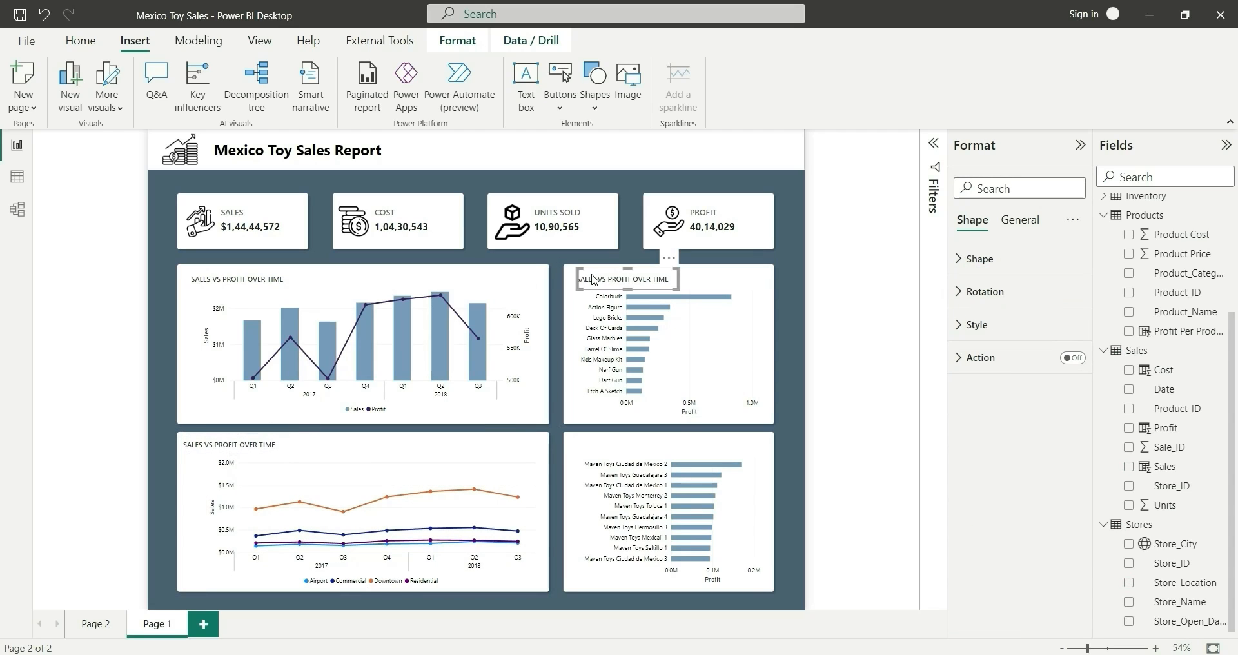
pyautogui.moveTo(594, 279); pyautogui.dragTo(604, 446)
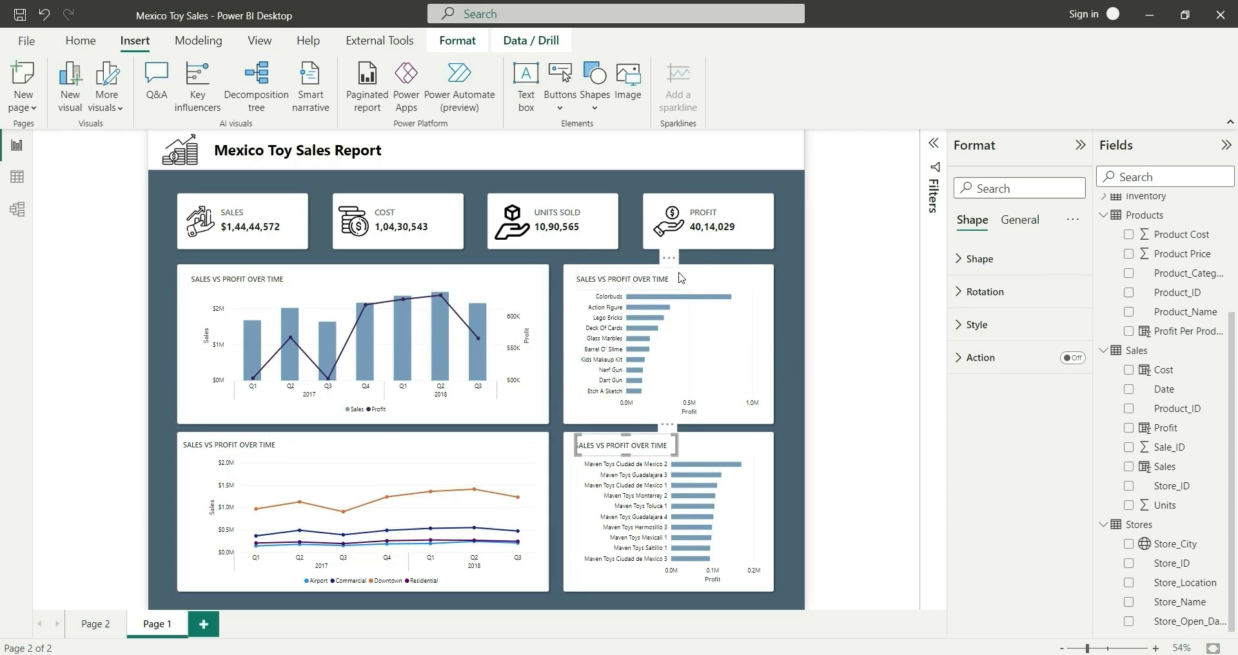
# - Change the title text above the product bar chart to PROFITY BY PRODUCT
pyautogui.click(632, 281)
pyautogui.click(977, 325)
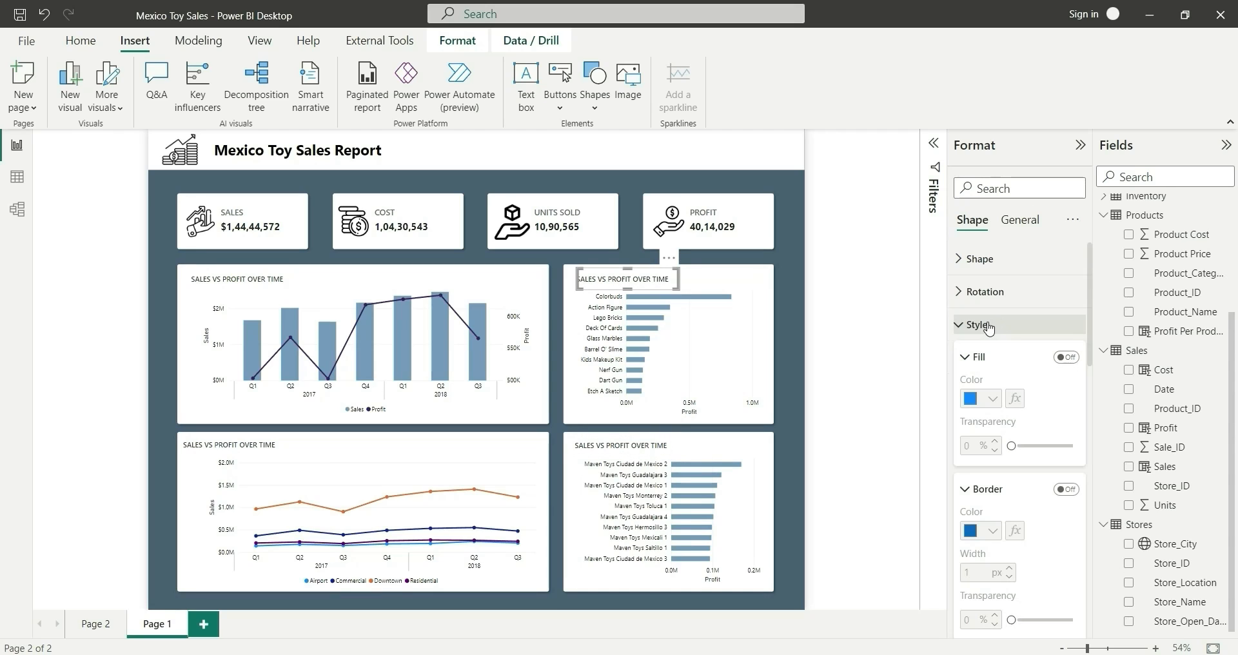
pyautogui.scroll(-3, 1030, 431)
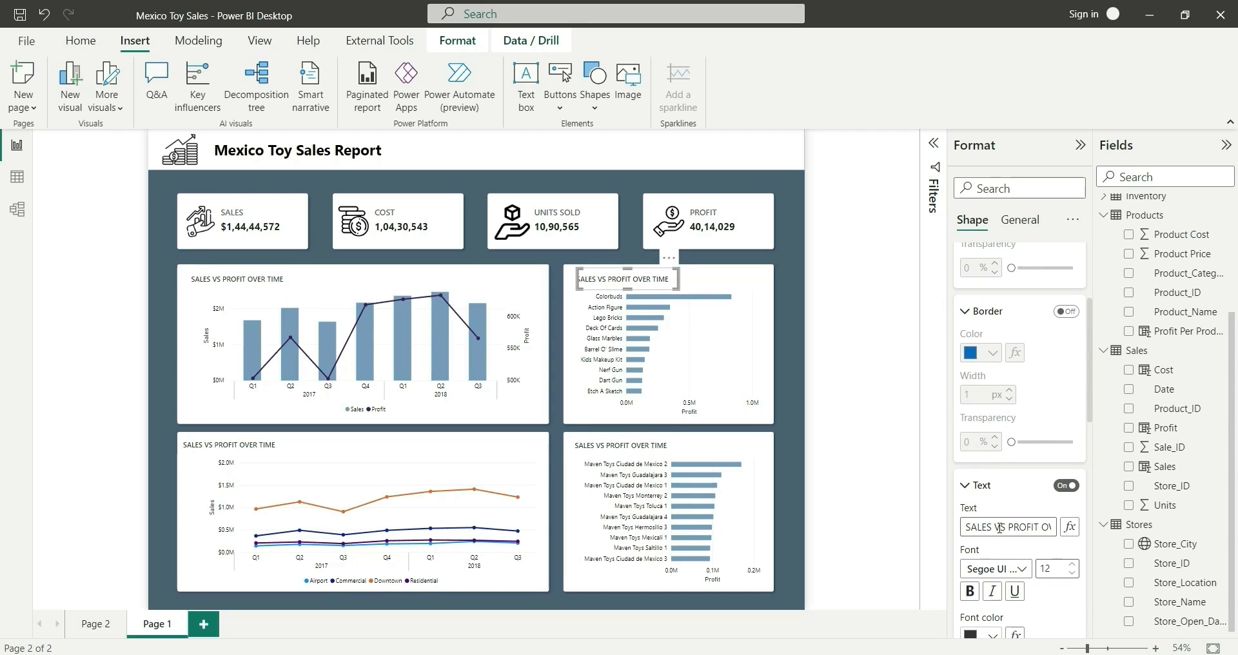
pyautogui.tripleClick(1000, 528)
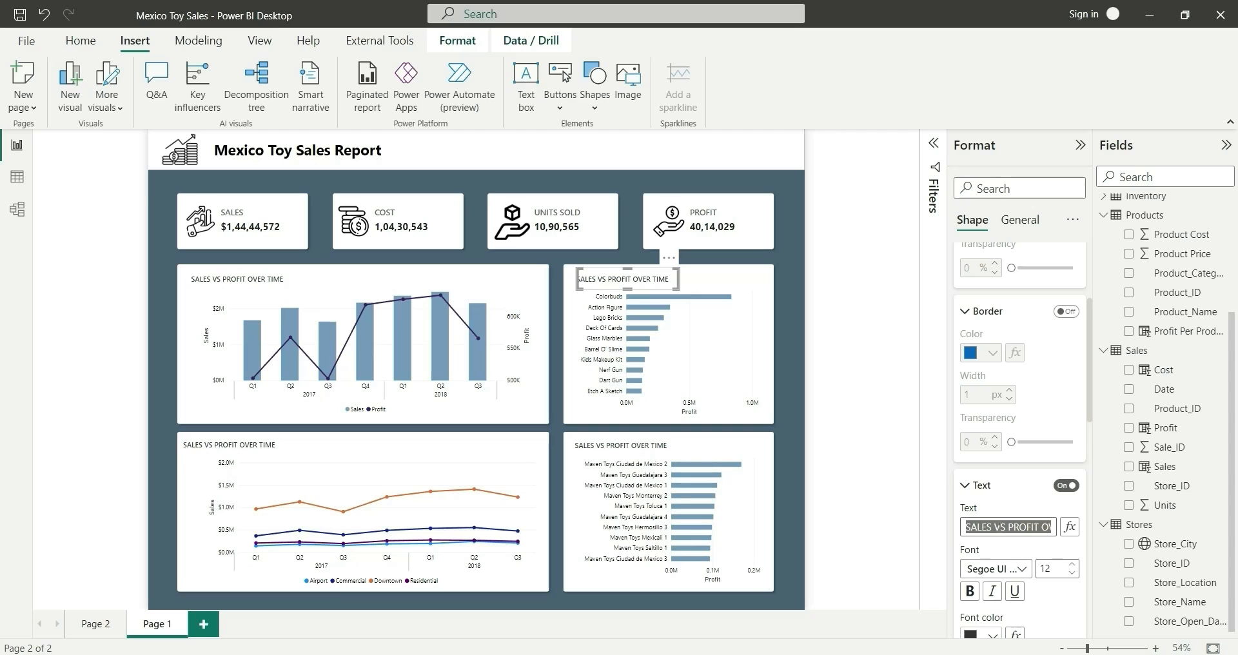
pyautogui.write('PROFITY BY')
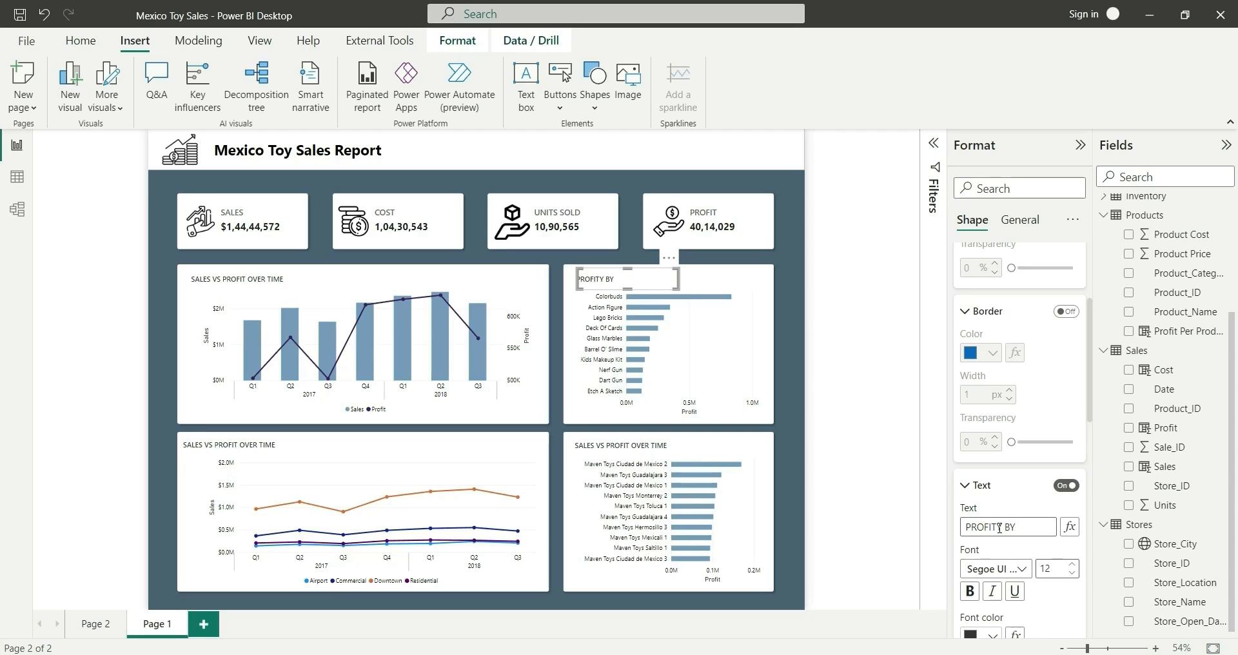
pyautogui.write(' PRODUCT')
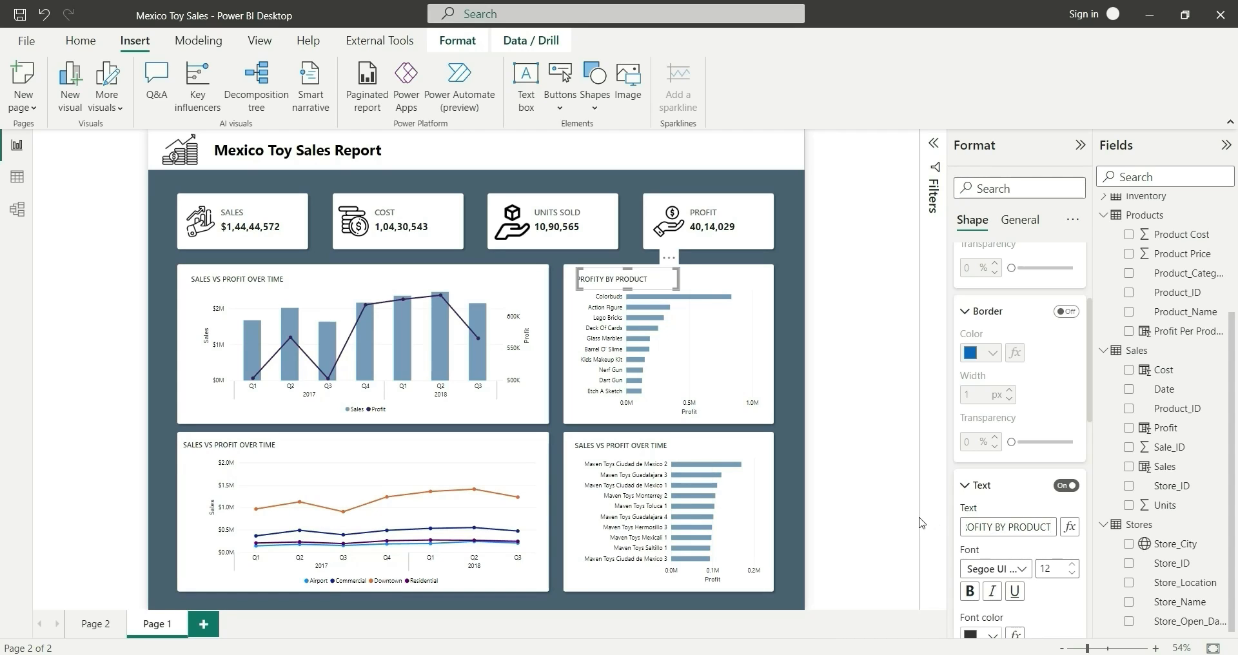
# - Change the title text above the store bar chart to PROFIT BY STORE
pyautogui.click(624, 445)
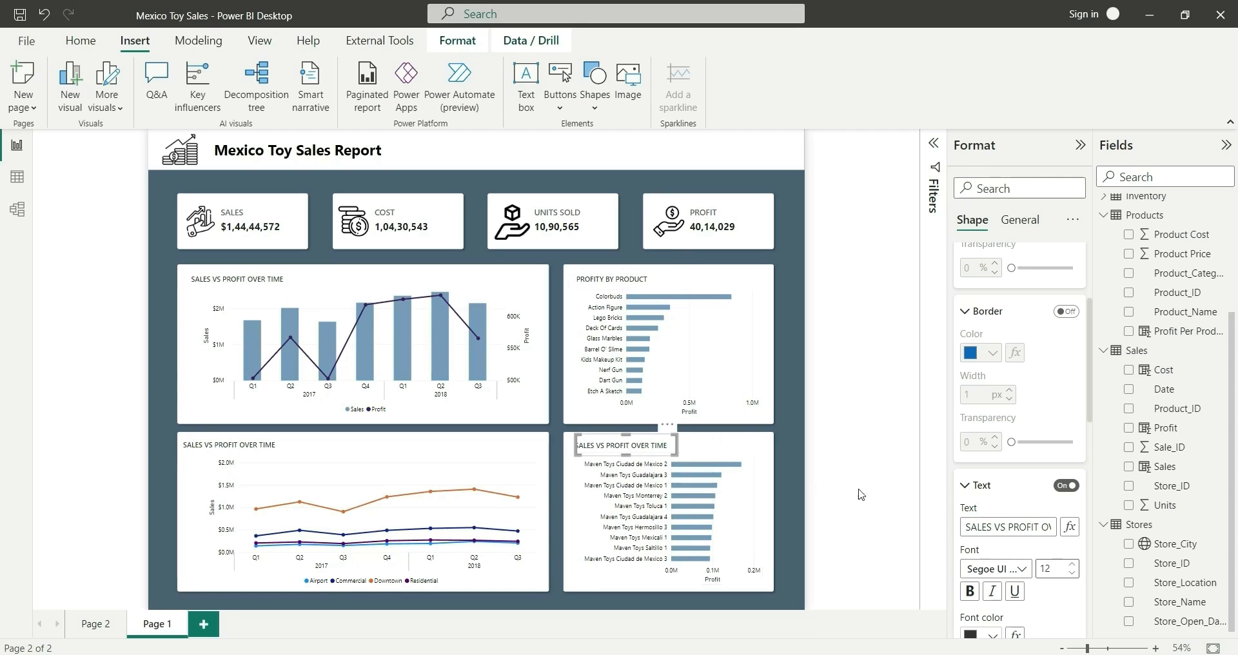
pyautogui.tripleClick(1018, 533)
pyautogui.write('PROFIT BY STORE')
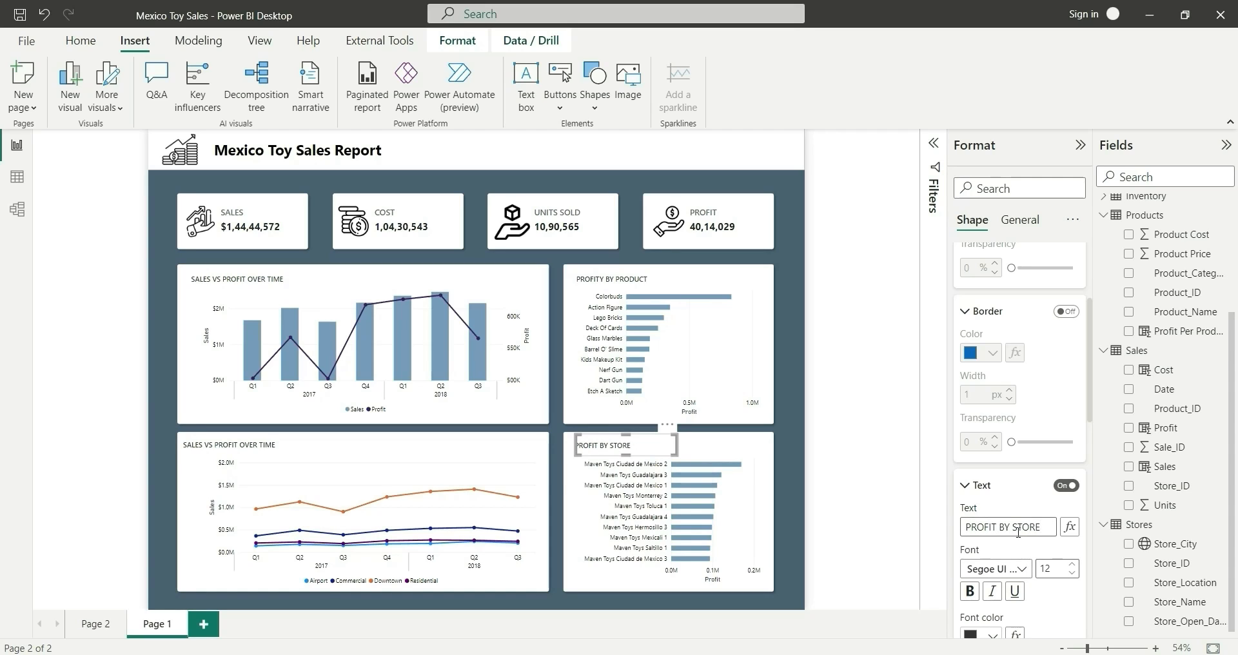
# - Change the line chart's title text to SALES BY STORE LOCATION and line up the chart titles with their cards' left edges
pyautogui.click(255, 452)
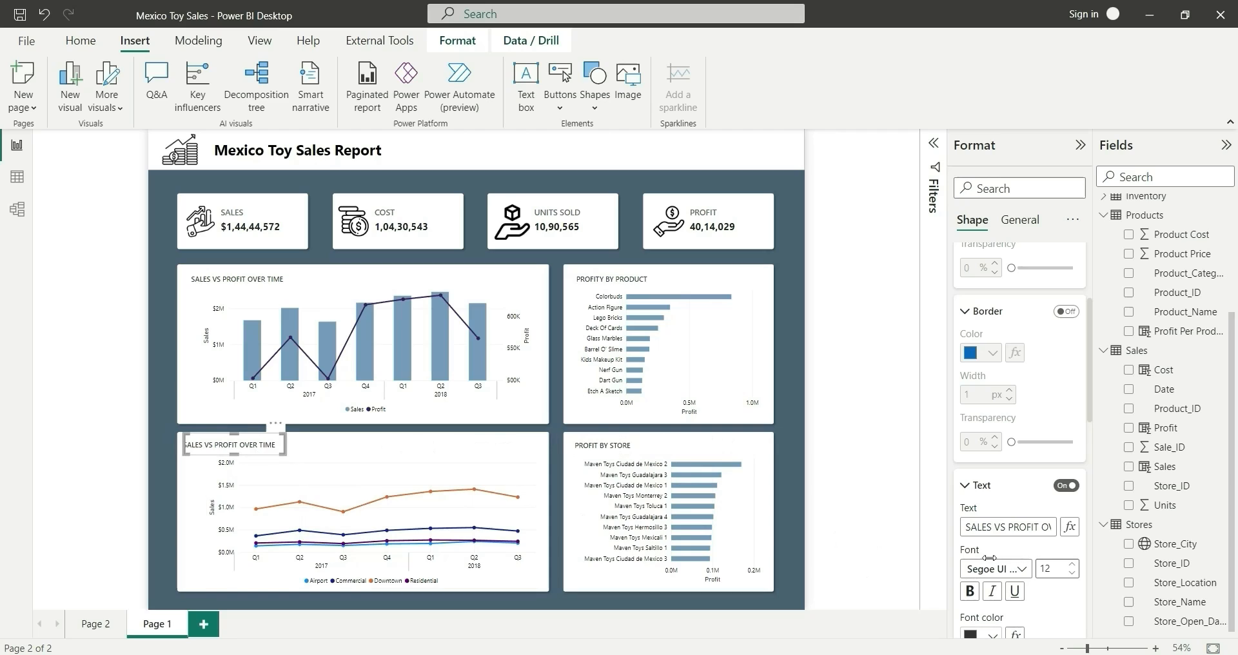
pyautogui.moveTo(994, 529); pyautogui.dragTo(1084, 543)
pyautogui.write('BY ST')
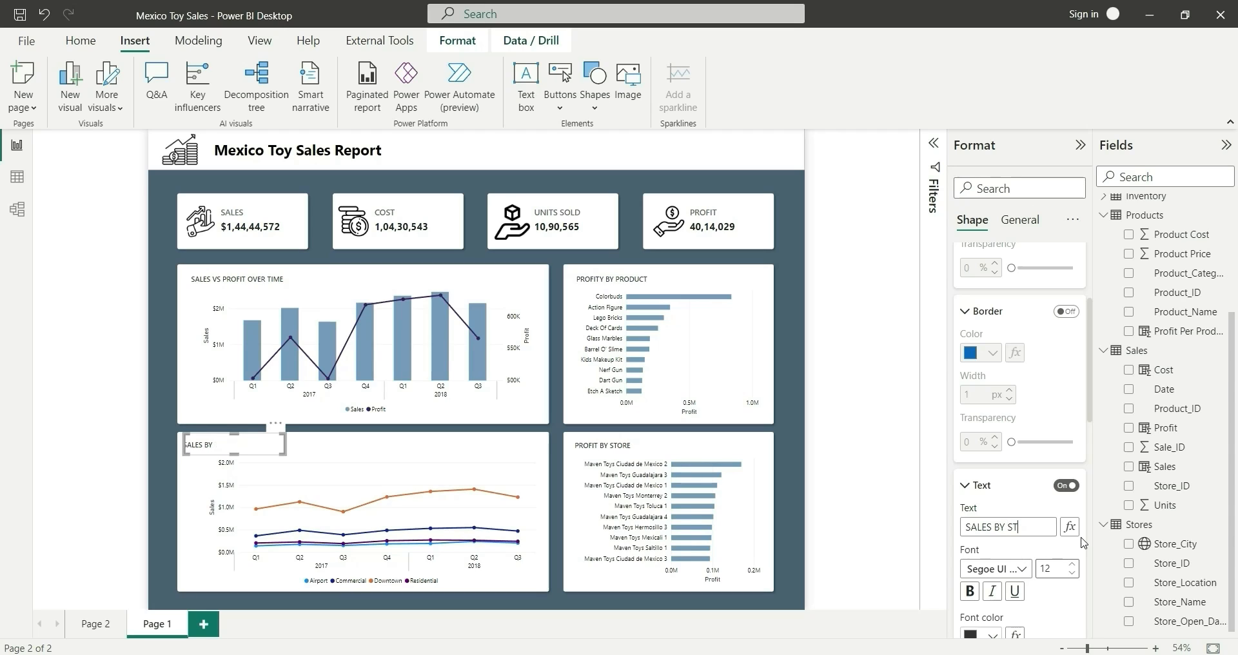
pyautogui.write('RE LOCATION')
pyautogui.click(990, 530)
pyautogui.write('O')
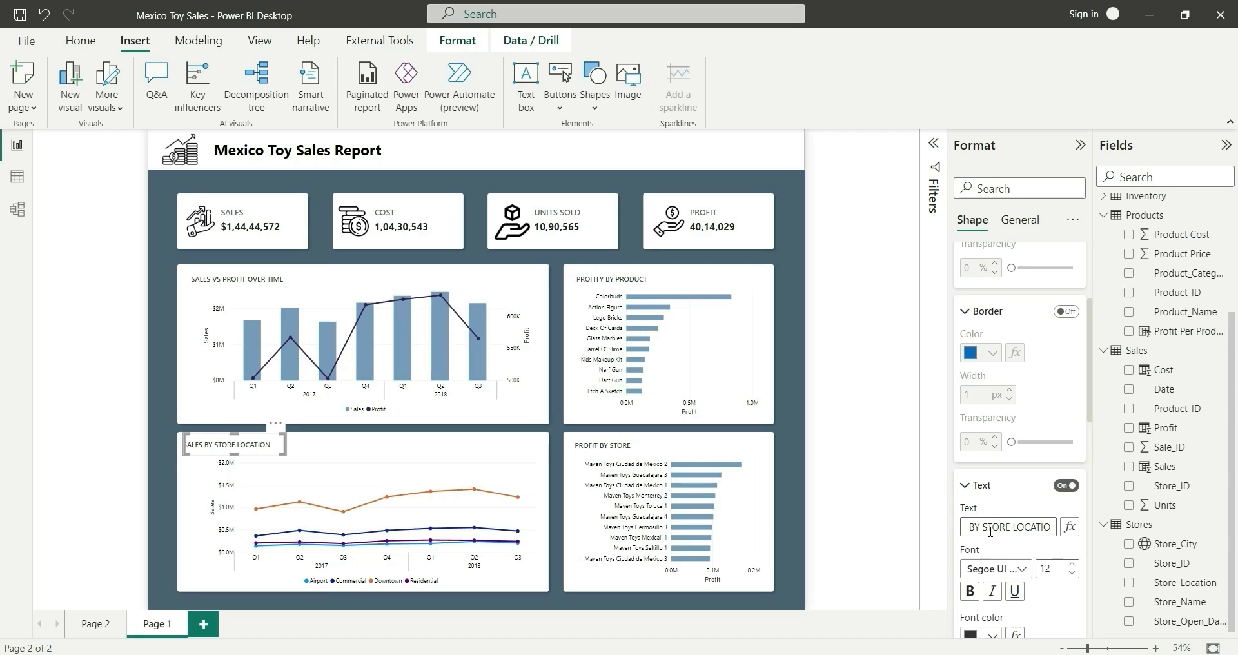
pyautogui.click(838, 187)
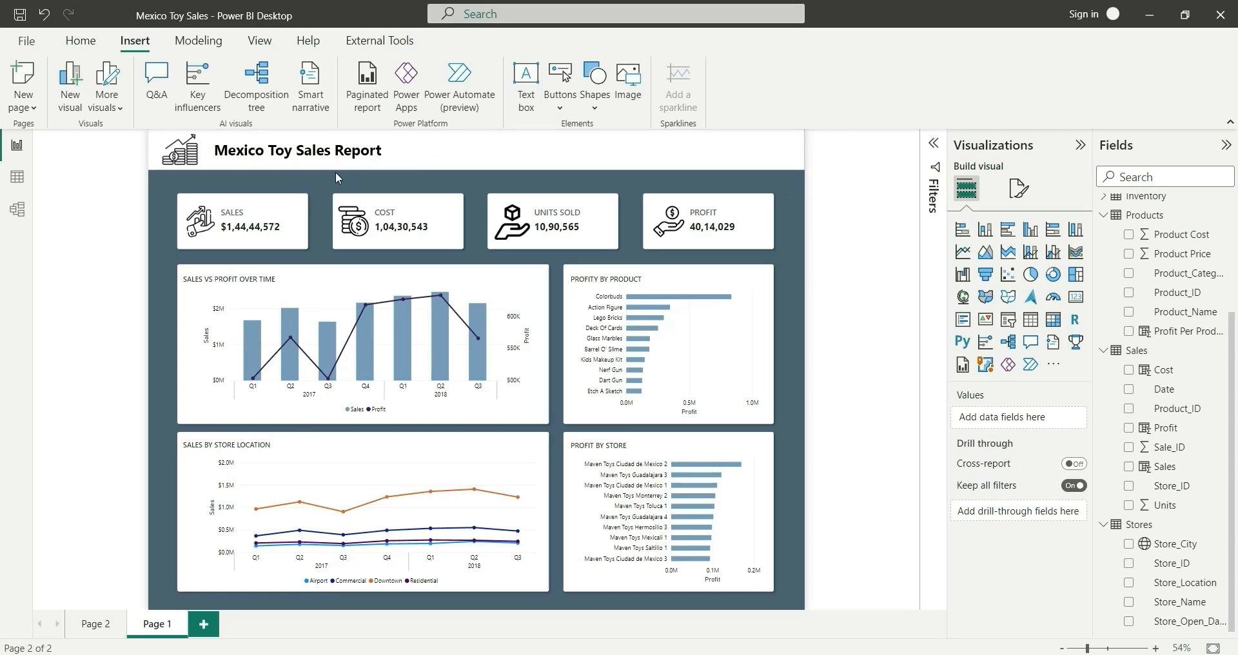
# - Insert a rectangle and stretch it into a tall side panel from below the report header to the page's lower edge
pyautogui.click(597, 116)
pyautogui.click(592, 173)
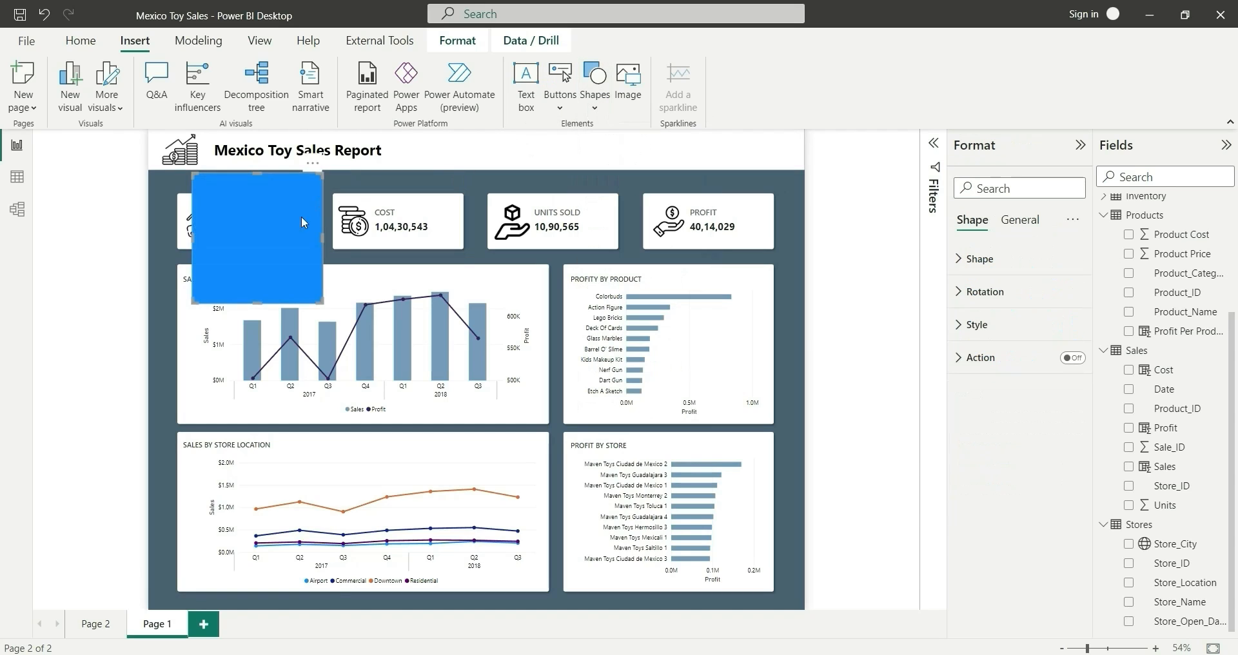
pyautogui.moveTo(258, 306); pyautogui.dragTo(260, 608)
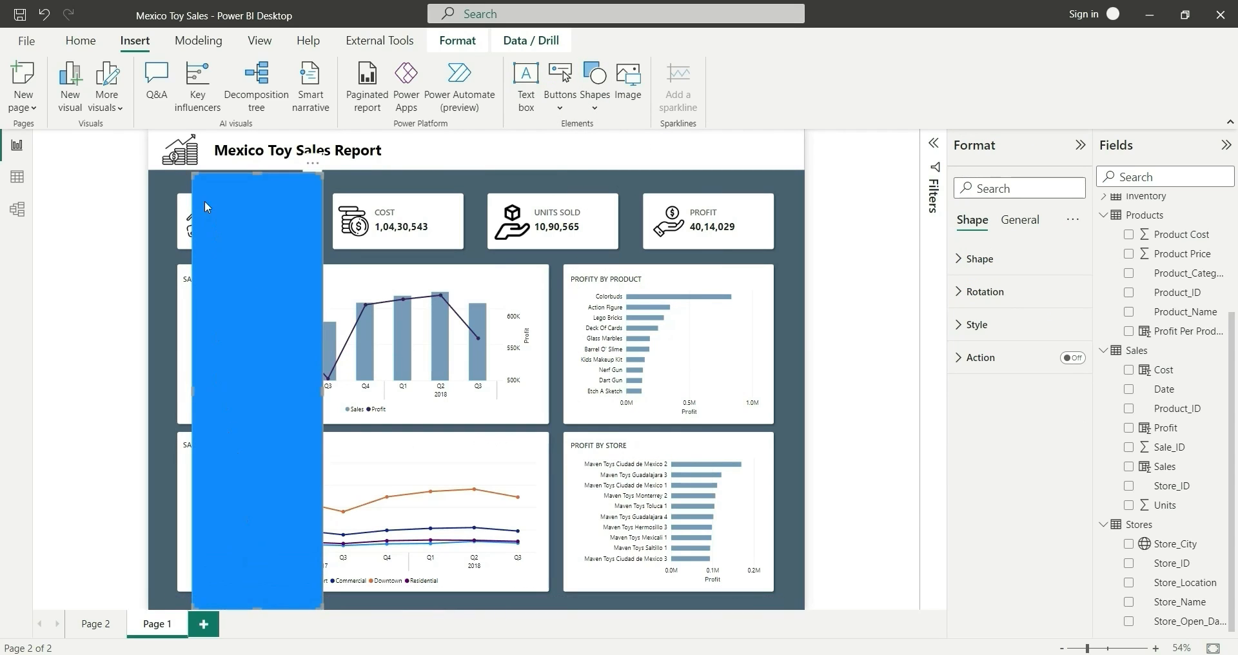
pyautogui.moveTo(193, 173); pyautogui.dragTo(174, 172)
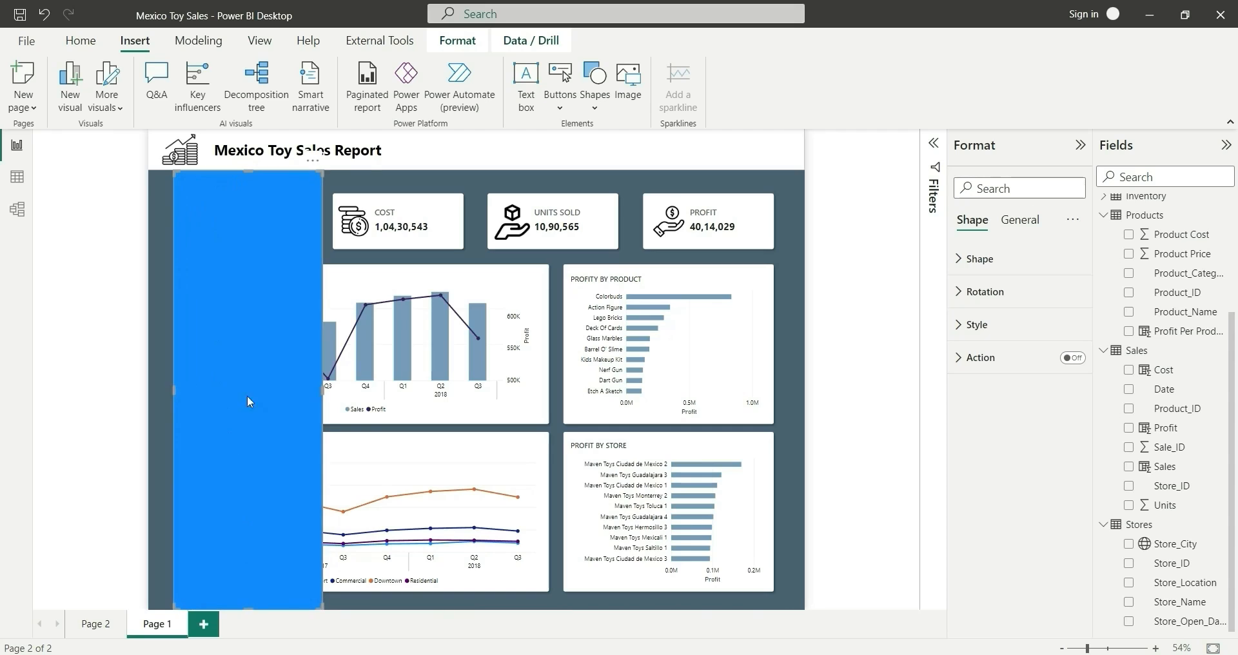
# - Fill the side panel with the steel blue used for the chart bars and turn off its border
pyautogui.click(994, 325)
pyautogui.click(993, 400)
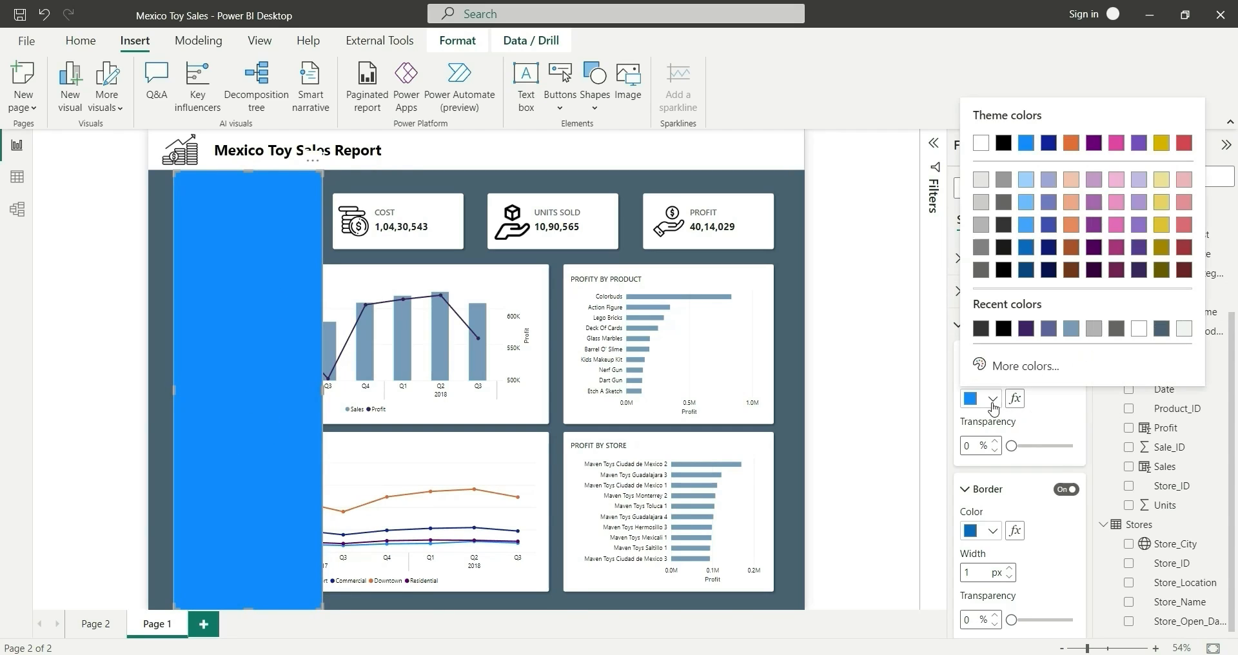
pyautogui.click(1071, 329)
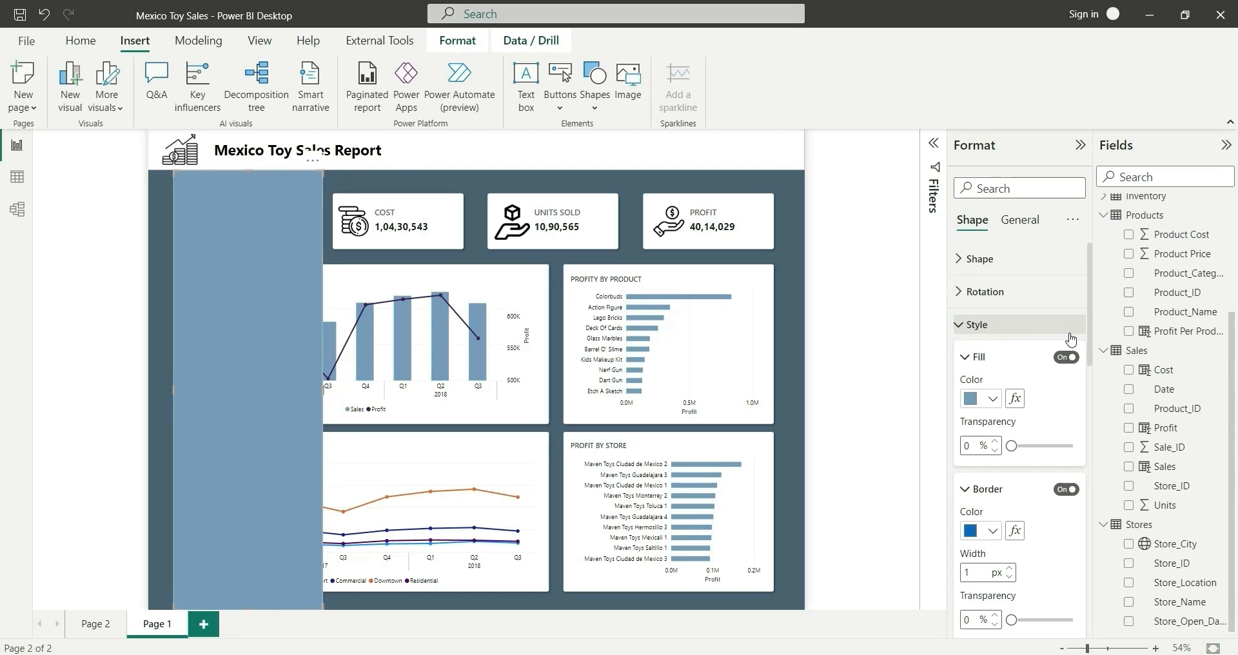
pyautogui.click(1066, 490)
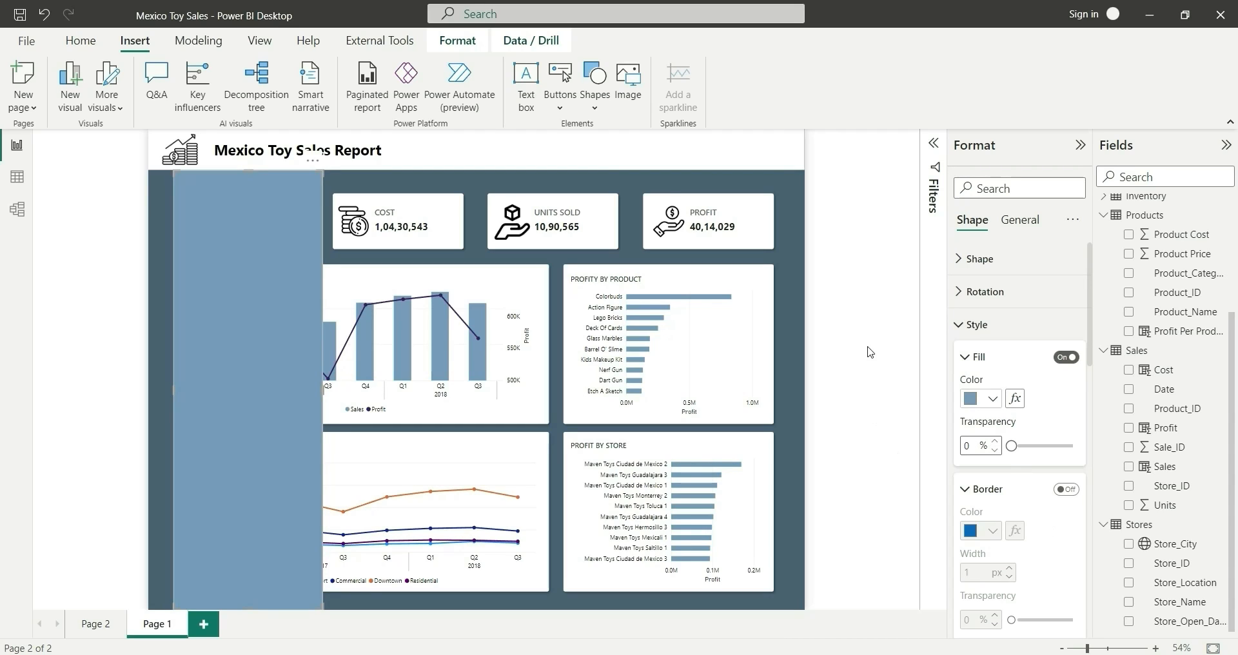
pyautogui.click(824, 349)
pyautogui.click(275, 349)
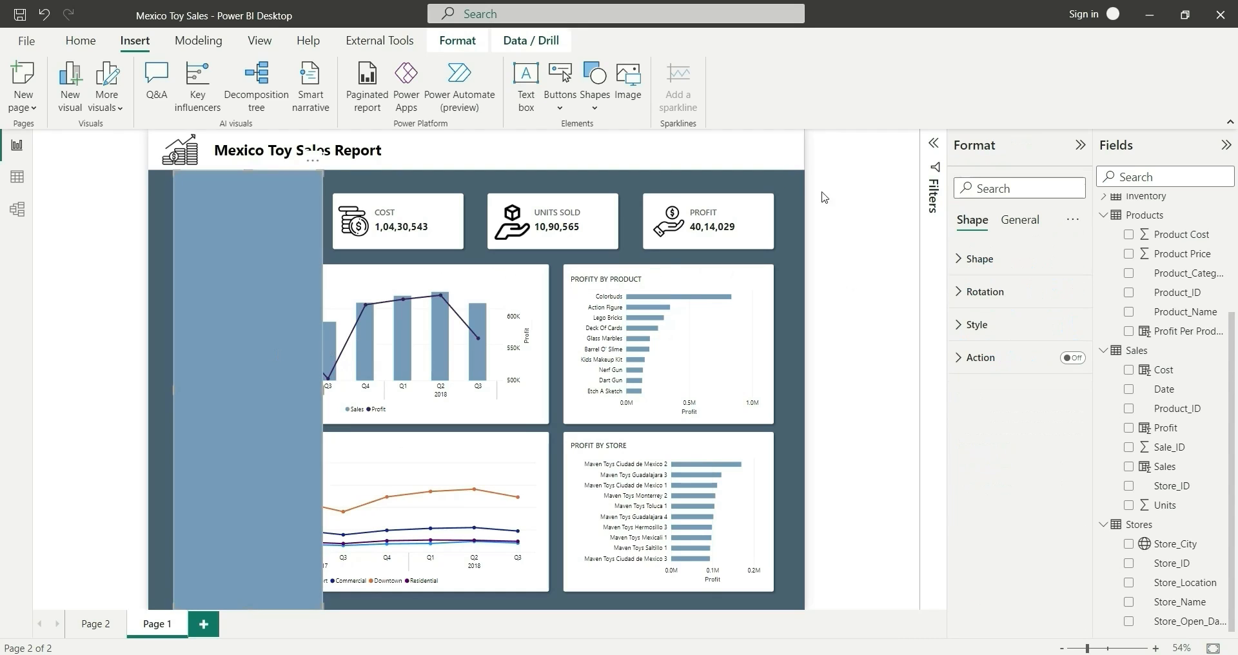
pyautogui.click(917, 302)
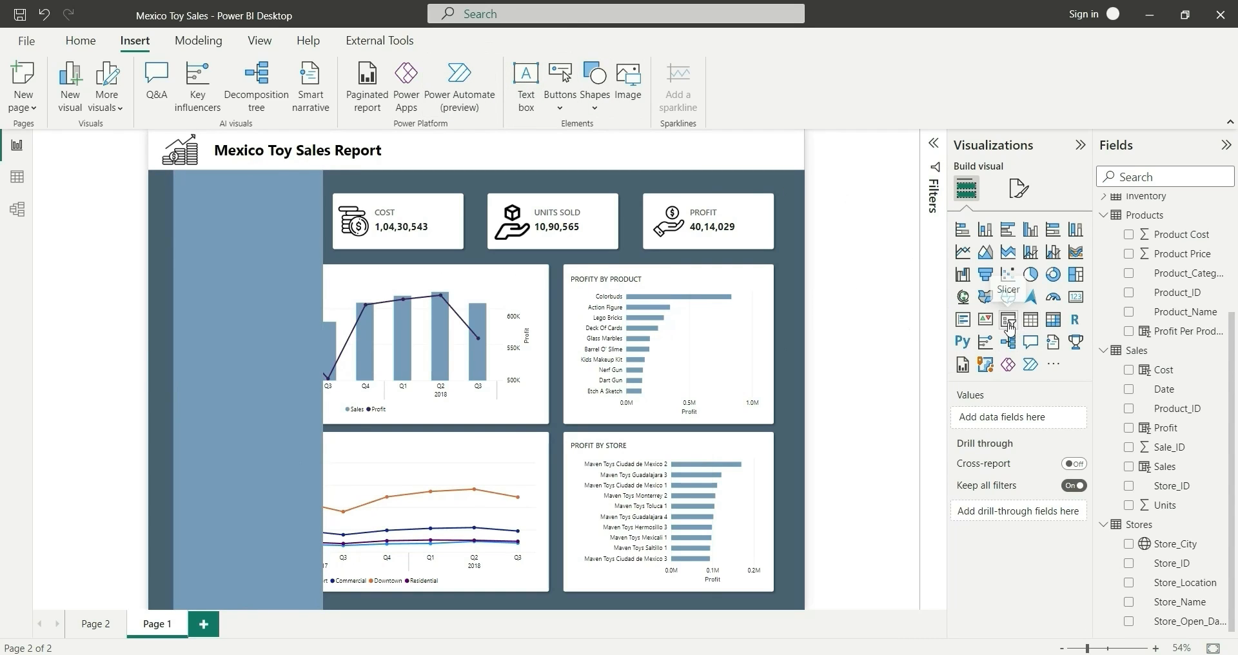
# - Add a Store_Location slicer, switch it to the dropdown style, and open its formatting options
pyautogui.click(1008, 319)
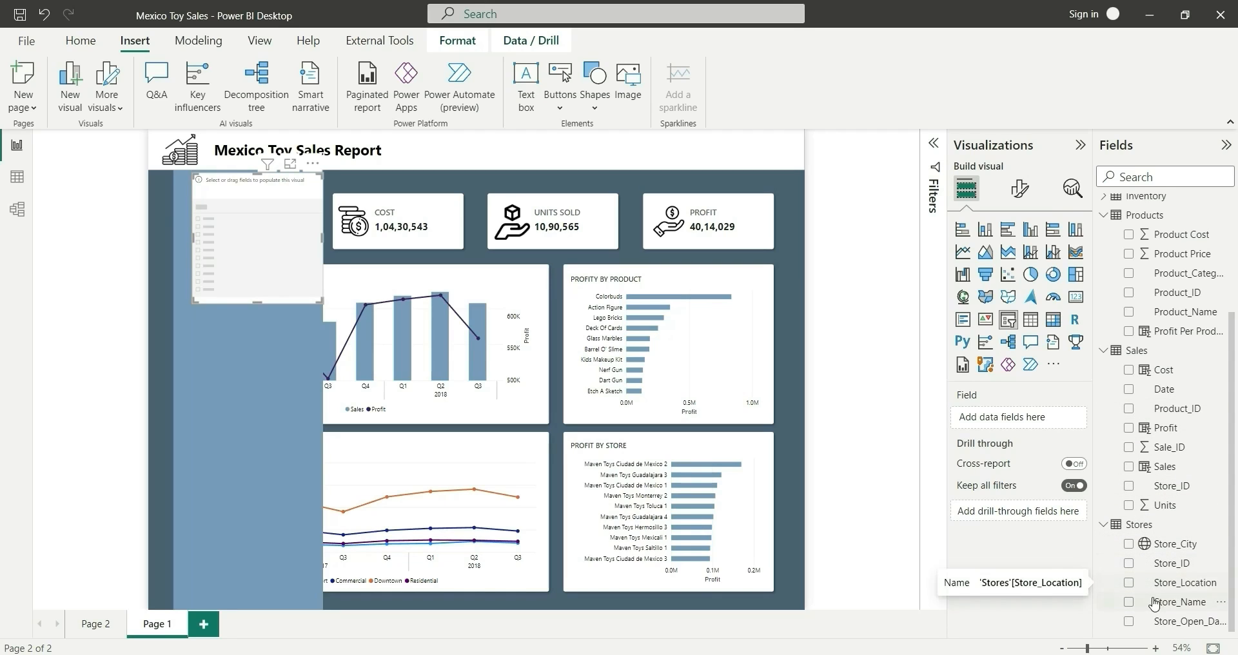
pyautogui.click(1129, 582)
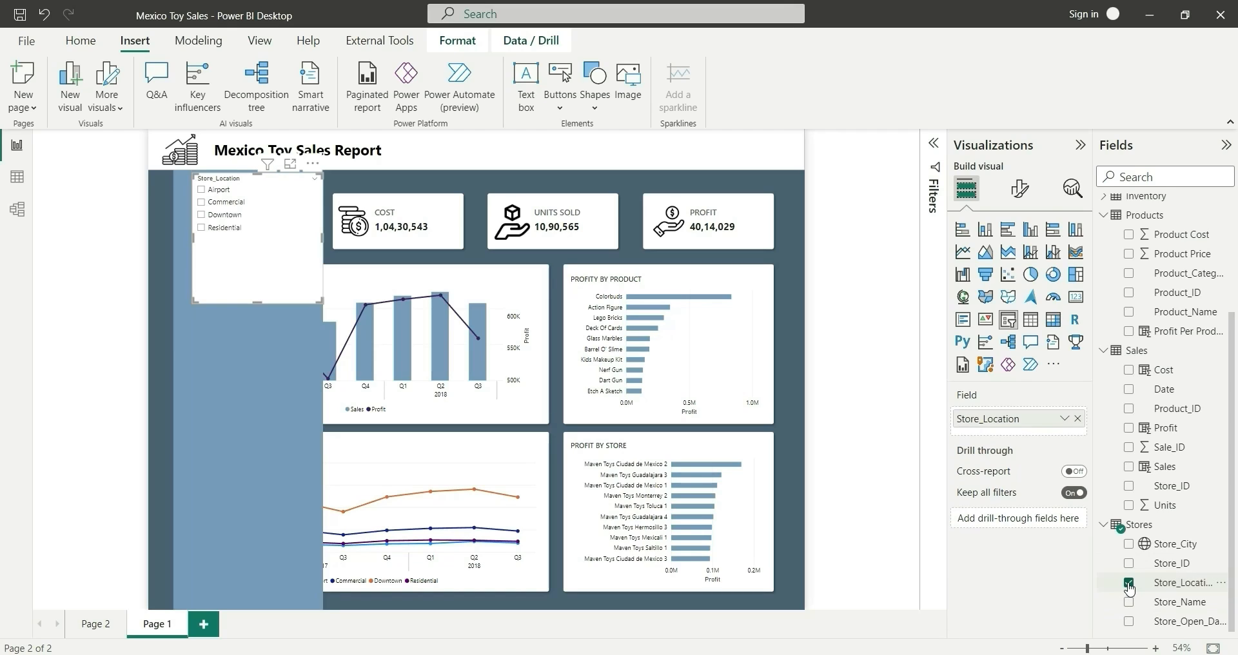
pyautogui.click(315, 178)
pyautogui.click(336, 205)
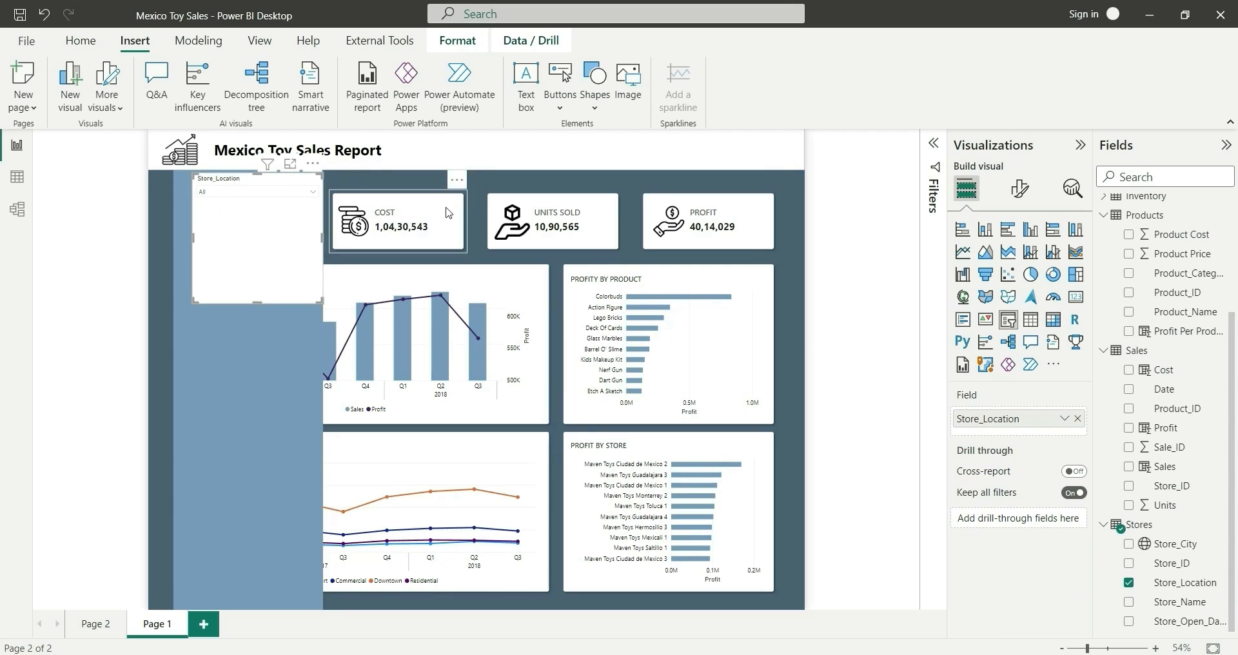
pyautogui.click(1019, 189)
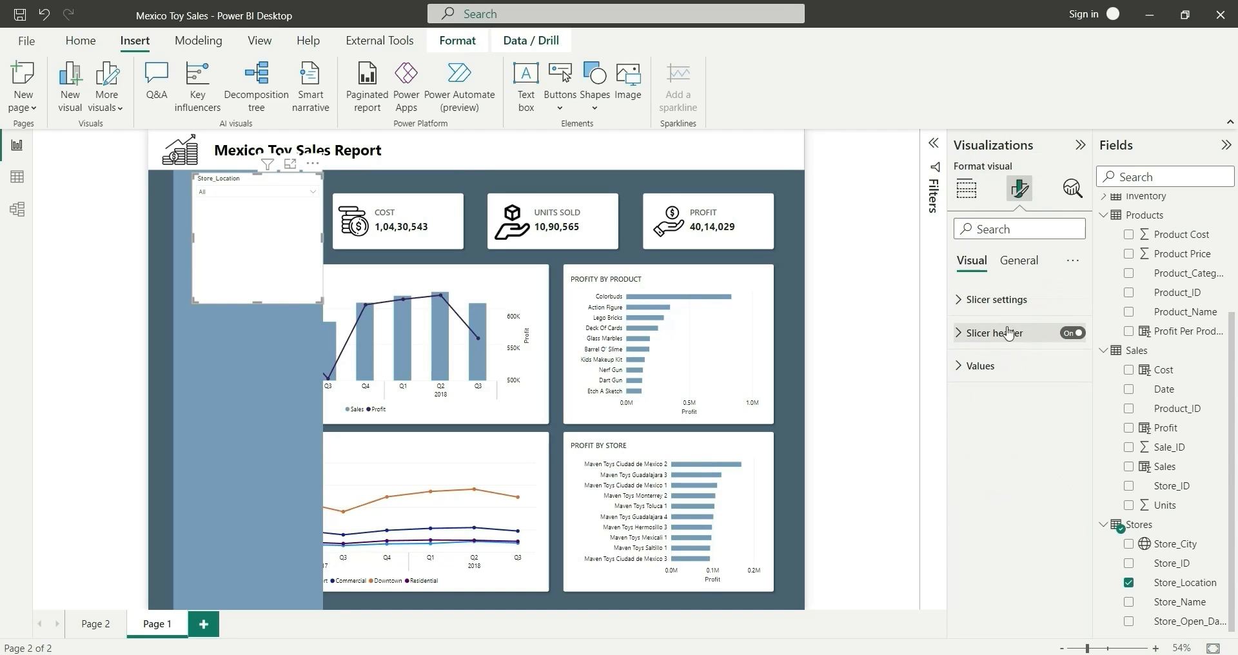
# - Change the Store_Location slicer's header text to Store Location and set the header font to a Segoe UI variant
pyautogui.click(1006, 333)
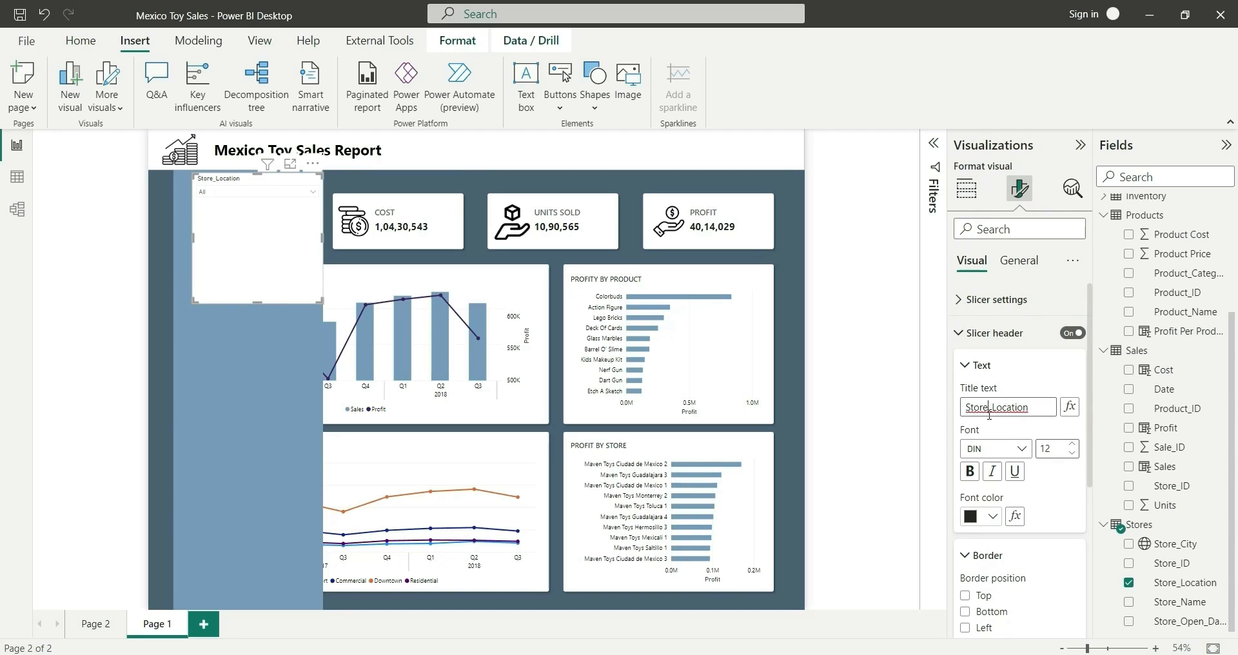
pyautogui.rightClick(990, 414)
pyautogui.click(1007, 471)
pyautogui.click(1021, 452)
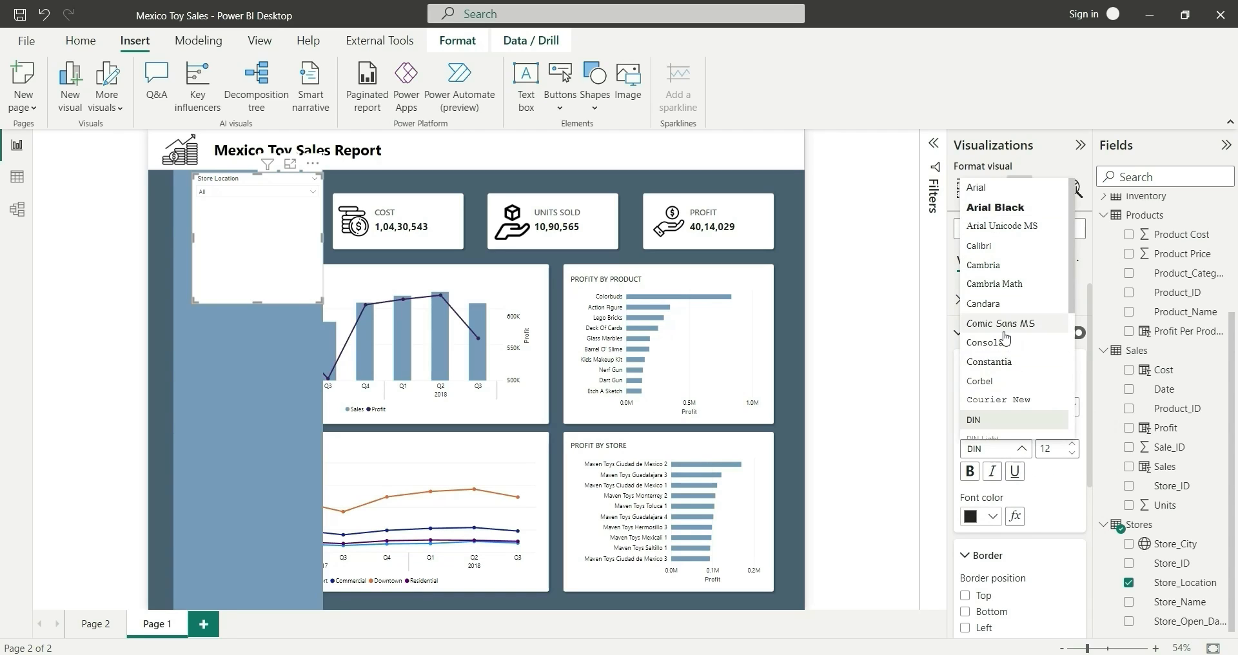
pyautogui.scroll(-3, 991, 314)
pyautogui.click(991, 313)
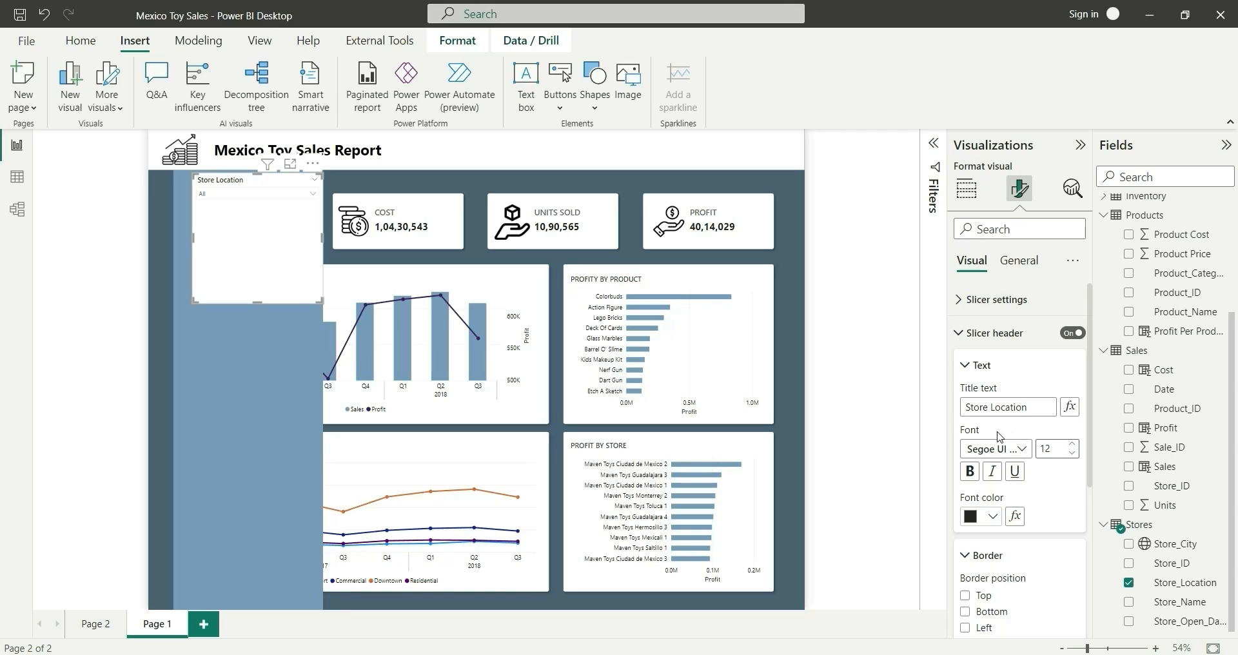
# - Turn off multi-select with CTRL for the Store Location slicer and set its values padding to 2 px
pyautogui.click(997, 299)
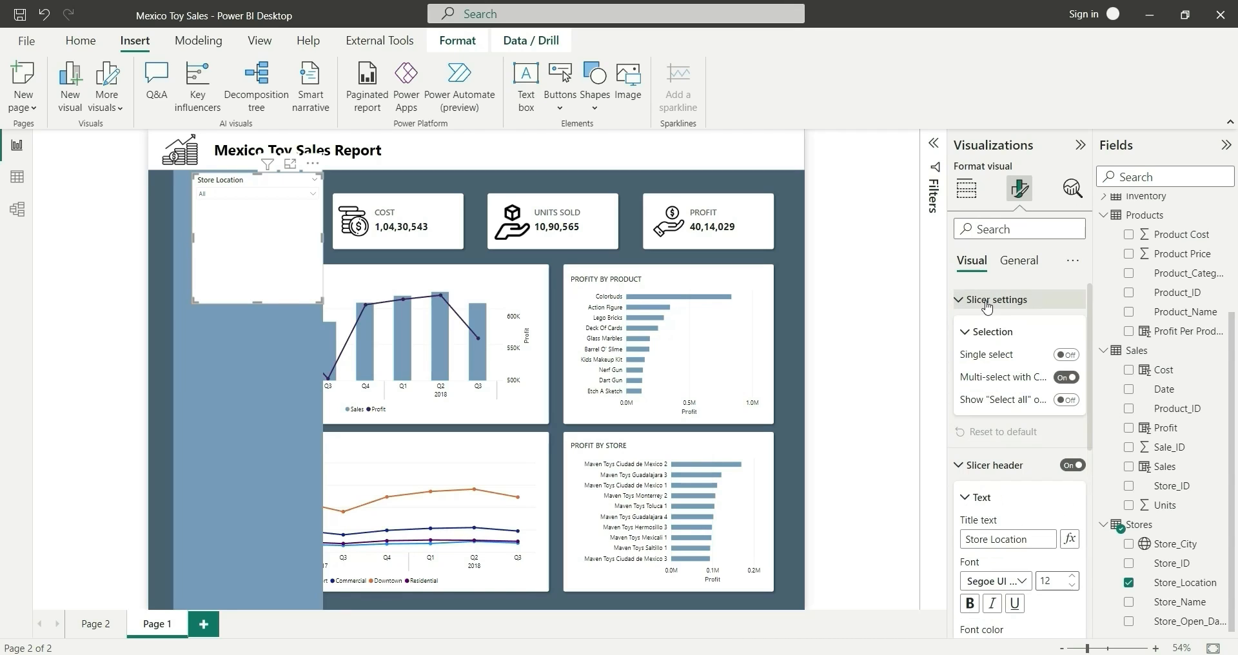
pyautogui.click(1061, 380)
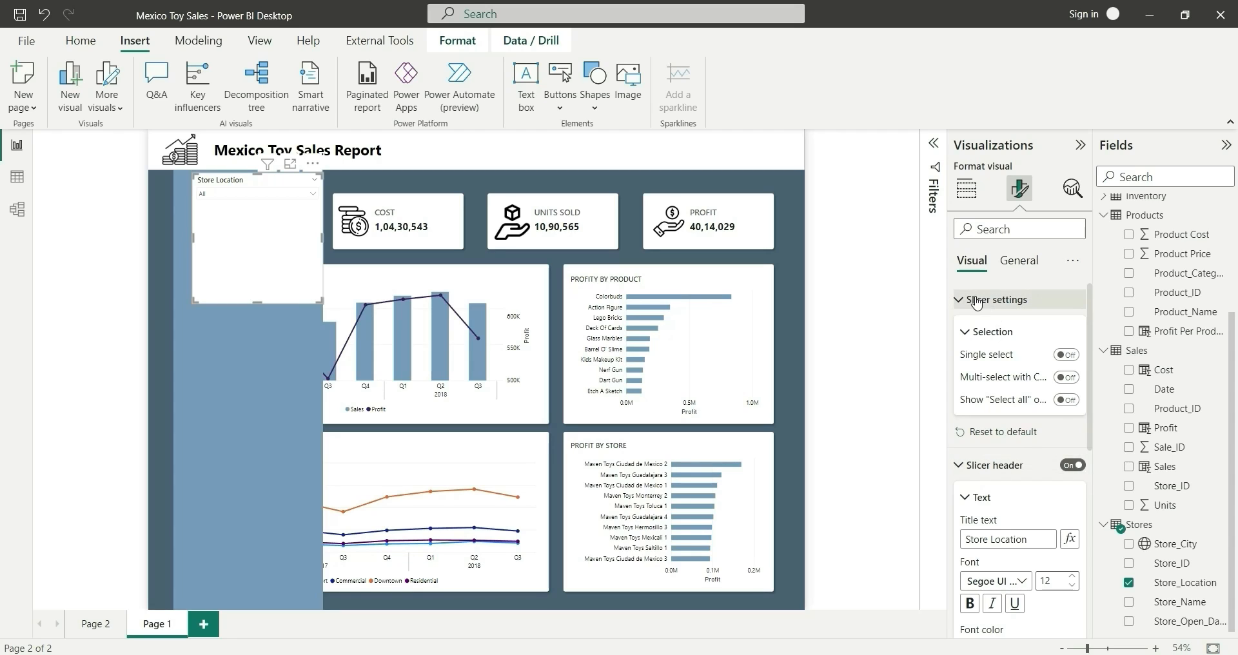
pyautogui.click(977, 301)
pyautogui.scroll(-3, 1045, 378)
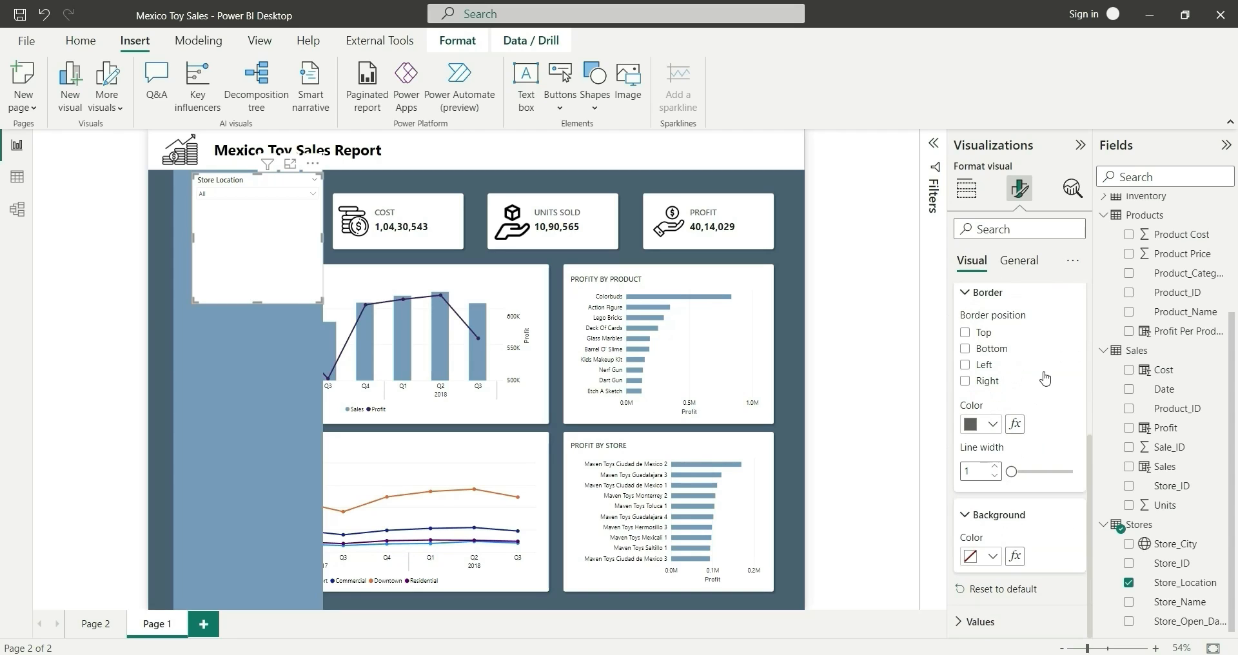
pyautogui.click(980, 622)
pyautogui.scroll(-3, 1045, 516)
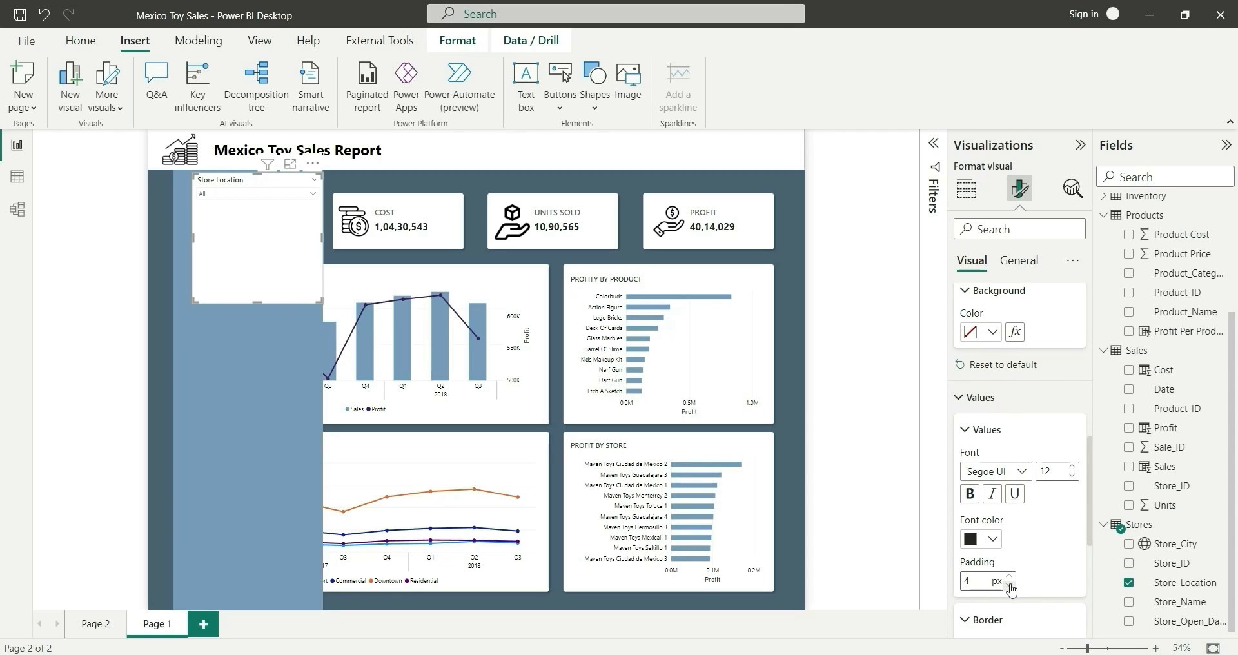
pyautogui.scroll(-3, 1032, 592)
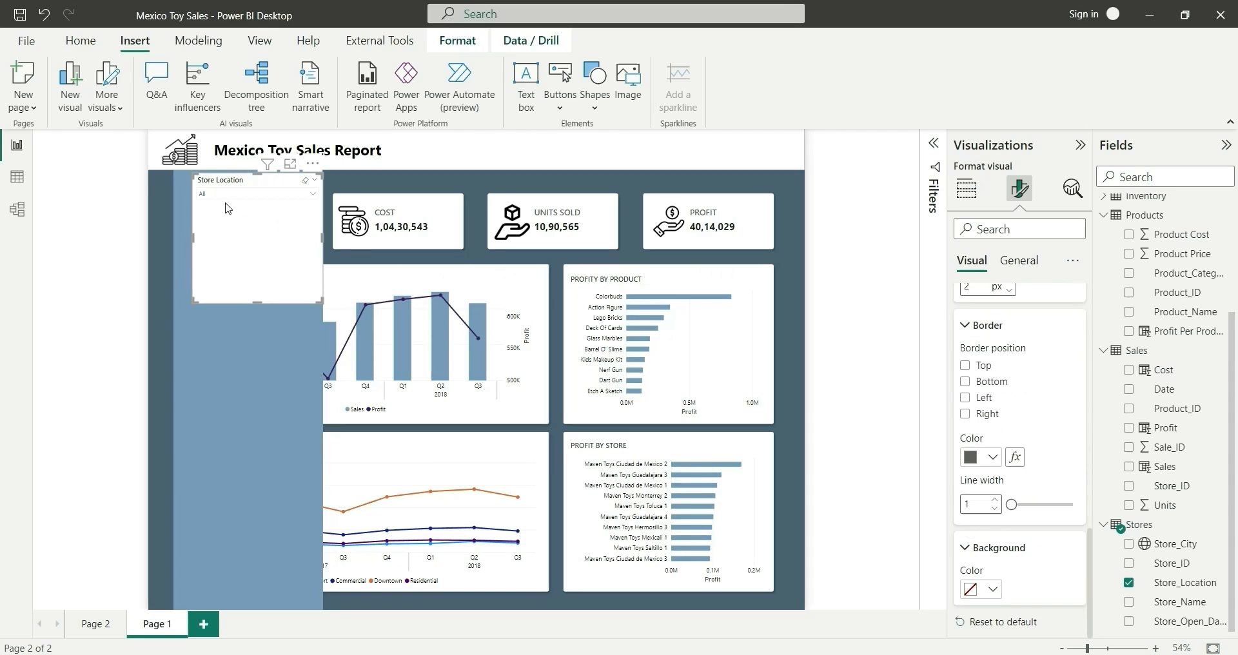
# - Turn off the Store Location slicer's overall background so the side panel colour shows behind it
pyautogui.click(221, 195)
pyautogui.click(220, 195)
pyautogui.click(1019, 261)
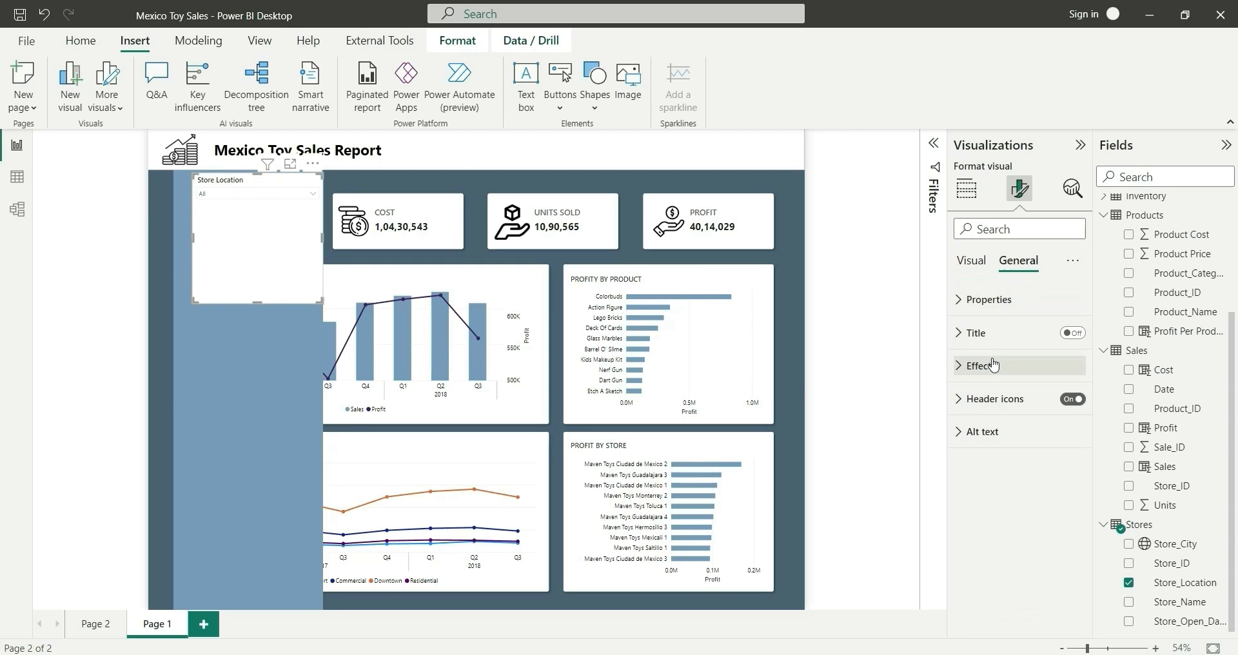
pyautogui.click(981, 365)
pyautogui.click(1066, 398)
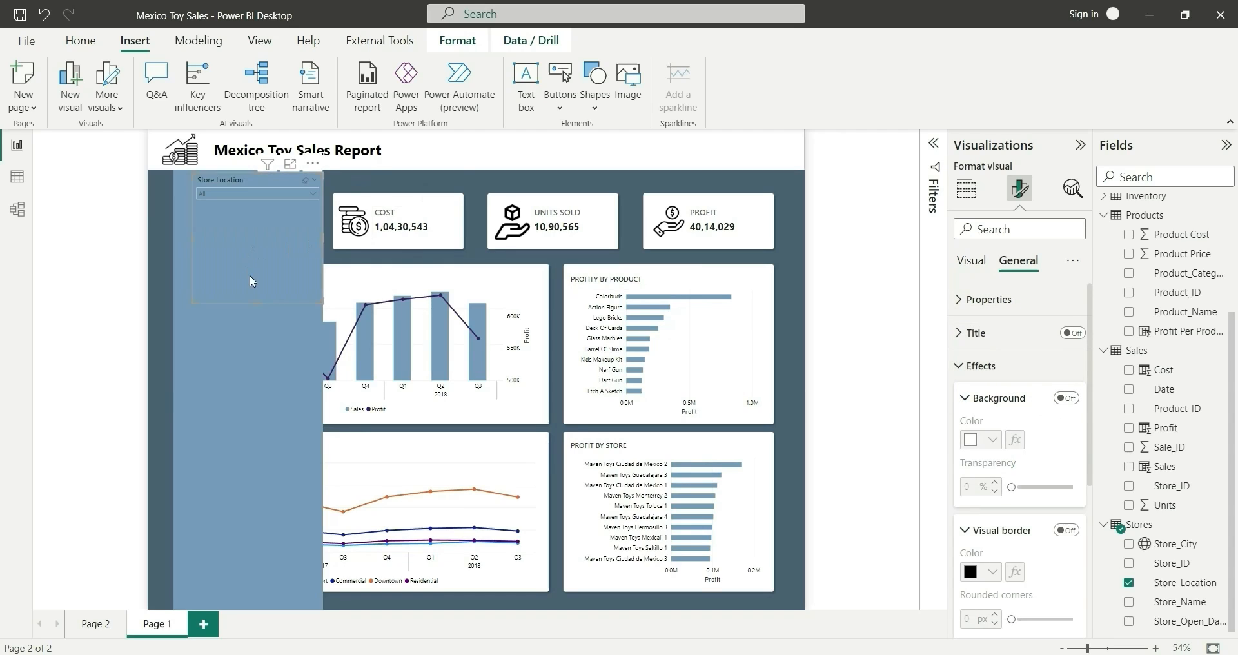
# - Set the values background of the Store Location slicer's dropdown to white
pyautogui.click(236, 194)
pyautogui.click(237, 196)
pyautogui.click(969, 265)
pyautogui.scroll(-3, 1038, 530)
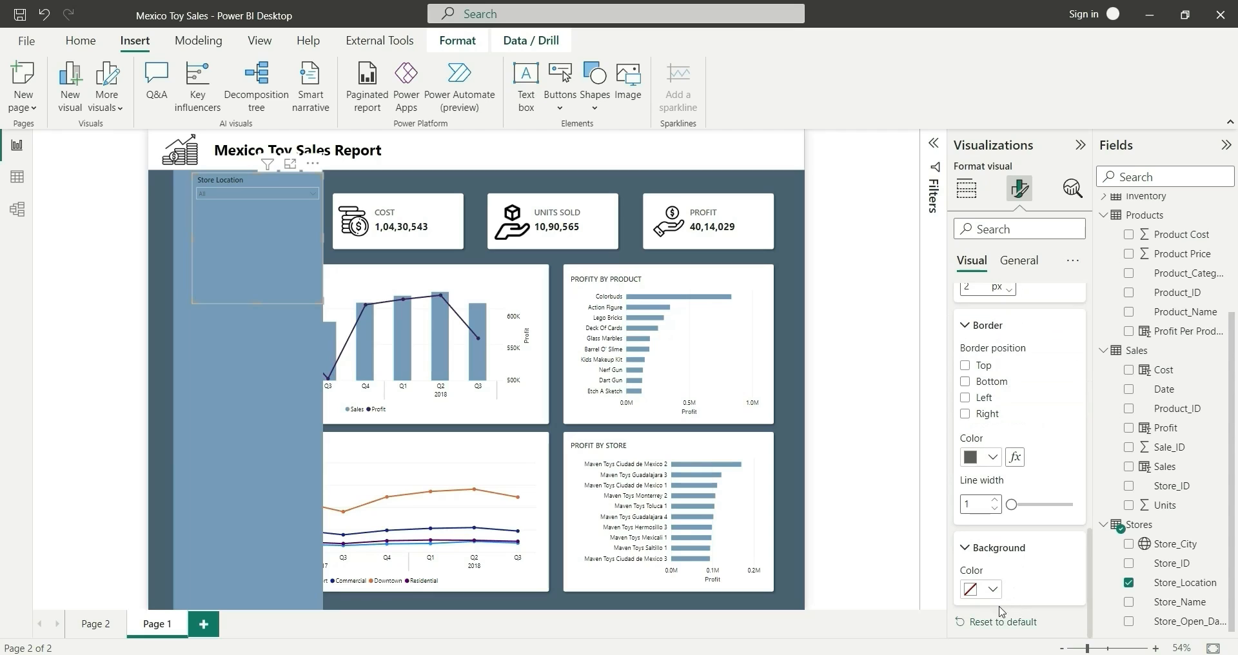
pyautogui.click(991, 587)
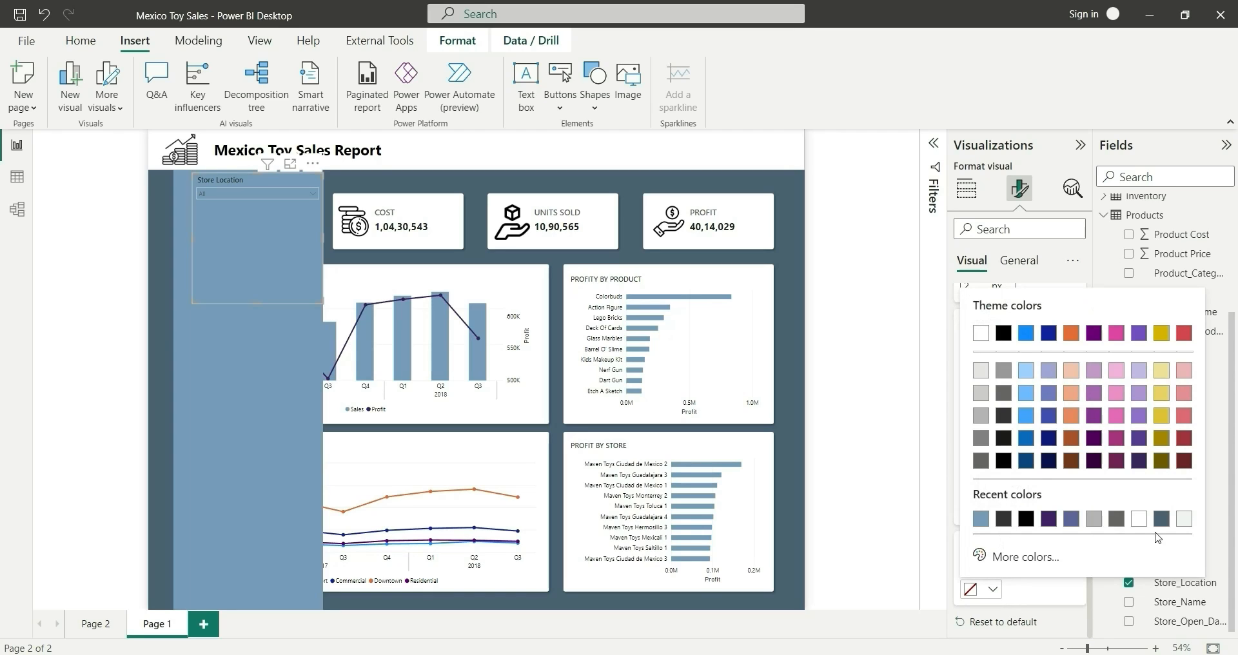
pyautogui.click(1139, 520)
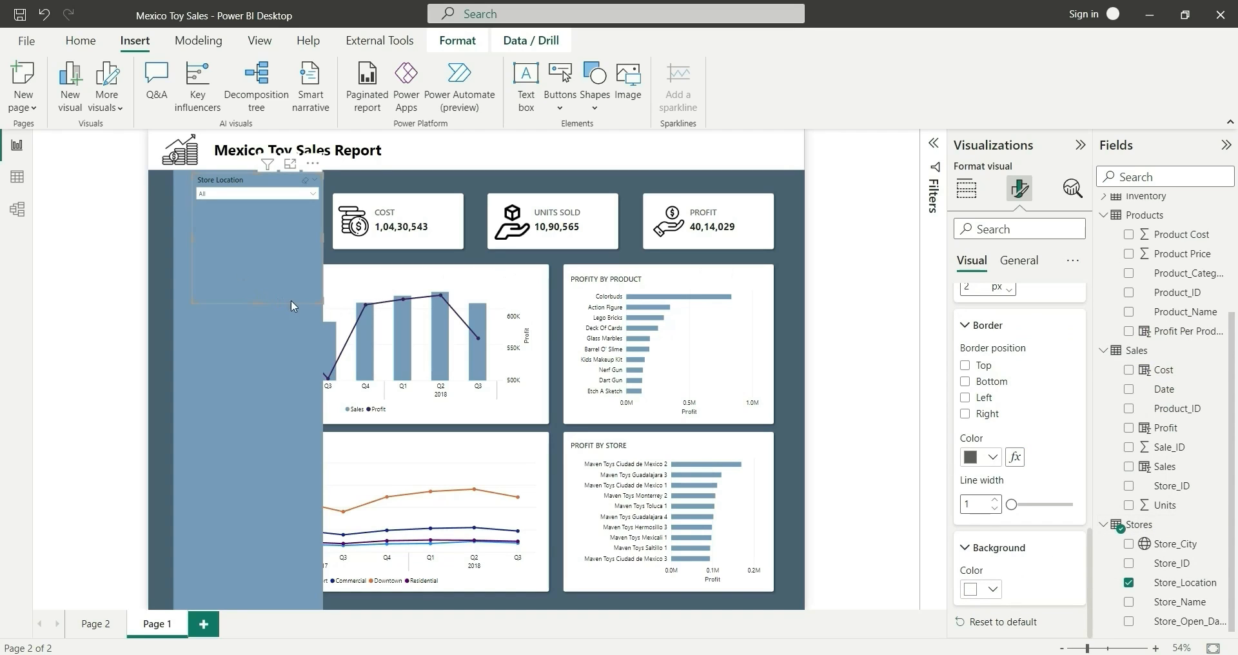
# - Shrink the Store Location slicer around its dropdown, place it lower on the side panel, and set its header font colour to white
pyautogui.moveTo(320, 303); pyautogui.dragTo(312, 215)
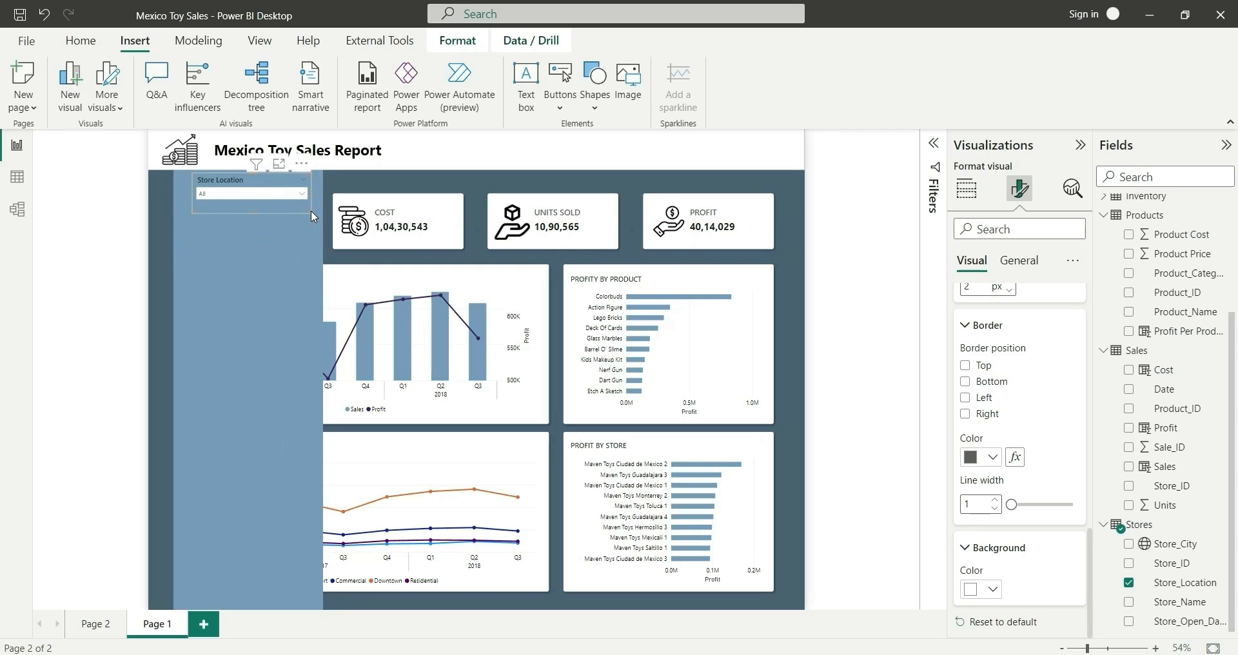
pyautogui.moveTo(253, 188); pyautogui.dragTo(224, 272)
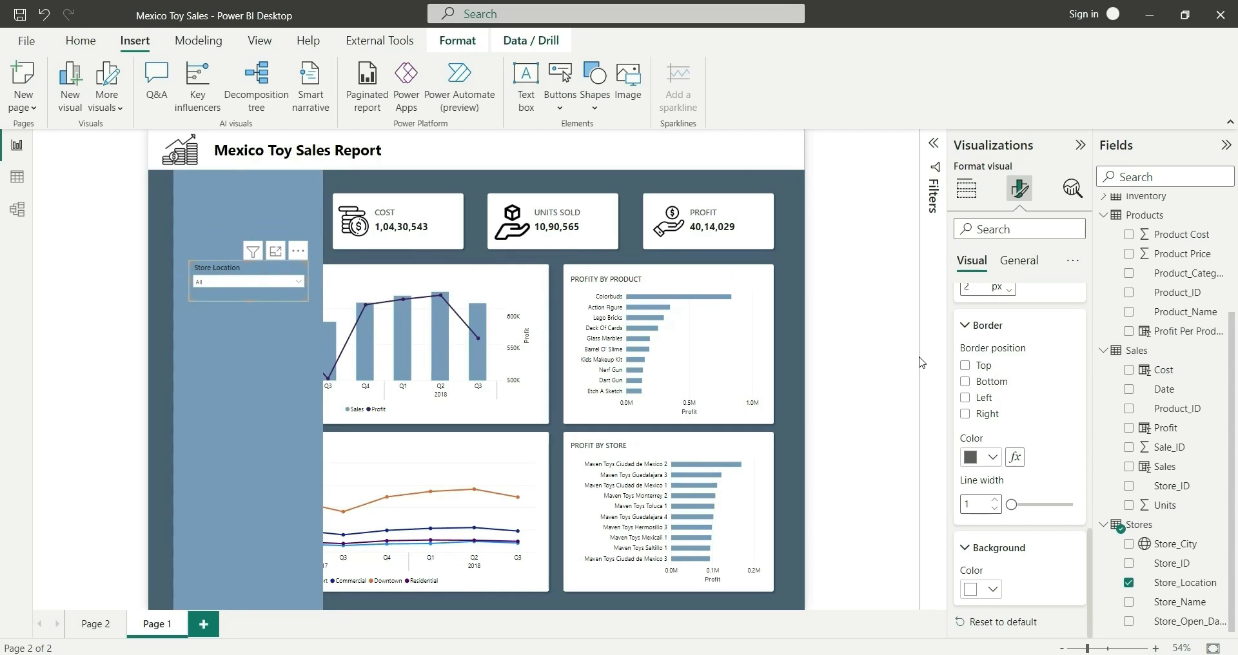
pyautogui.scroll(5, 1026, 387)
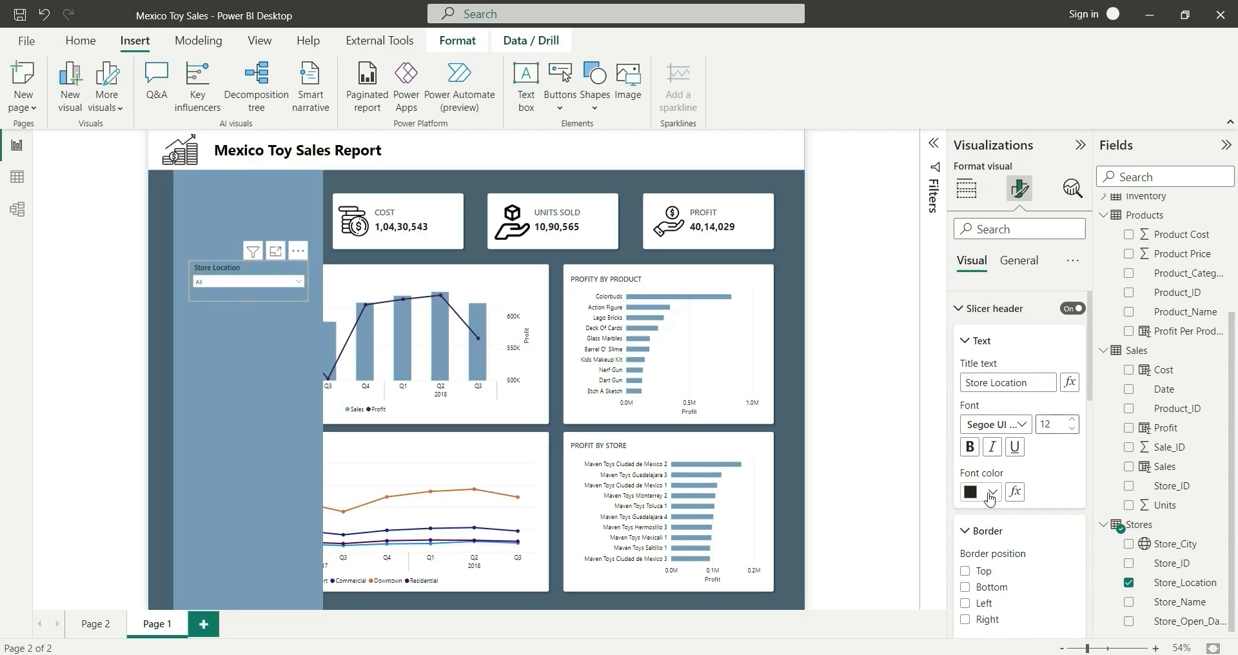
pyautogui.click(992, 493)
pyautogui.click(982, 423)
# - Duplicate the Store Location slicer directly below the original and change the copy's header text to Product Category
pyautogui.moveTo(253, 300); pyautogui.dragTo(230, 316)
pyautogui.hotkey('ctrl', 'c')
pyautogui.hotkey('ctrl', 'v')
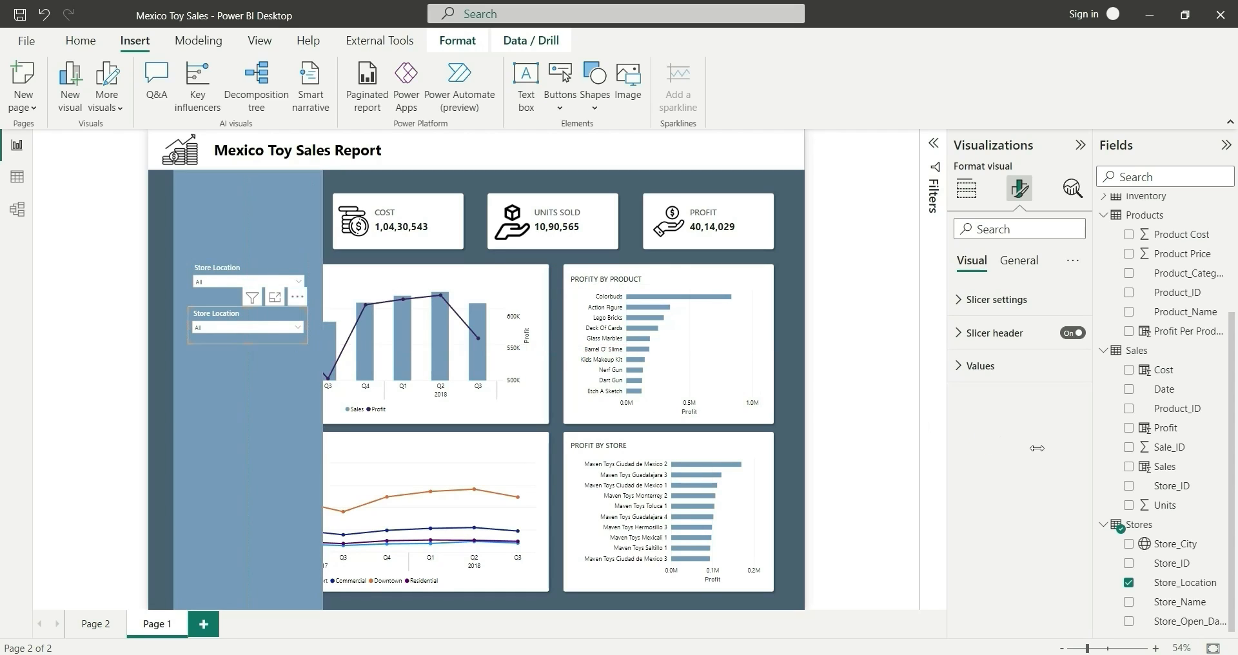
pyautogui.click(994, 333)
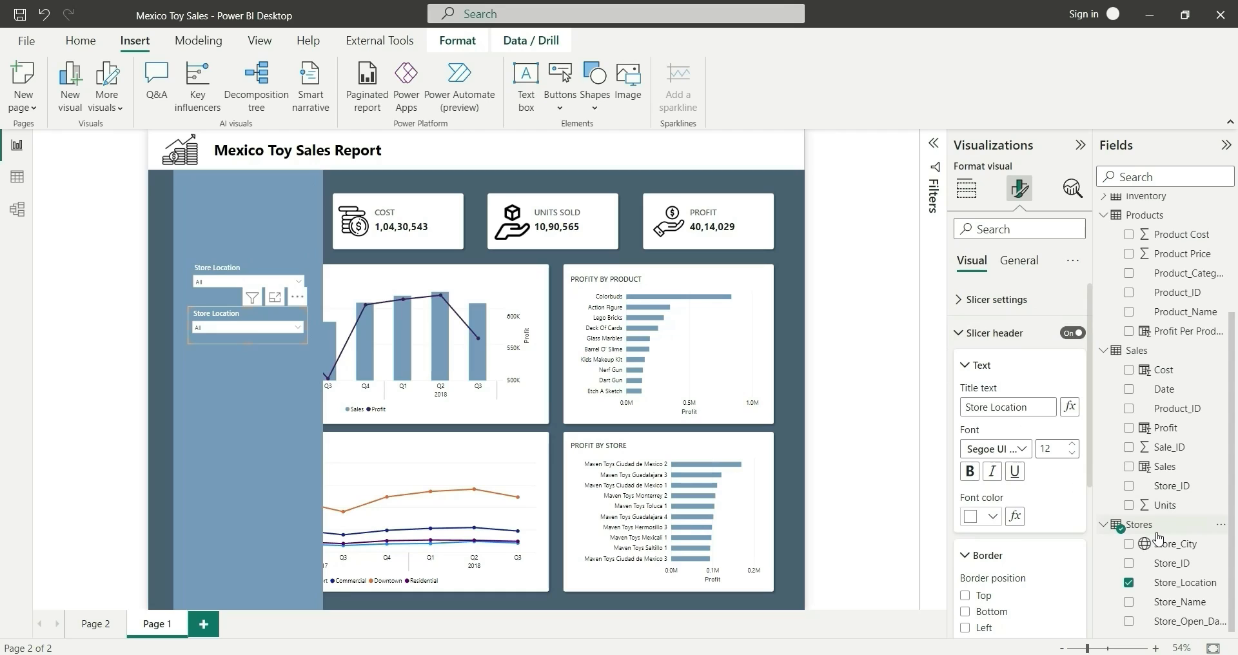
pyautogui.tripleClick(1009, 407)
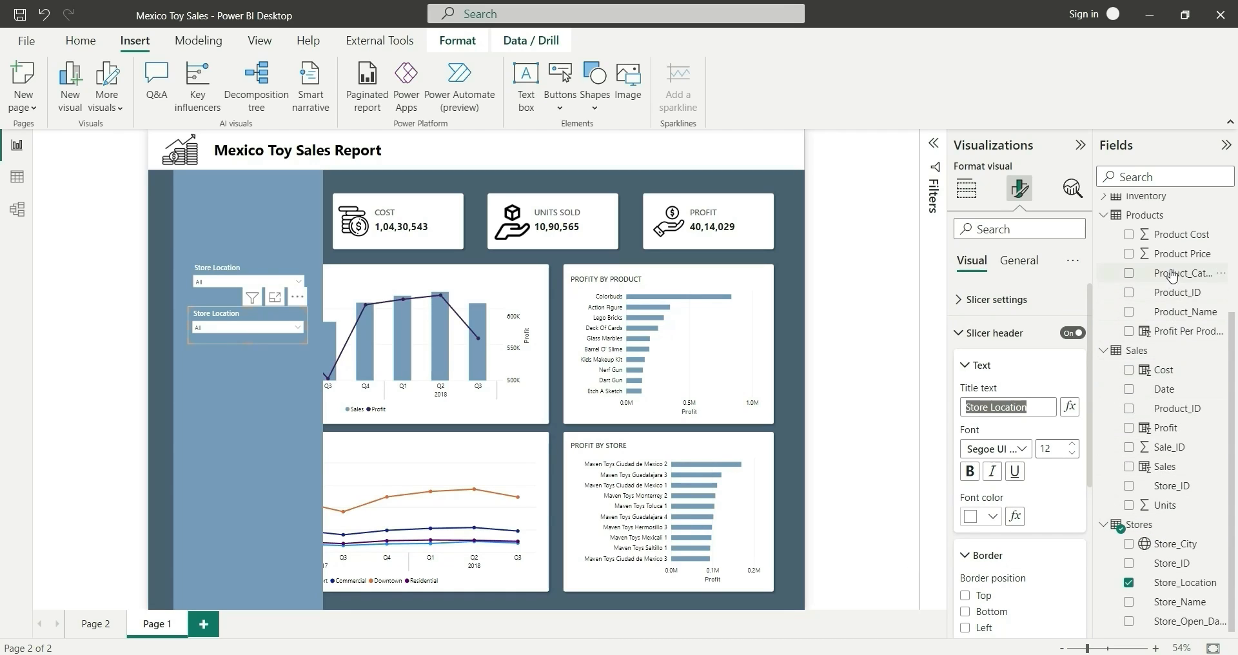
pyautogui.write('p')
pyautogui.click(282, 312)
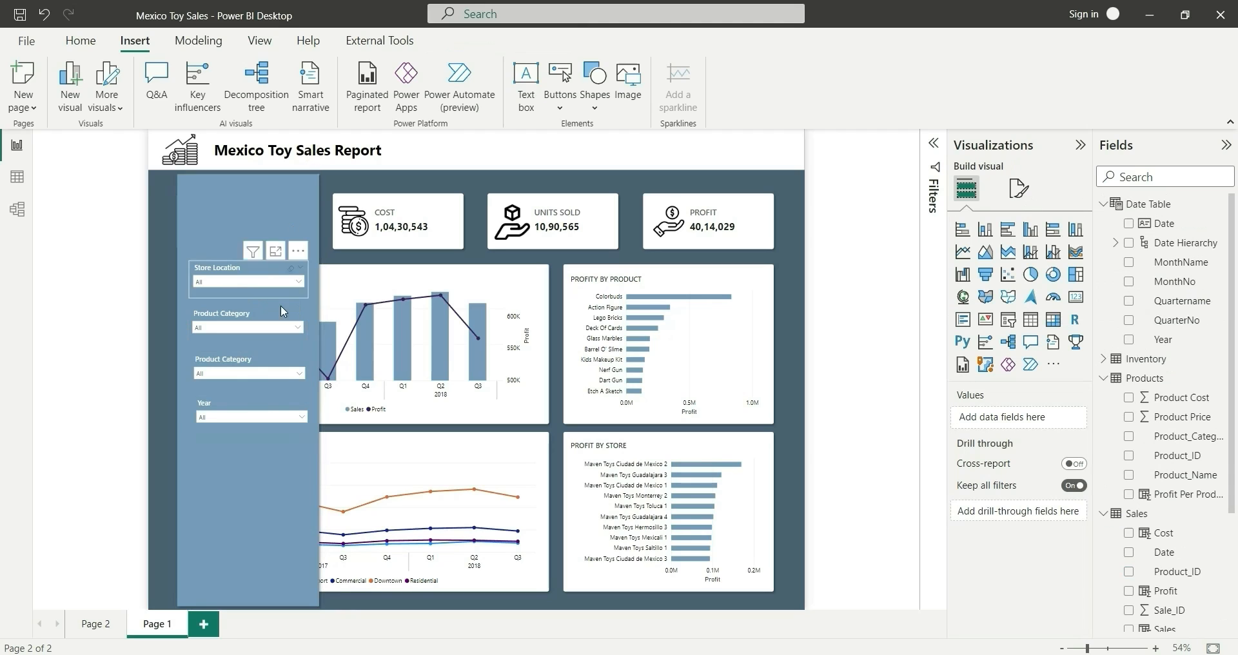
# - Align the four side-panel slicers to their left edges and distribute them vertically
pyautogui.click(200, 276)
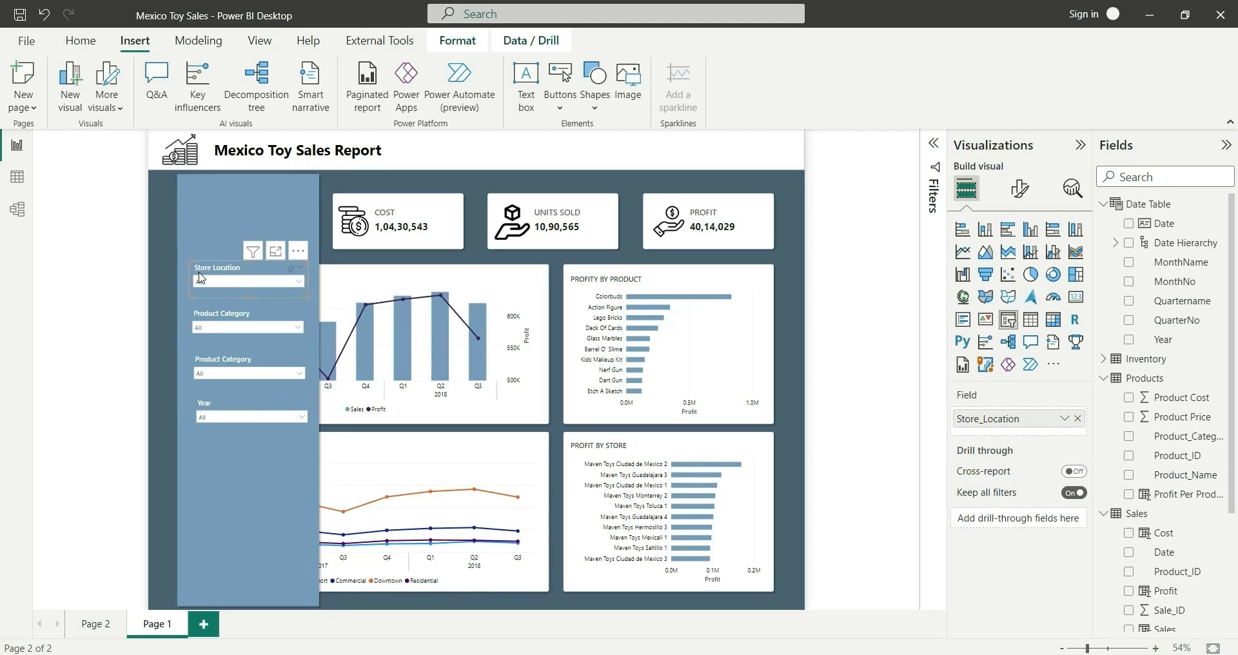
pyautogui.keyDown('ctrl'); pyautogui.click(218, 319); pyautogui.keyUp('ctrl')
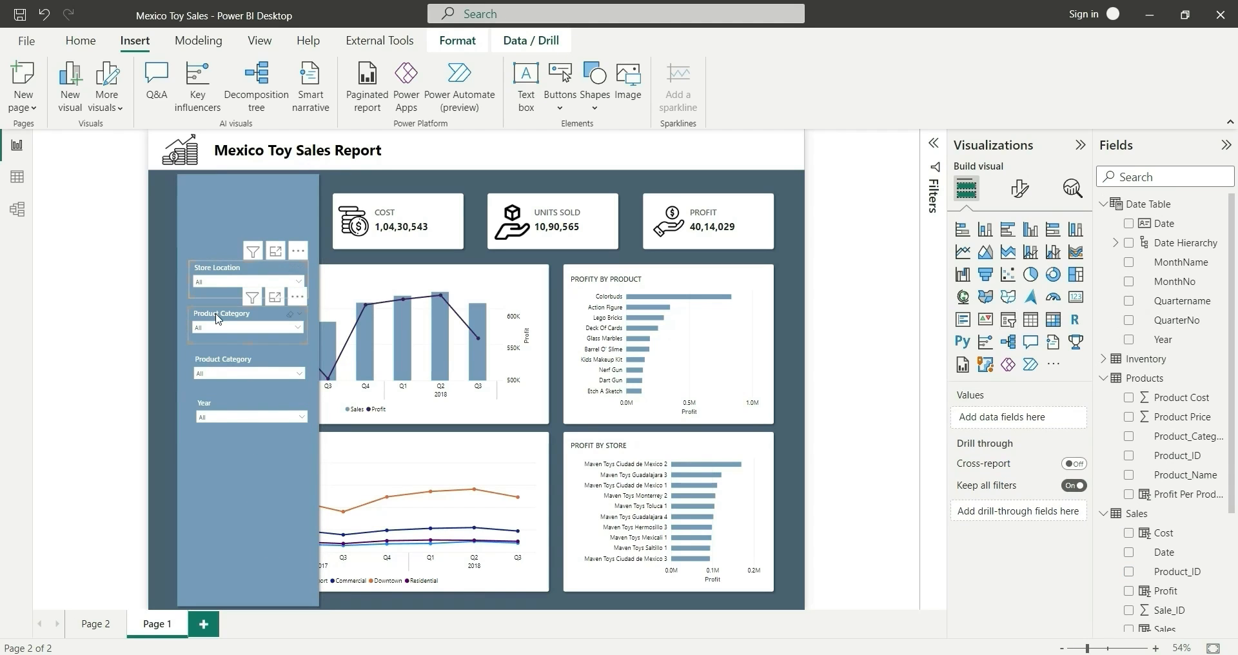
pyautogui.keyDown('ctrl'); pyautogui.click(219, 365); pyautogui.keyUp('ctrl')
pyautogui.keyDown('ctrl'); pyautogui.click(218, 405); pyautogui.keyUp('ctrl')
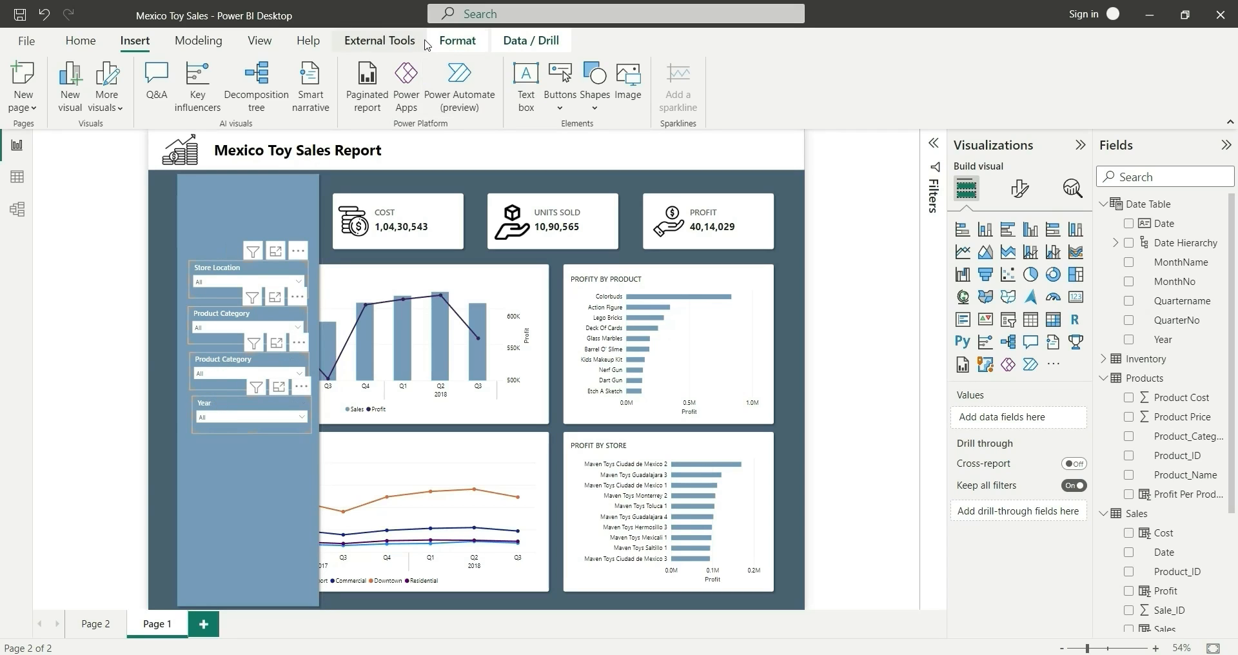
pyautogui.click(458, 40)
pyautogui.click(338, 104)
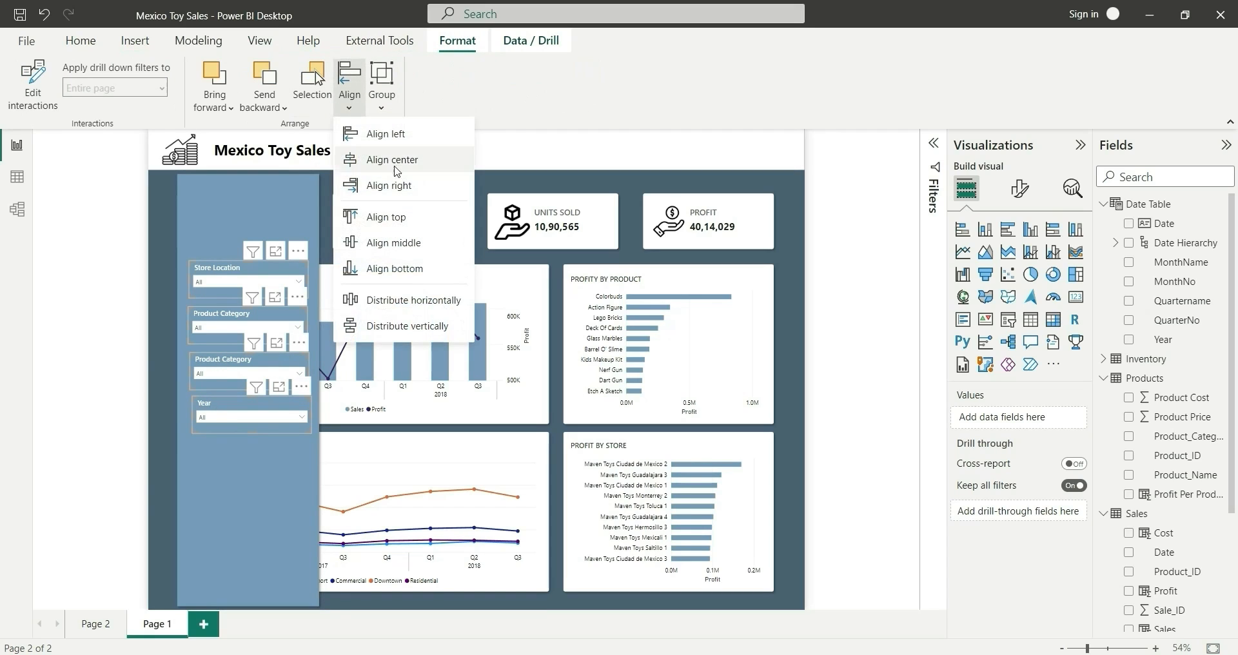
pyautogui.click(386, 135)
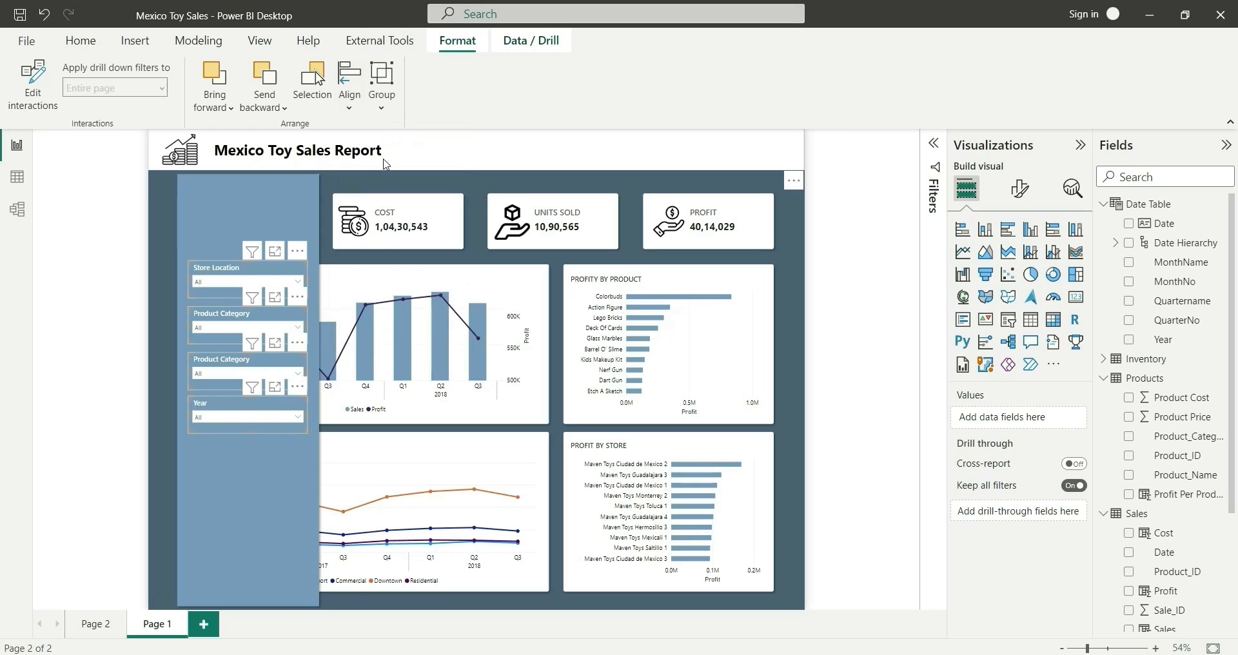
pyautogui.click(354, 115)
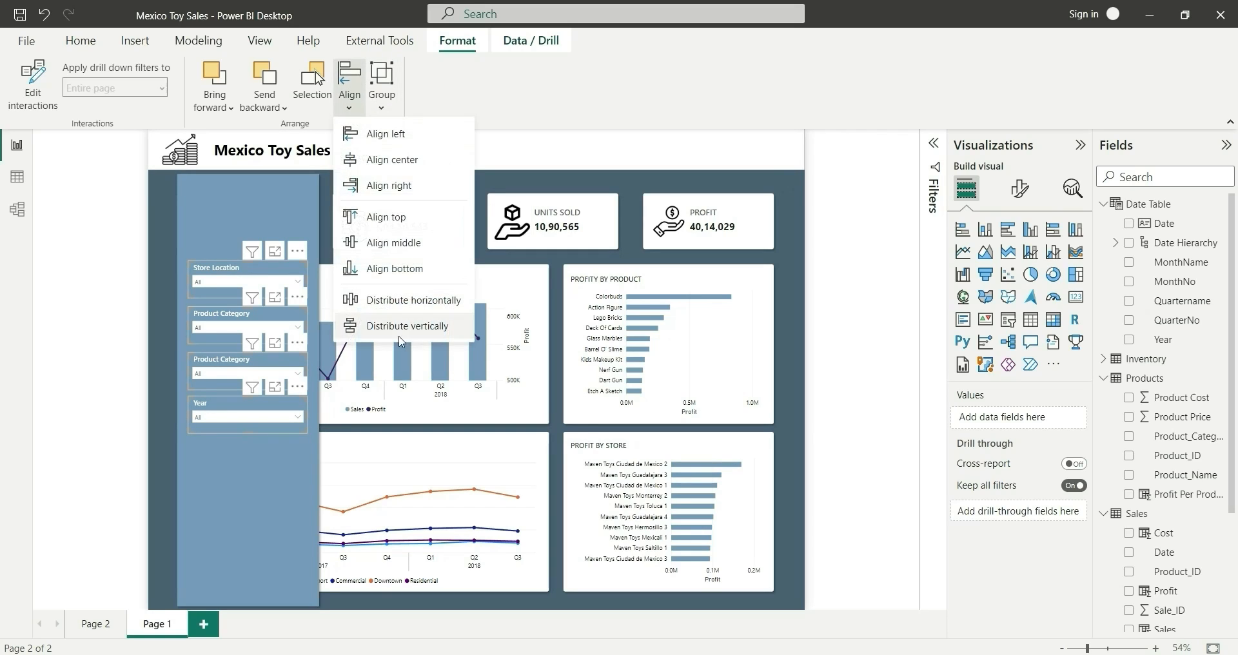
pyautogui.click(361, 323)
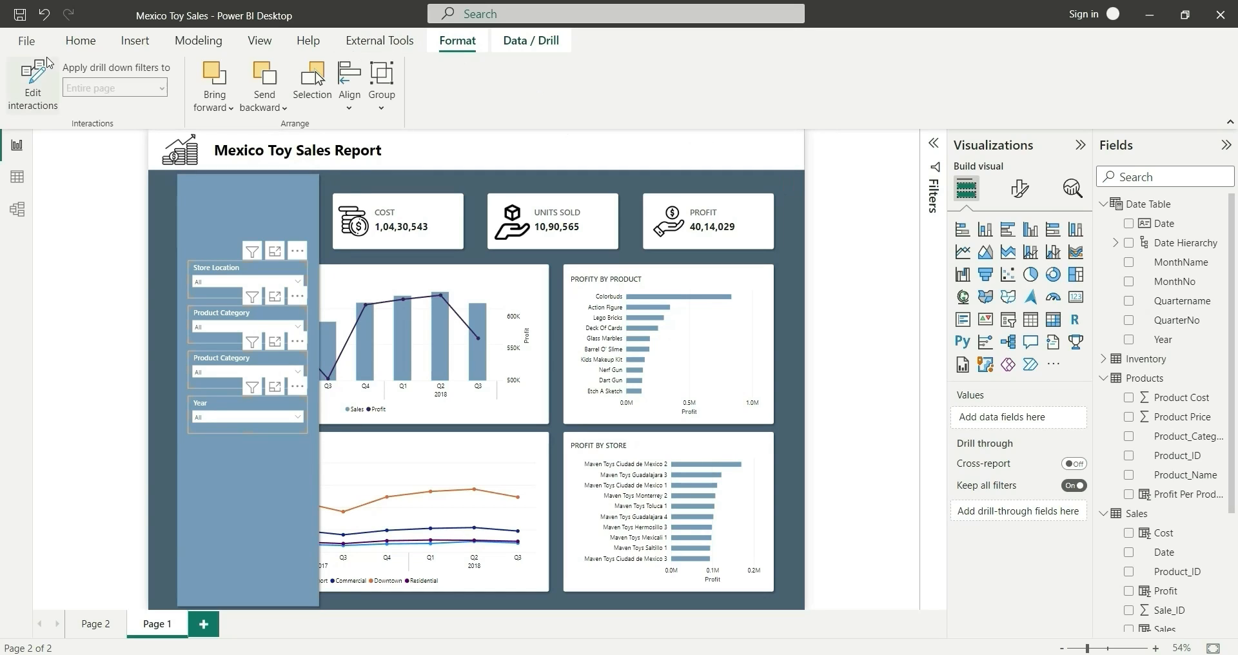
# - Insert a left block arrow, shrink it to icon size, and place it in the side panel's upper-right corner
pyautogui.click(134, 40)
pyautogui.click(596, 97)
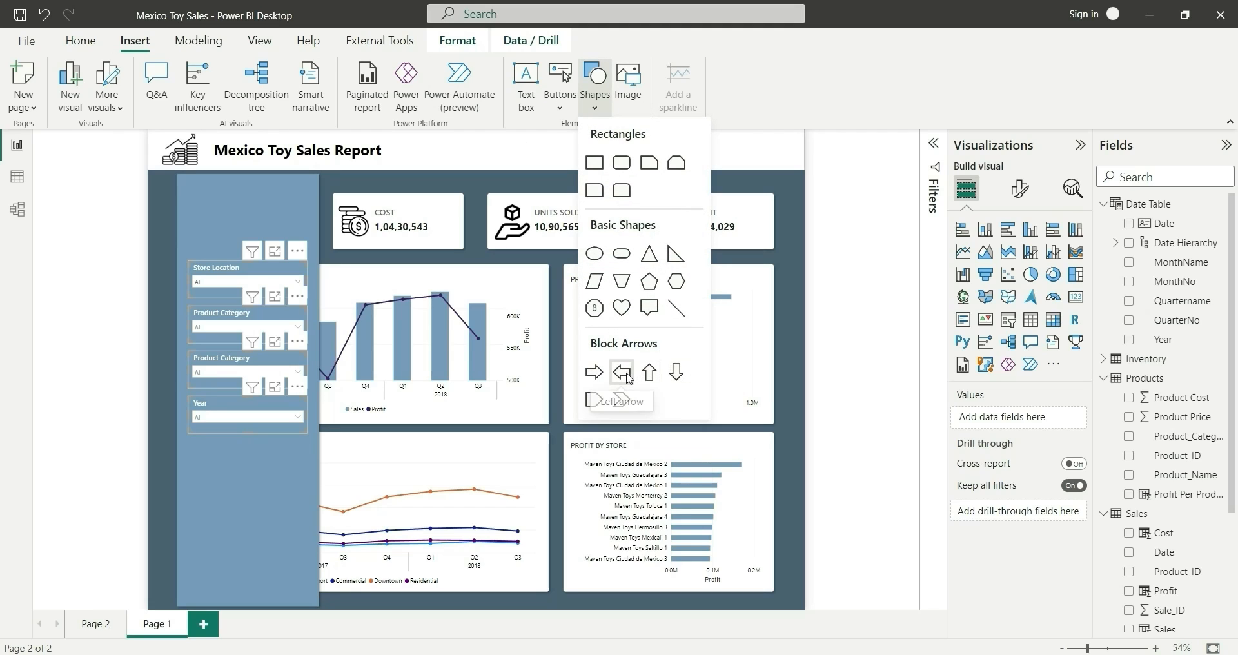
pyautogui.click(621, 372)
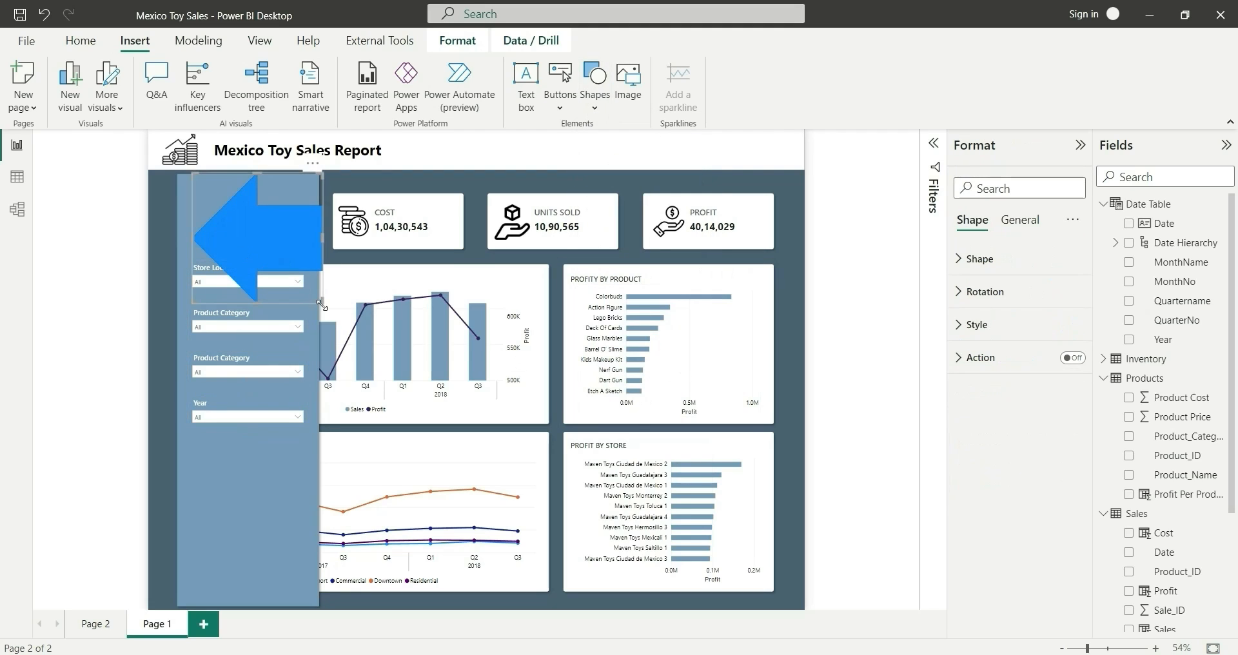
pyautogui.moveTo(323, 302); pyautogui.dragTo(302, 195)
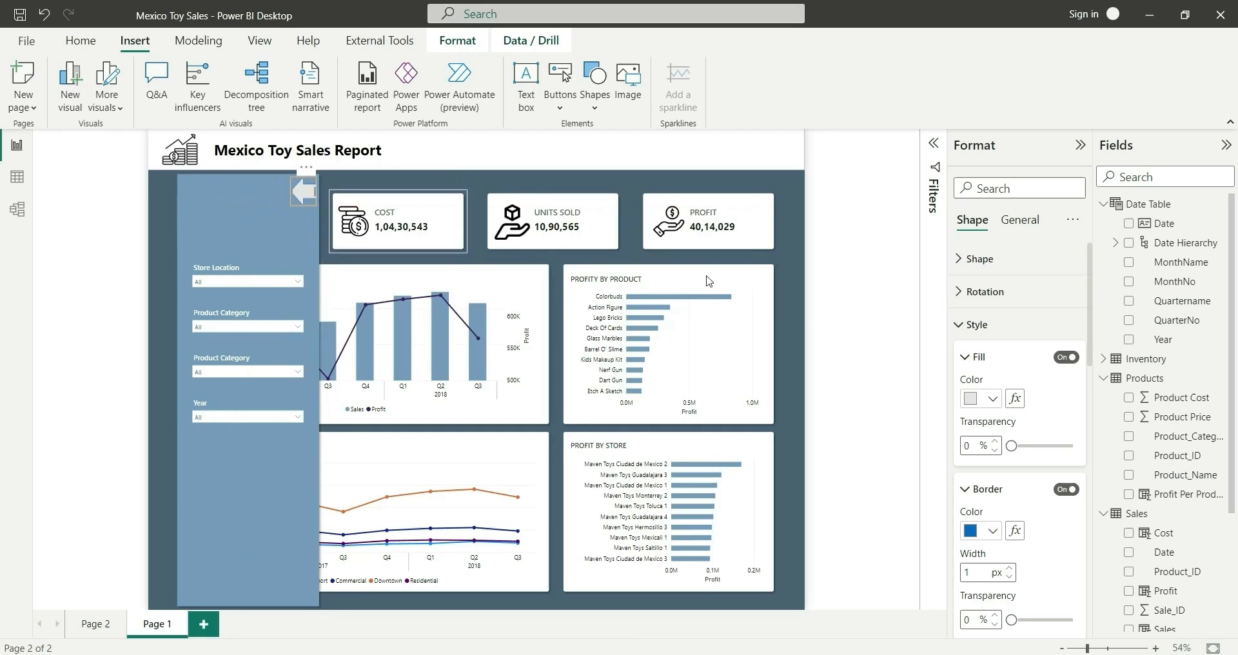
# - Fill the left arrow on the side panel with white
pyautogui.click(992, 399)
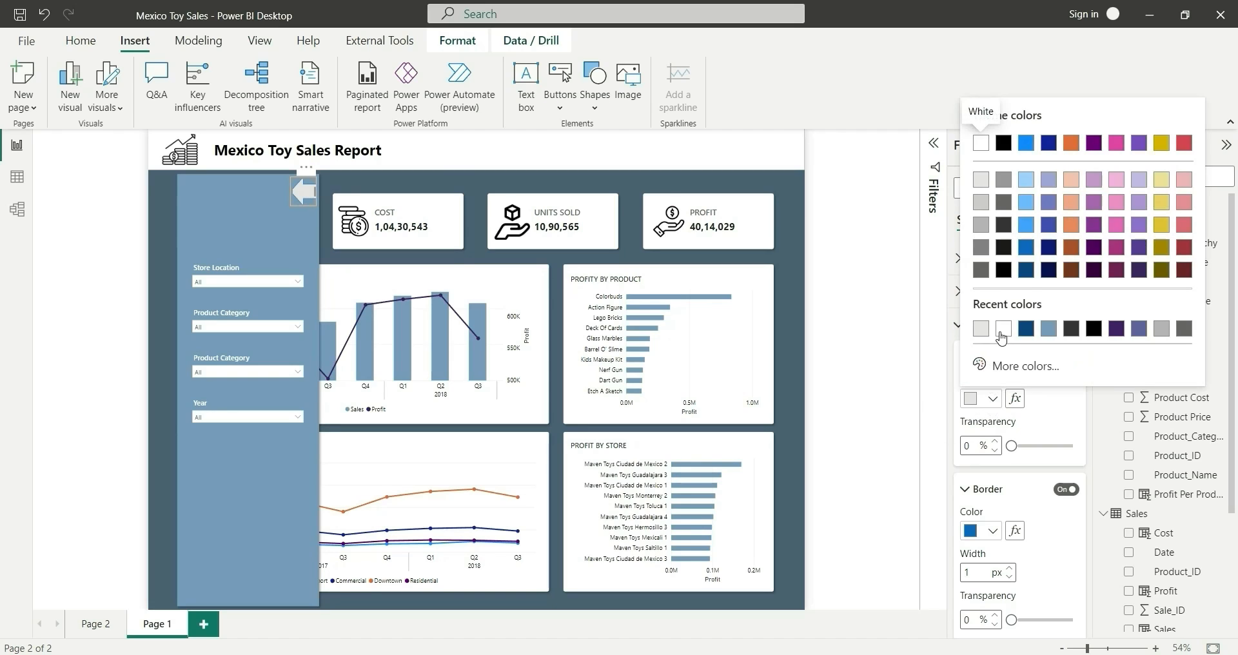
pyautogui.click(975, 135)
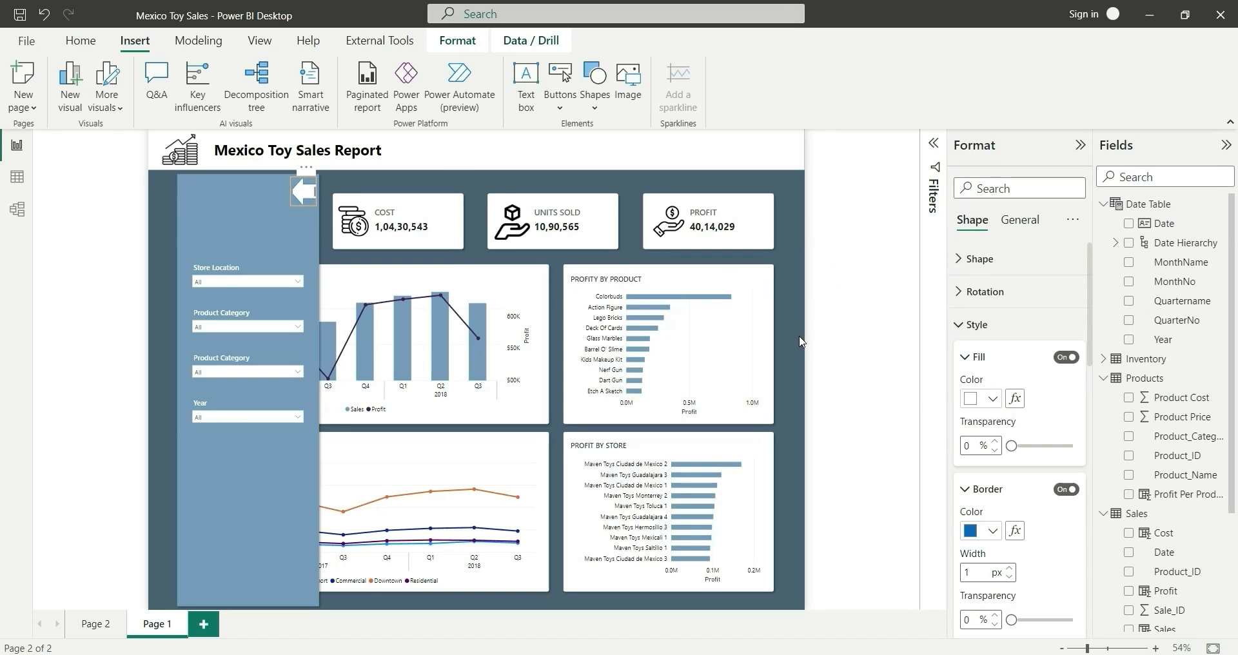
pyautogui.click(823, 384)
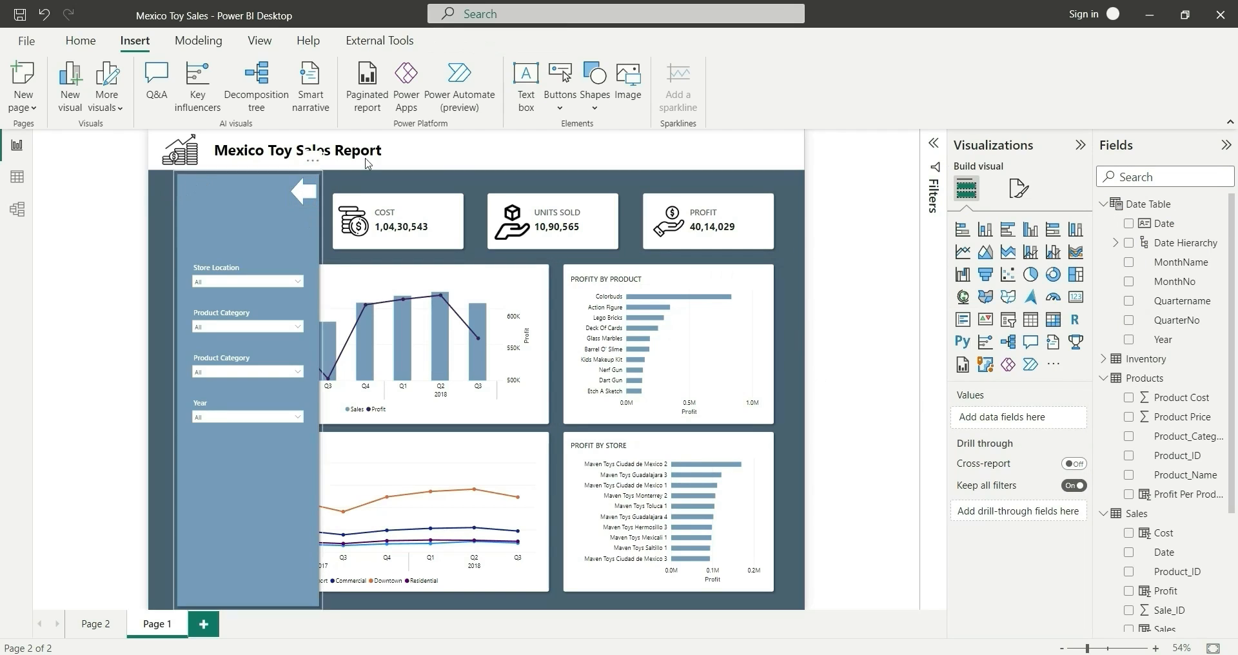
# - Switch to the Flaticon site in the browser and search its icons for "filter"
pyautogui.click(560, 654)
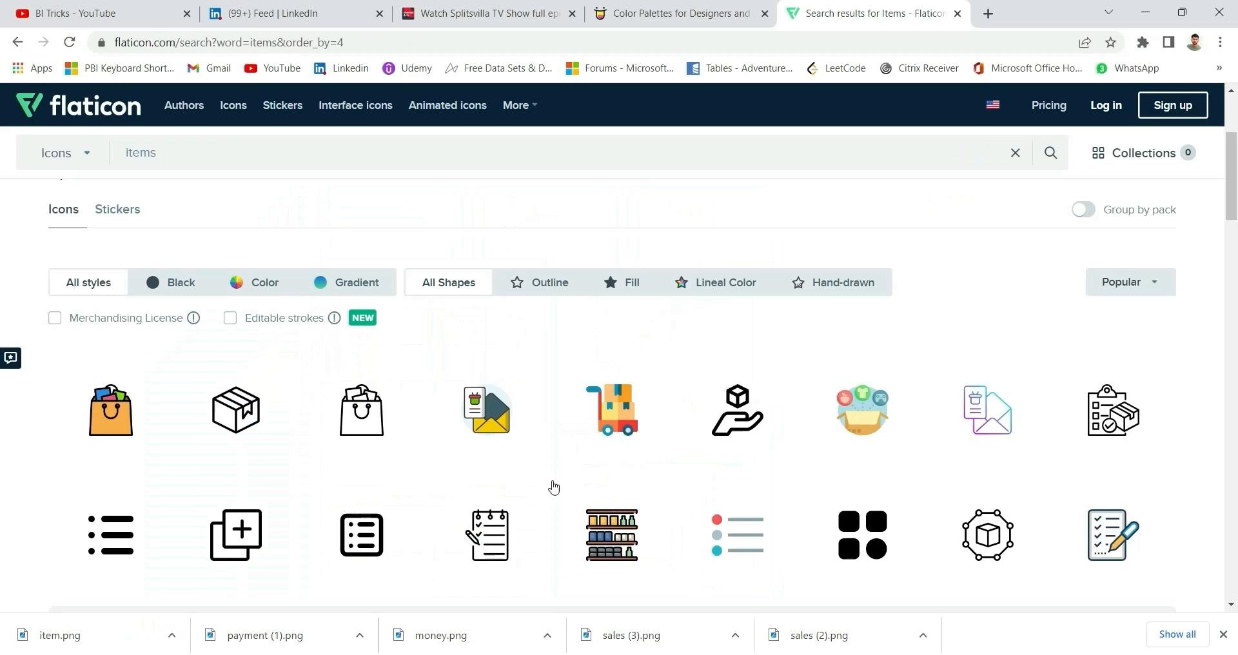
pyautogui.moveTo(161, 151); pyautogui.dragTo(92, 151)
pyautogui.write('filter')
pyautogui.press('Return')
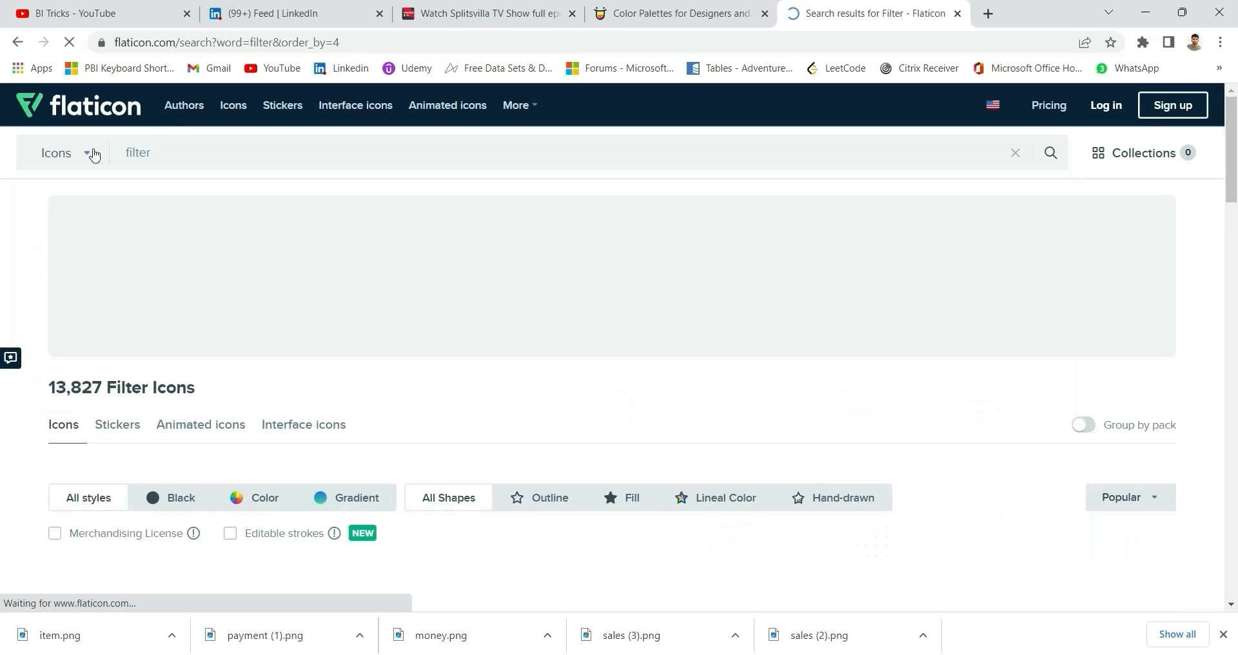
# - Download the thin outlined funnel icon from the filter icon results and dismiss the attribution message
pyautogui.scroll(-5, 552, 441)
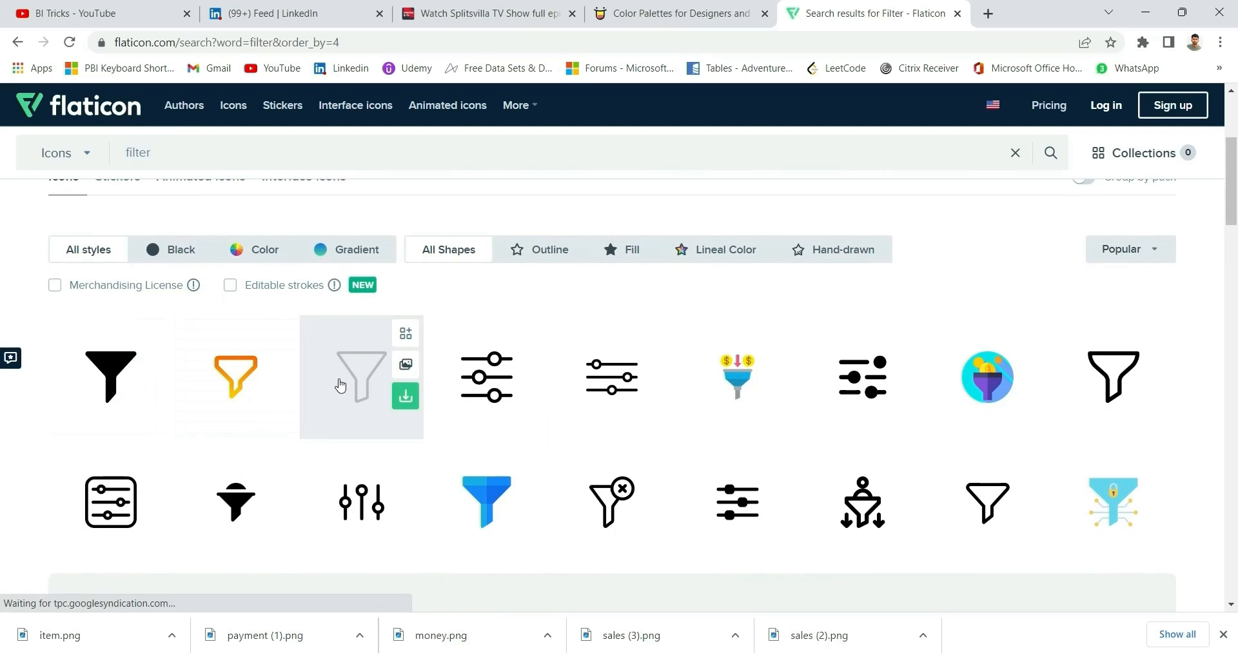
pyautogui.click(405, 397)
pyautogui.click(674, 332)
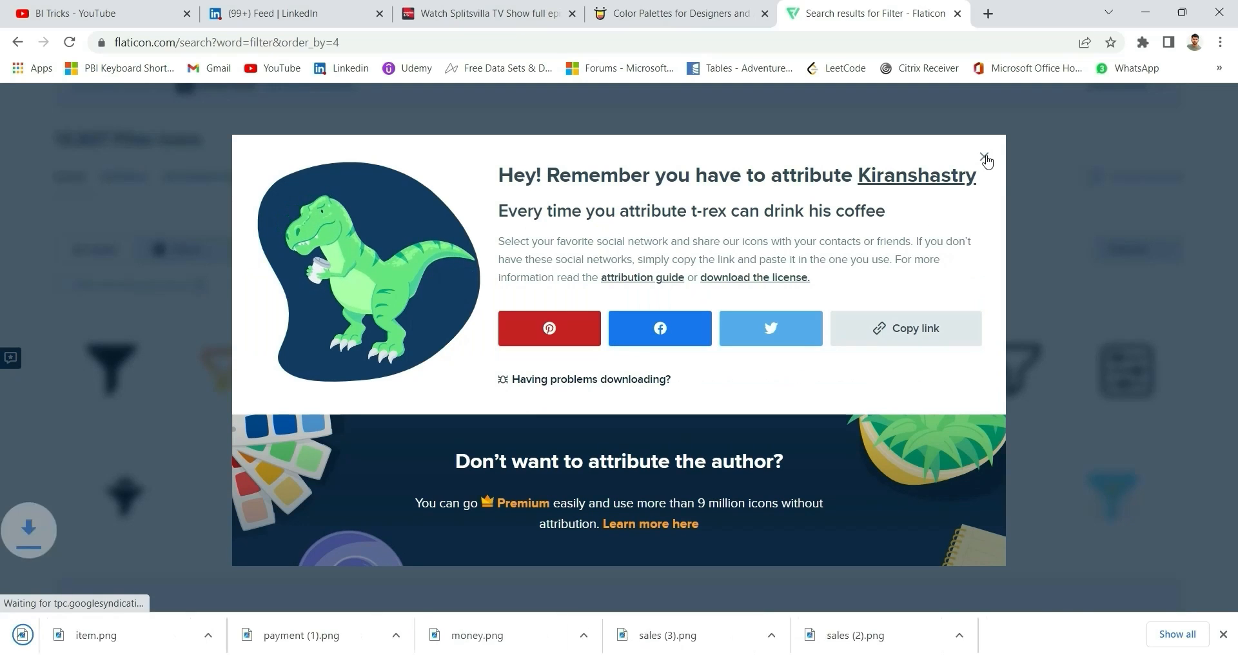
pyautogui.click(984, 158)
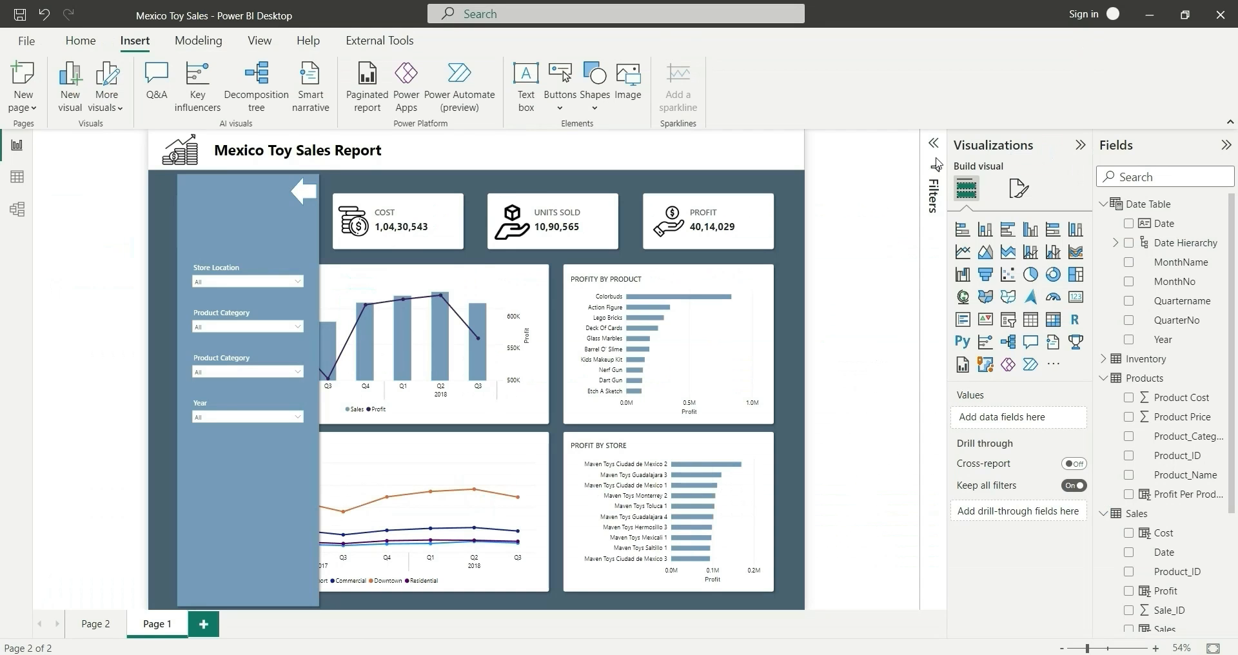
# - Insert the filter (5) image into the Power BI report, shrink it to icon size, and place it beside the side panel's upper-left corner
pyautogui.click(634, 97)
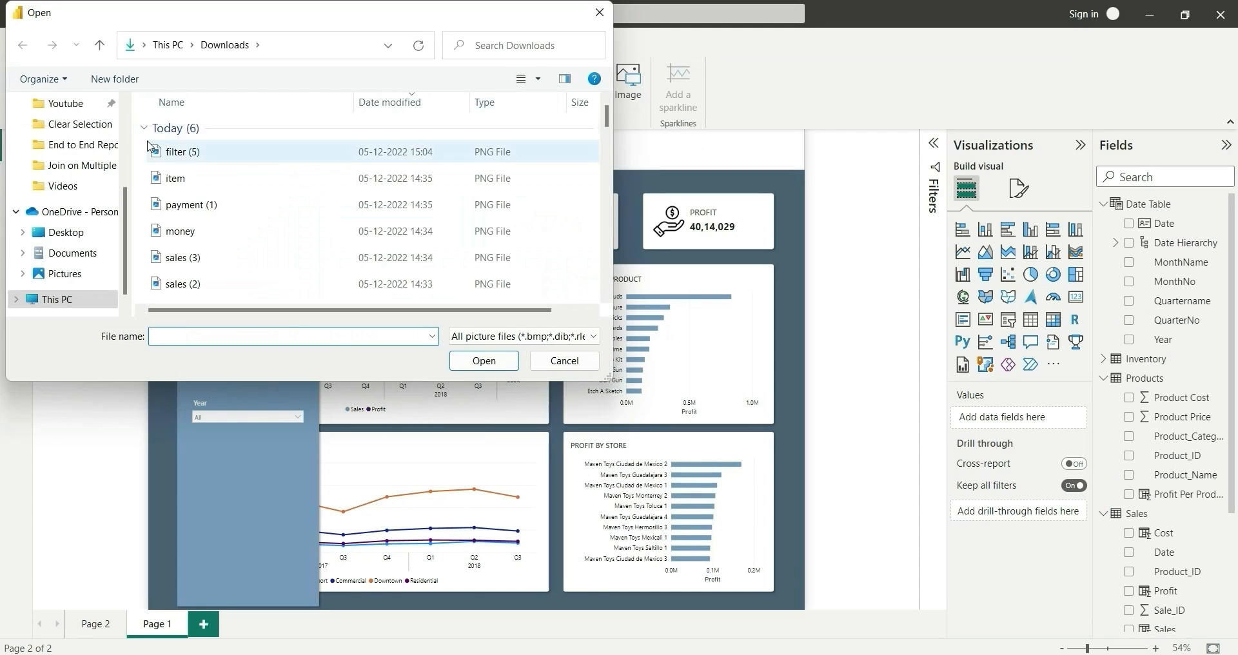
pyautogui.doubleClick(195, 162)
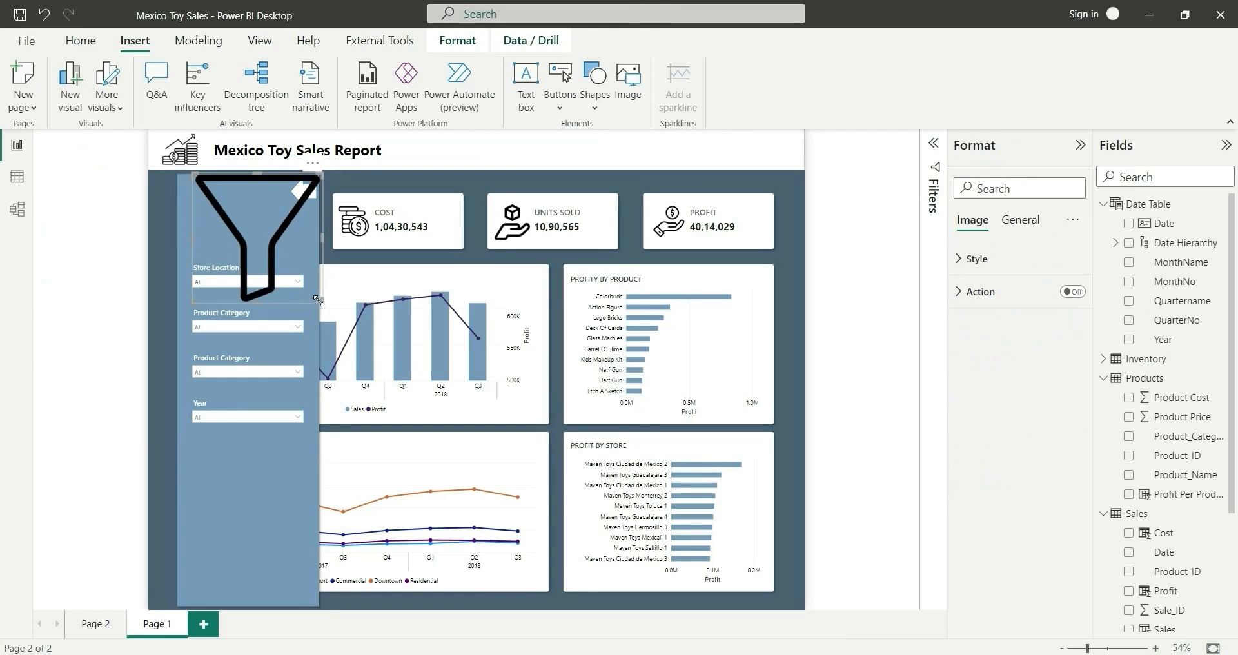
pyautogui.moveTo(318, 297); pyautogui.dragTo(224, 231)
pyautogui.moveTo(208, 190); pyautogui.dragTo(159, 193)
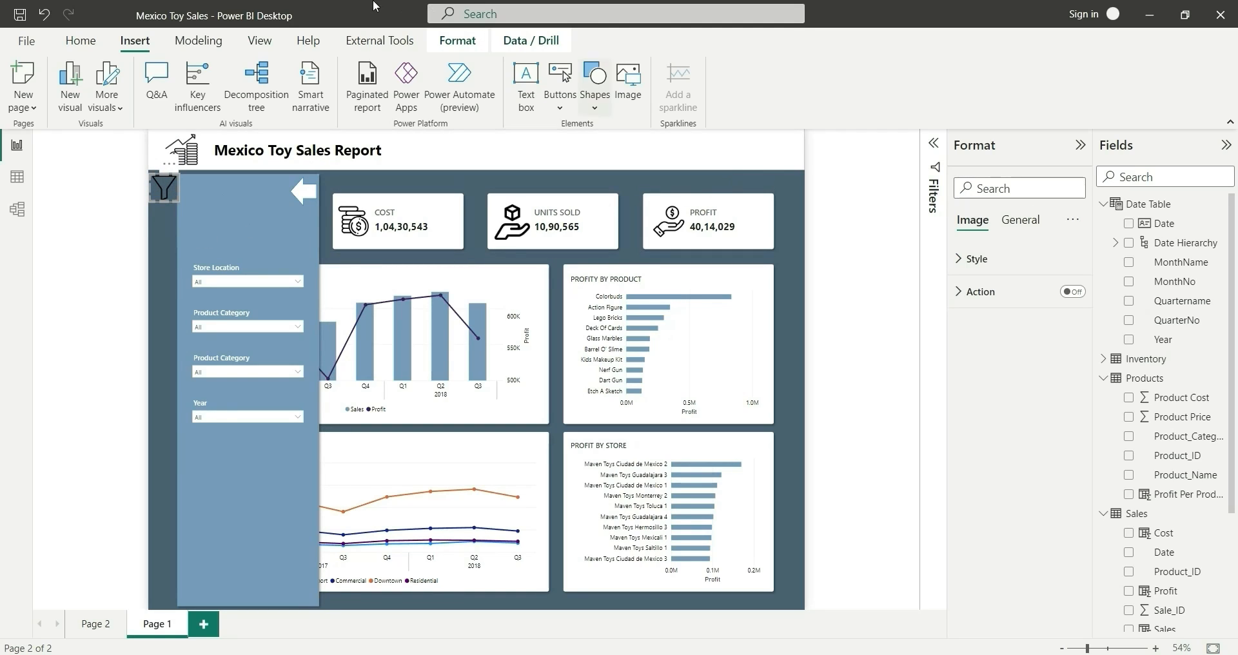
# - Display the Selection and Bookmarks panes for the report page
pyautogui.click(259, 41)
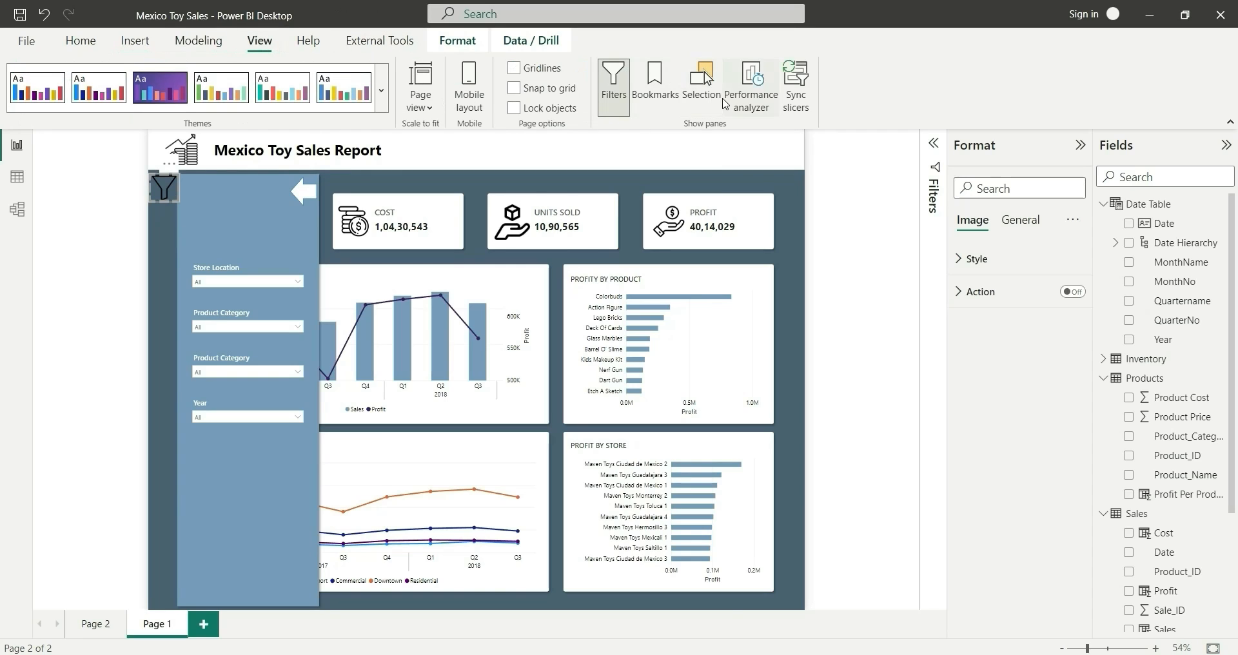
pyautogui.click(693, 90)
pyautogui.click(655, 87)
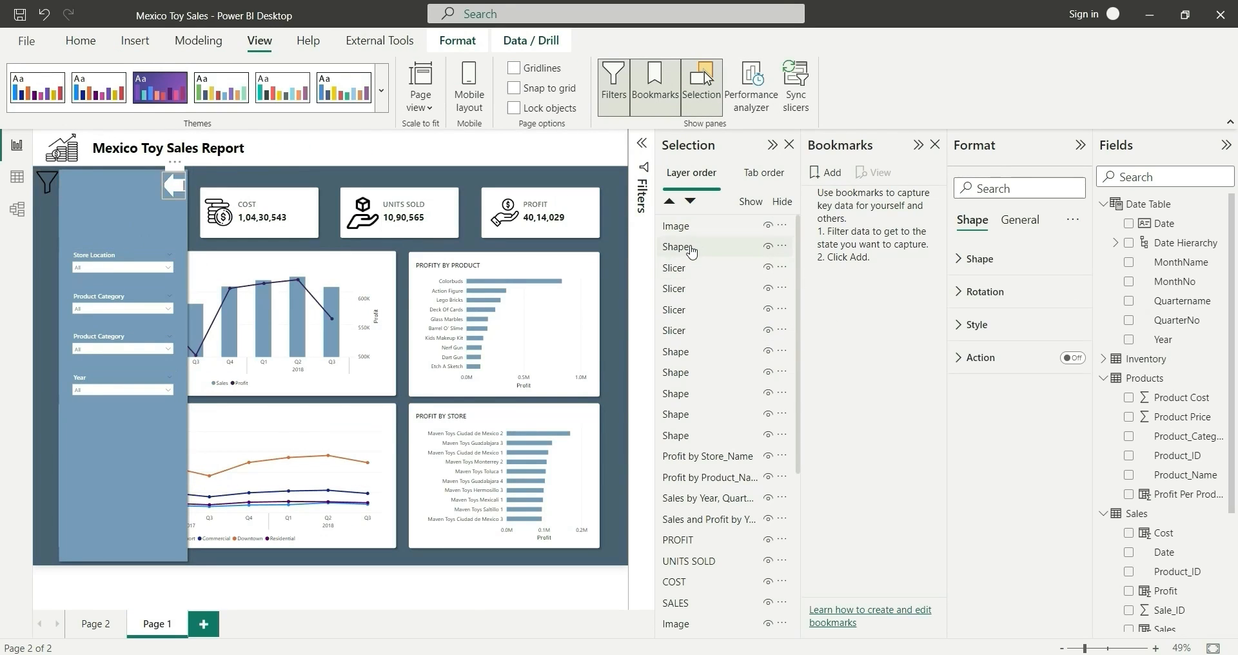
# - Group the side panel's background shape, its four slicers and the white left arrow
pyautogui.click(687, 268)
pyautogui.click(688, 352)
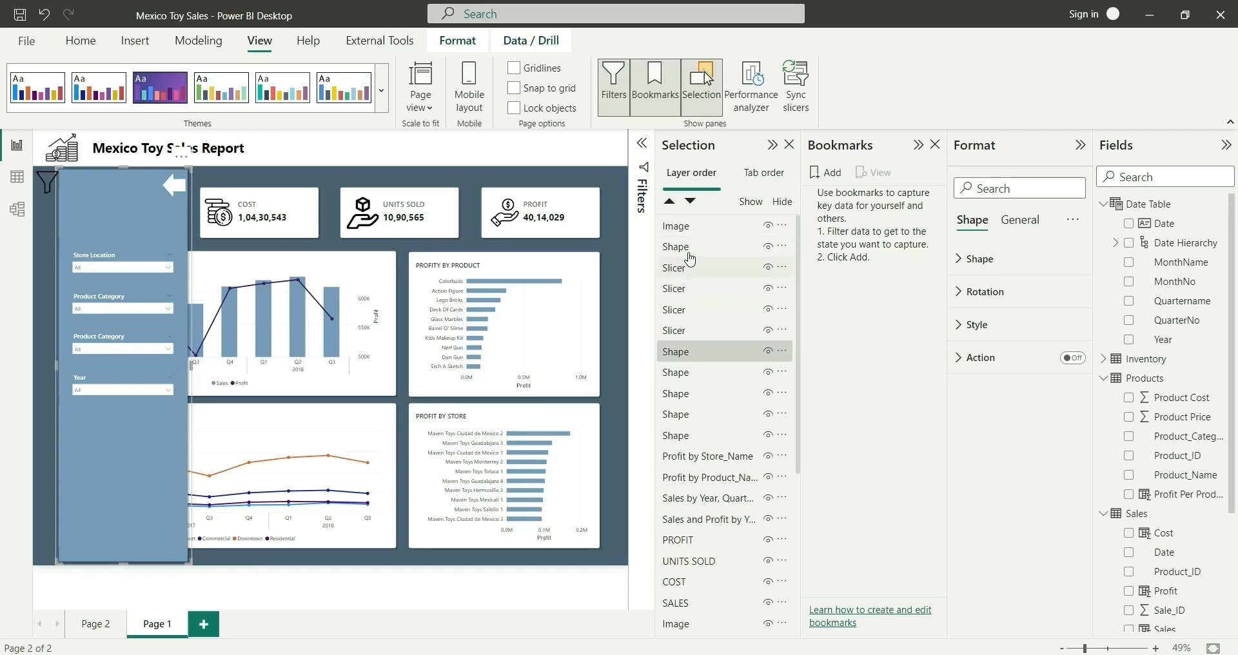
pyautogui.keyDown('shift'); pyautogui.click(689, 249); pyautogui.keyUp('shift')
pyautogui.rightClick(689, 290)
pyautogui.moveTo(774, 294)
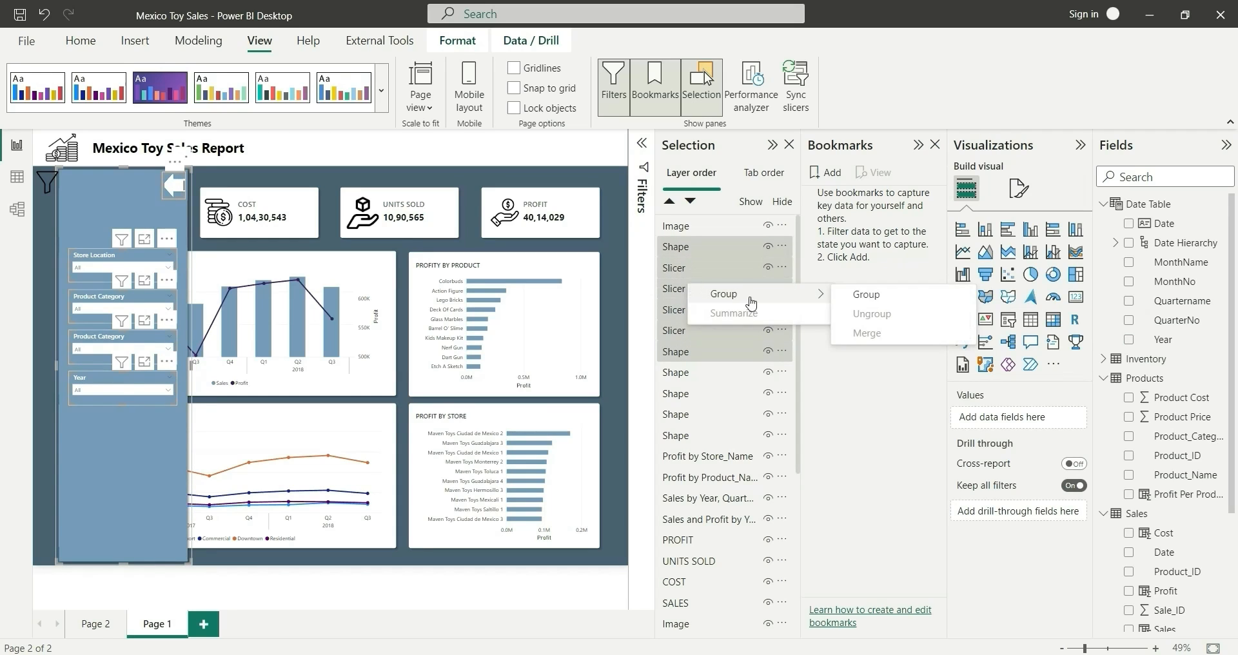
pyautogui.click(864, 295)
# - Rename the side-panel group as "Slicer Pane" and the funnel image as "Filter image"
pyautogui.doubleClick(702, 229)
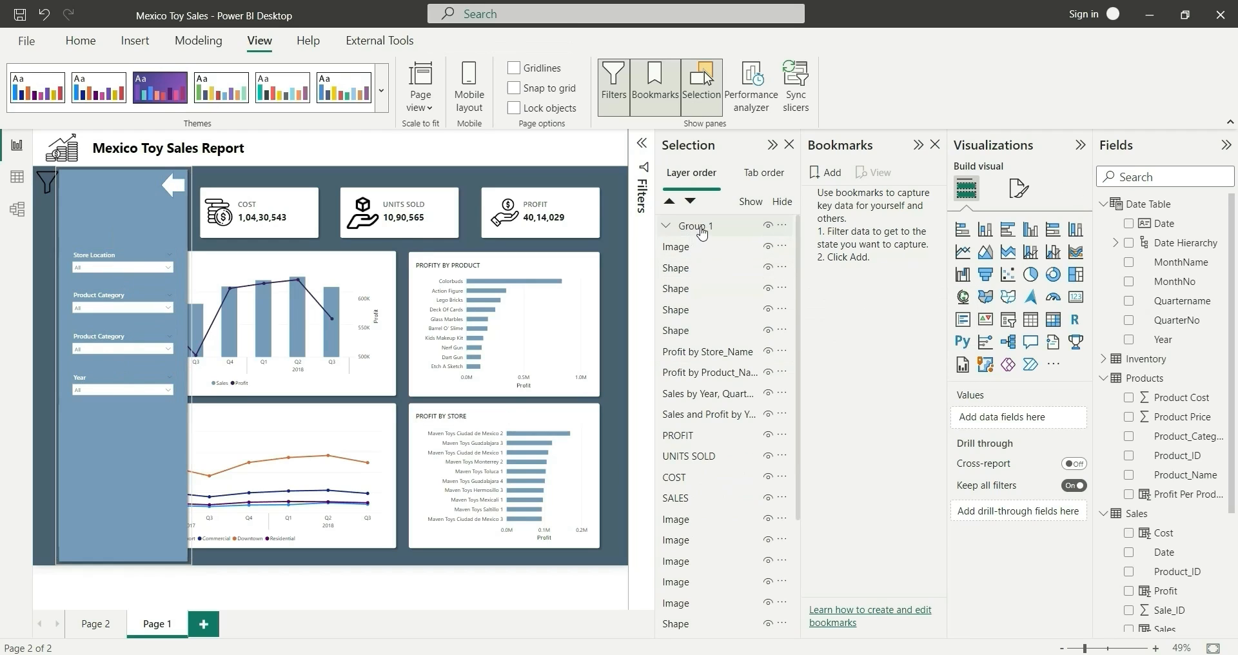
pyautogui.write('SlicerPane')
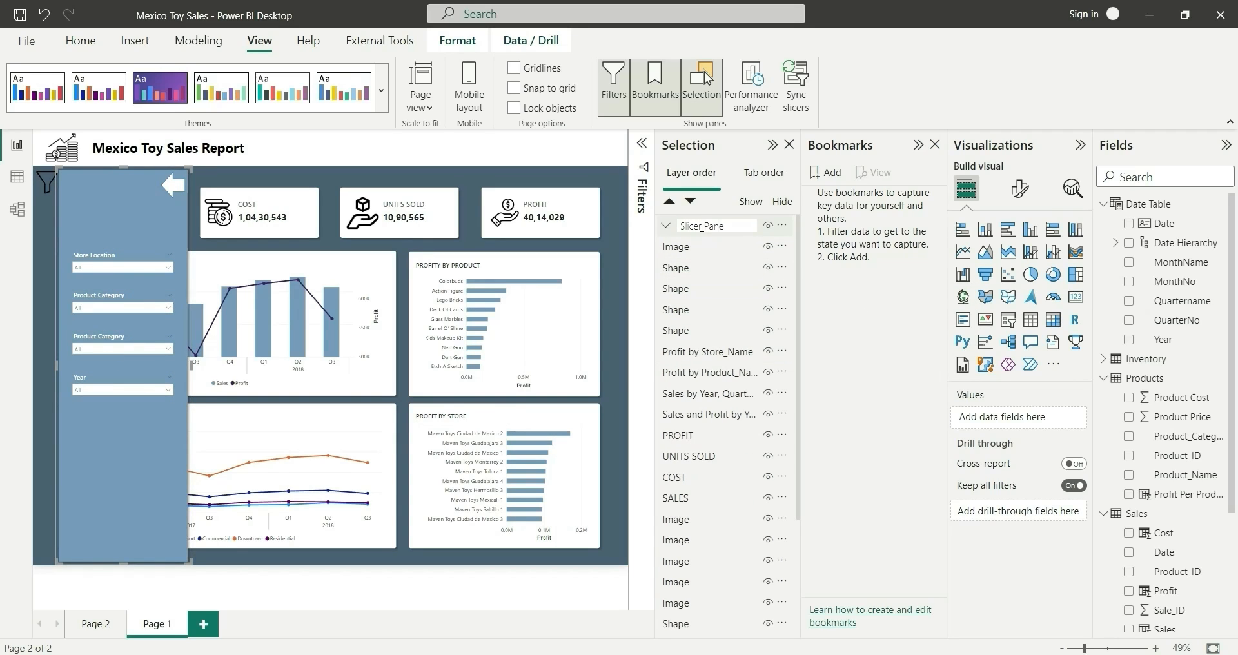
pyautogui.press('Return')
pyautogui.click(702, 252)
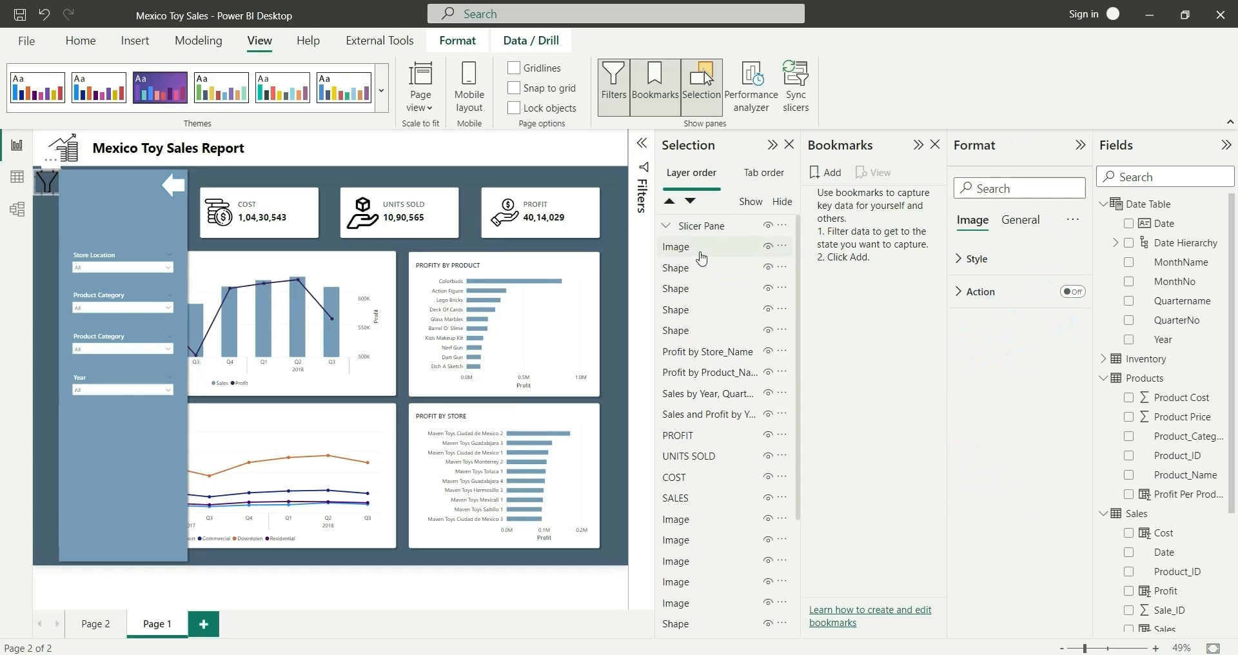
pyautogui.doubleClick(701, 248)
pyautogui.write('Filter i')
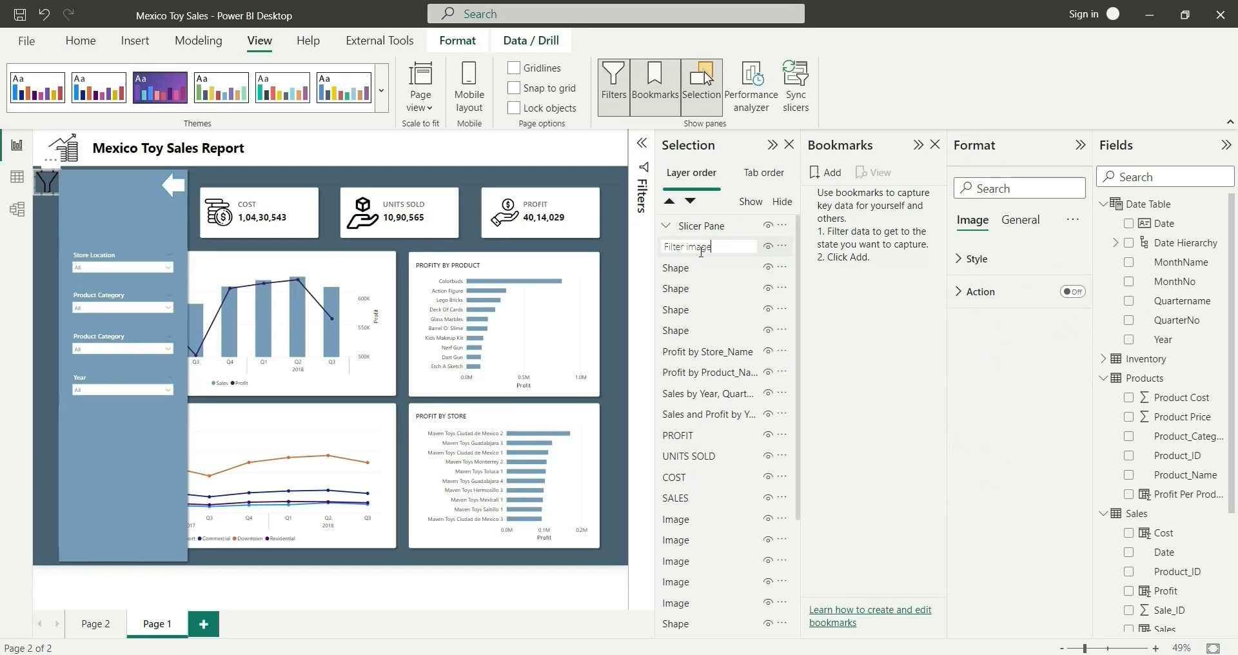
pyautogui.press('Return')
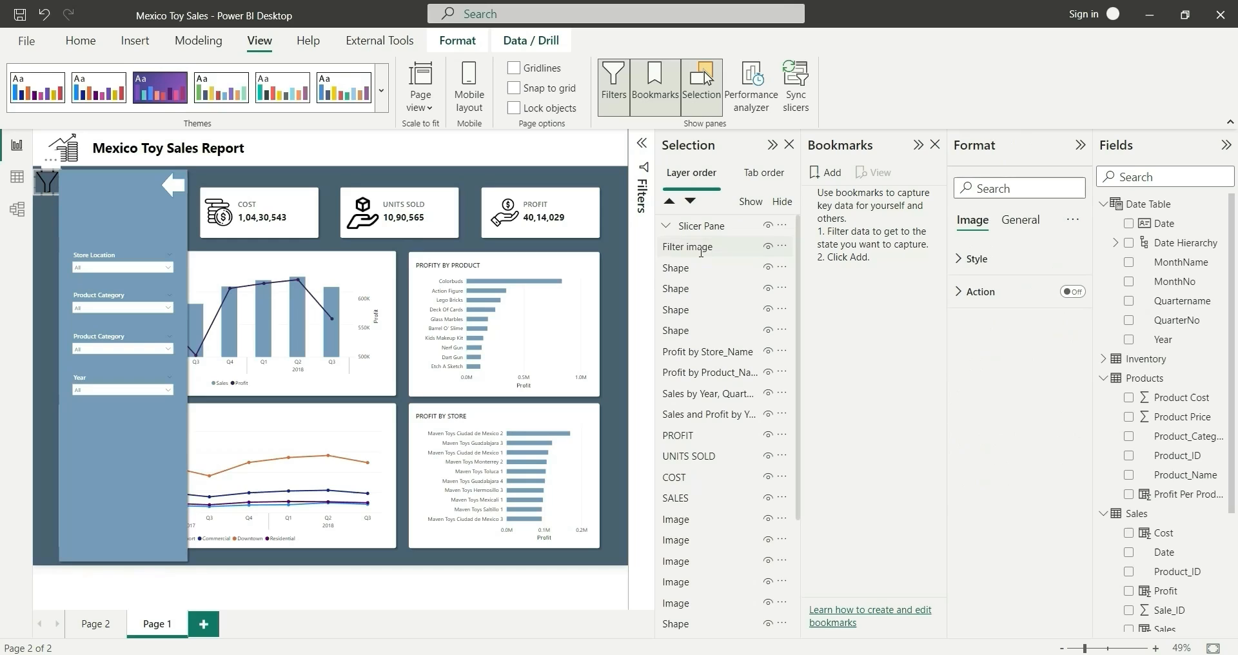
# - Add two bookmarks and name them "Show Filter" and "Hide Filter"
pyautogui.click(828, 172)
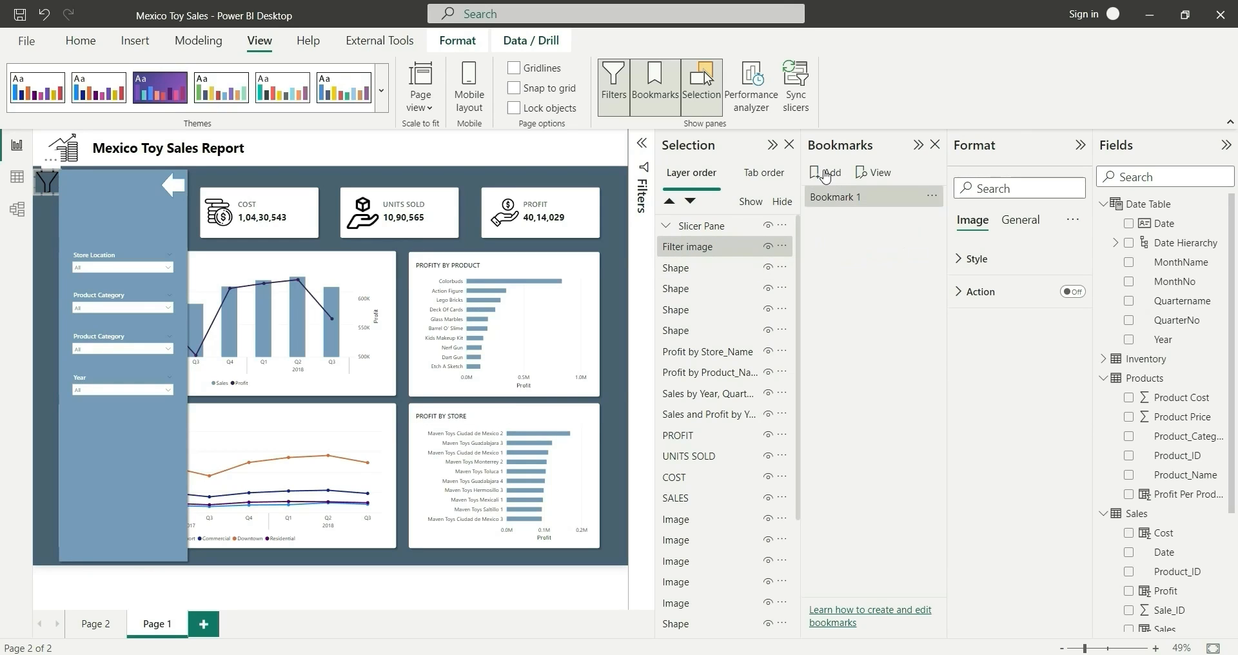
pyautogui.click(826, 174)
pyautogui.doubleClick(845, 198)
pyautogui.write('Show Filter')
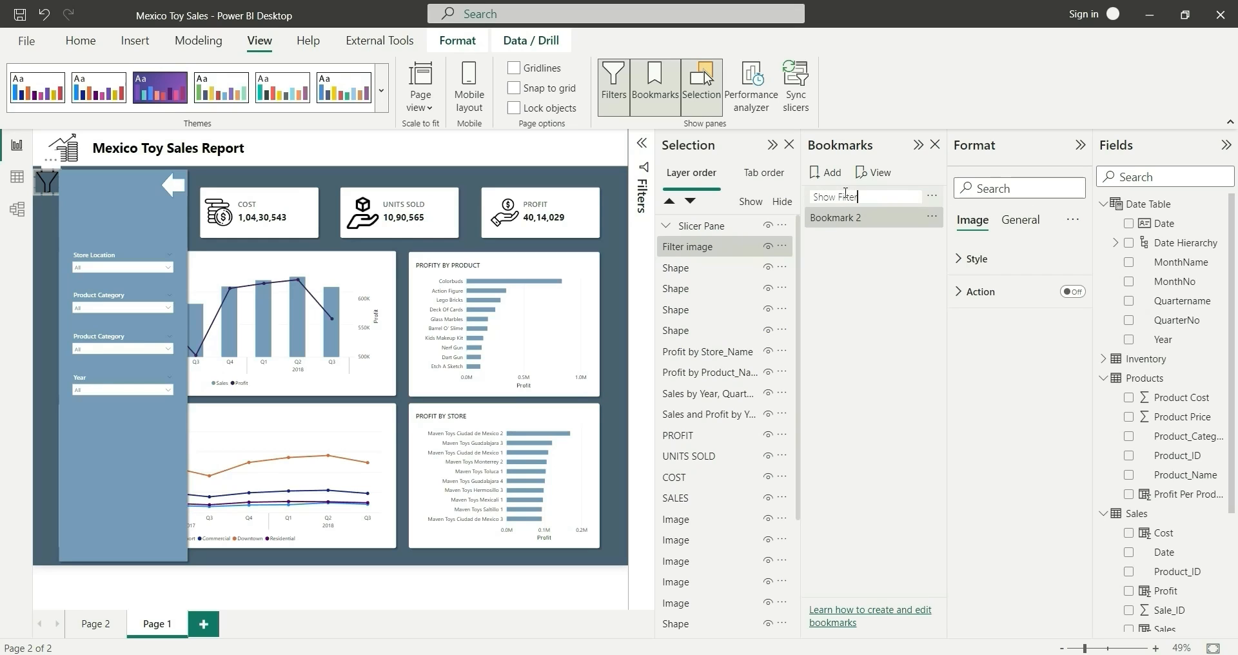
pyautogui.press('Return')
pyautogui.doubleClick(845, 217)
pyautogui.write('H')
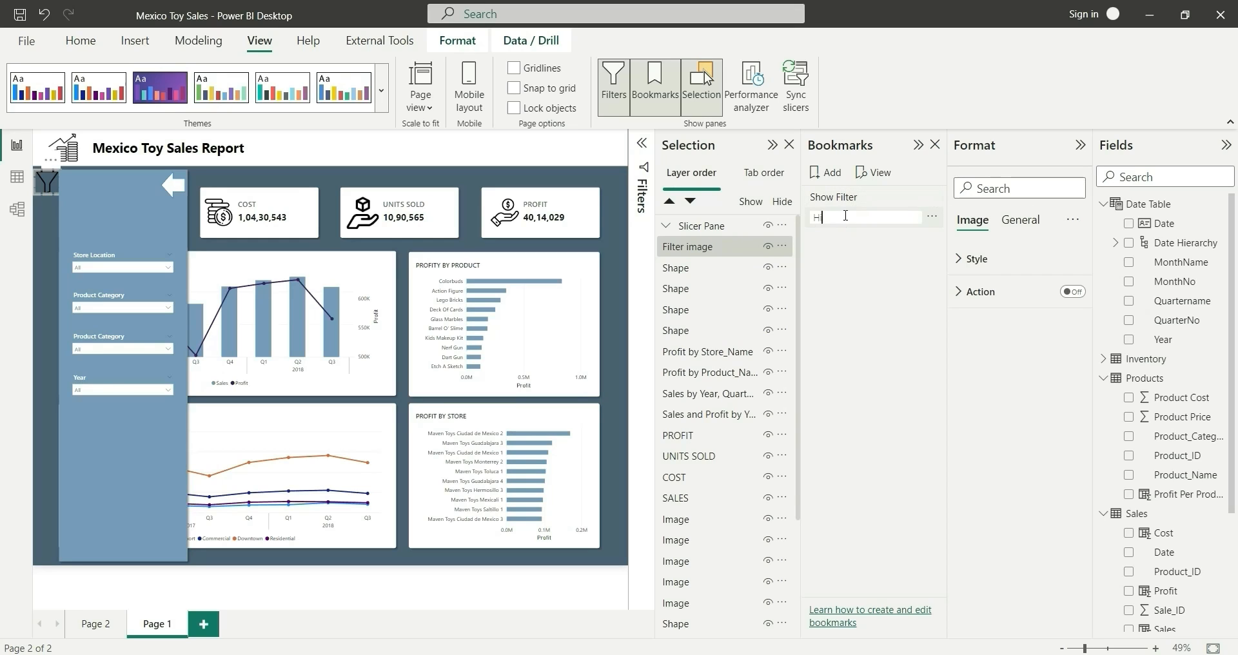
pyautogui.write('ide Filter')
pyautogui.press('Return')
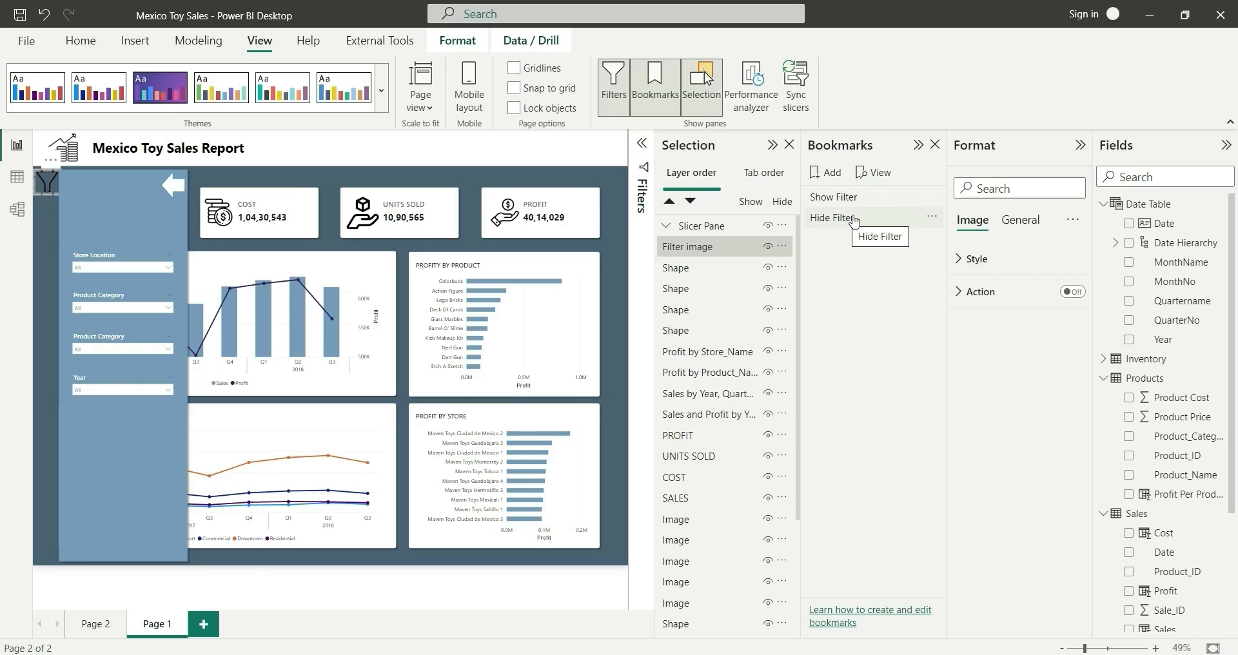
# - Exclude data from the Show Filter and Hide Filter bookmarks and limit both to selected visuals
pyautogui.click(931, 216)
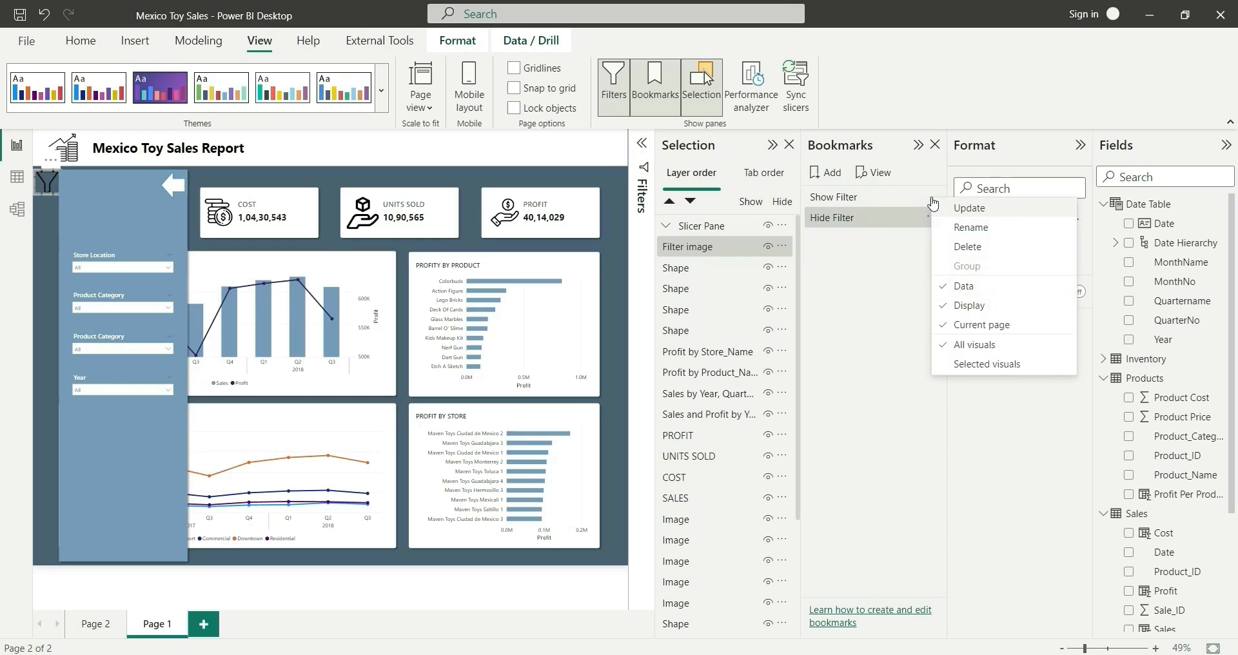
pyautogui.click(962, 287)
pyautogui.click(932, 204)
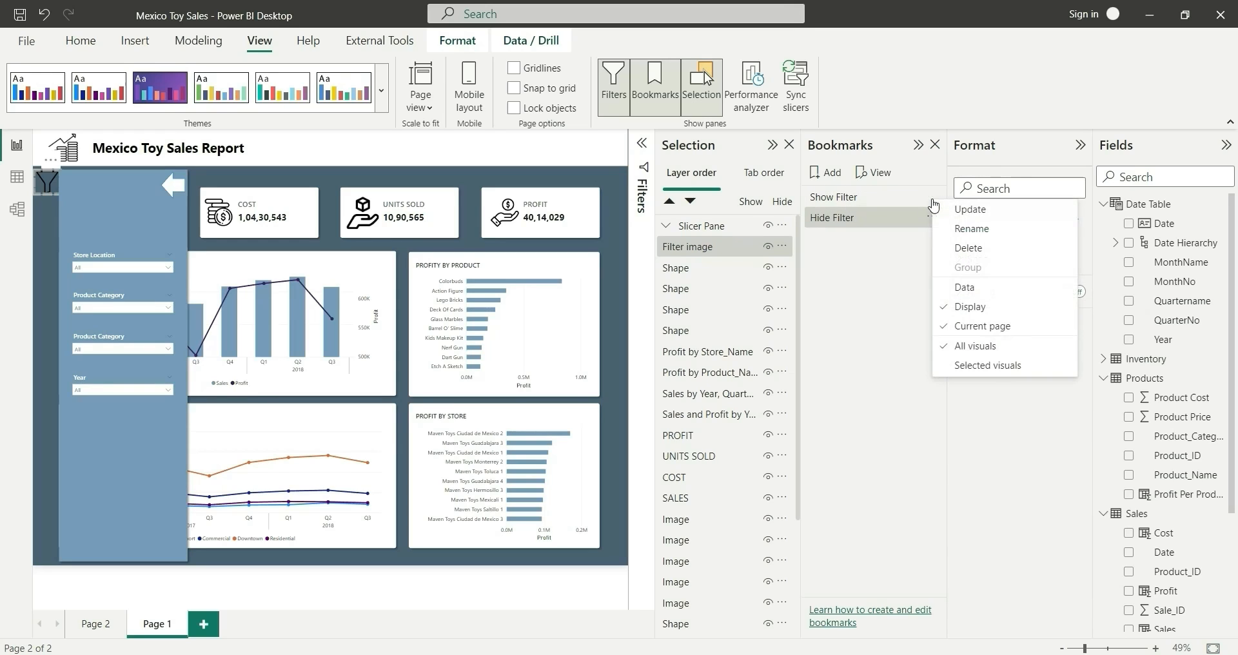
pyautogui.click(965, 363)
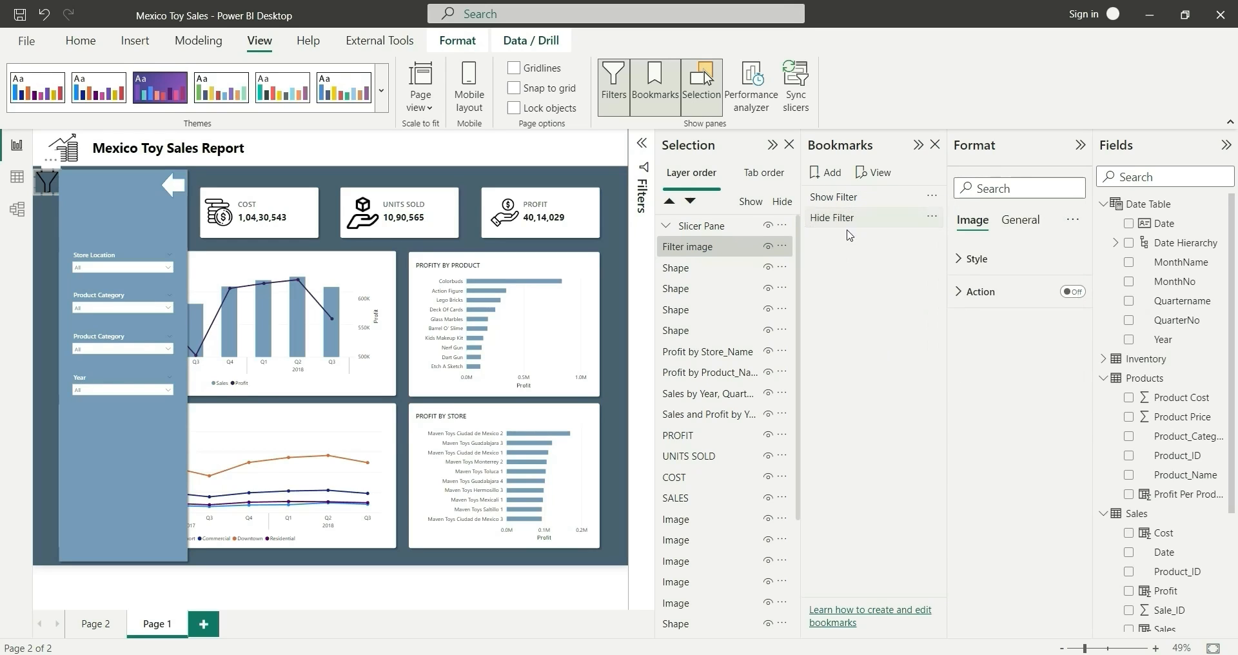
pyautogui.click(932, 218)
pyautogui.click(952, 309)
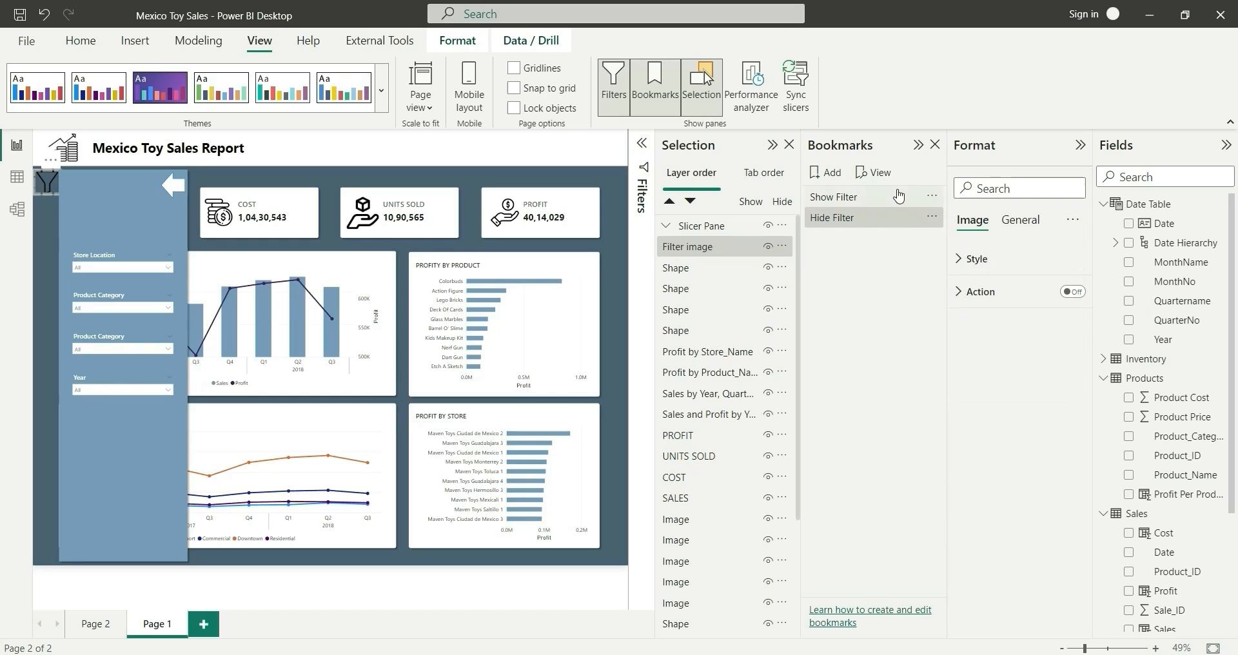
pyautogui.click(932, 217)
pyautogui.click(953, 385)
# - Update the Show Filter bookmark with the visible Slicer Pane group and Filter image selected
pyautogui.click(713, 231)
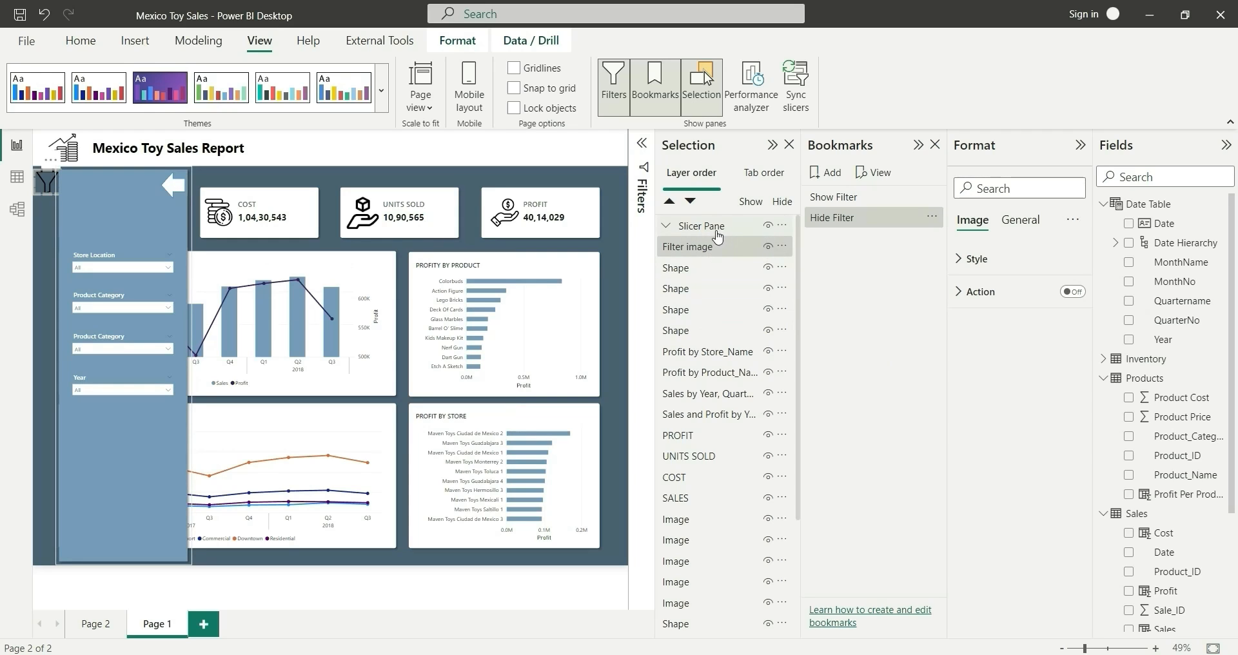
pyautogui.click(709, 232)
pyautogui.keyDown('ctrl'); pyautogui.click(703, 250); pyautogui.keyUp('ctrl')
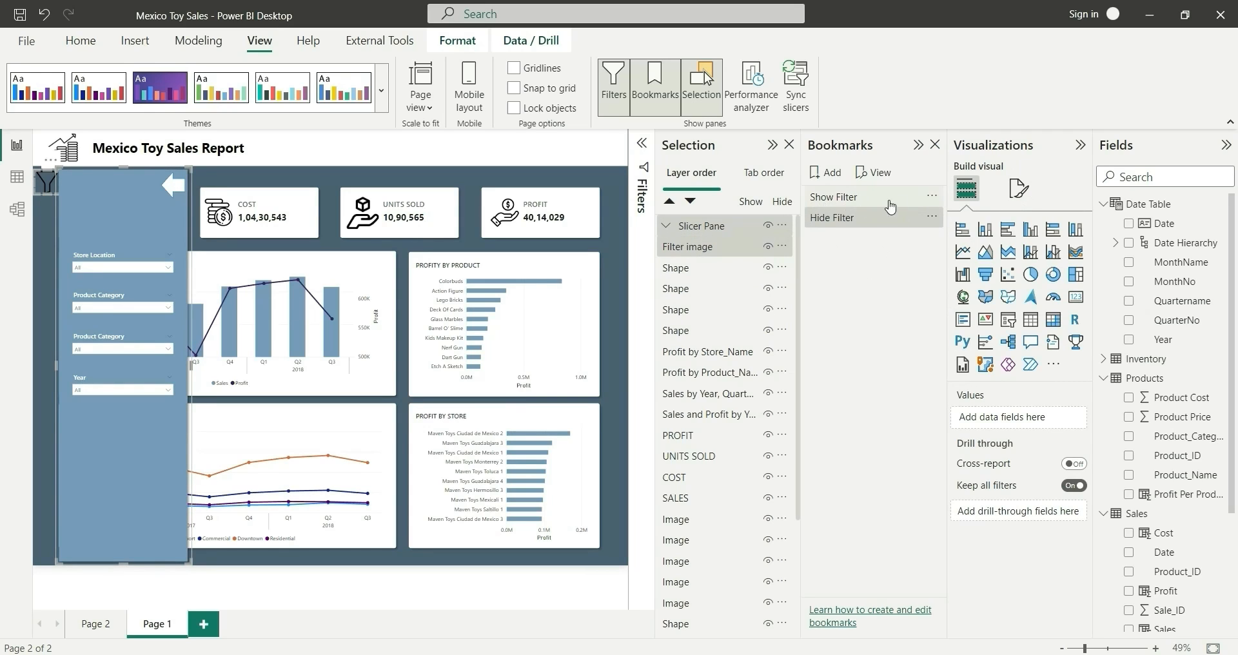
pyautogui.click(933, 197)
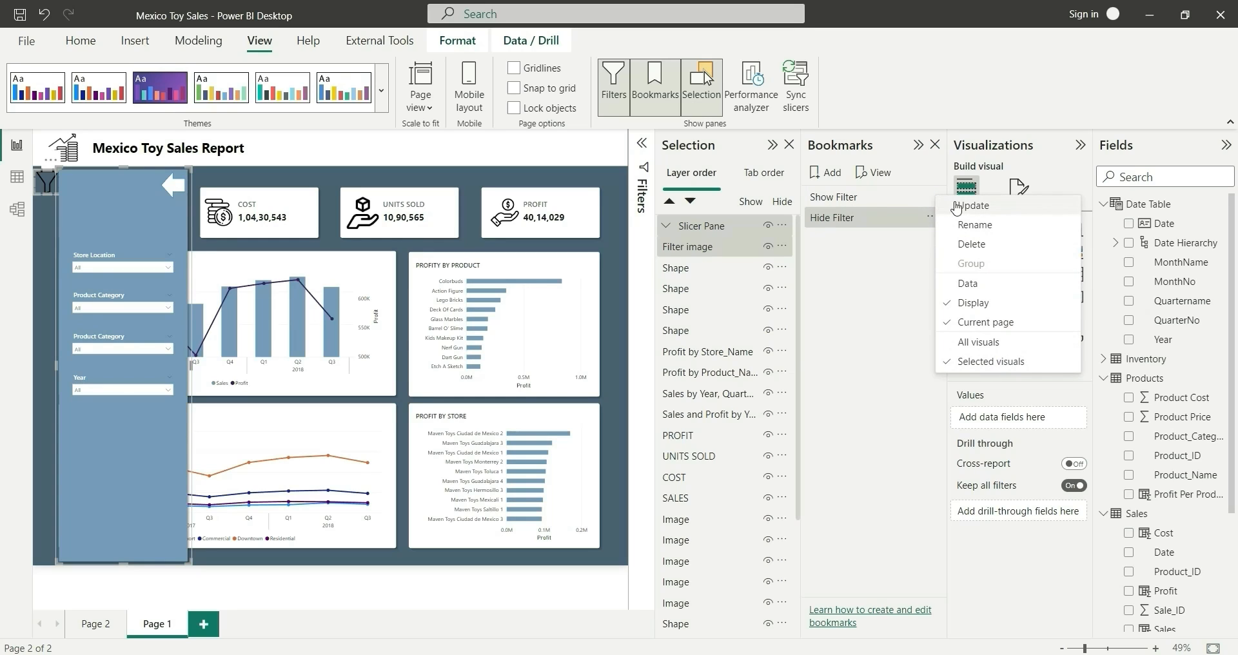
pyautogui.click(966, 207)
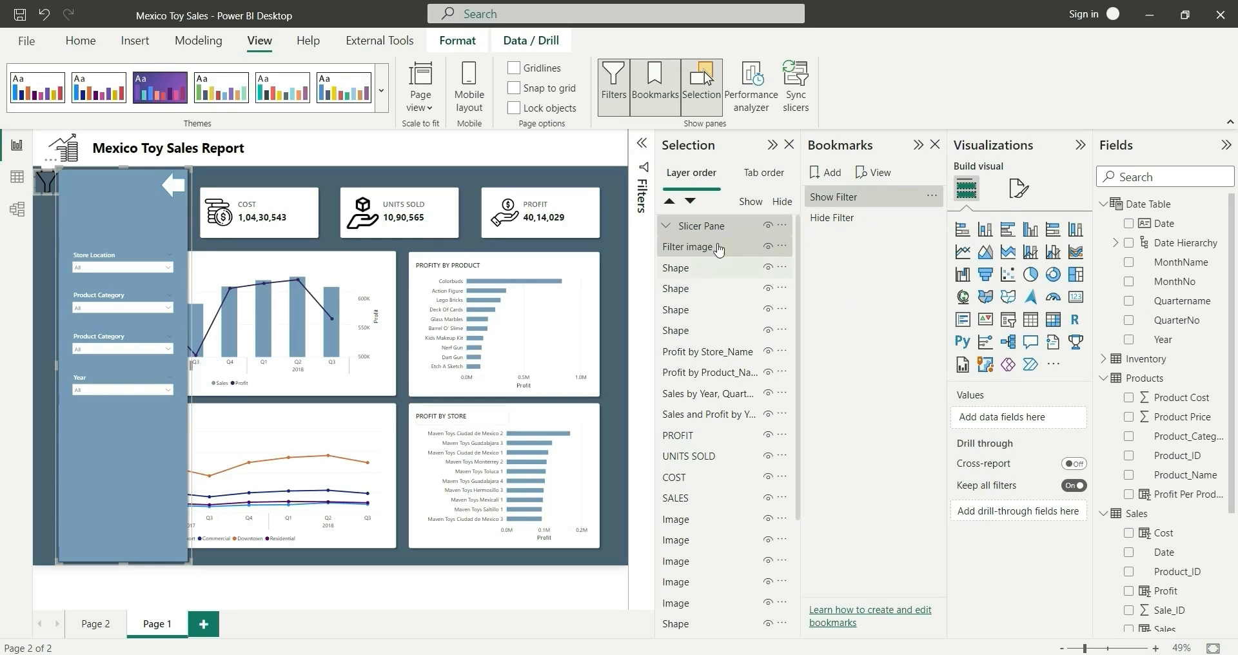
# - Hide the Slicer Pane group and update the Hide Filter bookmark with the group and Filter image selected
pyautogui.click(769, 226)
pyautogui.keyDown('ctrl'); pyautogui.click(715, 234); pyautogui.keyUp('ctrl')
pyautogui.click(932, 217)
pyautogui.click(963, 227)
# - Test the Show Filter and Hide Filter bookmarks in turn, then clear the selection
pyautogui.click(849, 203)
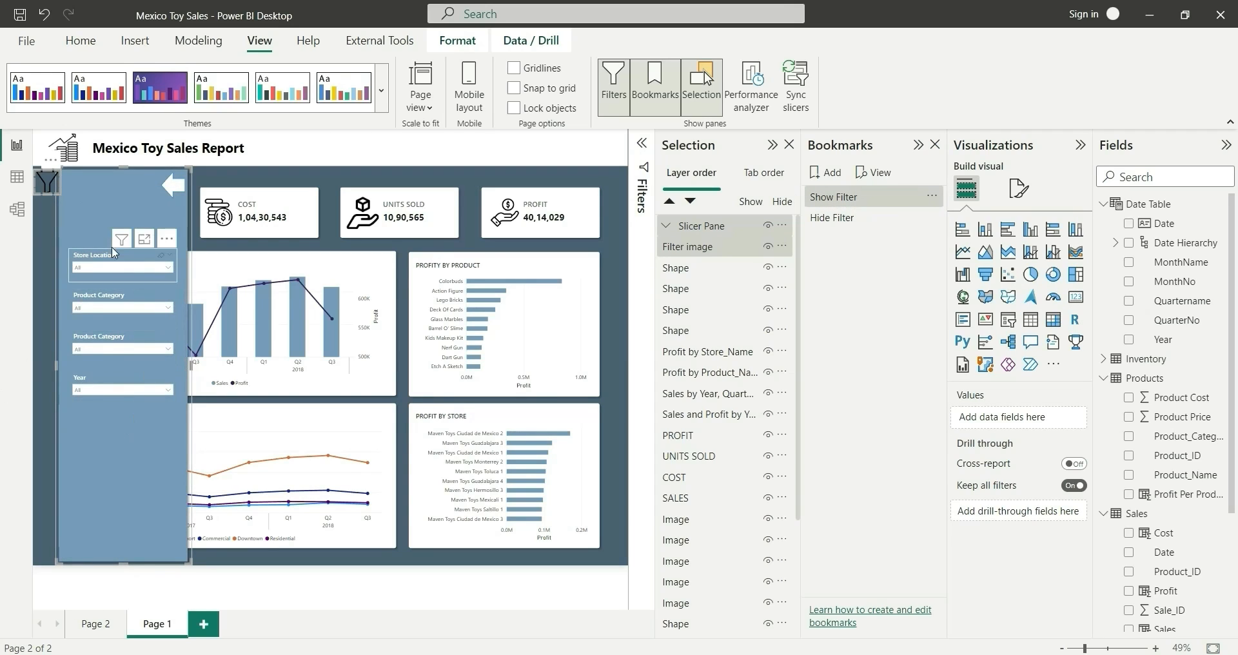
pyautogui.click(849, 218)
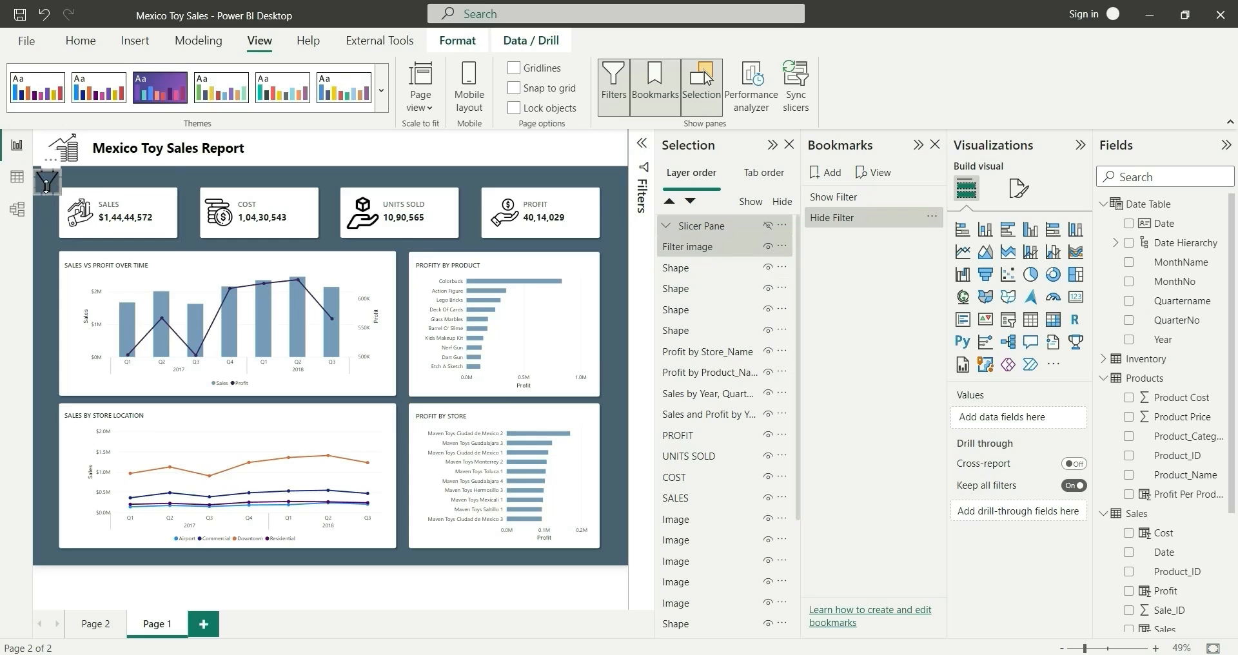
pyautogui.press('Escape')
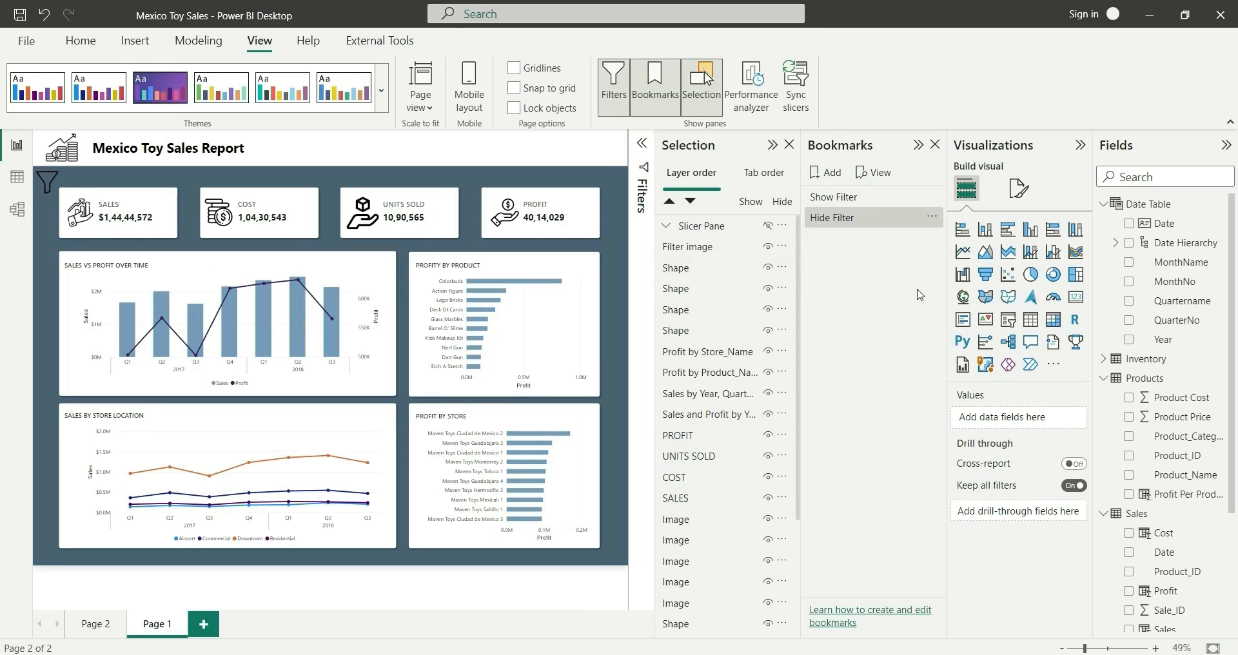
# - Turn on the action for the Filter image, with type Bookmark and Show Filter as its target
pyautogui.click(1019, 188)
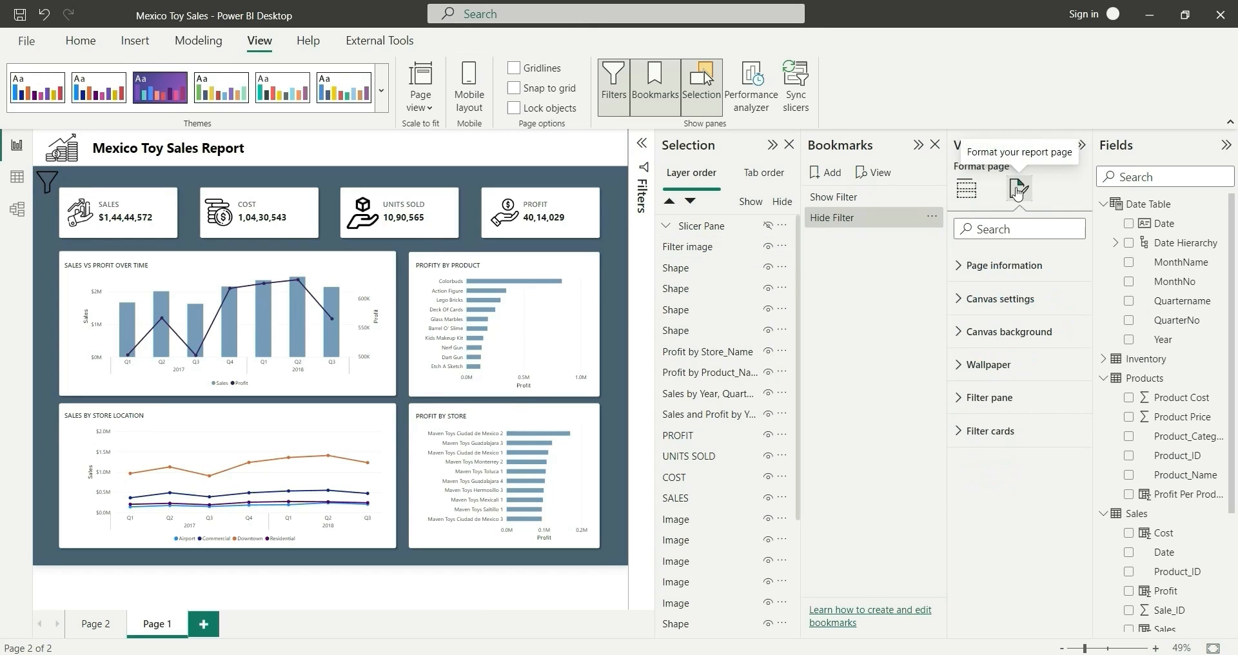
pyautogui.click(966, 188)
pyautogui.click(688, 246)
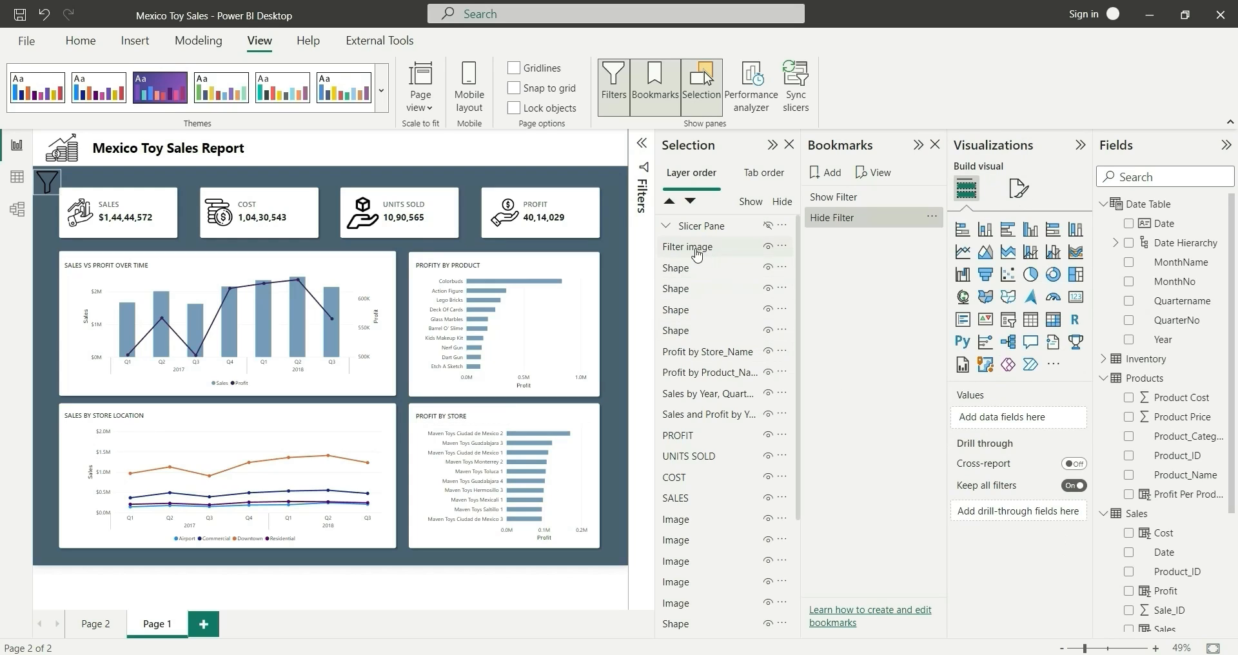
pyautogui.click(1072, 294)
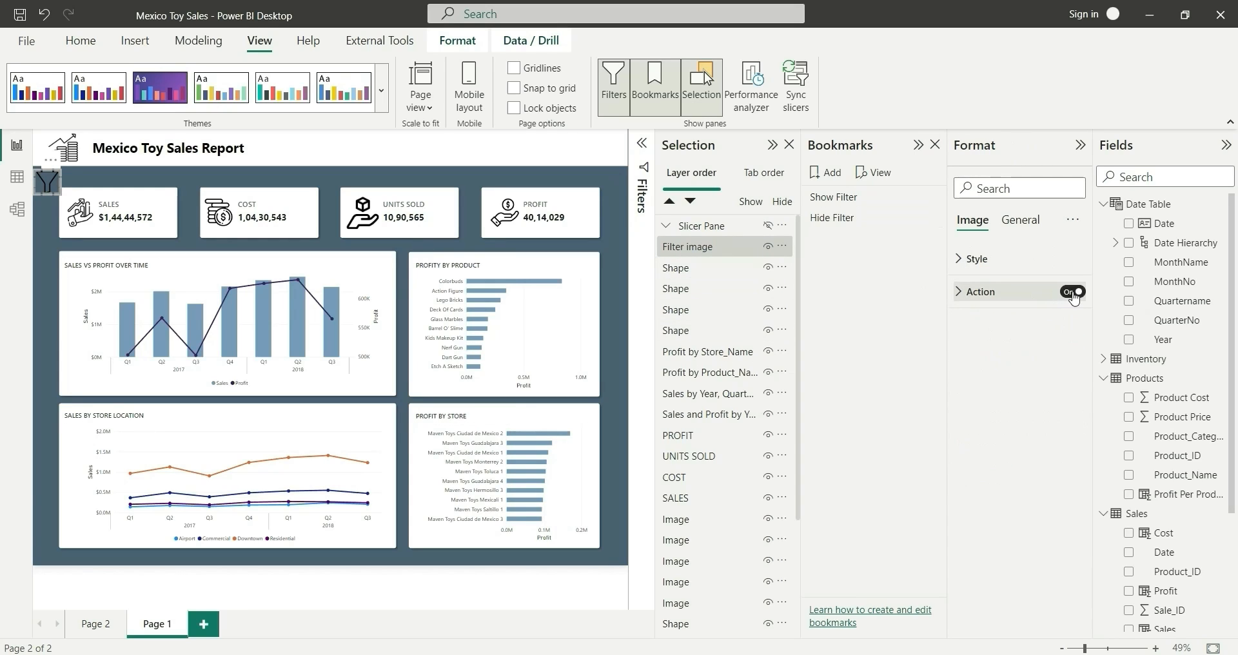
pyautogui.click(985, 297)
pyautogui.click(1017, 368)
pyautogui.click(993, 403)
pyautogui.click(1011, 409)
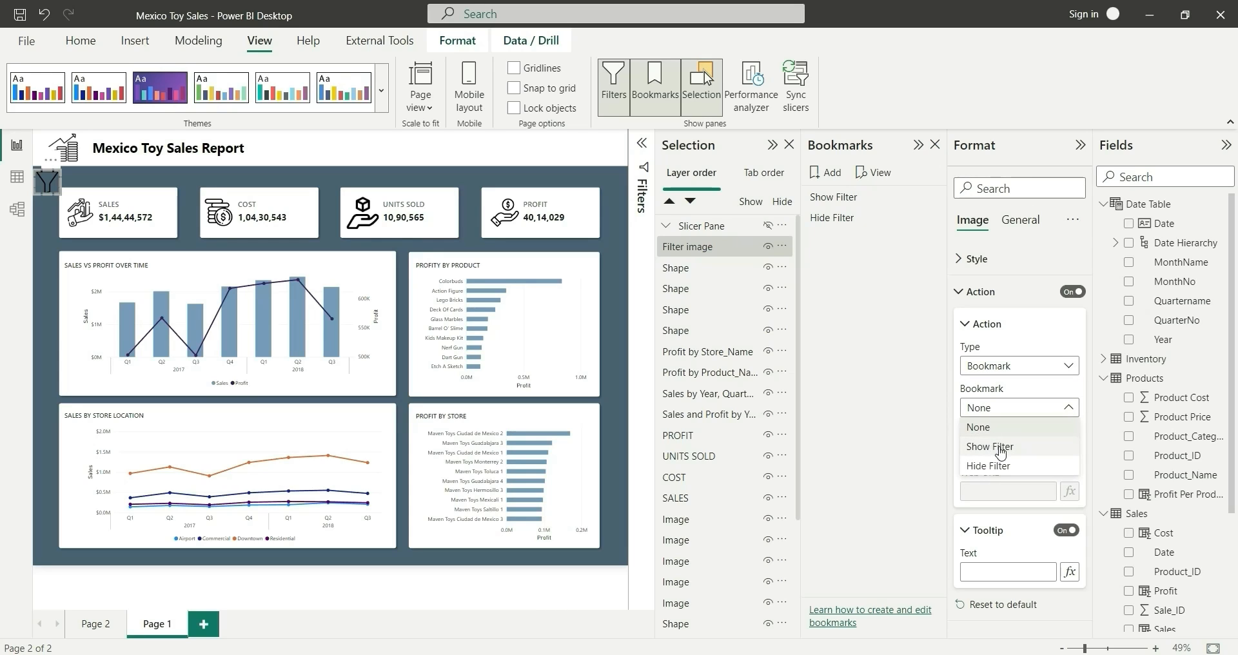
pyautogui.click(999, 450)
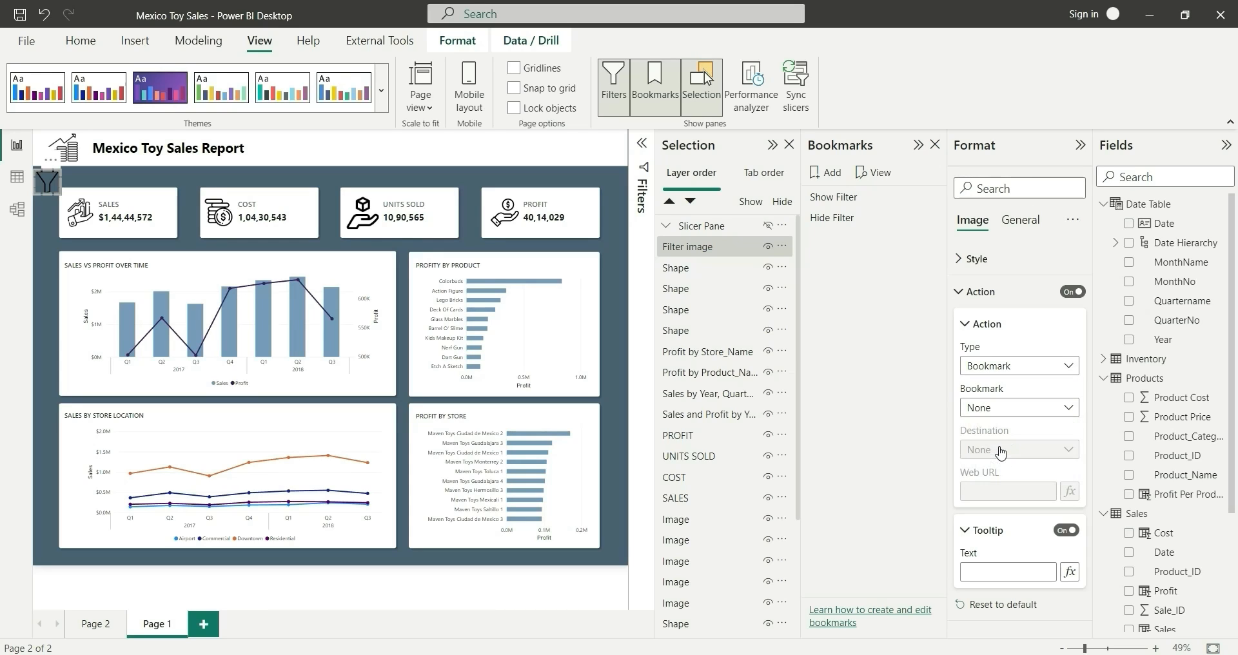
# - Show the slicer panel through the Filter image and turn on its arrow shape's action, with type Bookmark and Hide Filter as its target
pyautogui.keyDown('ctrl'); pyautogui.click(46, 187); pyautogui.keyUp('ctrl')
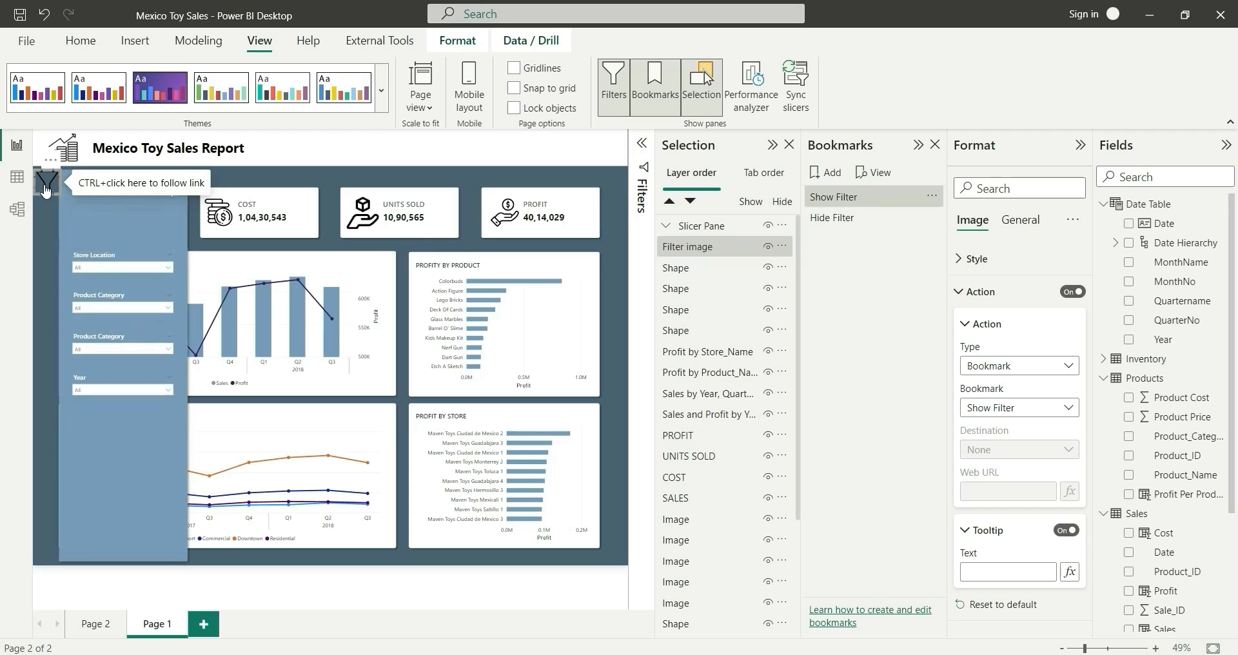
pyautogui.click(172, 192)
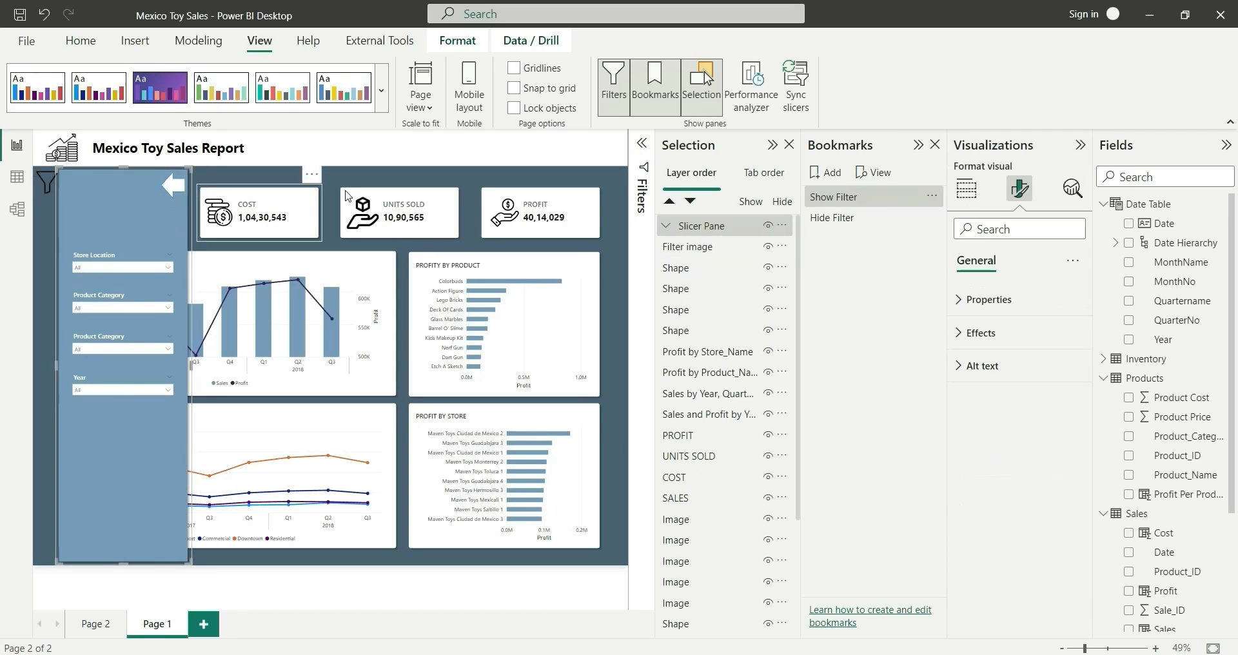
pyautogui.click(184, 198)
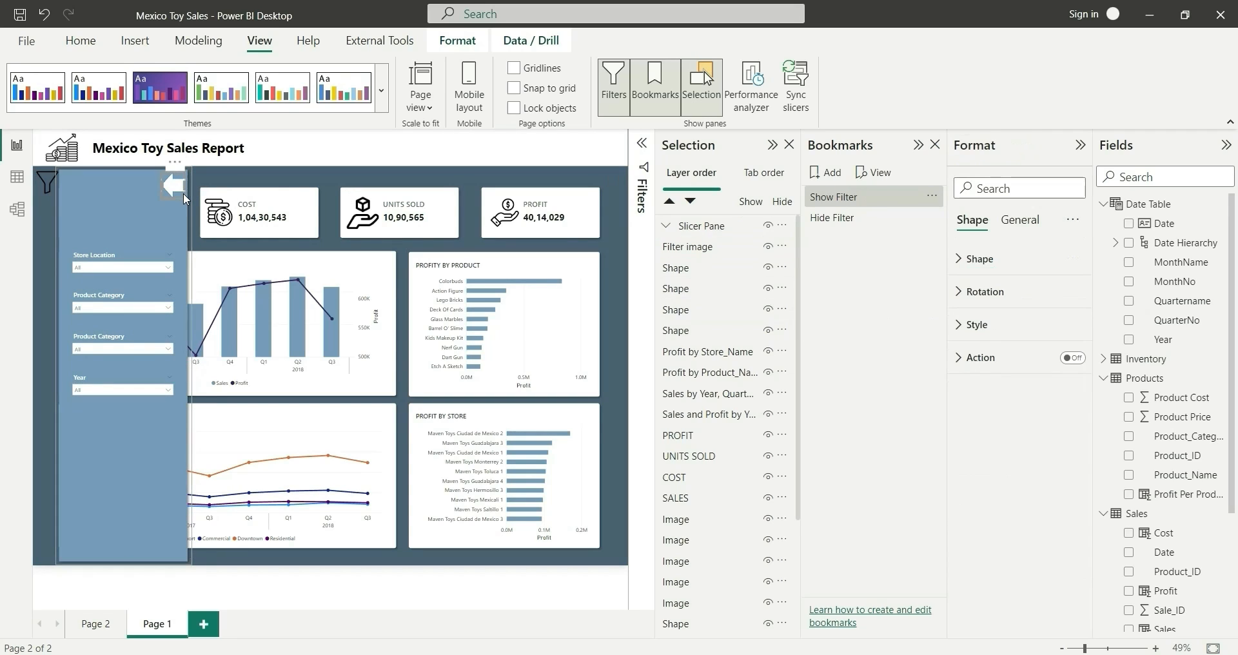
pyautogui.click(1072, 359)
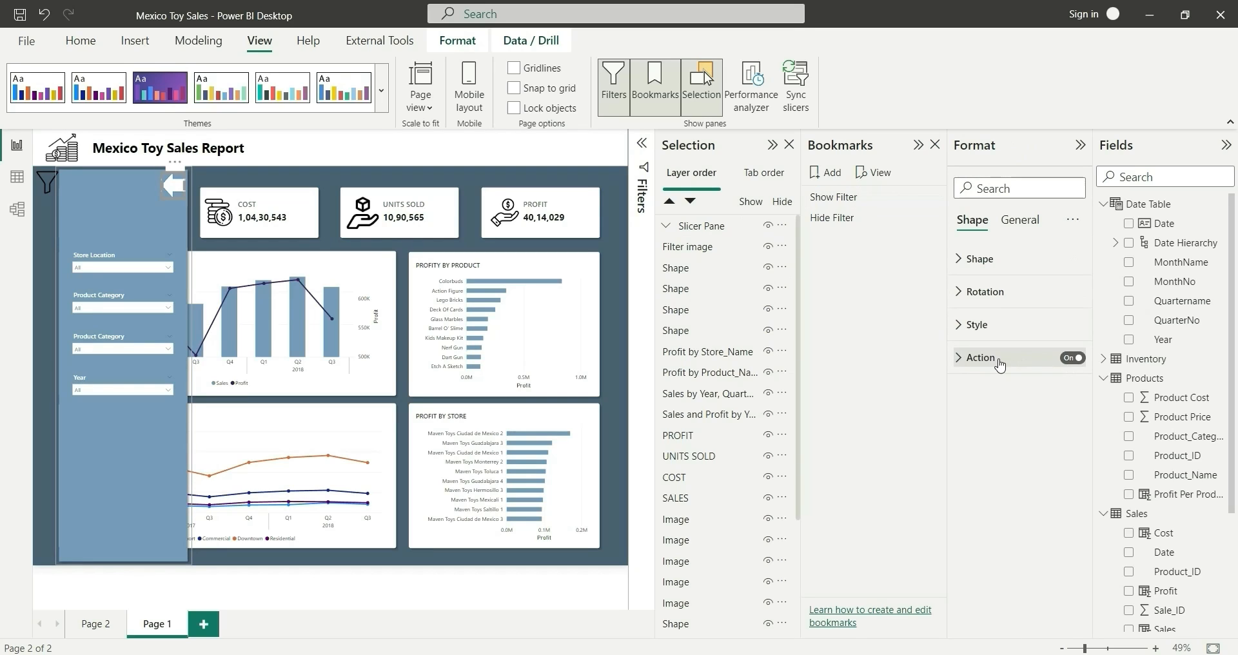
pyautogui.click(998, 360)
pyautogui.click(1007, 431)
pyautogui.click(988, 470)
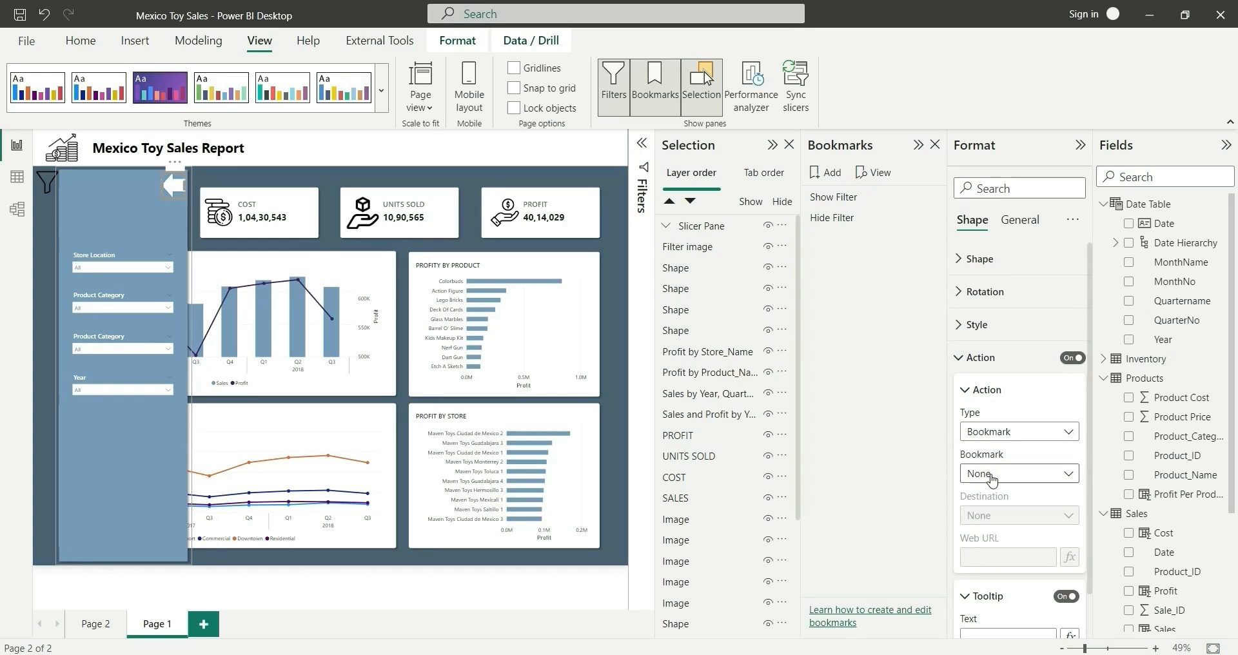
pyautogui.click(1007, 473)
pyautogui.click(1012, 534)
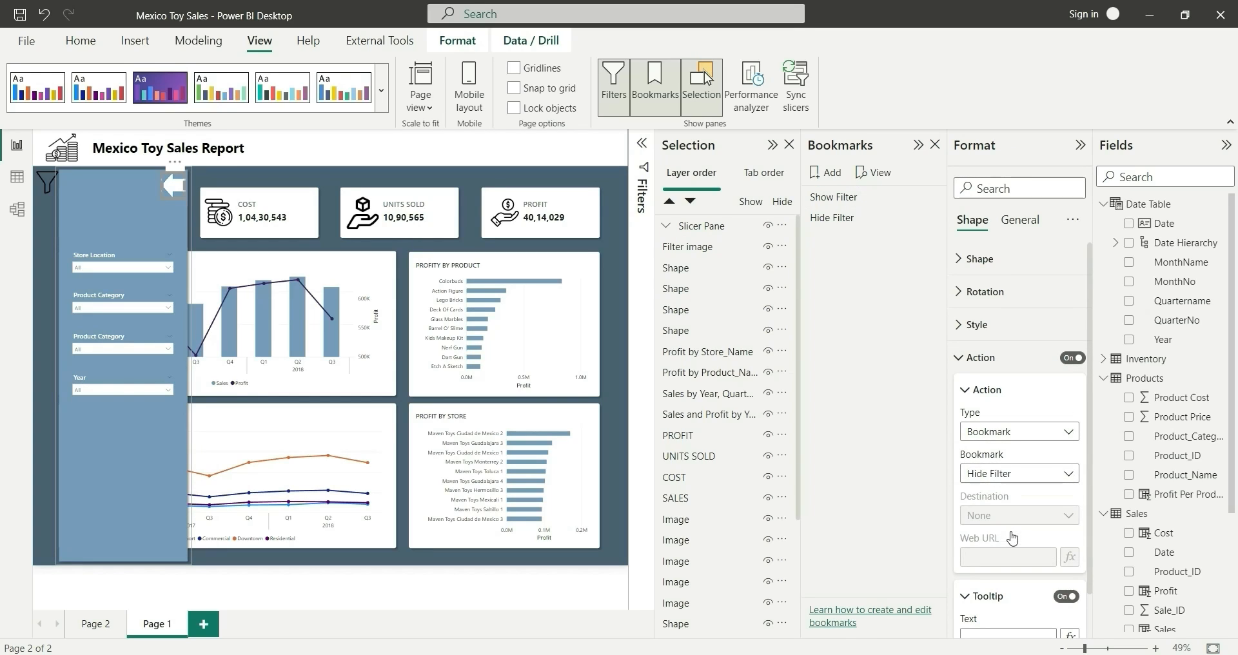
# - Close the Selection and Bookmarks panes, hide the slicer panel through its arrow shape, and clear the selection
pyautogui.click(790, 146)
pyautogui.click(935, 145)
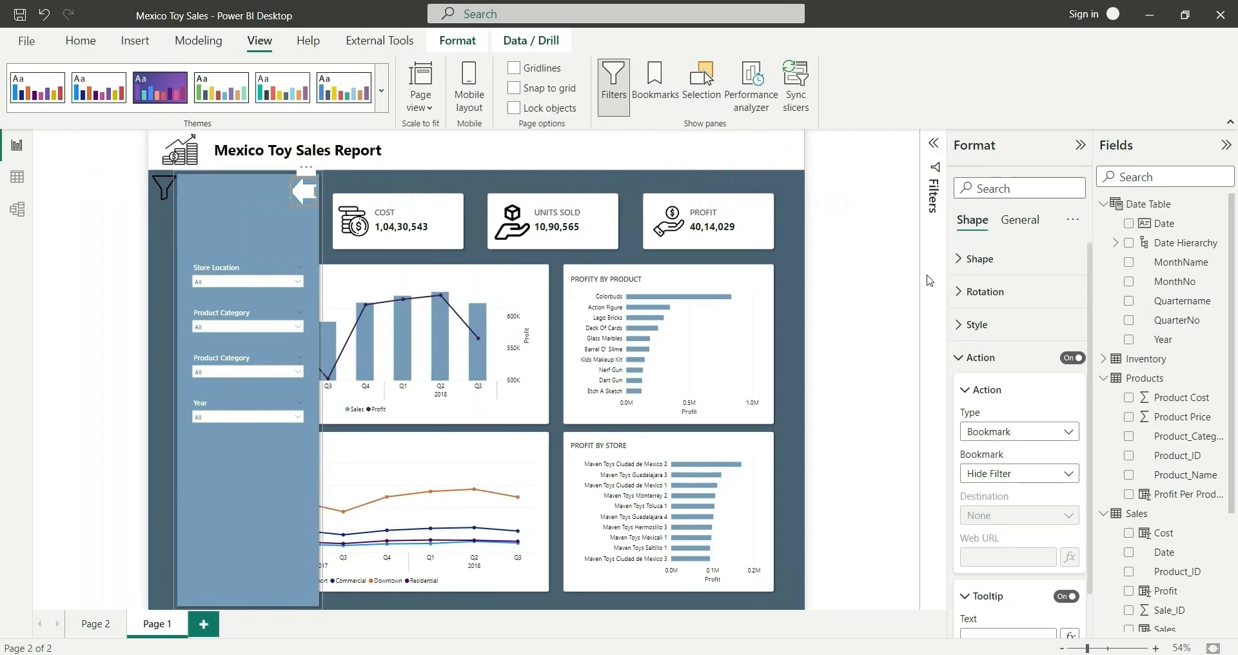
pyautogui.keyDown('ctrl'); pyautogui.click(303, 192); pyautogui.keyUp('ctrl')
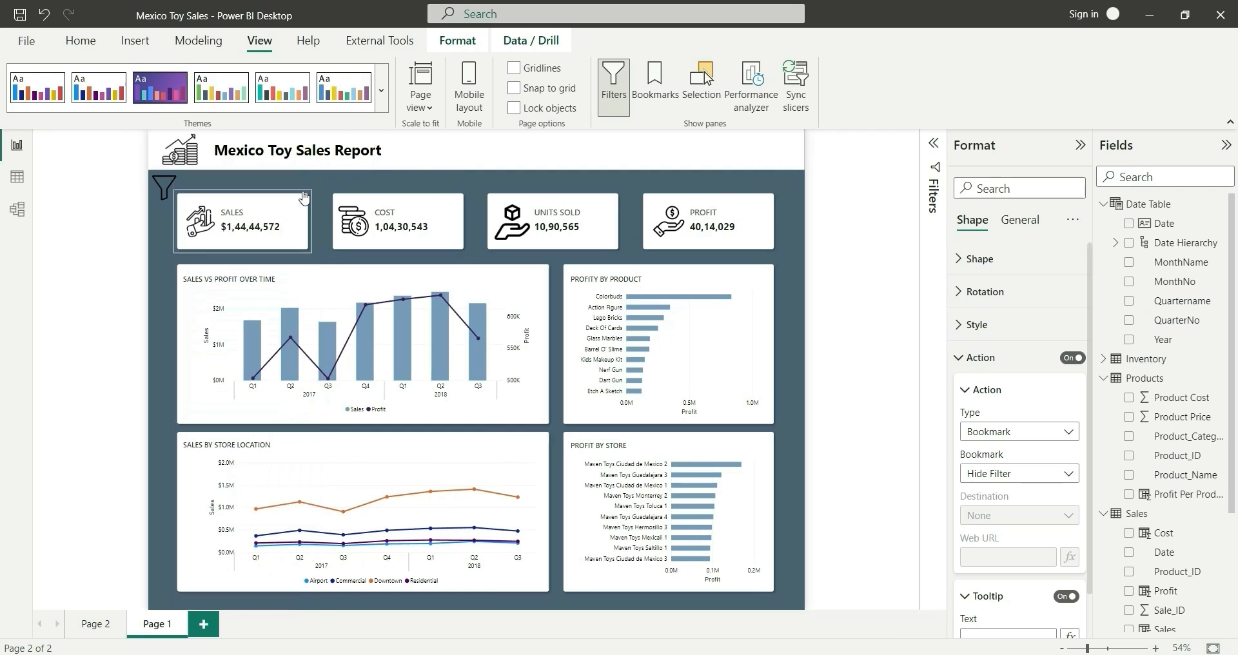
pyautogui.click(807, 295)
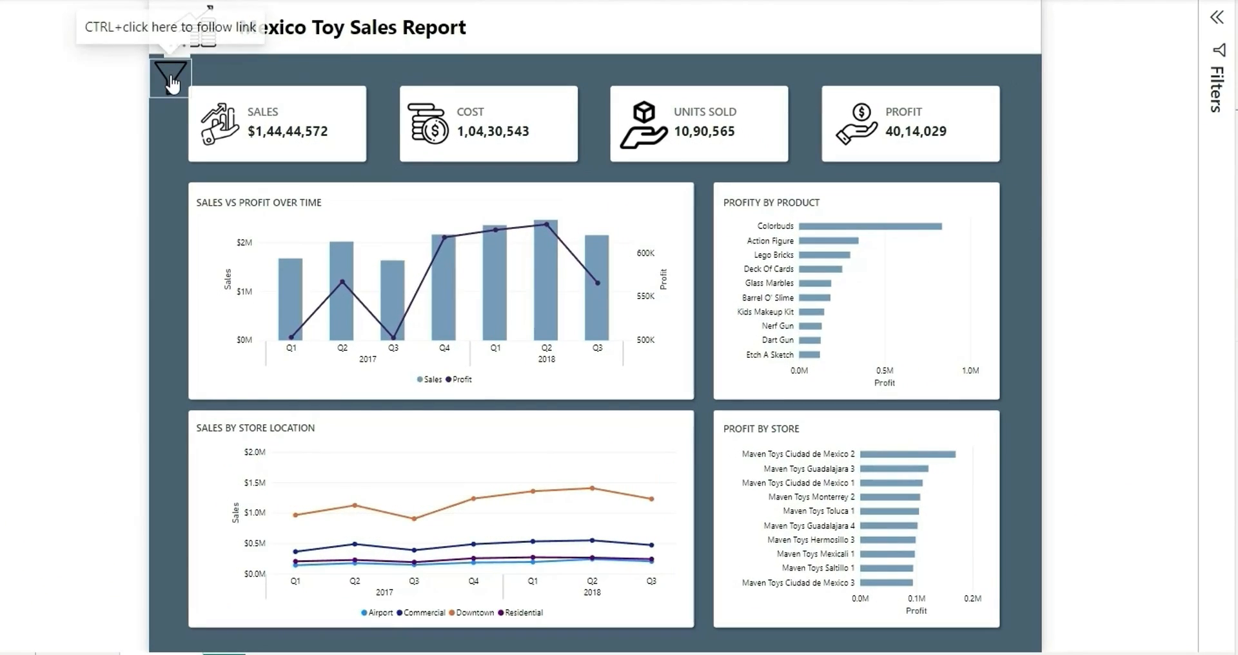
# - Test the panel navigation by showing the slicers with the Filter image and hiding them again with the arrow
pyautogui.keyDown('ctrl'); pyautogui.click(165, 192); pyautogui.keyUp('ctrl')
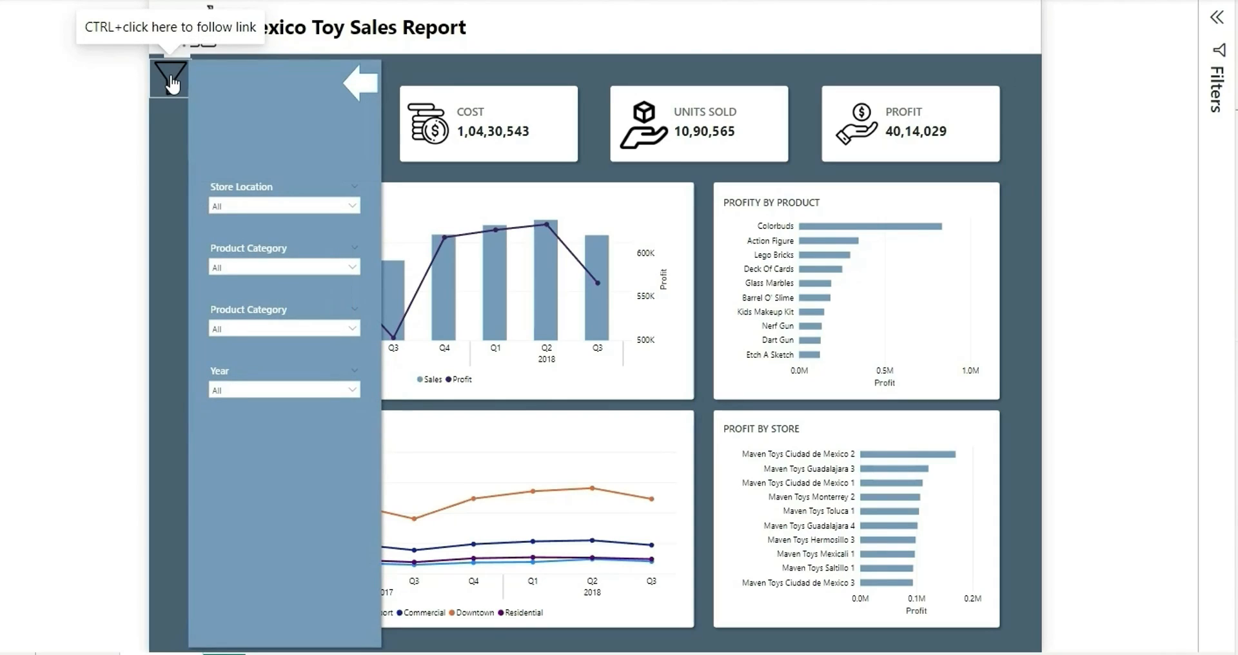
pyautogui.click(277, 203)
pyautogui.click(277, 202)
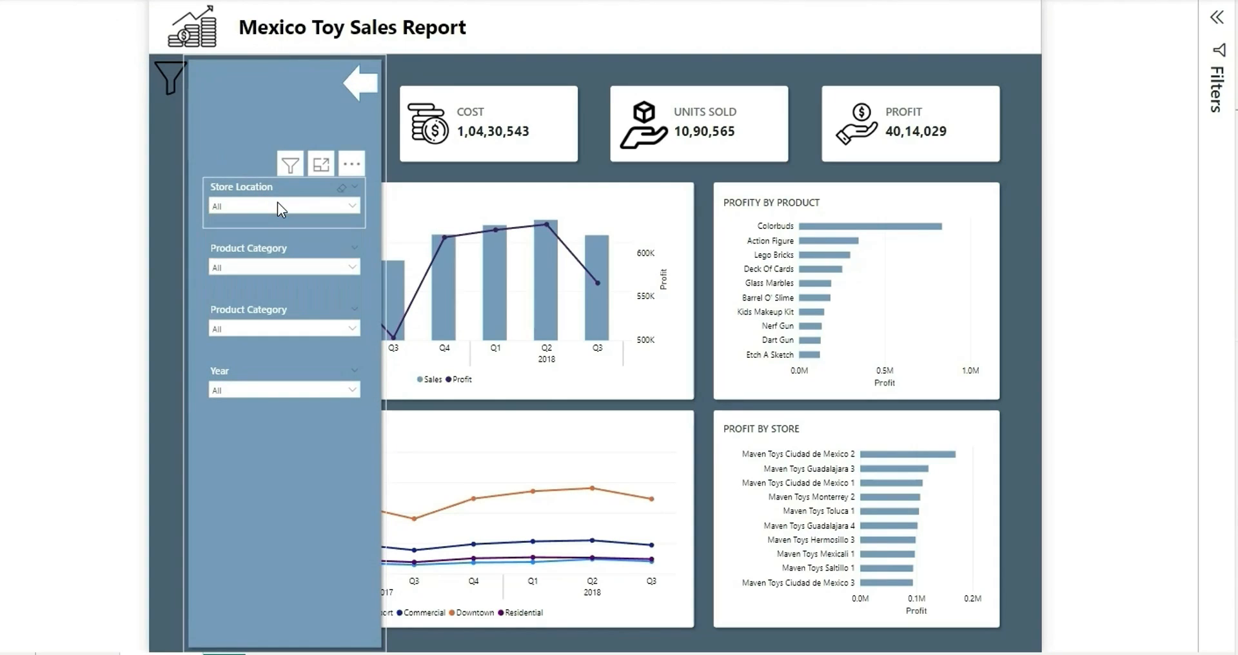
pyautogui.keyDown('ctrl'); pyautogui.click(355, 89); pyautogui.keyUp('ctrl')
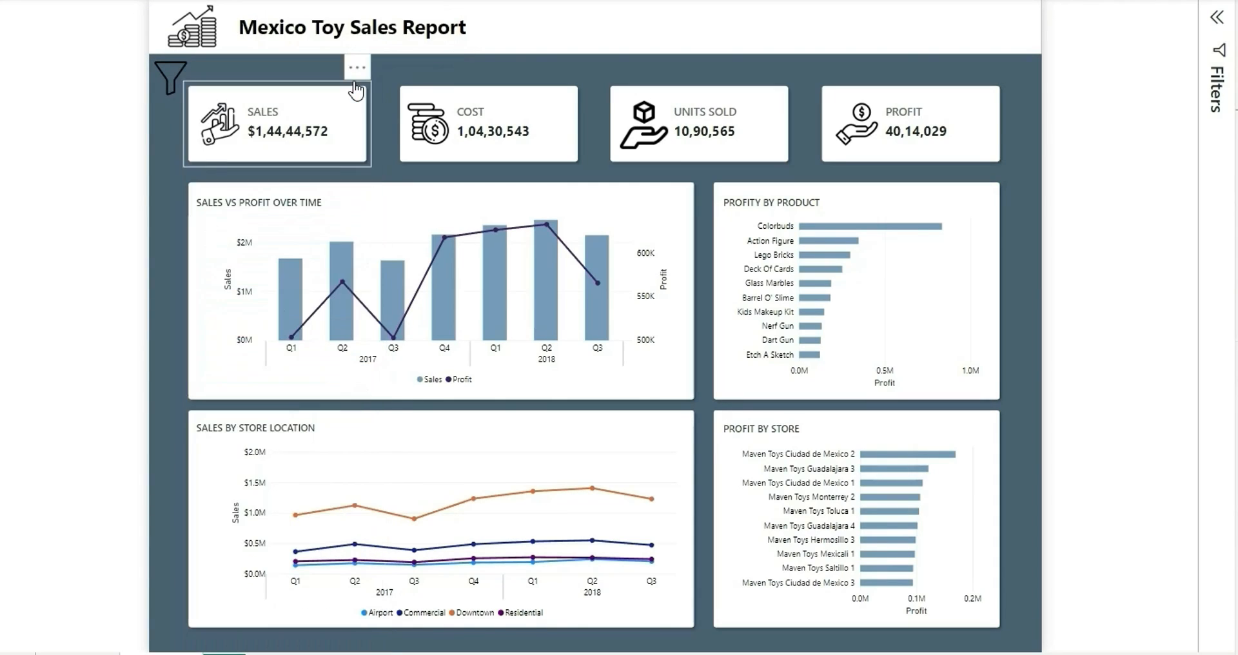